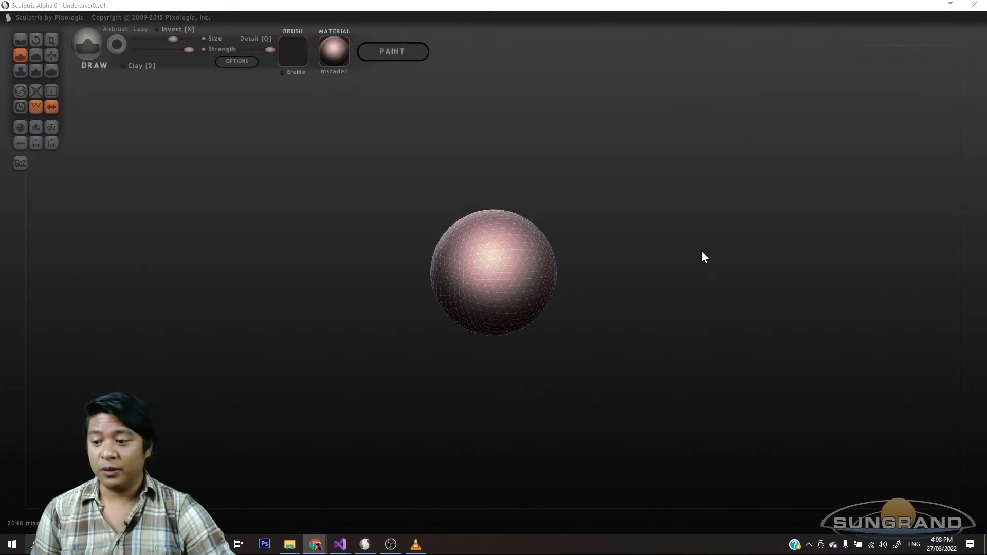
click(633, 278)
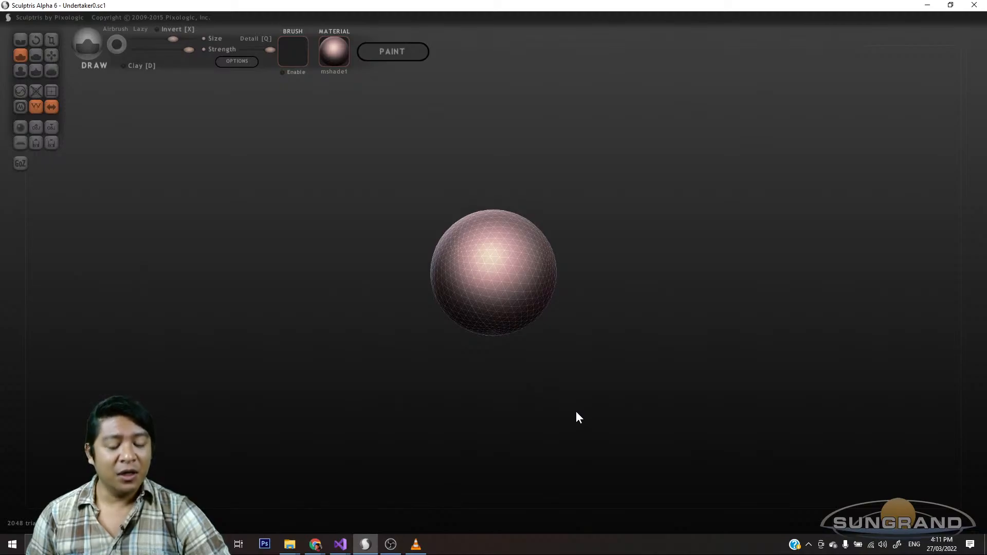
scroll(571, 413, down, 2)
scroll(569, 413, up, 5)
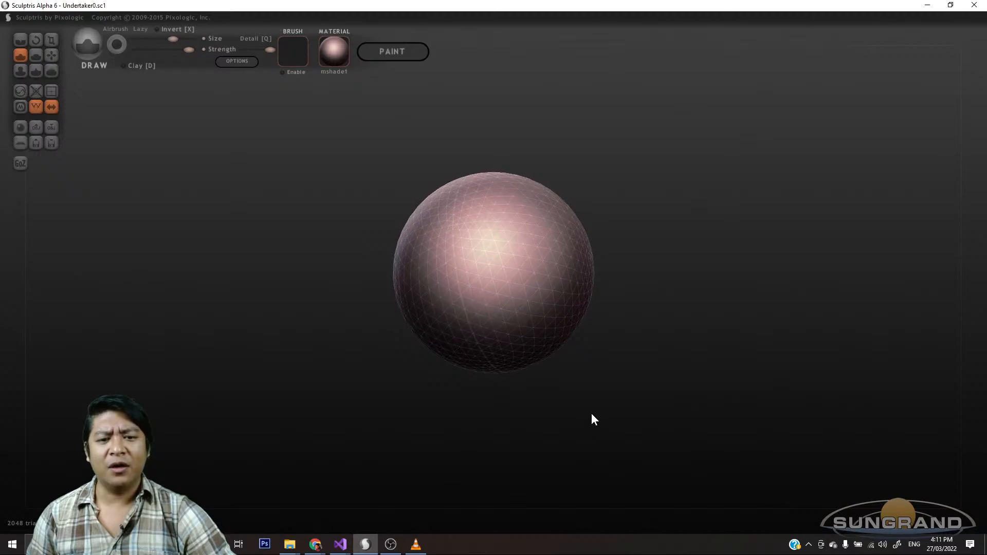
drag(582, 412, 554, 421)
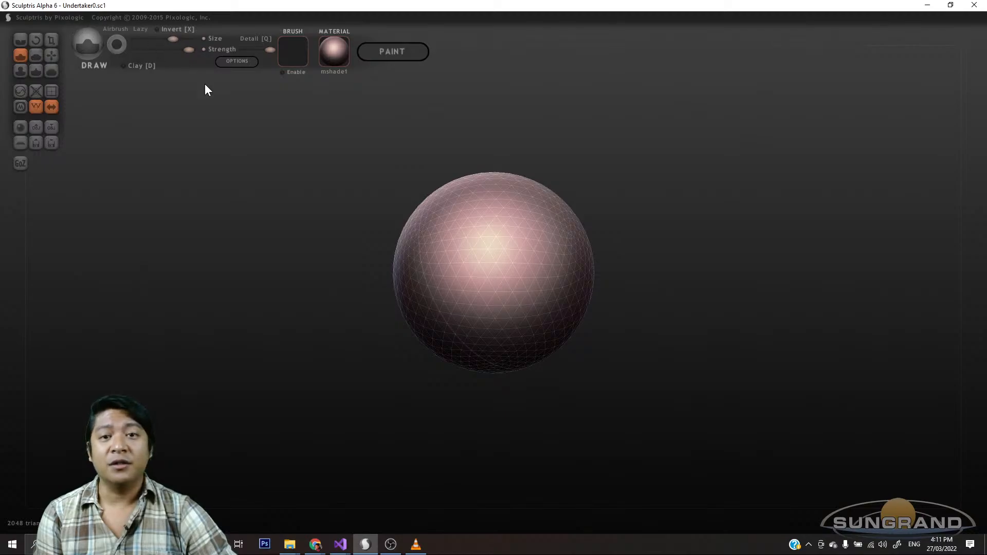
drag(555, 436, 566, 441)
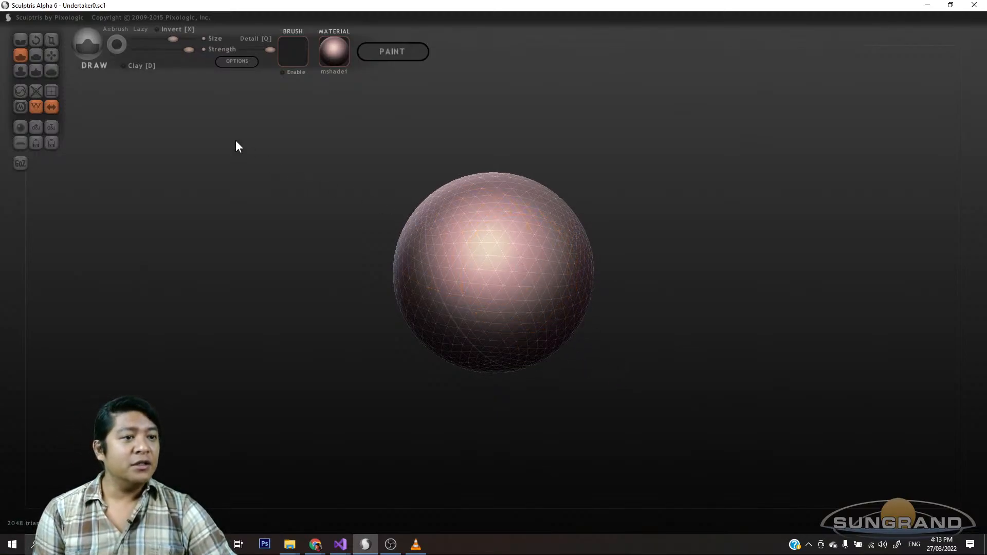
- Pull a symmetrical pair of rounded limbs out of the sphere's lower sides with Draw strokes
mouse_move(556, 267)
mouse_down()
mouse_move(539, 295)
mouse_move(535, 280)
mouse_move(510, 277)
mouse_move(545, 291)
mouse_up()
mouse_move(601, 303)
mouse_down()
mouse_move(638, 317)
mouse_move(612, 334)
mouse_up()
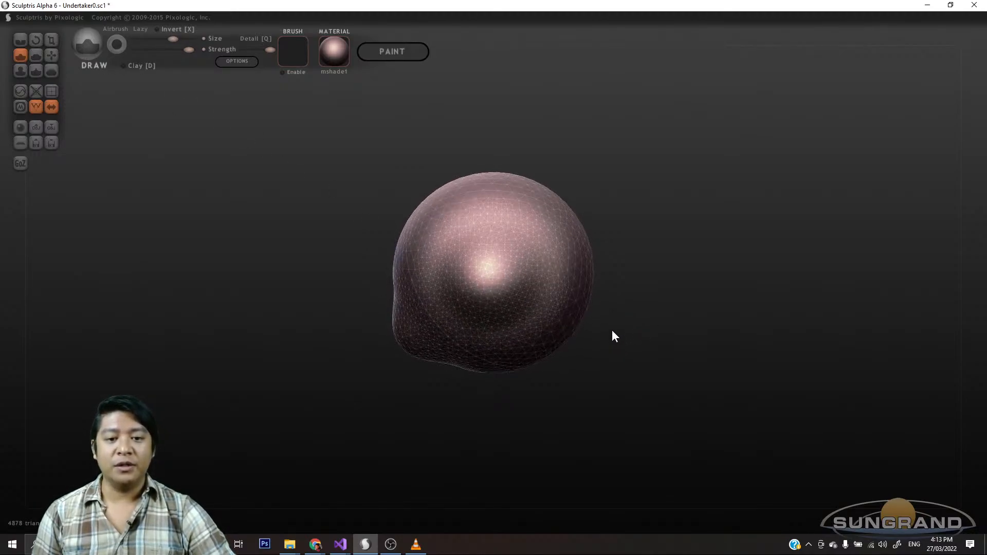
mouse_move(487, 254)
mouse_down()
mouse_move(480, 260)
mouse_move(498, 282)
mouse_up()
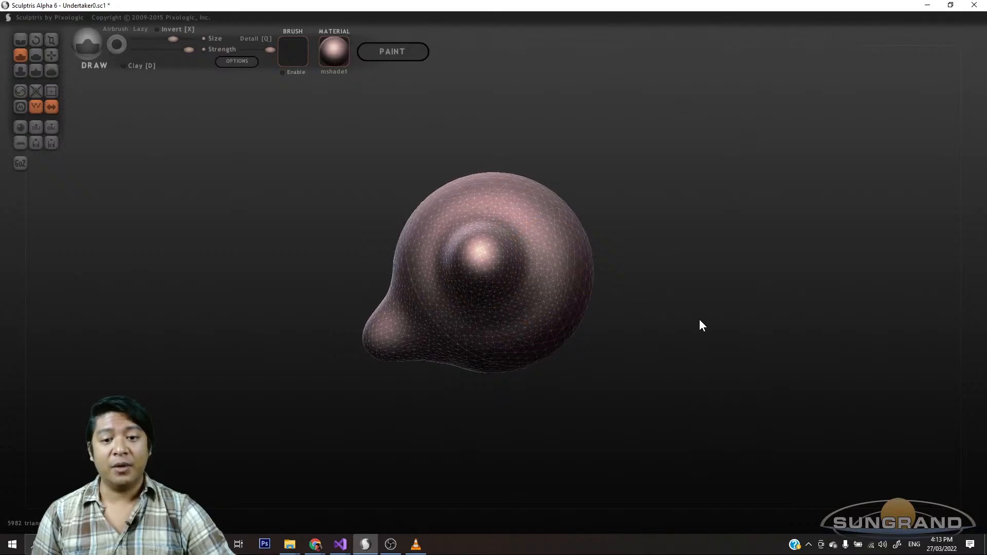
drag(701, 326, 540, 286)
mouse_move(478, 269)
mouse_down()
mouse_move(467, 278)
mouse_move(481, 260)
mouse_move(473, 264)
mouse_move(488, 282)
mouse_move(471, 262)
mouse_up()
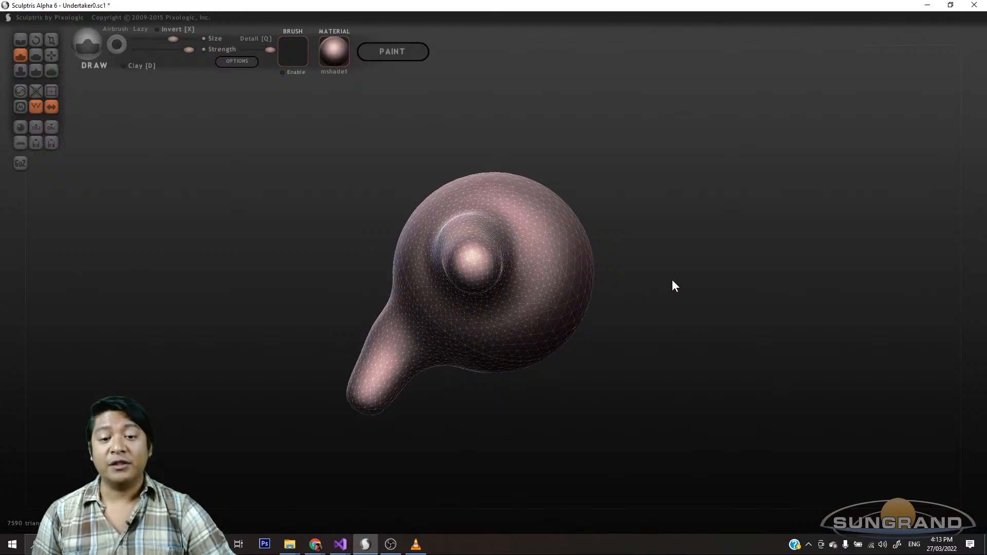
drag(671, 279, 686, 334)
mouse_move(520, 279)
mouse_down()
mouse_move(502, 291)
mouse_move(521, 294)
mouse_up()
mouse_move(622, 329)
mouse_down()
mouse_move(630, 405)
mouse_move(652, 393)
mouse_up()
drag(489, 320, 471, 305)
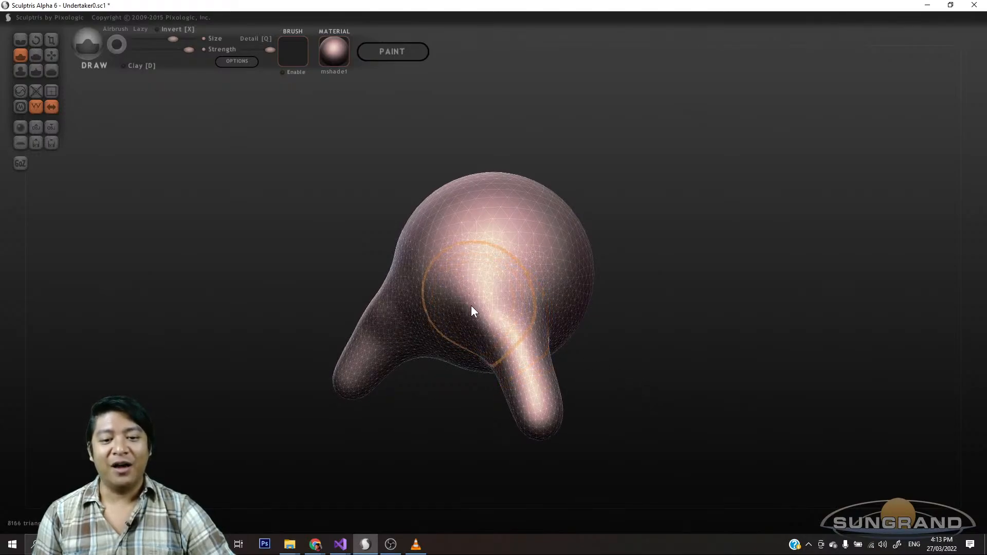
mouse_move(617, 355)
mouse_down()
mouse_move(657, 372)
mouse_move(418, 246)
mouse_up()
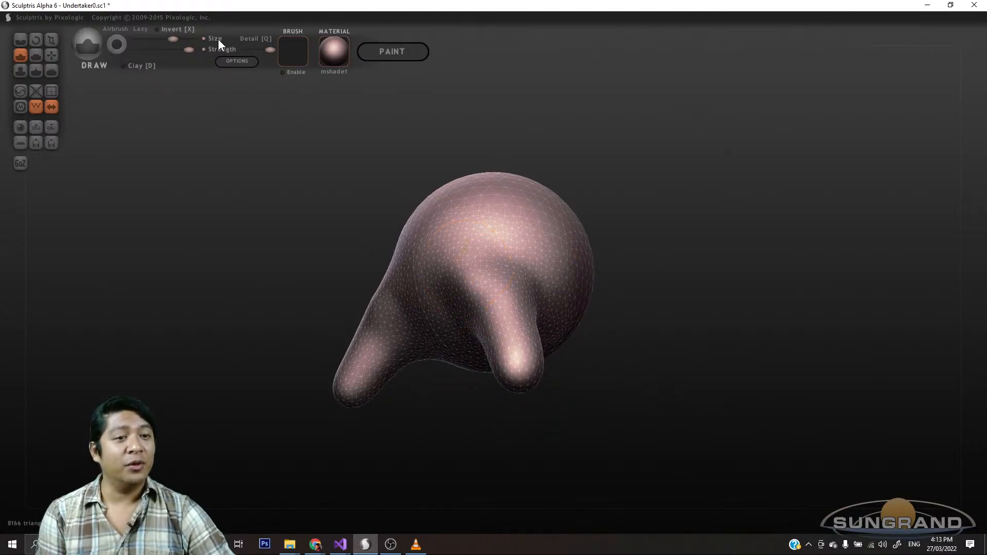
- Reduce the Draw brush size and extend both limbs into longer, narrower tips, filling out their upper parts
drag(174, 39, 167, 39)
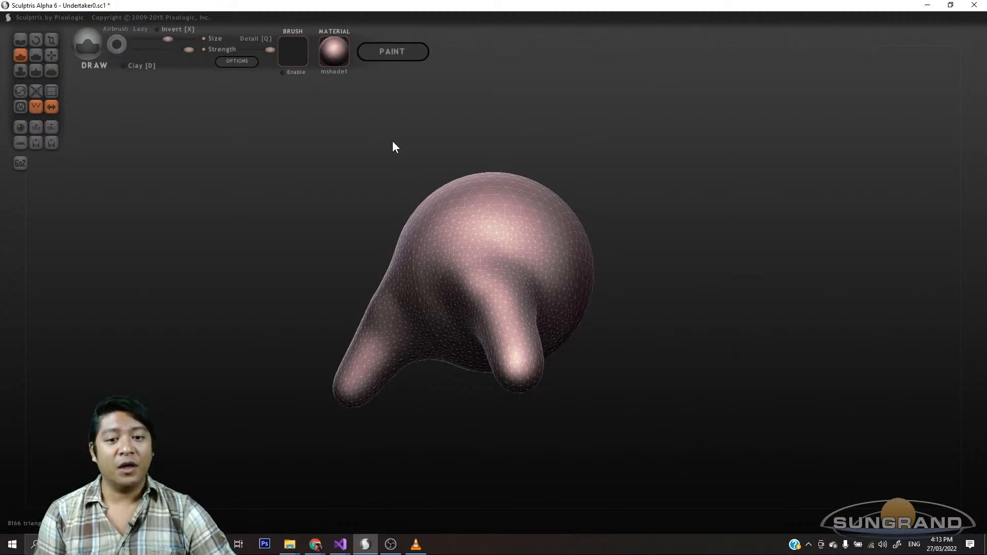
mouse_move(392, 148)
mouse_down()
mouse_move(657, 347)
mouse_move(569, 308)
mouse_up()
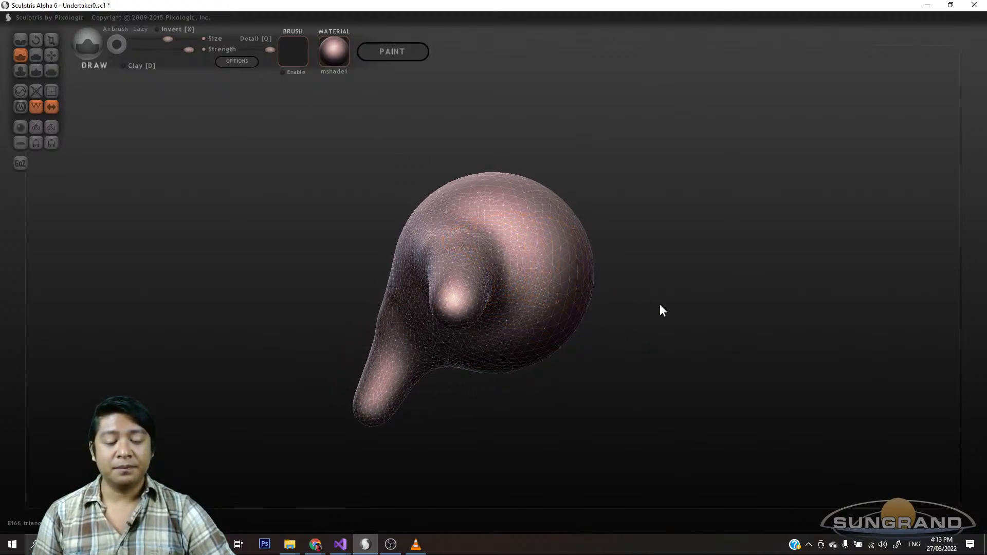
mouse_move(662, 310)
mouse_down()
mouse_move(819, 324)
mouse_move(710, 333)
mouse_move(759, 333)
mouse_move(746, 309)
mouse_up()
drag(622, 391, 637, 406)
drag(686, 465, 697, 382)
drag(610, 299, 714, 359)
mouse_move(619, 254)
mouse_down()
mouse_move(610, 253)
mouse_move(621, 255)
mouse_up()
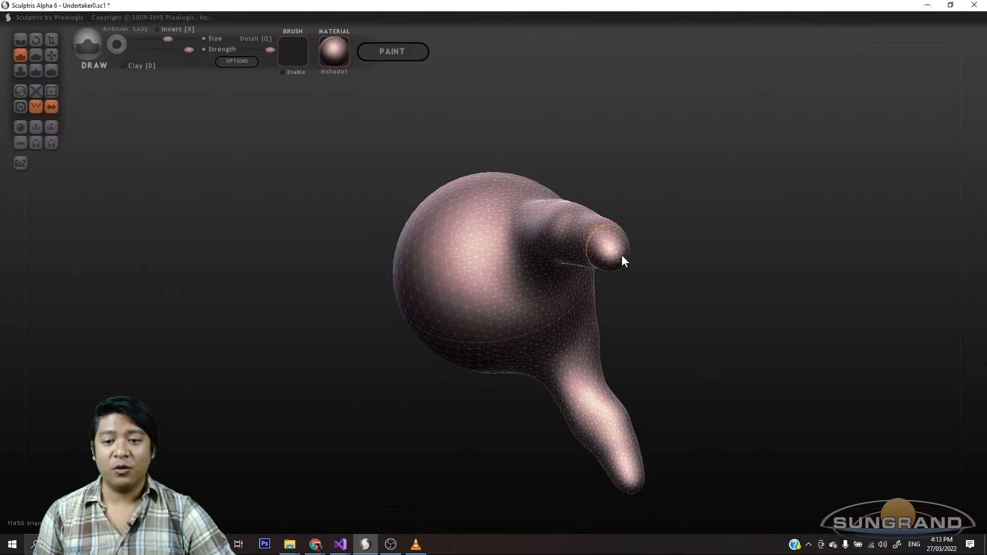
mouse_move(669, 290)
mouse_down()
mouse_move(735, 324)
mouse_move(751, 312)
mouse_up()
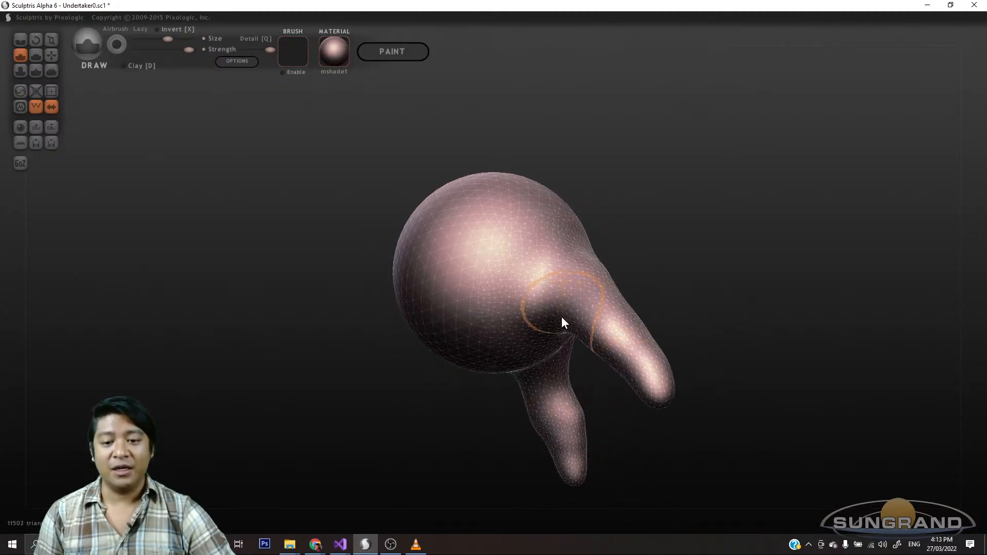
mouse_move(561, 322)
mouse_down()
mouse_move(469, 289)
mouse_move(455, 270)
mouse_up()
mouse_move(707, 293)
mouse_down()
mouse_move(749, 324)
mouse_move(786, 317)
mouse_move(716, 315)
mouse_move(778, 315)
mouse_move(717, 306)
mouse_move(758, 301)
mouse_move(733, 279)
mouse_up()
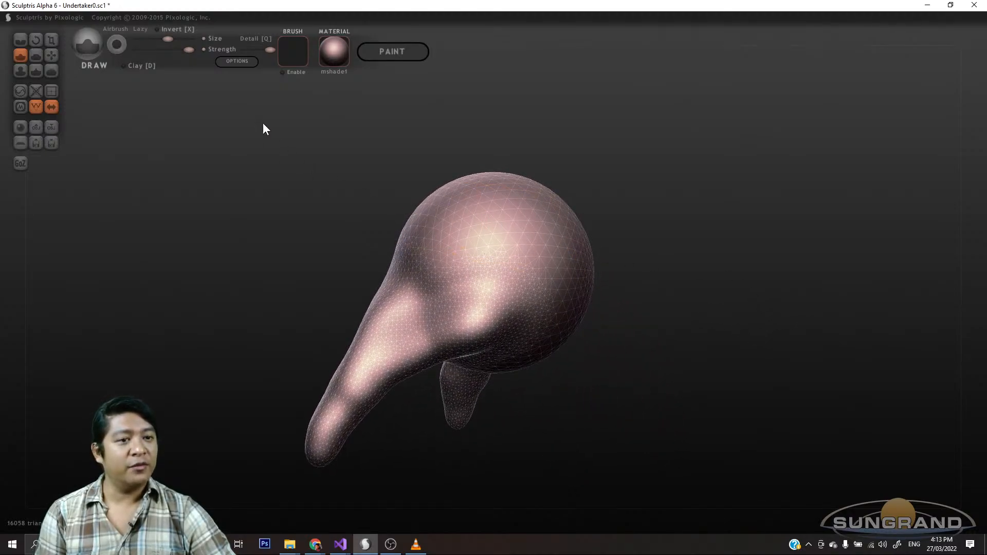
- Increase the Draw brush size and build up the shoulders and the front of the body between the limbs
drag(169, 35, 173, 41)
mouse_move(660, 289)
mouse_down()
mouse_move(556, 264)
mouse_move(480, 282)
mouse_up()
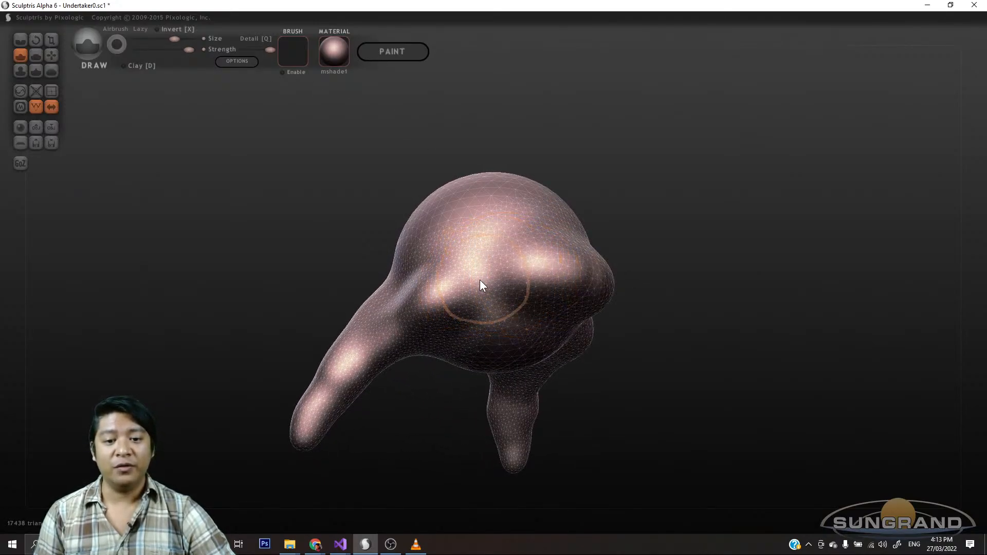
drag(700, 311, 612, 288)
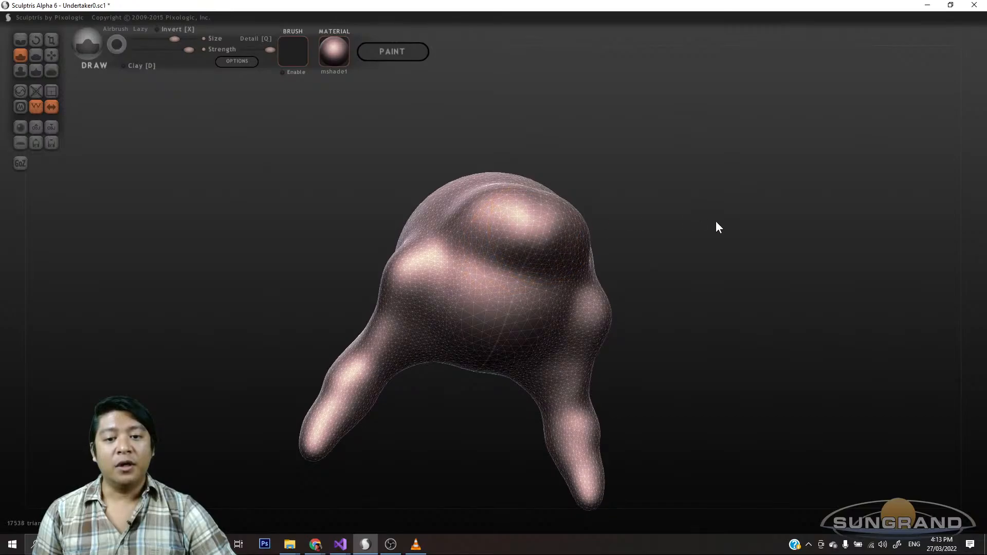
drag(716, 221, 693, 304)
- Pull a thick central protrusion out of the front of the body with repeated Draw strokes
drag(496, 334, 493, 351)
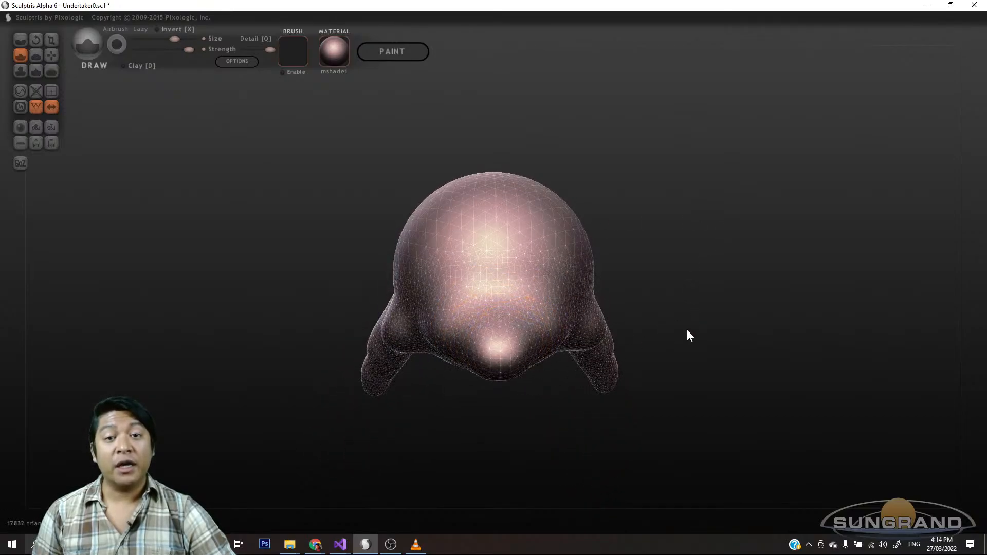
mouse_move(687, 333)
mouse_down()
mouse_move(641, 294)
mouse_move(545, 294)
mouse_move(481, 309)
mouse_up()
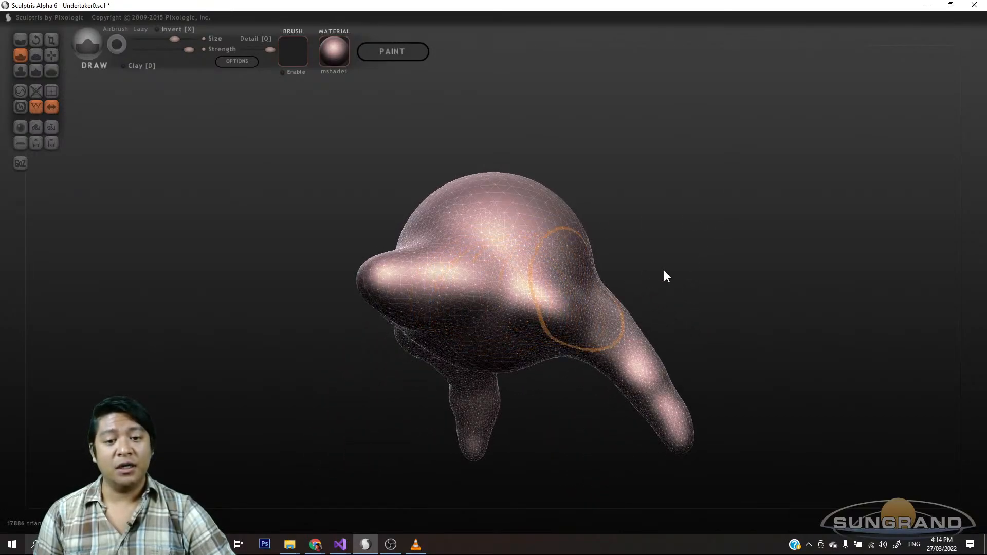
mouse_move(663, 275)
mouse_down()
mouse_move(738, 236)
mouse_move(689, 238)
mouse_up()
mouse_move(483, 240)
mouse_down()
mouse_move(494, 208)
mouse_move(471, 180)
mouse_up()
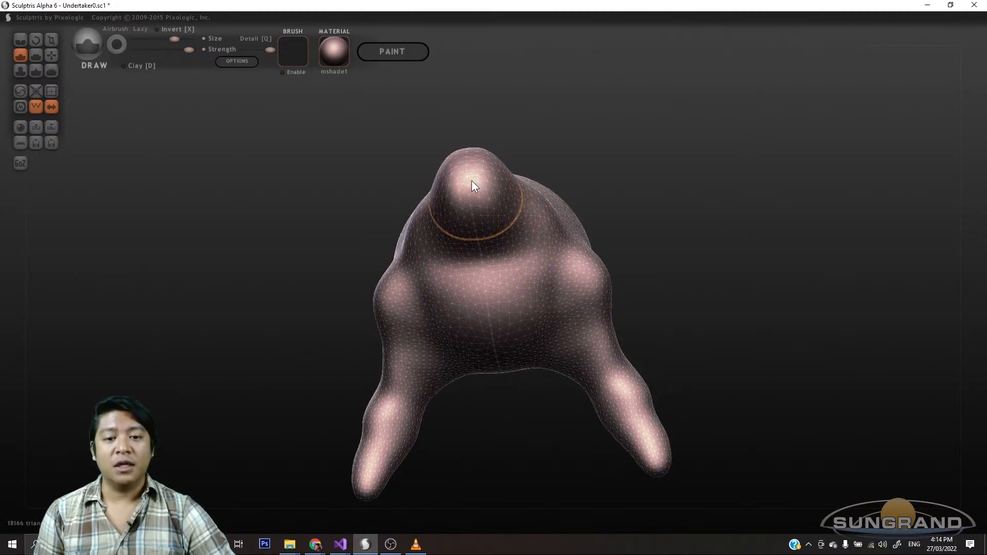
mouse_move(694, 215)
mouse_down()
mouse_move(645, 223)
mouse_move(607, 262)
mouse_up()
drag(451, 254, 396, 239)
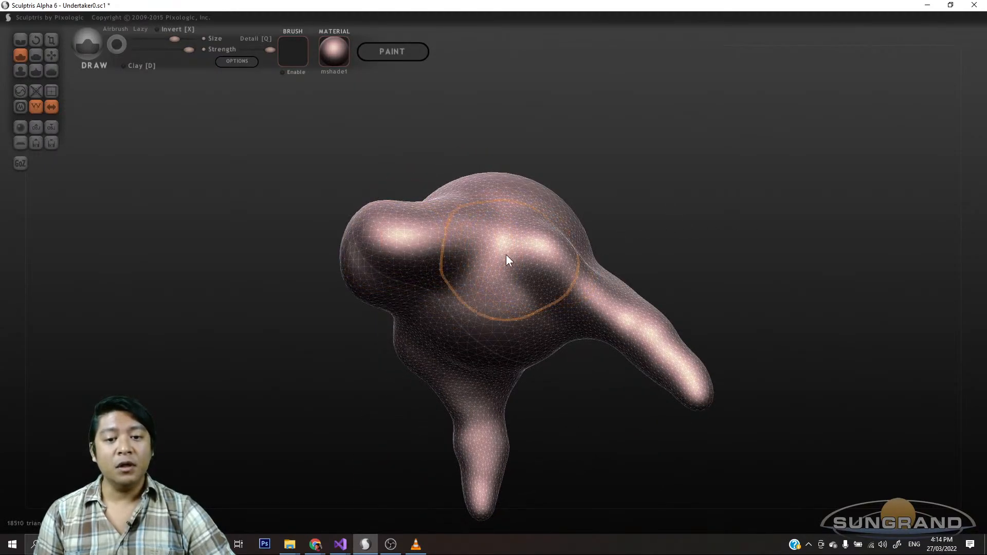
mouse_move(506, 255)
mouse_down()
mouse_move(489, 239)
mouse_move(565, 230)
mouse_move(671, 196)
mouse_move(573, 271)
mouse_move(656, 209)
mouse_move(684, 229)
mouse_move(589, 218)
mouse_move(622, 229)
mouse_up()
mouse_move(387, 301)
mouse_down()
mouse_move(378, 282)
mouse_move(399, 289)
mouse_up()
- Raise a symmetrical pair of rounded lobes on either side of the central front protrusion
mouse_move(300, 341)
mouse_down()
mouse_move(483, 322)
mouse_move(549, 260)
mouse_up()
mouse_move(545, 226)
mouse_down()
mouse_move(626, 233)
mouse_move(704, 205)
mouse_move(689, 250)
mouse_up()
mouse_move(727, 289)
mouse_down()
mouse_move(711, 258)
mouse_move(747, 239)
mouse_move(734, 231)
mouse_move(710, 251)
mouse_move(627, 257)
mouse_move(679, 205)
mouse_move(520, 215)
mouse_move(532, 210)
mouse_up()
drag(680, 207, 669, 252)
mouse_move(474, 255)
mouse_down()
mouse_move(447, 245)
mouse_move(449, 258)
mouse_up()
drag(649, 223, 608, 186)
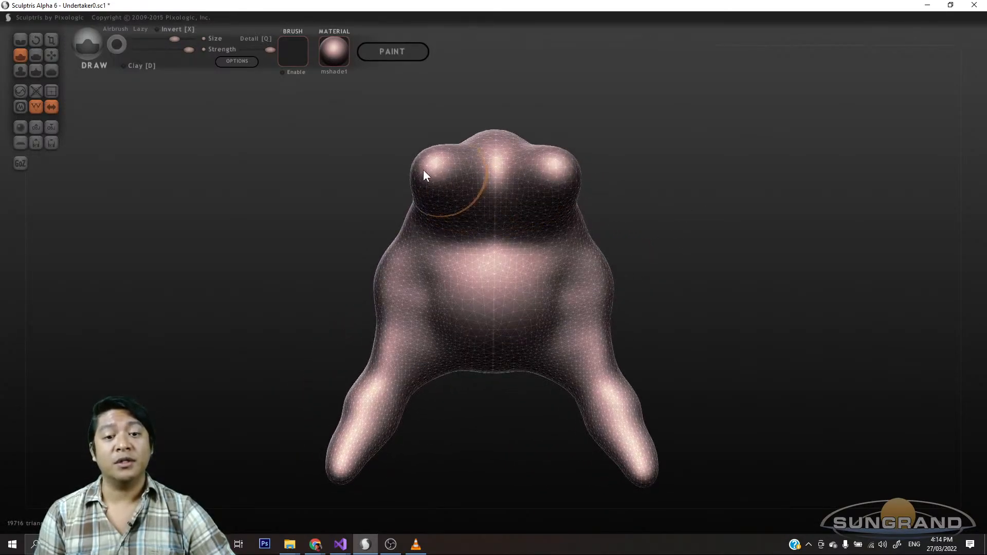
mouse_move(423, 169)
mouse_down()
mouse_move(405, 164)
mouse_move(400, 183)
mouse_up()
- Lengthen the front pair of lobes and thicken the body's flanks between them and the rear limbs
mouse_move(637, 175)
mouse_down()
mouse_move(745, 205)
mouse_move(740, 223)
mouse_up()
drag(594, 326, 540, 284)
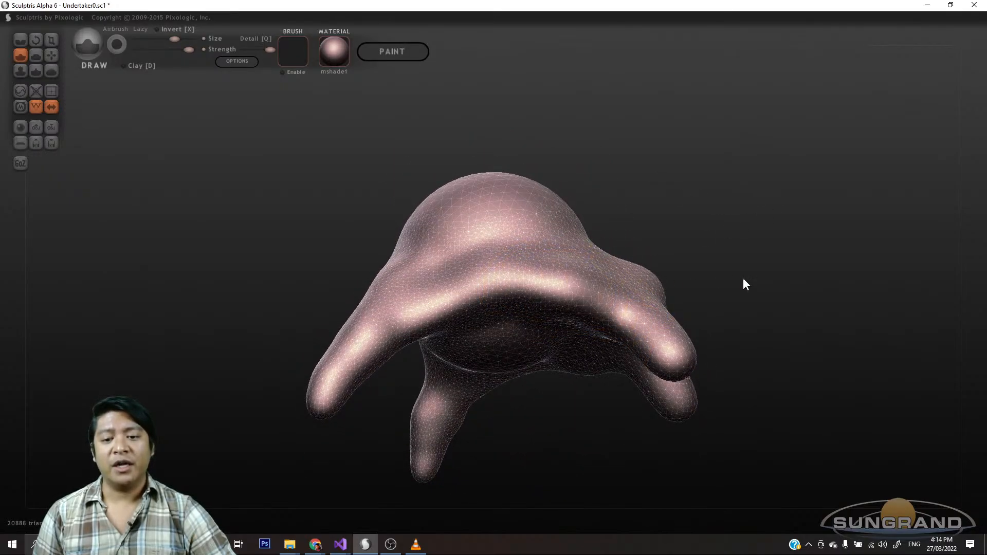
mouse_move(742, 277)
mouse_down()
mouse_move(730, 216)
mouse_move(772, 187)
mouse_move(766, 203)
mouse_up()
mouse_move(617, 204)
mouse_down()
mouse_move(607, 186)
mouse_move(638, 198)
mouse_up()
drag(769, 223, 706, 246)
drag(640, 193, 718, 138)
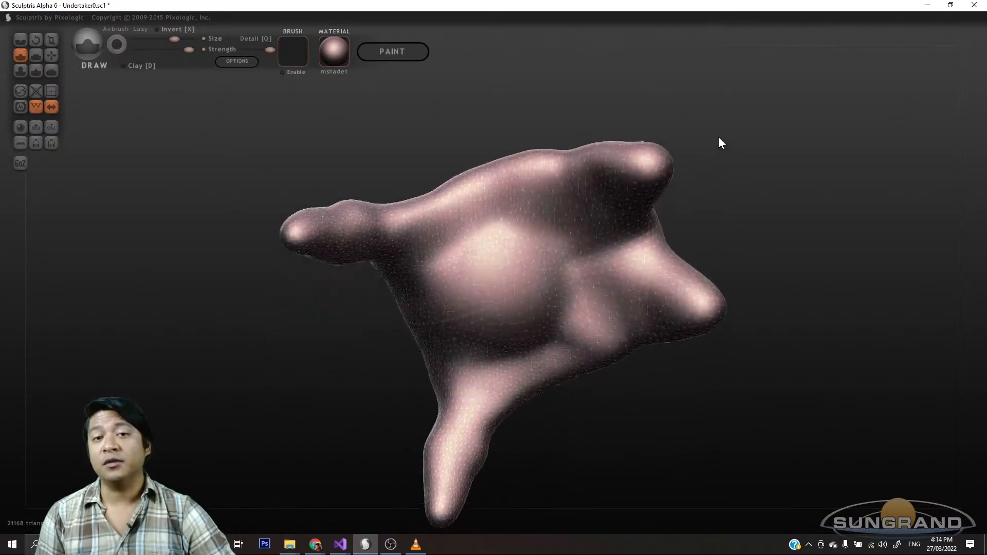
mouse_move(576, 184)
mouse_down()
mouse_move(528, 184)
mouse_move(437, 212)
mouse_up()
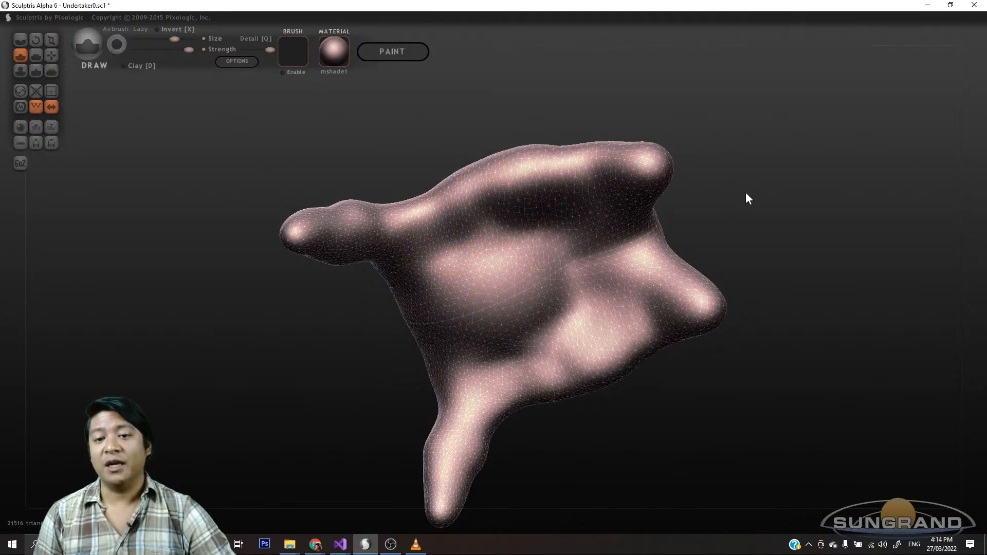
mouse_move(745, 195)
mouse_down()
mouse_move(689, 193)
mouse_move(625, 249)
mouse_move(481, 196)
mouse_move(449, 171)
mouse_move(465, 190)
mouse_up()
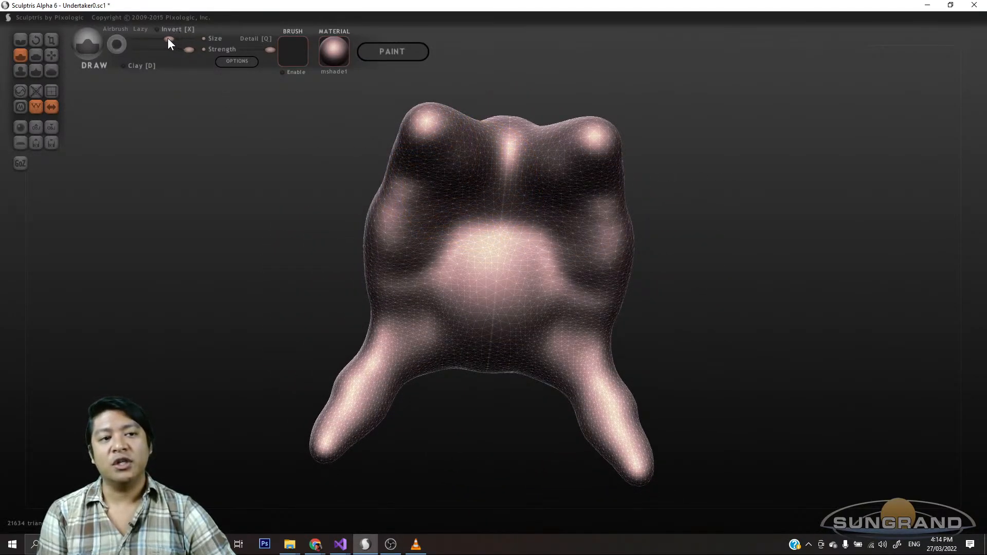
- Reduce the Draw brush size and build up the inner sides of the front lobes around the central ridge
mouse_move(470, 156)
mouse_down()
mouse_move(484, 147)
mouse_move(514, 168)
mouse_up()
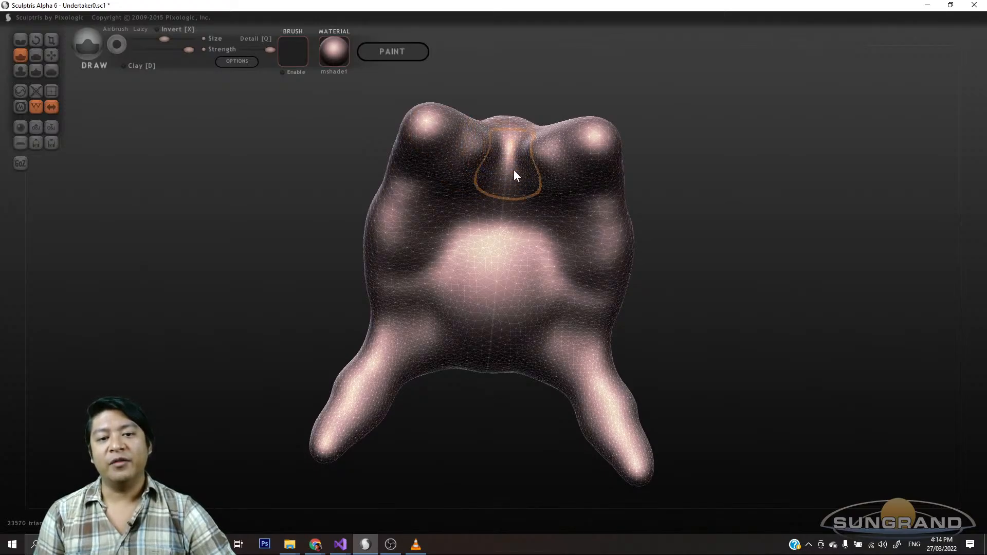
drag(663, 172, 666, 114)
mouse_move(492, 137)
mouse_down()
mouse_move(486, 156)
mouse_move(415, 149)
mouse_move(392, 198)
mouse_move(476, 155)
mouse_up()
drag(699, 145, 649, 188)
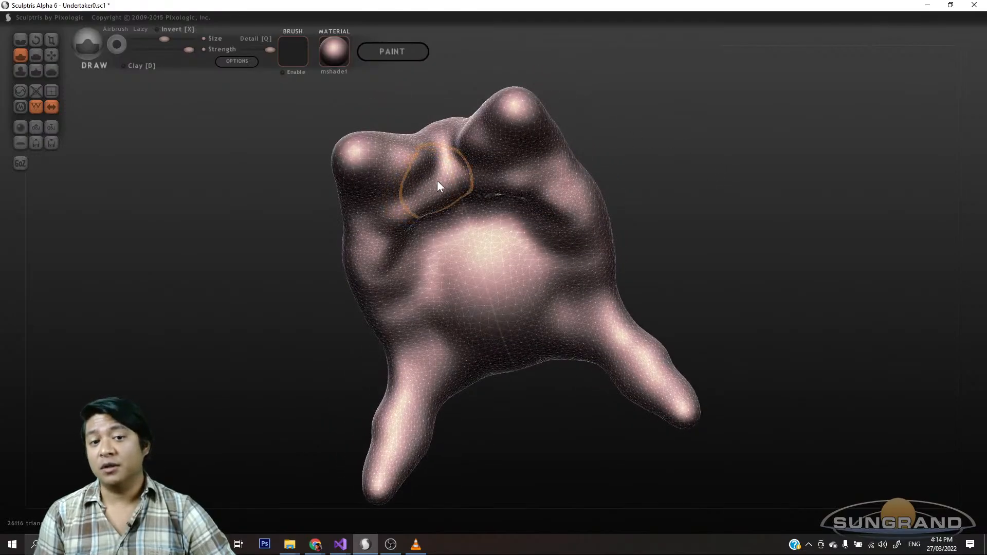
mouse_move(436, 180)
mouse_down()
mouse_move(440, 171)
mouse_move(450, 181)
mouse_move(378, 206)
mouse_up()
- Add volume to the upper surfaces of the two front lobes near the centre line
mouse_move(708, 160)
mouse_down()
mouse_move(775, 186)
mouse_move(735, 181)
mouse_move(595, 272)
mouse_move(652, 325)
mouse_up()
mouse_move(776, 311)
mouse_down()
mouse_move(679, 324)
mouse_move(653, 363)
mouse_up()
drag(559, 294, 504, 307)
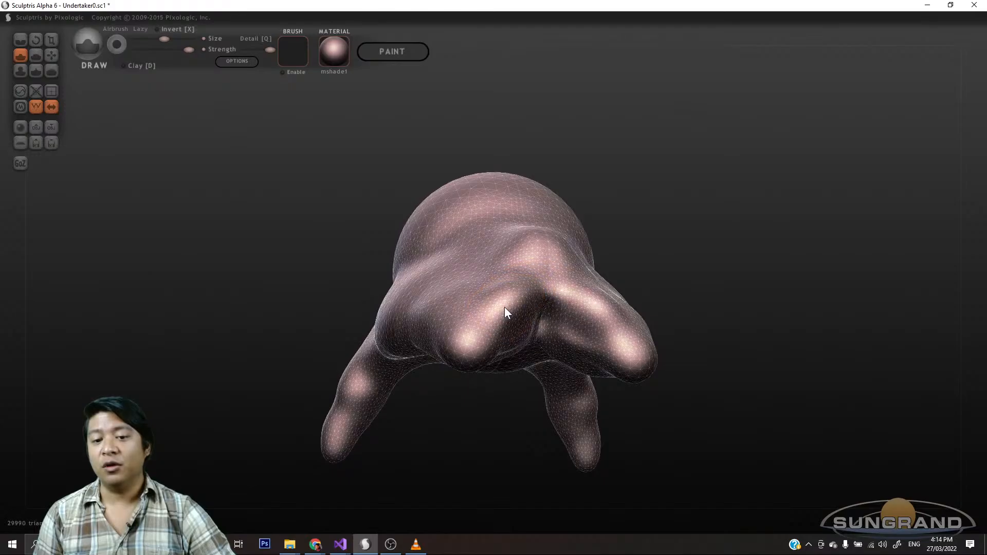
drag(529, 267, 522, 285)
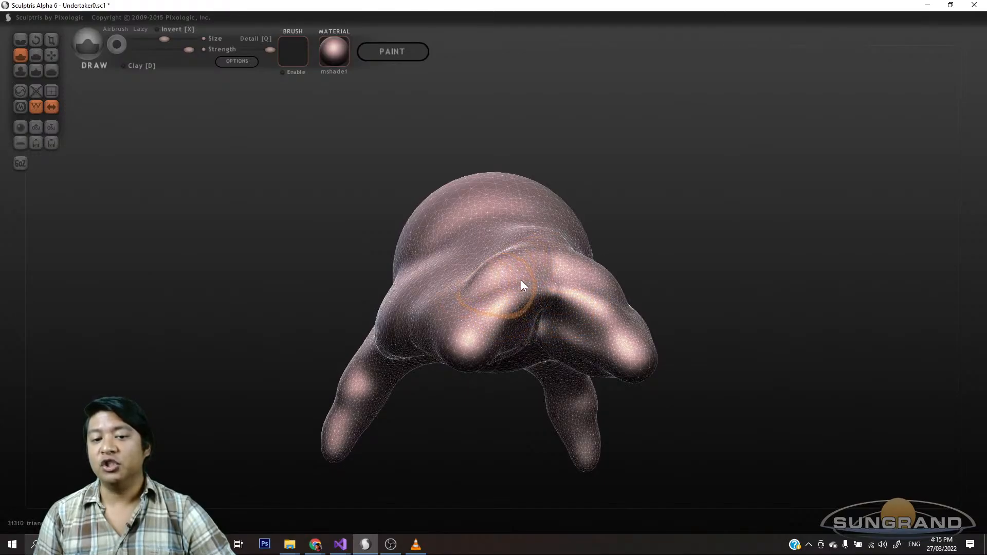
- Increase the Draw brush size and thicken the outer sides and undersides of the front lobes
mouse_move(668, 252)
mouse_down()
mouse_move(742, 200)
mouse_move(746, 234)
mouse_move(674, 300)
mouse_up()
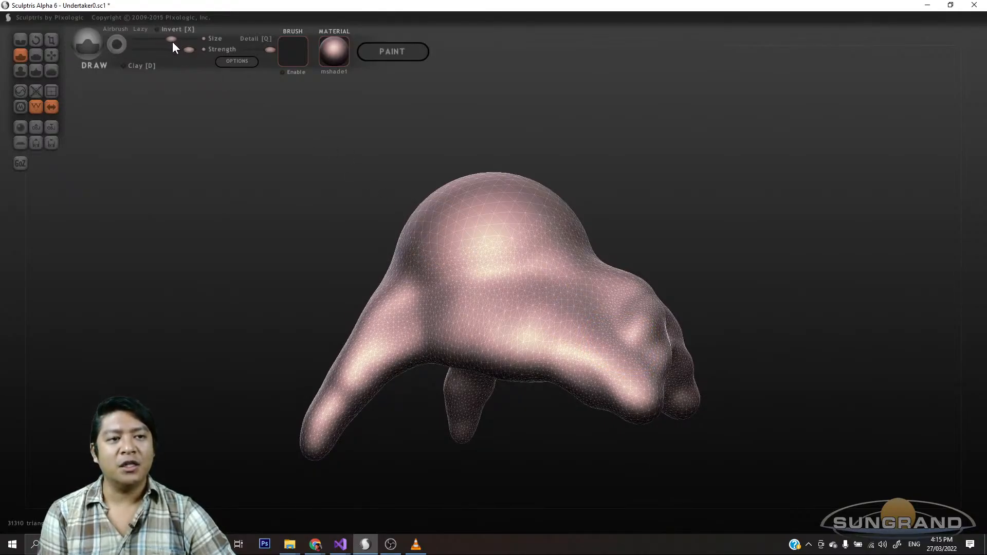
drag(172, 40, 175, 40)
drag(720, 303, 671, 234)
drag(596, 304, 576, 280)
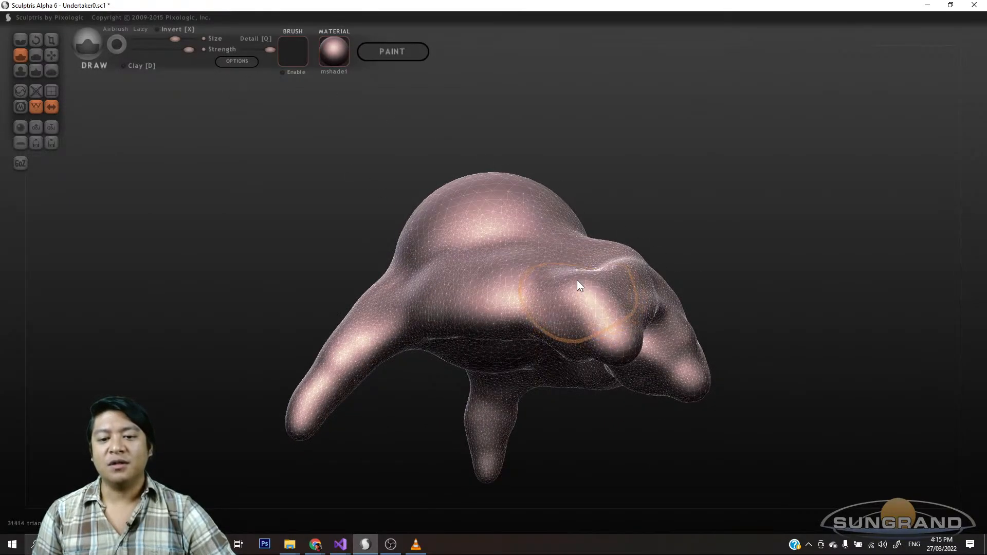
drag(718, 242, 699, 149)
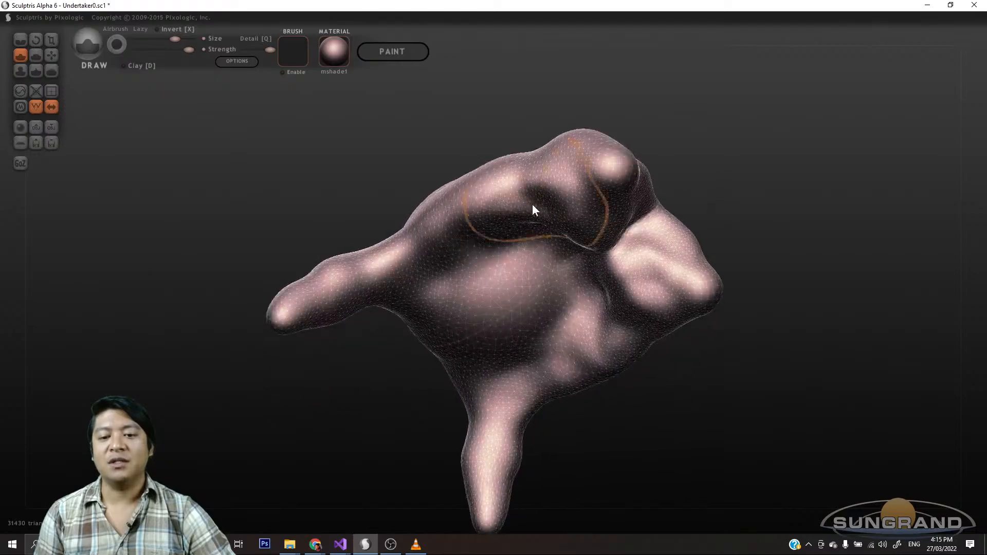
mouse_move(532, 206)
mouse_down()
mouse_move(536, 240)
mouse_move(517, 225)
mouse_up()
- Fill out the front lobes' inner and front faces from several angles, leaving a narrow crease between them
drag(750, 211, 713, 178)
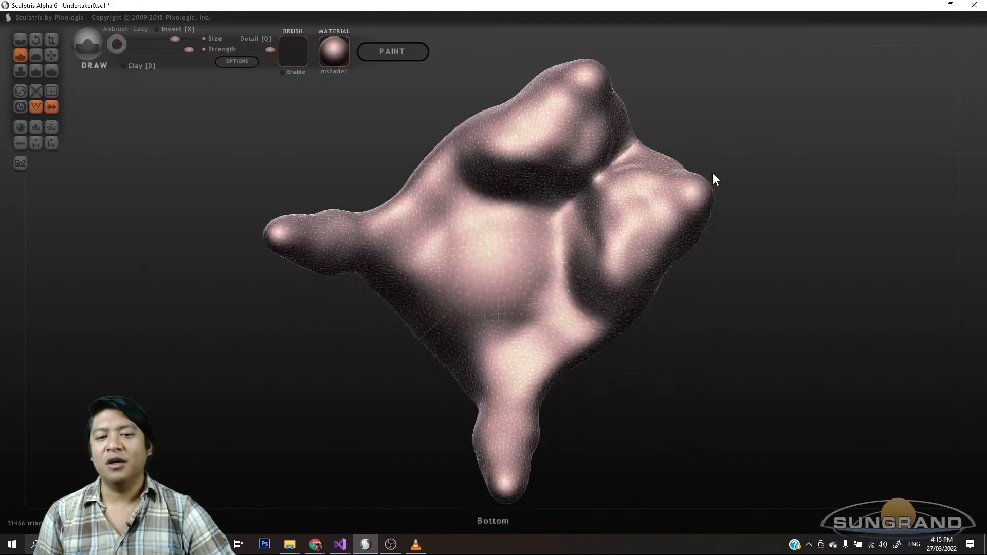
drag(569, 212, 551, 192)
mouse_move(740, 152)
mouse_down()
mouse_move(739, 142)
mouse_move(687, 201)
mouse_up()
drag(496, 245, 473, 226)
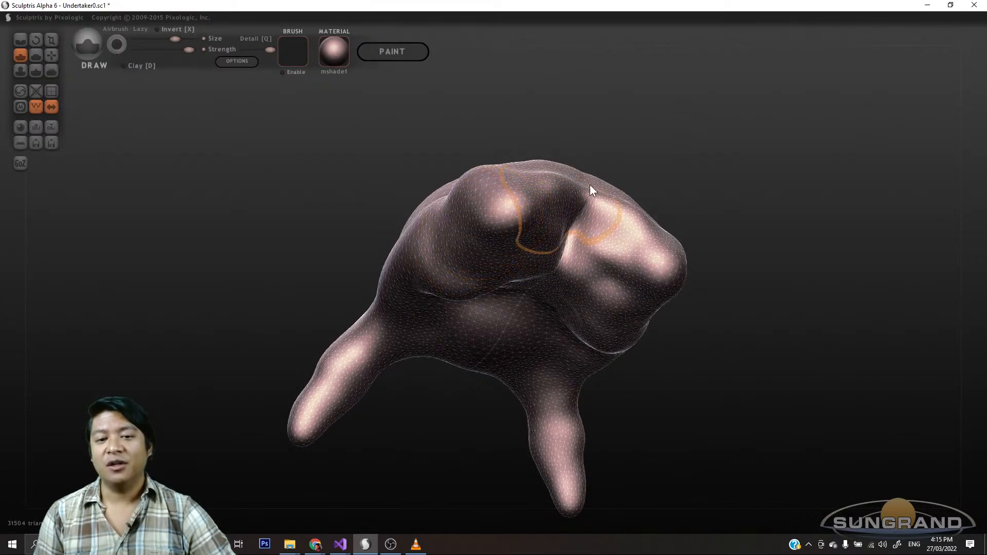
drag(674, 177, 597, 178)
drag(477, 245, 506, 222)
drag(647, 198, 642, 157)
drag(430, 220, 415, 218)
drag(647, 170, 590, 166)
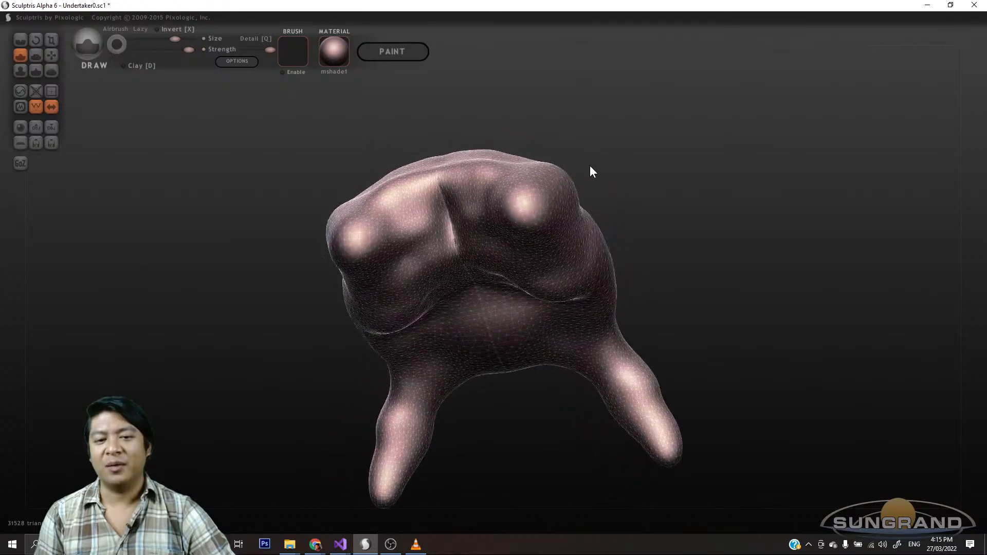
- Lower the mesh density with the Reduce Brush along the central ridge and the inner sides of the front lobes
mouse_move(659, 187)
mouse_down()
mouse_move(686, 186)
mouse_move(280, 114)
mouse_up()
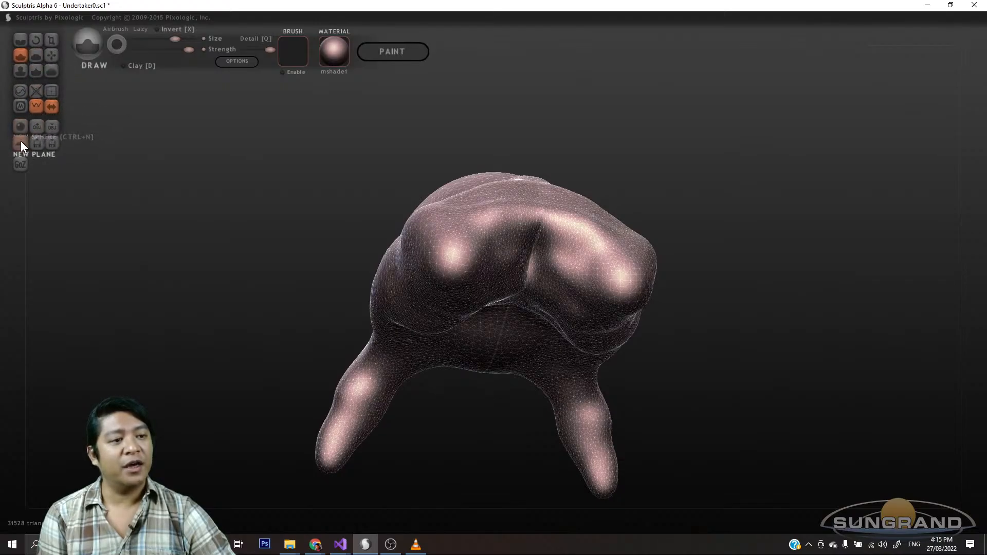
click(21, 91)
mouse_move(659, 177)
mouse_down()
mouse_move(666, 147)
mouse_move(663, 154)
mouse_up()
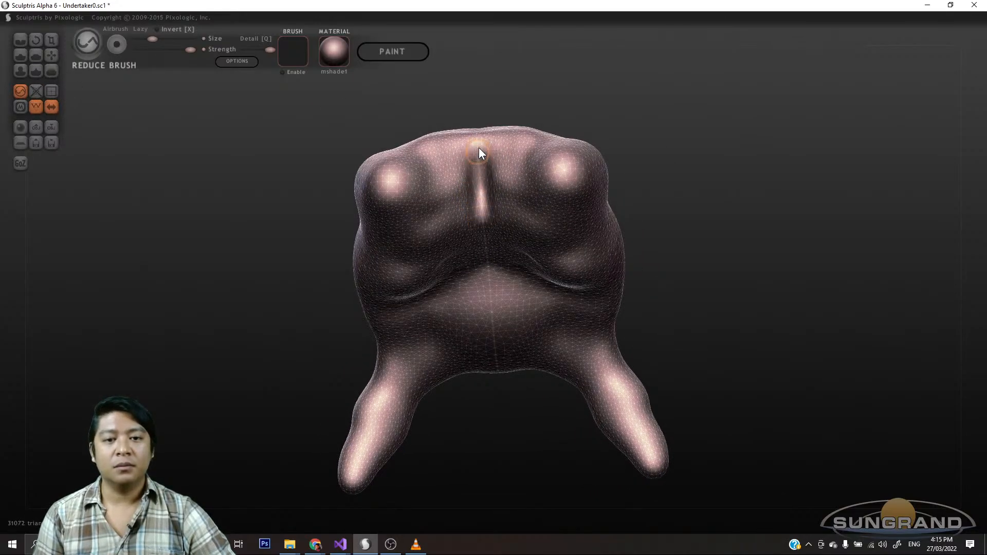
drag(476, 157, 421, 196)
drag(458, 228, 532, 225)
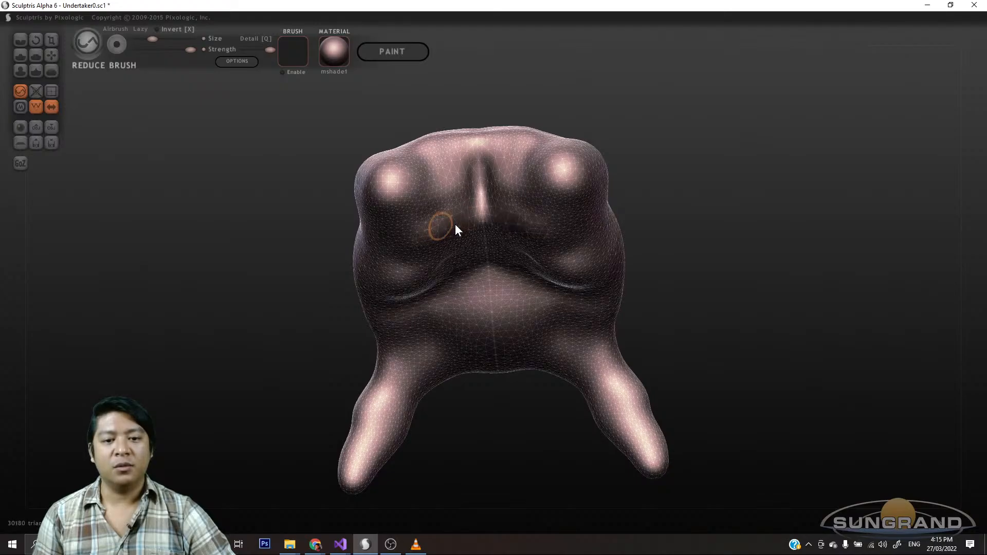
drag(482, 253, 503, 222)
- Reduce the mesh further on the front lobes' inner faces and around the lower end of the ridge between them
mouse_move(637, 138)
mouse_down()
mouse_move(651, 125)
mouse_move(641, 136)
mouse_move(647, 226)
mouse_move(672, 214)
mouse_move(541, 226)
mouse_up()
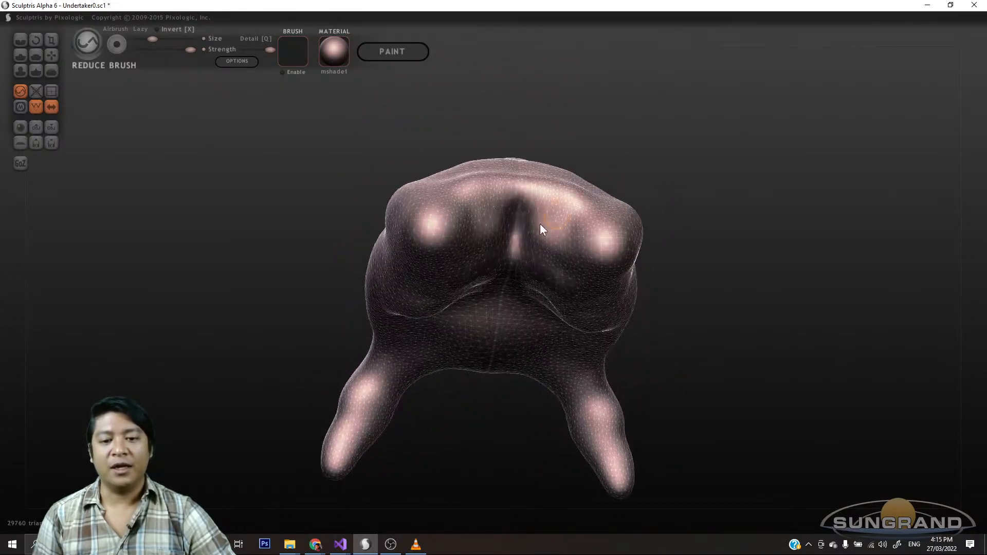
drag(494, 192, 457, 234)
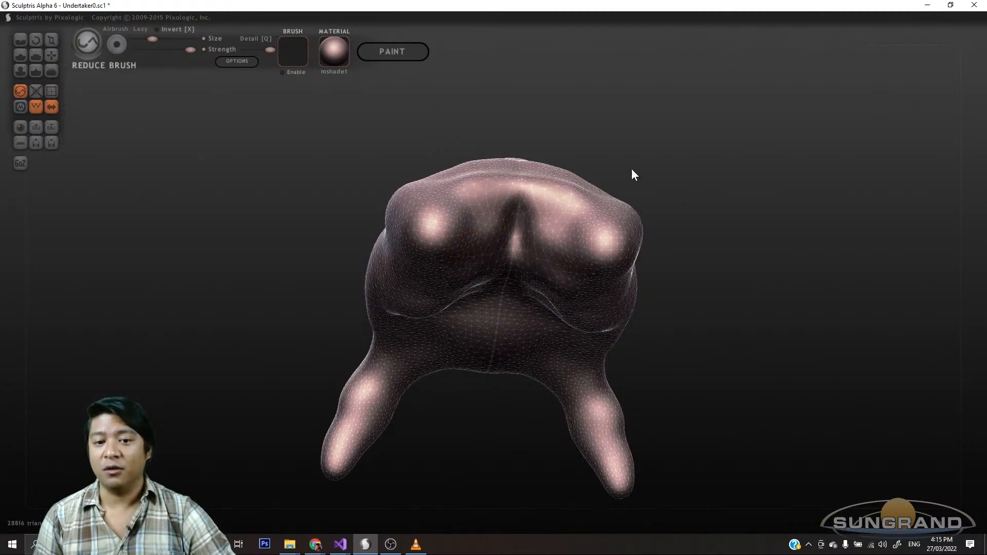
drag(631, 170, 568, 175)
drag(696, 201, 575, 197)
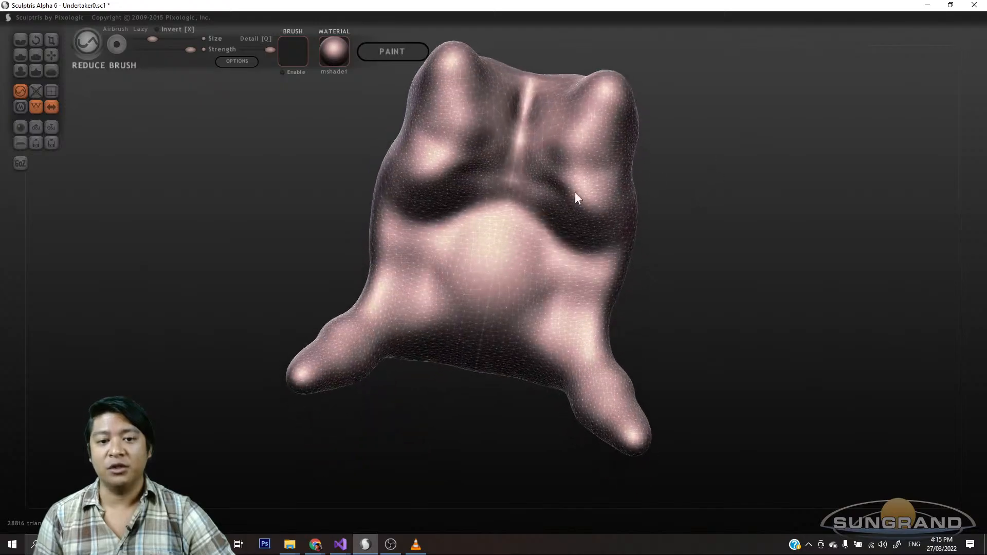
drag(491, 161, 494, 184)
drag(604, 174, 718, 268)
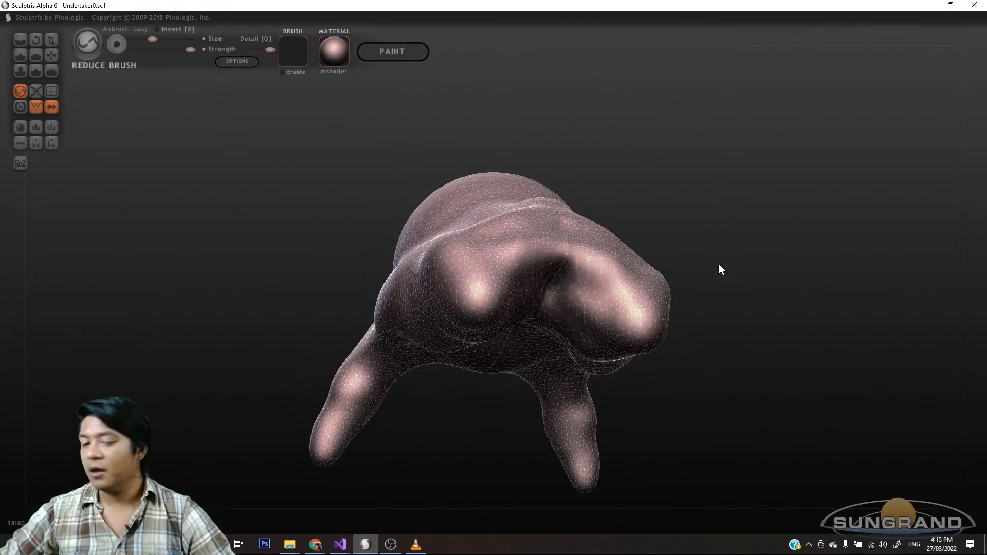
- Examine the side profile of the body and front lobes, both up close and from a distance
drag(370, 199, 568, 251)
drag(593, 298, 670, 337)
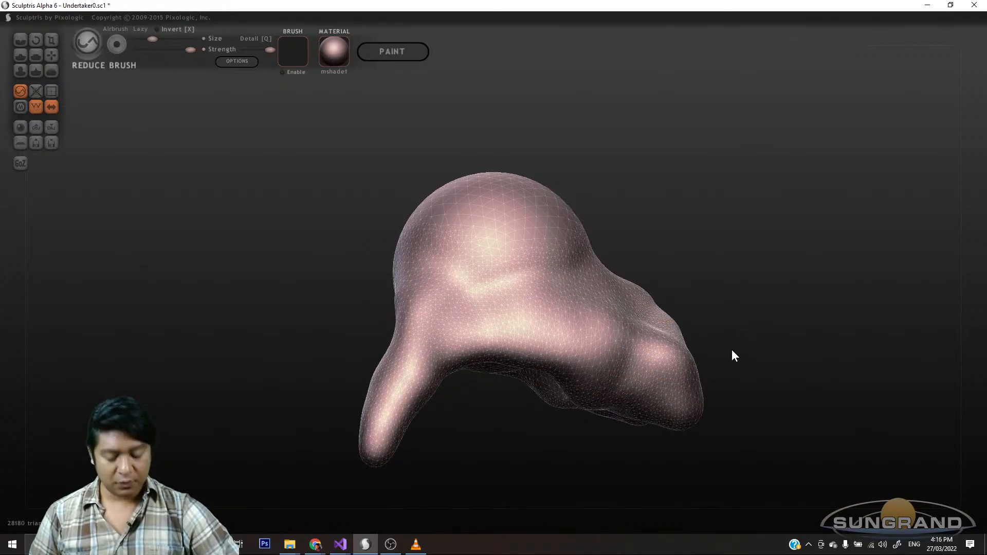
scroll(759, 359, down, 3)
scroll(759, 358, up, 8)
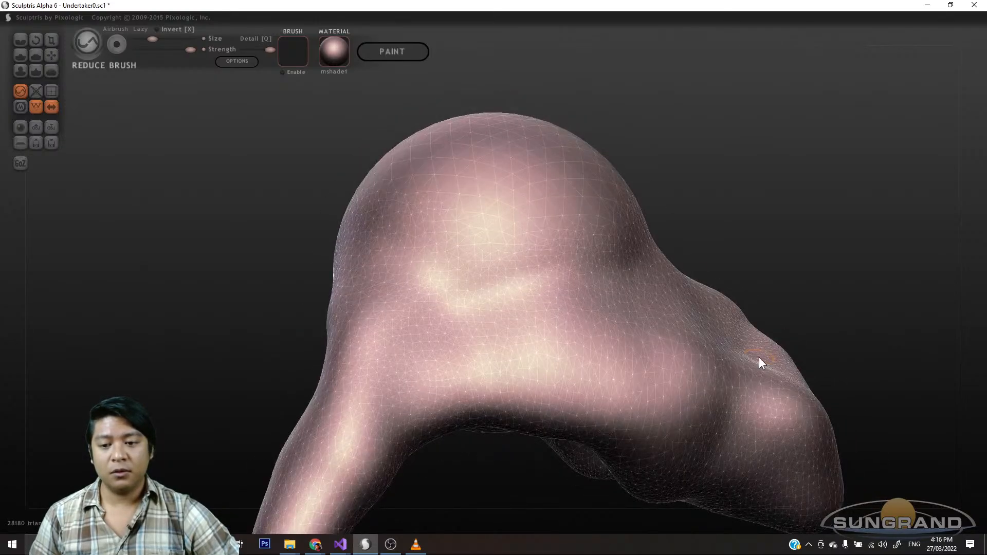
drag(832, 318, 821, 349)
scroll(821, 349, down, 6)
scroll(821, 349, up, 4)
scroll(798, 330, down, 1)
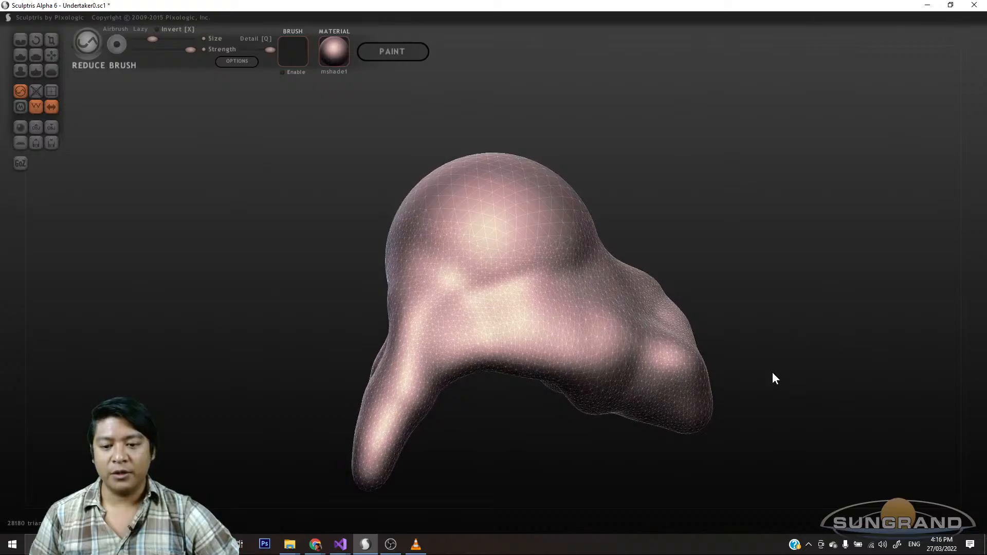
alt+drag(772, 371, 712, 272)
mouse_move(565, 412)
alt+mouse_down()
mouse_move(567, 397)
mouse_move(599, 392)
mouse_move(550, 346)
mouse_move(568, 338)
mouse_move(531, 372)
alt+mouse_up()
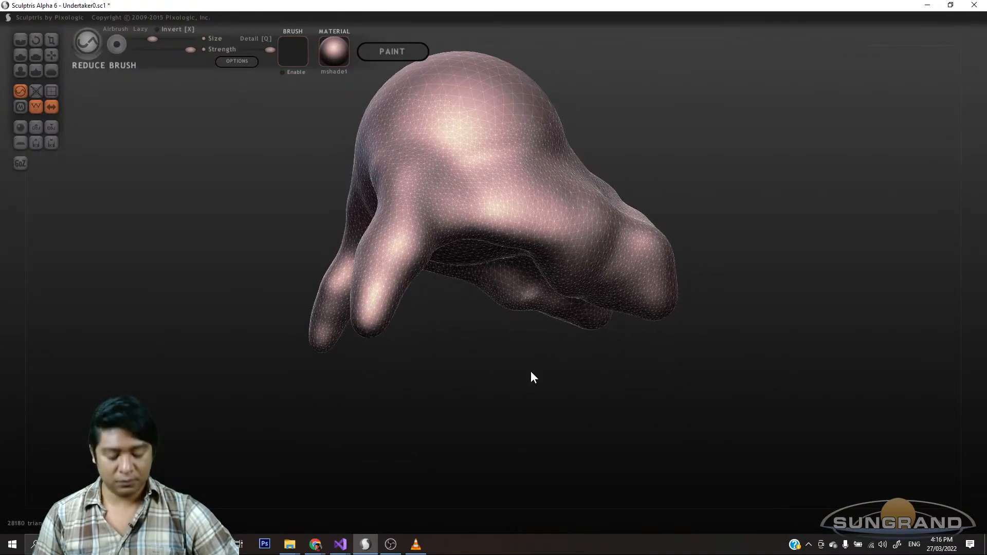
- Examine the limbs, the underside and the rear of the model at different distances and angles
scroll(530, 376, up, 3)
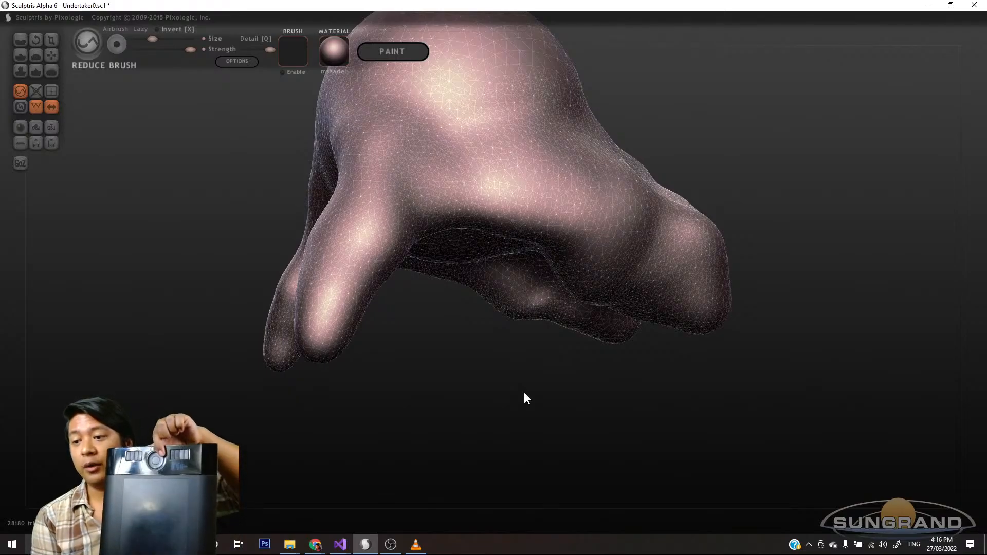
scroll(524, 394, down, 5)
scroll(524, 393, up, 4)
scroll(524, 395, up, 5)
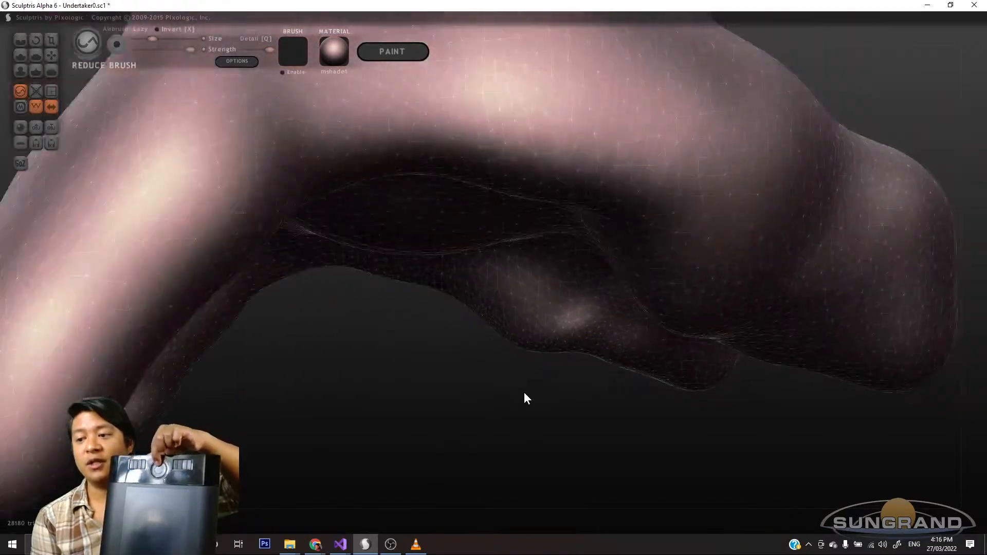
scroll(524, 394, down, 4)
scroll(524, 395, up, 1)
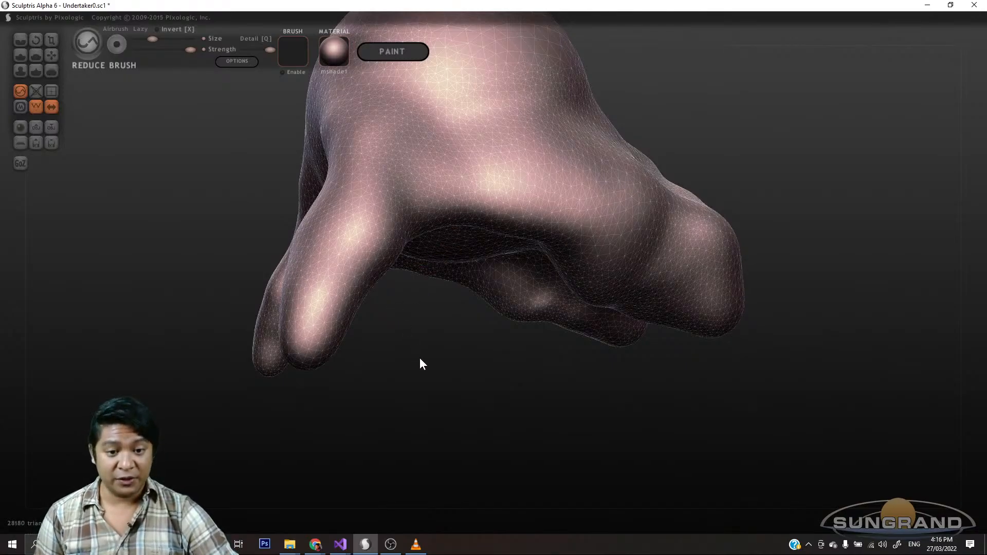
drag(434, 377, 442, 403)
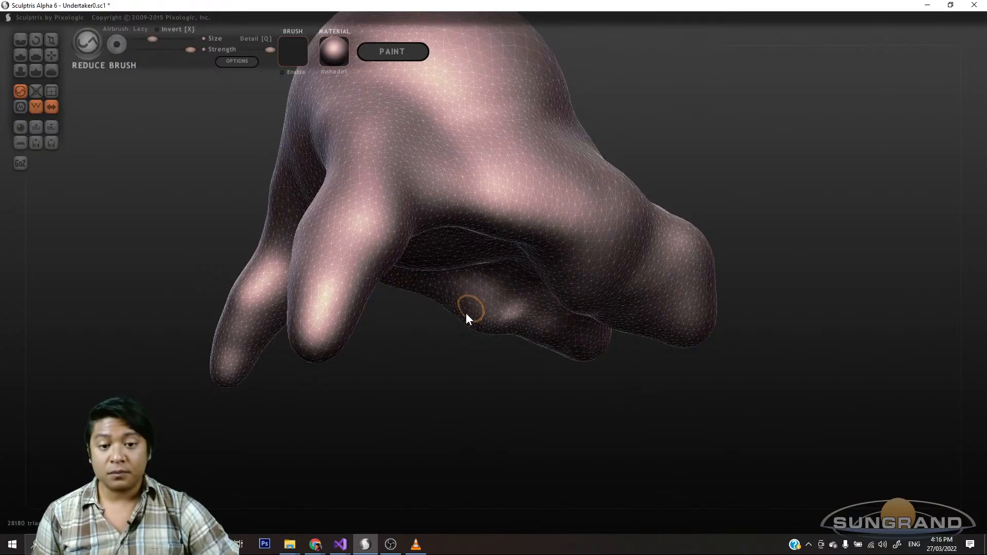
drag(426, 376, 509, 385)
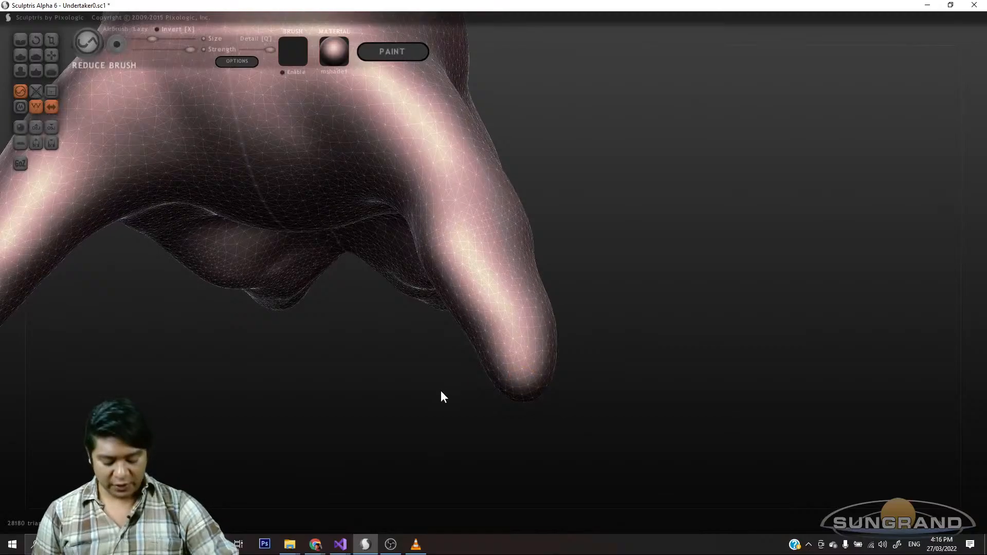
scroll(440, 392, up, 2)
scroll(438, 394, down, 4)
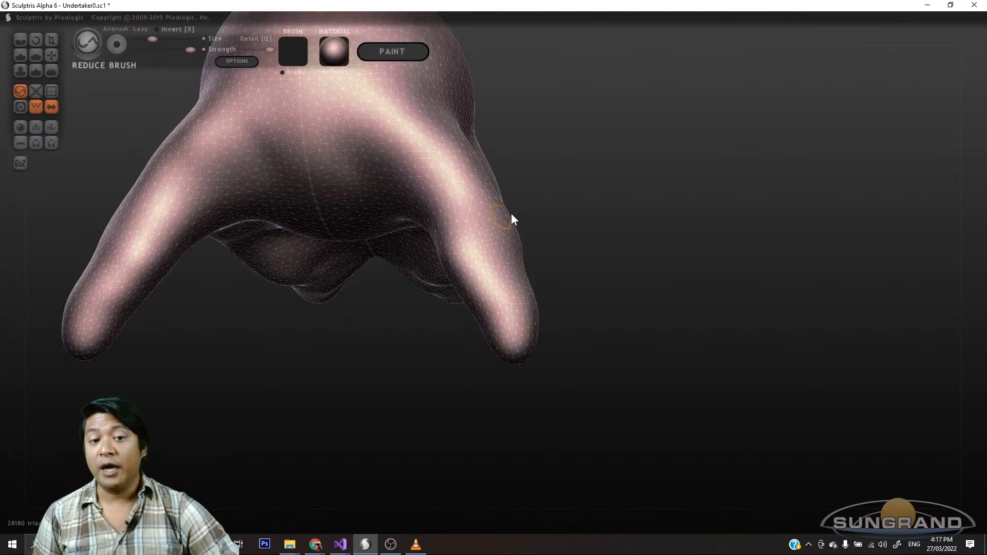
mouse_move(578, 175)
mouse_down()
mouse_move(590, 221)
mouse_move(616, 258)
mouse_move(592, 265)
mouse_move(660, 250)
mouse_move(616, 280)
mouse_move(665, 256)
mouse_move(597, 235)
mouse_move(489, 265)
mouse_move(601, 271)
mouse_move(633, 256)
mouse_move(618, 247)
mouse_up()
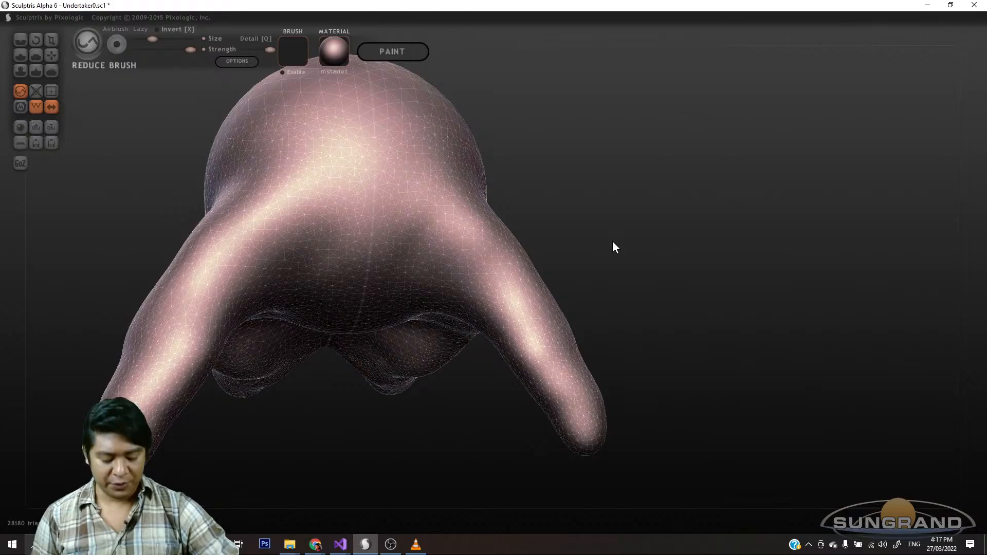
mouse_move(599, 260)
mouse_down()
mouse_move(625, 238)
mouse_move(526, 238)
mouse_move(432, 260)
mouse_move(742, 222)
mouse_move(427, 269)
mouse_up()
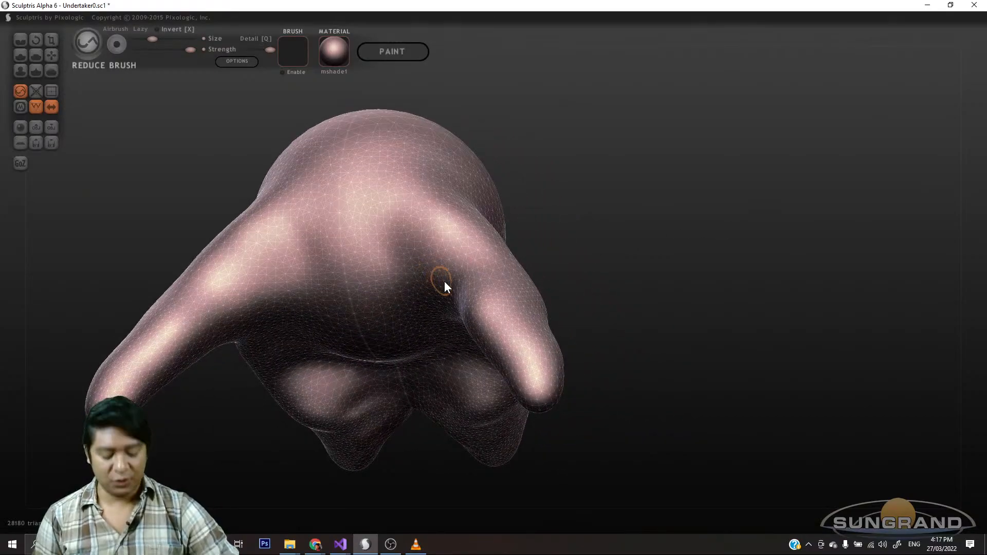
scroll(445, 280, down, 5)
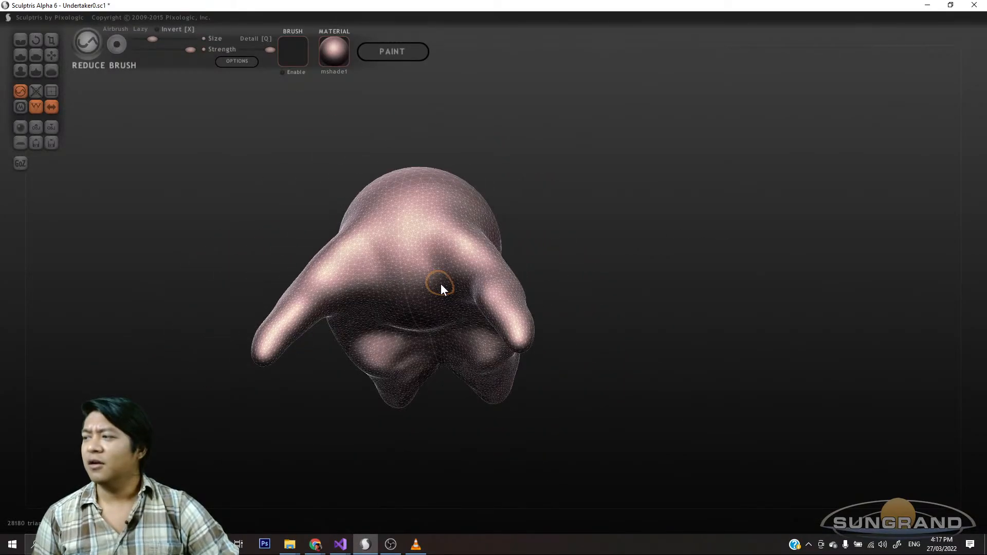
scroll(445, 283, up, 4)
scroll(450, 287, down, 5)
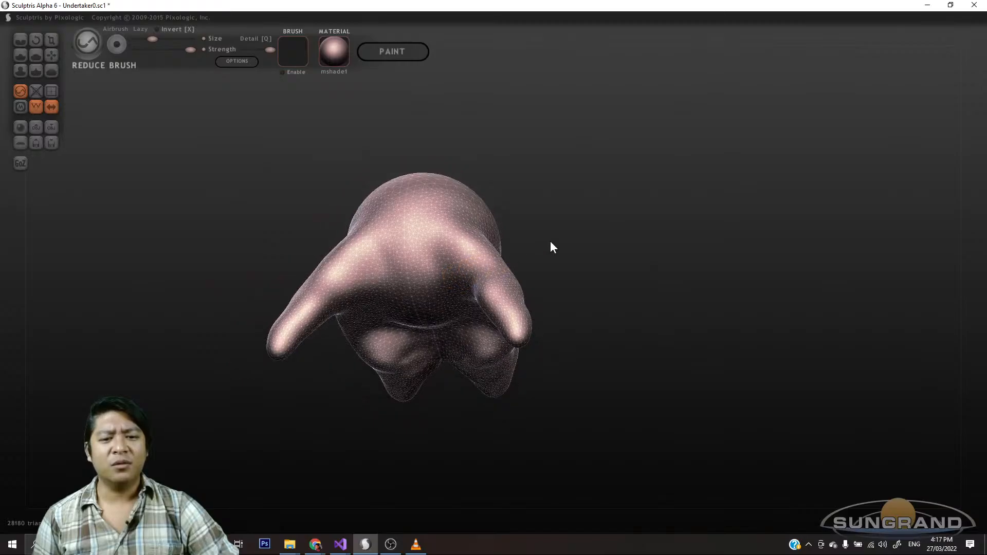
- Thin out the mesh with the Reduce Brush near the inner base of a limb
mouse_move(551, 242)
mouse_down()
mouse_move(629, 241)
mouse_move(479, 293)
mouse_up()
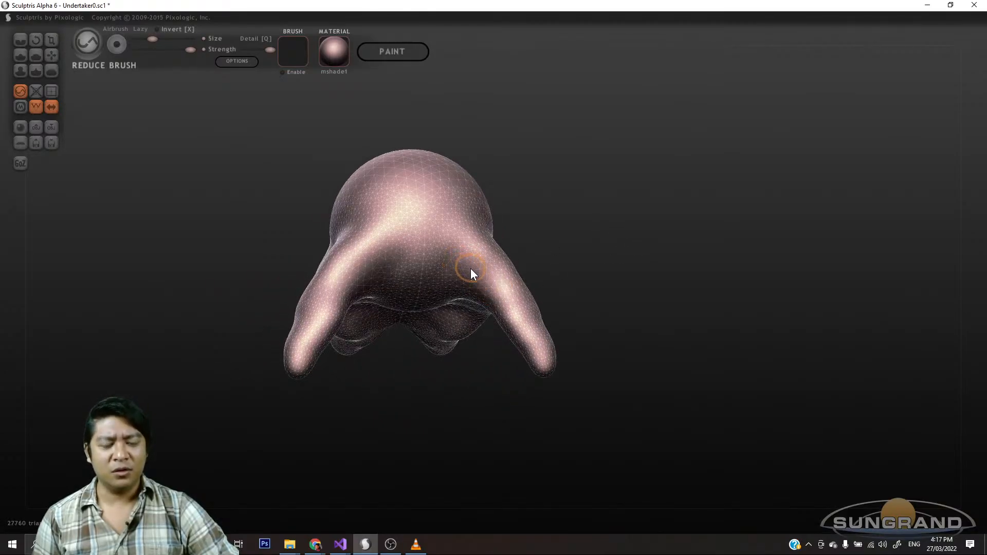
scroll(470, 273, down, 4)
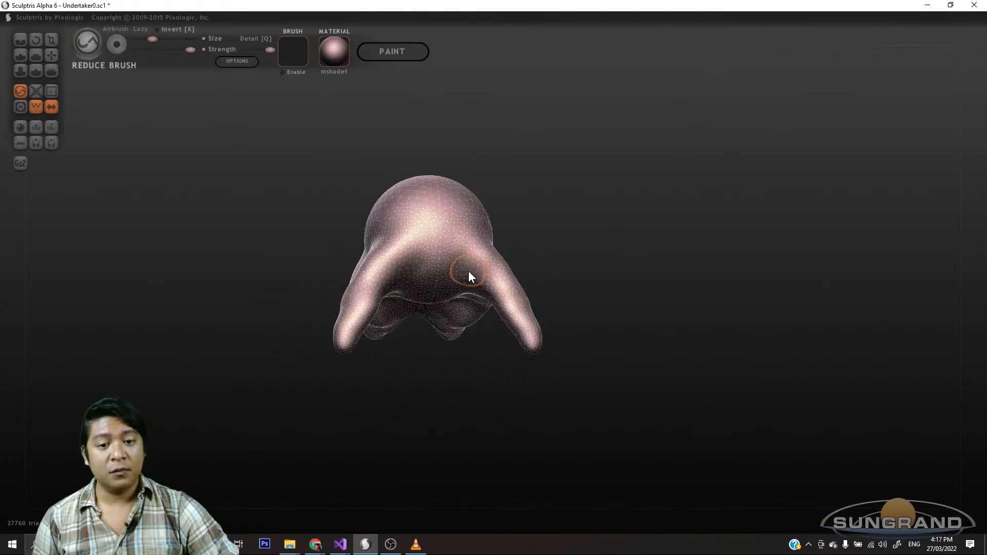
scroll(468, 272, up, 5)
scroll(470, 273, down, 5)
drag(472, 273, 479, 215)
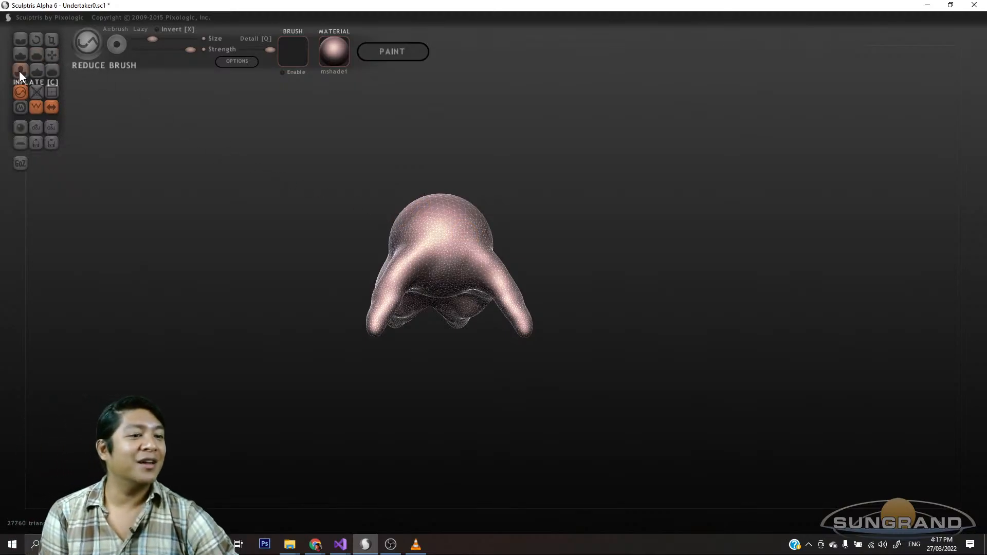
- Build up the underside between the limb bases using the Draw brush at a smaller size
click(21, 54)
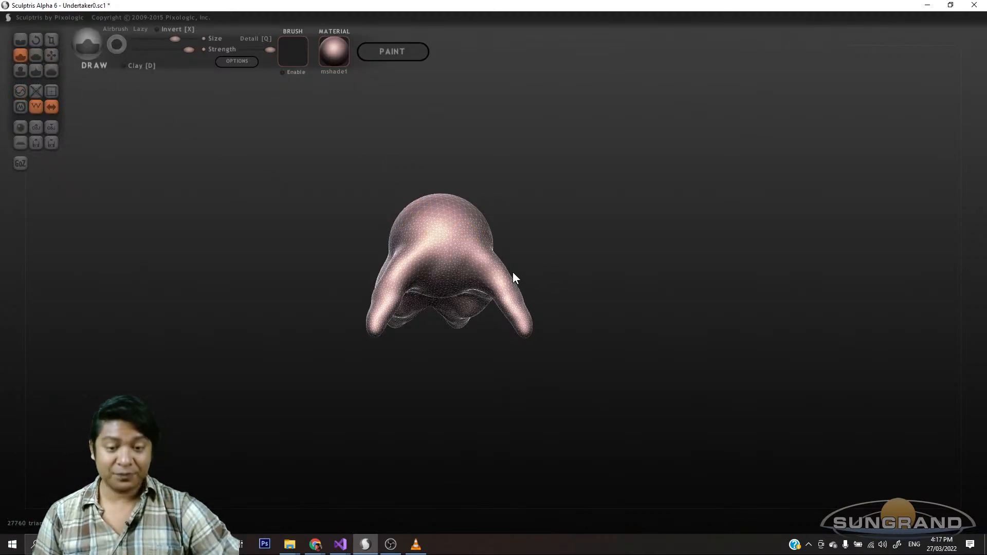
scroll(513, 278, up, 2)
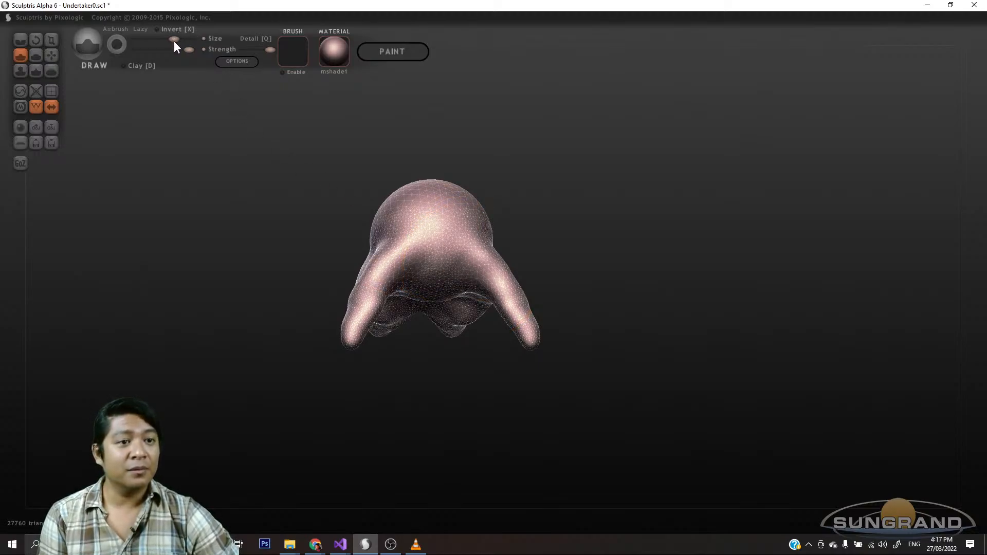
drag(173, 41, 161, 40)
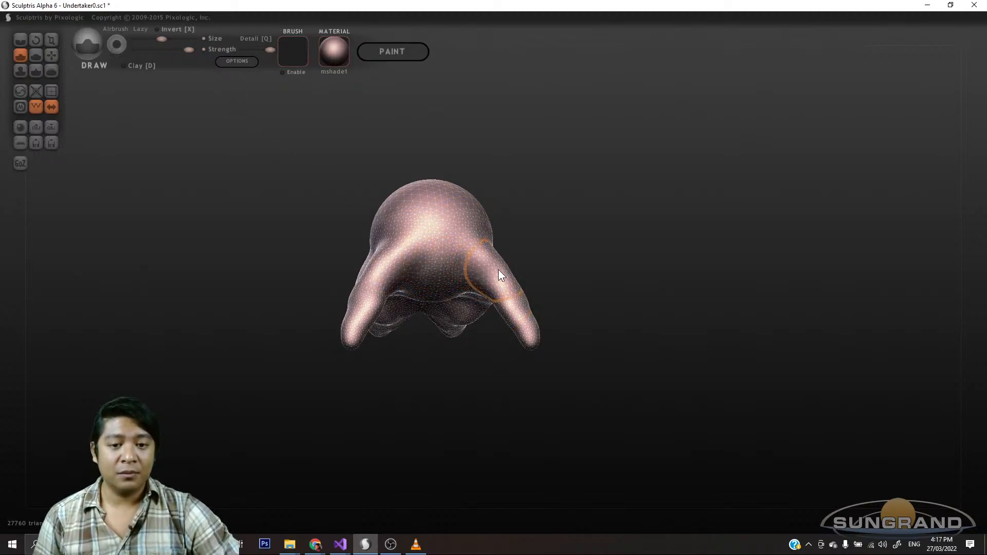
scroll(494, 272, up, 2)
mouse_move(486, 275)
mouse_down()
mouse_move(431, 234)
mouse_move(480, 267)
mouse_move(452, 246)
mouse_up()
mouse_move(623, 312)
mouse_down()
mouse_move(553, 277)
mouse_move(616, 288)
mouse_up()
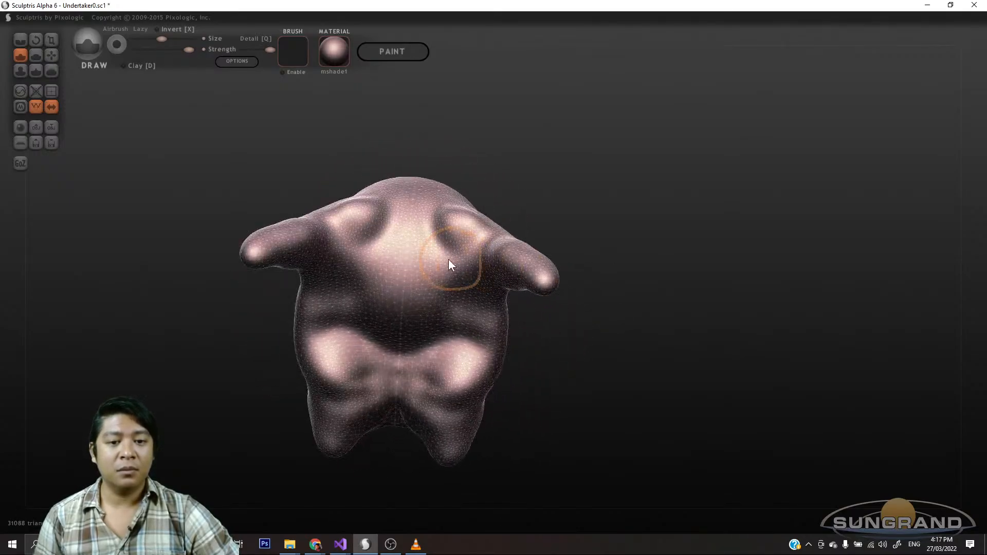
drag(421, 220, 462, 247)
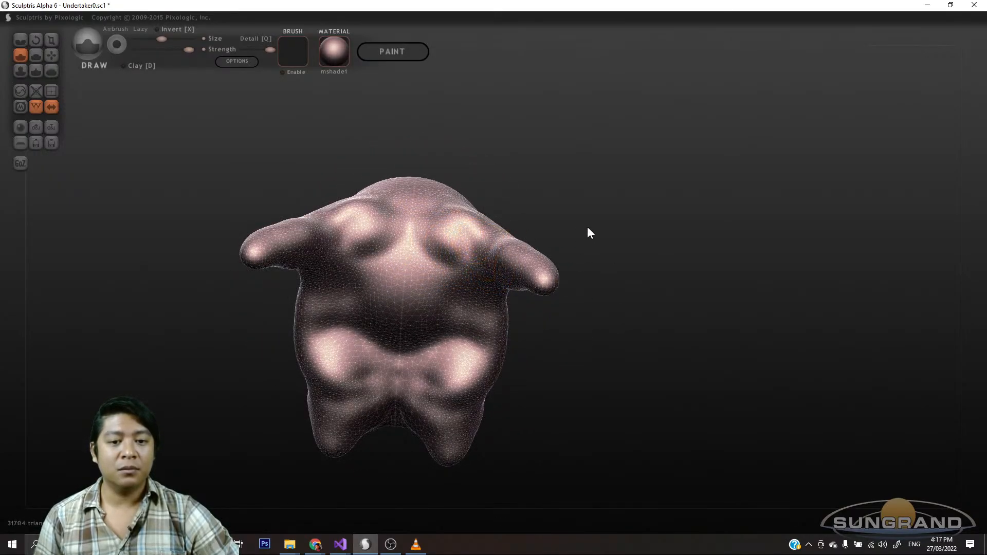
- Add volume with the Draw brush to the lower rear of the body, between the tops of the limbs
drag(587, 226, 591, 323)
mouse_move(448, 279)
mouse_down()
mouse_move(414, 256)
mouse_move(437, 265)
mouse_up()
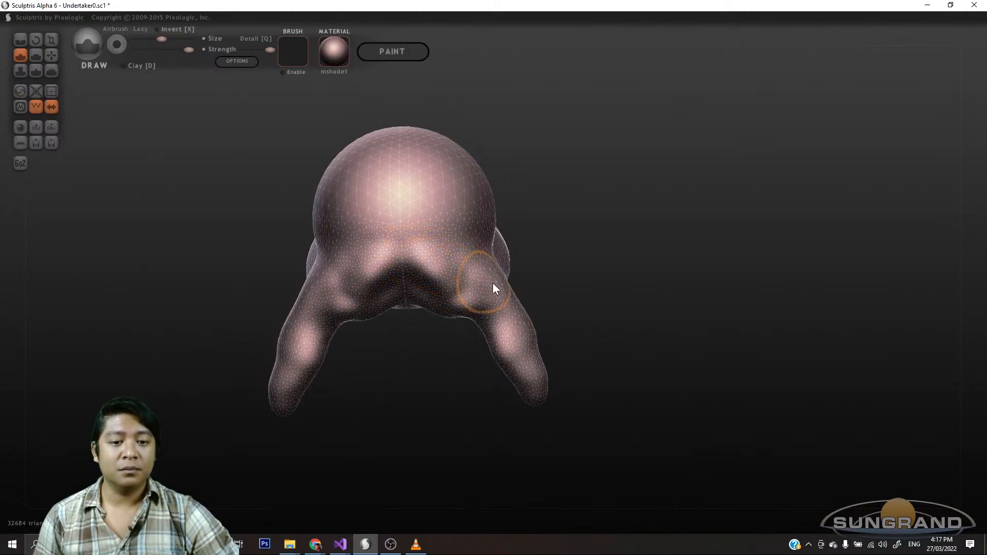
drag(578, 284, 489, 258)
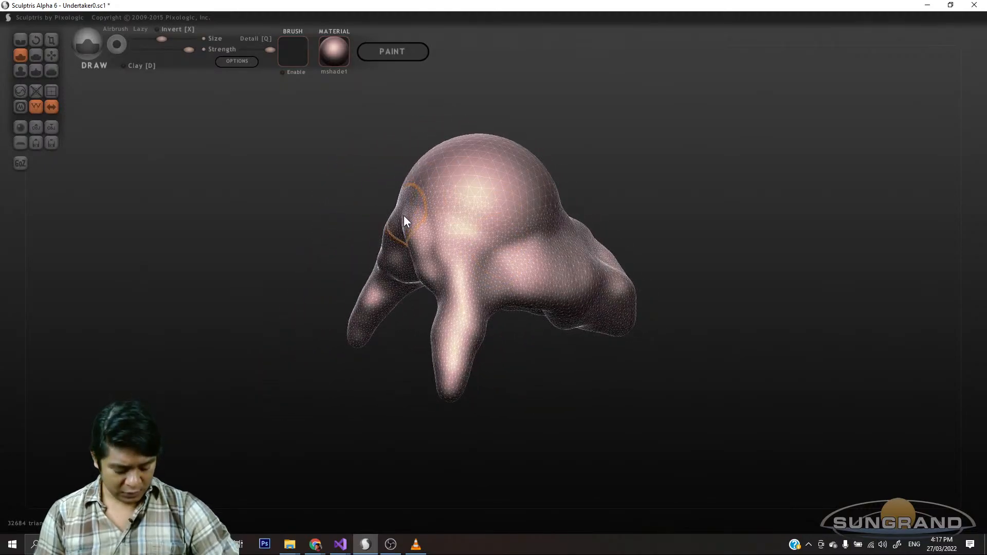
- Reshape the rounded body above the limbs with the Grab brush, making its dome narrower and less spherical
alt+drag(633, 154, 581, 238)
scroll(578, 240, down, 4)
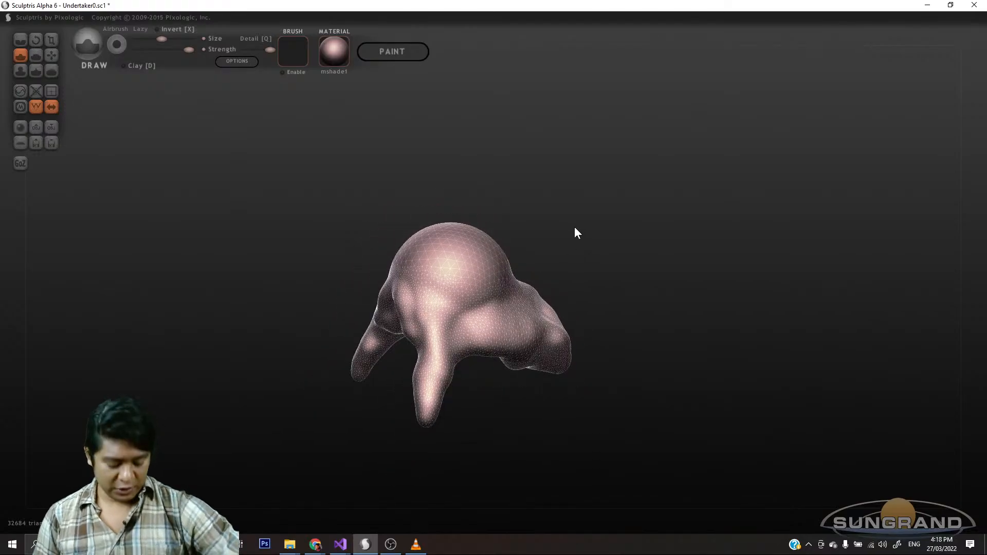
scroll(572, 229, up, 4)
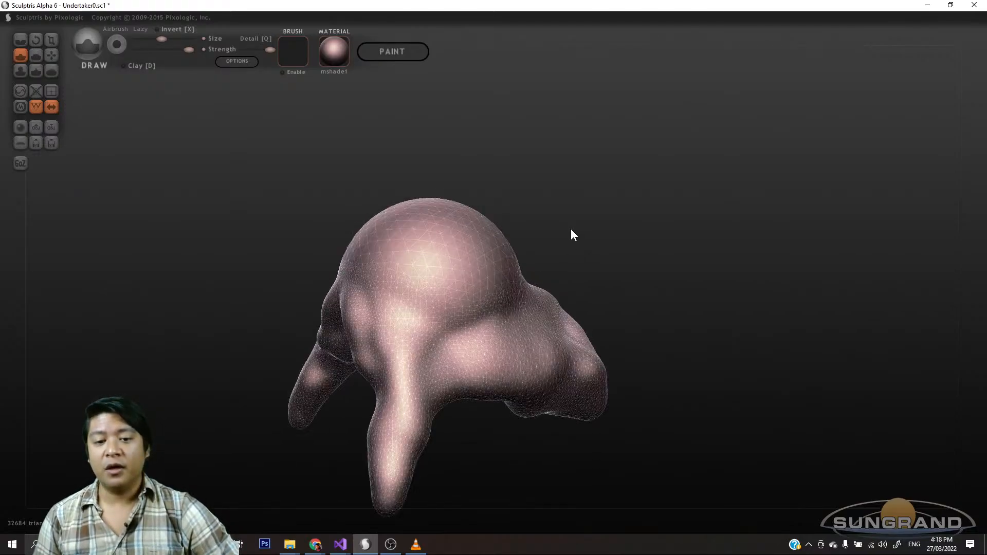
drag(599, 262, 613, 251)
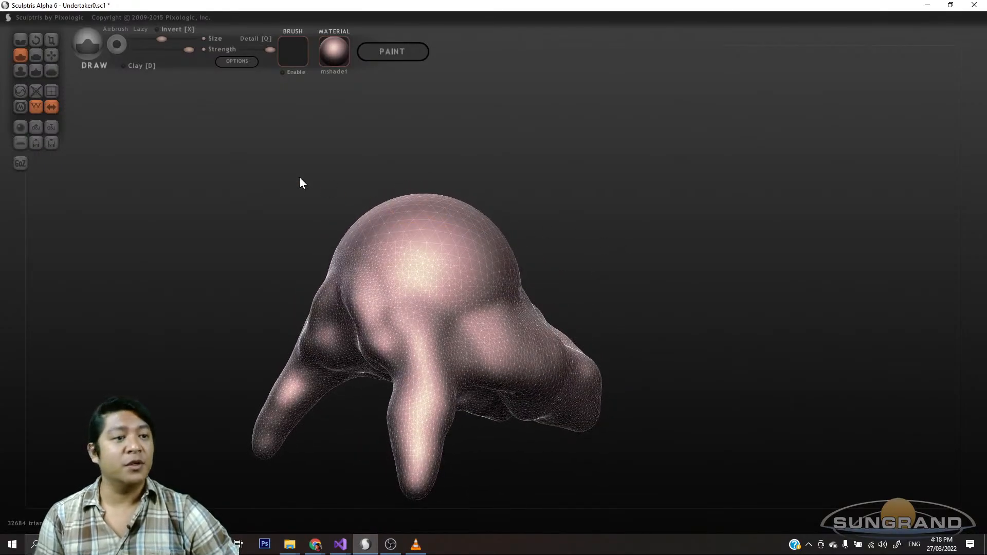
click(52, 56)
mouse_move(609, 205)
mouse_down()
mouse_move(479, 238)
mouse_move(461, 261)
mouse_move(559, 236)
mouse_move(477, 243)
mouse_move(495, 220)
mouse_move(467, 255)
mouse_move(482, 240)
mouse_up()
mouse_move(570, 213)
mouse_down()
mouse_move(624, 194)
mouse_move(622, 222)
mouse_move(671, 238)
mouse_move(521, 312)
mouse_up()
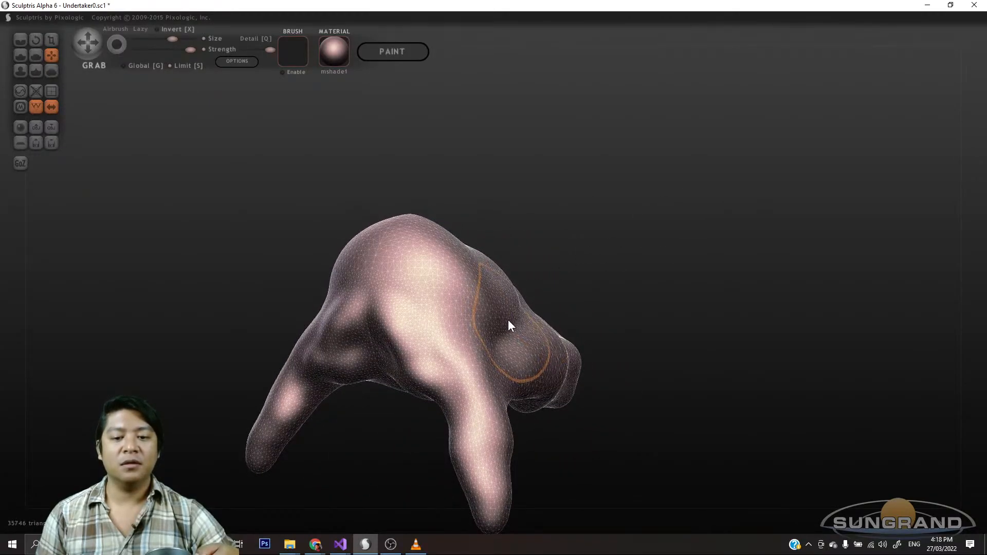
- Reshape the body's flanks, hips and belly with the Grab brush, smoothing out the bulges of the torso
drag(630, 291, 591, 315)
mouse_move(542, 346)
mouse_down()
mouse_move(771, 267)
mouse_move(656, 321)
mouse_up()
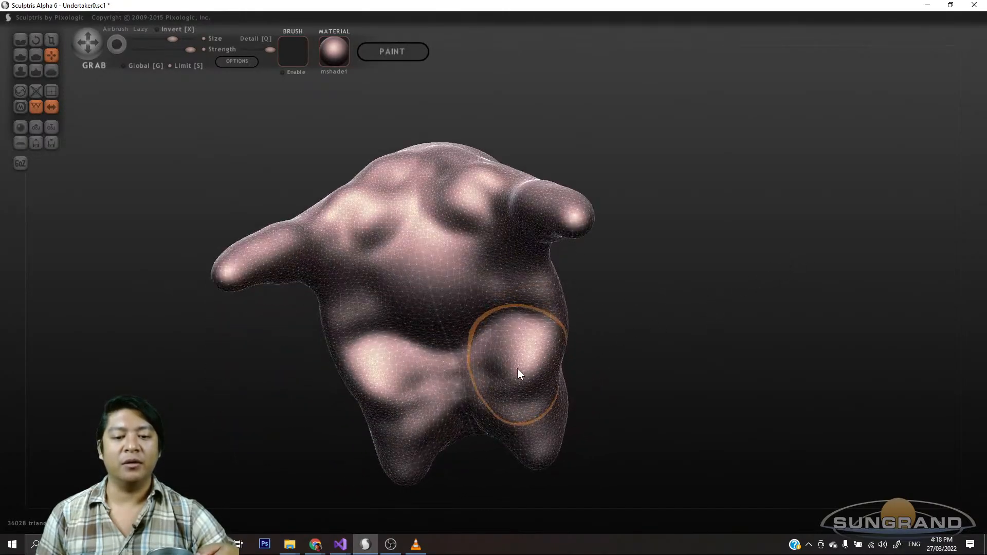
mouse_move(517, 368)
mouse_down()
mouse_move(564, 341)
mouse_move(733, 335)
mouse_move(573, 403)
mouse_move(638, 424)
mouse_move(581, 458)
mouse_move(539, 299)
mouse_move(551, 335)
mouse_up()
mouse_move(553, 422)
mouse_down()
mouse_move(555, 452)
mouse_move(479, 447)
mouse_move(494, 370)
mouse_up()
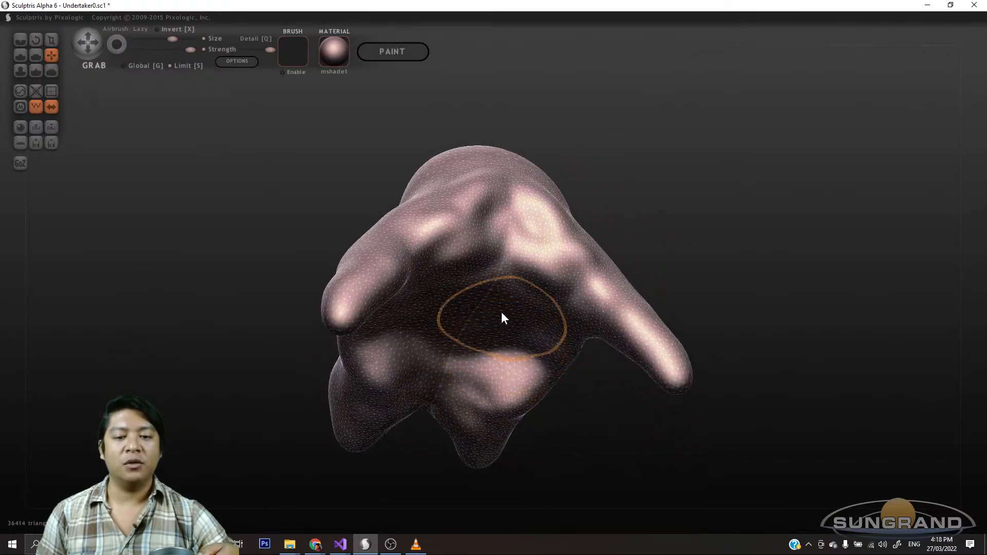
drag(493, 275, 497, 307)
mouse_move(614, 437)
mouse_down()
mouse_move(570, 458)
mouse_move(653, 440)
mouse_move(615, 399)
mouse_up()
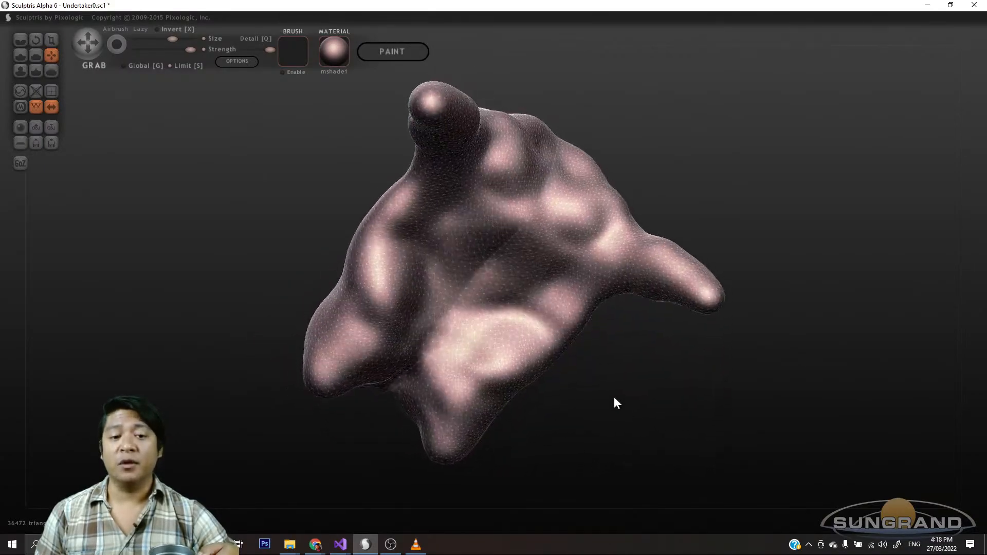
- Push the sides of the torso inward with the Grab brush to narrow the waist between the arms and rear limbs
mouse_move(377, 266)
mouse_down()
mouse_move(384, 249)
mouse_move(458, 281)
mouse_up()
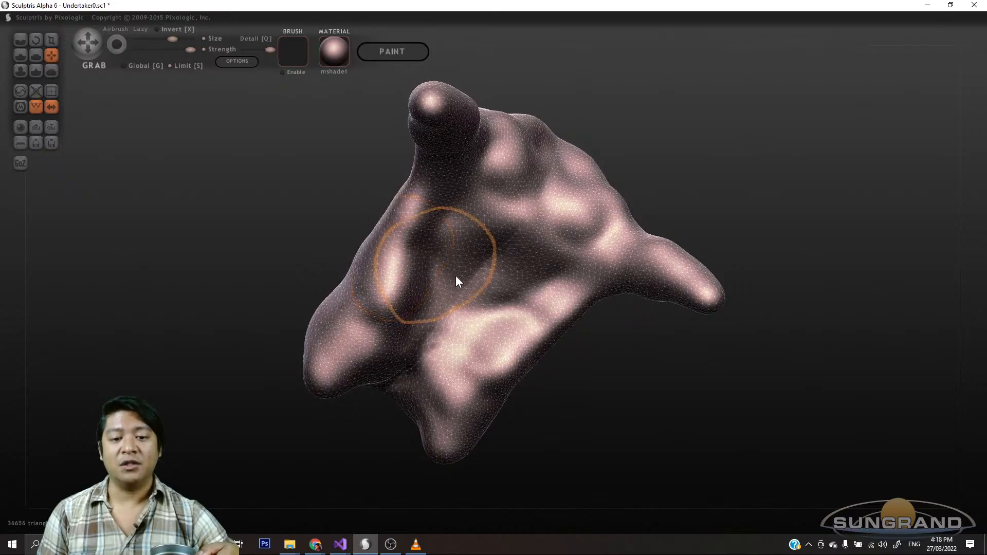
mouse_move(545, 380)
mouse_down()
mouse_move(575, 411)
mouse_move(511, 427)
mouse_move(525, 394)
mouse_move(535, 286)
mouse_move(485, 289)
mouse_up()
mouse_move(619, 308)
mouse_down()
mouse_move(481, 362)
mouse_move(594, 335)
mouse_move(611, 345)
mouse_move(603, 407)
mouse_move(694, 396)
mouse_move(723, 438)
mouse_move(714, 442)
mouse_up()
drag(557, 469, 569, 432)
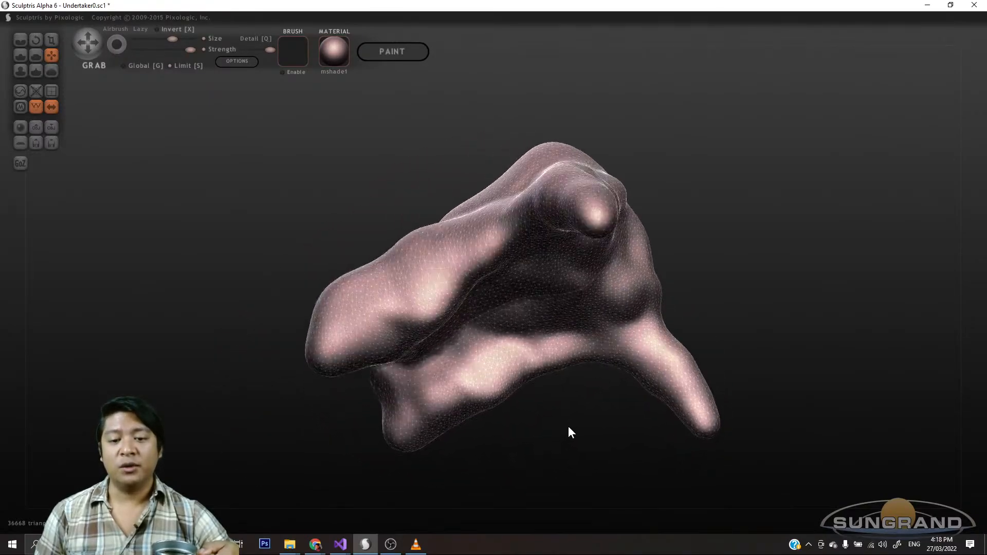
drag(572, 398, 576, 409)
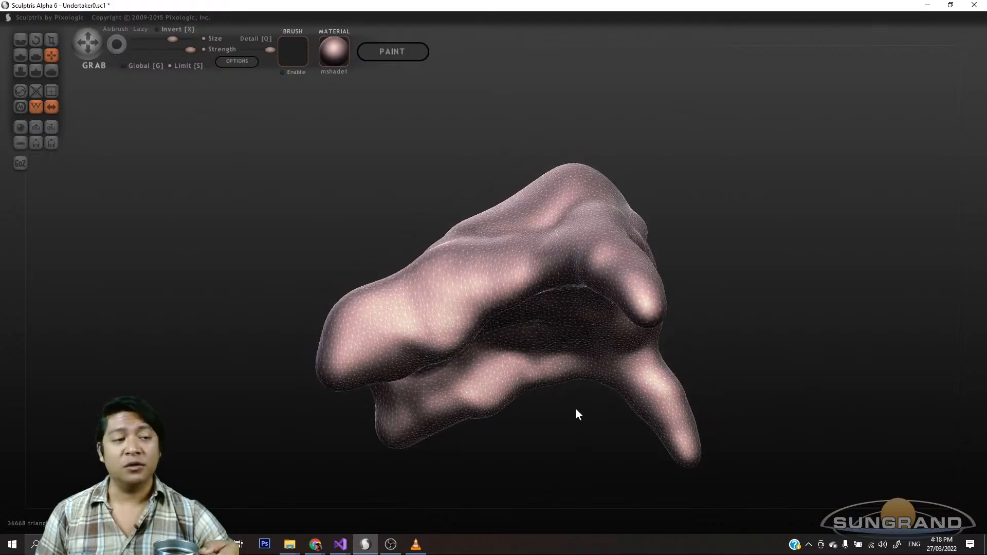
mouse_move(362, 221)
mouse_down()
mouse_move(360, 201)
mouse_move(390, 260)
mouse_move(374, 333)
mouse_move(470, 350)
mouse_move(586, 340)
mouse_up()
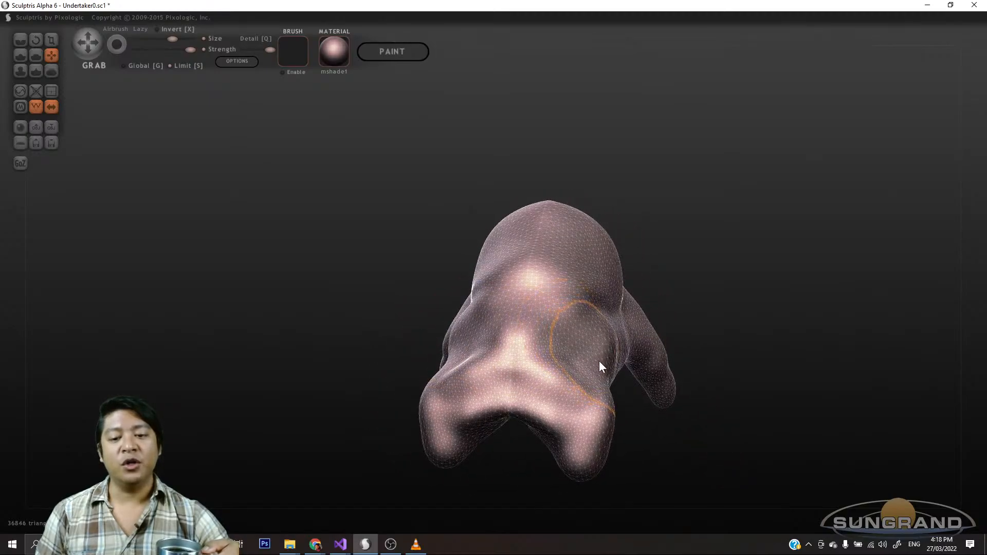
mouse_move(714, 283)
mouse_down()
mouse_move(637, 244)
mouse_move(598, 264)
mouse_up()
mouse_move(663, 260)
mouse_down()
mouse_move(678, 251)
mouse_move(487, 150)
mouse_up()
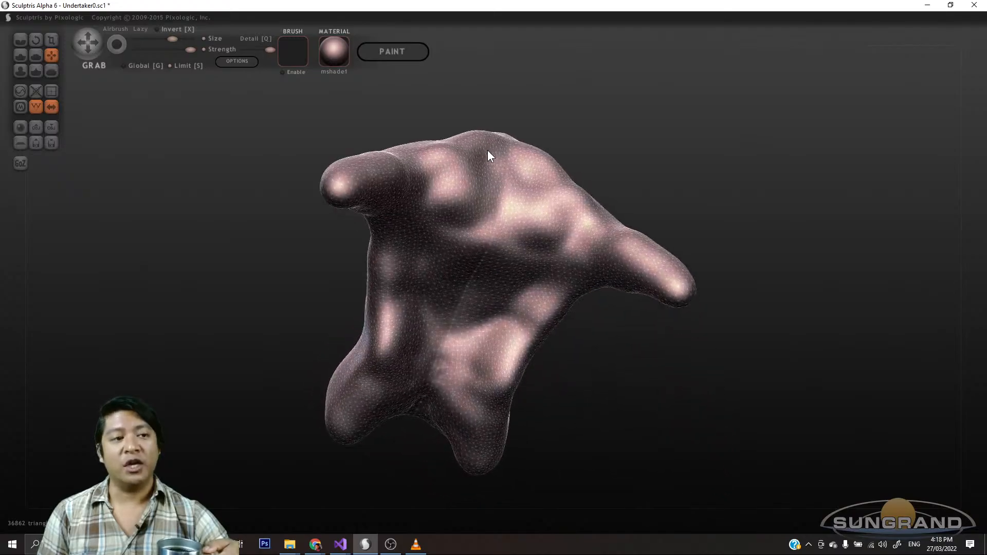
- Build up two symmetrical chest muscles between the arm bases with the Draw brush
click(20, 55)
mouse_move(192, 222)
mouse_down()
mouse_move(226, 277)
mouse_move(194, 334)
mouse_move(196, 379)
mouse_move(192, 302)
mouse_move(354, 255)
mouse_up()
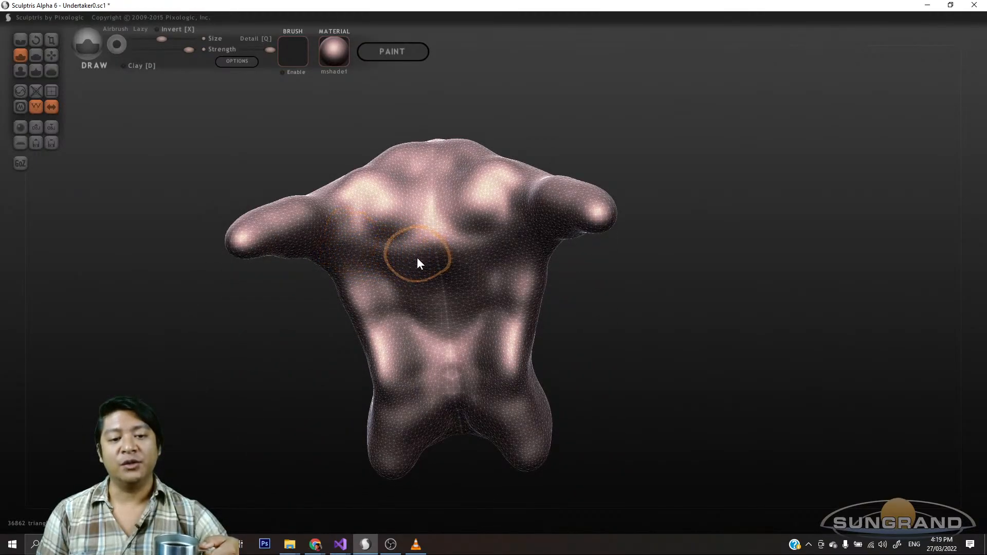
mouse_move(417, 264)
mouse_down()
mouse_move(388, 269)
mouse_move(456, 280)
mouse_move(413, 296)
mouse_move(361, 258)
mouse_move(375, 231)
mouse_move(430, 255)
mouse_move(354, 224)
mouse_up()
mouse_move(317, 313)
mouse_down()
mouse_move(323, 285)
mouse_move(320, 375)
mouse_move(329, 359)
mouse_up()
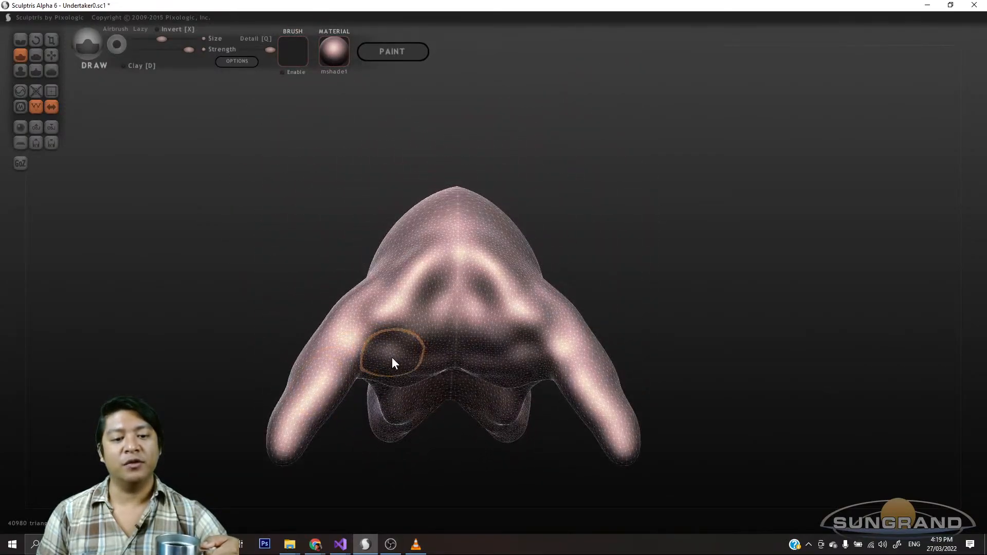
mouse_move(392, 363)
mouse_down()
mouse_move(447, 346)
mouse_move(411, 330)
mouse_move(453, 342)
mouse_move(397, 312)
mouse_up()
- Fill in the centre and lower edge of the chest with the Draw brush to join both muscles into one mass
drag(609, 329, 583, 216)
mouse_move(438, 270)
mouse_down()
mouse_move(407, 245)
mouse_move(425, 253)
mouse_up()
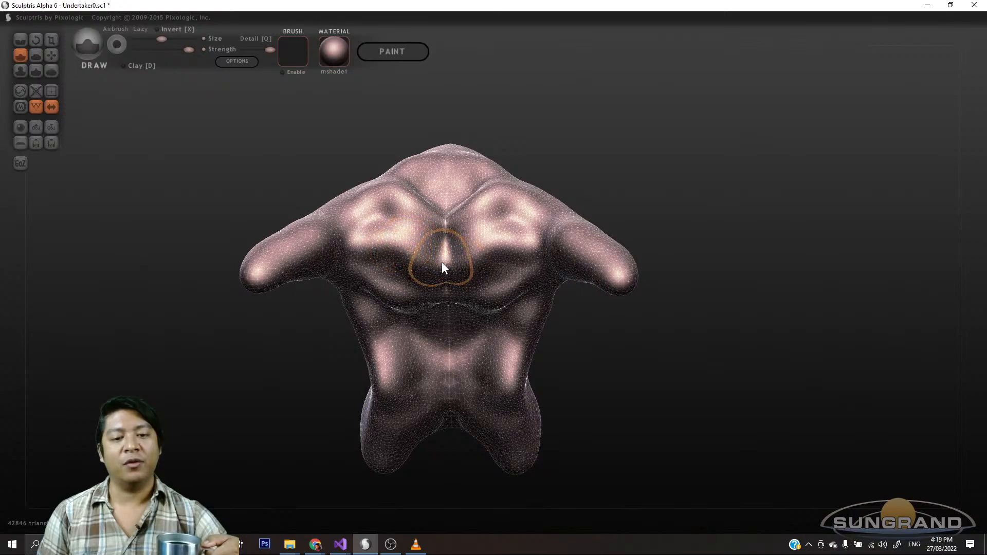
drag(447, 301, 487, 297)
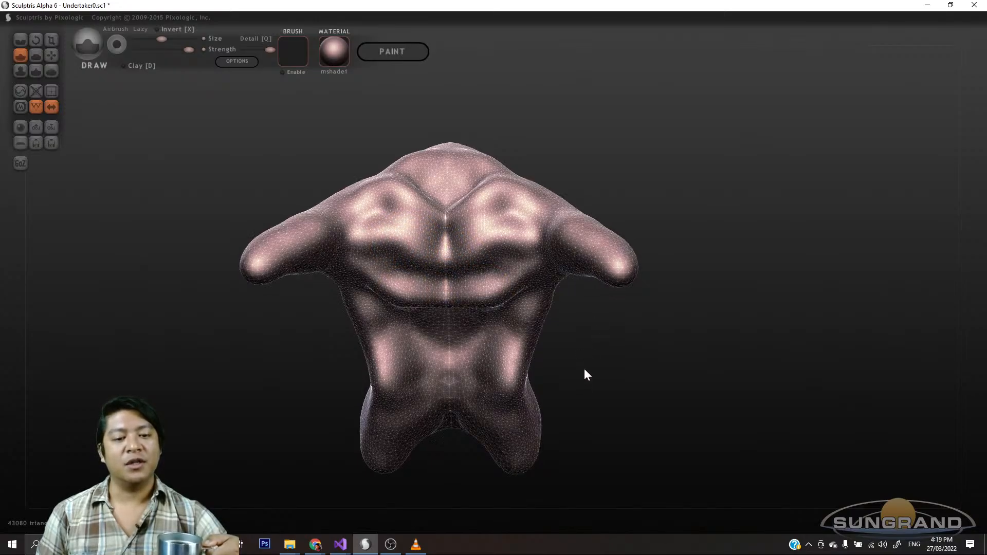
drag(584, 368, 402, 236)
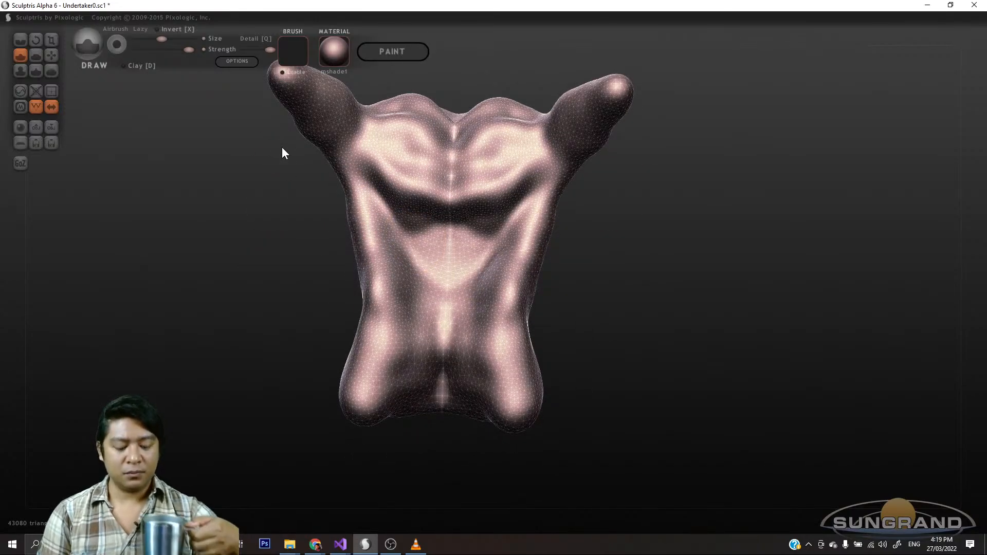
scroll(282, 146, up, 5)
scroll(282, 147, down, 8)
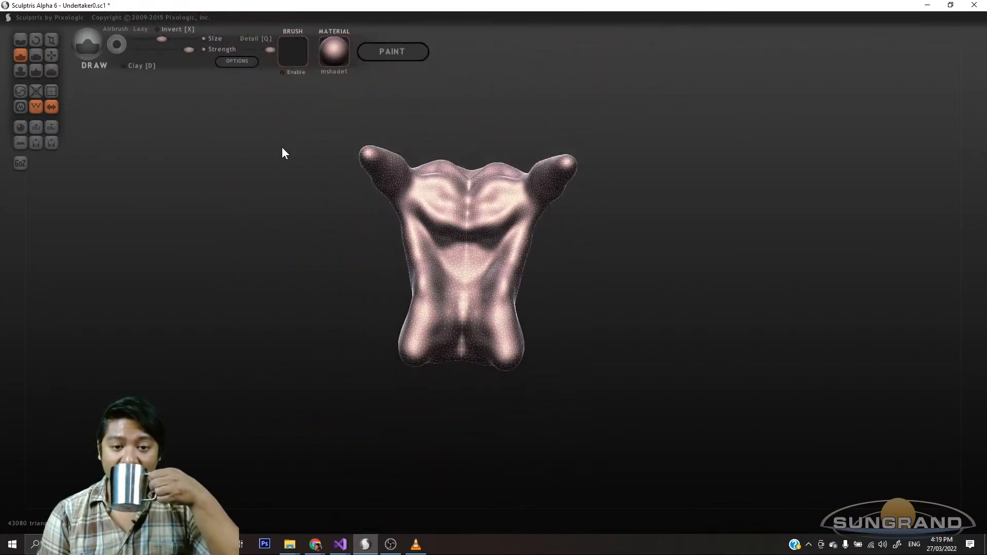
mouse_move(612, 294)
mouse_down()
mouse_move(626, 300)
mouse_move(617, 326)
mouse_up()
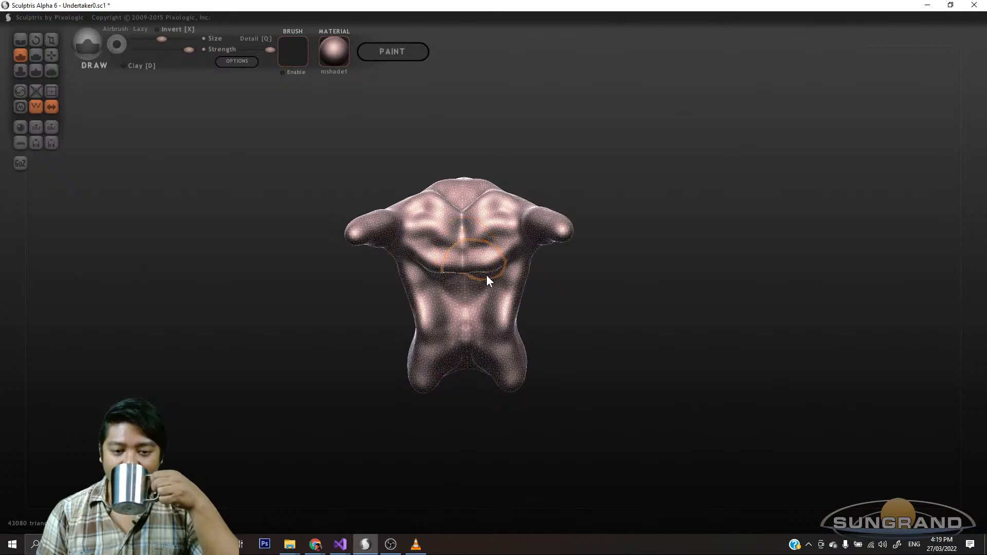
drag(635, 360, 635, 312)
drag(466, 257, 451, 259)
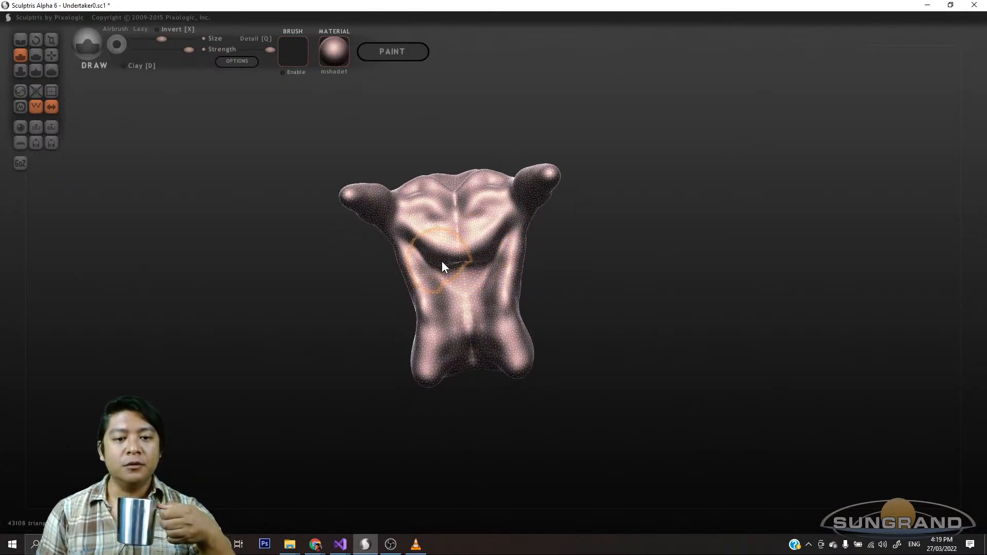
- Thin out the mesh with the Reduce Brush along the upper centre of the chest, softening the crease between the muscles
scroll(561, 334, down, 5)
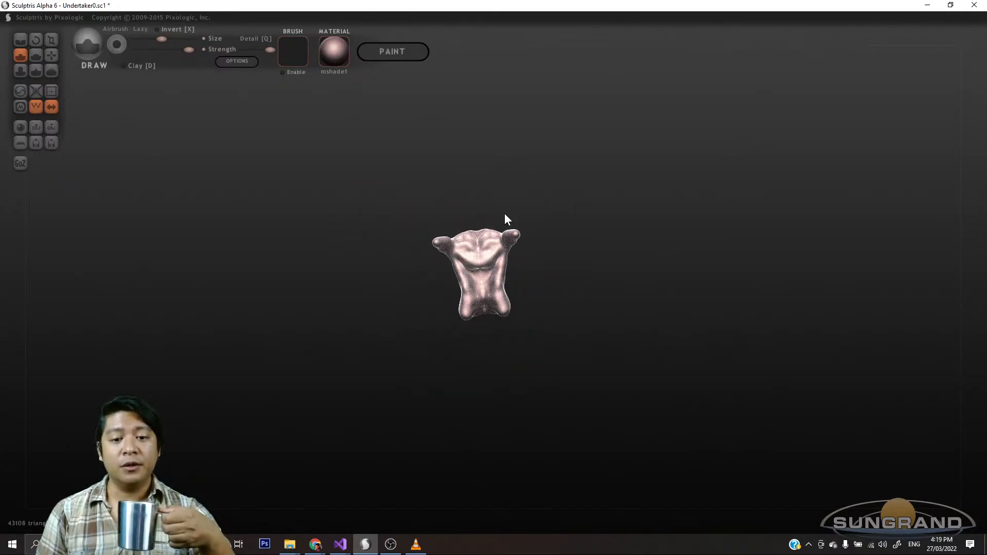
scroll(461, 261, up, 5)
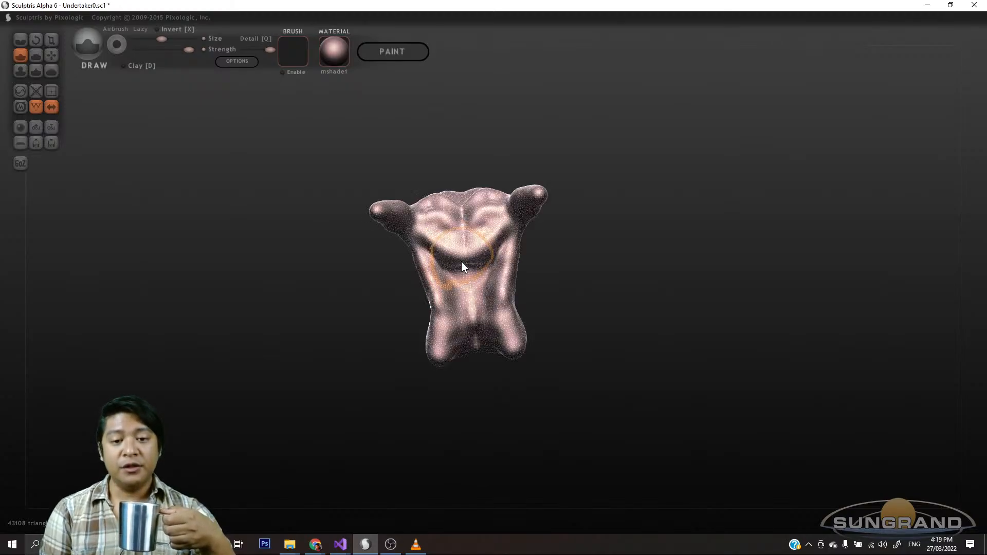
mouse_move(574, 297)
mouse_down()
mouse_move(546, 288)
mouse_move(553, 269)
mouse_move(591, 364)
mouse_move(553, 381)
mouse_move(474, 270)
mouse_up()
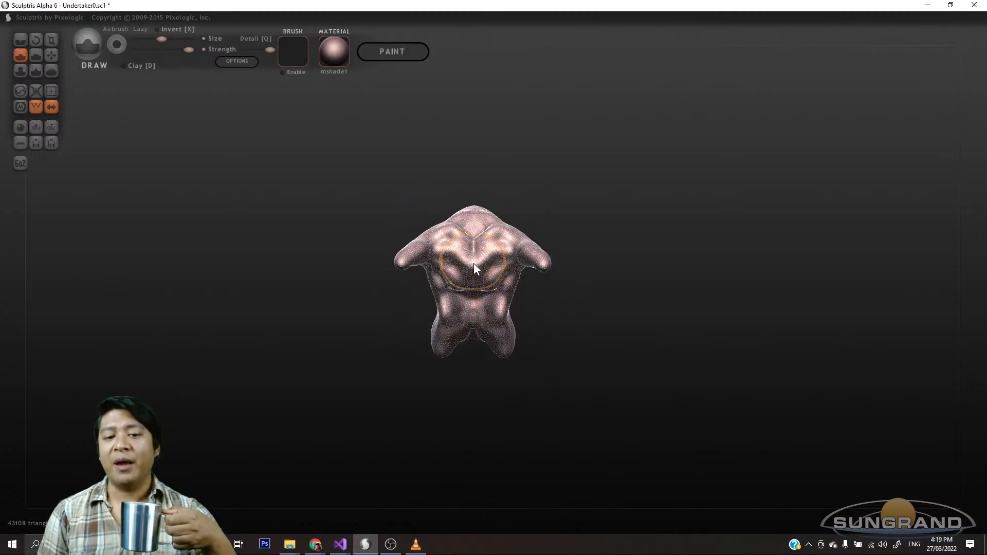
drag(556, 334, 459, 378)
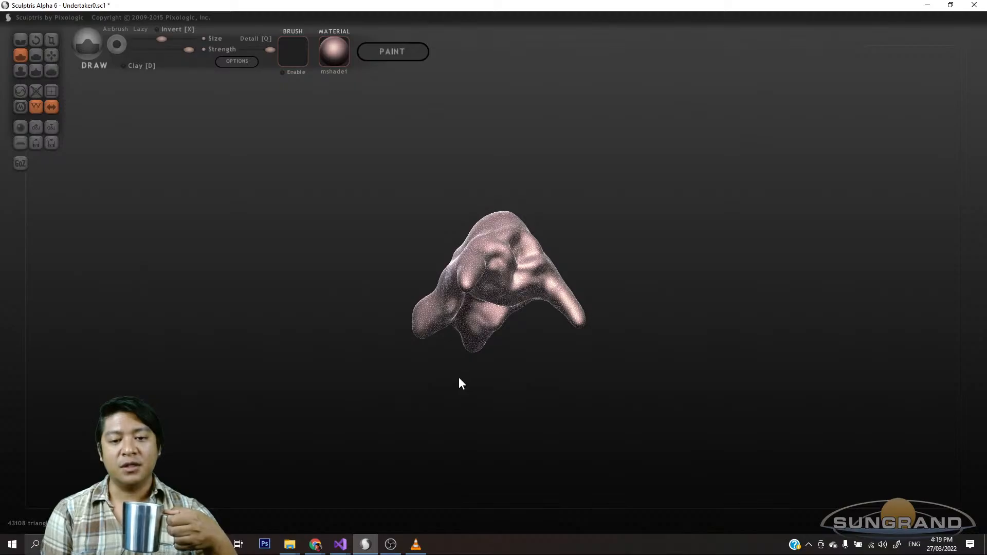
scroll(459, 383, up, 5)
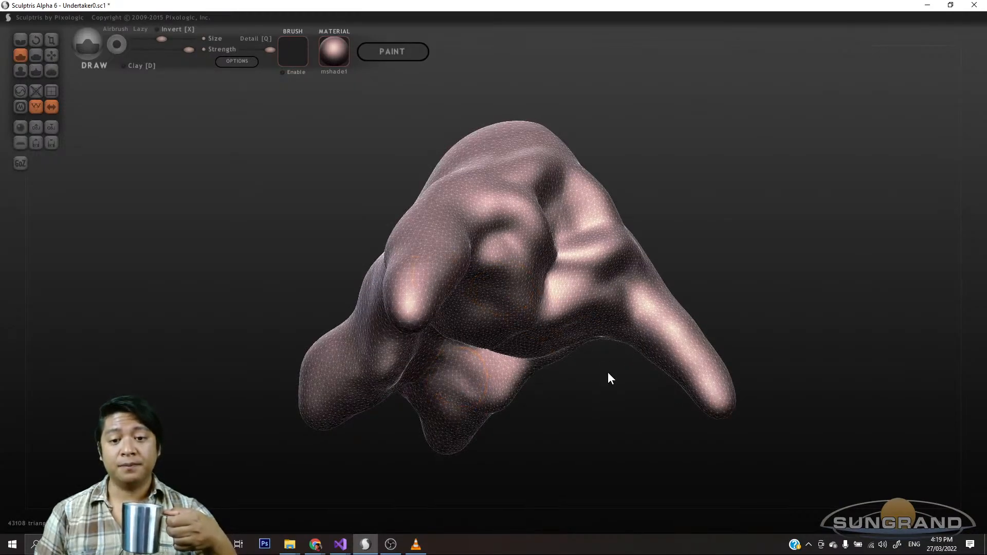
mouse_move(608, 377)
mouse_down()
mouse_move(594, 442)
mouse_move(523, 378)
mouse_up()
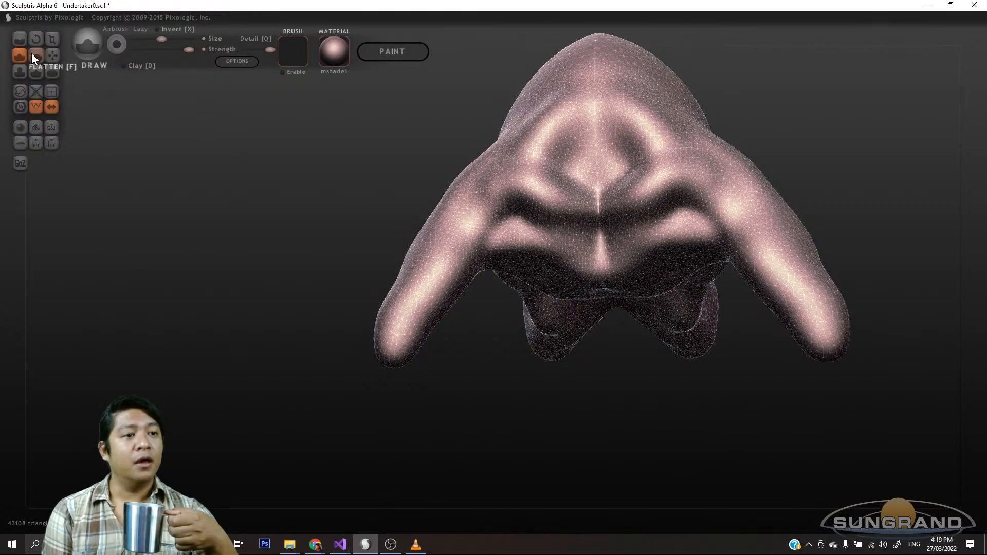
click(20, 91)
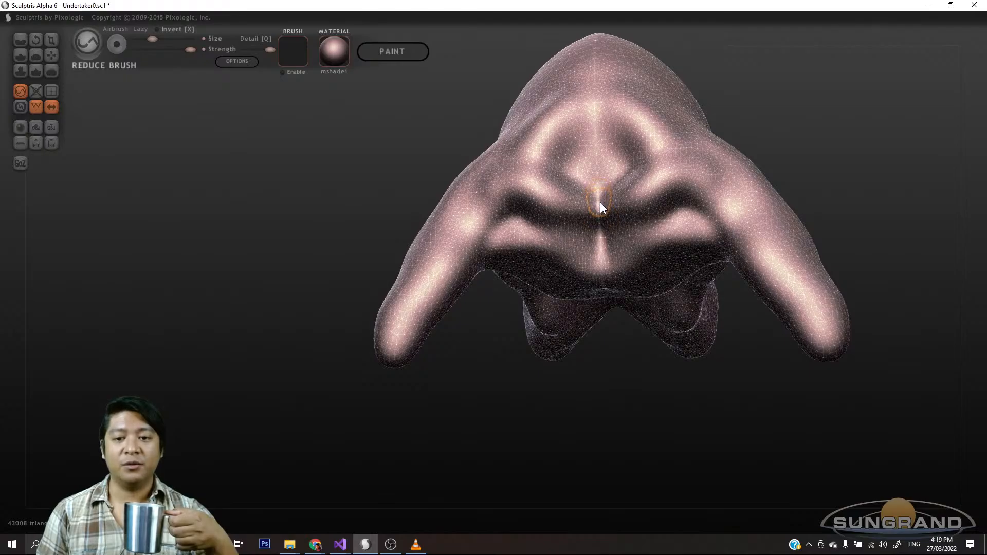
drag(640, 178, 625, 166)
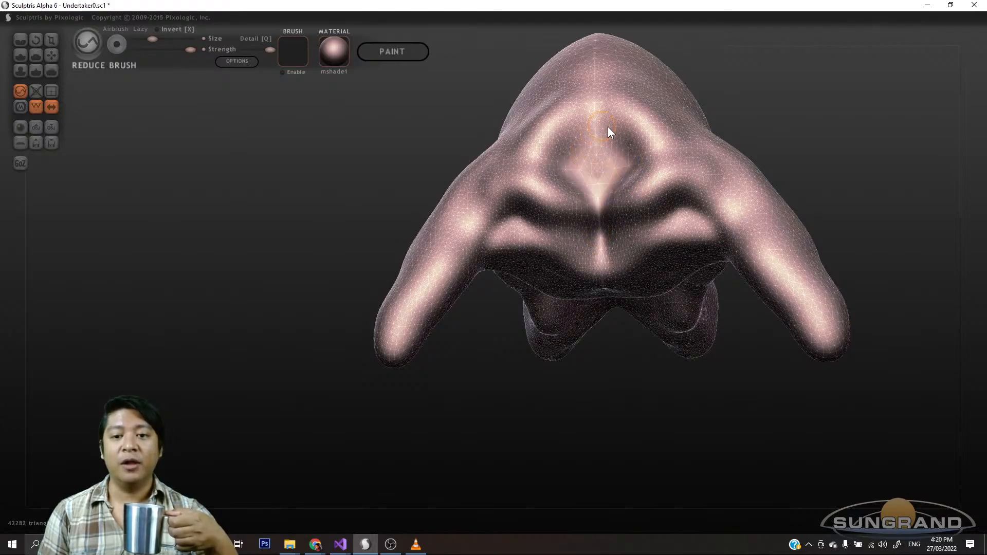
drag(608, 127, 593, 144)
- Thin out the mesh along the lower chest's centre line with the Reduce Brush and undo the extra stroke near the arm
drag(794, 154, 849, 146)
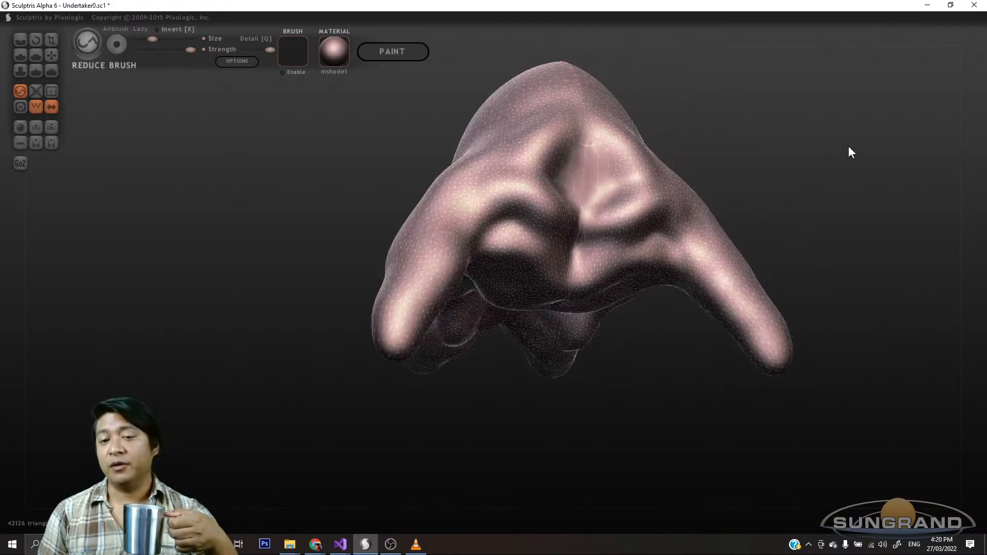
drag(580, 248, 541, 242)
drag(694, 411, 595, 264)
drag(703, 426, 619, 424)
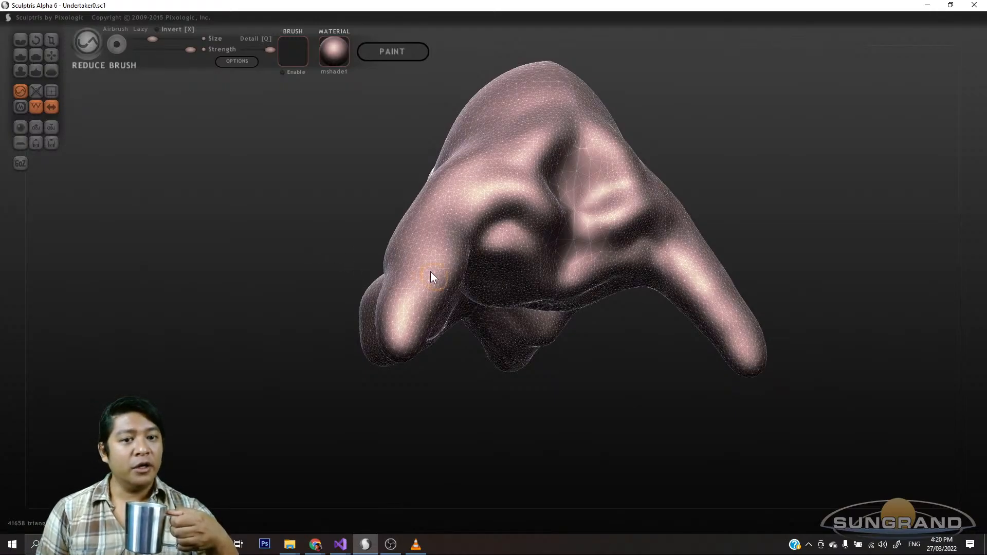
drag(458, 270, 464, 325)
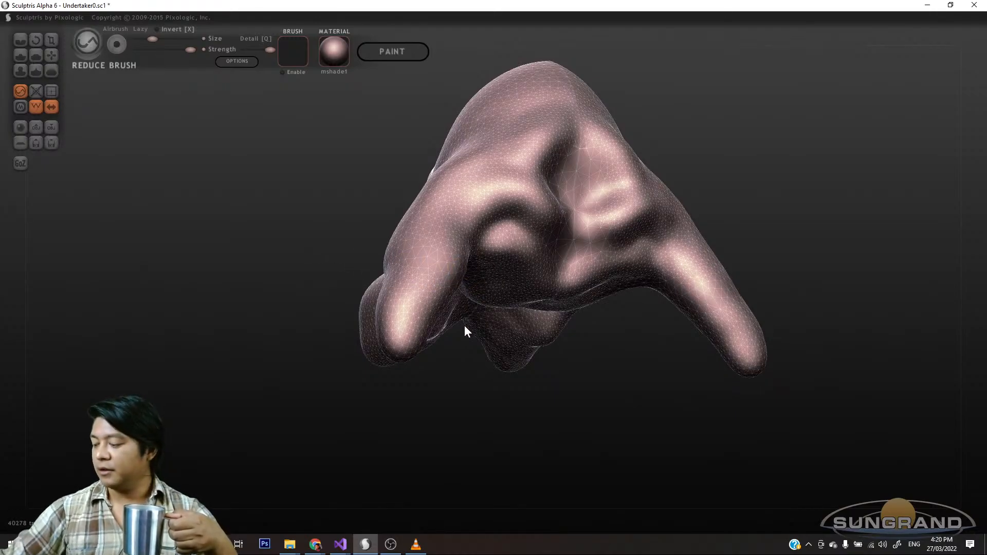
key(ctrl+z)
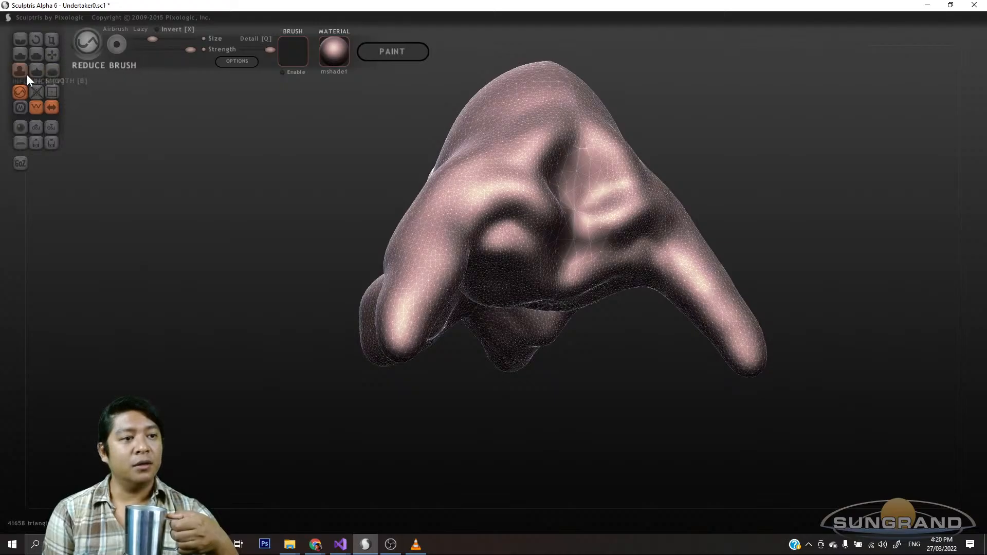
- Raise a rounded bump with the Draw brush at the front of the body, centred between the shoulders
click(20, 55)
drag(258, 219, 320, 220)
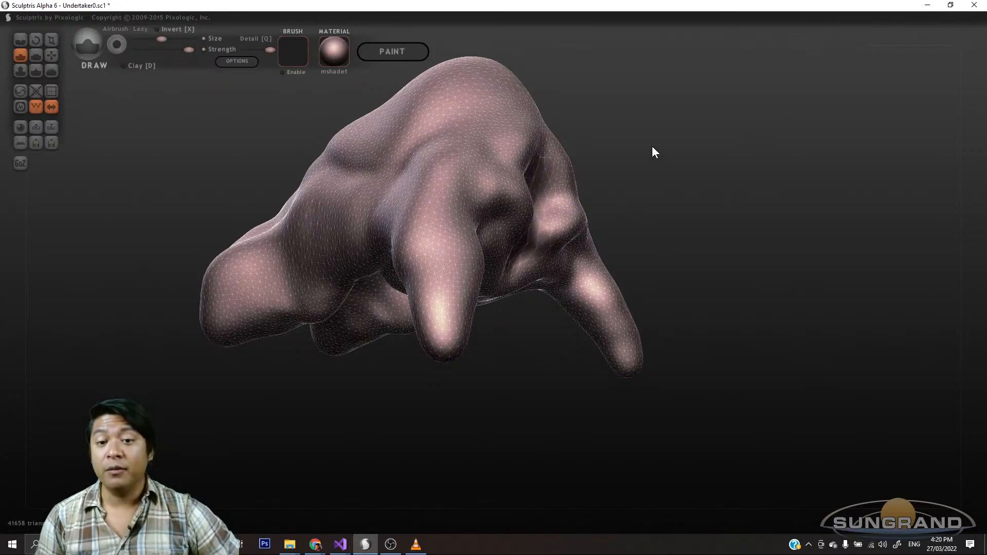
mouse_move(652, 146)
mouse_down()
mouse_move(614, 276)
mouse_move(637, 291)
mouse_move(632, 313)
mouse_move(597, 335)
mouse_move(586, 317)
mouse_move(565, 324)
mouse_up()
mouse_move(196, 194)
mouse_down()
mouse_move(641, 238)
mouse_move(497, 358)
mouse_move(474, 304)
mouse_move(504, 340)
mouse_move(501, 352)
mouse_up()
mouse_move(621, 324)
mouse_down()
mouse_move(625, 302)
mouse_move(606, 315)
mouse_up()
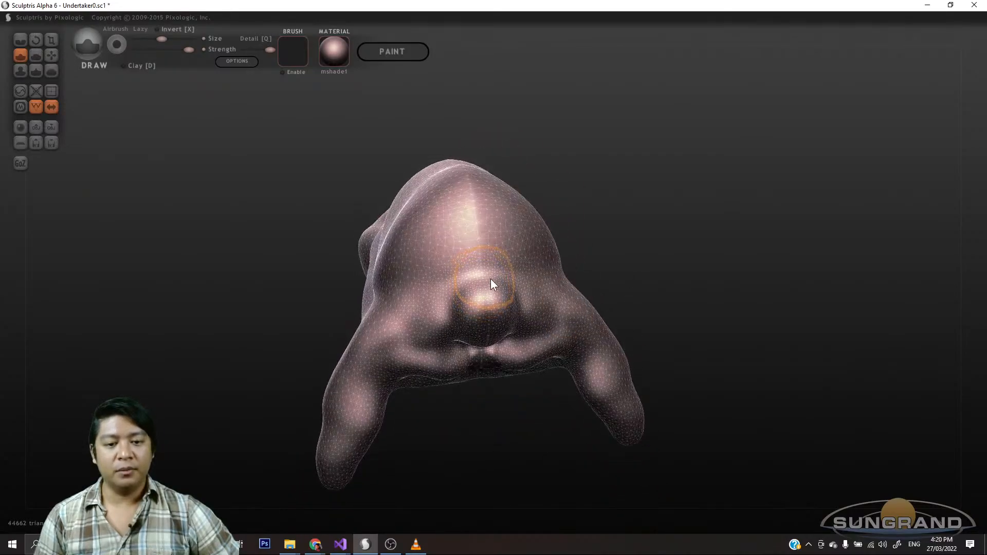
- Widen the bump between the shoulders into a broad dome with the Draw brush
scroll(500, 289, up, 3)
scroll(500, 289, down, 5)
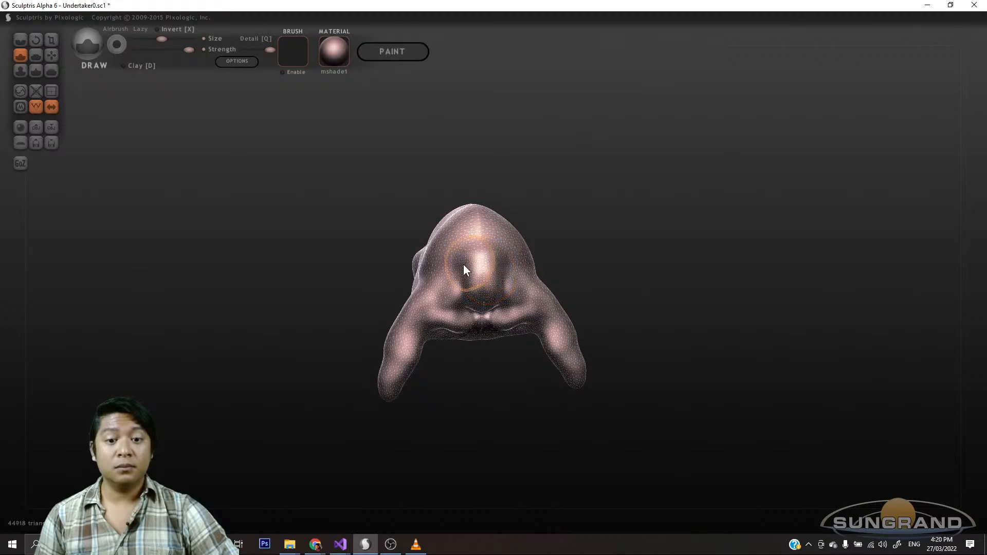
drag(464, 264, 519, 295)
drag(591, 257, 551, 253)
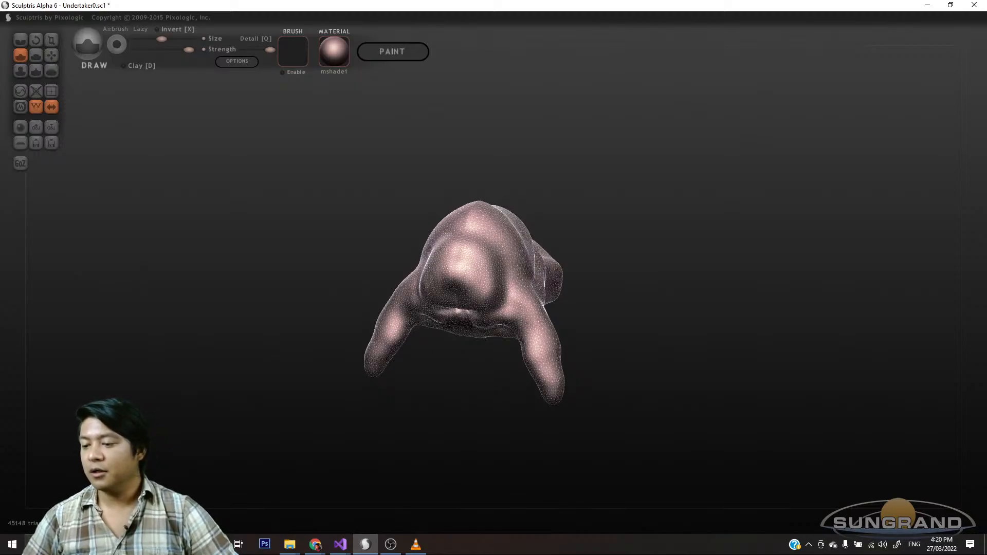
- Extend the dome between the shoulders forward into a protruding head and neck shape with the Draw brush
key(alt+Tab)
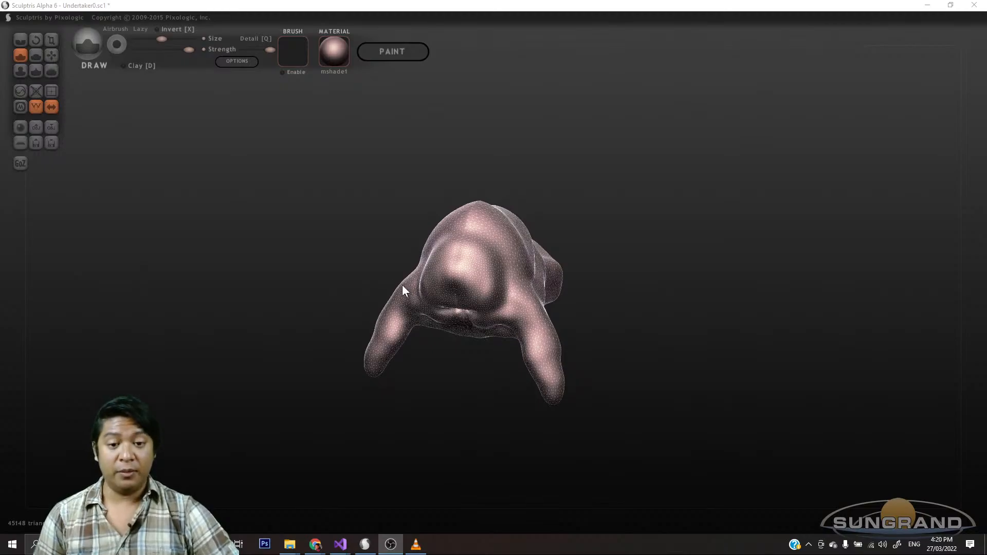
drag(684, 240, 725, 242)
drag(485, 266, 507, 283)
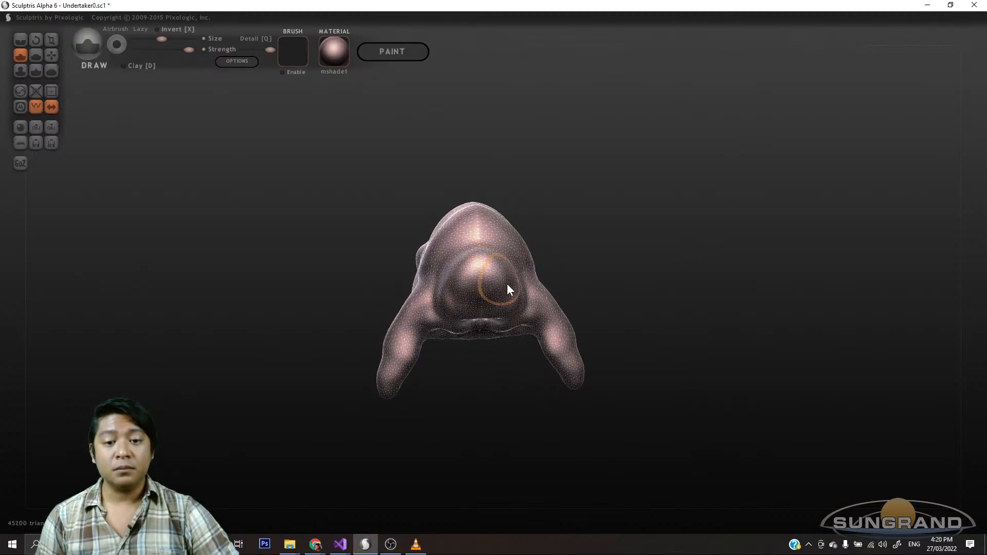
drag(668, 266, 617, 262)
mouse_move(476, 279)
mouse_down()
mouse_move(527, 276)
mouse_move(480, 277)
mouse_up()
mouse_move(649, 247)
mouse_down()
mouse_move(605, 250)
mouse_move(610, 269)
mouse_up()
drag(440, 258, 423, 277)
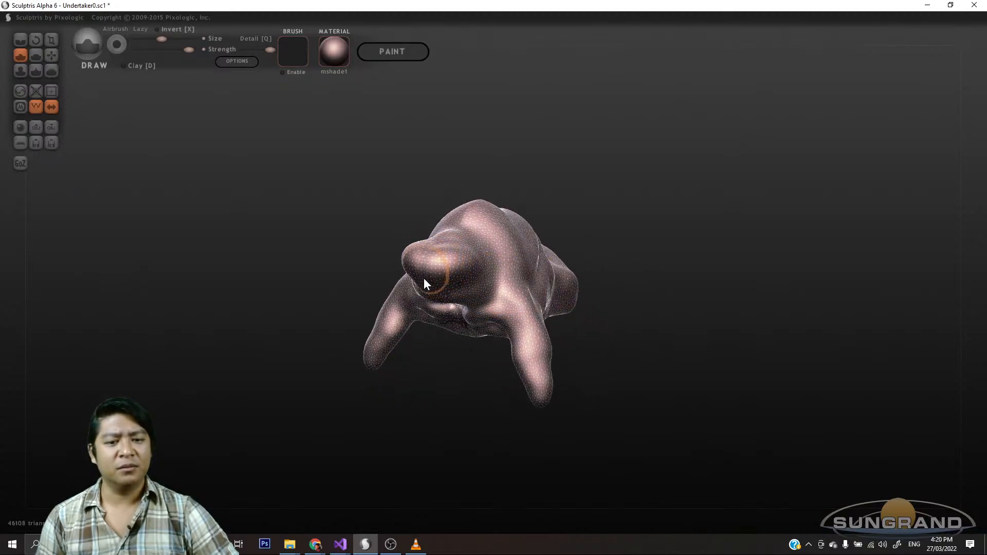
- Round out and thicken the front of the protruding head with the Draw brush, working from the sides, top and front
drag(652, 274, 573, 257)
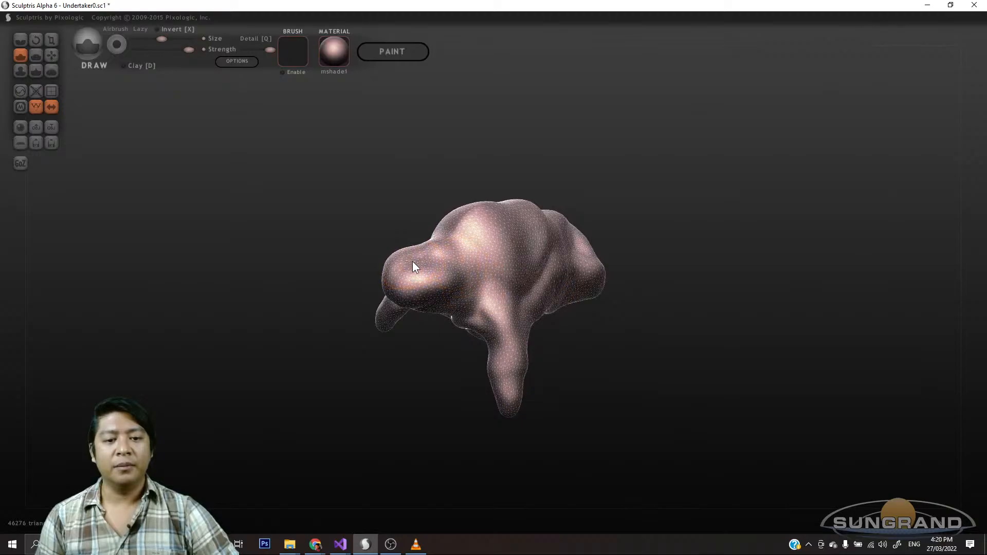
drag(412, 262, 427, 274)
mouse_move(683, 366)
mouse_down()
mouse_move(705, 379)
mouse_move(523, 332)
mouse_up()
mouse_move(679, 204)
mouse_down()
mouse_move(469, 252)
mouse_move(488, 231)
mouse_up()
drag(639, 242, 664, 298)
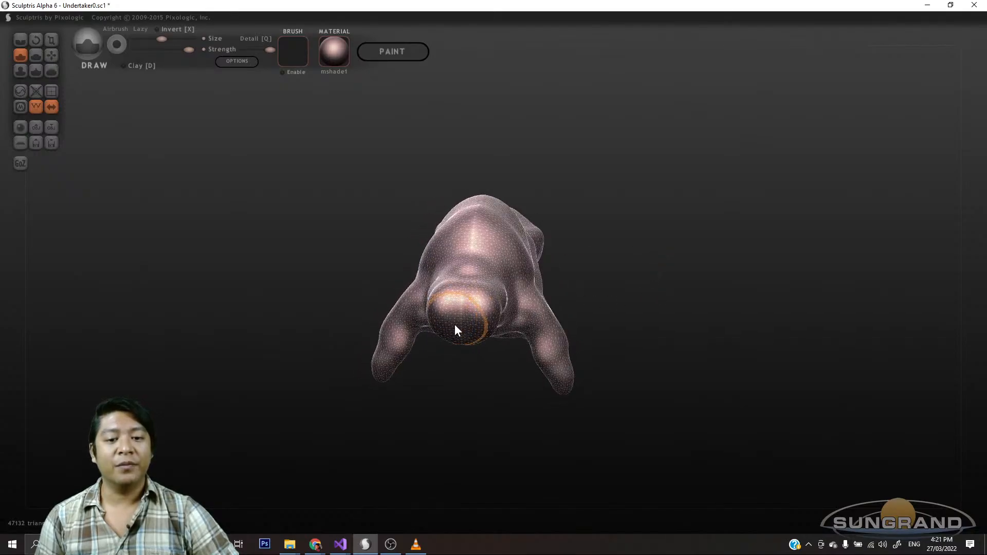
drag(465, 332, 501, 323)
mouse_move(587, 310)
mouse_down()
mouse_move(732, 277)
mouse_move(735, 264)
mouse_up()
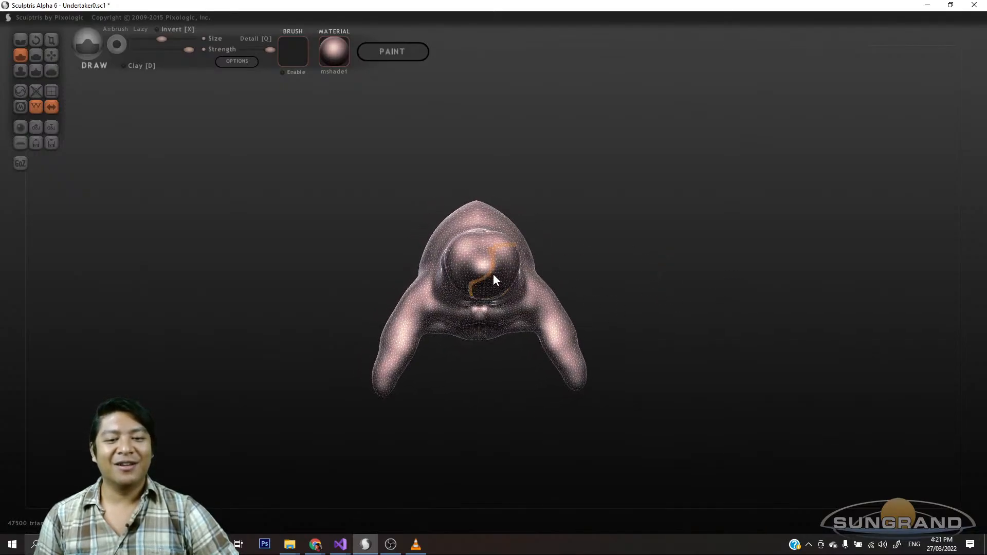
drag(487, 239, 501, 276)
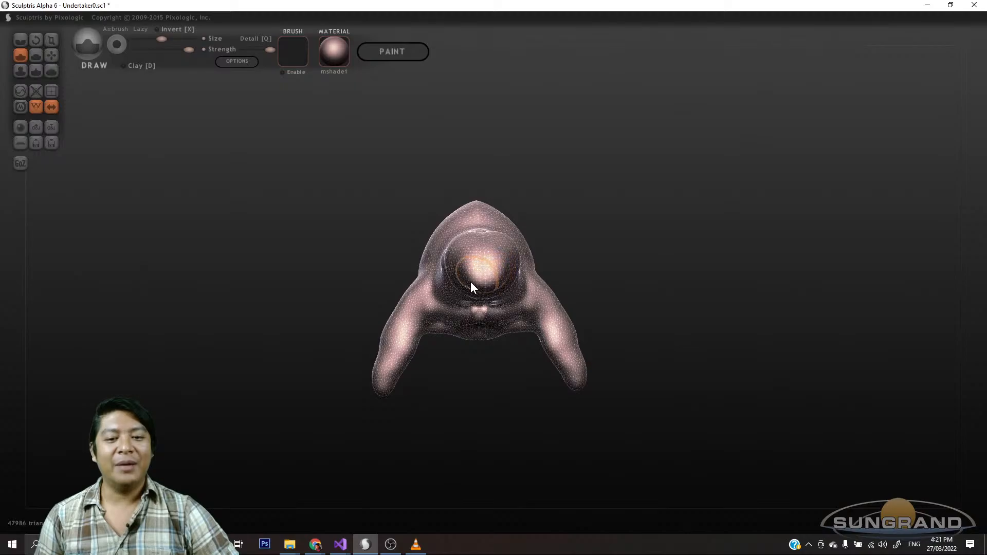
- Lengthen the head forward and build up the top of the neck behind it with the Draw brush
mouse_move(646, 262)
mouse_down()
mouse_move(445, 269)
mouse_move(436, 297)
mouse_move(404, 283)
mouse_up()
mouse_move(646, 264)
mouse_down()
mouse_move(690, 294)
mouse_move(692, 286)
mouse_up()
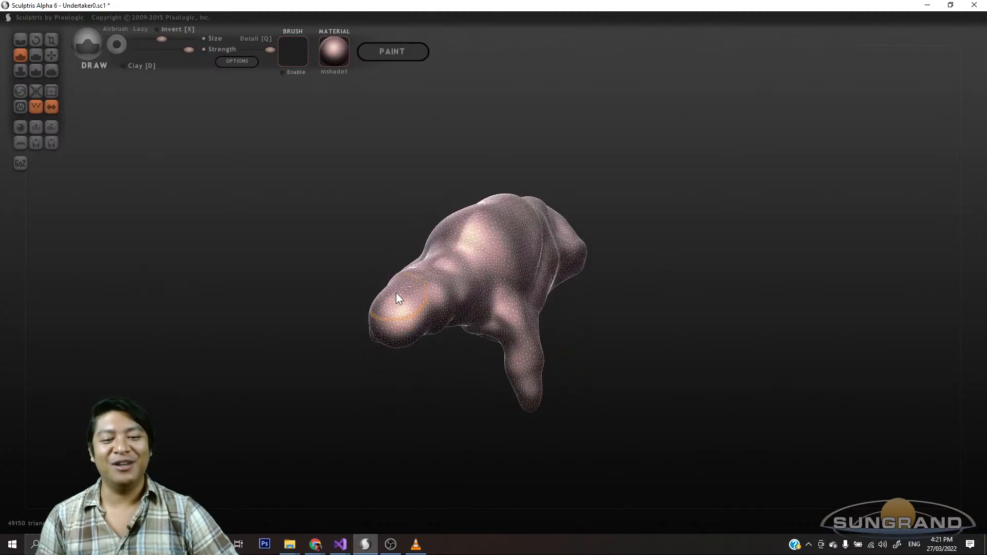
drag(395, 292, 409, 285)
drag(724, 260, 679, 280)
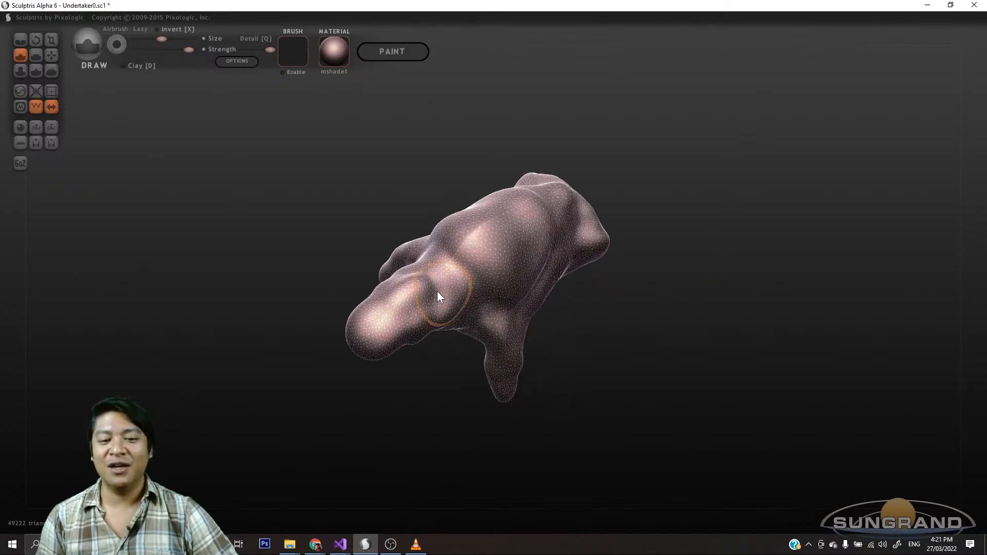
drag(437, 291, 433, 275)
mouse_move(579, 263)
mouse_down()
mouse_move(649, 341)
mouse_move(678, 310)
mouse_move(687, 357)
mouse_move(673, 360)
mouse_up()
drag(446, 341, 442, 328)
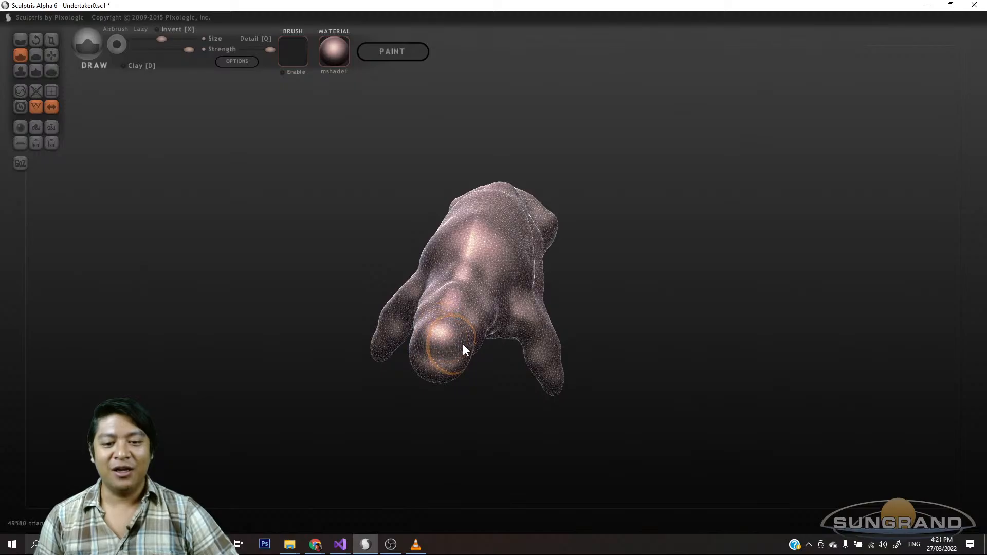
- Extend the end of the neck further forward and swell its tip into a separate bulb with the Draw brush
drag(488, 457, 442, 380)
drag(409, 252, 398, 283)
mouse_move(473, 438)
mouse_down()
mouse_move(433, 399)
mouse_move(575, 410)
mouse_move(562, 420)
mouse_move(549, 379)
mouse_move(440, 386)
mouse_move(457, 410)
mouse_up()
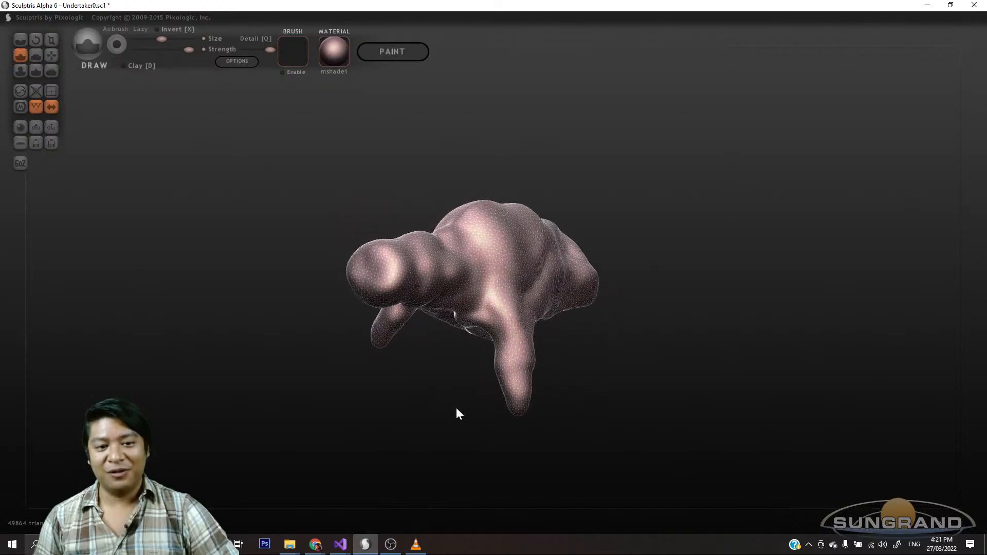
drag(393, 263, 370, 284)
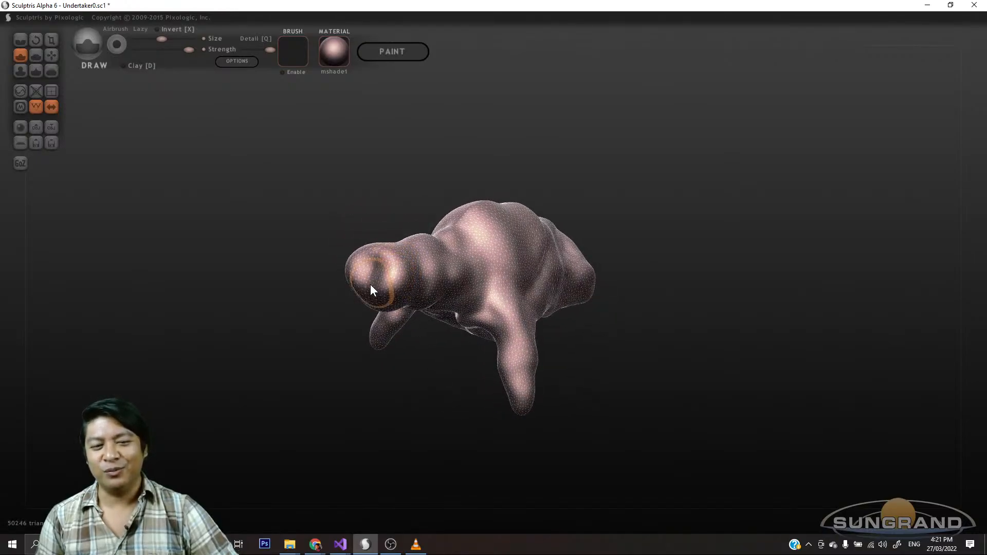
drag(430, 383, 394, 365)
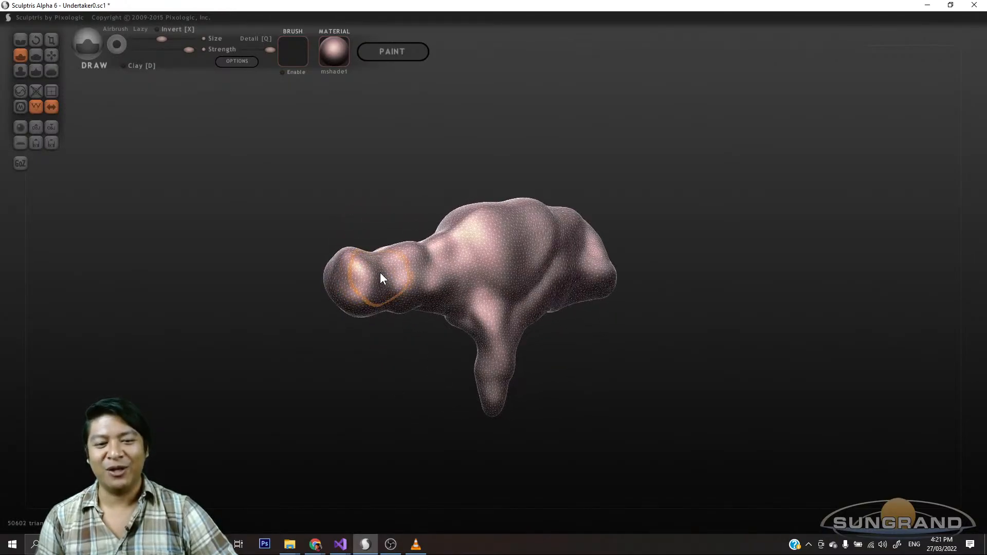
mouse_move(341, 319)
mouse_down()
mouse_move(340, 344)
mouse_move(372, 296)
mouse_move(341, 257)
mouse_up()
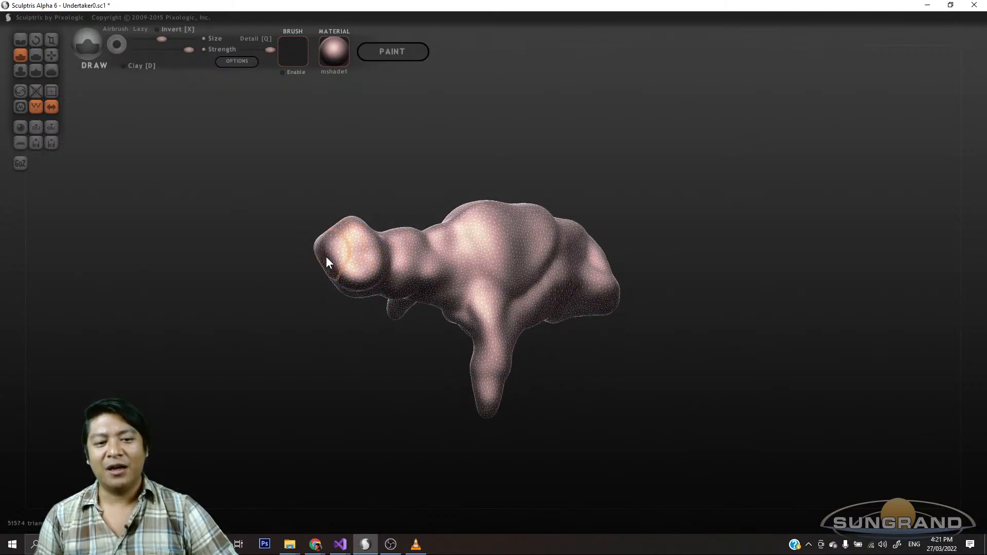
- Enlarge the bulb into a bulky head with a raised crown and fuller front using the Draw brush
drag(301, 343, 331, 304)
mouse_move(362, 249)
mouse_down()
mouse_move(343, 264)
mouse_move(374, 255)
mouse_move(337, 288)
mouse_move(350, 299)
mouse_up()
mouse_move(387, 239)
mouse_down()
mouse_move(410, 187)
mouse_move(396, 178)
mouse_up()
mouse_move(324, 262)
mouse_down()
mouse_move(316, 288)
mouse_move(378, 275)
mouse_move(397, 252)
mouse_up()
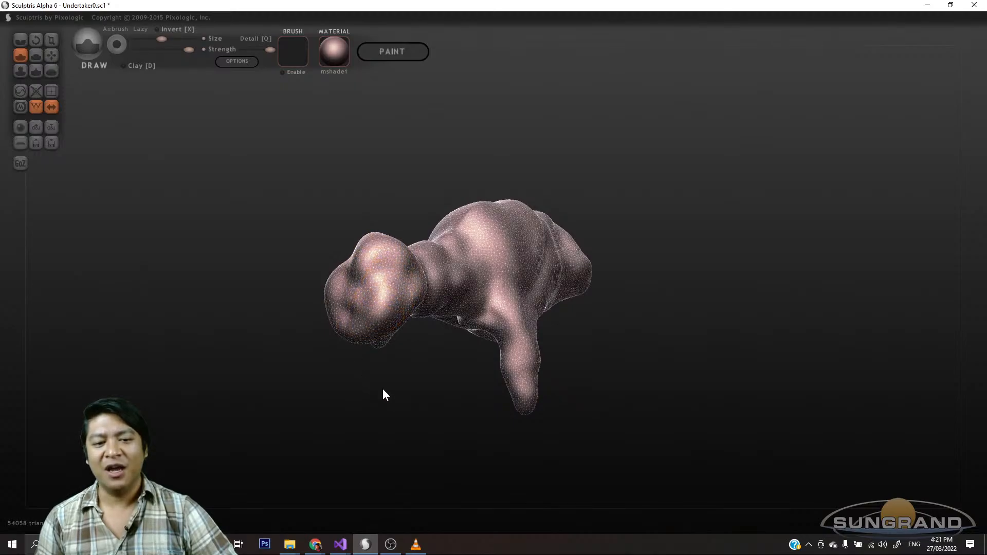
- Build up the sides of the head behind the face with Draw brush strokes
drag(383, 392, 362, 238)
mouse_move(379, 278)
mouse_down()
mouse_move(346, 342)
mouse_move(370, 231)
mouse_up()
drag(315, 317, 368, 231)
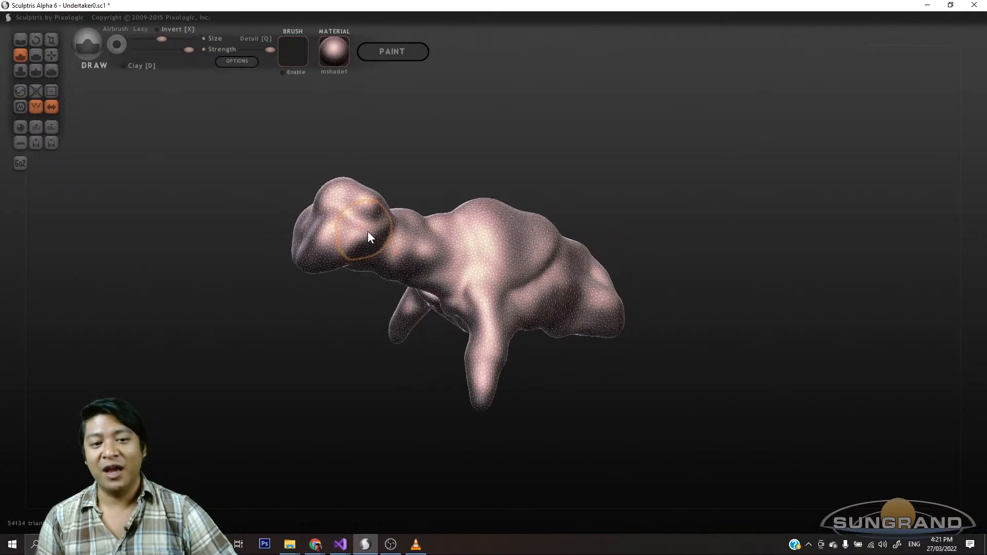
drag(329, 289, 314, 312)
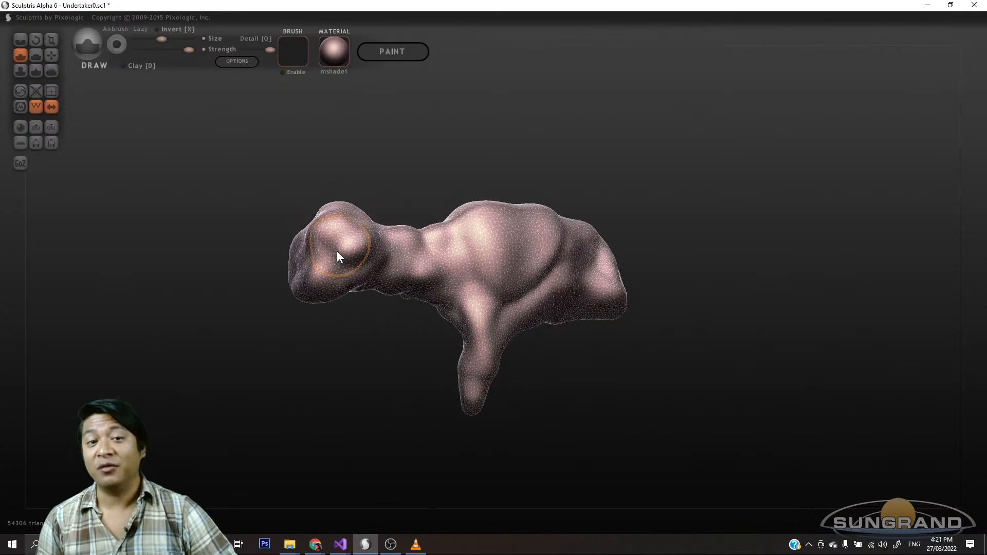
click(349, 261)
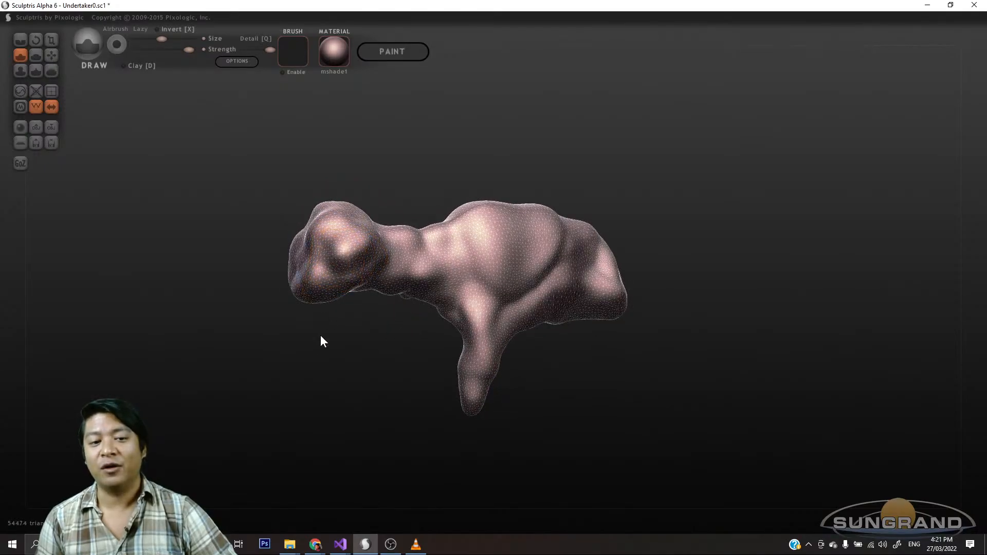
- Fill out the brow and the front of the face with the Draw brush to smooth the grooves between the bumps
mouse_move(319, 334)
mouse_down()
mouse_move(347, 294)
mouse_move(359, 209)
mouse_up()
mouse_move(296, 226)
mouse_down()
mouse_move(333, 278)
mouse_move(325, 309)
mouse_move(412, 272)
mouse_up()
click(343, 230)
mouse_move(391, 360)
mouse_down()
mouse_move(368, 374)
mouse_move(343, 348)
mouse_move(363, 300)
mouse_move(328, 301)
mouse_move(355, 298)
mouse_up()
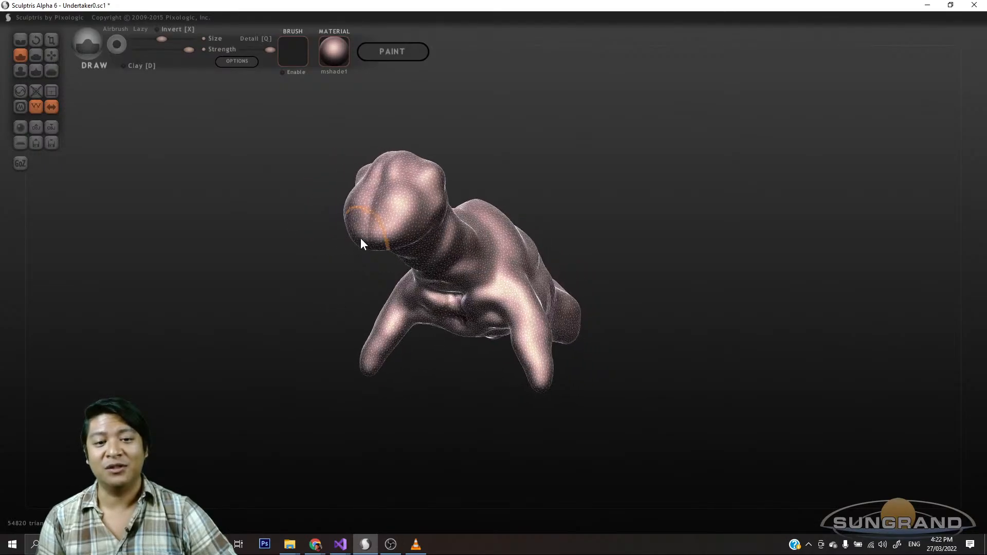
click(362, 215)
drag(362, 216, 380, 221)
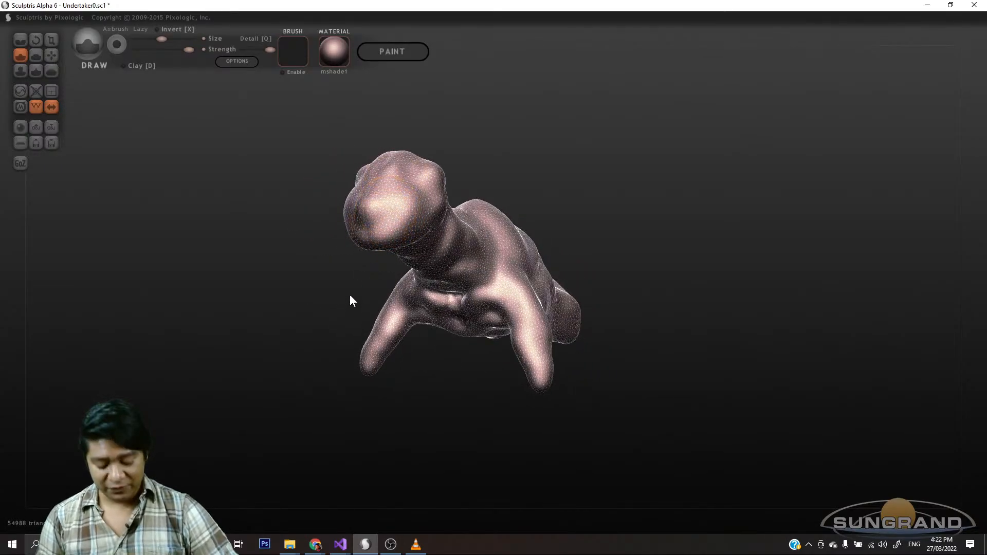
drag(340, 323, 383, 232)
click(371, 231)
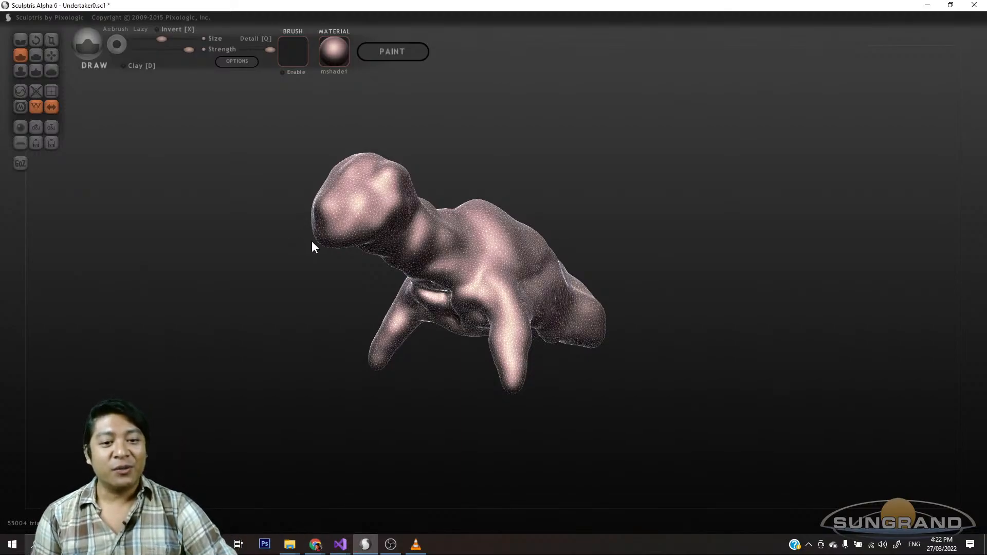
- Build up the lower front and sides of the face into the beginning of a snout with the Draw brush
mouse_move(311, 241)
mouse_down()
mouse_move(292, 257)
mouse_move(419, 198)
mouse_up()
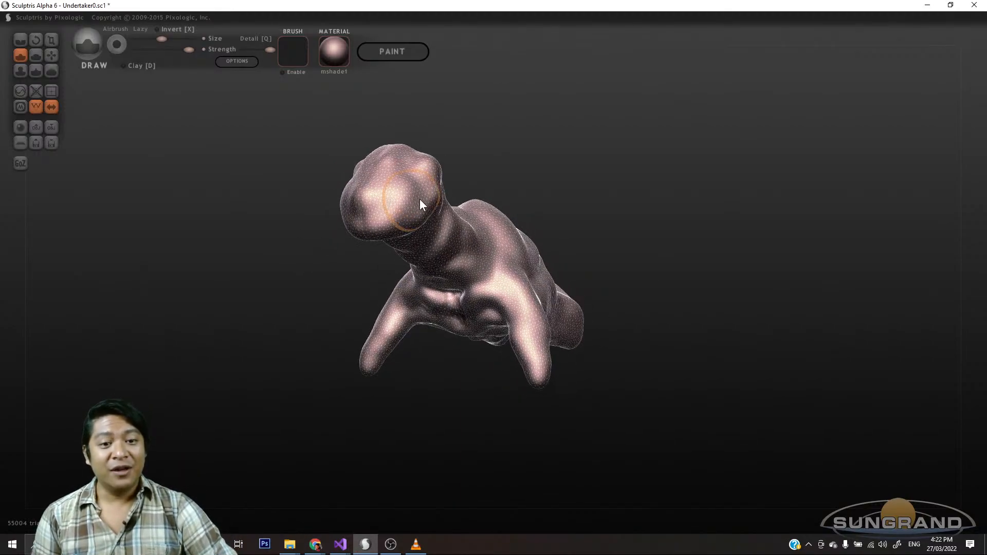
click(376, 215)
drag(358, 242, 340, 256)
click(353, 244)
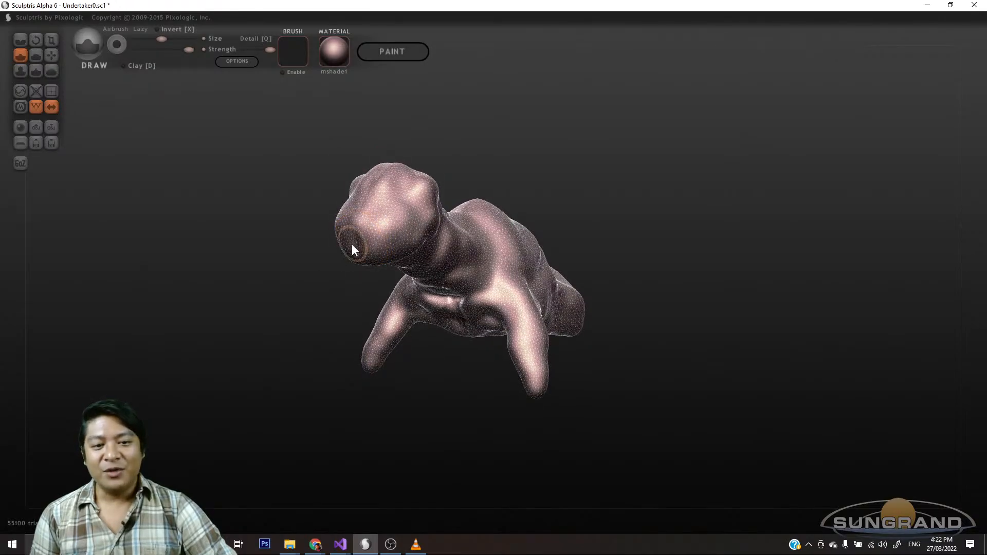
drag(304, 312, 344, 246)
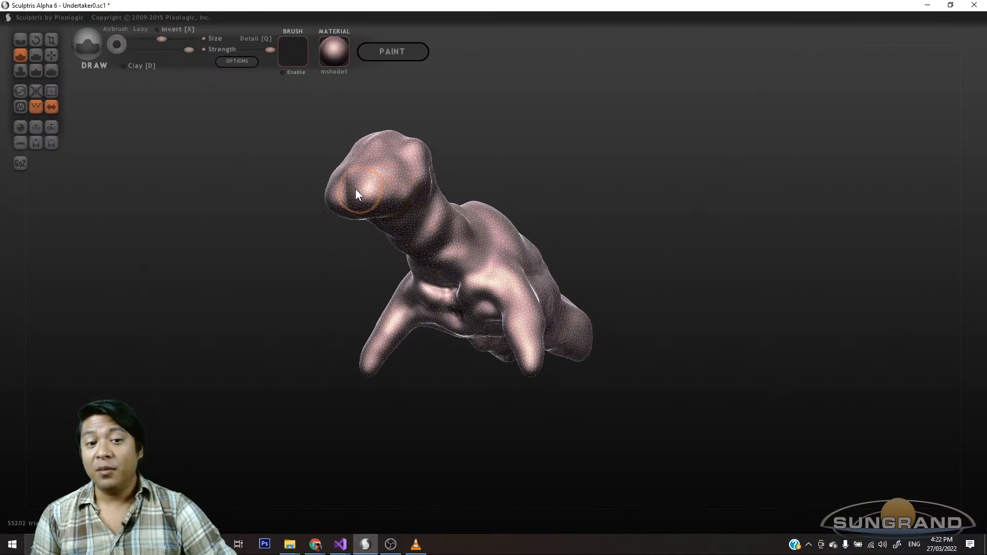
mouse_move(344, 201)
mouse_down()
mouse_move(316, 251)
mouse_move(328, 203)
mouse_move(348, 183)
mouse_up()
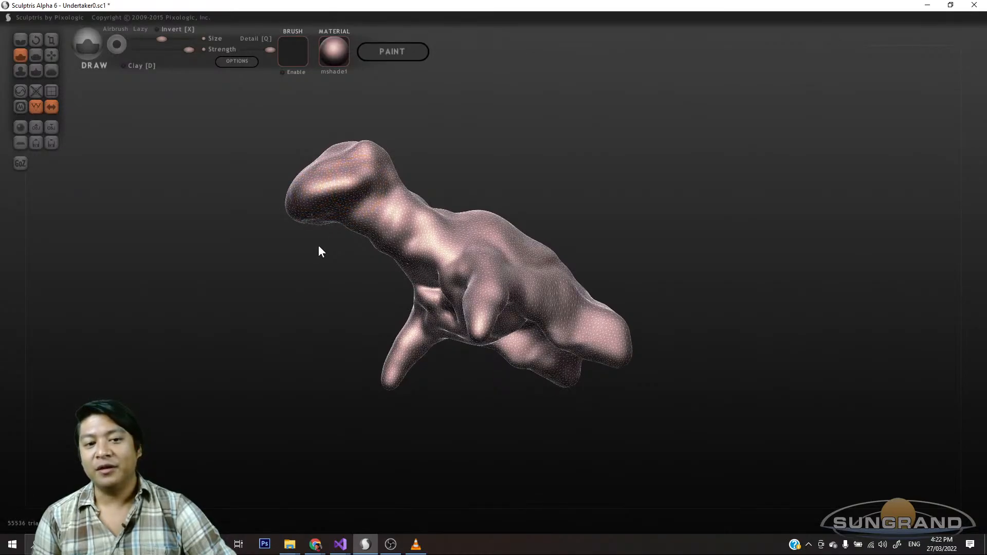
mouse_move(318, 252)
mouse_down()
mouse_move(295, 287)
mouse_move(359, 208)
mouse_move(366, 236)
mouse_move(314, 244)
mouse_move(315, 230)
mouse_up()
drag(331, 197, 363, 188)
drag(315, 241, 313, 256)
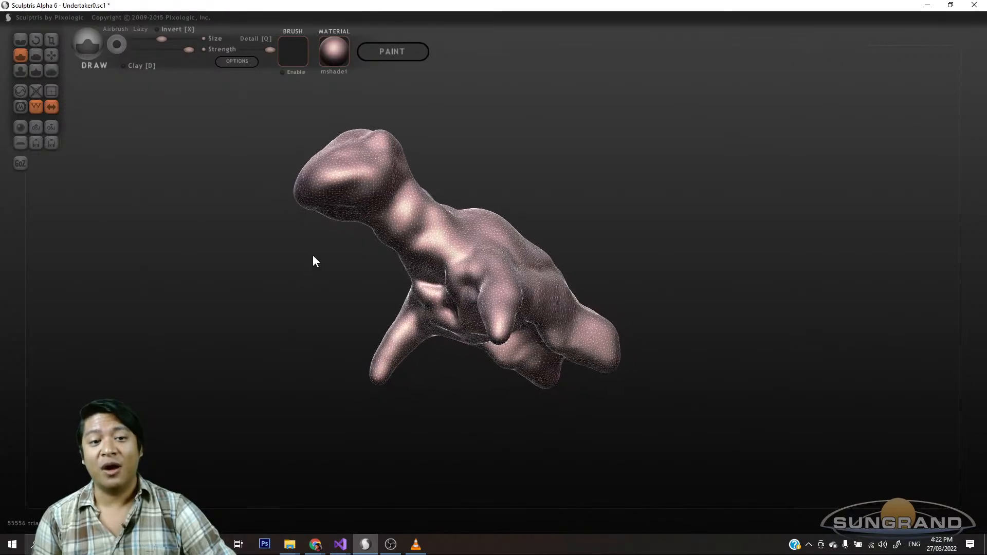
- Lengthen the snout forward and downward and fill out the side of the head with the Draw brush
drag(307, 197, 322, 179)
drag(302, 262, 312, 213)
drag(331, 180, 316, 181)
drag(315, 226, 291, 268)
drag(340, 226, 337, 272)
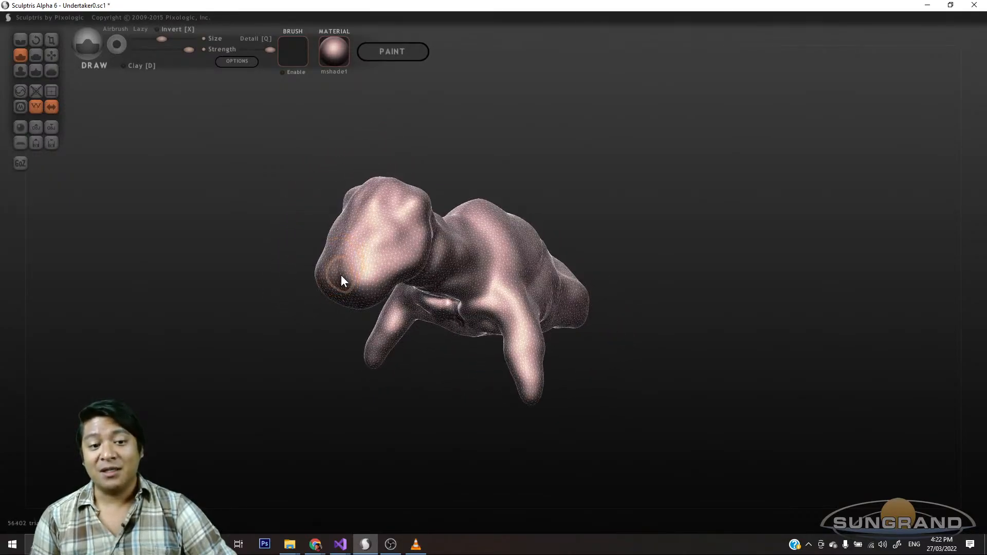
mouse_move(303, 313)
mouse_down()
mouse_move(300, 282)
mouse_move(322, 302)
mouse_move(330, 237)
mouse_move(356, 206)
mouse_up()
mouse_move(340, 283)
mouse_down()
mouse_move(331, 304)
mouse_move(353, 239)
mouse_move(371, 225)
mouse_up()
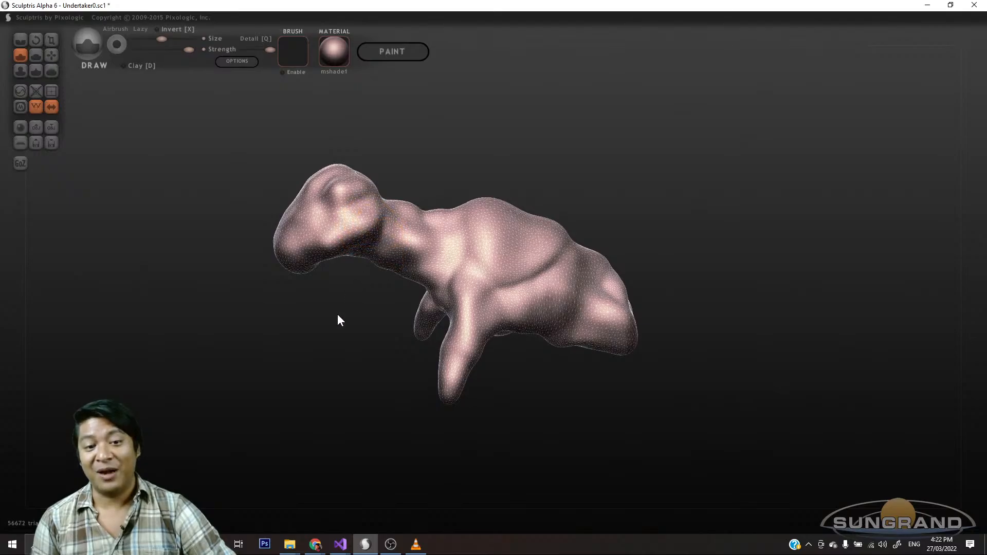
mouse_move(337, 317)
mouse_down()
mouse_move(310, 314)
mouse_move(363, 243)
mouse_move(385, 235)
mouse_up()
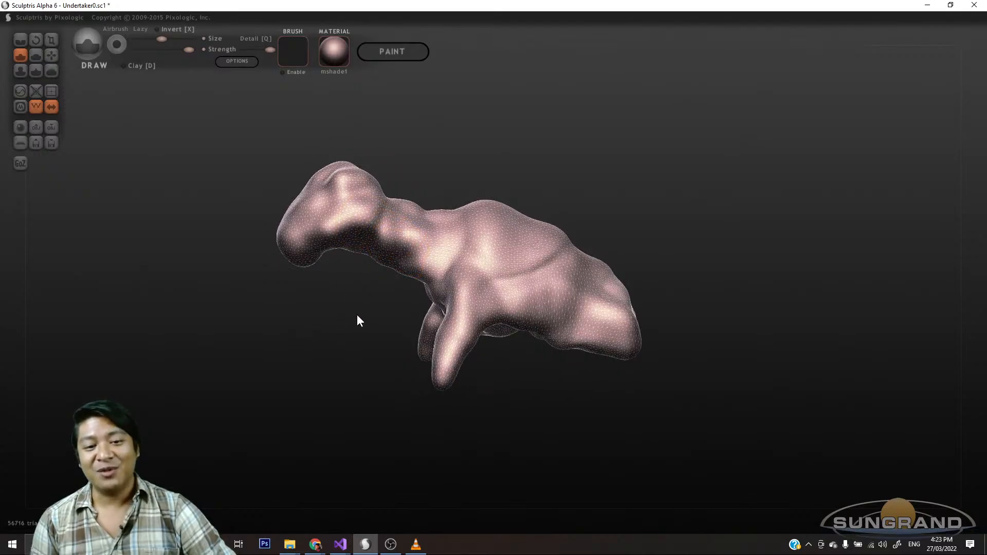
- Examine the whole creature from the side, front and underside, both close up and from a distance
mouse_move(357, 316)
mouse_down()
mouse_move(396, 286)
mouse_move(352, 316)
mouse_move(357, 290)
mouse_move(378, 298)
mouse_move(376, 273)
mouse_move(590, 221)
mouse_move(618, 237)
mouse_move(545, 272)
mouse_move(530, 253)
mouse_move(577, 252)
mouse_up()
mouse_move(590, 179)
mouse_down()
mouse_move(564, 210)
mouse_move(595, 201)
mouse_move(581, 196)
mouse_move(584, 174)
mouse_move(592, 193)
mouse_move(529, 194)
mouse_move(623, 171)
mouse_move(699, 181)
mouse_move(618, 167)
mouse_move(519, 205)
mouse_move(505, 198)
mouse_up()
scroll(583, 193, up, 3)
scroll(582, 193, down, 5)
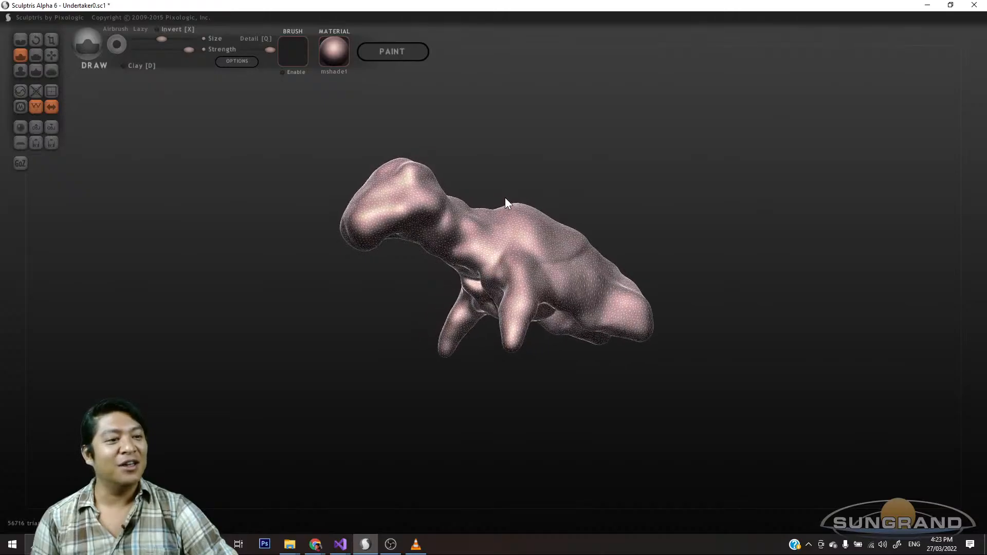
scroll(477, 185, down, 4)
scroll(476, 186, up, 5)
scroll(474, 186, up, 2)
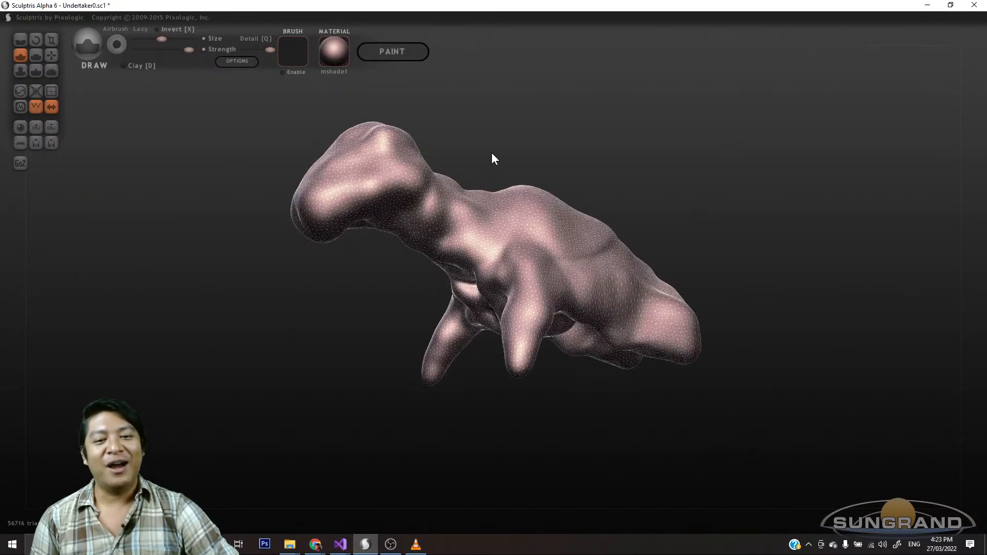
mouse_move(491, 152)
mouse_down()
mouse_move(495, 168)
mouse_move(486, 159)
mouse_up()
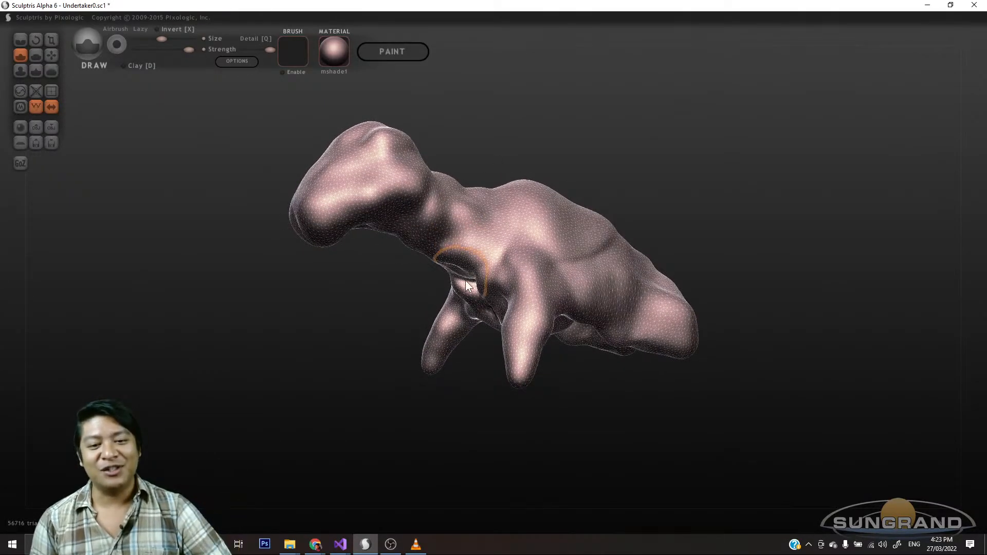
drag(350, 263, 351, 253)
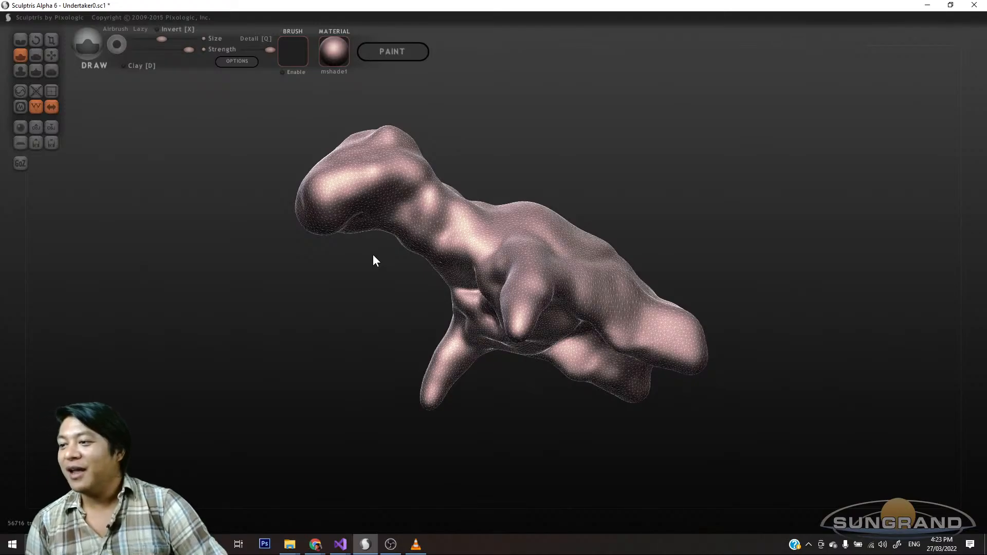
mouse_move(359, 269)
mouse_down()
mouse_move(344, 304)
mouse_move(368, 276)
mouse_up()
scroll(368, 275, up, 4)
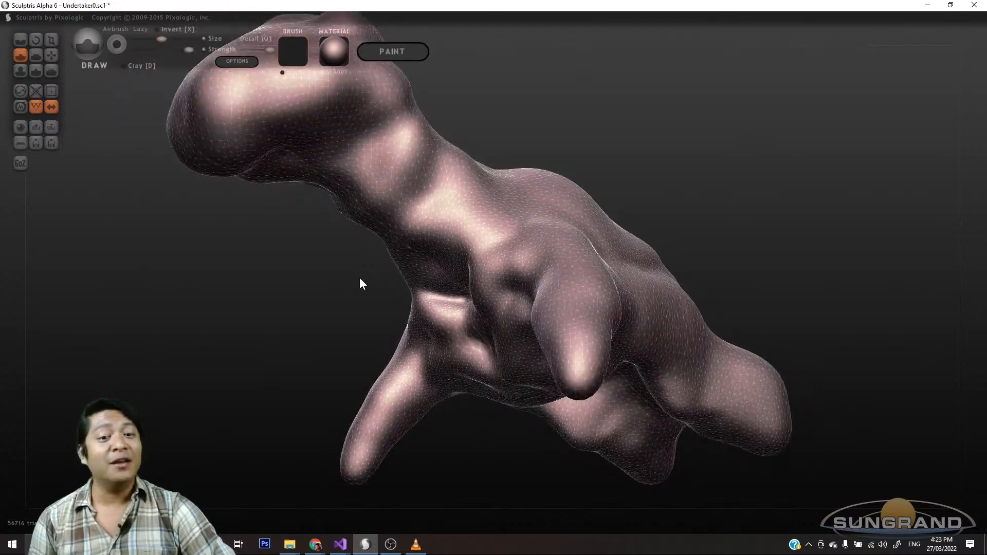
scroll(359, 277, down, 6)
scroll(355, 282, up, 4)
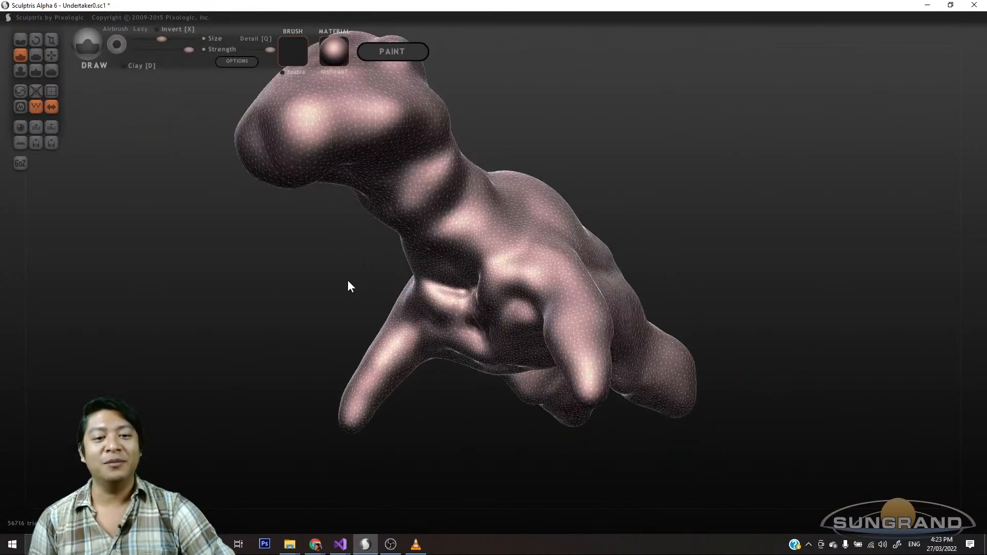
scroll(346, 280, down, 1)
mouse_move(325, 264)
mouse_down()
mouse_move(306, 282)
mouse_move(324, 236)
mouse_up()
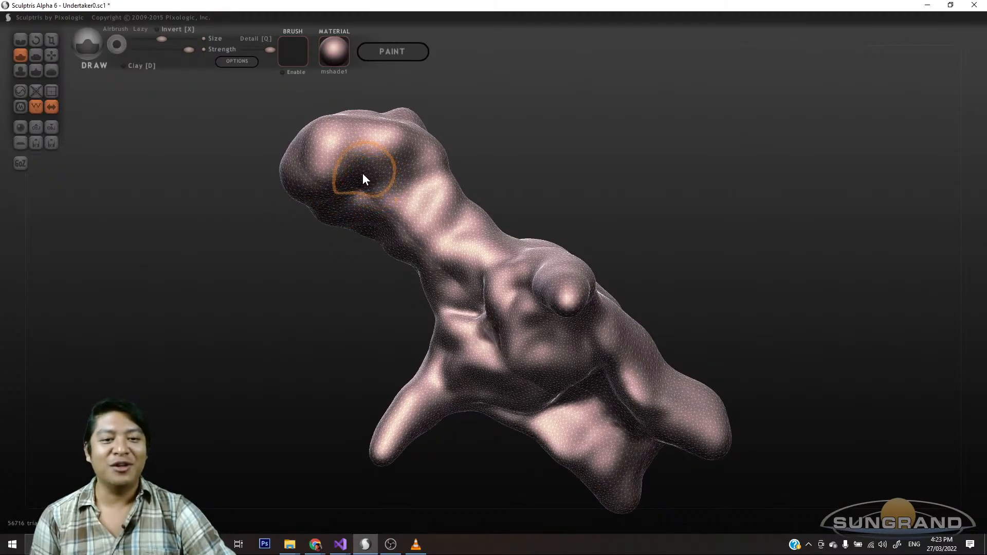
mouse_move(352, 233)
mouse_down()
mouse_move(337, 315)
mouse_move(347, 304)
mouse_up()
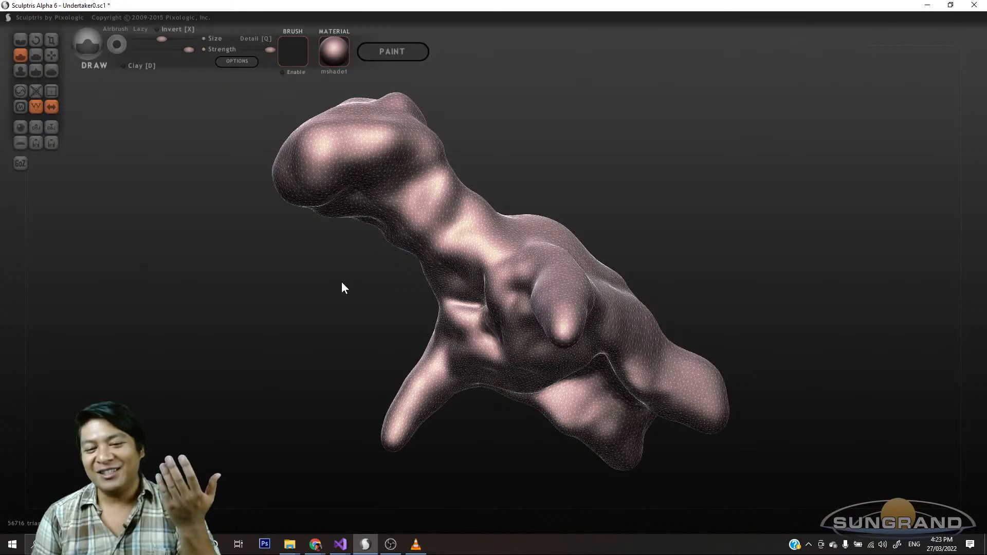
drag(310, 285, 319, 303)
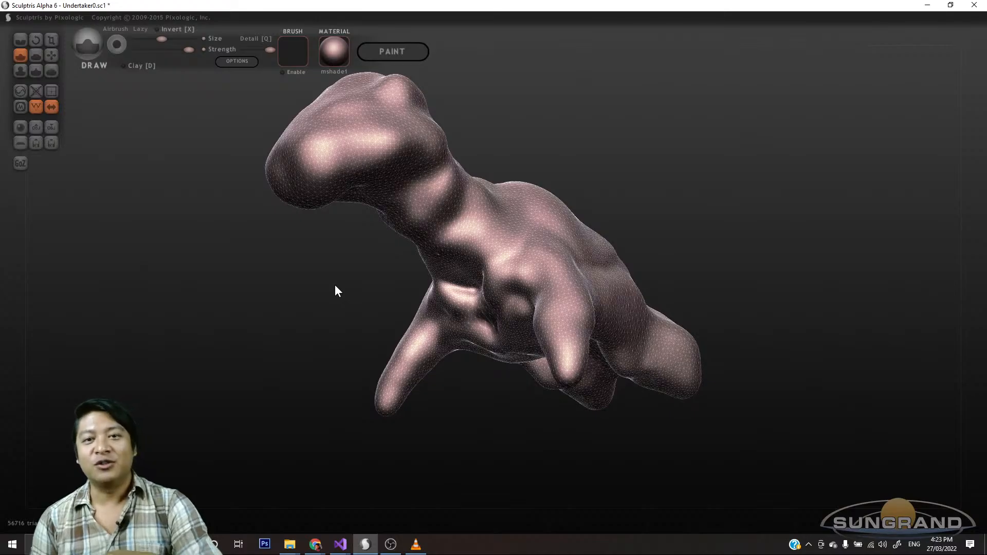
- Fill out the cheek and jaw beneath the head with the Draw brush to thicken the face toward the neck
mouse_move(299, 256)
mouse_down()
mouse_move(288, 267)
mouse_move(291, 296)
mouse_move(310, 270)
mouse_up()
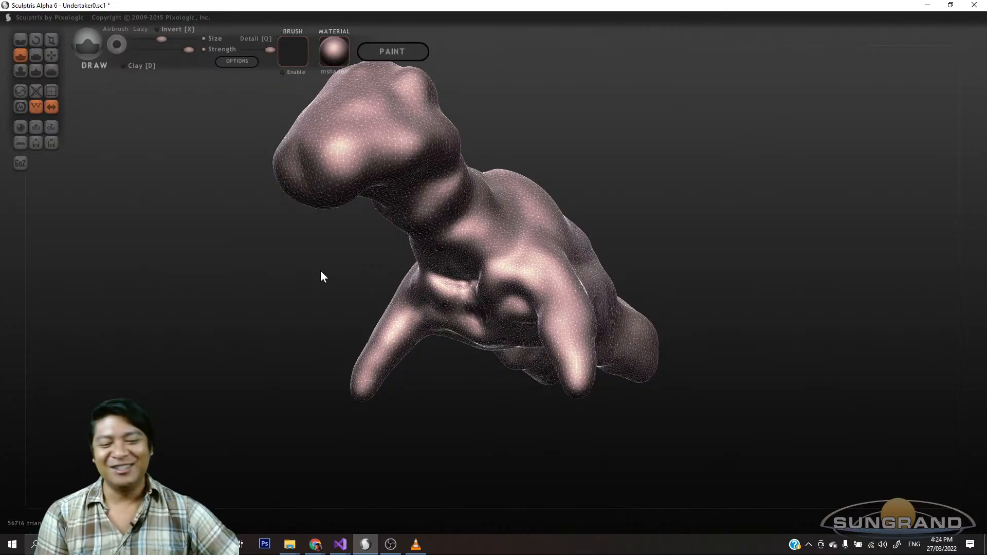
mouse_move(541, 107)
mouse_down()
mouse_move(497, 142)
mouse_move(480, 139)
mouse_move(493, 137)
mouse_up()
scroll(506, 131, up, 3)
scroll(506, 134, down, 3)
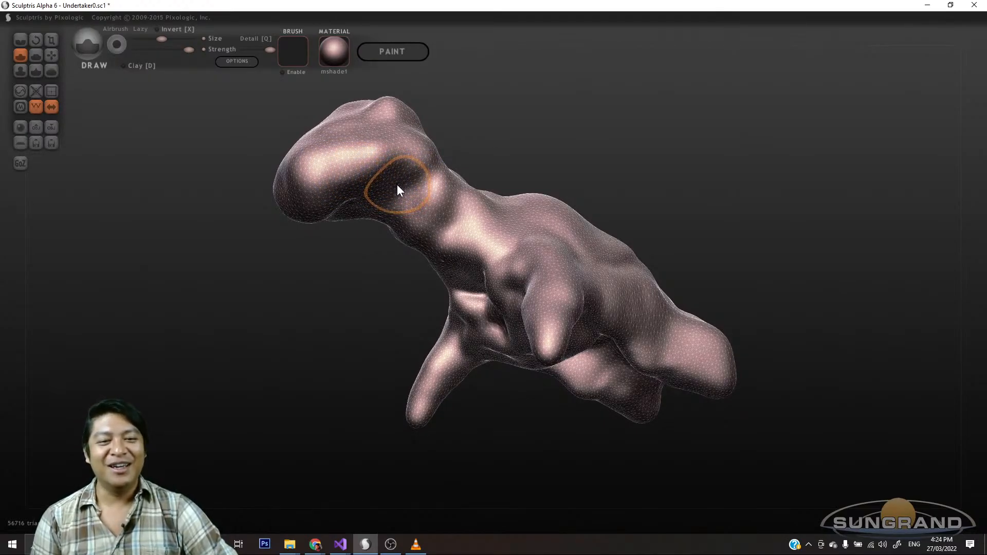
drag(400, 186, 357, 184)
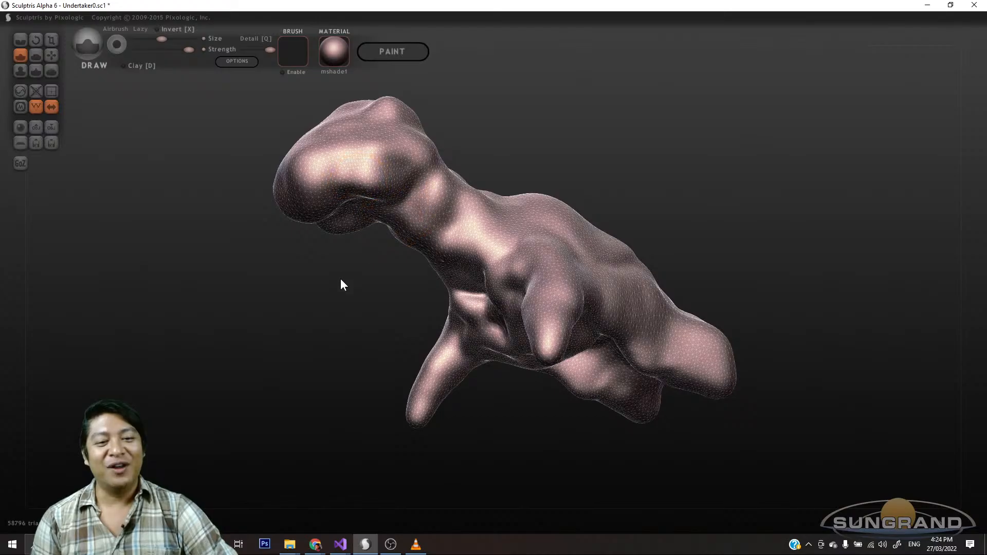
drag(341, 281, 344, 242)
drag(359, 196, 447, 242)
mouse_move(308, 350)
mouse_down()
mouse_move(311, 333)
mouse_move(422, 240)
mouse_up()
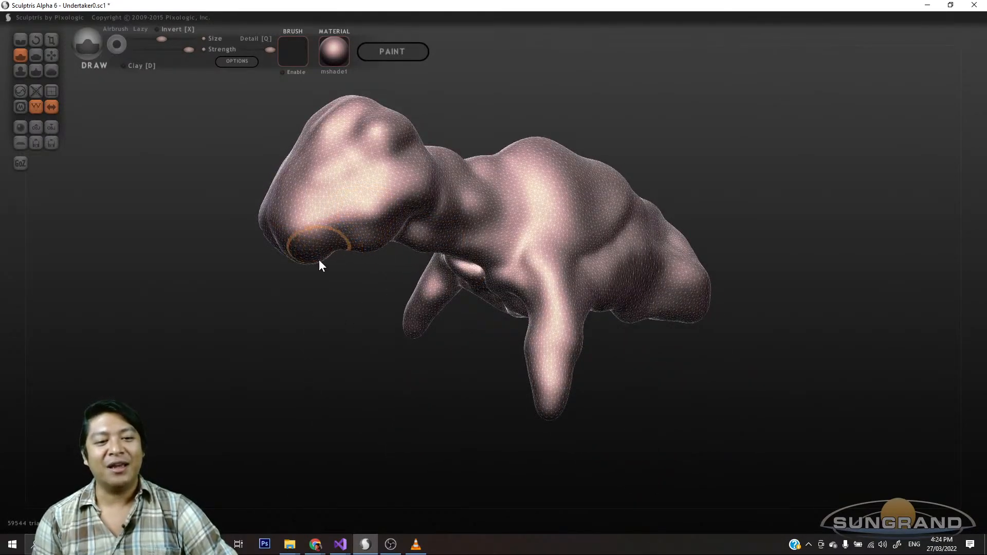
- Build up the lower edge and sides of the snout with the Draw brush
drag(314, 319, 308, 255)
drag(340, 217, 398, 205)
mouse_move(295, 283)
mouse_down()
mouse_move(292, 259)
mouse_move(319, 199)
mouse_up()
mouse_move(251, 265)
mouse_down()
mouse_move(302, 363)
mouse_move(307, 355)
mouse_up()
drag(348, 247, 350, 245)
drag(276, 310, 258, 249)
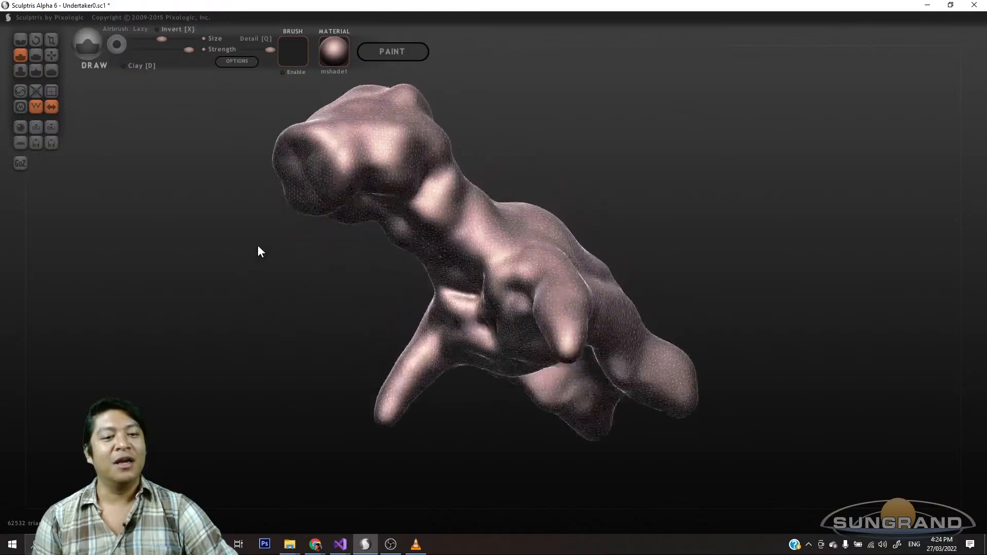
- Raise a rounded rim around the snout tip with the Draw brush, leaving a mouth-like hollow in its middle
drag(322, 166, 340, 186)
drag(287, 264, 319, 209)
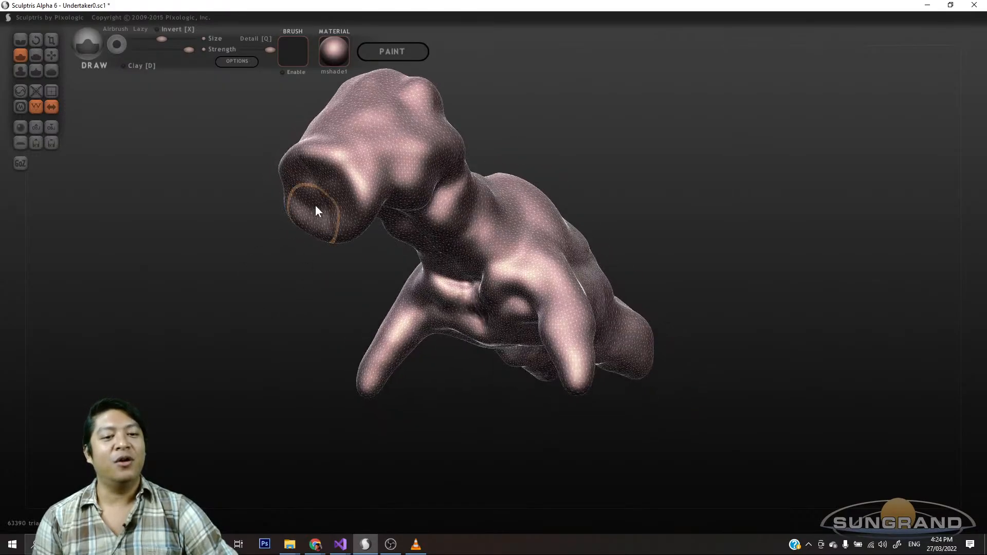
mouse_move(338, 175)
mouse_down()
mouse_move(302, 170)
mouse_move(342, 221)
mouse_up()
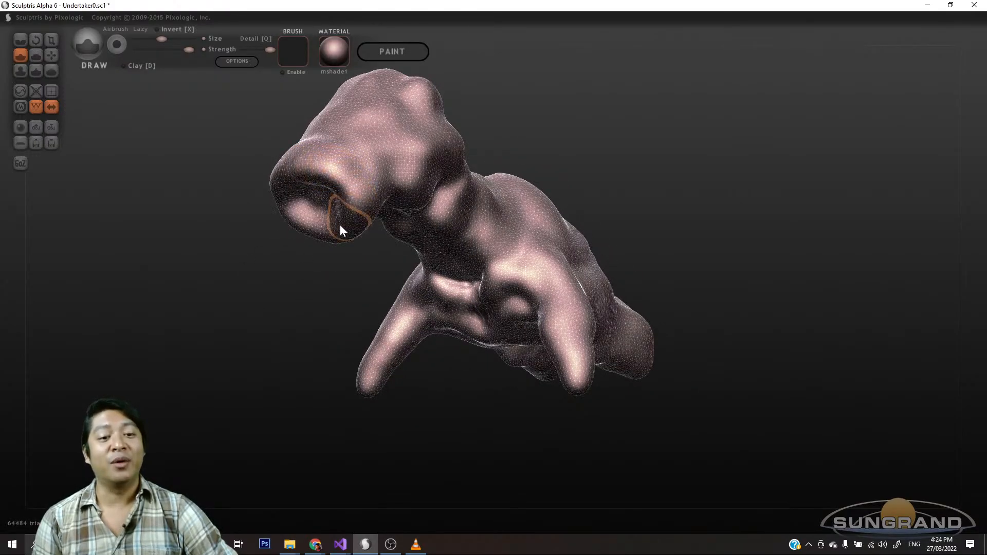
mouse_move(286, 269)
mouse_down()
mouse_move(242, 323)
mouse_move(244, 292)
mouse_move(263, 304)
mouse_move(243, 306)
mouse_move(229, 287)
mouse_move(218, 306)
mouse_up()
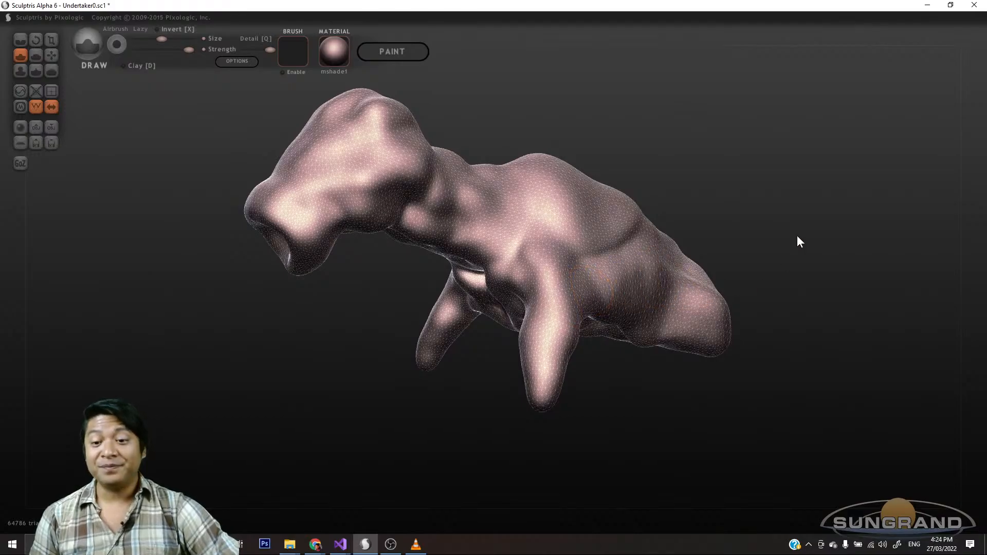
- Build up the middle of the upper chest just below the throat with the Draw brush
alt+drag(797, 235, 720, 213)
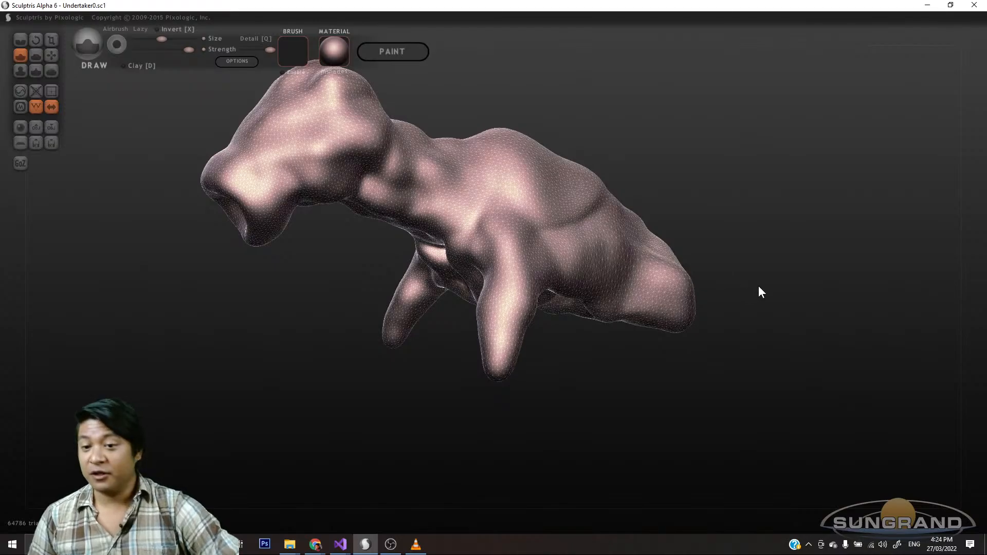
mouse_move(759, 288)
mouse_down()
mouse_move(733, 302)
mouse_move(772, 249)
mouse_move(769, 262)
mouse_move(728, 253)
mouse_up()
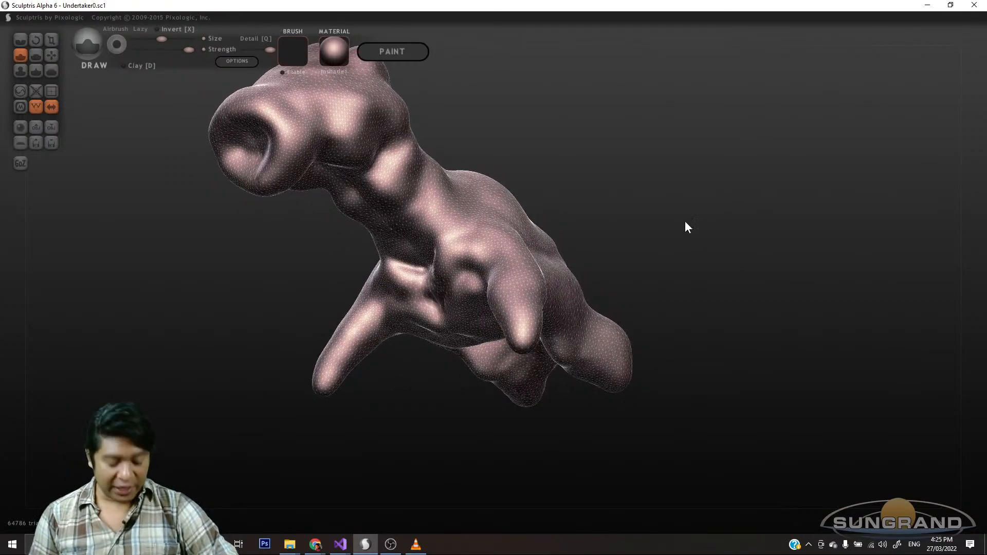
mouse_move(649, 214)
mouse_down()
mouse_move(665, 193)
mouse_move(645, 200)
mouse_move(637, 222)
mouse_up()
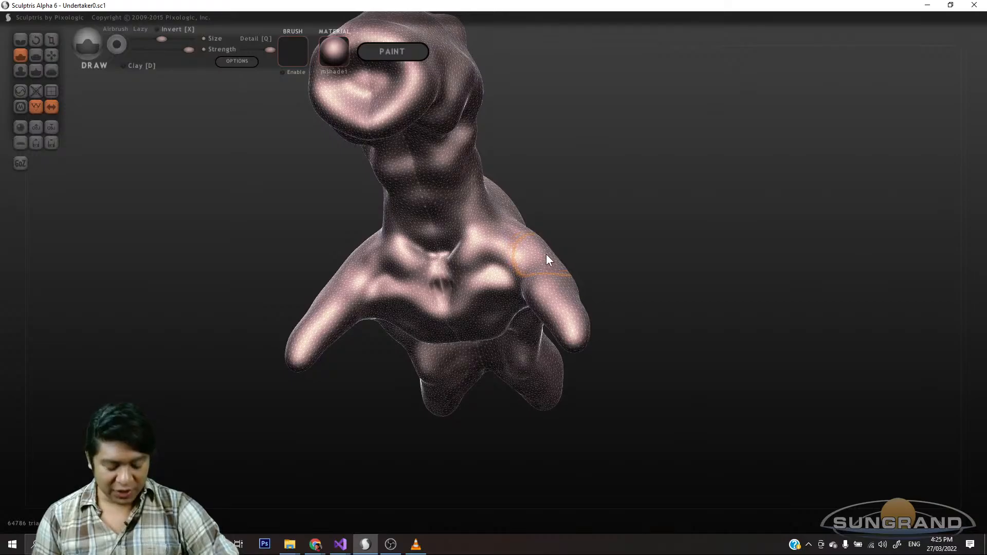
scroll(545, 254, up, 5)
drag(664, 162, 649, 142)
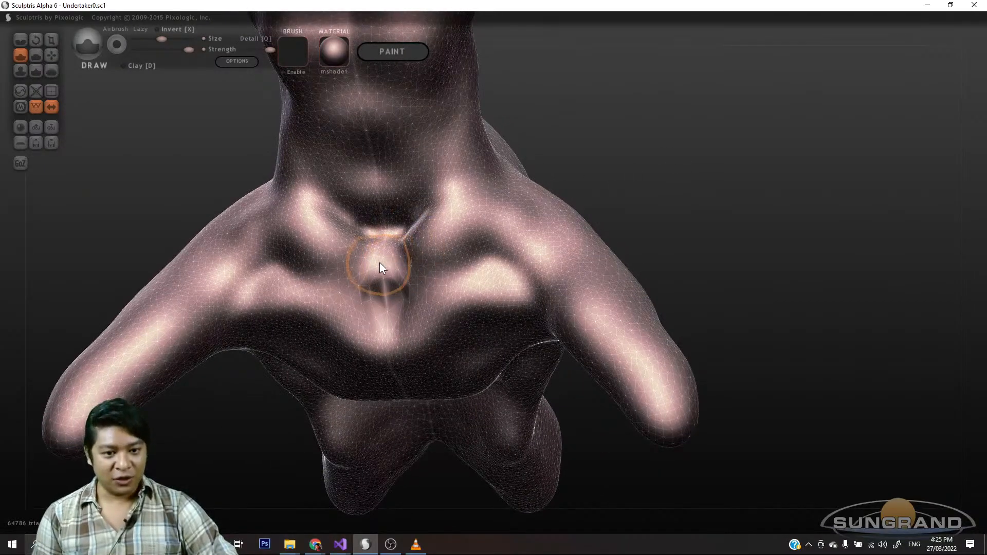
drag(379, 263, 366, 257)
scroll(412, 238, down, 3)
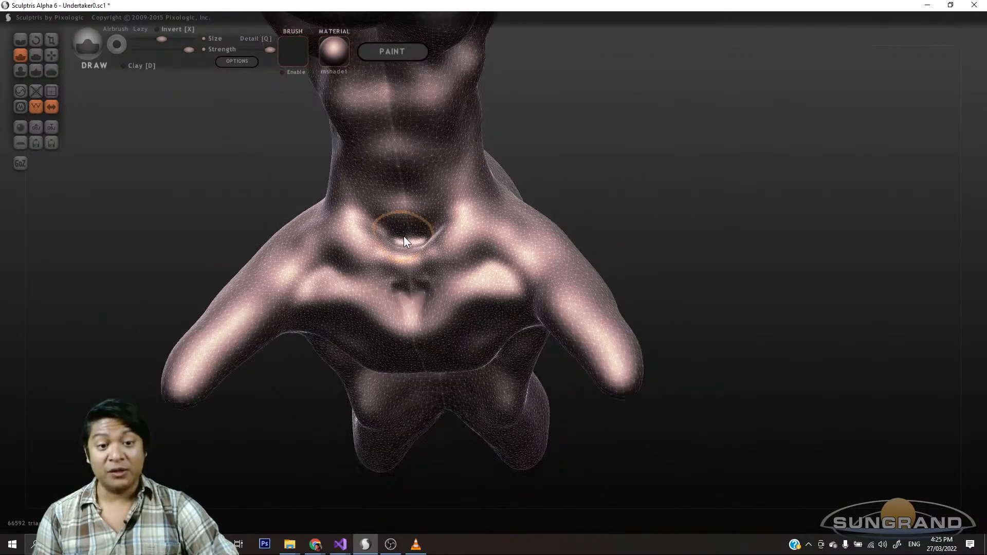
- Join the collarbones with a raised ridge across the upper chest and bulk up the chest below it using the Draw brush
scroll(403, 236, down, 2)
scroll(466, 251, up, 3)
scroll(464, 257, down, 5)
scroll(514, 239, up, 1)
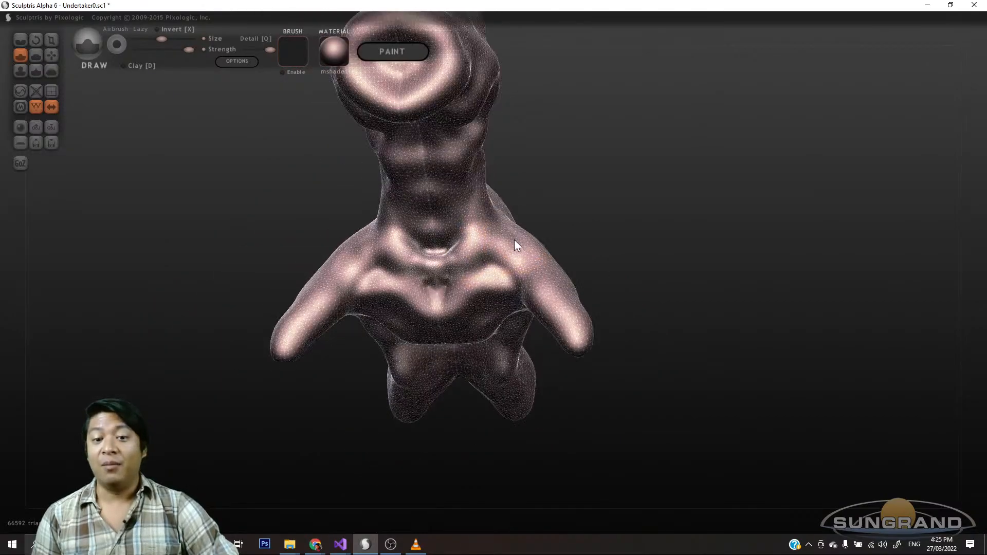
scroll(514, 239, up, 1)
mouse_move(511, 264)
mouse_down()
mouse_move(483, 250)
mouse_move(411, 260)
mouse_up()
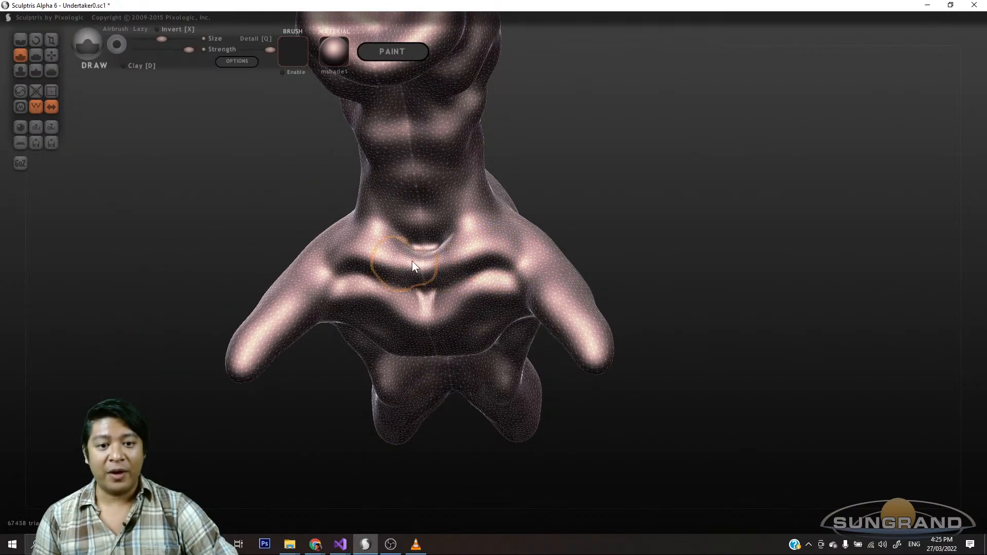
mouse_move(673, 193)
mouse_down()
mouse_move(645, 212)
mouse_move(460, 269)
mouse_move(521, 260)
mouse_up()
mouse_move(635, 205)
mouse_down()
mouse_move(629, 256)
mouse_move(509, 283)
mouse_move(517, 294)
mouse_move(501, 298)
mouse_up()
drag(636, 220, 638, 193)
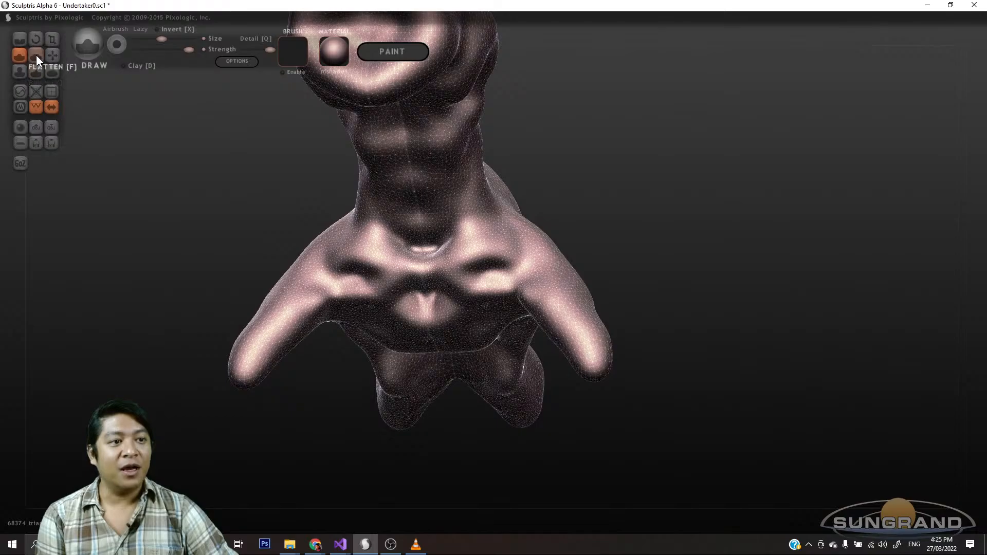
- Lower the mesh density over the chest, neck and shoulders with the Reduce brush
click(20, 92)
drag(103, 181, 216, 226)
scroll(526, 280, down, 2)
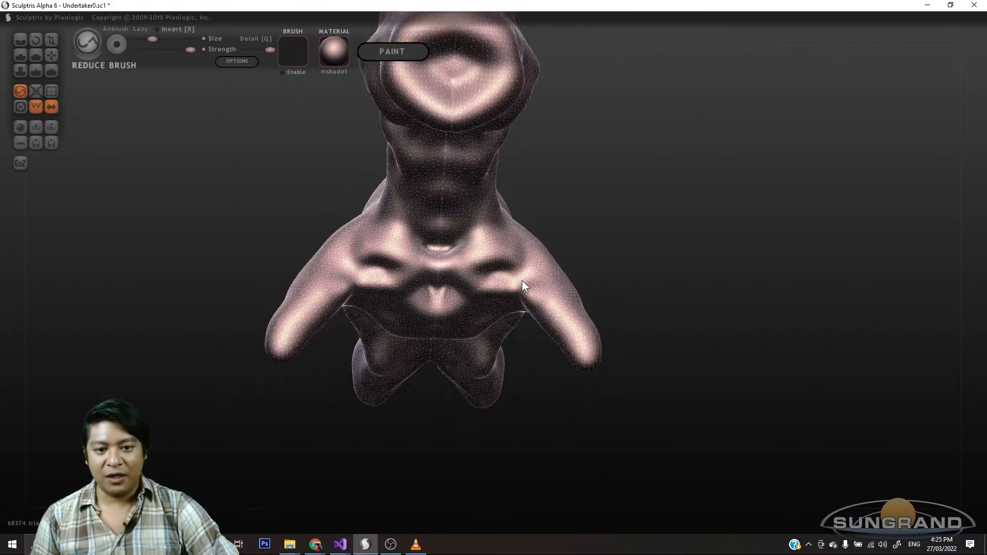
scroll(507, 279, up, 5)
scroll(473, 259, down, 2)
scroll(429, 263, down, 2)
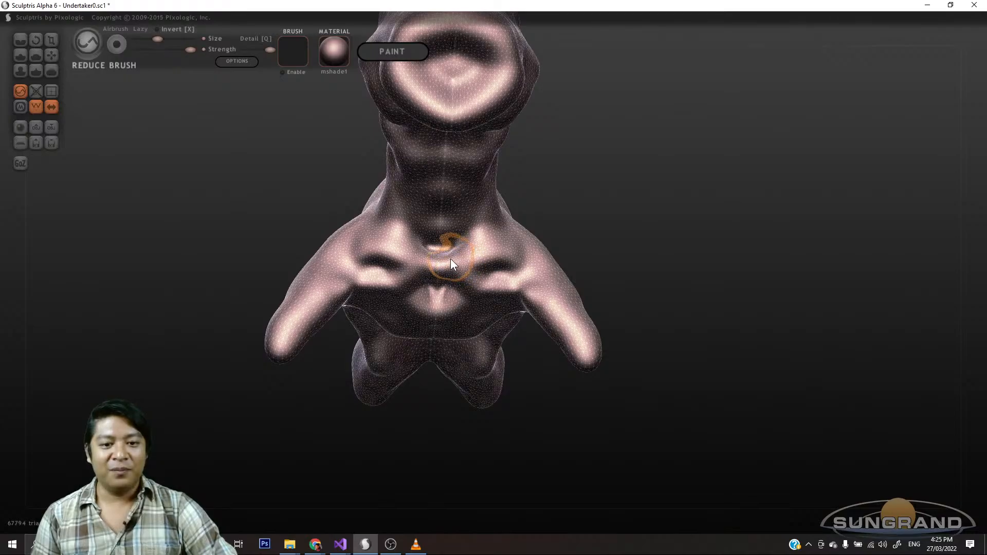
mouse_move(424, 239)
mouse_down()
mouse_move(454, 237)
mouse_move(486, 203)
mouse_up()
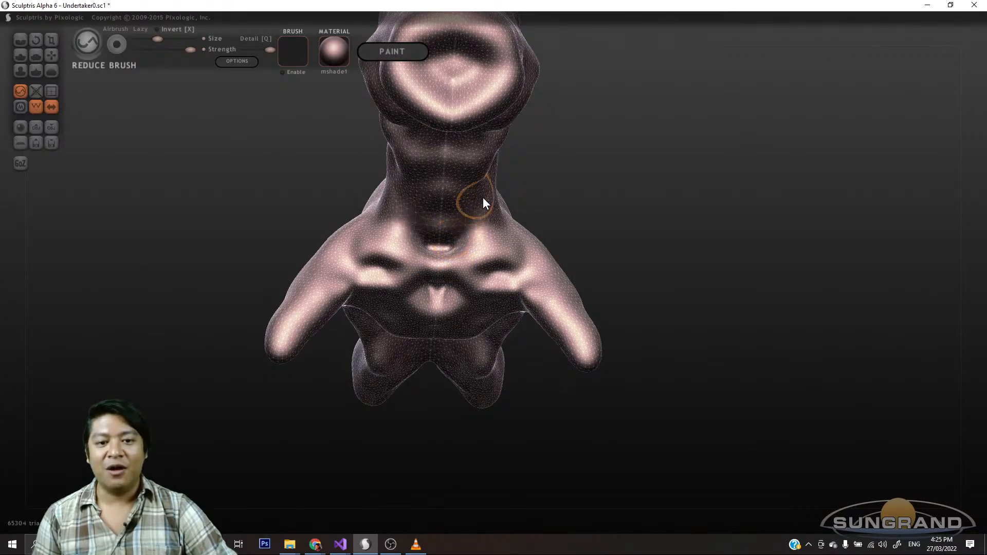
drag(529, 308, 506, 280)
drag(573, 280, 541, 260)
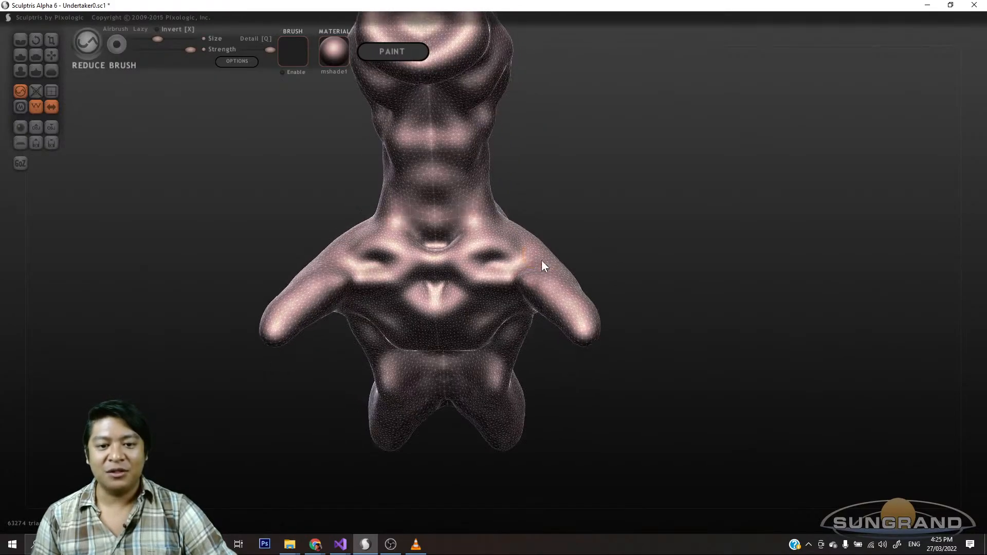
mouse_move(483, 283)
mouse_down()
mouse_move(453, 299)
mouse_move(433, 274)
mouse_up()
drag(608, 244, 586, 255)
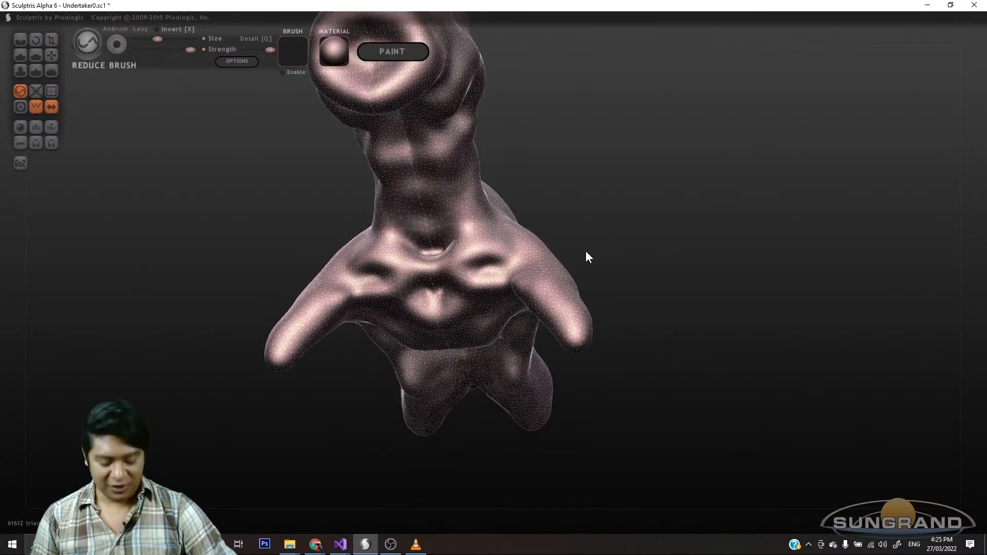
- Switch back to the Draw brush and raise chest muscles running from below the collarbones into the armpits
scroll(574, 260, up, 2)
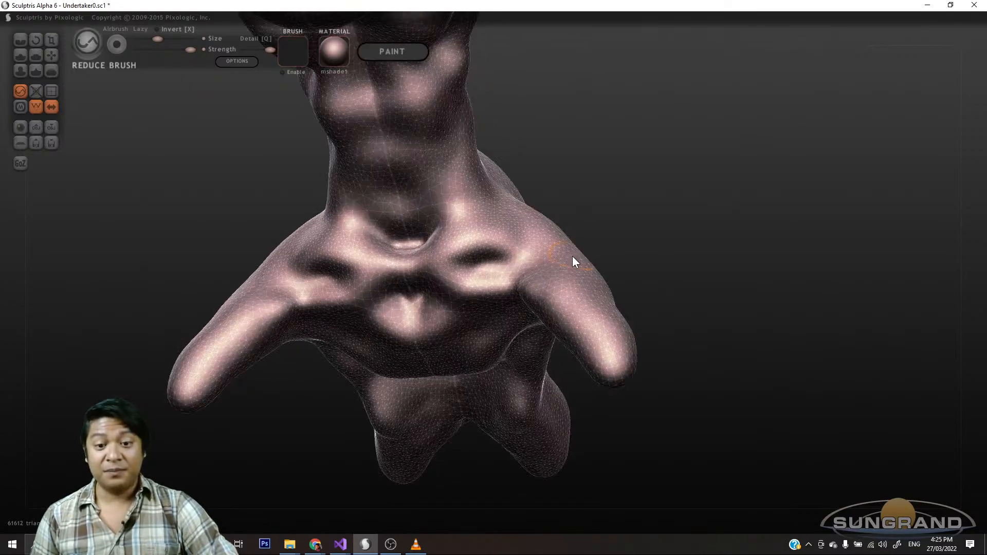
click(20, 55)
mouse_move(658, 236)
mouse_down()
mouse_move(661, 193)
mouse_move(653, 221)
mouse_up()
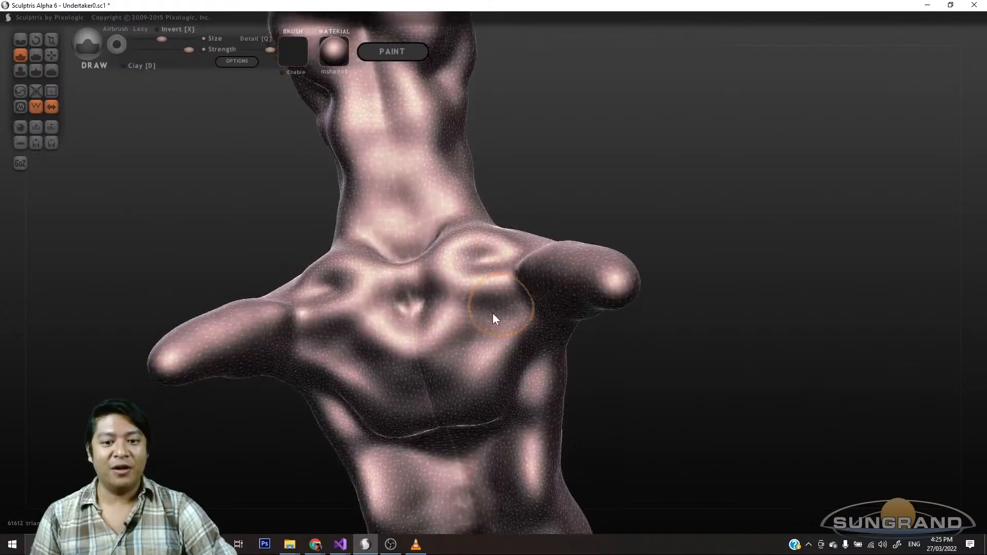
drag(492, 313, 534, 291)
drag(629, 241, 638, 177)
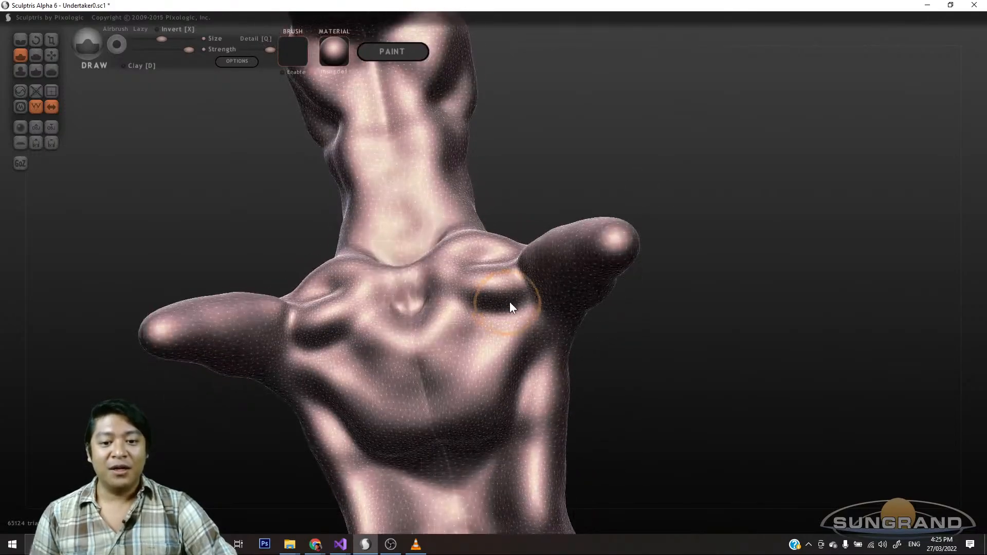
drag(516, 274, 551, 315)
drag(621, 386, 542, 308)
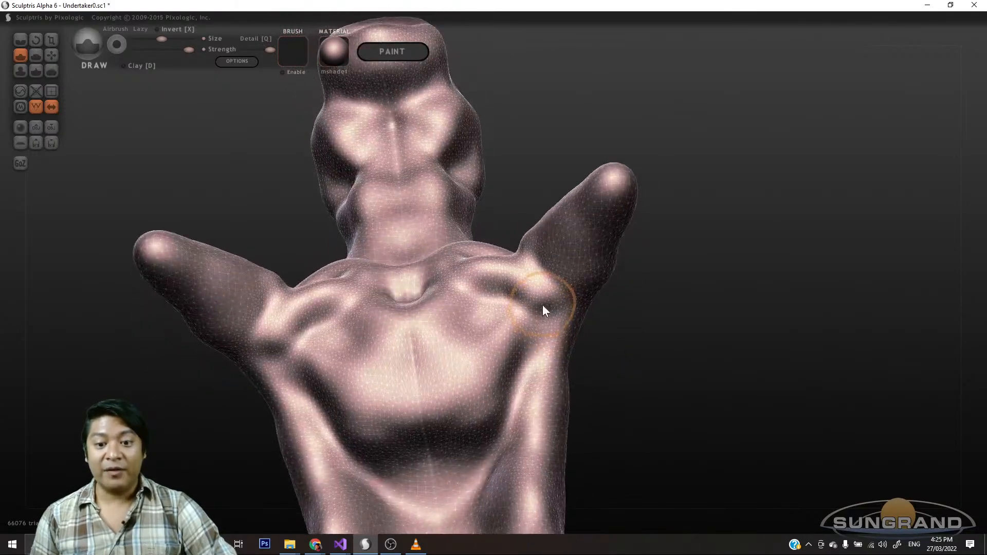
- Add a second band of muscle across the lower chest toward the front limbs with the Draw brush
mouse_move(618, 385)
mouse_down()
mouse_move(642, 477)
mouse_move(635, 486)
mouse_up()
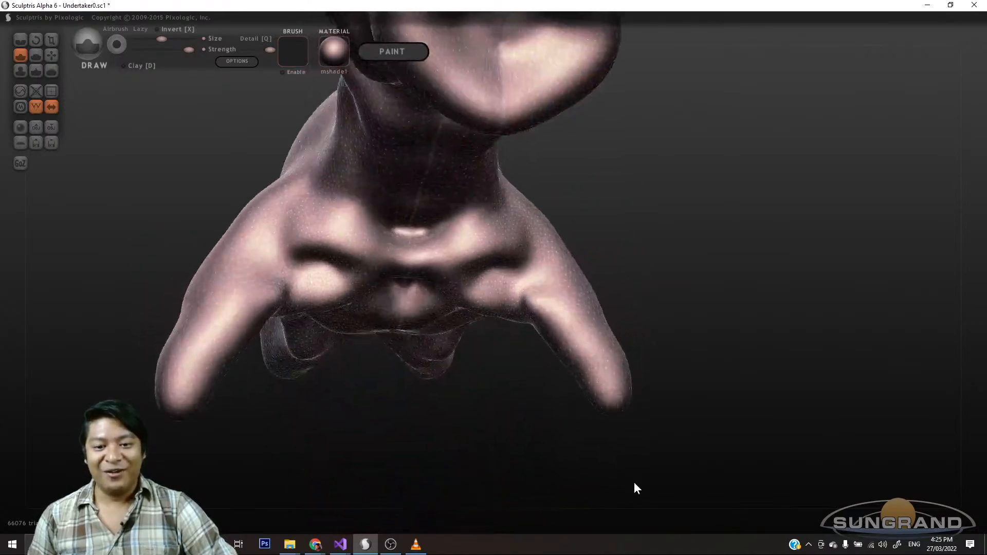
drag(523, 316, 443, 272)
mouse_move(544, 366)
mouse_down()
mouse_move(503, 319)
mouse_move(463, 301)
mouse_up()
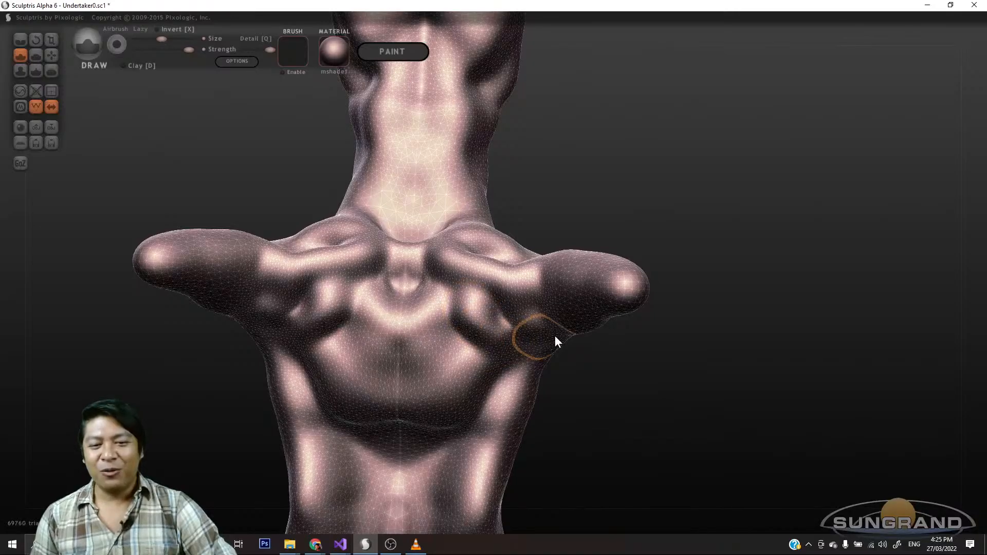
mouse_move(537, 325)
mouse_down()
mouse_move(544, 316)
mouse_move(486, 379)
mouse_up()
mouse_move(558, 424)
mouse_down()
mouse_move(578, 405)
mouse_move(574, 330)
mouse_move(624, 321)
mouse_move(516, 344)
mouse_up()
- Add muscle folds from the armpit along the side of the ribcage with the Draw brush
drag(570, 252, 556, 241)
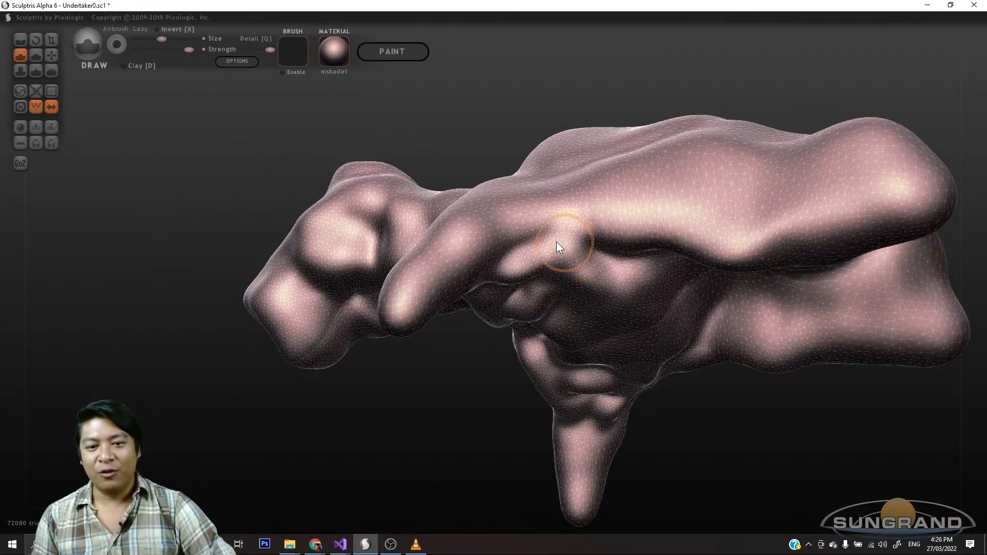
mouse_move(479, 357)
mouse_down()
mouse_move(523, 276)
mouse_move(501, 261)
mouse_move(558, 257)
mouse_up()
mouse_move(474, 406)
mouse_down()
mouse_move(448, 457)
mouse_move(547, 279)
mouse_move(538, 245)
mouse_move(415, 291)
mouse_move(401, 365)
mouse_move(563, 417)
mouse_move(711, 432)
mouse_move(568, 363)
mouse_move(567, 381)
mouse_up()
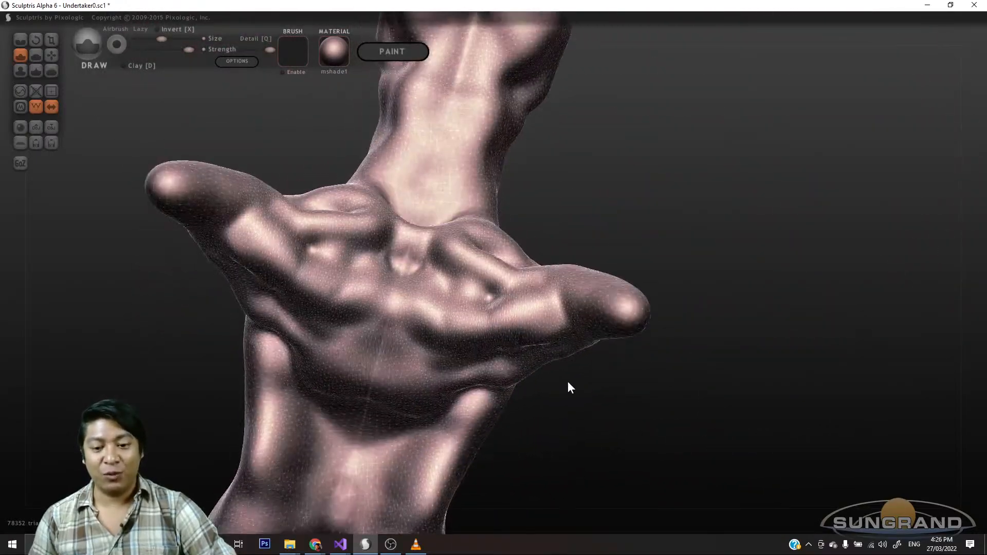
scroll(560, 325, down, 5)
scroll(555, 324, up, 5)
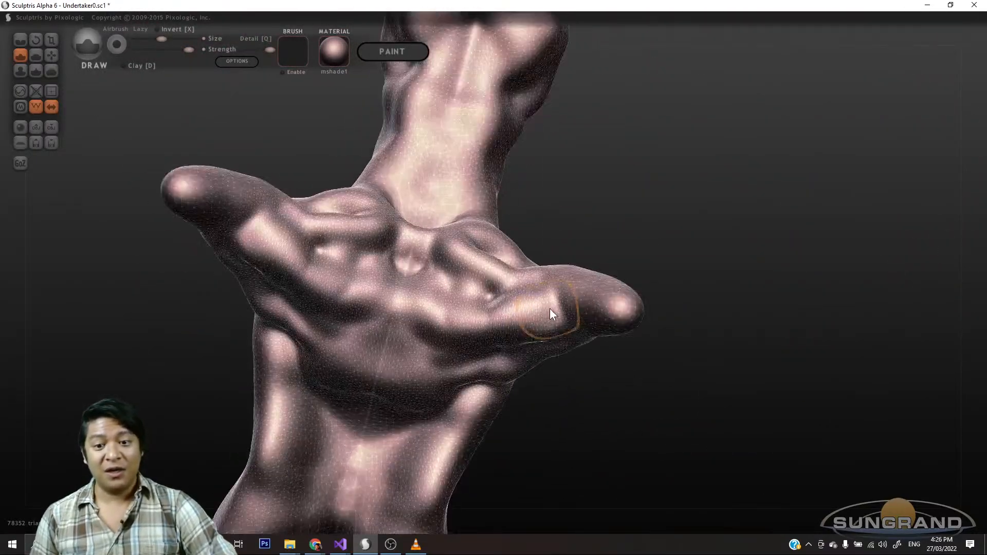
- Thicken the underside of the front limbs where they join the chest with the Draw brush
mouse_move(559, 308)
mouse_down()
mouse_move(590, 336)
mouse_move(619, 329)
mouse_up()
mouse_move(626, 416)
mouse_down()
mouse_move(568, 321)
mouse_move(570, 456)
mouse_move(647, 443)
mouse_move(638, 411)
mouse_up()
drag(563, 347, 581, 380)
mouse_move(580, 393)
mouse_down()
mouse_move(570, 411)
mouse_move(559, 324)
mouse_up()
mouse_move(667, 379)
mouse_down()
mouse_move(569, 480)
mouse_move(635, 315)
mouse_move(613, 258)
mouse_up()
scroll(632, 309, down, 5)
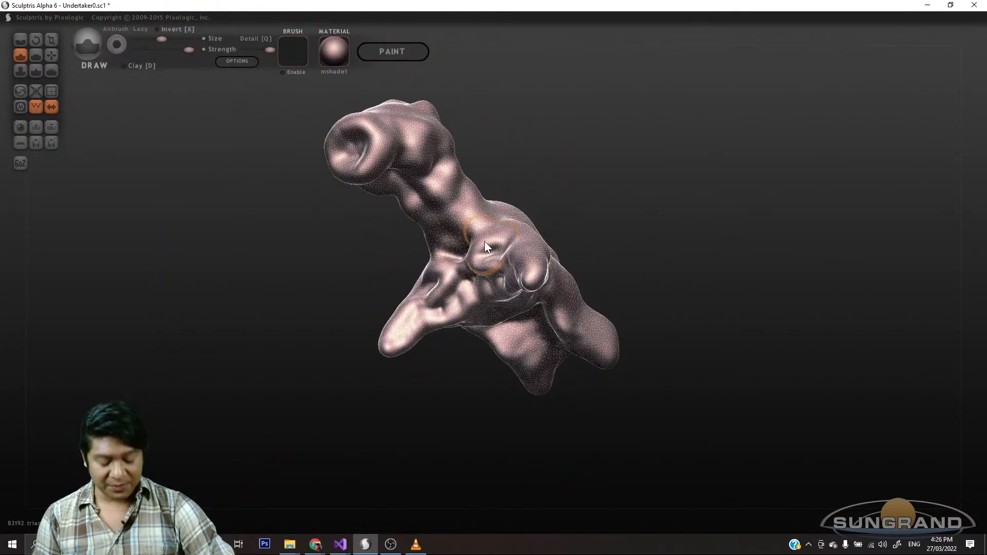
- Round out the shoulders and upper front limbs with the Draw brush and begin extending the limb tips
mouse_move(578, 192)
mouse_down()
mouse_move(569, 145)
mouse_move(519, 228)
mouse_move(523, 215)
mouse_move(504, 217)
mouse_move(590, 205)
mouse_move(587, 226)
mouse_move(580, 201)
mouse_up()
mouse_move(491, 204)
mouse_down()
mouse_move(466, 198)
mouse_move(484, 217)
mouse_up()
mouse_move(553, 180)
mouse_down()
mouse_move(500, 208)
mouse_move(615, 238)
mouse_move(732, 202)
mouse_move(596, 273)
mouse_up()
mouse_move(649, 311)
mouse_down()
mouse_move(597, 328)
mouse_move(591, 308)
mouse_up()
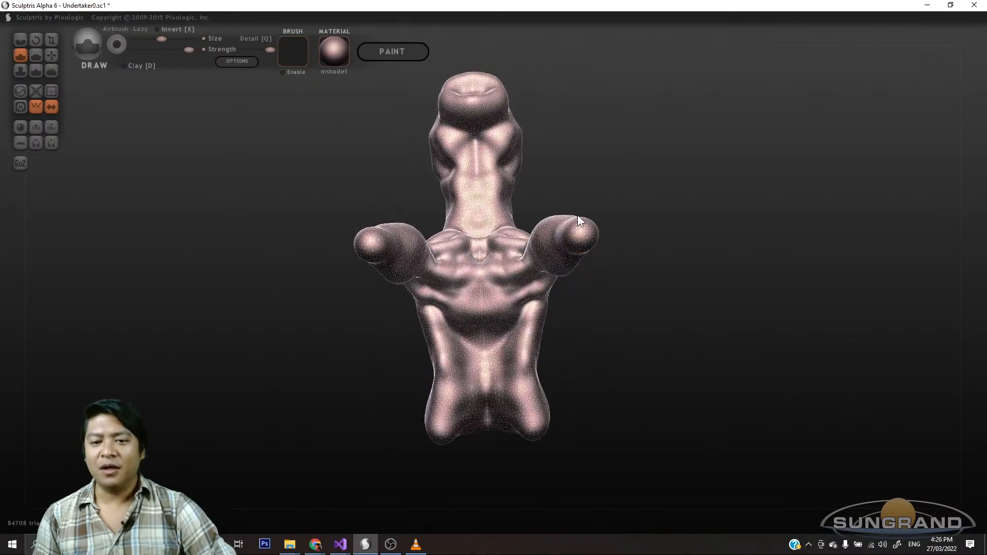
drag(630, 217, 633, 281)
mouse_move(570, 302)
mouse_down()
mouse_move(582, 325)
mouse_move(586, 247)
mouse_up()
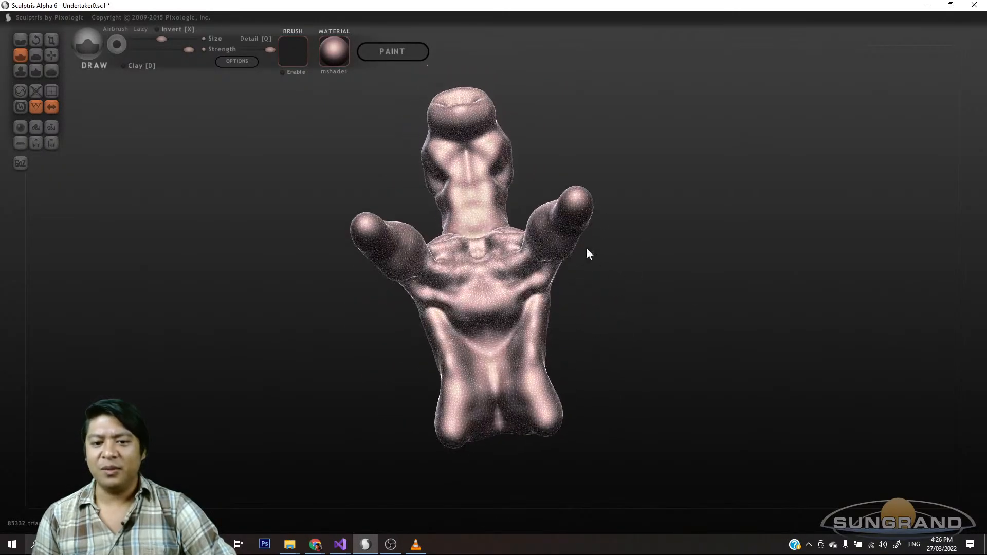
- Lengthen the front limbs into long forelegs by repeatedly building up their tips with the Draw brush
mouse_move(580, 198)
mouse_down()
mouse_move(580, 229)
mouse_move(635, 279)
mouse_up()
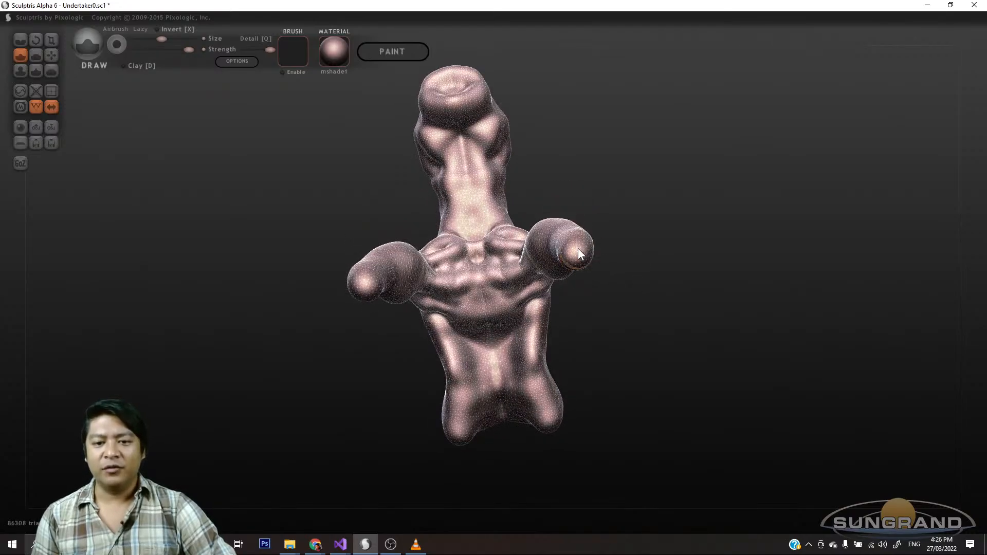
drag(578, 248, 589, 257)
drag(612, 323, 604, 265)
drag(582, 195, 578, 219)
mouse_move(610, 253)
mouse_down()
mouse_move(624, 298)
mouse_move(617, 272)
mouse_move(599, 313)
mouse_move(564, 246)
mouse_up()
mouse_move(591, 216)
mouse_down()
mouse_move(577, 205)
mouse_move(591, 222)
mouse_move(578, 285)
mouse_move(612, 324)
mouse_move(574, 227)
mouse_move(579, 212)
mouse_up()
mouse_move(645, 234)
mouse_down()
mouse_move(564, 258)
mouse_move(575, 276)
mouse_up()
drag(619, 349, 617, 275)
mouse_move(624, 190)
mouse_down()
mouse_move(558, 242)
mouse_move(571, 267)
mouse_move(629, 269)
mouse_move(649, 381)
mouse_move(694, 405)
mouse_move(638, 322)
mouse_move(649, 322)
mouse_move(621, 315)
mouse_move(643, 298)
mouse_move(612, 268)
mouse_up()
scroll(623, 309, down, 3)
scroll(618, 301, up, 3)
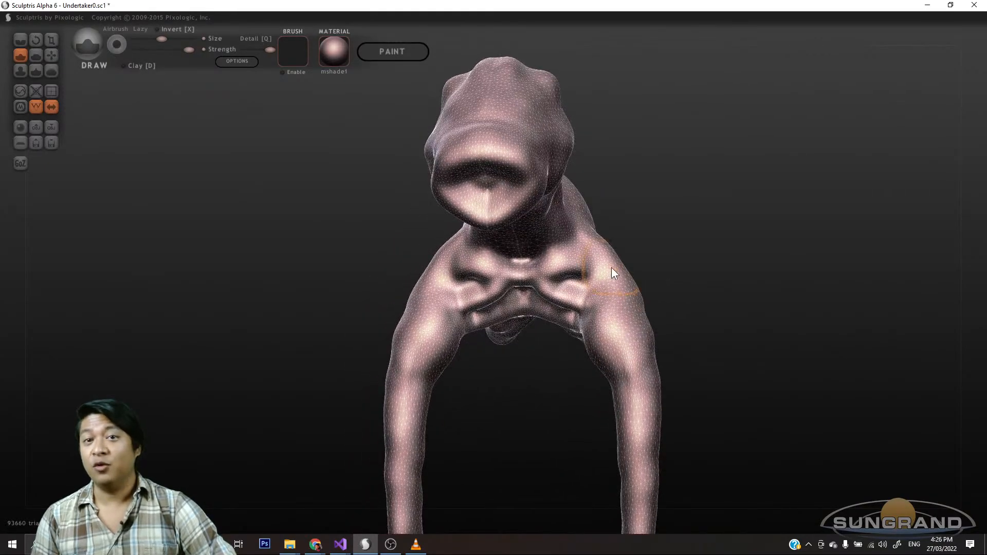
- Build up the armpit and the side of the ribcage behind the forelegs with the Draw brush
drag(668, 251, 689, 353)
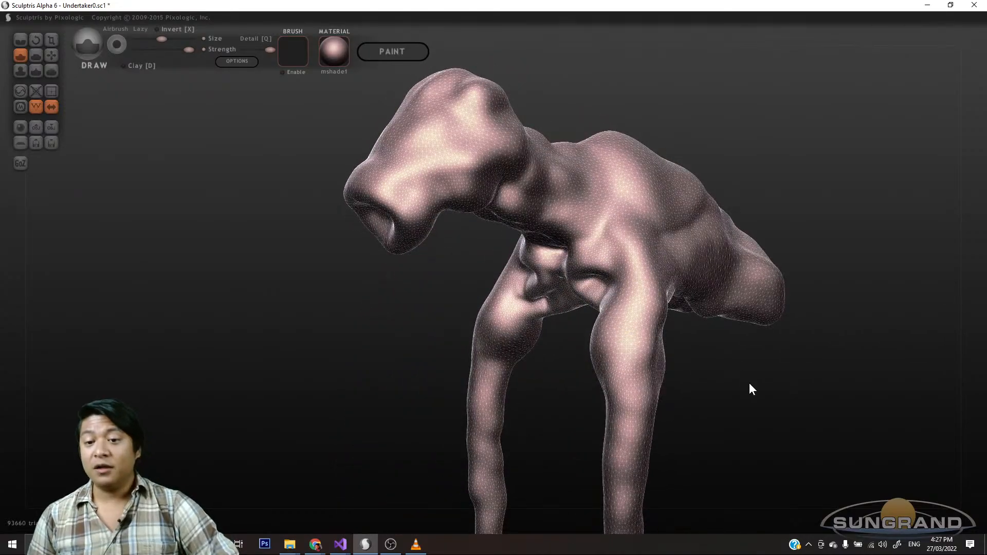
mouse_move(750, 389)
mouse_down()
mouse_move(524, 411)
mouse_move(517, 286)
mouse_move(524, 401)
mouse_move(508, 305)
mouse_move(544, 292)
mouse_move(461, 320)
mouse_up()
scroll(508, 300, down, 3)
scroll(507, 300, up, 3)
drag(530, 390, 498, 261)
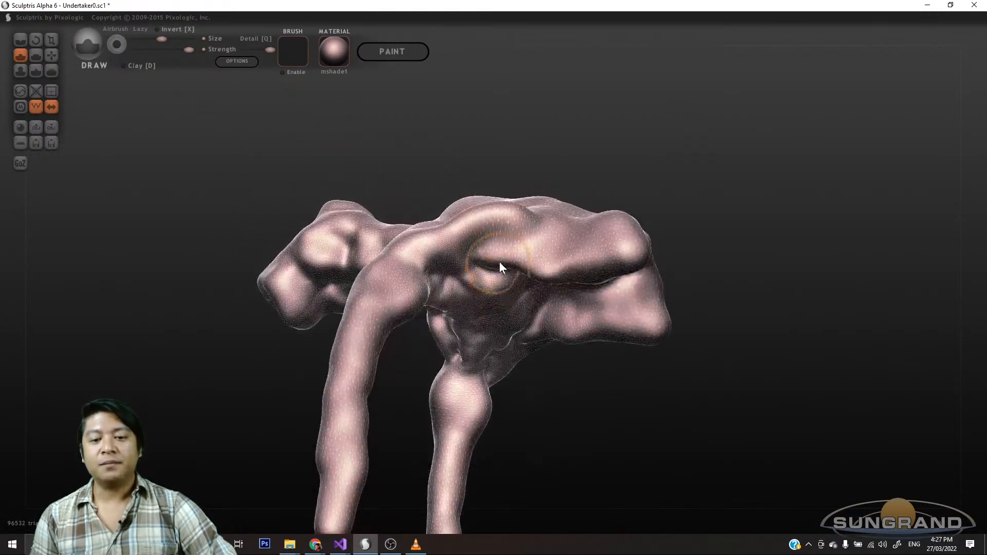
mouse_move(550, 348)
mouse_down()
mouse_move(561, 430)
mouse_move(446, 253)
mouse_move(497, 242)
mouse_up()
mouse_move(532, 415)
mouse_down()
mouse_move(559, 448)
mouse_move(632, 379)
mouse_move(661, 304)
mouse_move(623, 293)
mouse_move(647, 377)
mouse_move(640, 392)
mouse_move(621, 297)
mouse_move(581, 267)
mouse_move(622, 302)
mouse_move(591, 307)
mouse_move(616, 255)
mouse_move(575, 281)
mouse_move(622, 263)
mouse_move(597, 278)
mouse_move(634, 251)
mouse_move(624, 266)
mouse_up()
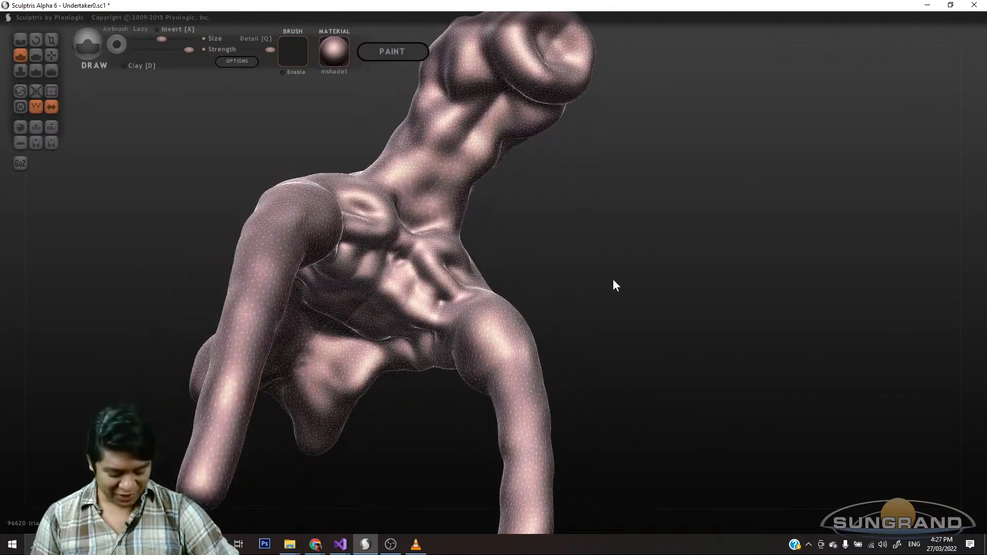
- Fill out the outer side of the forelegs below the shoulders with the Draw brush
scroll(609, 278, down, 3)
scroll(607, 280, up, 5)
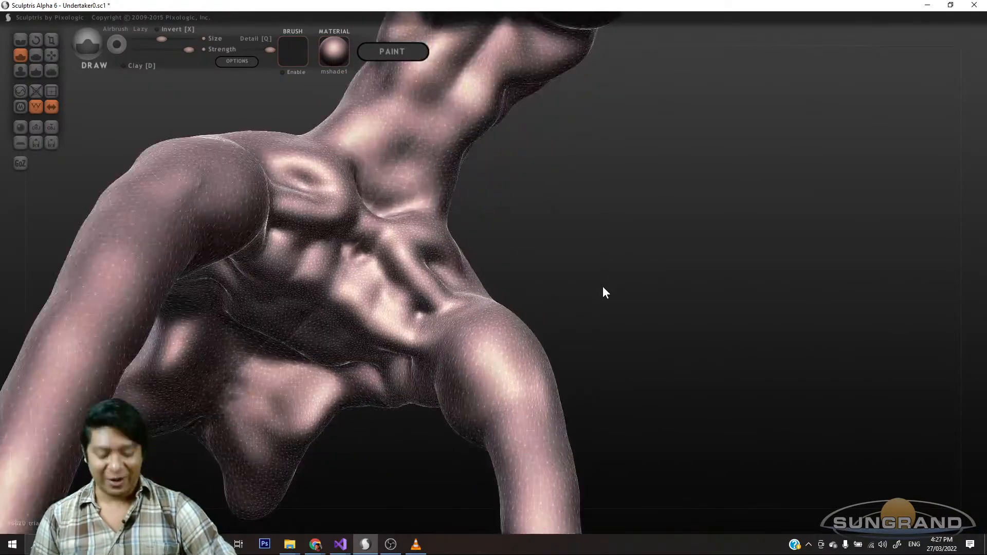
drag(600, 291, 666, 306)
scroll(631, 267, up, 2)
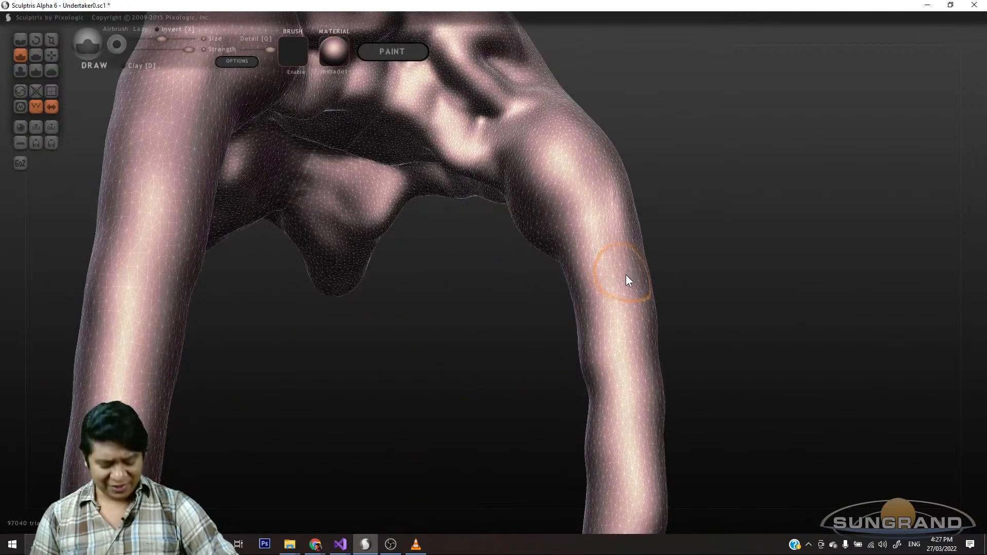
drag(651, 229, 611, 295)
scroll(634, 333, up, 3)
scroll(631, 334, down, 2)
scroll(630, 334, down, 3)
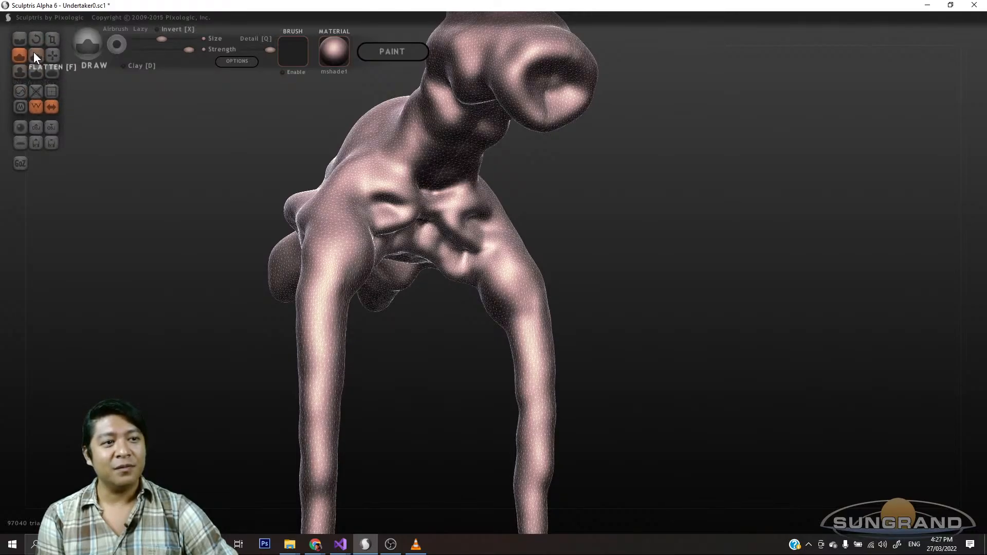
- Simplify the mesh on the front of the chest and its muscle folds with the Reduce brush
click(20, 91)
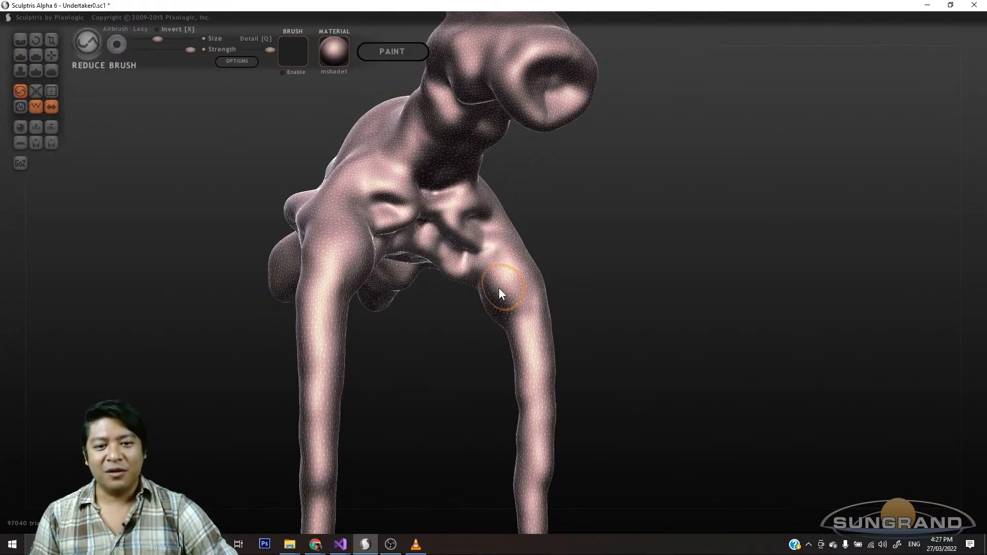
drag(540, 245, 625, 237)
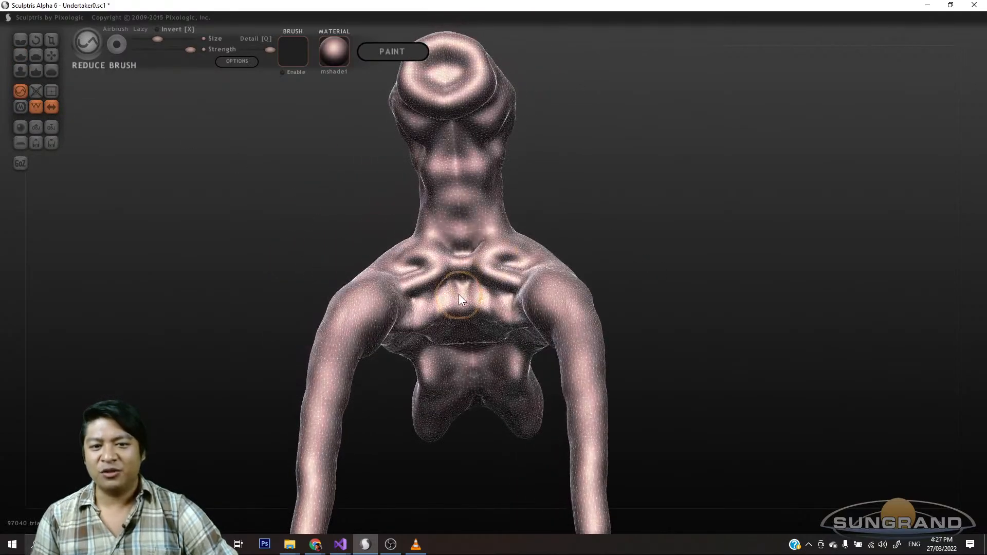
mouse_move(477, 280)
mouse_down()
mouse_move(492, 307)
mouse_move(503, 300)
mouse_move(499, 233)
mouse_up()
mouse_move(634, 262)
mouse_down()
mouse_move(559, 285)
mouse_move(527, 259)
mouse_move(514, 293)
mouse_up()
drag(505, 353, 530, 289)
mouse_move(422, 341)
mouse_down()
mouse_move(451, 362)
mouse_move(453, 352)
mouse_up()
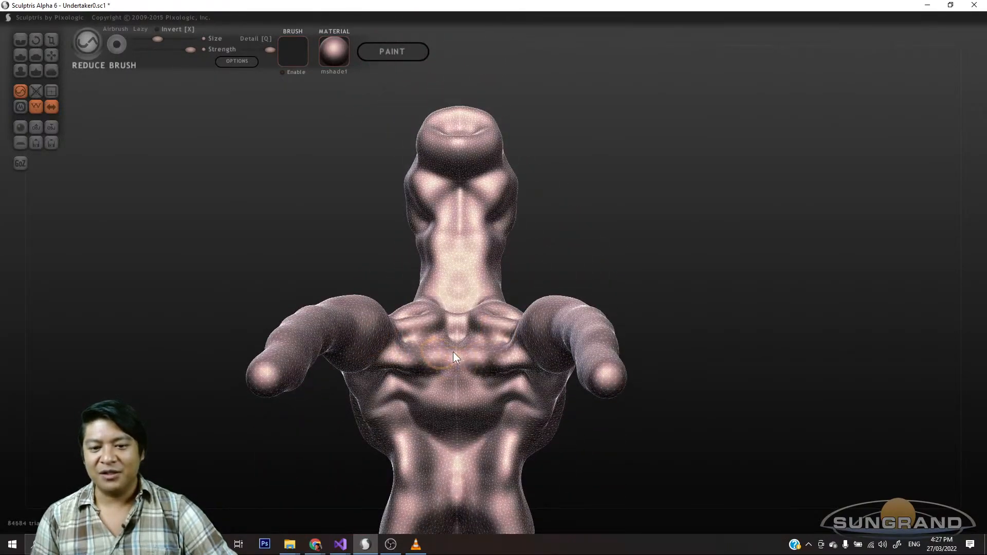
- Continue with the Reduce brush over the lower ribcage and belly to thin out the mesh there
mouse_move(528, 381)
mouse_down()
mouse_move(477, 386)
mouse_move(455, 412)
mouse_move(526, 384)
mouse_move(504, 385)
mouse_move(509, 368)
mouse_move(508, 452)
mouse_up()
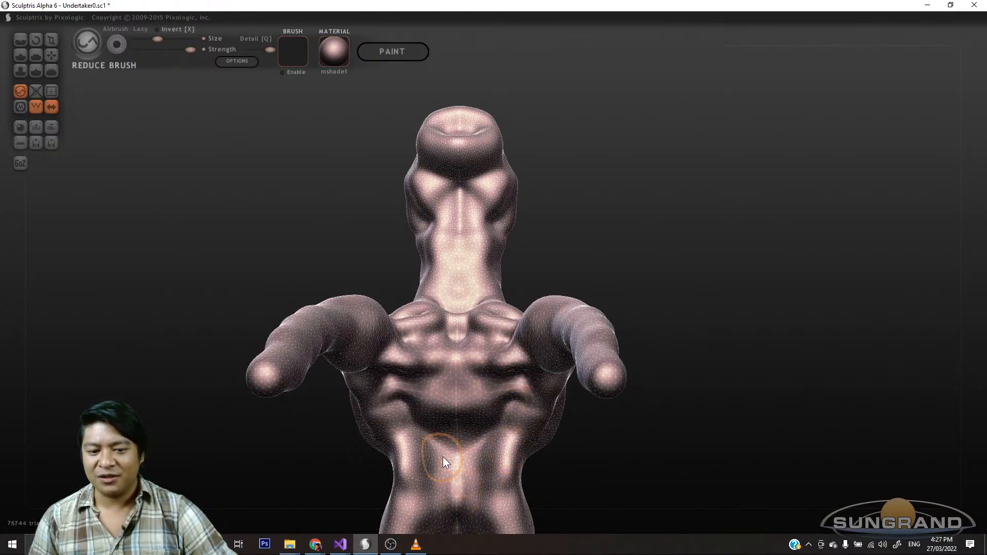
drag(442, 457, 512, 496)
mouse_move(512, 496)
right_down()
mouse_move(470, 494)
mouse_move(545, 447)
right_up()
mouse_move(545, 447)
mouse_down()
mouse_move(578, 434)
mouse_move(553, 325)
mouse_up()
mouse_move(684, 257)
mouse_down()
mouse_move(705, 344)
mouse_move(668, 356)
mouse_up()
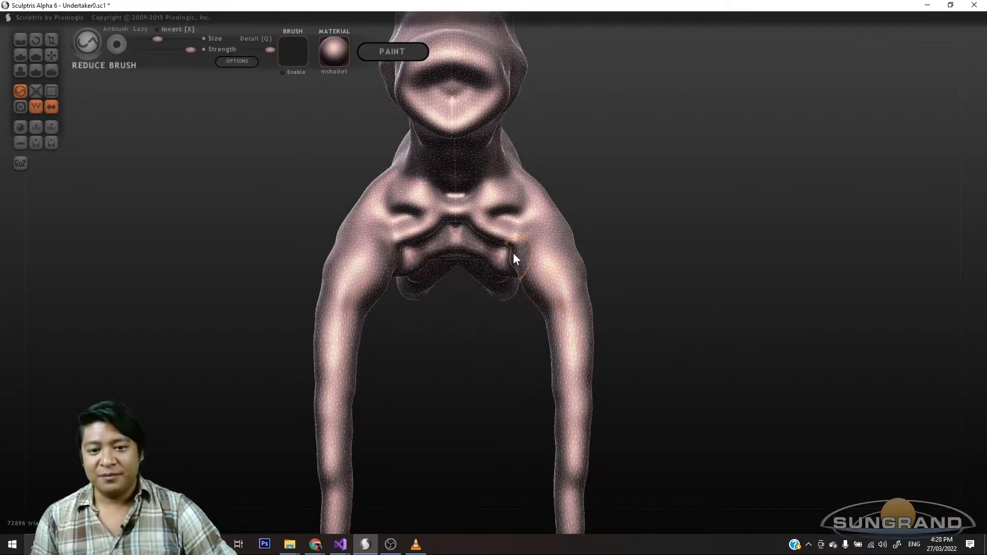
- Try simplifying the mesh on the shoulders and upper forelegs with the Reduce brush, then undo the last strokes
drag(532, 245, 604, 265)
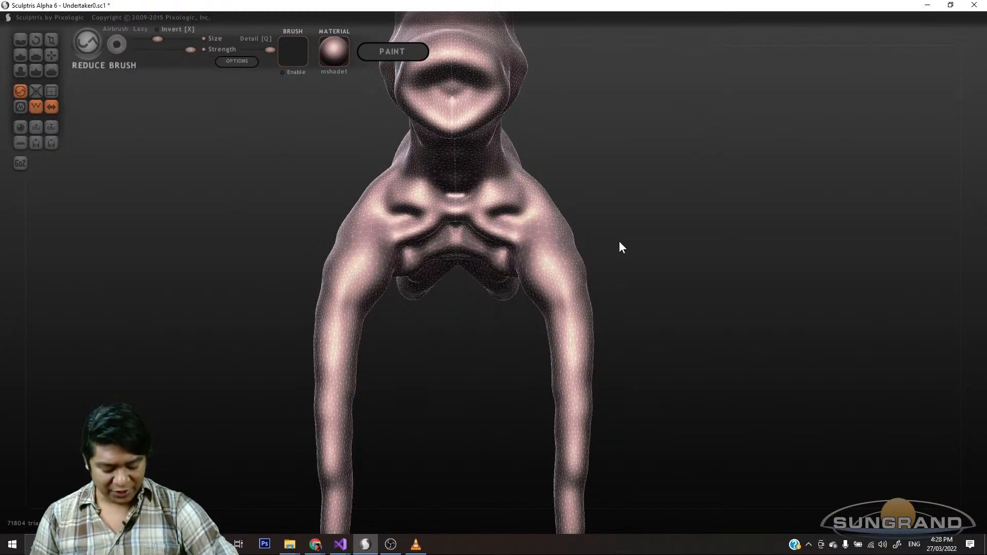
mouse_move(558, 313)
mouse_down()
mouse_move(603, 305)
mouse_move(553, 292)
mouse_move(584, 294)
mouse_move(575, 333)
mouse_up()
drag(644, 289, 656, 305)
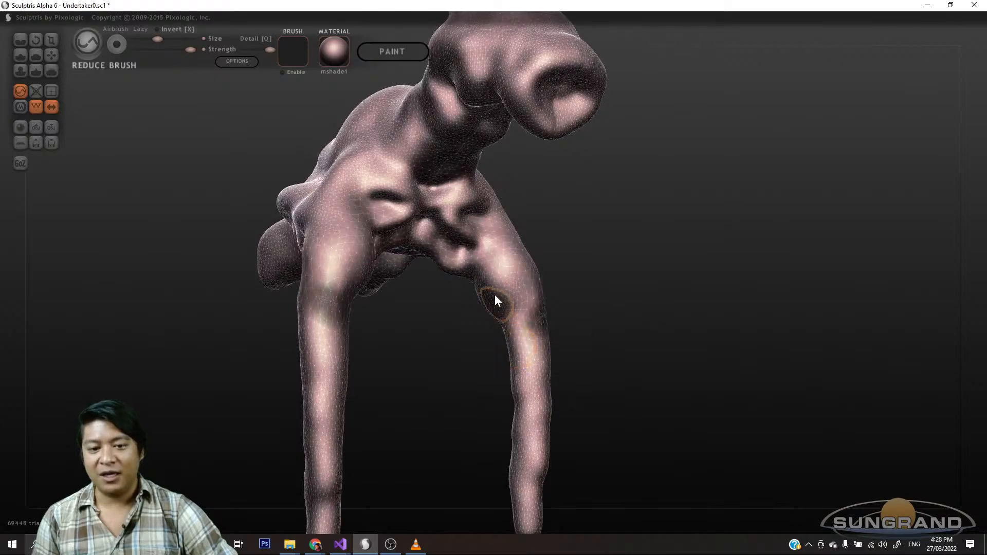
drag(325, 273, 333, 304)
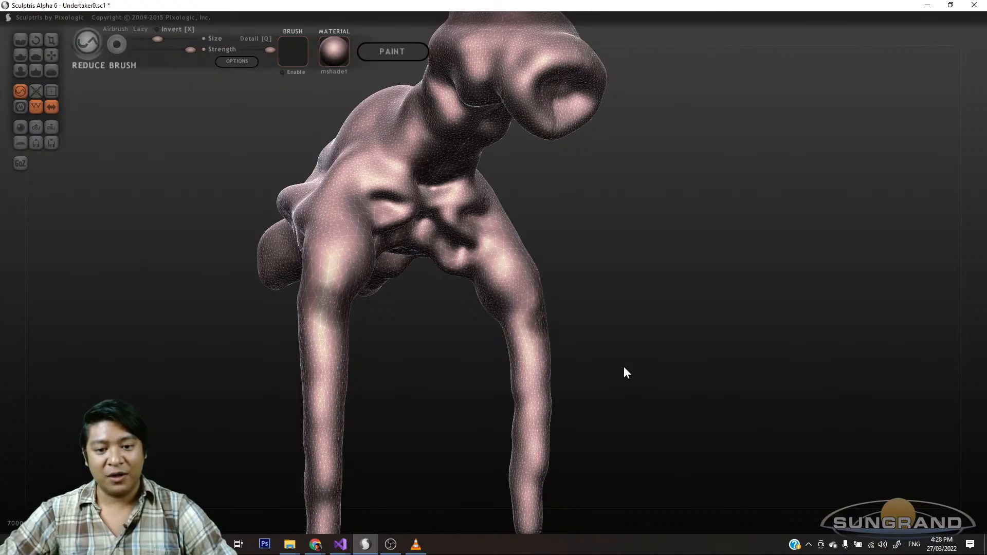
key(ctrl+z)
key(ctrl+z)
key(ctrl+z)
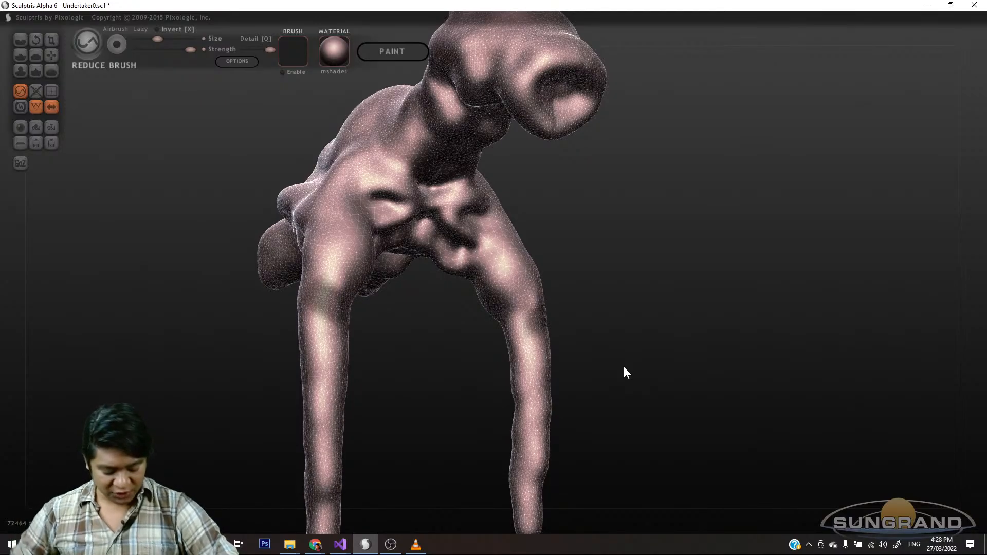
- Pull the bulging upper forelegs inward toward the chest with the Grab brush
mouse_move(652, 311)
shift+mouse_down()
mouse_move(575, 313)
mouse_move(636, 297)
mouse_move(655, 311)
mouse_move(562, 315)
mouse_move(592, 322)
mouse_move(557, 330)
mouse_move(536, 368)
mouse_move(661, 340)
shift+mouse_up()
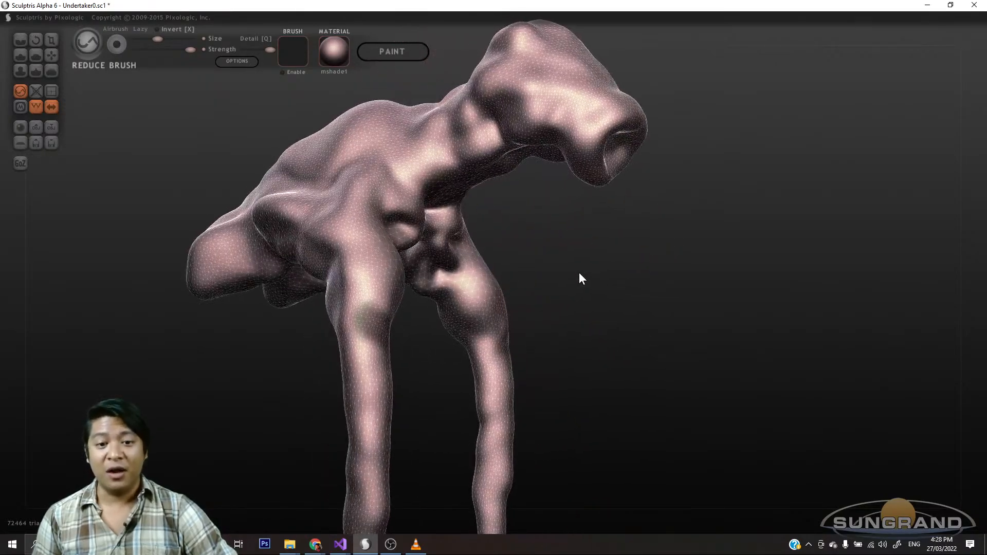
click(51, 55)
scroll(478, 294, down, 3)
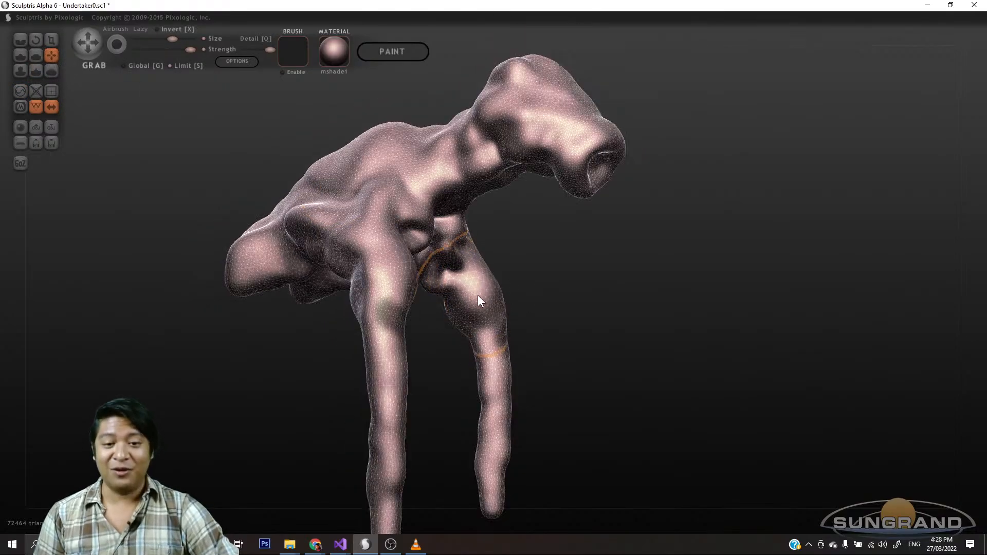
scroll(489, 301, up, 3)
drag(474, 307, 447, 299)
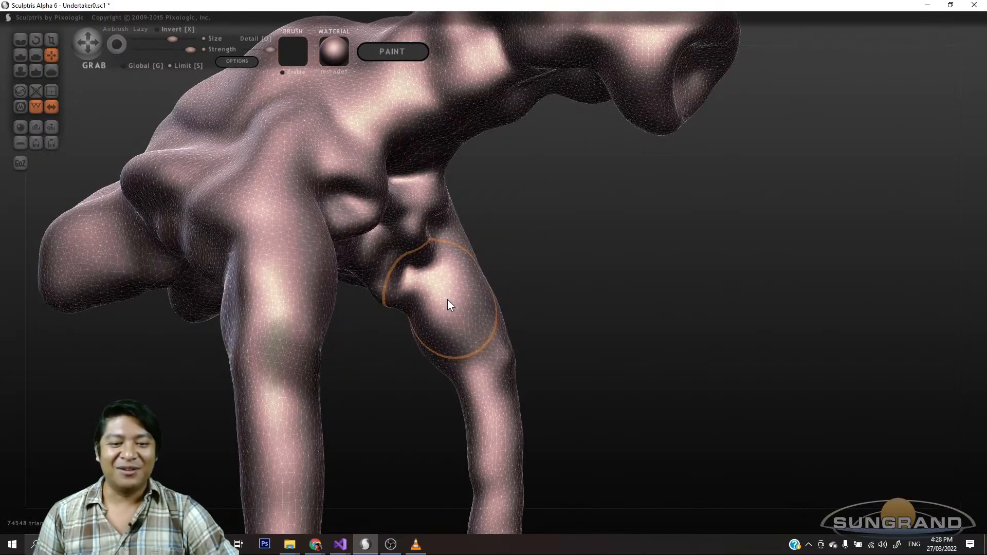
drag(668, 314, 425, 345)
scroll(485, 324, down, 5)
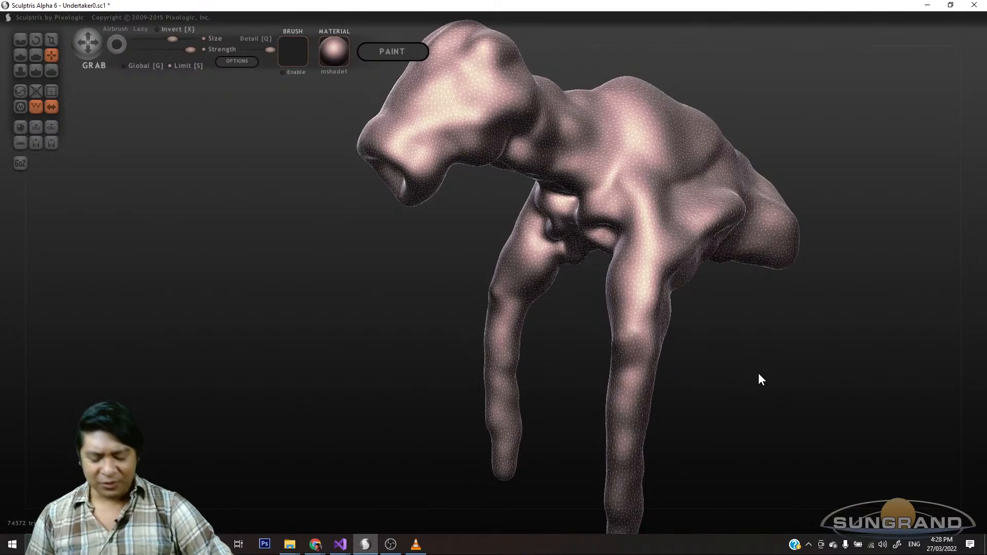
- Adjust the surface in the armpit behind the foreleg with the Grab brush
middle_drag(773, 338, 699, 387)
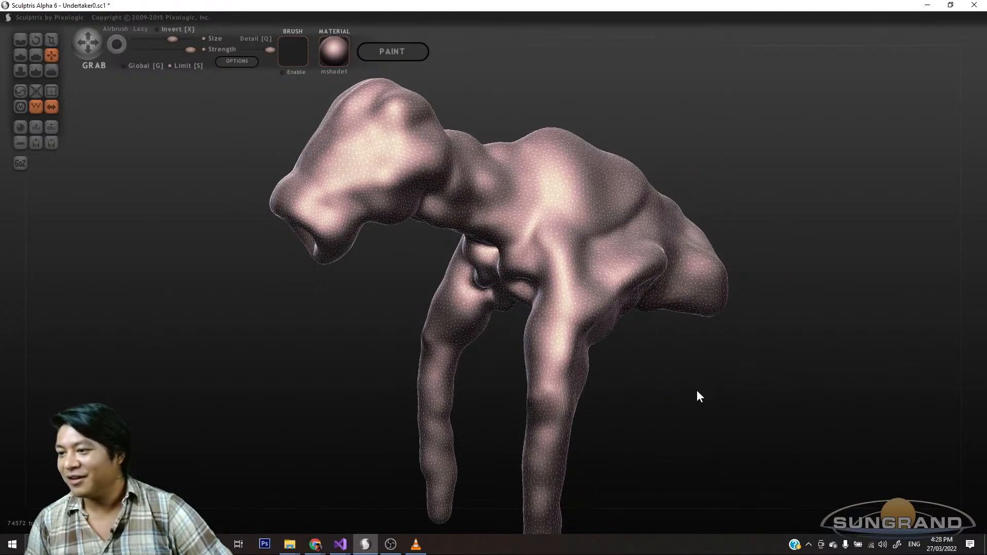
drag(686, 408, 663, 401)
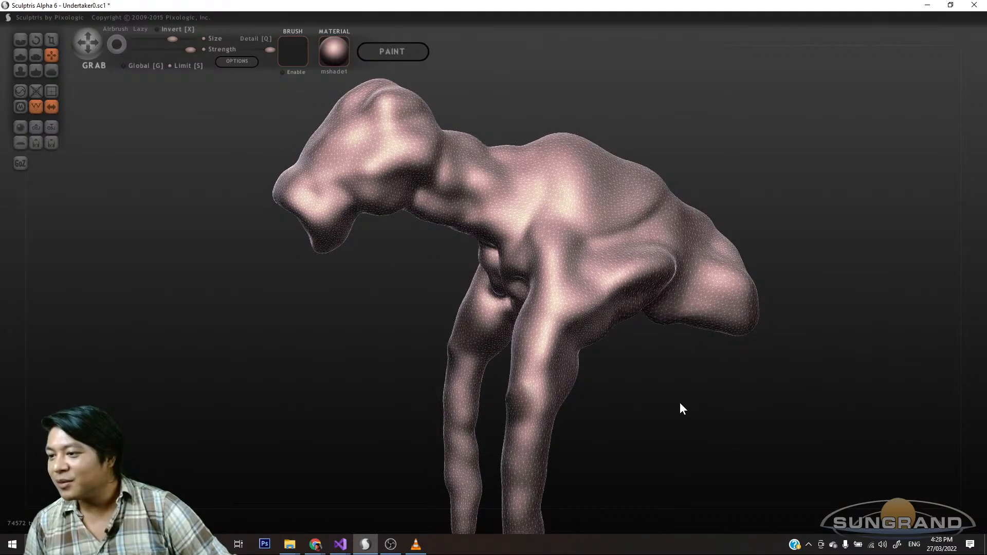
drag(690, 375, 619, 353)
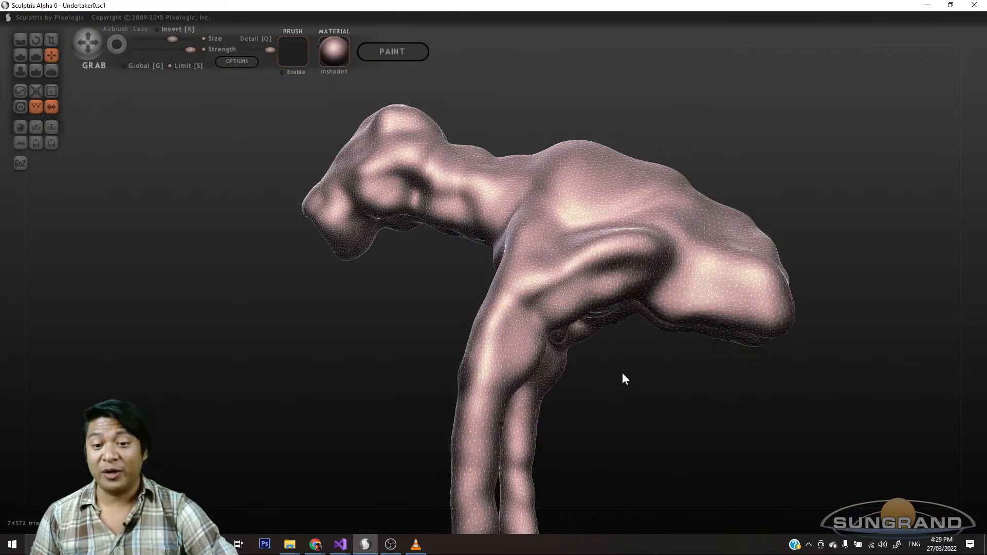
mouse_move(628, 402)
mouse_down()
mouse_move(537, 404)
mouse_move(544, 346)
mouse_move(521, 375)
mouse_move(557, 292)
mouse_move(613, 294)
mouse_move(584, 282)
mouse_up()
mouse_move(570, 329)
mouse_down()
mouse_move(586, 388)
mouse_move(567, 322)
mouse_up()
- Examine the whole creature from below, the side and the front to check its forelegs and torso proportions
click(21, 55)
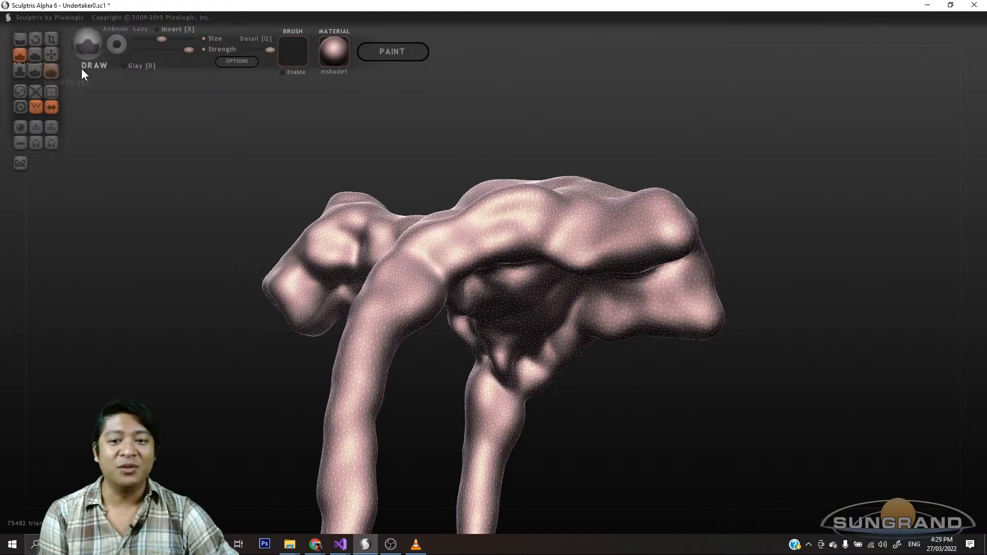
scroll(607, 236, up, 3)
scroll(607, 239, down, 6)
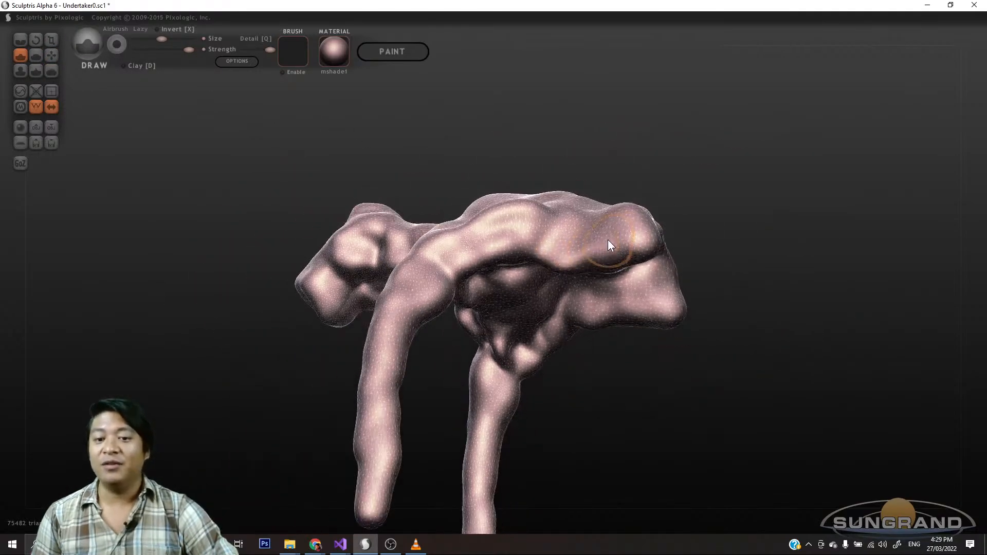
drag(641, 203, 575, 209)
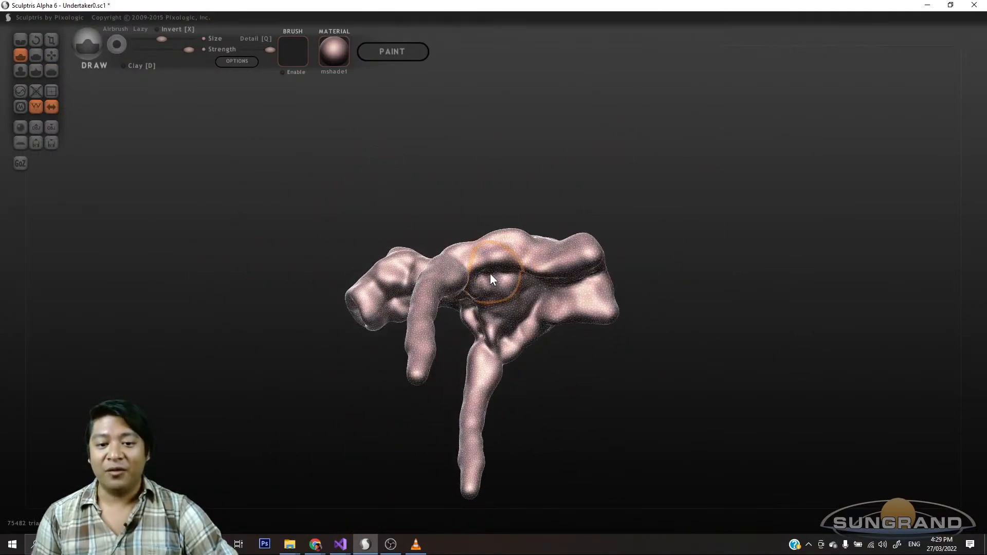
drag(618, 349, 577, 427)
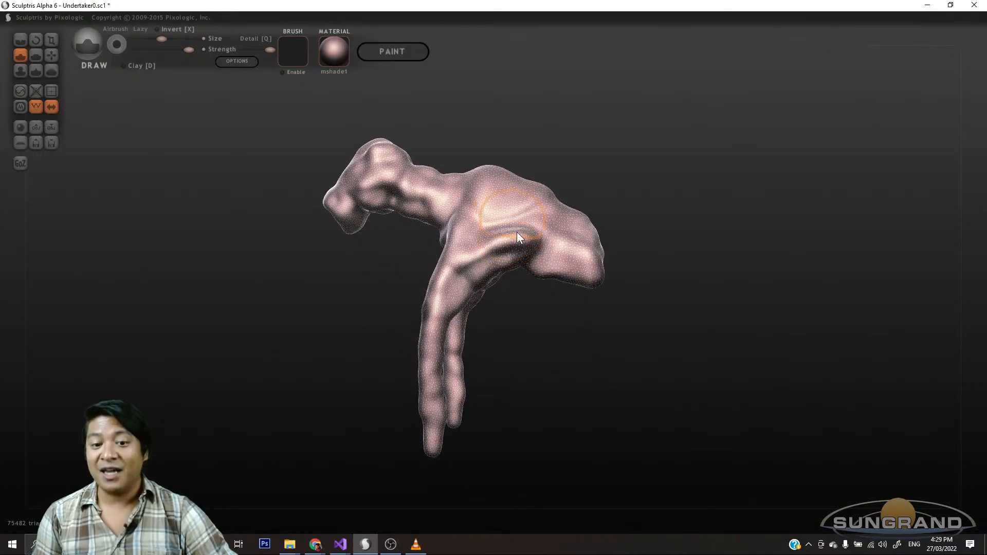
drag(517, 238, 606, 251)
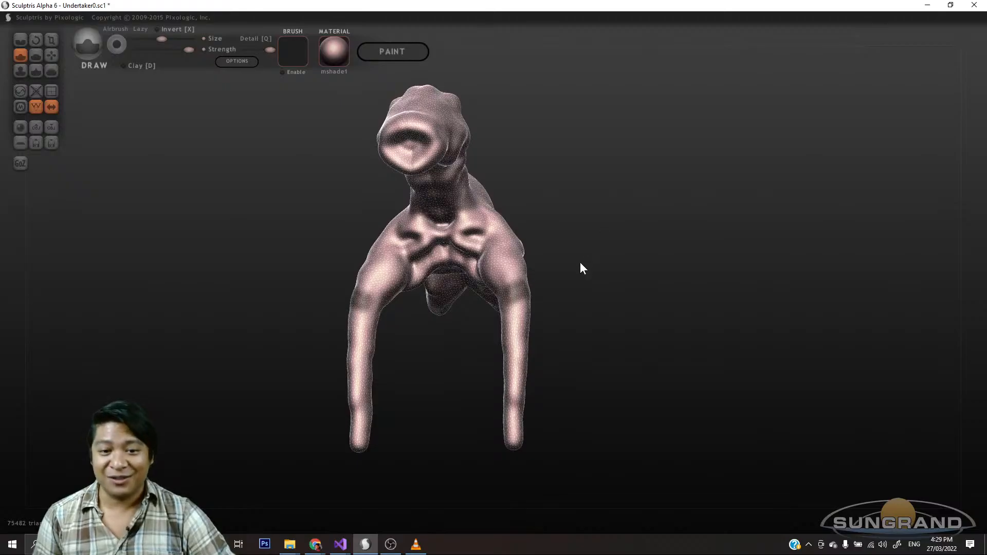
scroll(575, 266, up, 5)
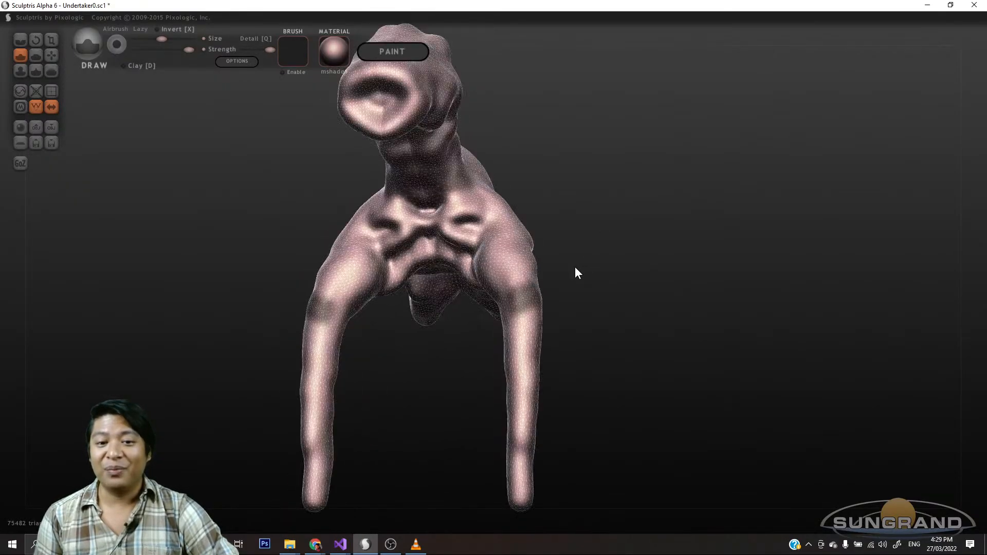
drag(624, 220, 653, 227)
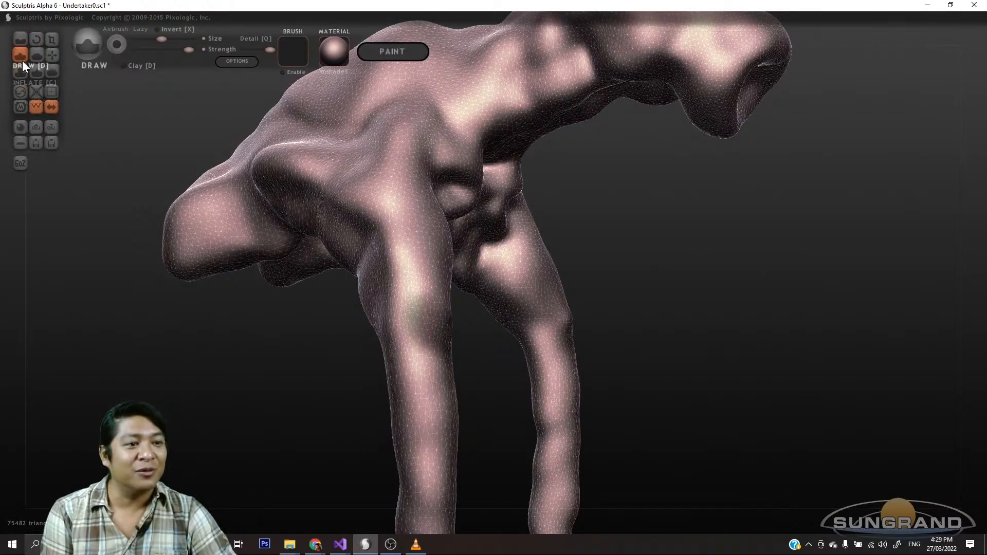
- Nudge the middle of the upper forelegs slightly inward above the elbows with the Grab brush
click(51, 55)
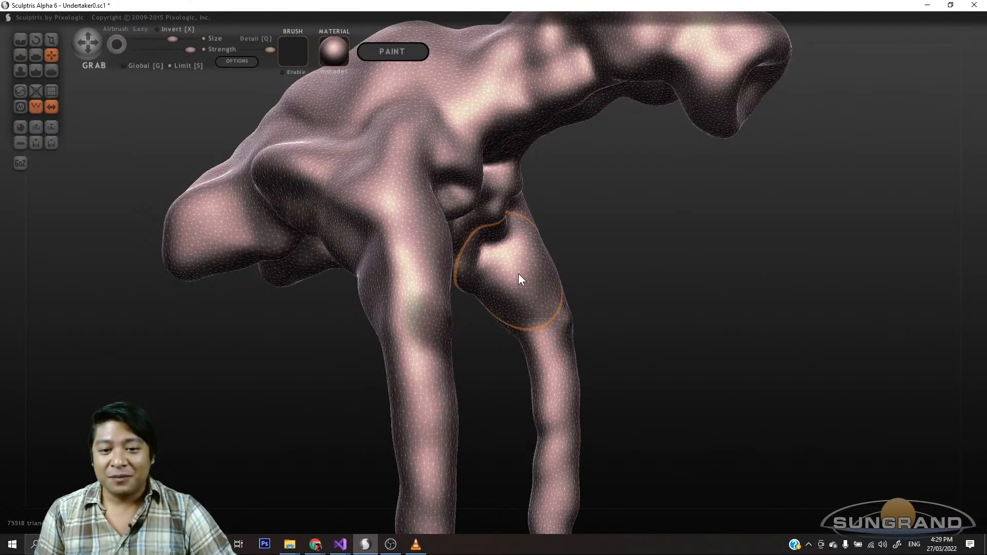
drag(517, 278, 513, 280)
mouse_move(696, 287)
mouse_down()
mouse_move(718, 341)
mouse_move(703, 341)
mouse_up()
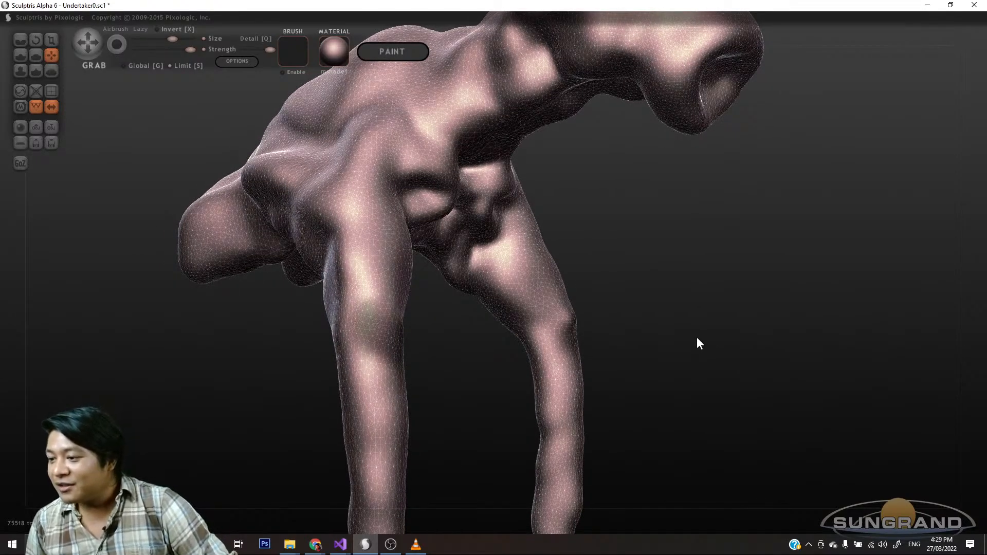
scroll(683, 344, down, 5)
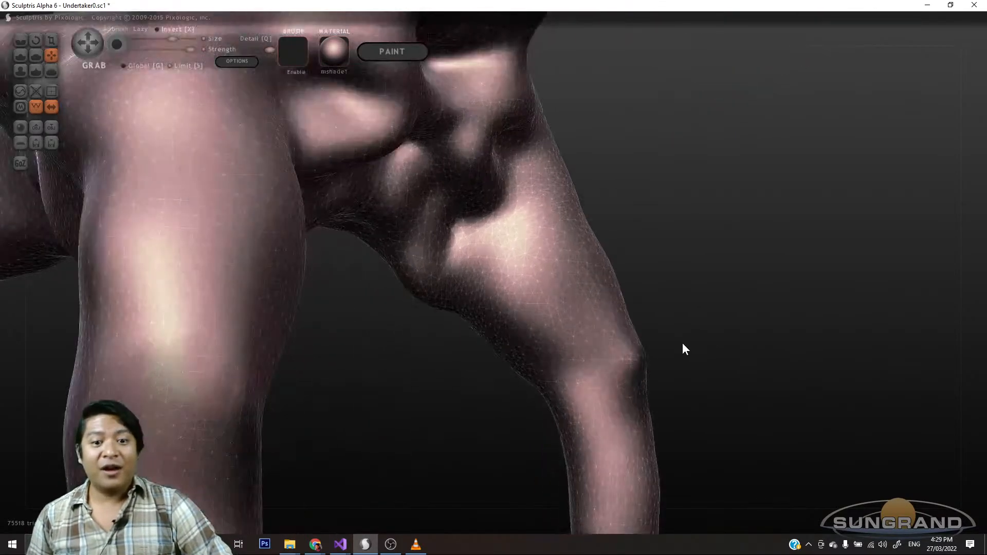
scroll(688, 333, up, 3)
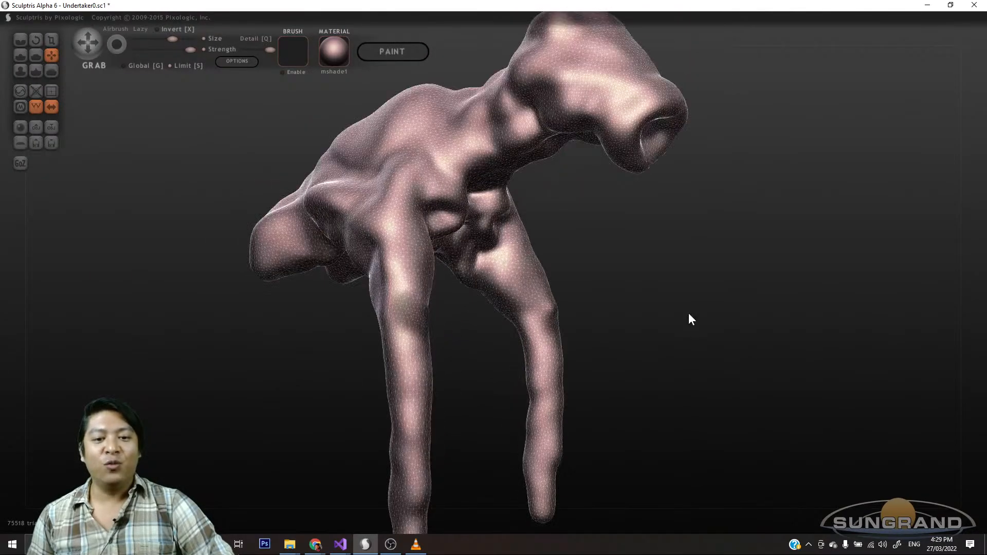
- Reshape the back of the upper foreleg around the elbow and armpit with the Grab brush
mouse_move(650, 237)
mouse_down()
mouse_move(620, 316)
mouse_move(626, 363)
mouse_up()
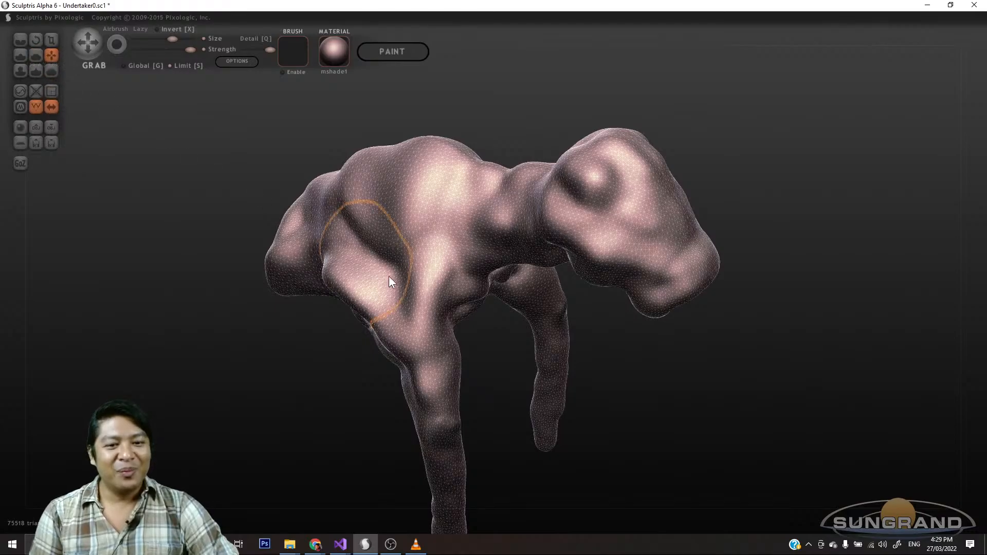
scroll(485, 335, up, 6)
drag(378, 406, 409, 421)
mouse_move(532, 473)
mouse_down()
mouse_move(489, 443)
mouse_move(438, 375)
mouse_move(470, 345)
mouse_move(478, 422)
mouse_move(402, 402)
mouse_up()
scroll(471, 419, down, 8)
scroll(476, 415, up, 5)
mouse_move(458, 426)
mouse_down()
mouse_move(438, 401)
mouse_move(452, 431)
mouse_up()
scroll(524, 448, down, 4)
- Adjust the hollow behind the shoulder, between the armpit and the flank, with the Grab brush
mouse_move(532, 443)
mouse_down()
mouse_move(544, 424)
mouse_move(560, 417)
mouse_move(564, 431)
mouse_up()
mouse_move(581, 468)
mouse_down()
mouse_move(590, 485)
mouse_move(637, 493)
mouse_move(582, 374)
mouse_move(627, 346)
mouse_move(619, 346)
mouse_move(658, 346)
mouse_move(501, 352)
mouse_move(507, 364)
mouse_up()
drag(652, 405, 536, 418)
mouse_move(482, 439)
alt+mouse_down()
mouse_move(467, 368)
mouse_move(475, 359)
mouse_move(424, 348)
mouse_move(433, 352)
alt+mouse_up()
scroll(464, 374, up, 1)
scroll(464, 379, down, 2)
scroll(463, 379, up, 2)
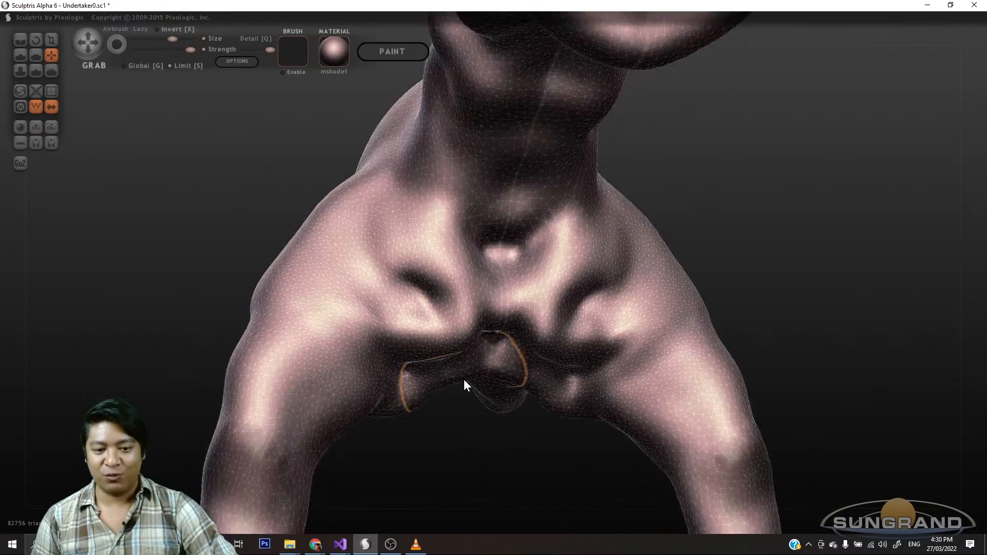
scroll(464, 379, down, 2)
mouse_move(461, 384)
mouse_down()
mouse_move(494, 410)
mouse_move(659, 411)
mouse_move(709, 375)
mouse_move(703, 397)
mouse_move(804, 391)
mouse_move(678, 387)
mouse_move(722, 355)
mouse_up()
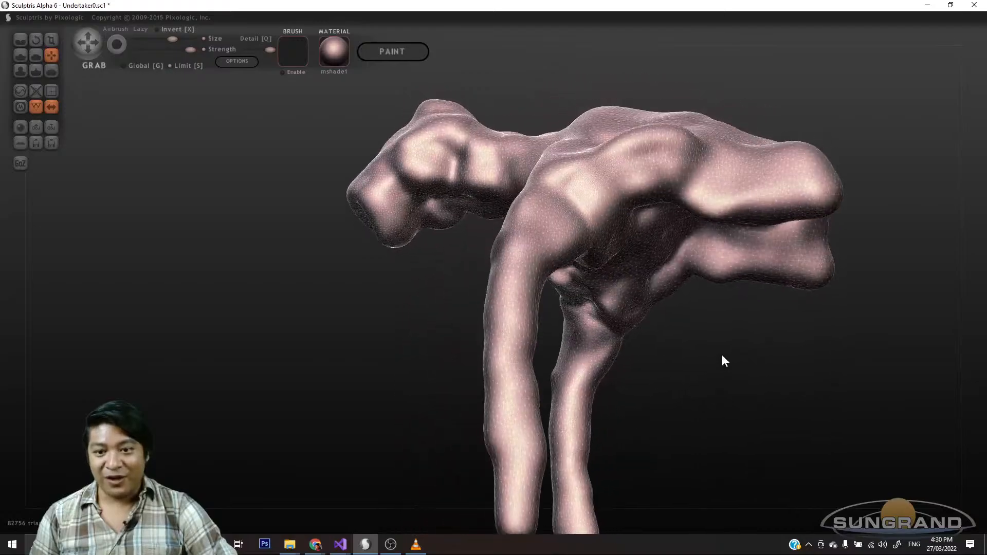
drag(653, 209, 656, 226)
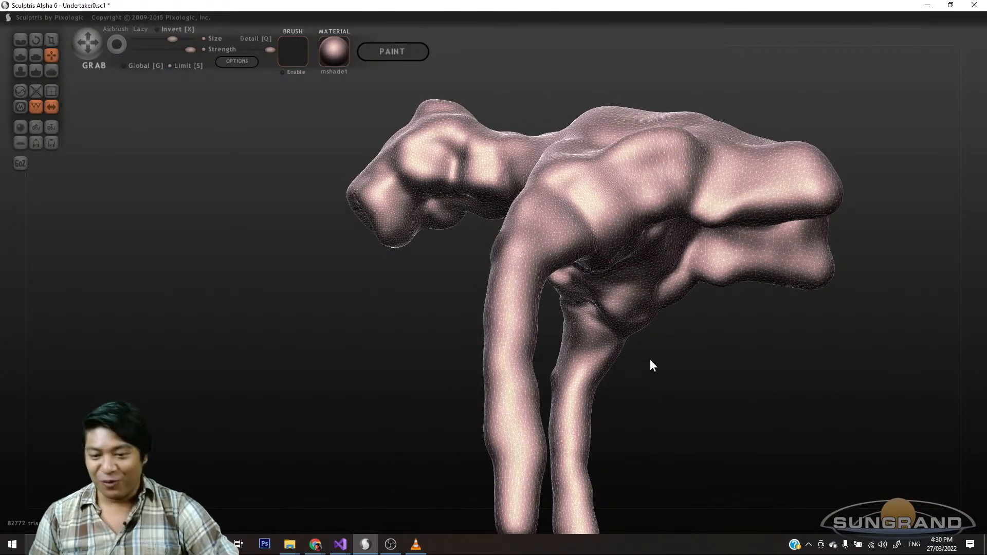
- Examine the forelegs from the back, the front and below to check their length and shape
alt+drag(663, 359, 625, 322)
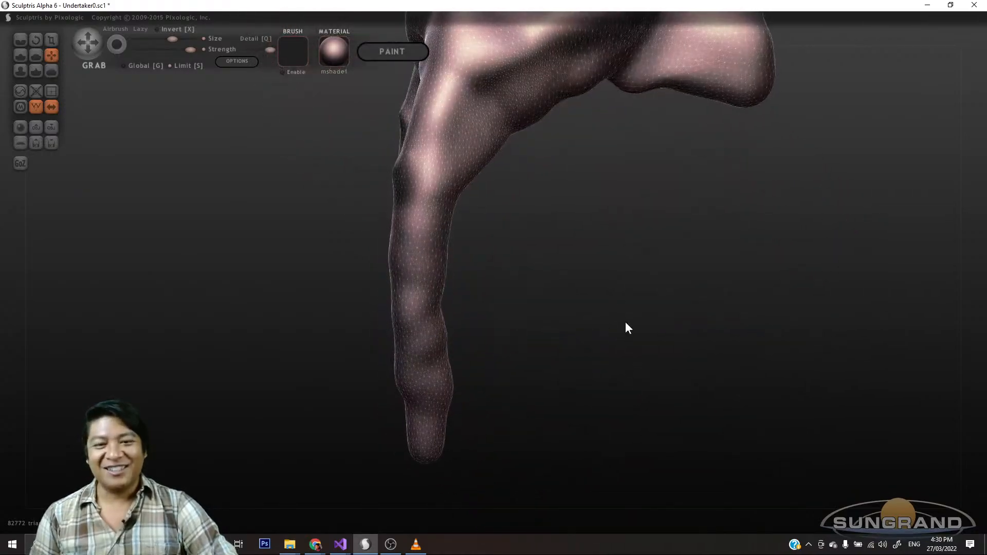
drag(594, 263, 643, 306)
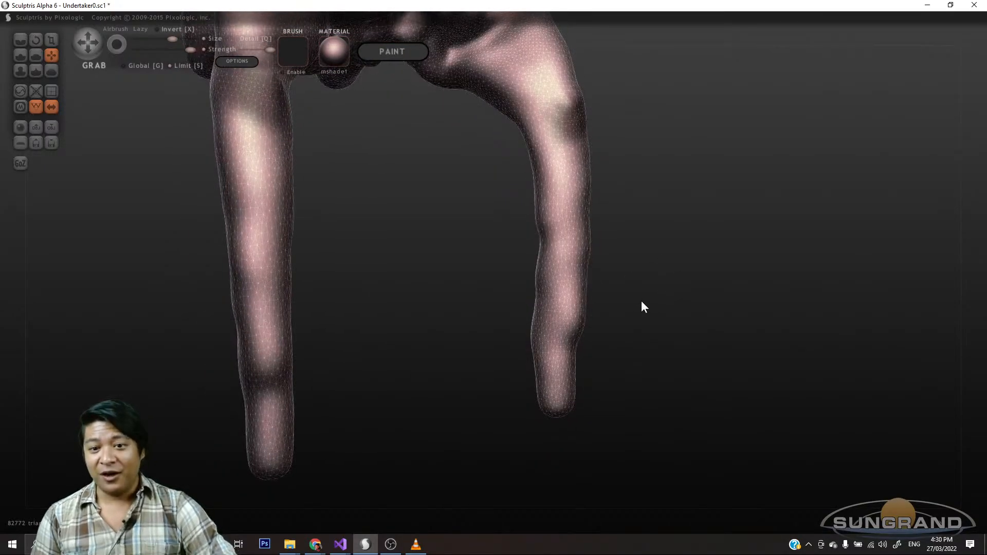
scroll(636, 304, up, 3)
scroll(635, 306, down, 4)
drag(452, 353, 520, 340)
drag(602, 374, 663, 315)
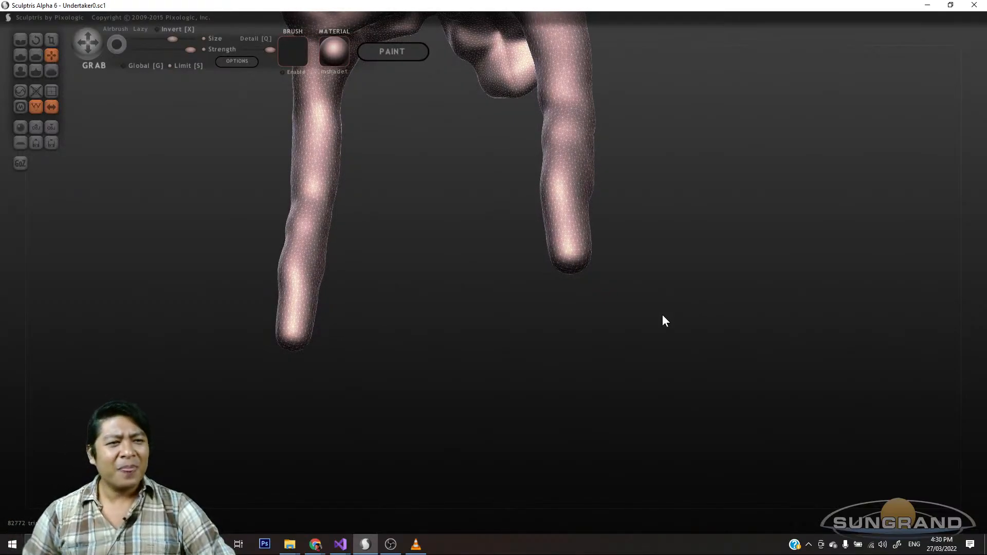
- Build up the two hip lobes at the rear of the torso with the Draw brush
click(24, 55)
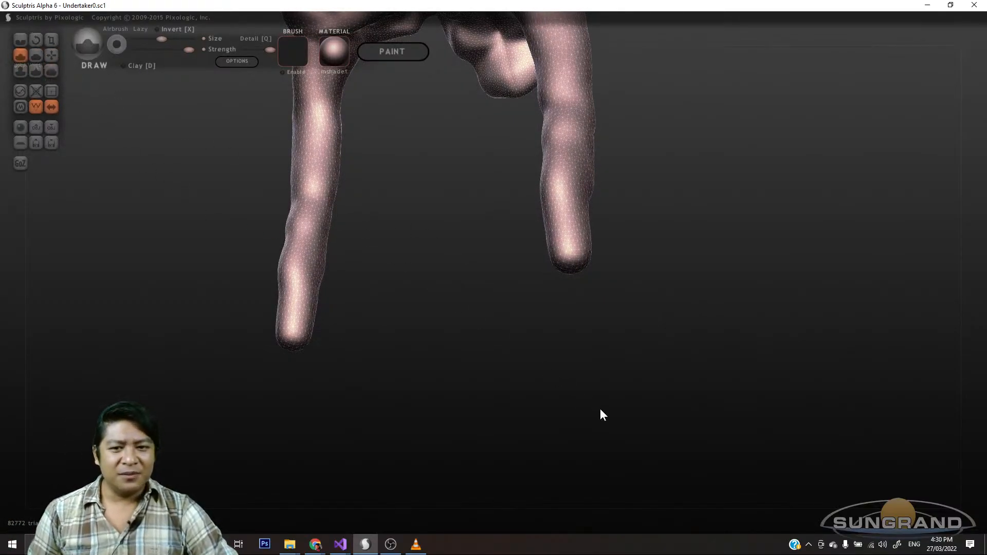
mouse_move(600, 408)
mouse_down()
mouse_move(572, 403)
mouse_move(535, 252)
mouse_move(540, 301)
mouse_move(540, 234)
mouse_move(523, 252)
mouse_move(530, 271)
mouse_move(513, 227)
mouse_move(517, 246)
mouse_move(485, 283)
mouse_up()
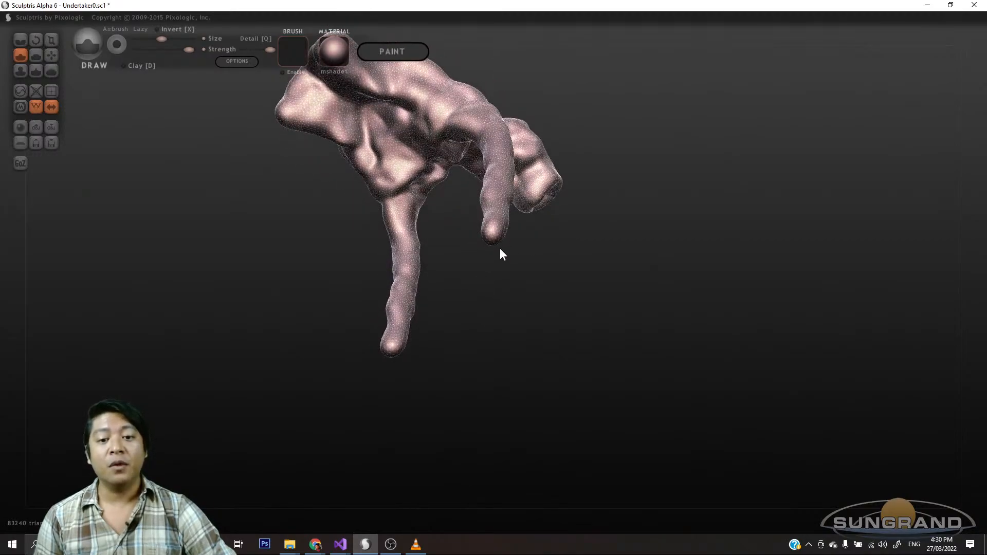
drag(500, 248, 477, 281)
drag(480, 232, 474, 246)
scroll(521, 239, down, 3)
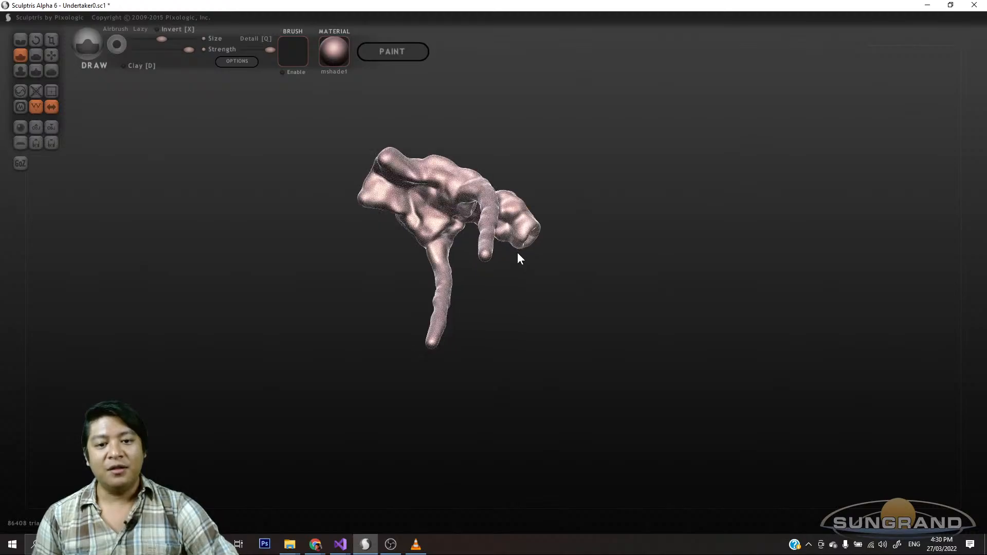
- Round out the rear ends of the hip lobes with further Draw brush strokes
drag(510, 291, 557, 309)
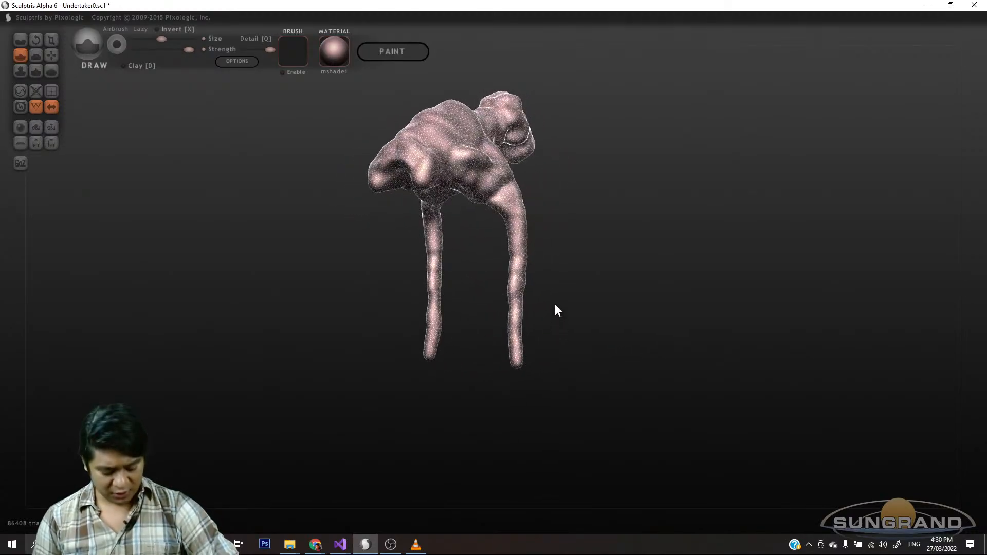
drag(562, 238, 689, 269)
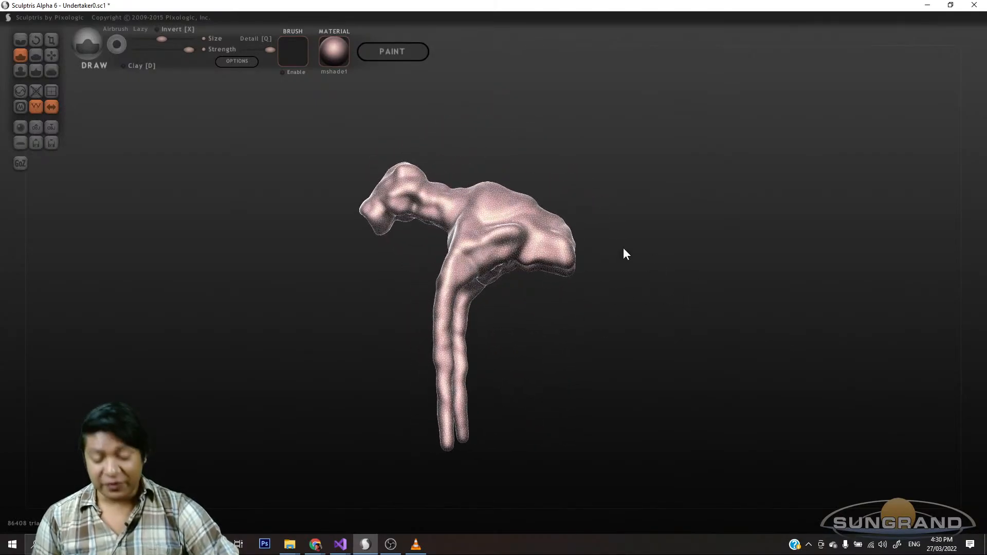
alt+drag(623, 248, 588, 264)
scroll(574, 285, up, 4)
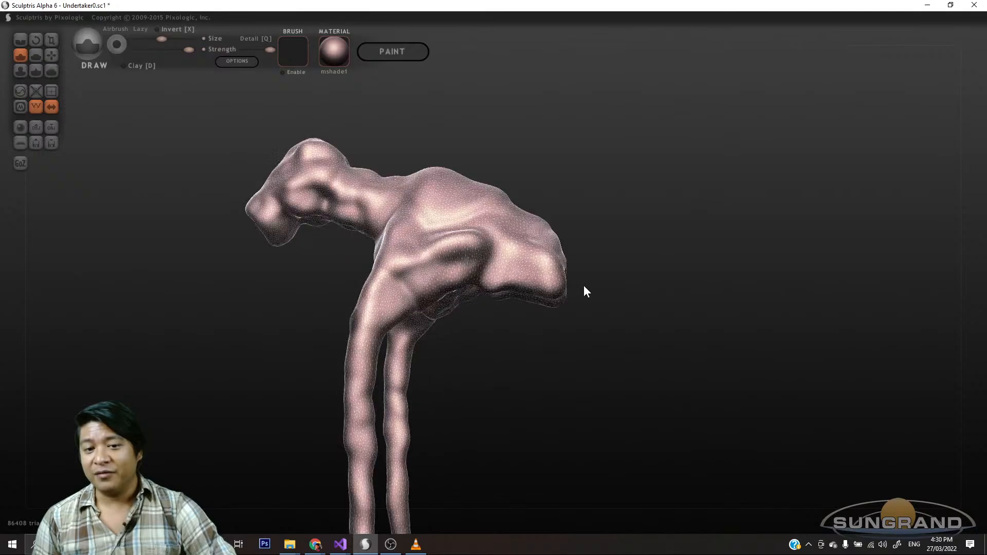
mouse_move(583, 286)
mouse_down()
mouse_move(551, 304)
mouse_move(530, 301)
mouse_up()
drag(473, 234, 480, 248)
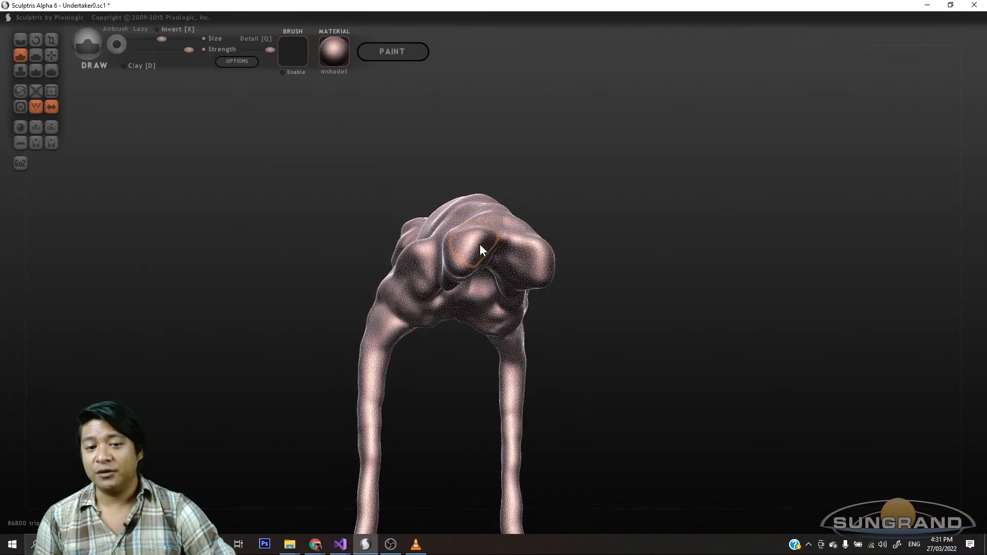
scroll(502, 257, down, 3)
drag(563, 222, 467, 258)
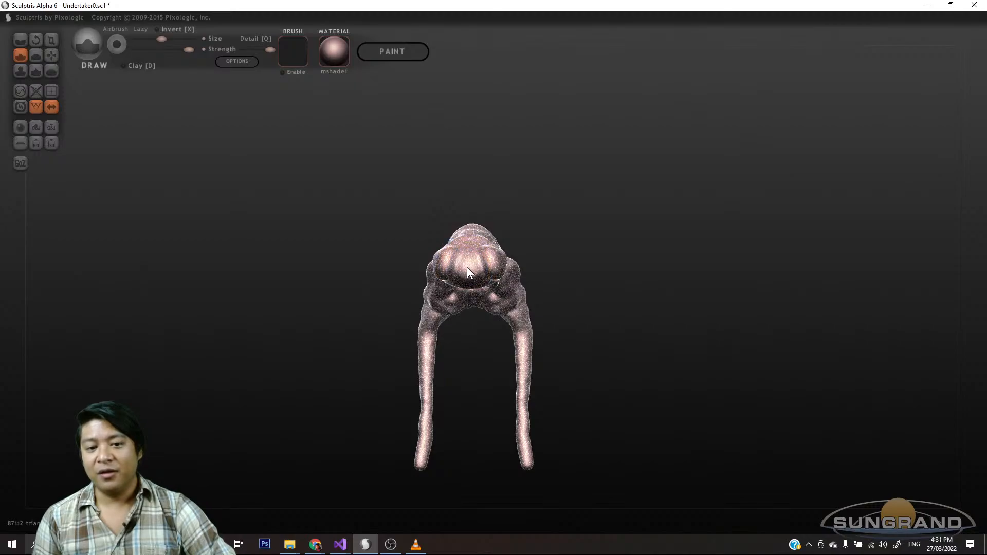
- Examine the hindquarters and the creature's overall proportions from behind, above, below and the side
mouse_move(577, 264)
mouse_down()
mouse_move(584, 214)
mouse_move(573, 222)
mouse_move(632, 293)
mouse_move(680, 252)
mouse_move(566, 287)
mouse_move(603, 274)
mouse_move(475, 290)
mouse_up()
scroll(470, 291, down, 2)
scroll(469, 293, up, 3)
scroll(457, 296, down, 4)
scroll(452, 288, up, 6)
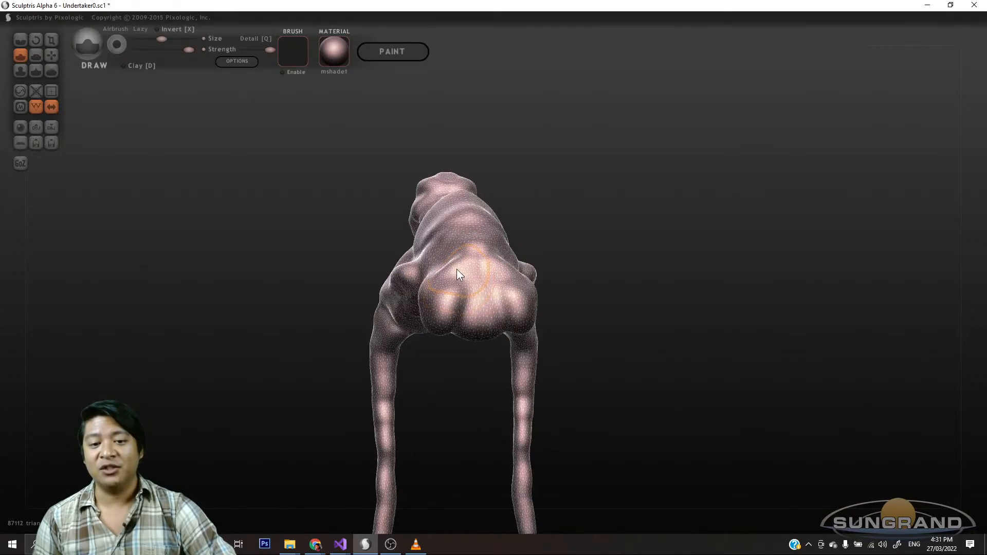
scroll(450, 310, up, 3)
scroll(425, 324, down, 5)
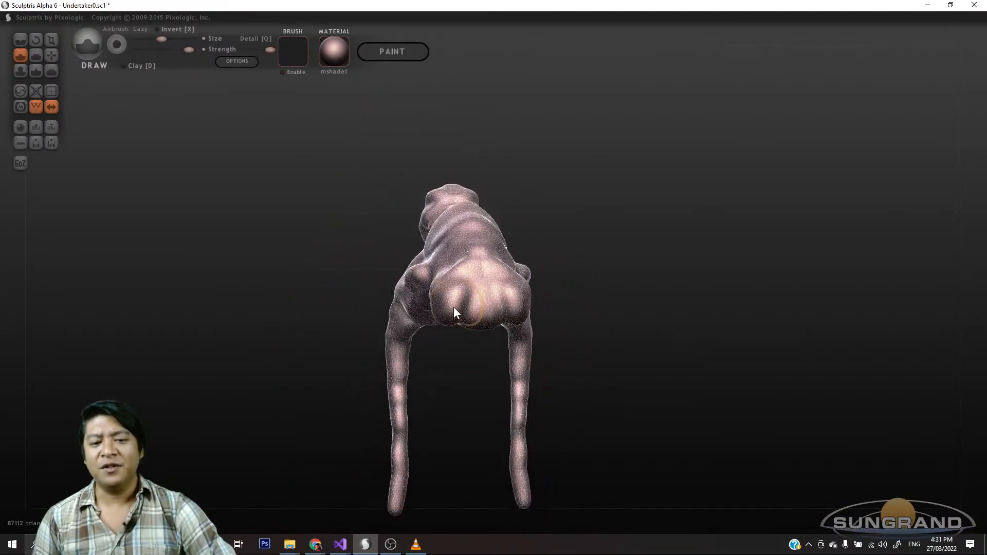
scroll(453, 307, up, 4)
scroll(453, 307, down, 1)
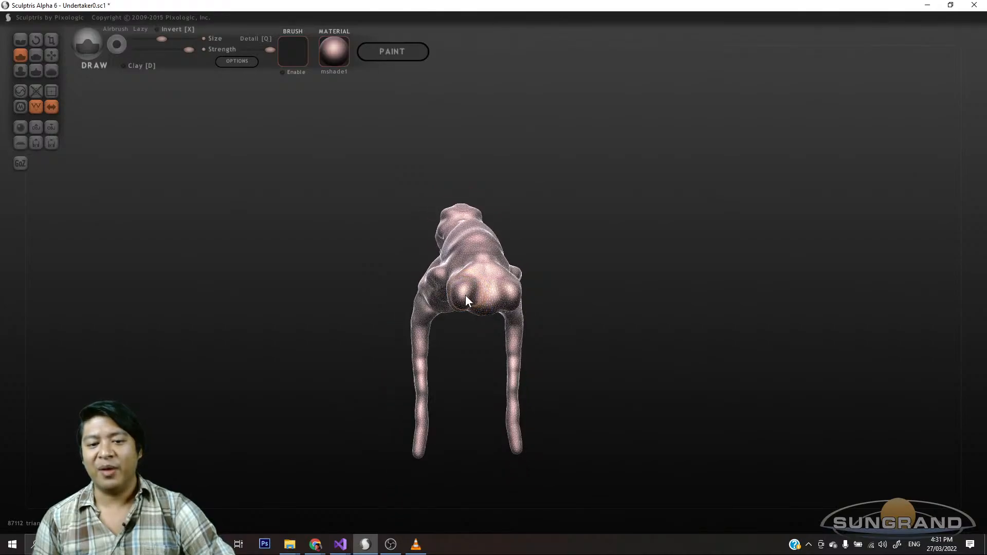
scroll(566, 313, down, 3)
drag(597, 317, 585, 239)
scroll(479, 271, down, 3)
scroll(477, 271, up, 3)
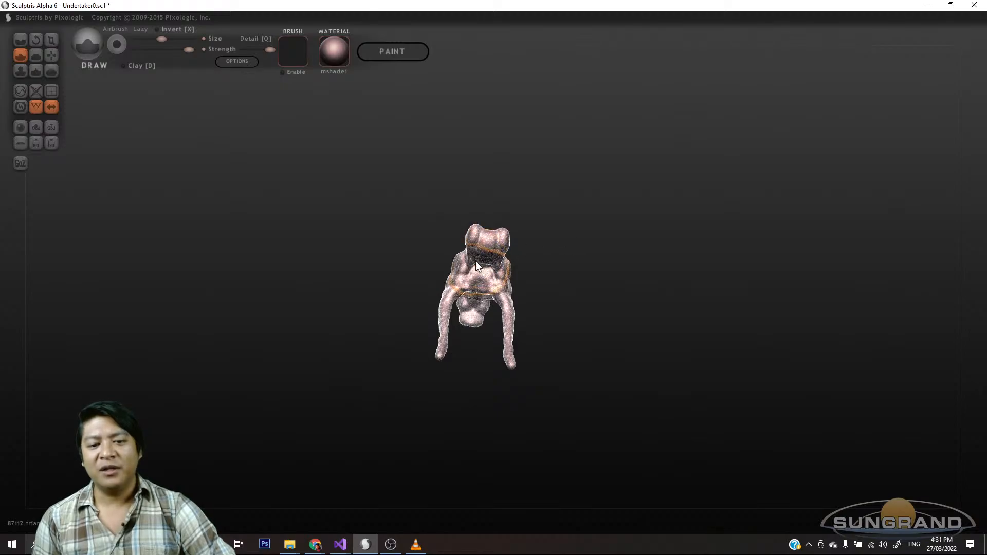
drag(535, 260, 619, 286)
scroll(575, 303, up, 3)
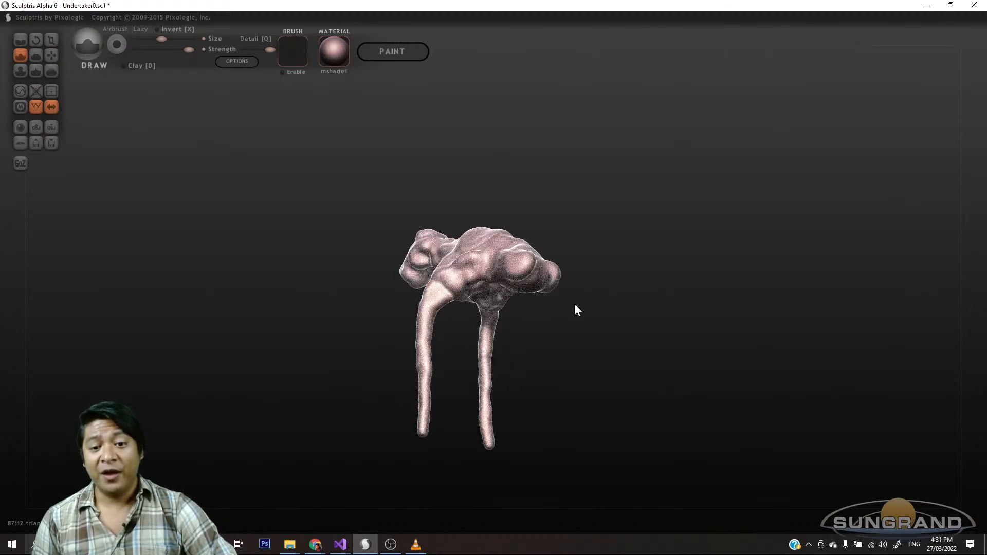
drag(555, 337, 595, 339)
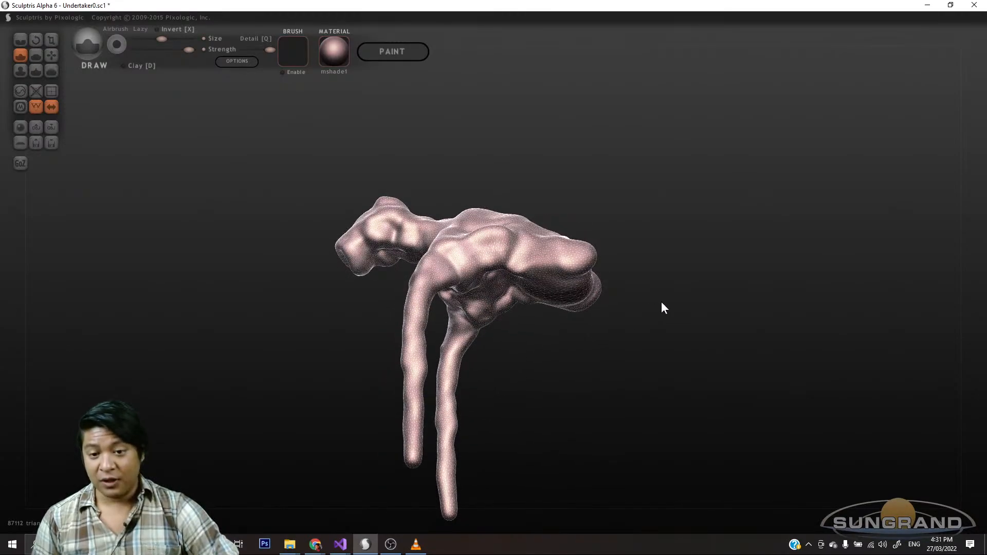
- Grow short hind leg stubs downward from the hip lobes with the Draw brush
mouse_move(663, 307)
mouse_down()
mouse_move(596, 317)
mouse_move(569, 266)
mouse_move(536, 265)
mouse_move(546, 250)
mouse_up()
drag(647, 247, 611, 324)
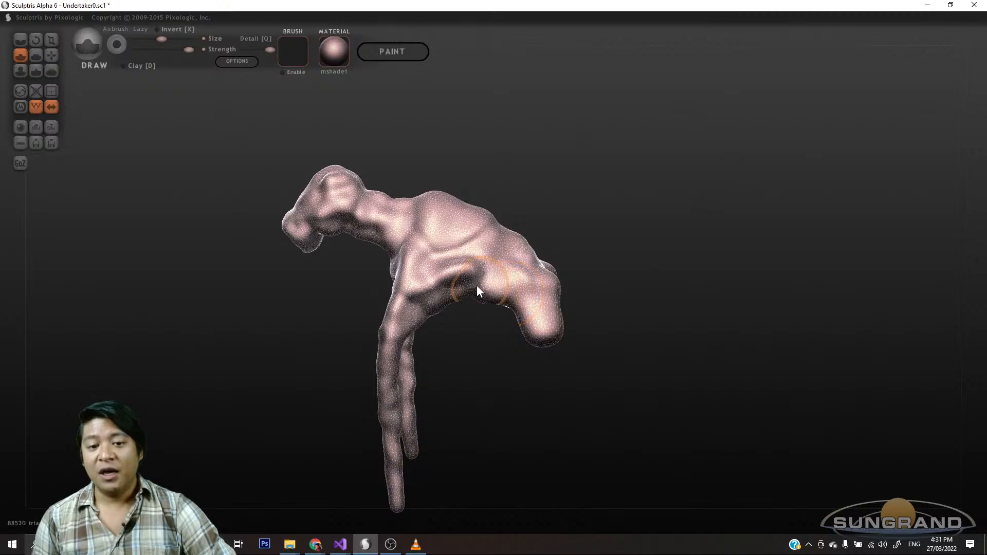
mouse_move(482, 356)
mouse_down()
mouse_move(464, 265)
mouse_move(433, 270)
mouse_move(478, 302)
mouse_move(457, 276)
mouse_move(468, 279)
mouse_up()
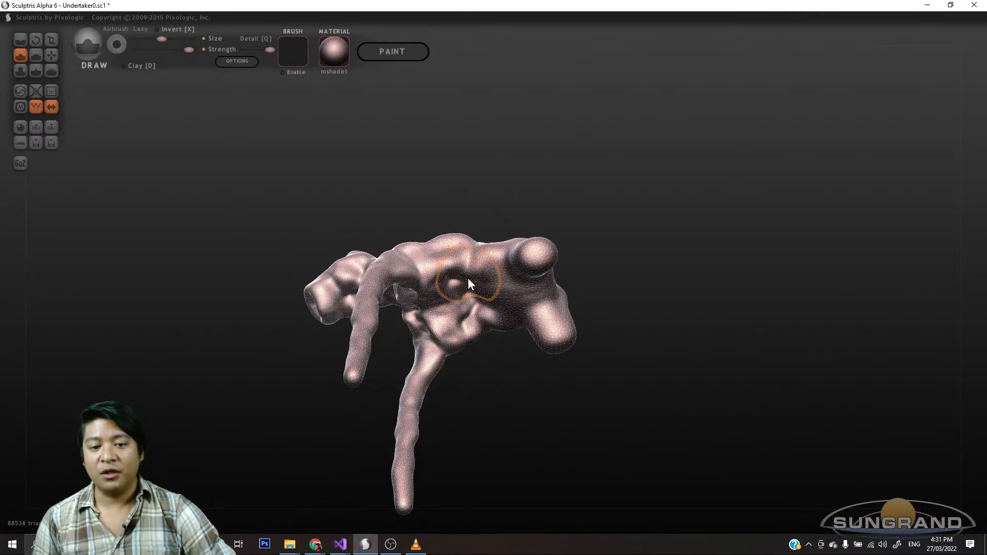
drag(480, 399, 453, 317)
scroll(451, 313, down, 3)
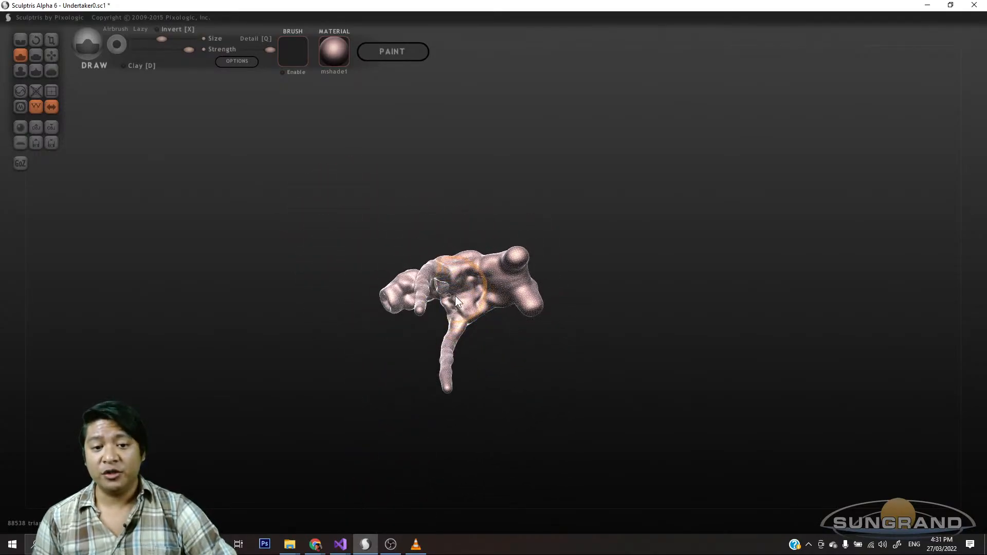
drag(480, 316, 542, 368)
scroll(499, 385, up, 4)
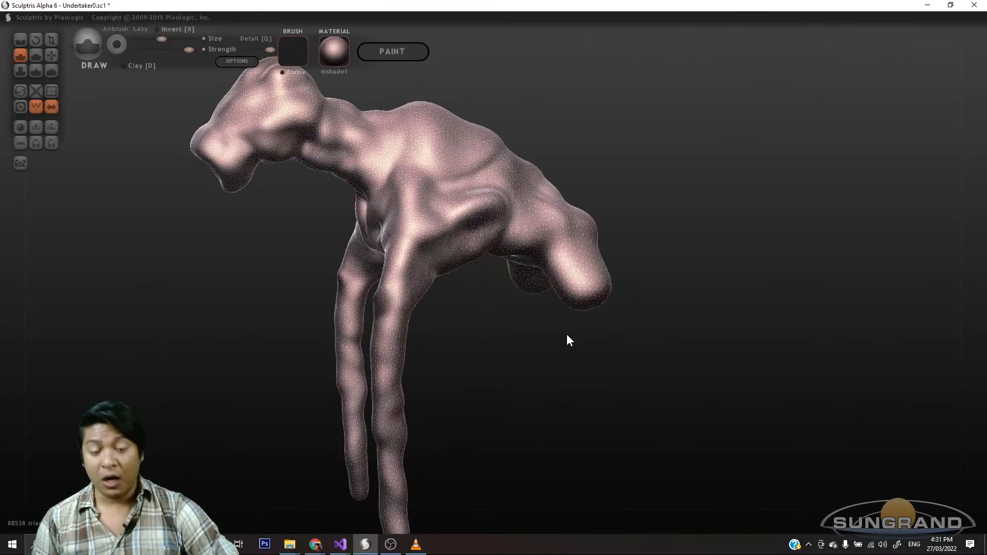
- Thicken the inner and front sides of the hind leg stubs with the Draw brush
mouse_move(568, 335)
mouse_down()
mouse_move(500, 397)
mouse_move(504, 360)
mouse_move(613, 334)
mouse_move(495, 260)
mouse_up()
mouse_move(495, 329)
mouse_down()
mouse_move(497, 260)
mouse_move(513, 230)
mouse_up()
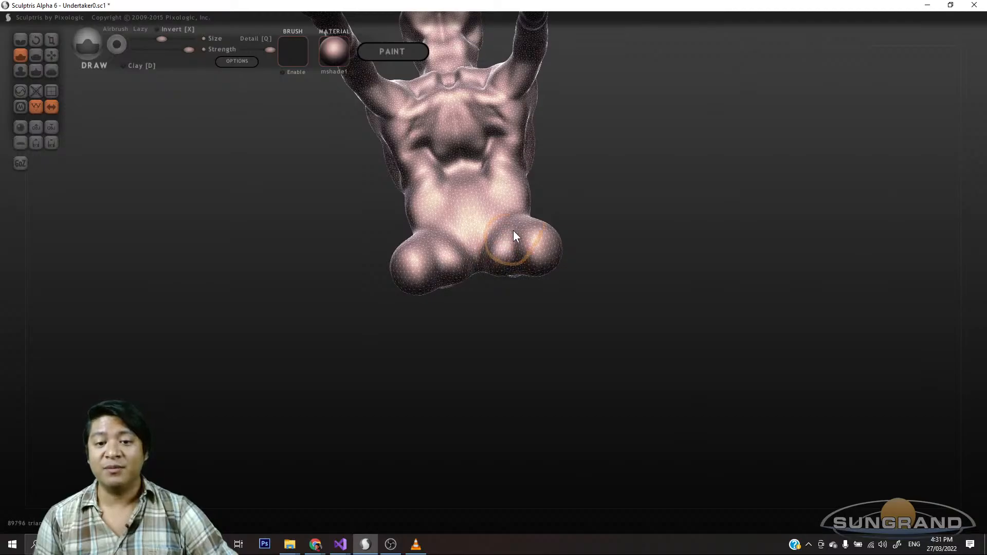
drag(496, 319, 502, 277)
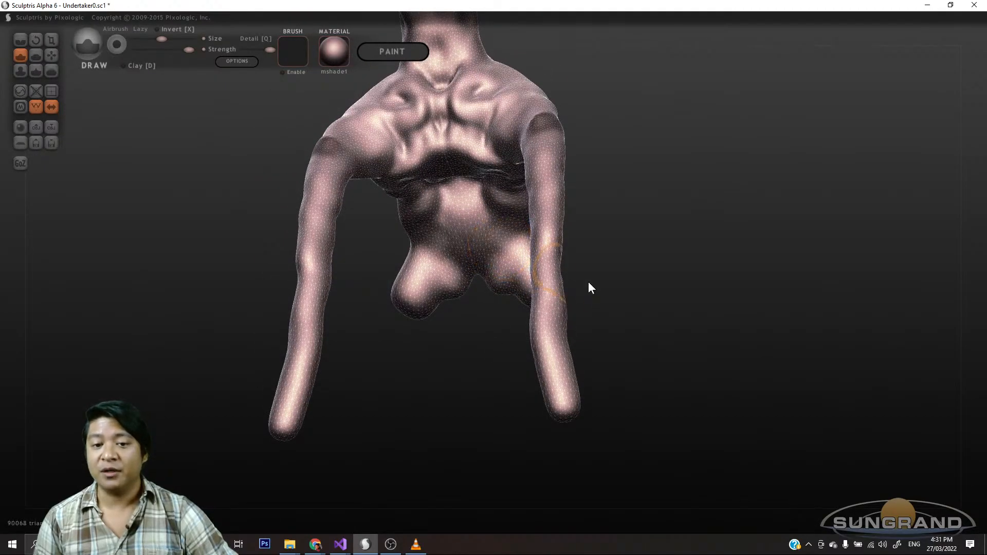
mouse_move(589, 284)
mouse_down()
mouse_move(545, 329)
mouse_move(526, 308)
mouse_move(570, 273)
mouse_up()
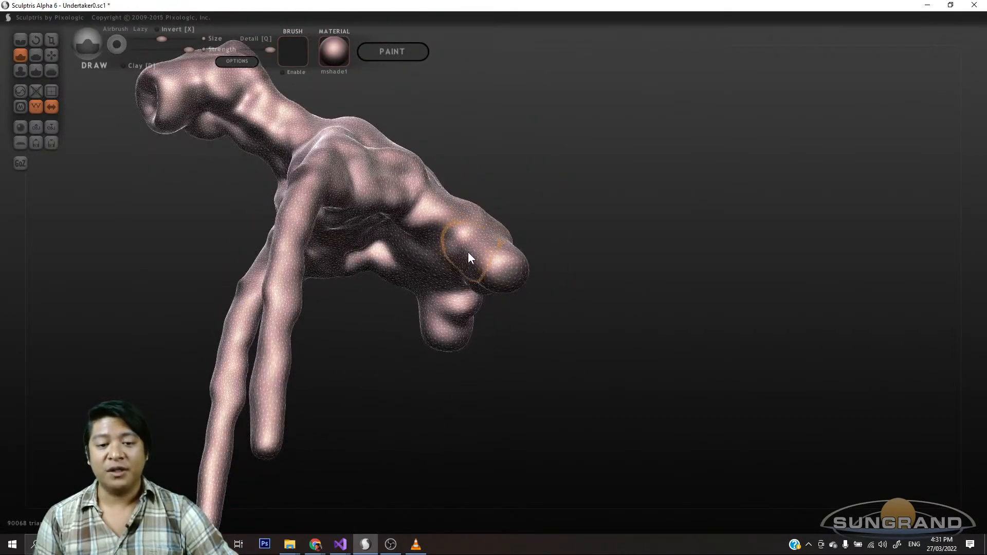
drag(464, 249, 490, 257)
mouse_move(547, 301)
mouse_down()
mouse_move(523, 325)
mouse_move(434, 337)
mouse_move(433, 270)
mouse_move(541, 272)
mouse_move(513, 305)
mouse_move(517, 335)
mouse_move(495, 322)
mouse_move(632, 346)
mouse_move(579, 342)
mouse_move(663, 301)
mouse_move(615, 307)
mouse_move(654, 281)
mouse_move(583, 315)
mouse_up()
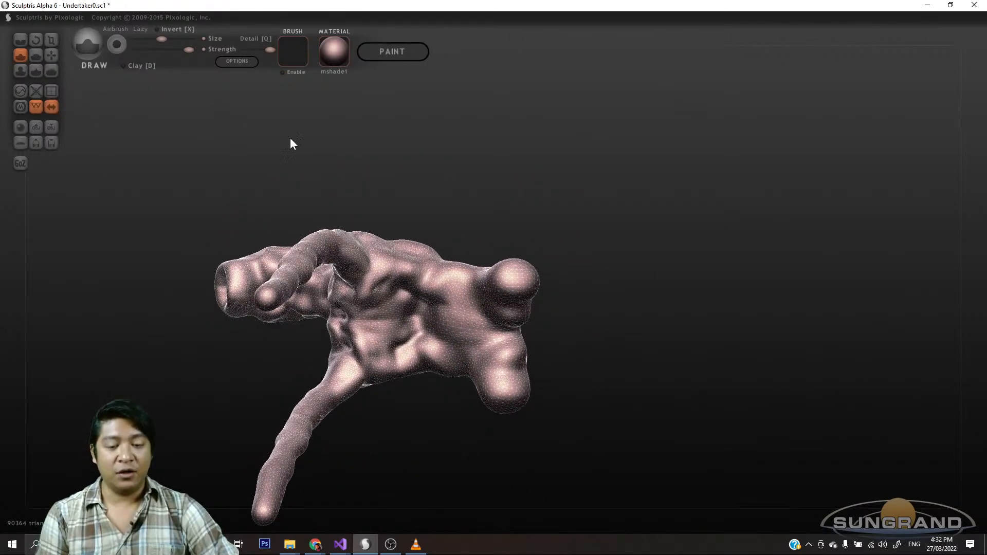
- Lengthen the hind leg stubs into thighs by building up their lower ends with the Draw brush
scroll(566, 285, down, 3)
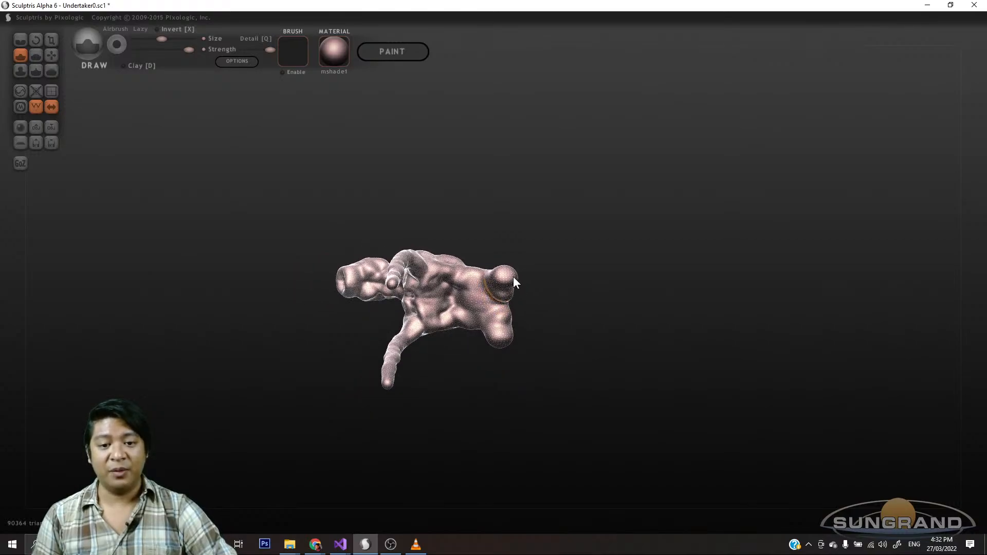
scroll(547, 288, up, 5)
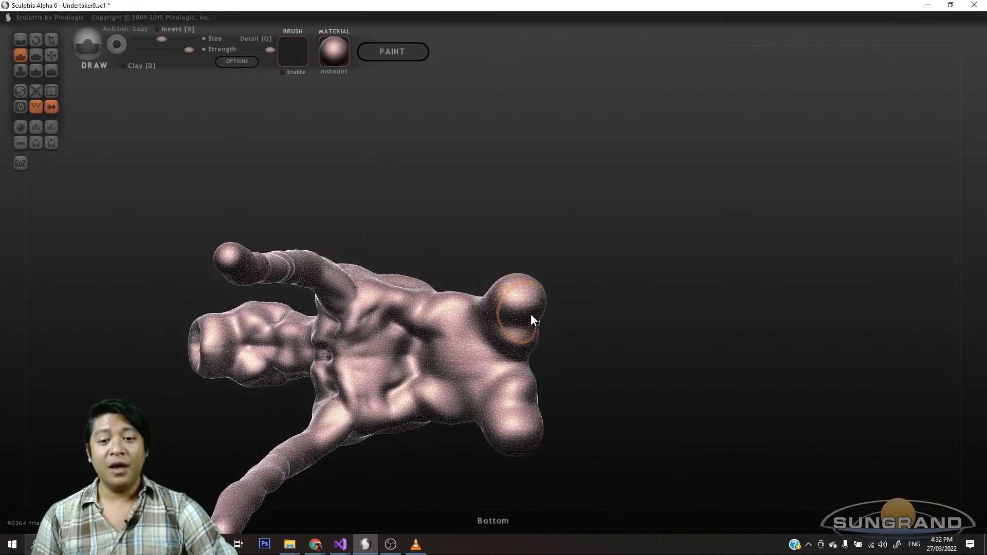
mouse_move(532, 313)
mouse_down()
mouse_move(553, 282)
mouse_move(516, 261)
mouse_up()
mouse_move(593, 279)
mouse_down()
mouse_move(528, 276)
mouse_move(604, 298)
mouse_up()
scroll(535, 280, down, 3)
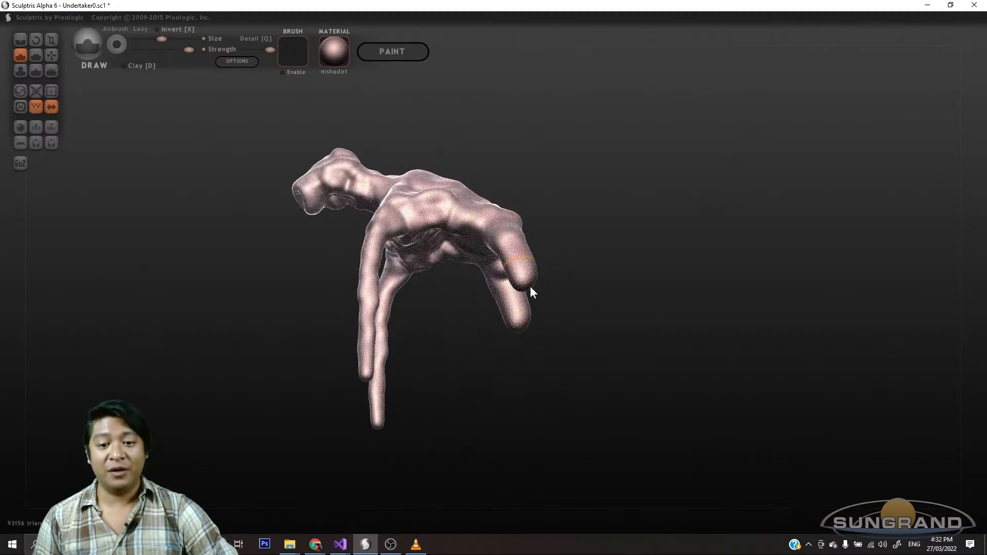
mouse_move(543, 288)
mouse_down()
mouse_move(524, 286)
mouse_move(520, 273)
mouse_move(594, 255)
mouse_move(585, 272)
mouse_up()
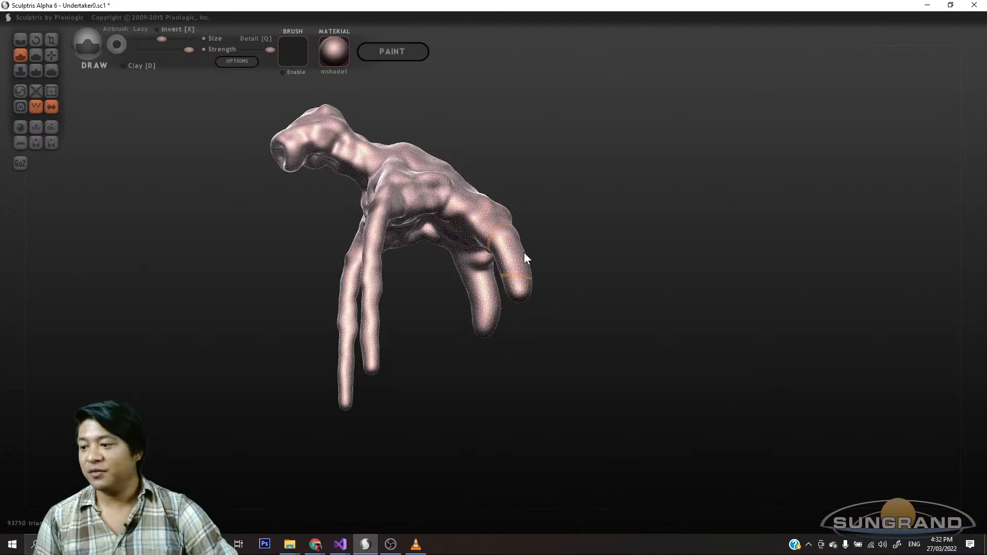
scroll(557, 270, up, 3)
drag(559, 277, 561, 326)
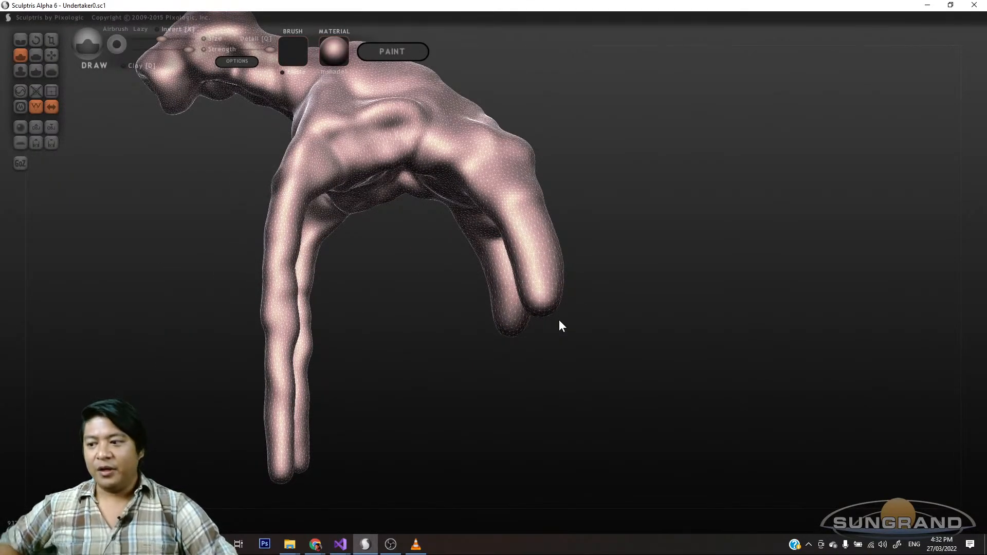
- Extend the hind legs with backward-bent hocks and straight lower legs, and bulge out the backs of the forelegs, with the Draw brush
scroll(493, 251, up, 3)
scroll(530, 239, down, 4)
mouse_move(580, 301)
mouse_down()
mouse_move(452, 298)
mouse_move(473, 282)
mouse_move(479, 300)
mouse_up()
mouse_move(519, 336)
mouse_down()
mouse_move(551, 309)
mouse_move(632, 330)
mouse_move(591, 329)
mouse_move(491, 403)
mouse_move(445, 351)
mouse_move(436, 357)
mouse_move(535, 402)
mouse_move(571, 343)
mouse_move(642, 292)
mouse_move(591, 227)
mouse_move(581, 264)
mouse_move(590, 312)
mouse_move(597, 304)
mouse_move(590, 319)
mouse_up()
mouse_move(667, 342)
mouse_down()
mouse_move(677, 406)
mouse_move(626, 365)
mouse_up()
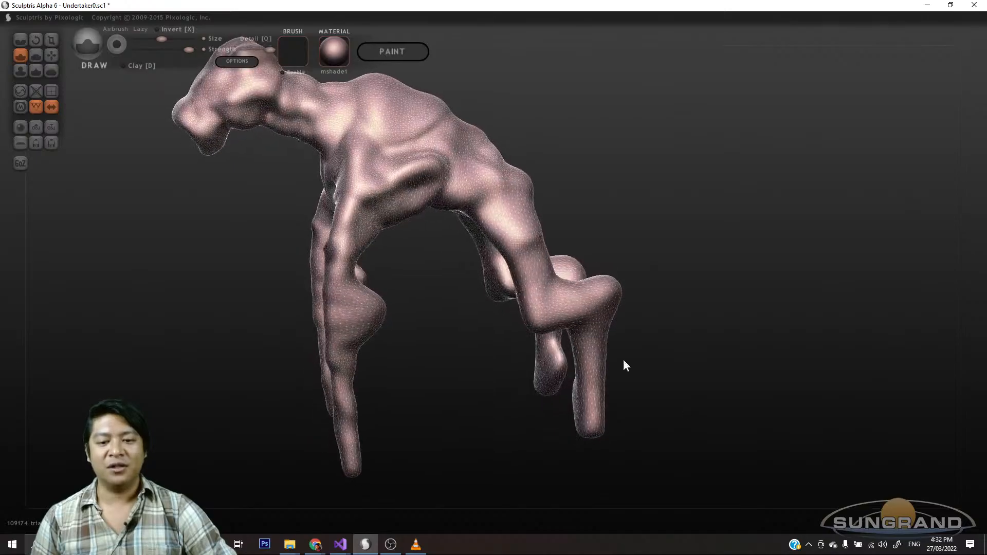
drag(467, 414, 469, 478)
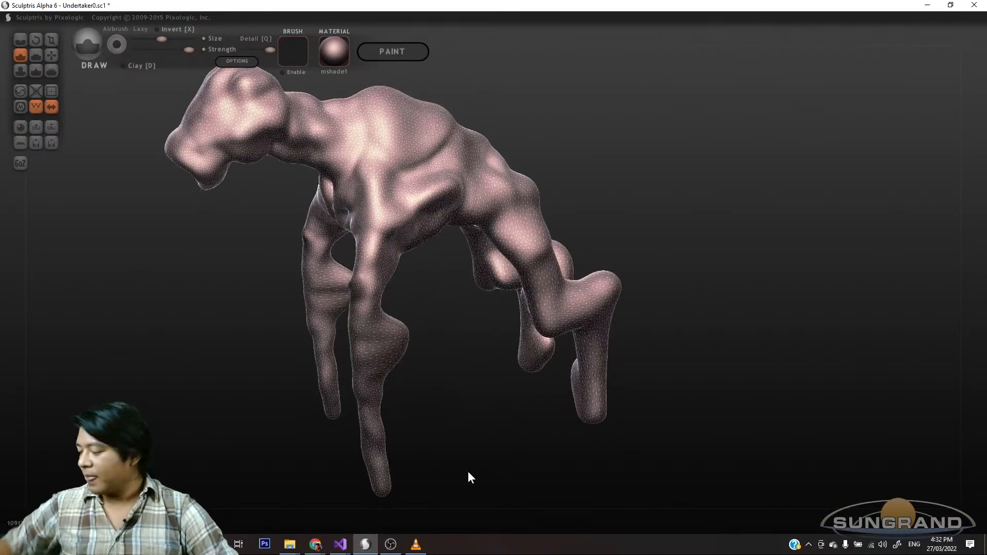
- Undo the hind leg hocks, the lower legs and the bulges behind the forelegs
key(ctrl+z)
key(ctrl+z)
key(ctrl+z)
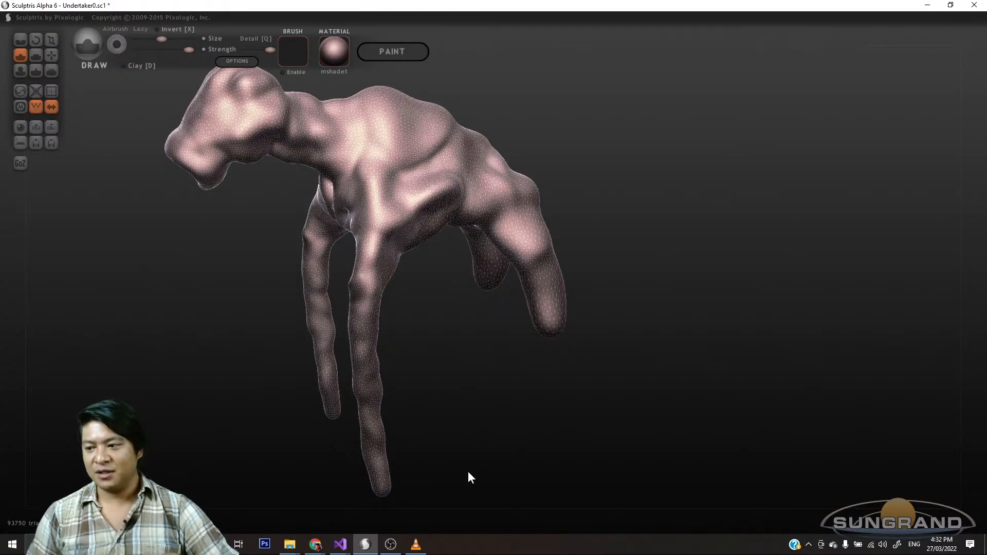
- Extend the hind legs from the thigh ends with segments bent forward toward the forelegs, using the Draw brush
mouse_move(546, 407)
mouse_down()
mouse_move(527, 378)
mouse_move(536, 343)
mouse_move(514, 406)
mouse_move(598, 378)
mouse_move(593, 308)
mouse_move(590, 338)
mouse_move(601, 328)
mouse_move(615, 348)
mouse_move(614, 407)
mouse_move(603, 360)
mouse_move(646, 334)
mouse_move(650, 288)
mouse_up()
scroll(535, 356, up, 3)
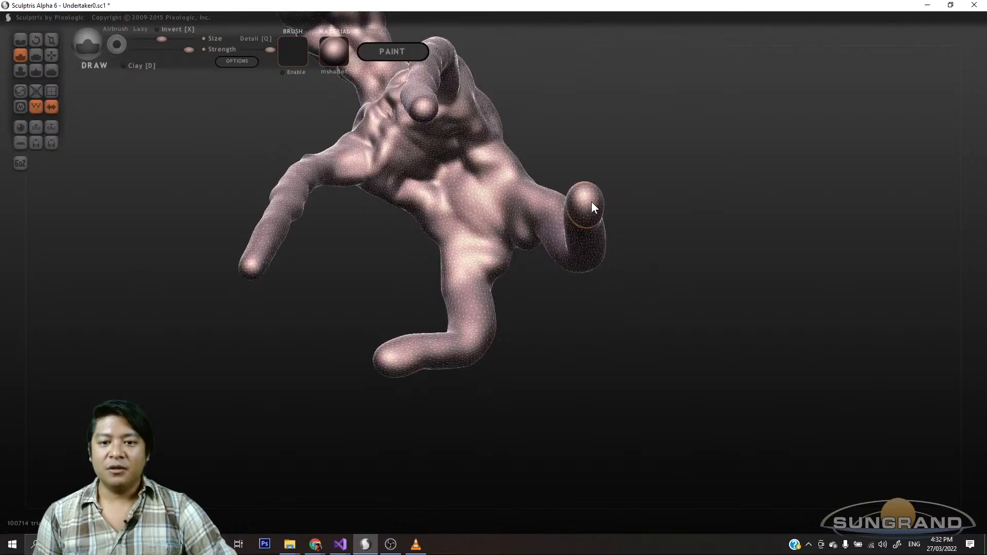
mouse_move(591, 202)
mouse_down()
mouse_move(591, 223)
mouse_move(692, 346)
mouse_move(679, 324)
mouse_move(638, 366)
mouse_up()
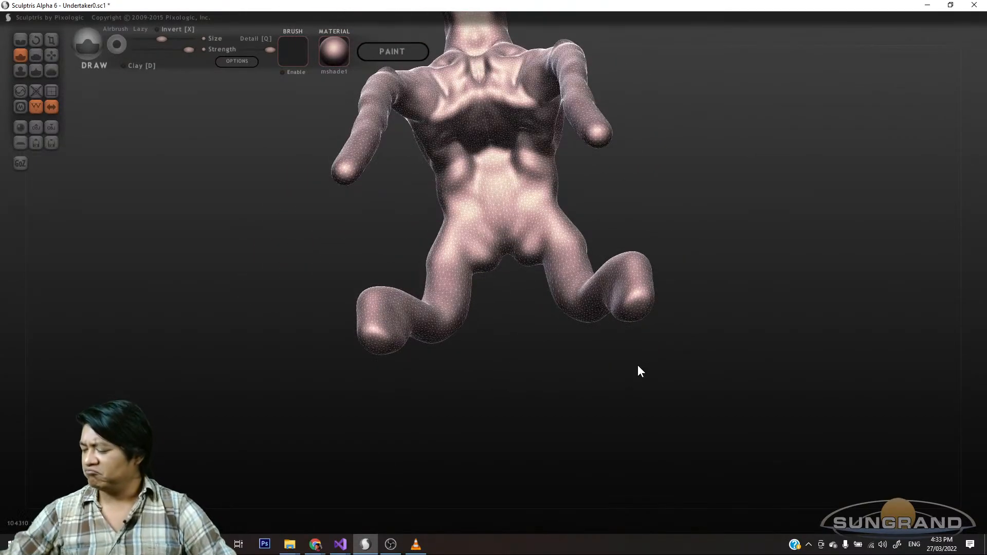
key(ctrl+z)
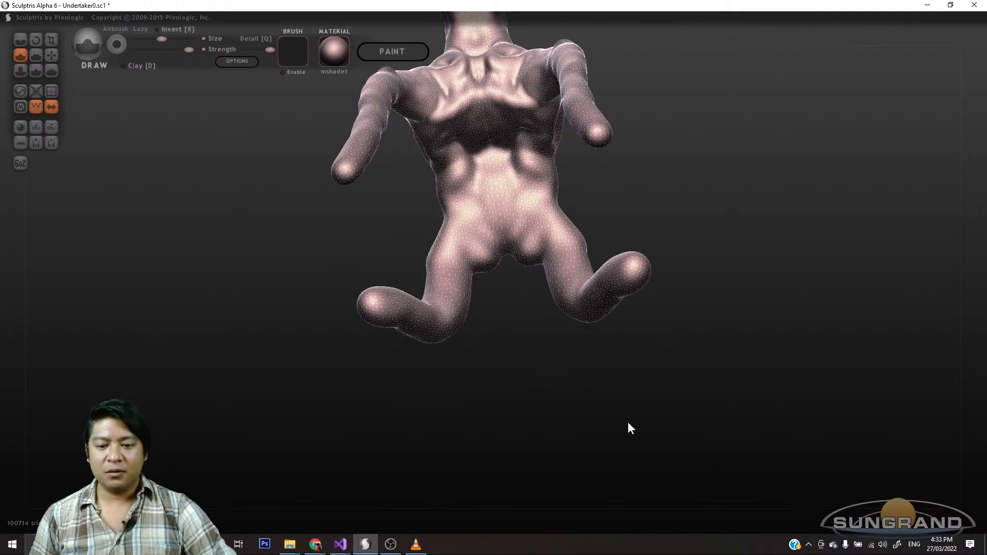
- Grow straight lower legs downward from the forward-bent ends of the hind legs with the Draw brush
drag(627, 429, 498, 498)
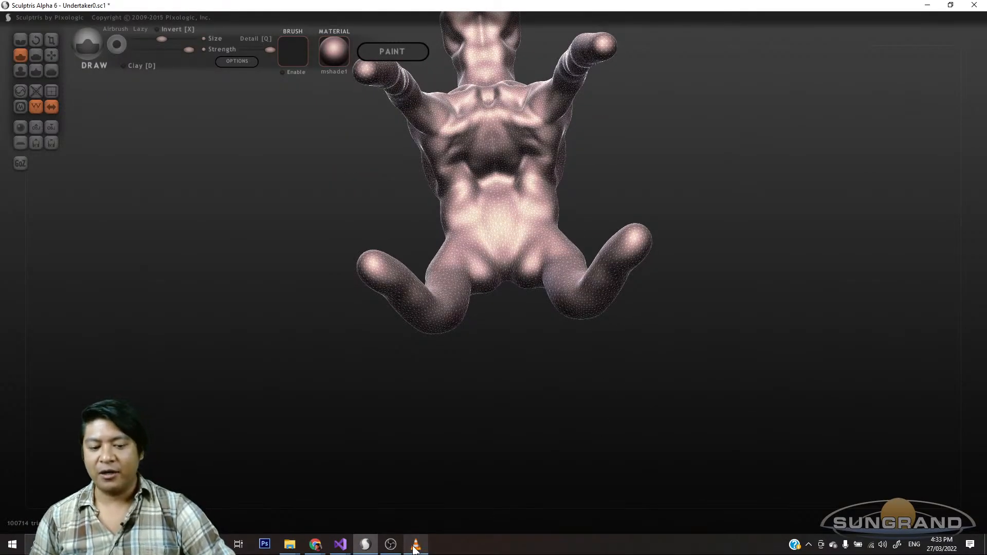
click(390, 544)
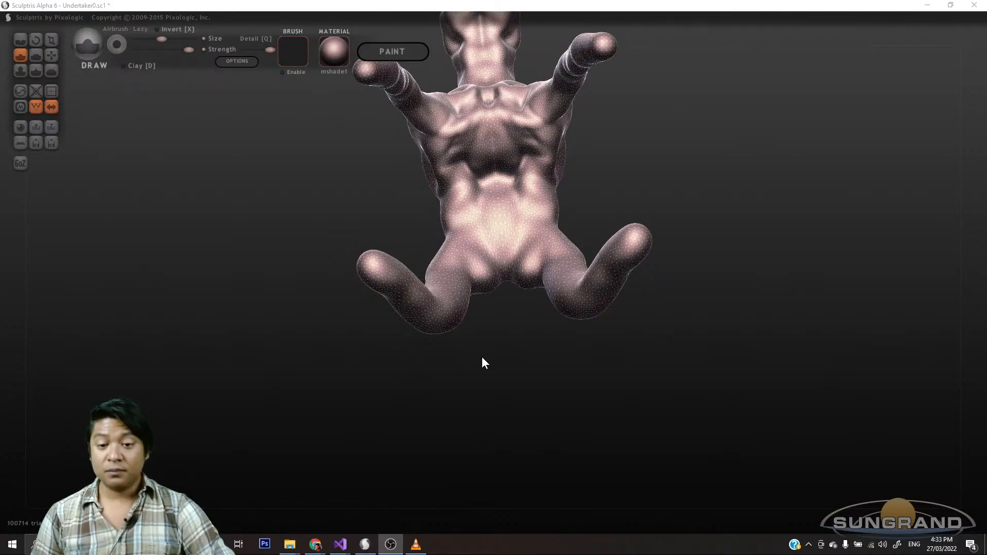
drag(673, 354, 669, 344)
mouse_move(632, 207)
mouse_down()
mouse_move(634, 198)
mouse_move(692, 236)
mouse_move(670, 235)
mouse_up()
mouse_move(630, 186)
mouse_down()
mouse_move(629, 171)
mouse_move(639, 242)
mouse_move(578, 320)
mouse_move(608, 344)
mouse_move(703, 337)
mouse_move(771, 317)
mouse_move(778, 328)
mouse_move(691, 324)
mouse_move(615, 292)
mouse_move(621, 264)
mouse_move(667, 222)
mouse_move(623, 214)
mouse_move(632, 198)
mouse_move(639, 295)
mouse_move(554, 348)
mouse_move(612, 366)
mouse_move(699, 337)
mouse_move(681, 346)
mouse_move(696, 350)
mouse_move(691, 364)
mouse_move(707, 335)
mouse_move(692, 364)
mouse_move(572, 363)
mouse_move(692, 412)
mouse_move(622, 372)
mouse_move(648, 377)
mouse_move(665, 343)
mouse_move(597, 302)
mouse_move(587, 325)
mouse_up()
- Examine the proportions of the hind legs and forelegs from the side, the rear and below
scroll(671, 353, down, 5)
scroll(667, 353, up, 4)
scroll(617, 386, down, 3)
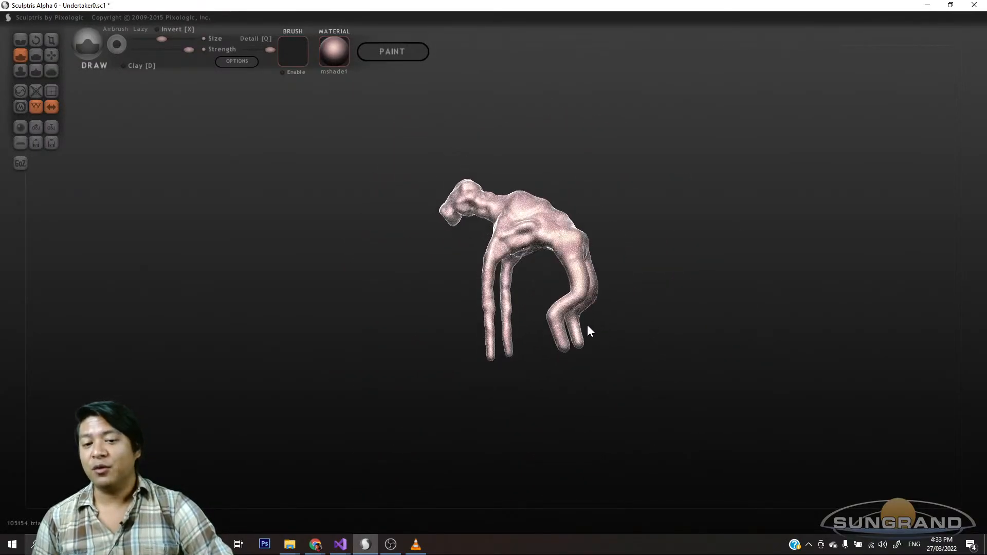
scroll(614, 317, up, 4)
scroll(622, 326, up, 2)
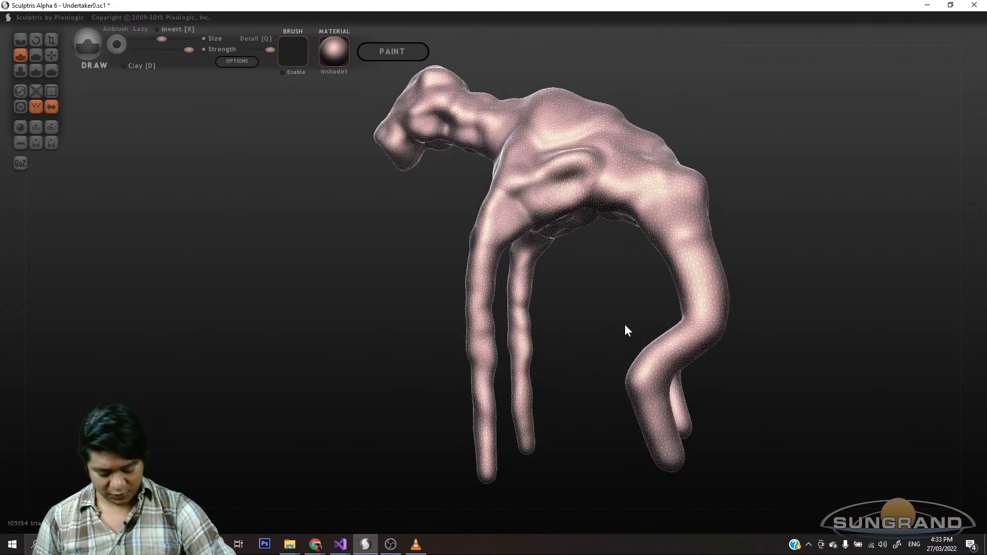
mouse_move(750, 324)
mouse_down()
mouse_move(746, 369)
mouse_move(733, 341)
mouse_move(739, 316)
mouse_move(781, 306)
mouse_move(757, 346)
mouse_move(771, 379)
mouse_up()
scroll(507, 262, up, 6)
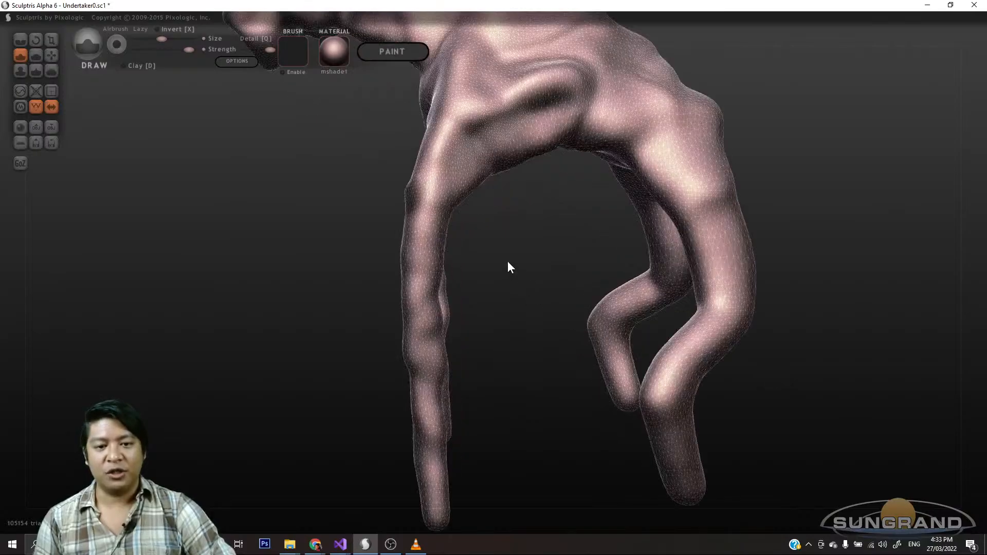
mouse_move(532, 279)
mouse_down()
mouse_move(561, 321)
mouse_move(523, 274)
mouse_move(488, 264)
mouse_move(462, 190)
mouse_up()
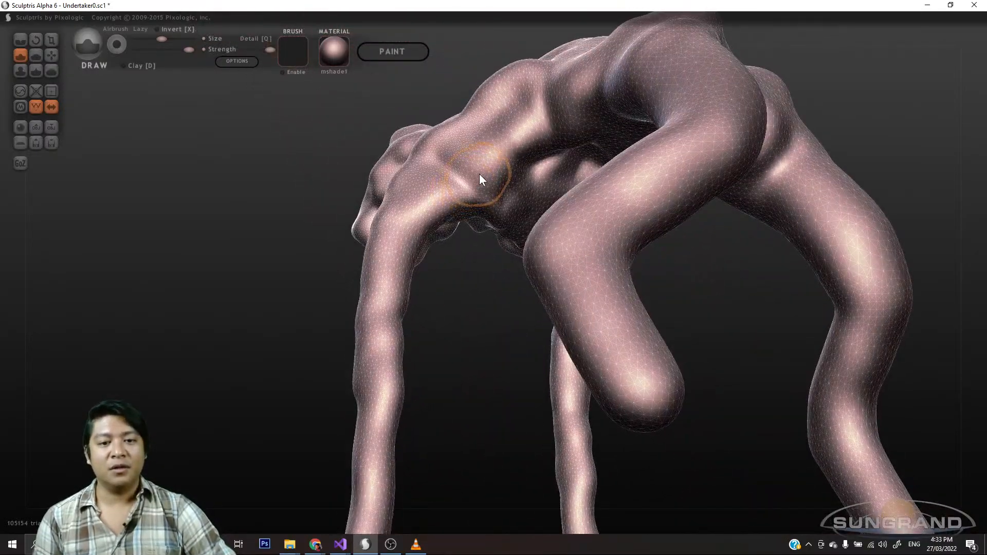
scroll(472, 169, down, 5)
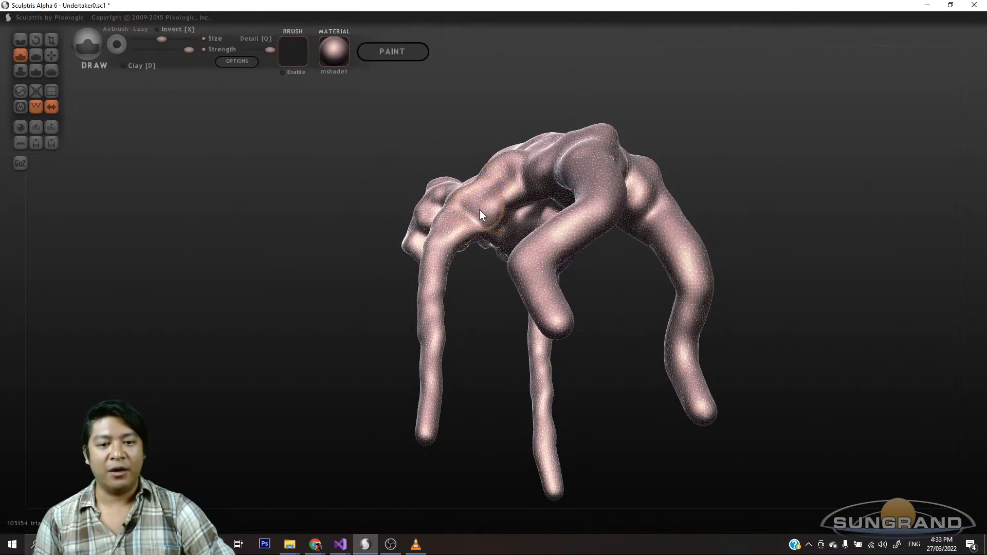
drag(474, 289, 479, 247)
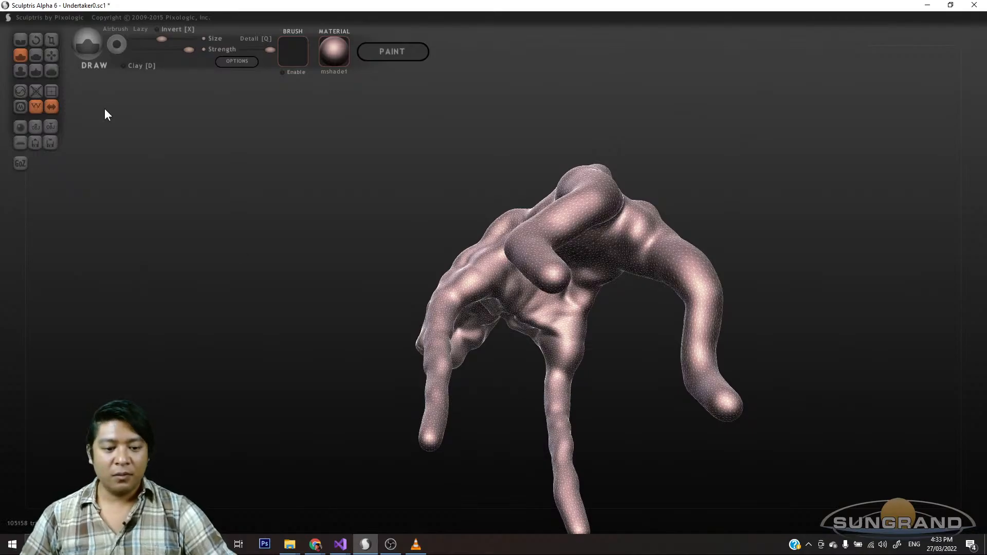
- Check the live stream window in Chrome and return to Sculptris
click(320, 546)
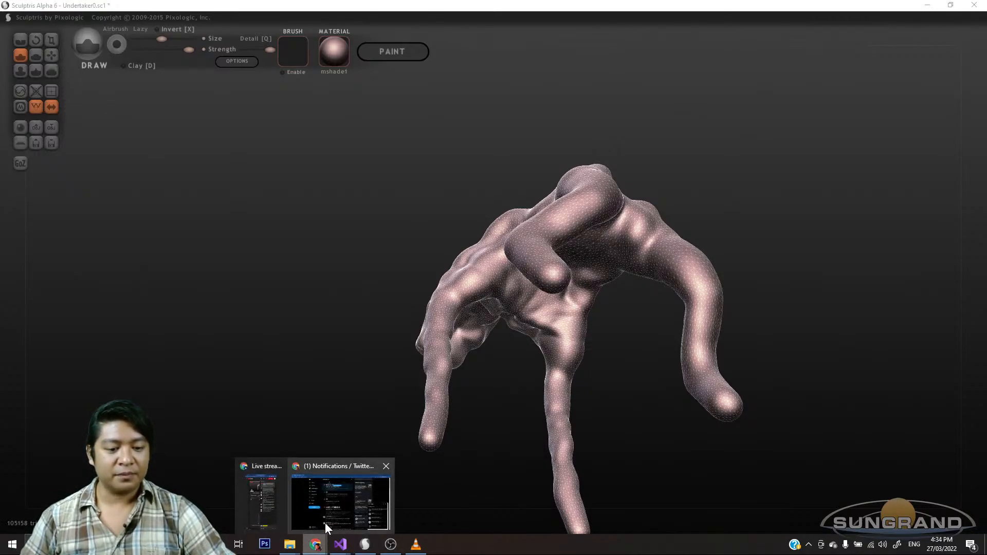
click(249, 507)
click(617, 3)
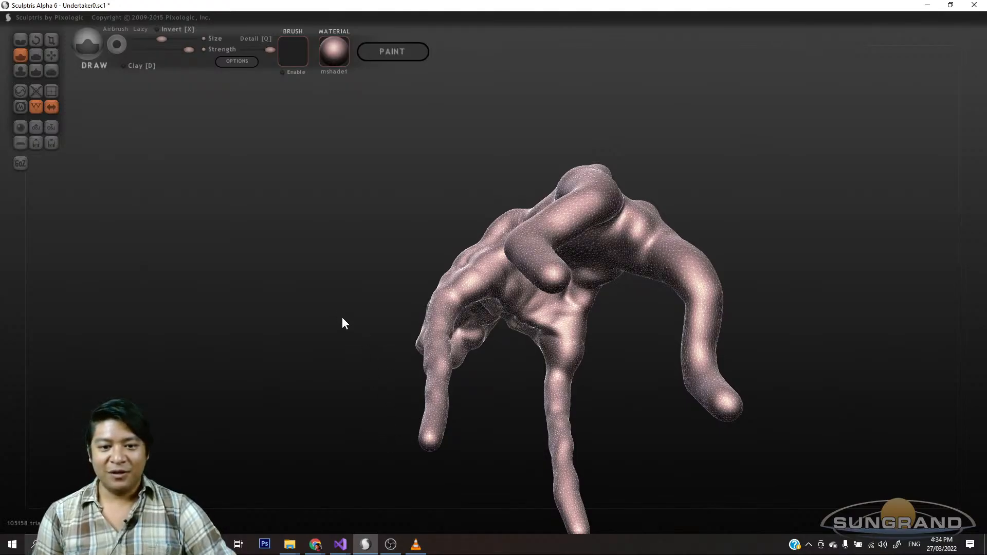
- Reshape the forelegs slightly at the elbows with the Grab brush
mouse_move(343, 323)
mouse_down()
mouse_move(478, 403)
mouse_move(544, 381)
mouse_up()
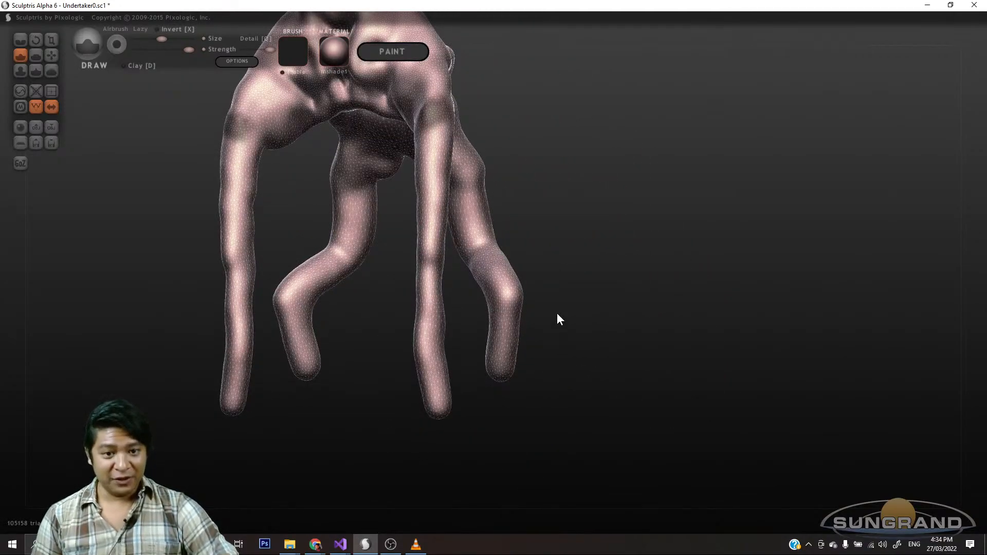
mouse_move(559, 319)
mouse_down()
mouse_move(584, 238)
mouse_move(641, 414)
mouse_move(615, 331)
mouse_move(718, 352)
mouse_move(610, 378)
mouse_move(568, 369)
mouse_move(560, 316)
mouse_move(557, 343)
mouse_move(577, 367)
mouse_move(581, 358)
mouse_up()
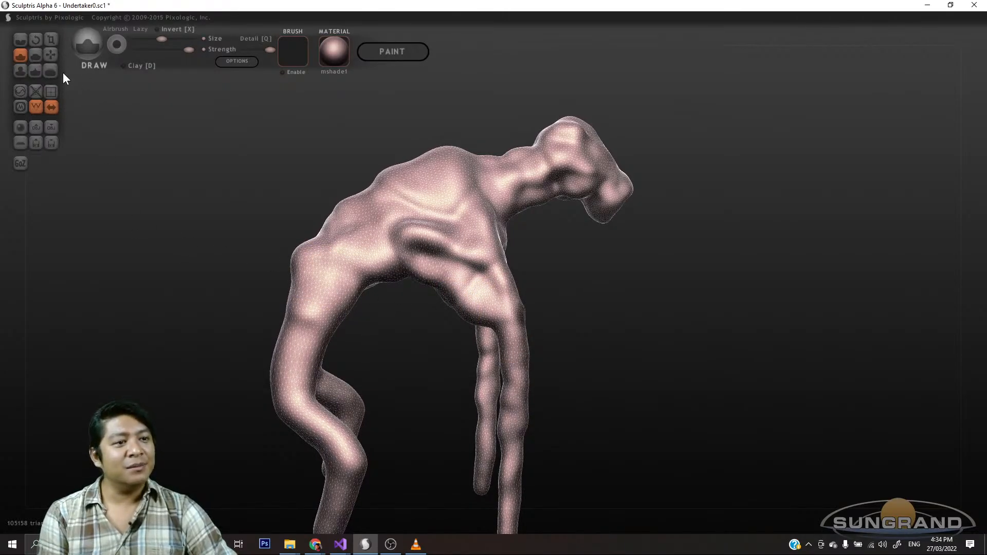
click(21, 90)
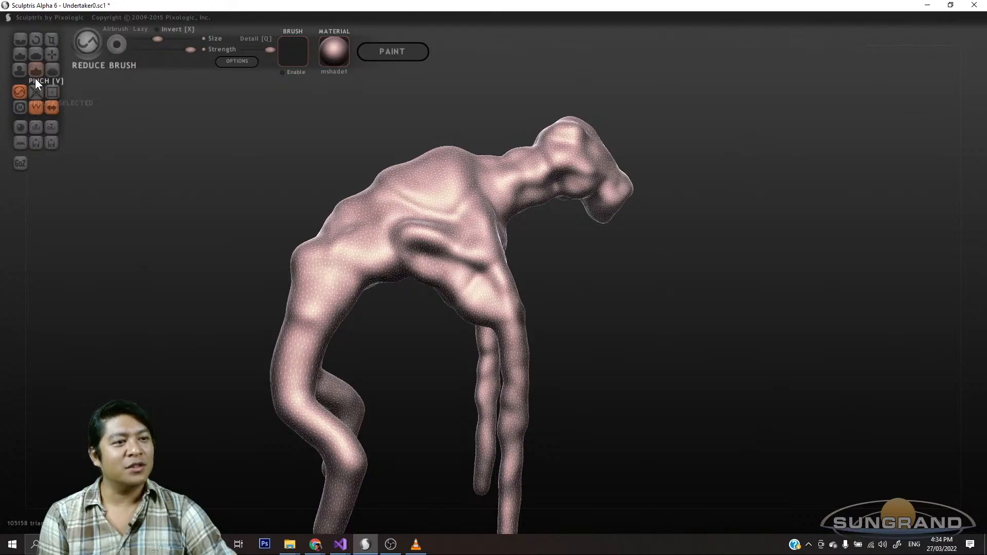
click(51, 56)
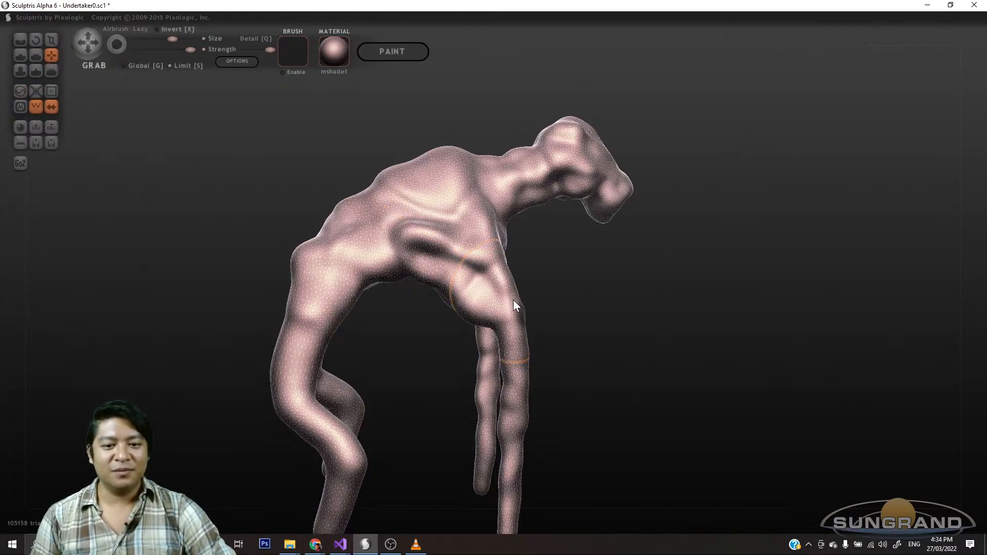
drag(513, 300, 509, 303)
drag(632, 355, 538, 340)
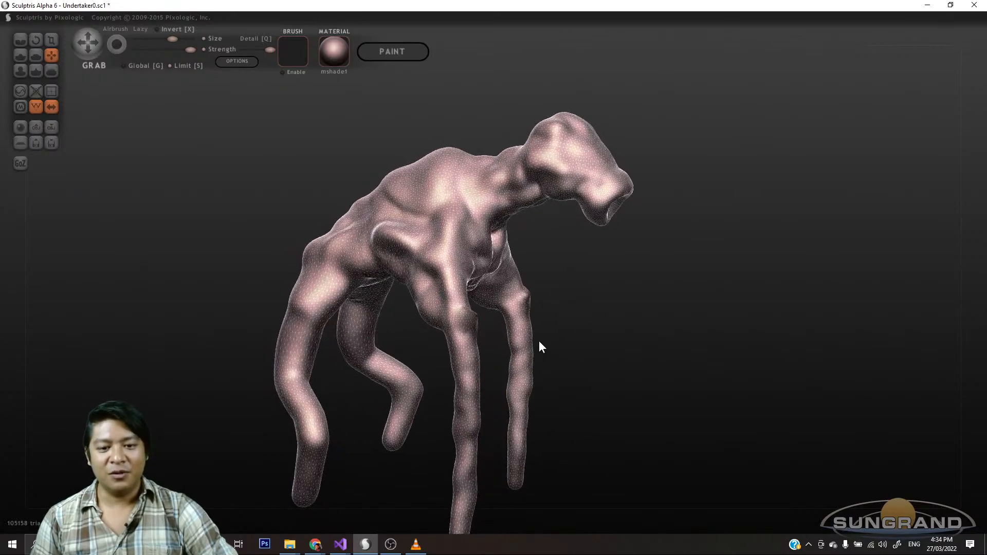
scroll(538, 344, up, 3)
drag(460, 354, 464, 353)
drag(613, 360, 572, 359)
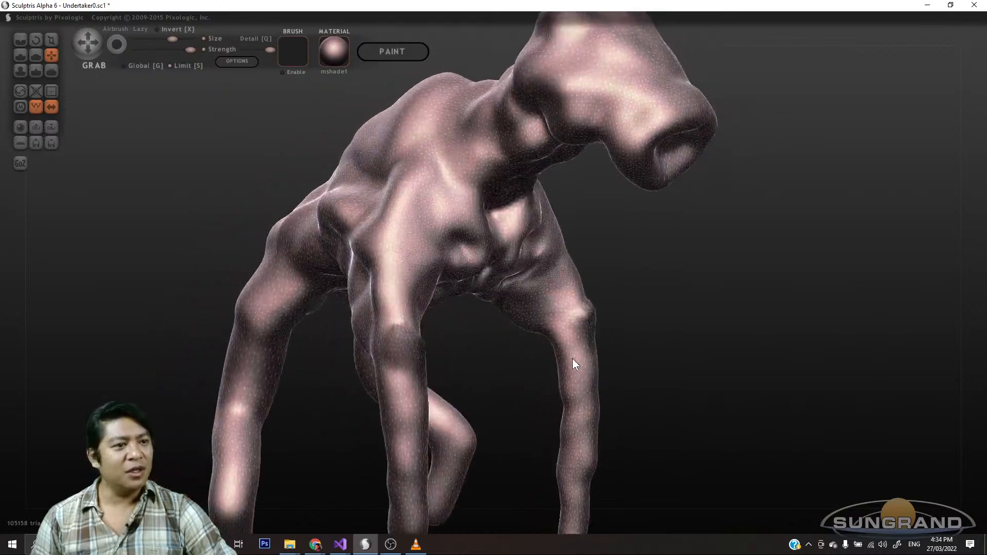
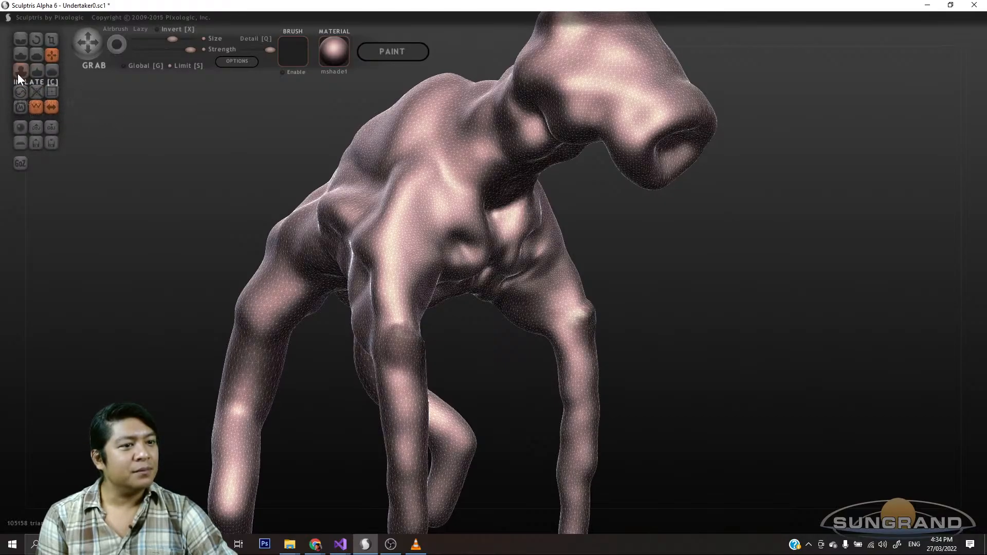
- Reduce the mesh detail around the foreleg elbows with the Reduce brush
click(20, 92)
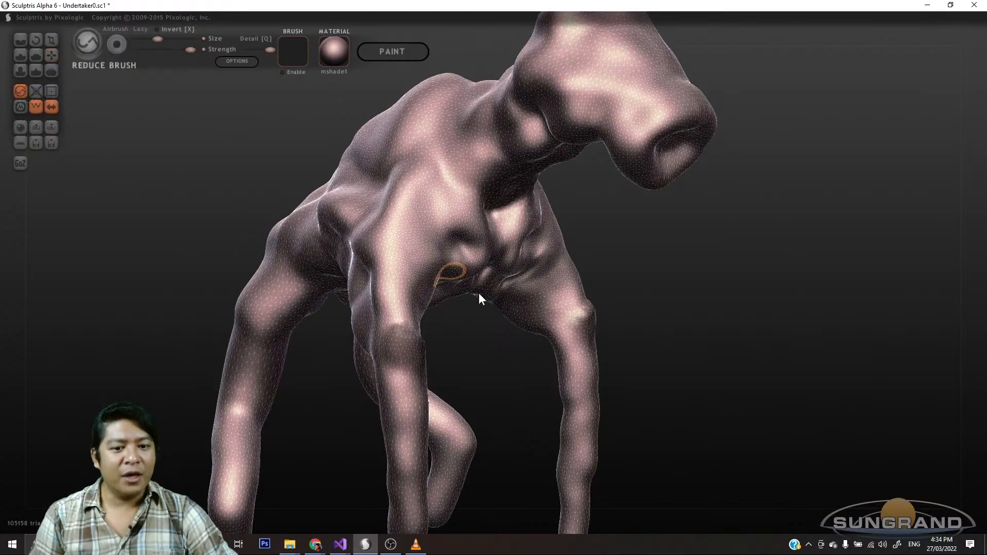
scroll(687, 364, down, 4)
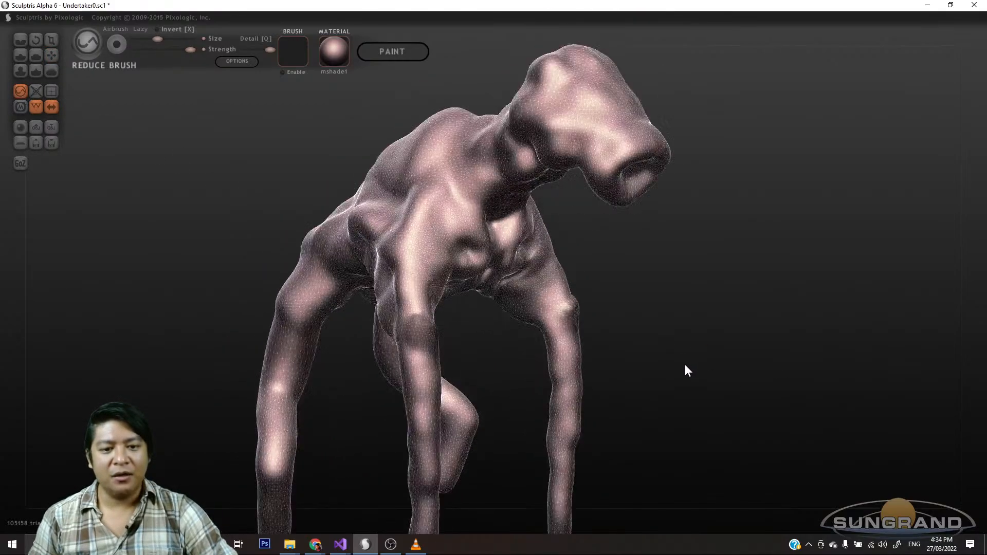
scroll(684, 364, up, 3)
drag(700, 360, 614, 355)
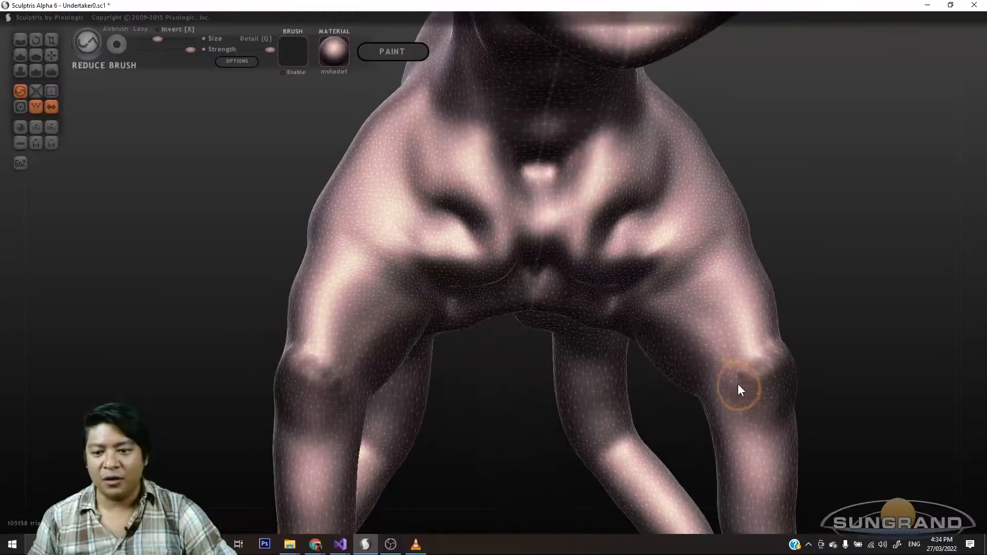
mouse_move(738, 385)
mouse_down()
mouse_move(793, 381)
mouse_move(635, 398)
mouse_up()
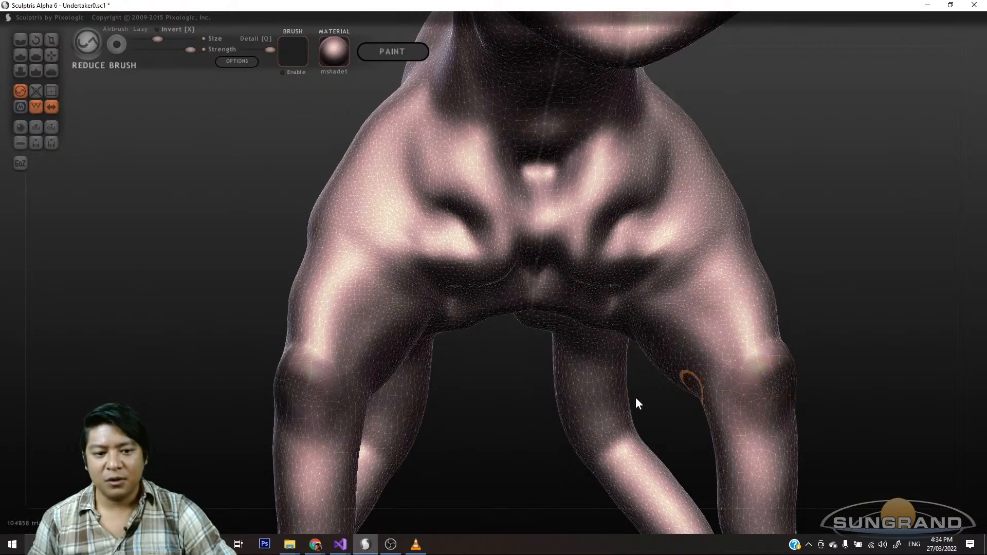
drag(473, 434, 295, 284)
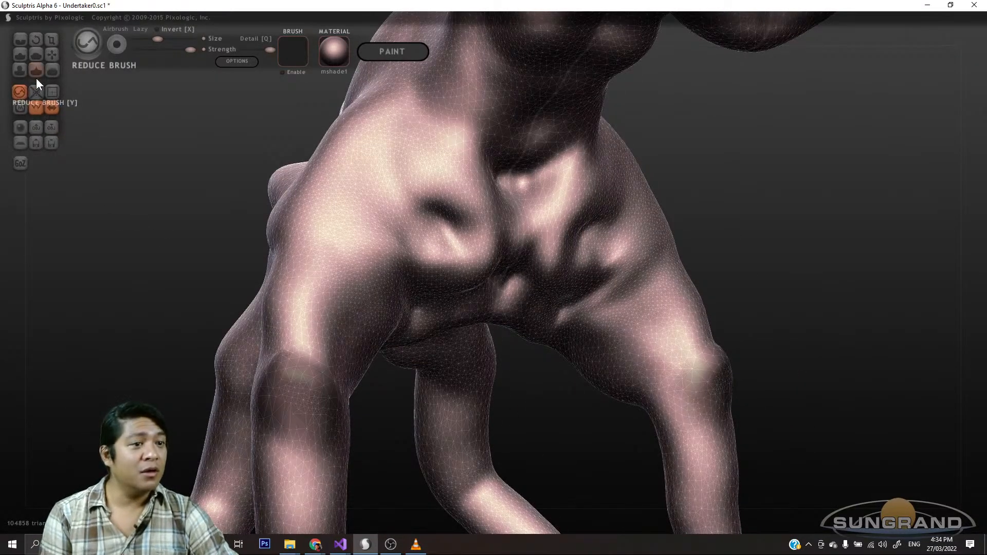
click(20, 107)
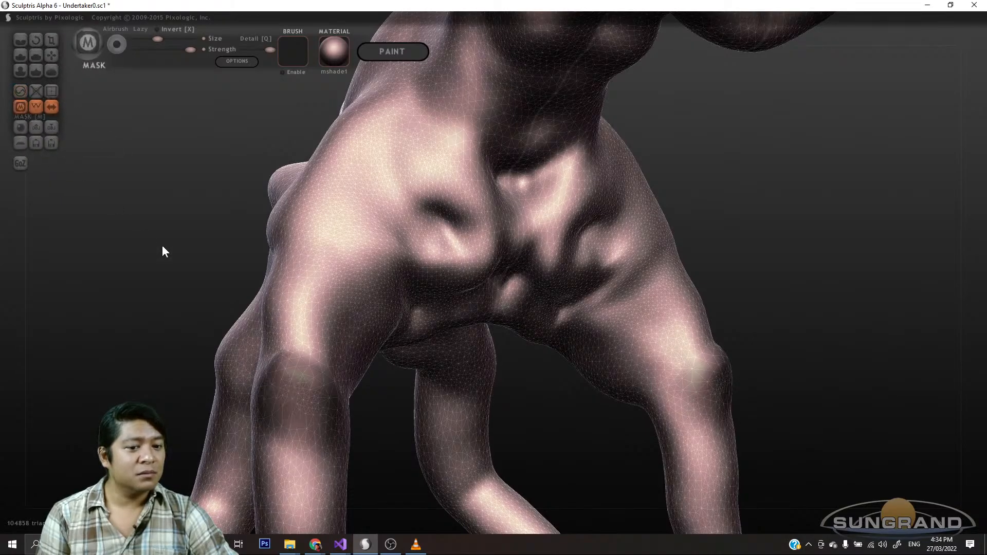
click(20, 107)
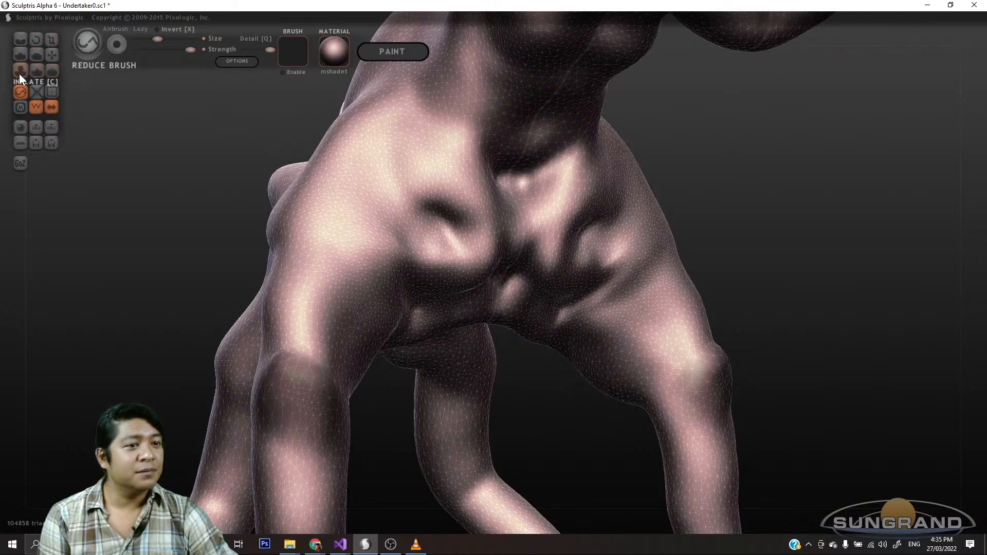
click(21, 52)
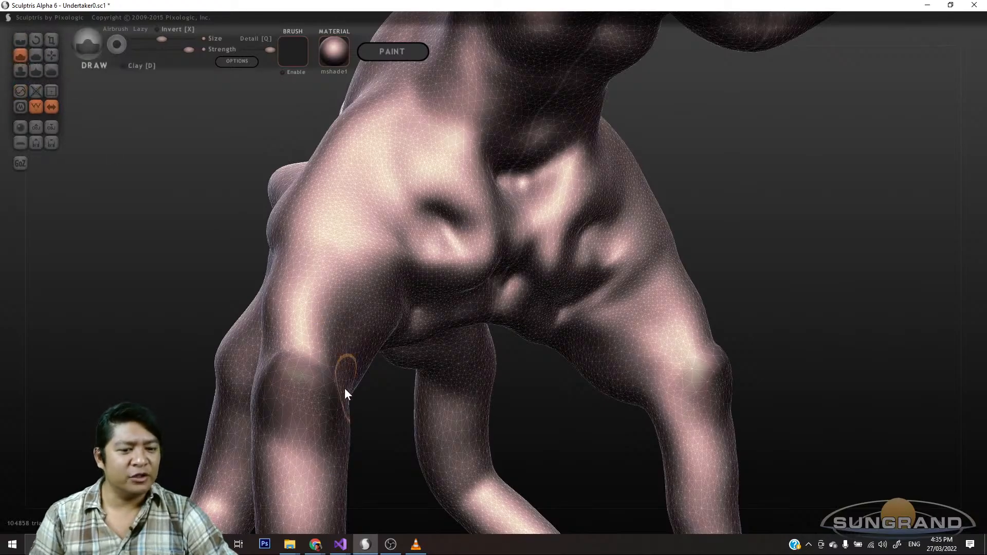
mouse_move(345, 388)
mouse_down()
mouse_move(307, 401)
mouse_move(358, 404)
mouse_up()
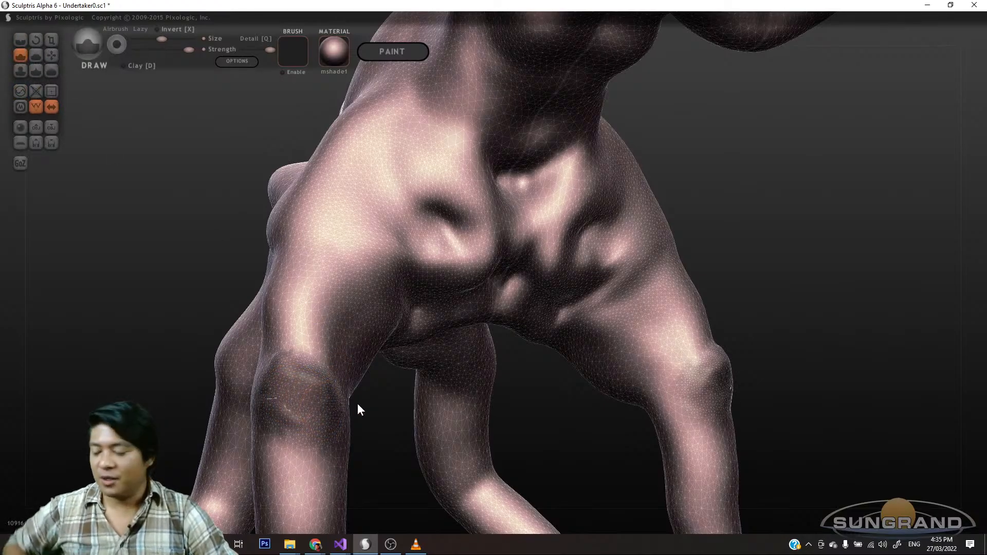
key(ctrl+z)
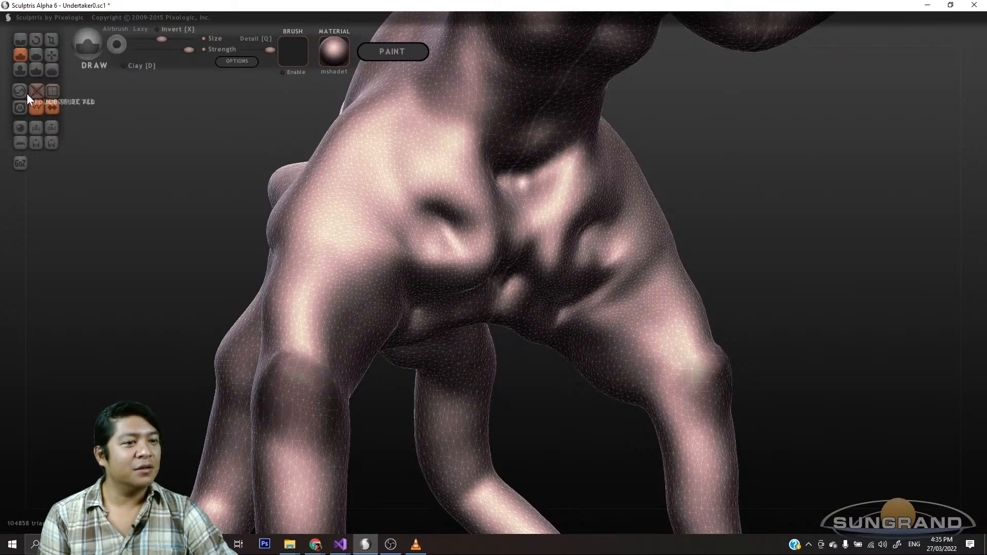
- Thin out the mesh further just below the foreleg elbows with the Reduce brush, undoing the stray stroke
click(24, 93)
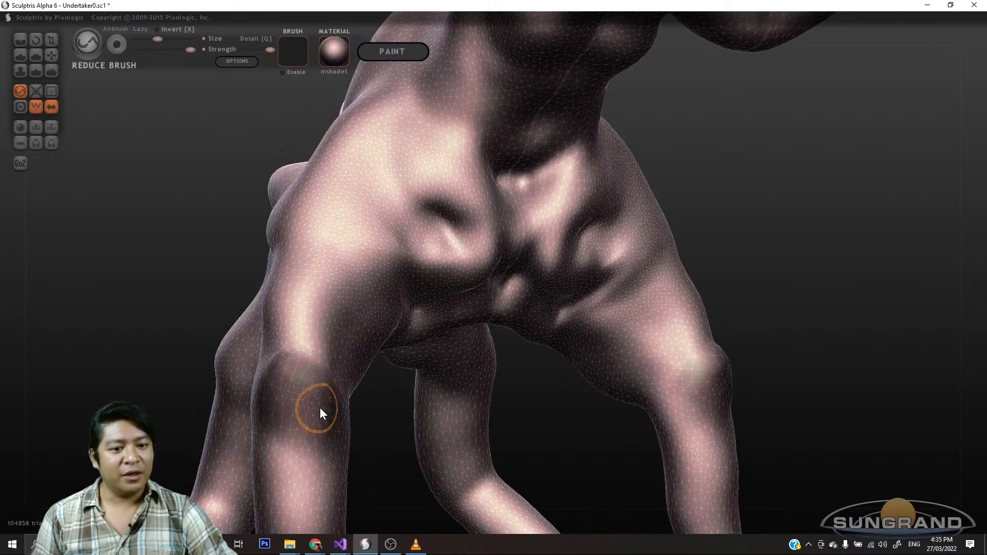
mouse_move(306, 404)
mouse_down()
mouse_move(299, 388)
mouse_move(332, 399)
mouse_up()
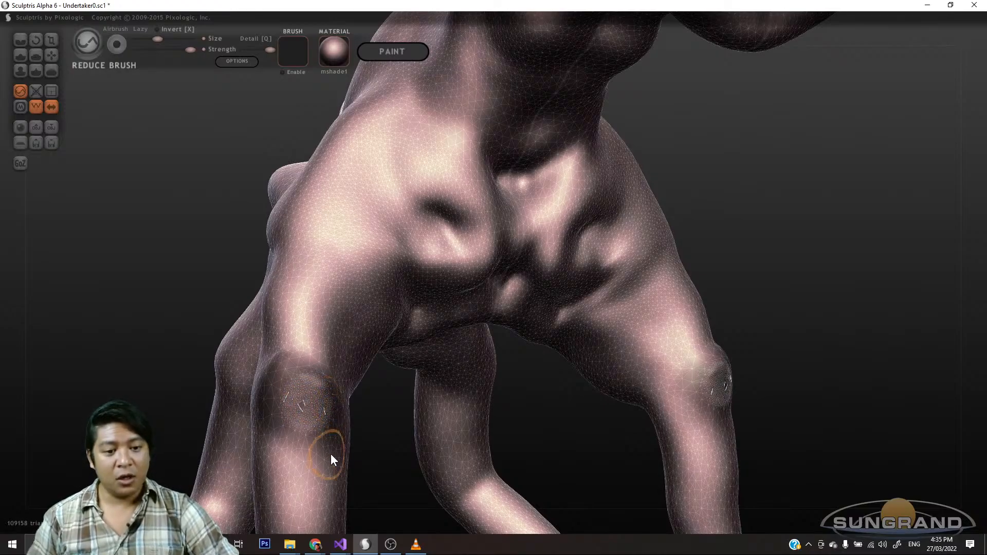
key(ctrl+z)
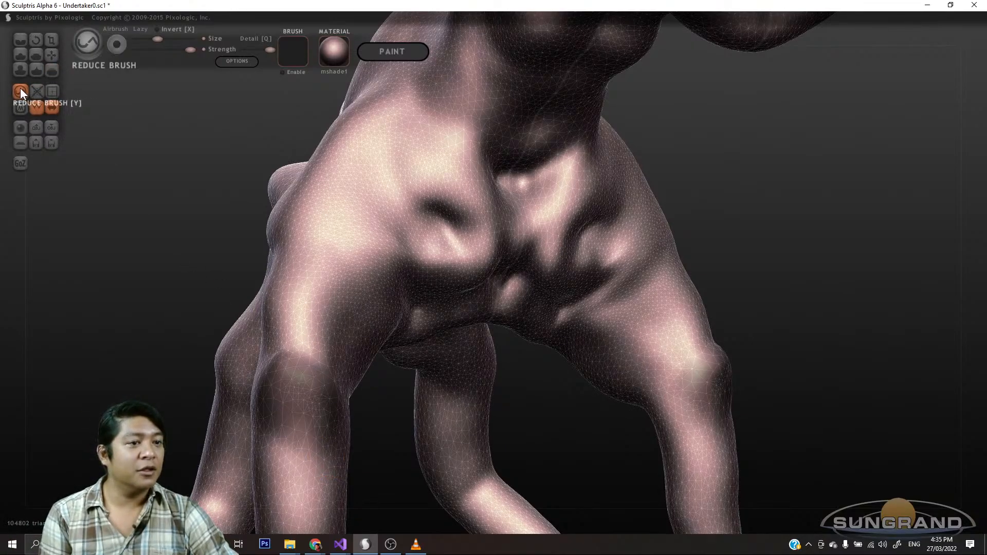
mouse_move(318, 397)
mouse_down()
mouse_move(288, 387)
mouse_move(321, 423)
mouse_move(294, 399)
mouse_move(316, 387)
mouse_move(311, 425)
mouse_move(330, 403)
mouse_move(309, 411)
mouse_up()
mouse_move(374, 444)
mouse_down()
mouse_move(333, 472)
mouse_move(307, 372)
mouse_move(330, 410)
mouse_move(319, 375)
mouse_move(331, 392)
mouse_move(288, 406)
mouse_move(393, 425)
mouse_move(414, 412)
mouse_move(417, 432)
mouse_up()
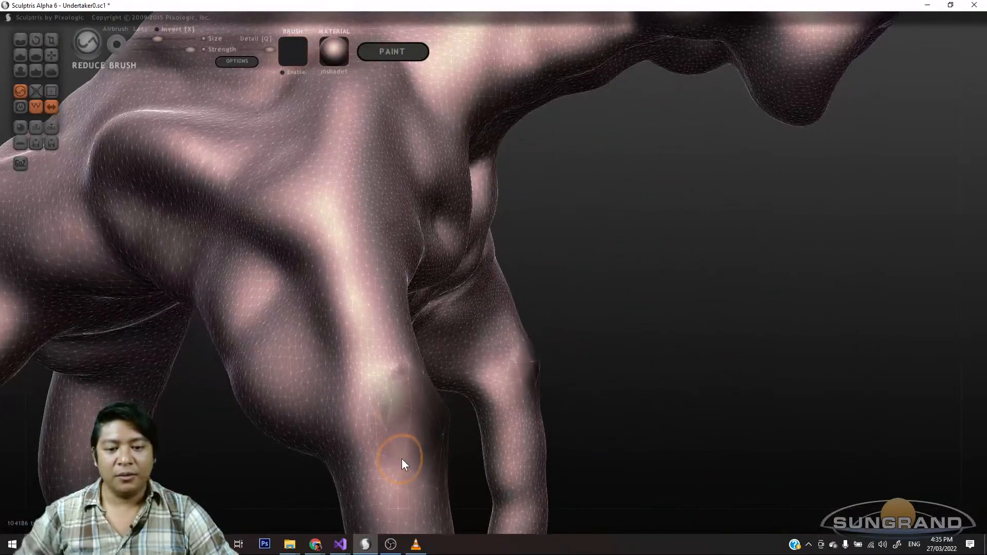
- Undo the last Reduce strokes made just below the foreleg elbows
key(ctrl+z)
key(ctrl+z)
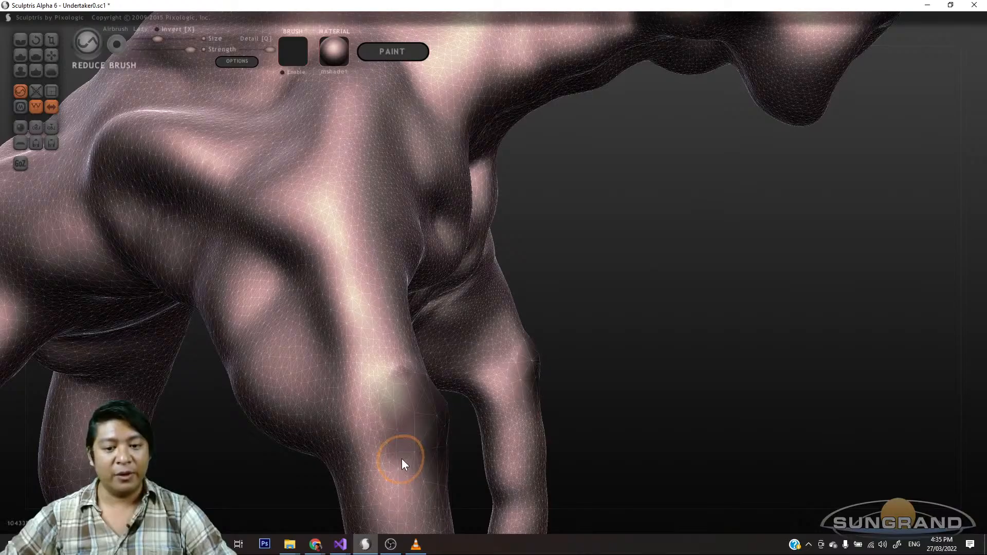
key(ctrl+z)
key(ctrl+z)
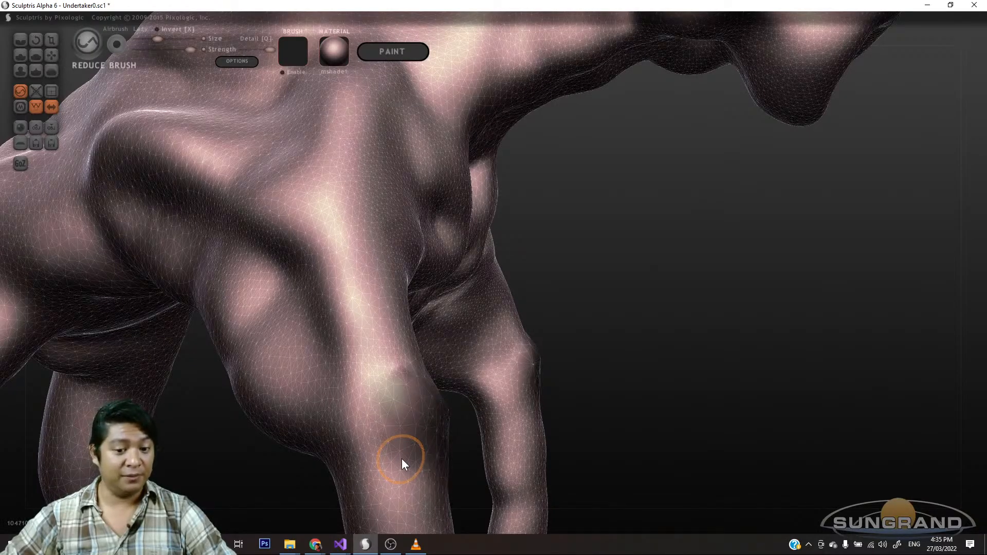
key(ctrl+z)
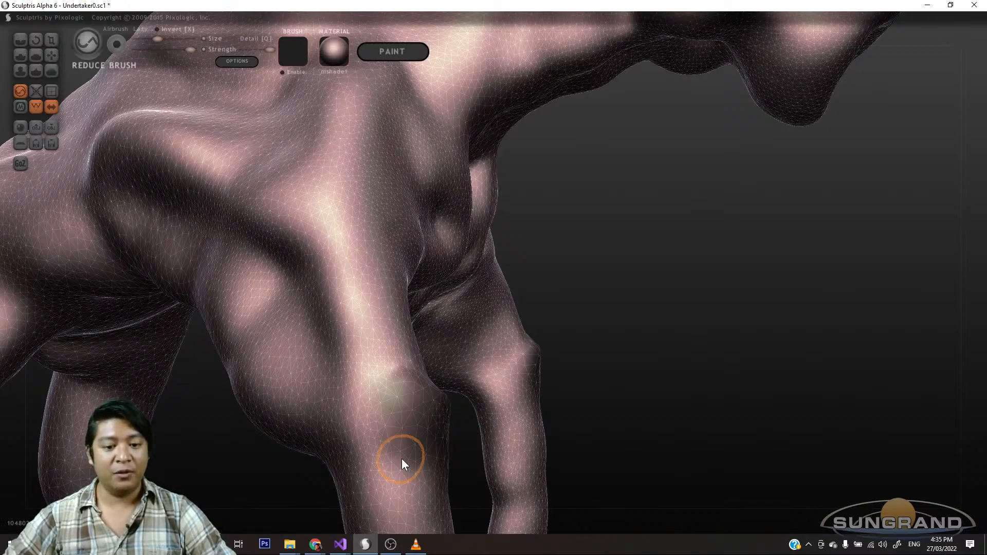
- Reduce the mesh detail around the front of the snout with the Reduce brush
drag(634, 386, 708, 375)
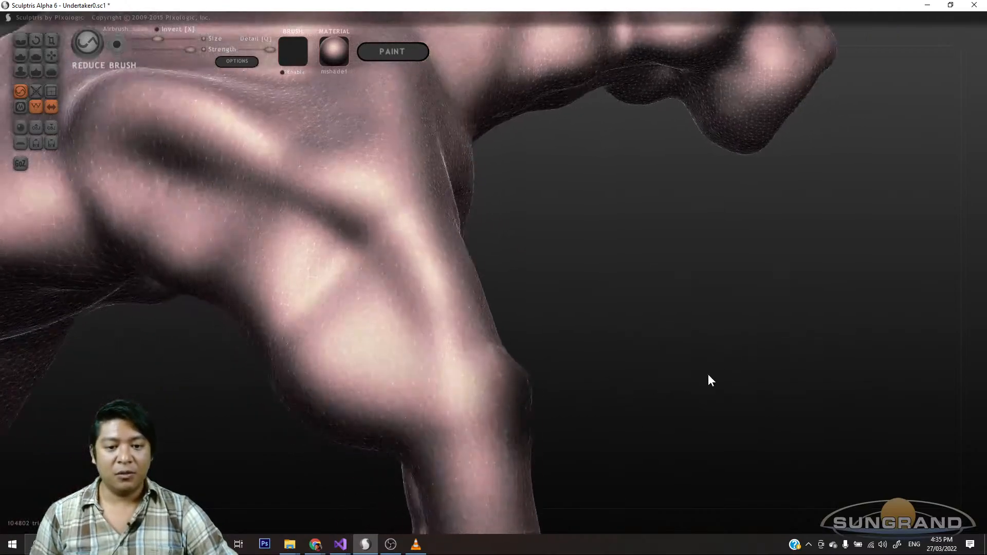
ctrl+drag(608, 359, 607, 473)
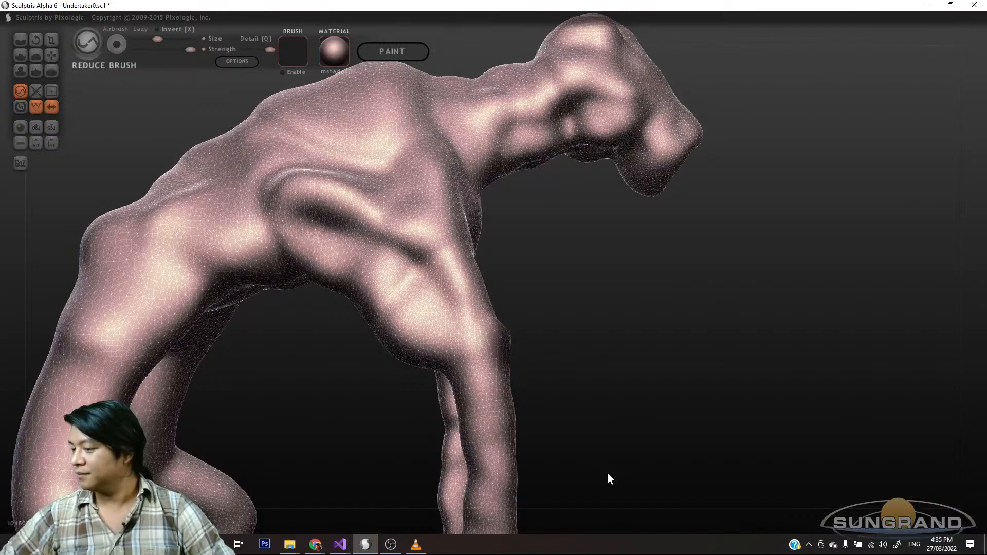
mouse_move(687, 322)
mouse_down()
mouse_move(674, 327)
mouse_move(728, 286)
mouse_move(658, 389)
mouse_move(606, 333)
mouse_move(577, 346)
mouse_move(631, 328)
mouse_move(571, 359)
mouse_move(528, 343)
mouse_move(585, 306)
mouse_move(722, 344)
mouse_move(749, 372)
mouse_move(557, 329)
mouse_move(583, 324)
mouse_move(590, 379)
mouse_move(653, 402)
mouse_move(619, 375)
mouse_move(691, 356)
mouse_move(725, 381)
mouse_move(643, 381)
mouse_move(566, 213)
mouse_move(739, 275)
mouse_move(561, 204)
mouse_move(507, 226)
mouse_move(480, 255)
mouse_up()
scroll(550, 206, down, 3)
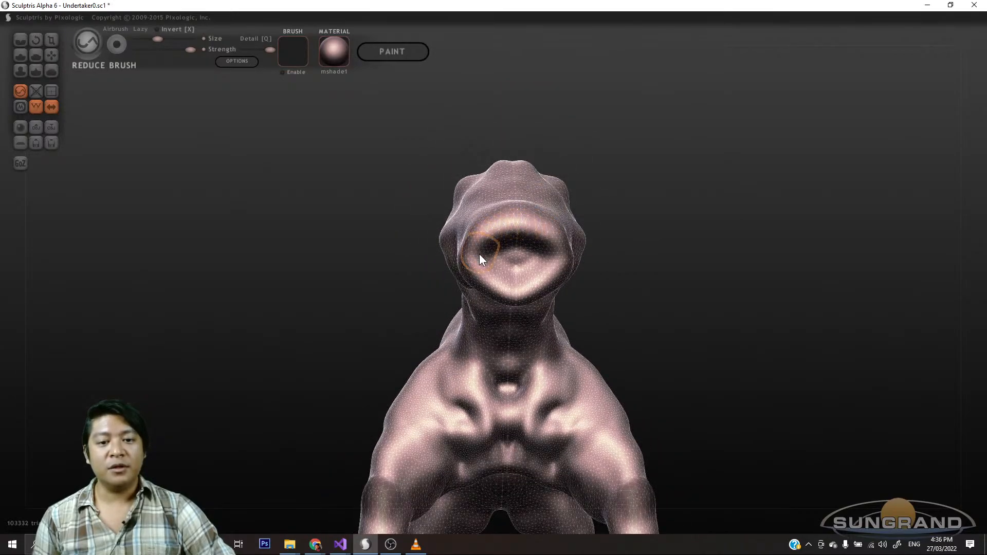
- Widen the mouth groove across the front of the snout to both corners with the Draw brush
click(19, 57)
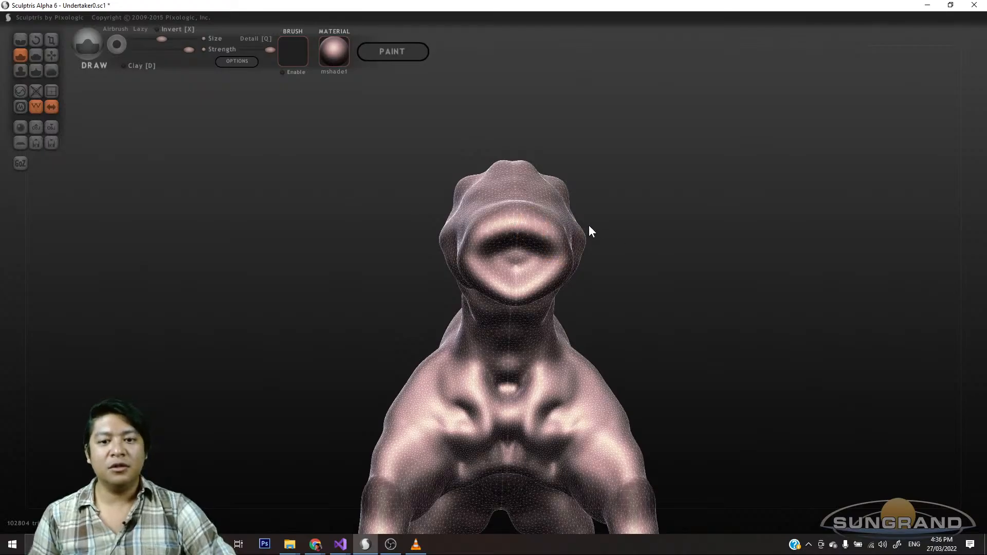
scroll(559, 224, up, 4)
scroll(649, 239, down, 1)
drag(694, 274, 649, 248)
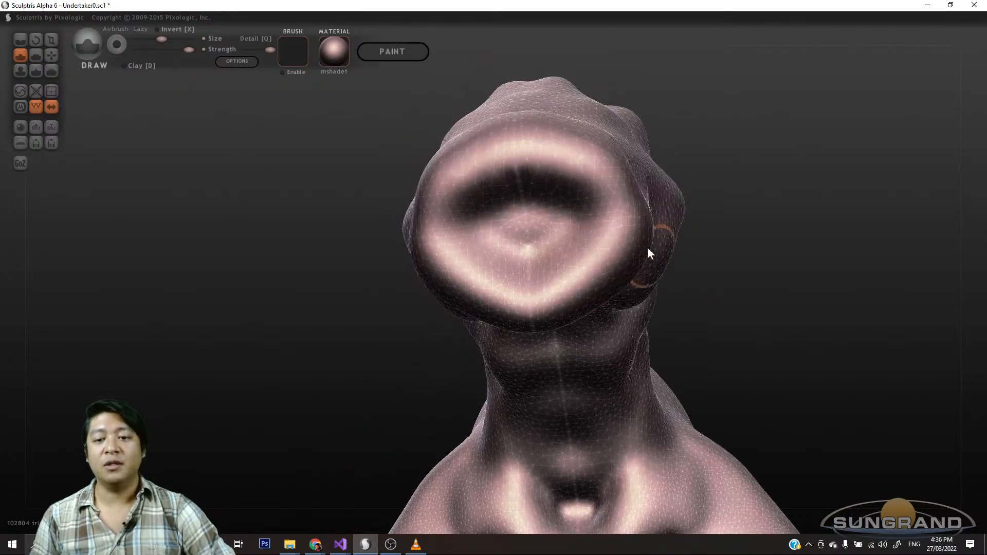
scroll(618, 221, down, 2)
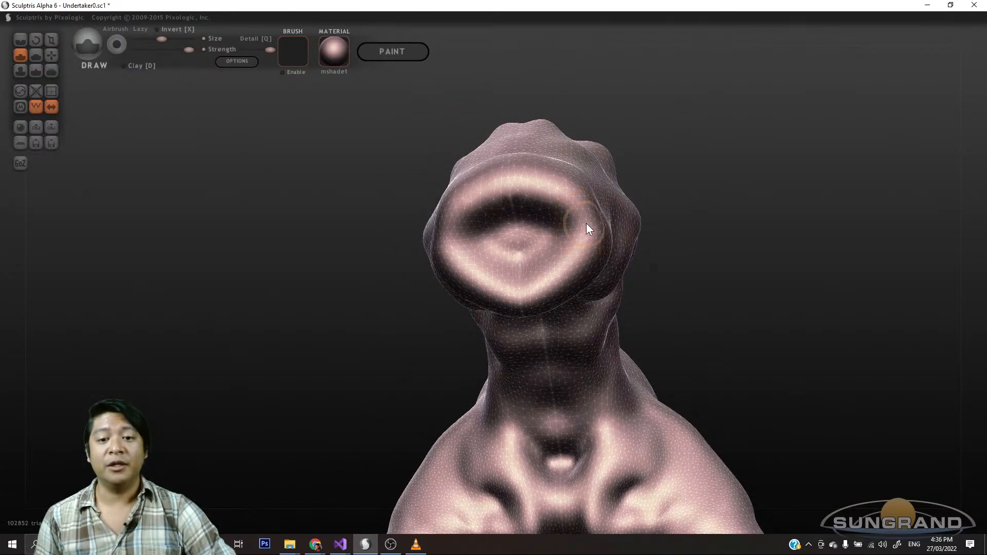
drag(586, 222, 441, 211)
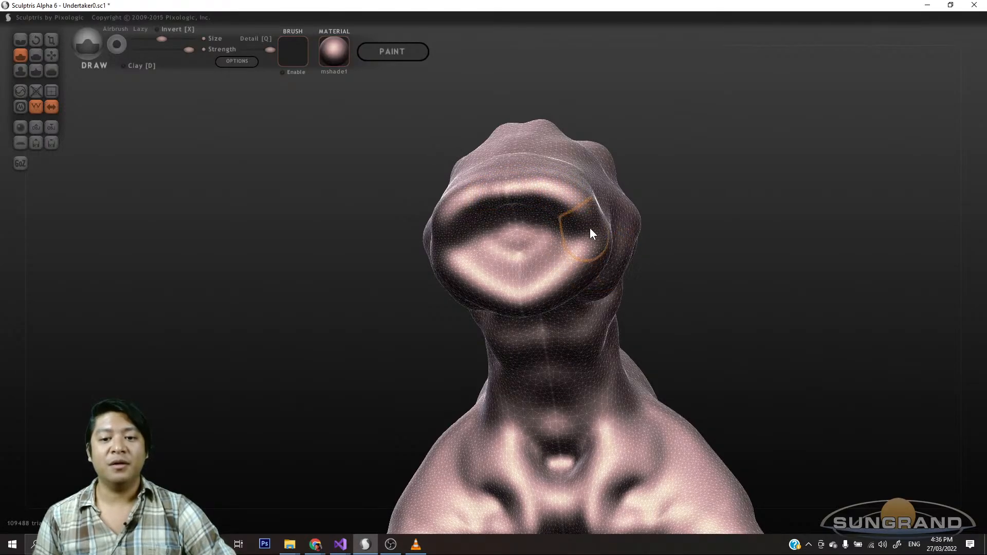
- Hollow out the mouth cavity inside the snout's rim and below the upper lip with the Draw brush
mouse_move(590, 229)
mouse_down()
mouse_move(547, 293)
mouse_move(531, 297)
mouse_move(586, 246)
mouse_move(581, 270)
mouse_move(553, 291)
mouse_up()
mouse_move(791, 287)
mouse_down()
mouse_move(728, 355)
mouse_move(673, 333)
mouse_move(718, 321)
mouse_move(847, 332)
mouse_move(848, 303)
mouse_move(818, 328)
mouse_up()
drag(589, 231, 529, 209)
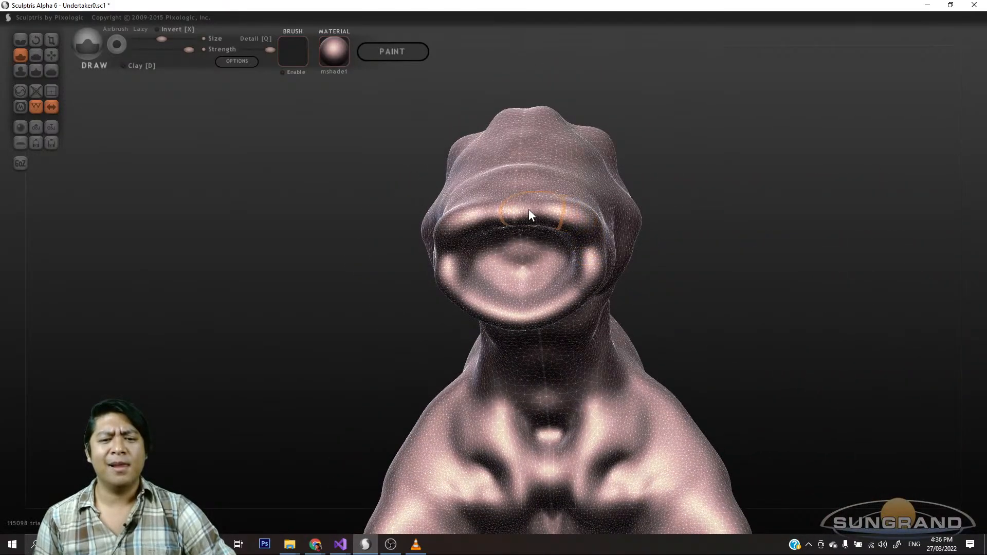
drag(718, 281, 610, 214)
mouse_move(575, 181)
mouse_down()
mouse_move(576, 213)
mouse_move(535, 274)
mouse_move(582, 221)
mouse_move(537, 263)
mouse_move(498, 277)
mouse_up()
mouse_move(800, 298)
mouse_down()
mouse_move(785, 315)
mouse_move(809, 352)
mouse_move(919, 355)
mouse_up()
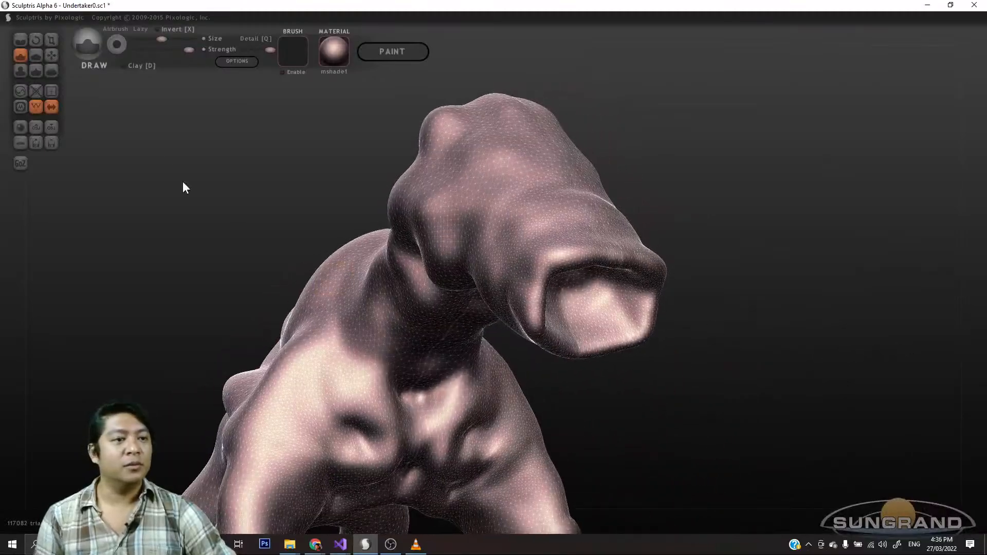
- Push the side walls of the mouth cavity deeper into the snout with the Grab brush
click(52, 55)
mouse_move(633, 334)
right_down()
mouse_move(658, 407)
mouse_move(743, 395)
mouse_move(734, 377)
mouse_move(728, 393)
right_up()
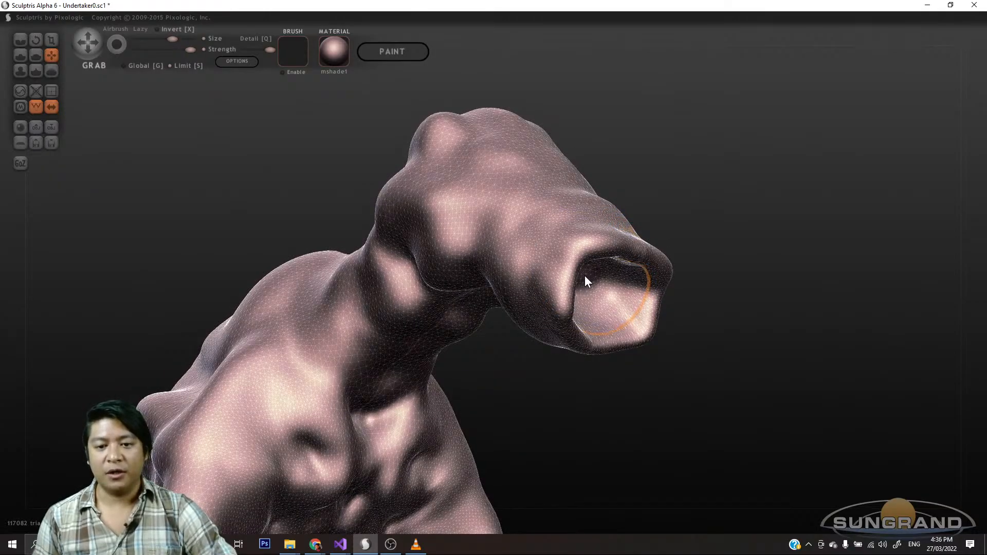
scroll(583, 276, down, 2)
scroll(584, 275, up, 1)
scroll(589, 276, up, 3)
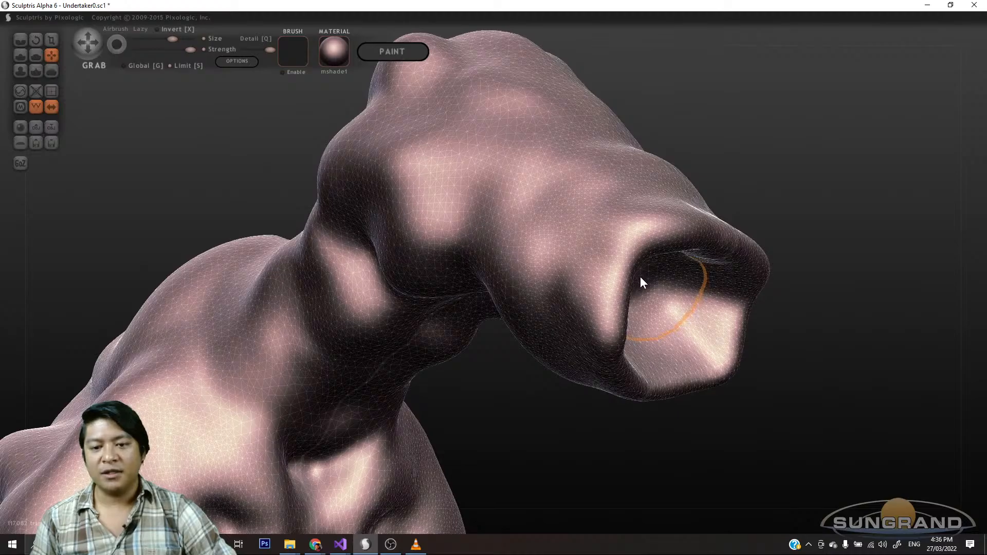
drag(640, 276, 584, 221)
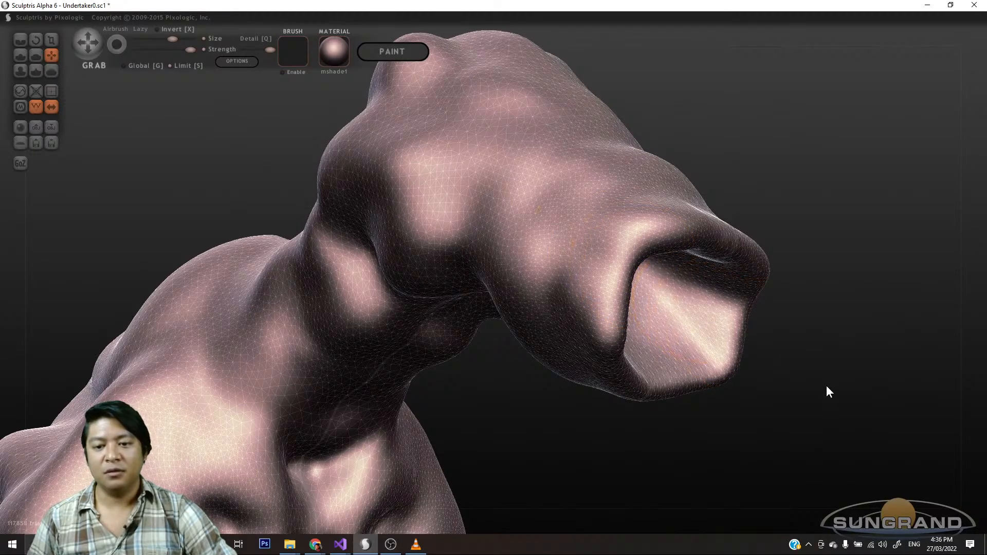
mouse_move(826, 385)
mouse_down()
mouse_move(702, 364)
mouse_move(632, 377)
mouse_move(577, 370)
mouse_up()
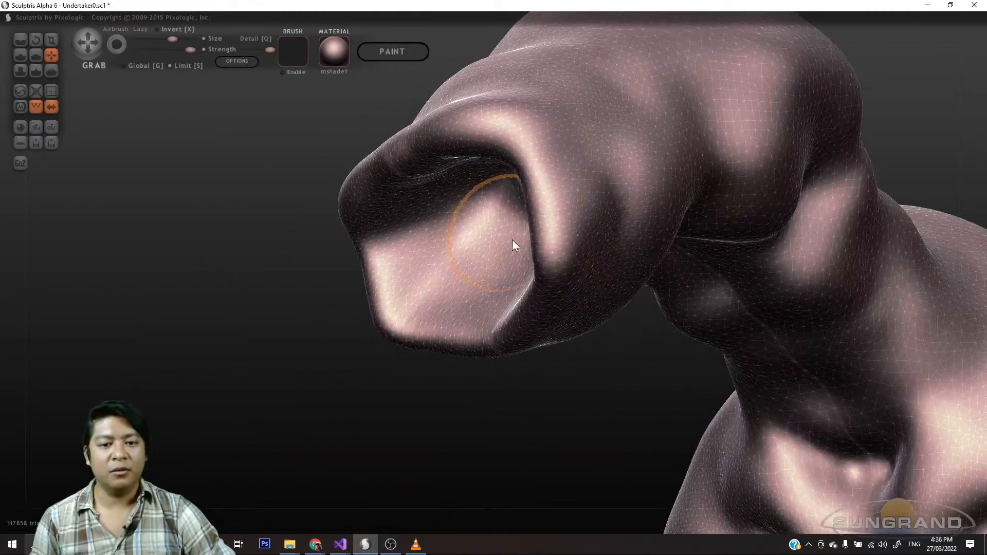
mouse_move(514, 244)
mouse_down()
mouse_move(544, 246)
mouse_move(594, 226)
mouse_up()
- Deepen the back and upper part of the mouth cavity with further Grab brush pulls
drag(528, 417, 561, 429)
mouse_move(607, 262)
mouse_down()
mouse_move(647, 247)
mouse_move(581, 260)
mouse_up()
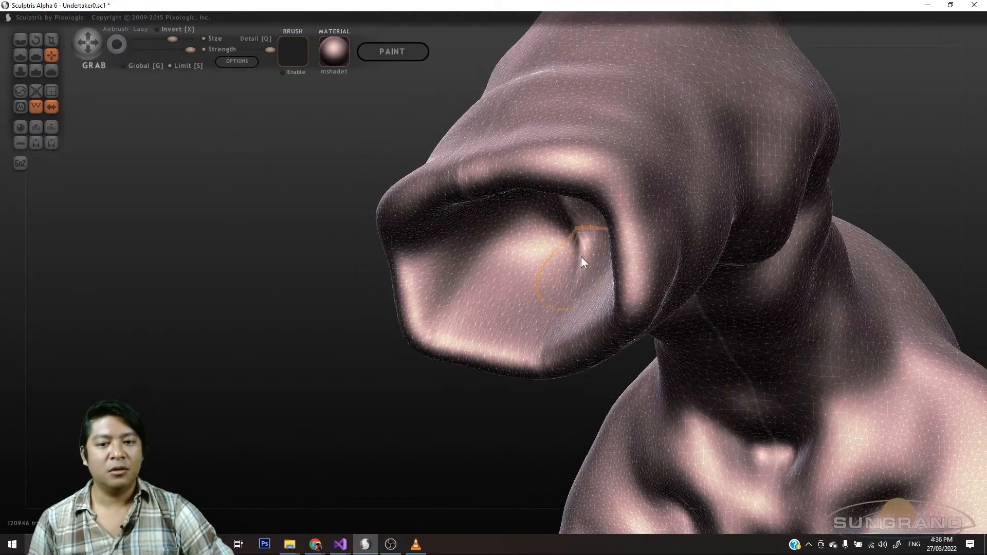
drag(426, 376, 443, 294)
drag(547, 157, 556, 131)
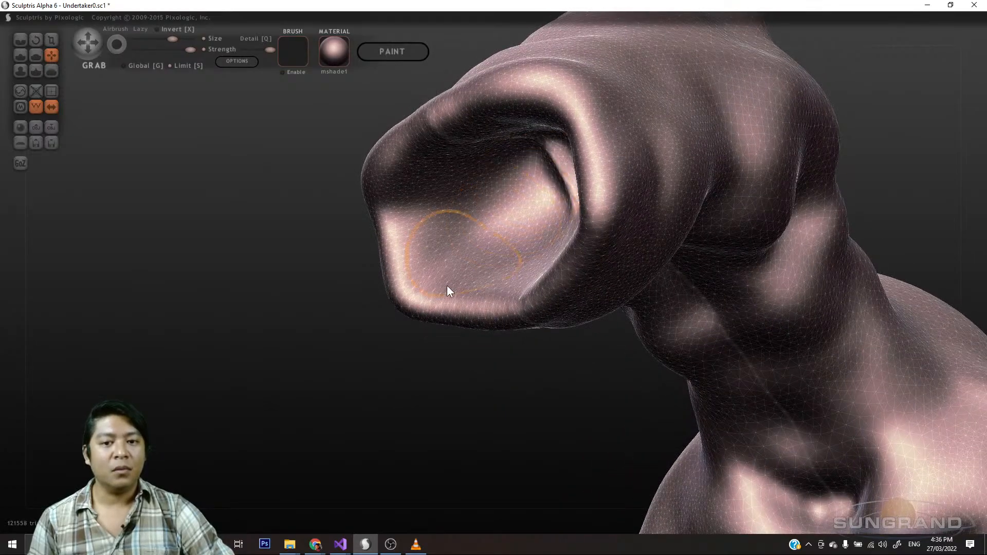
mouse_move(372, 362)
mouse_down()
mouse_move(388, 379)
mouse_move(382, 390)
mouse_up()
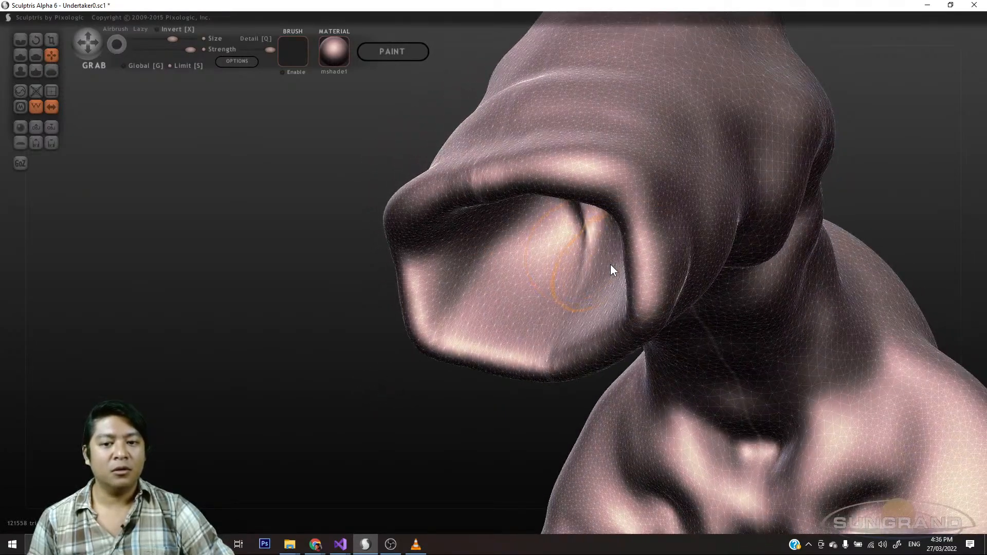
drag(610, 265, 641, 245)
drag(586, 230, 607, 218)
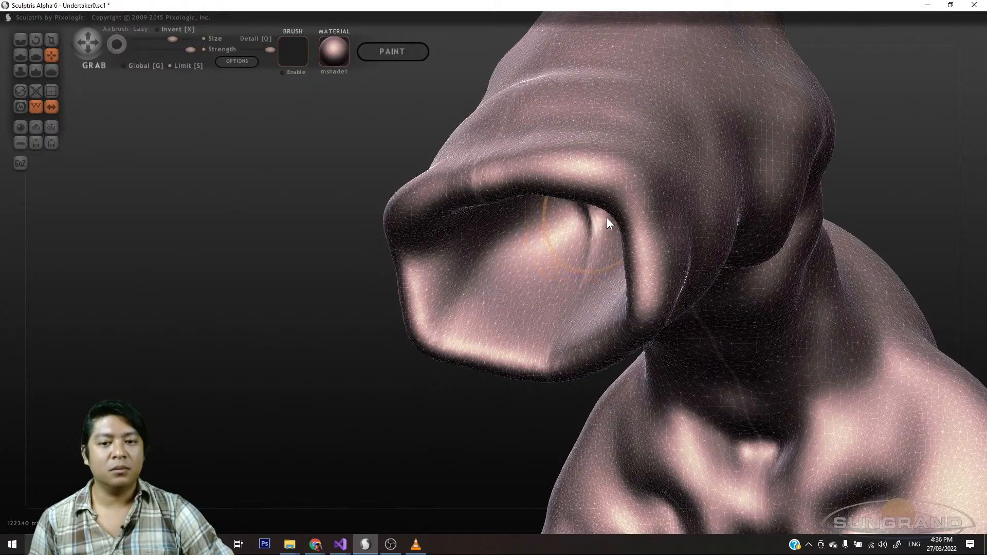
mouse_move(367, 367)
mouse_down()
mouse_move(399, 346)
mouse_move(399, 360)
mouse_move(383, 358)
mouse_up()
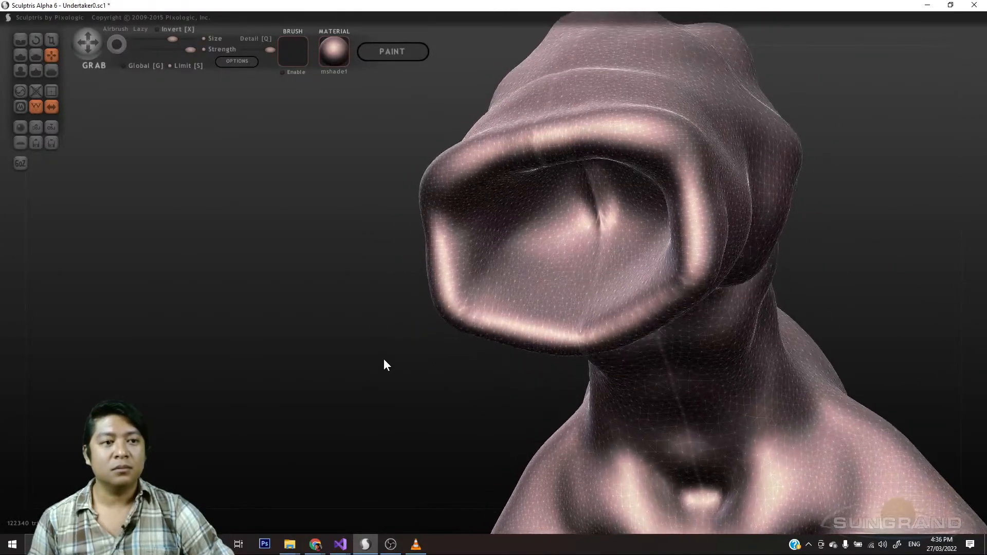
- Smooth out the crease inside the mouth cavity by thinning its mesh with the Reduce brush
click(20, 92)
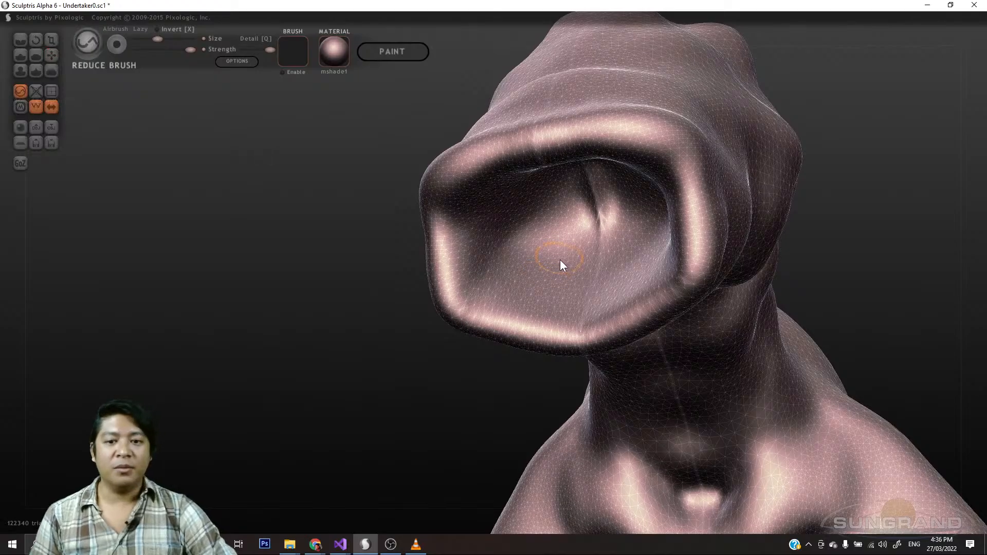
scroll(564, 248, up, 5)
scroll(564, 248, down, 7)
scroll(565, 245, down, 3)
key(w)
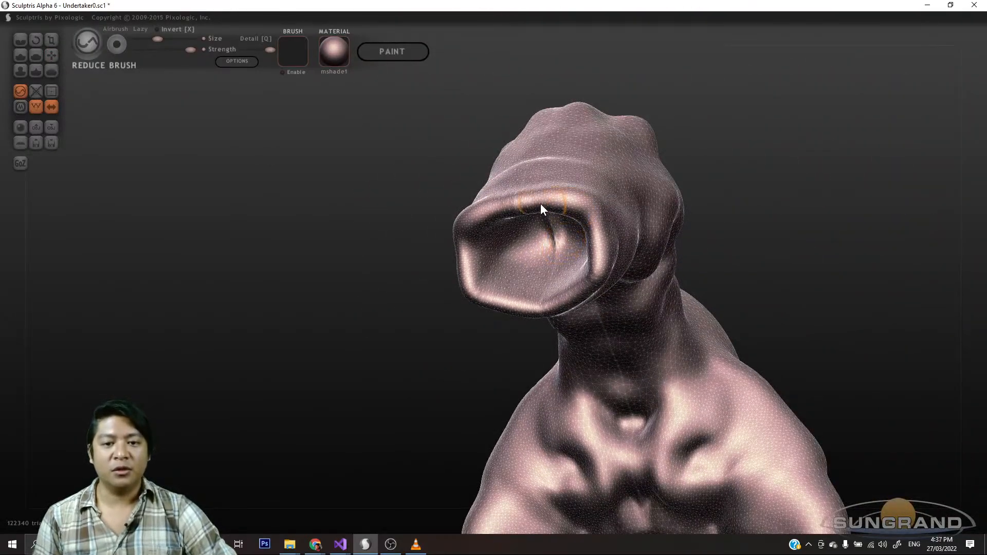
scroll(534, 216, down, 2)
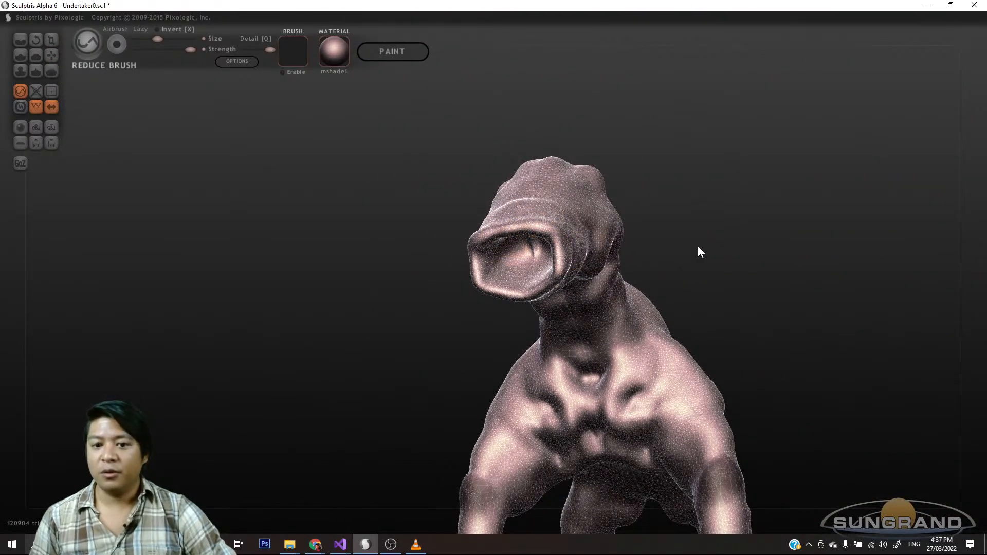
mouse_move(698, 247)
mouse_down()
mouse_move(526, 261)
mouse_move(594, 266)
mouse_move(604, 258)
mouse_move(565, 248)
mouse_up()
scroll(571, 250, up, 4)
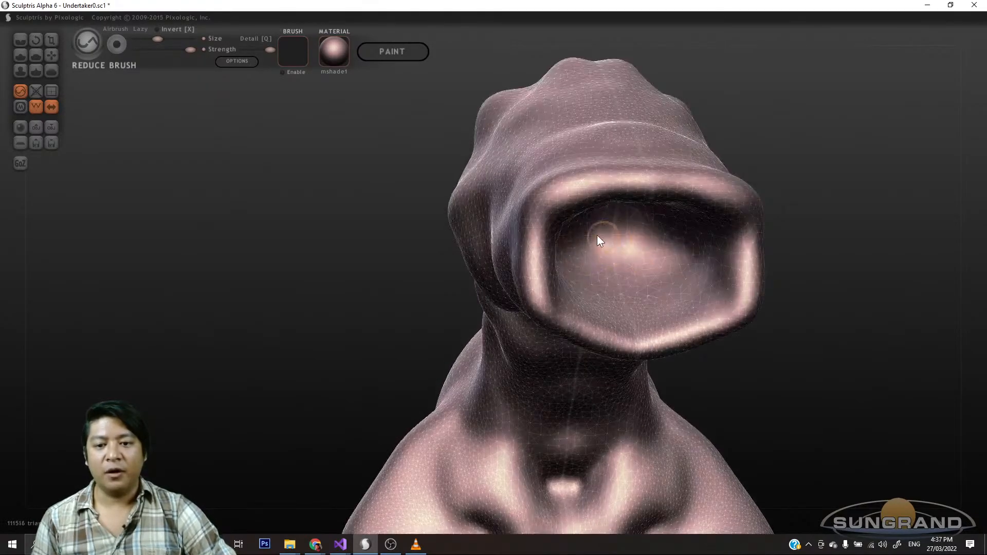
- Reduce the mesh detail around the mouth rim and the upper snout with the Reduce brush
scroll(750, 286, down, 3)
drag(727, 298, 653, 339)
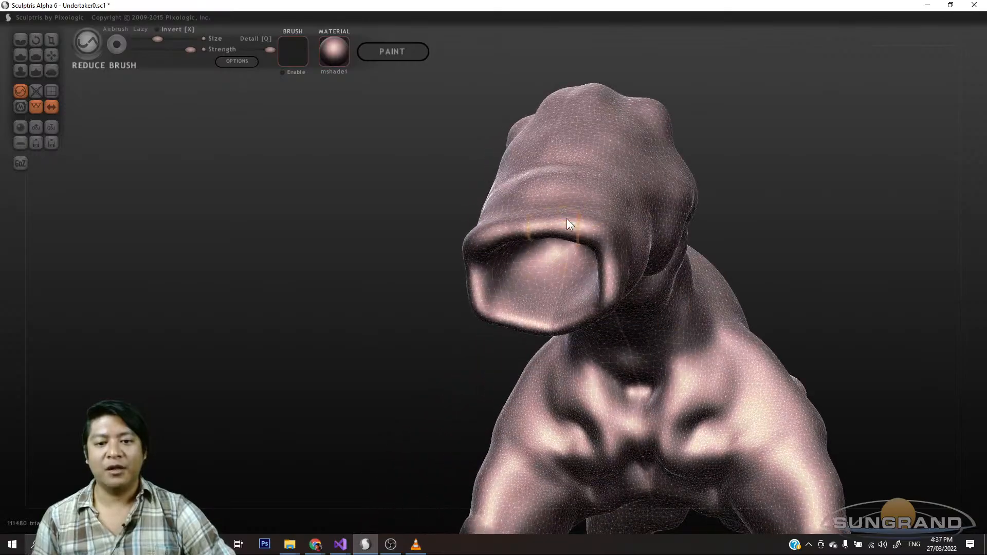
mouse_move(411, 354)
mouse_down()
mouse_move(410, 381)
mouse_move(366, 396)
mouse_move(420, 333)
mouse_move(533, 332)
mouse_up()
scroll(419, 332, up, 3)
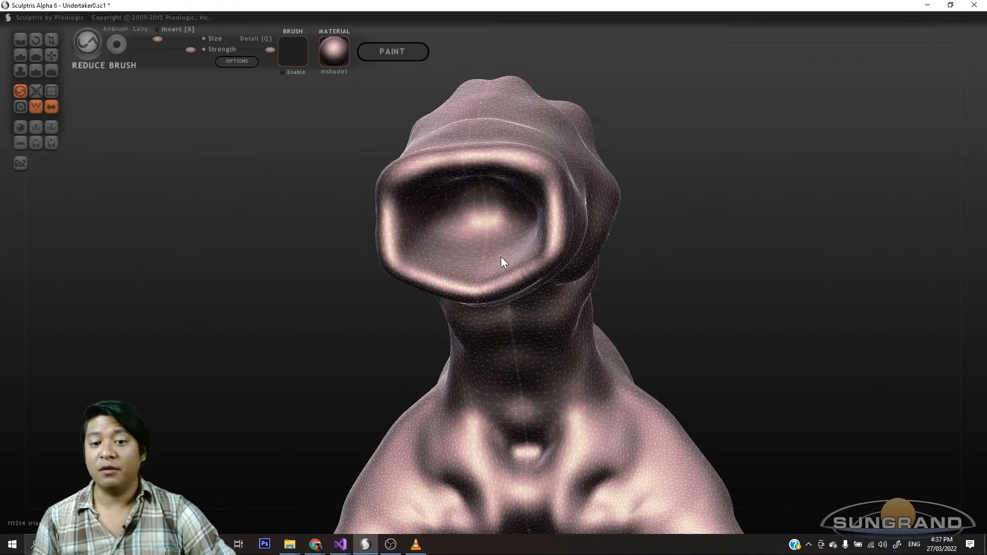
drag(736, 290, 521, 292)
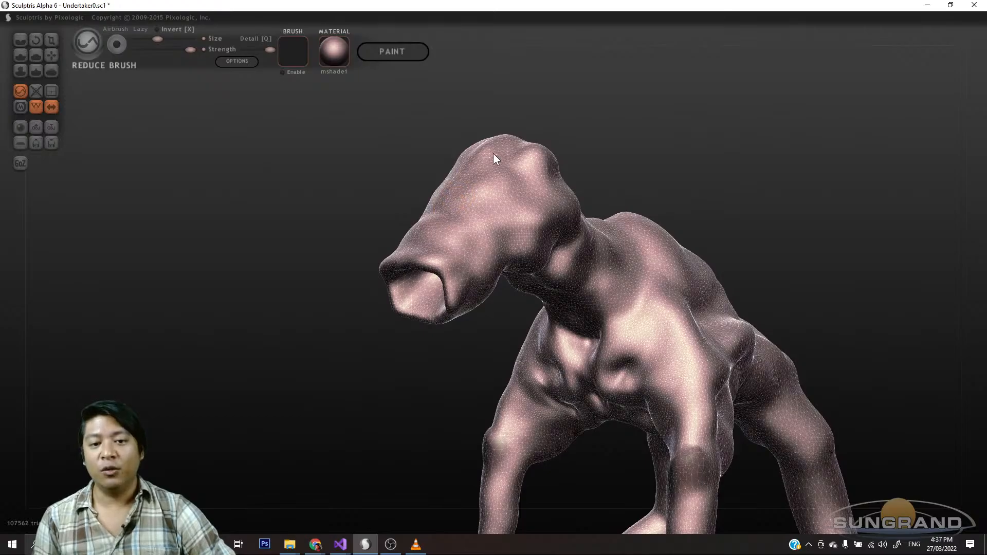
- Reduce the mesh detail over the top of the head, the neck and the upper back with the Reduce brush
drag(494, 155, 497, 280)
drag(398, 207, 465, 370)
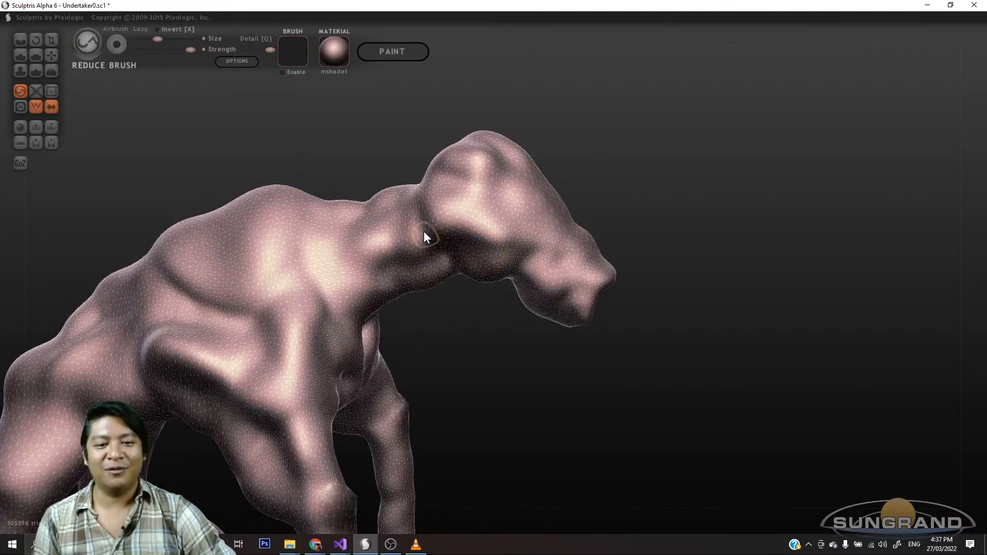
drag(463, 279, 471, 323)
drag(403, 231, 367, 245)
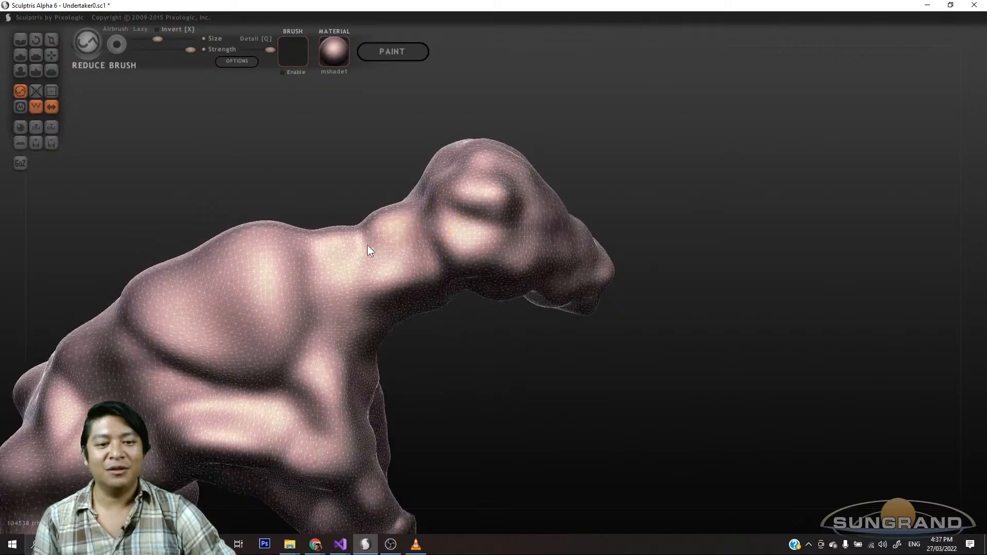
scroll(485, 289, down, 3)
drag(484, 294, 458, 405)
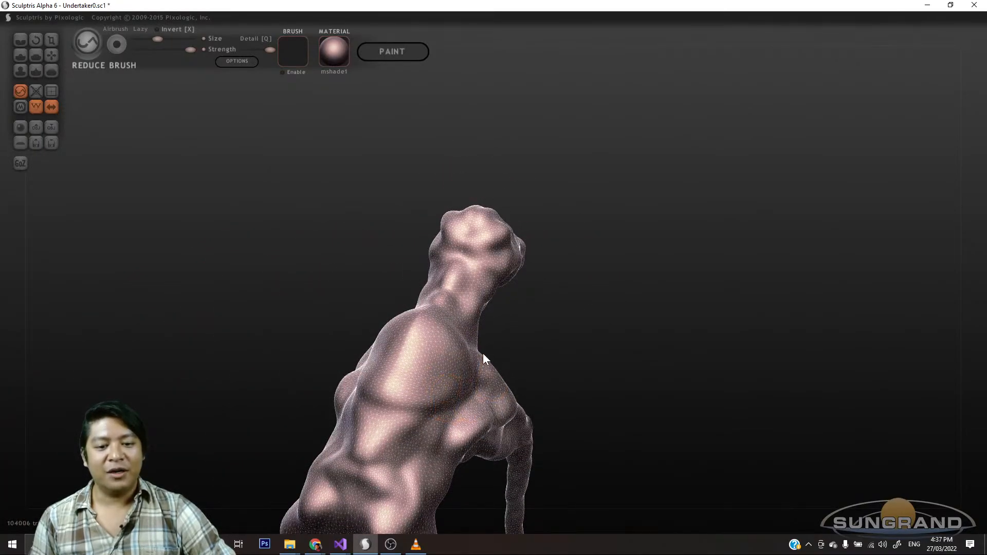
mouse_move(373, 345)
mouse_down()
mouse_move(494, 253)
mouse_move(489, 355)
mouse_move(502, 321)
mouse_move(536, 369)
mouse_move(579, 406)
mouse_move(615, 362)
mouse_move(579, 371)
mouse_move(596, 367)
mouse_up()
scroll(596, 368, up, 4)
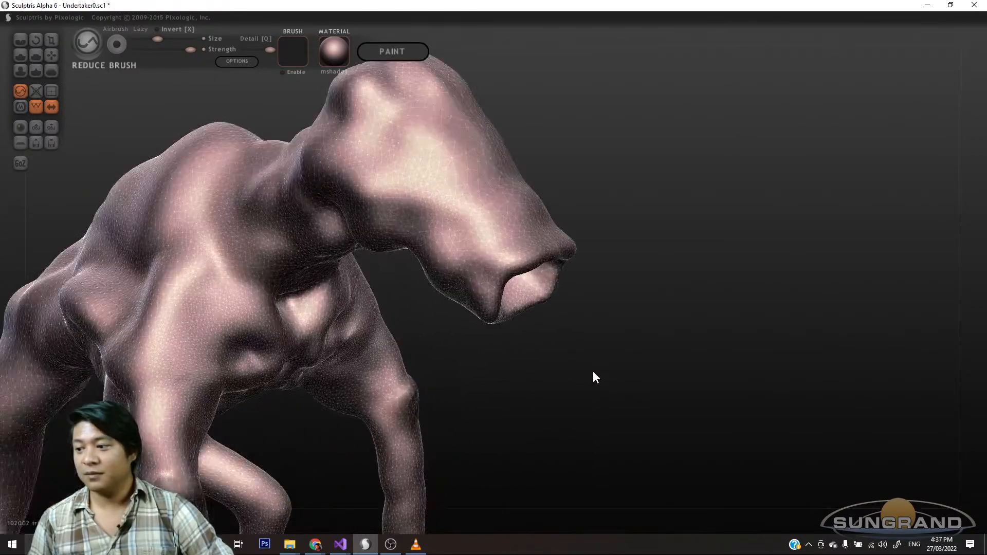
mouse_move(579, 398)
mouse_down()
mouse_move(540, 363)
mouse_move(467, 329)
mouse_up()
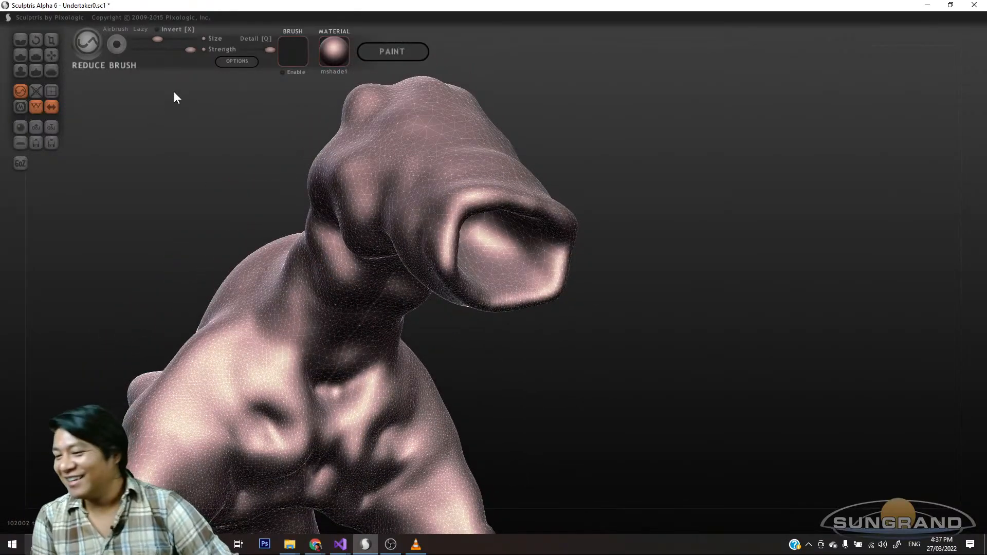
drag(502, 341, 450, 292)
click(21, 55)
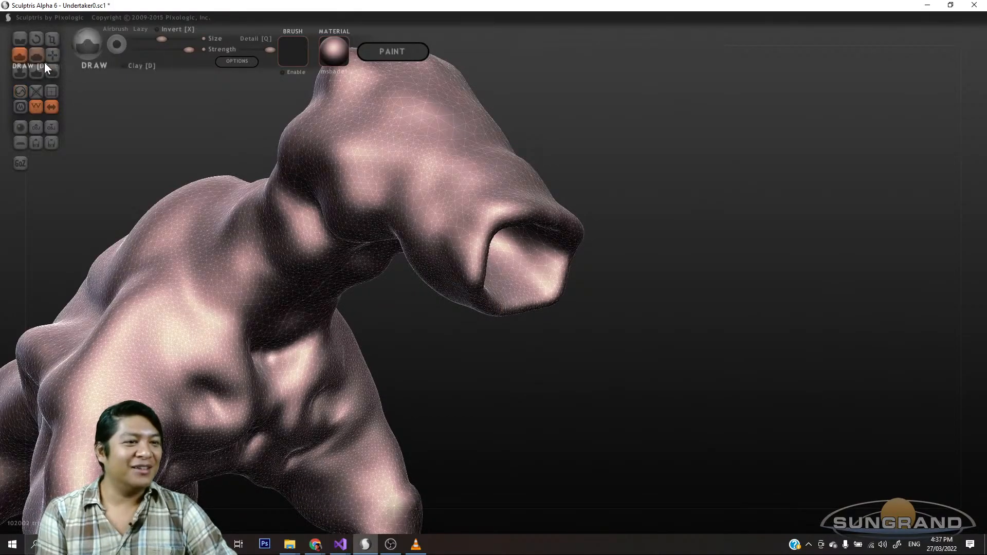
scroll(621, 353, up, 1)
scroll(620, 357, up, 3)
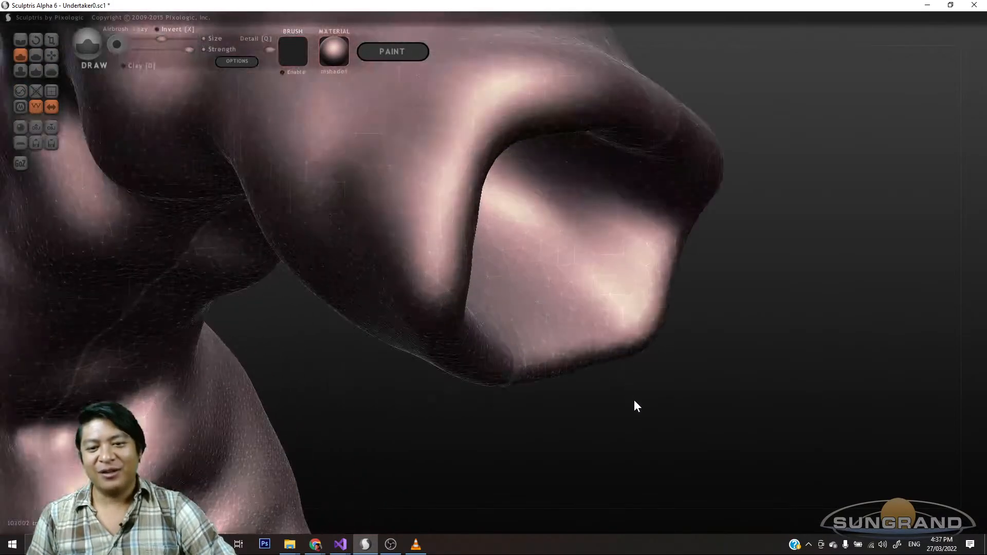
scroll(496, 209, down, 4)
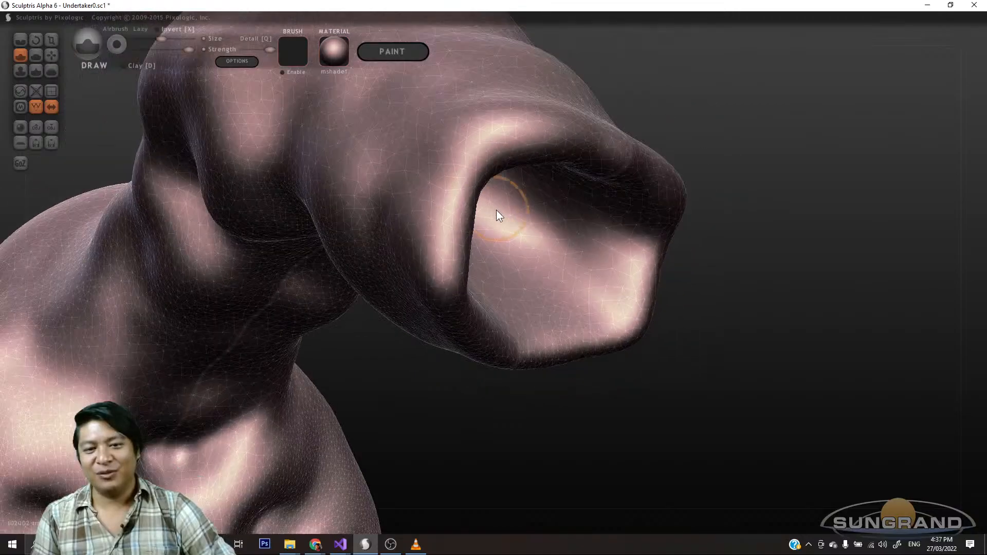
scroll(565, 288, down, 1)
mouse_move(602, 328)
mouse_down()
mouse_move(640, 342)
mouse_move(593, 313)
mouse_up()
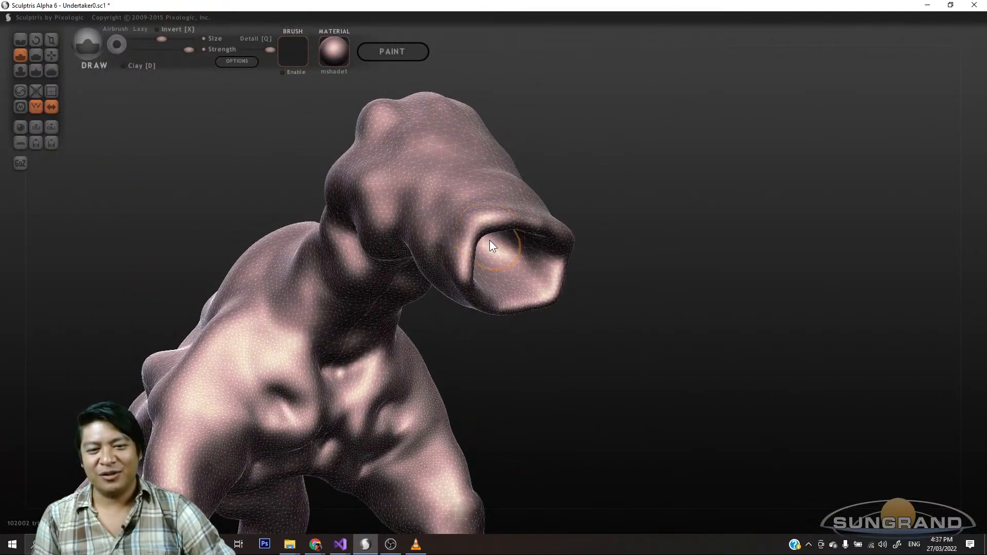
drag(489, 238, 478, 227)
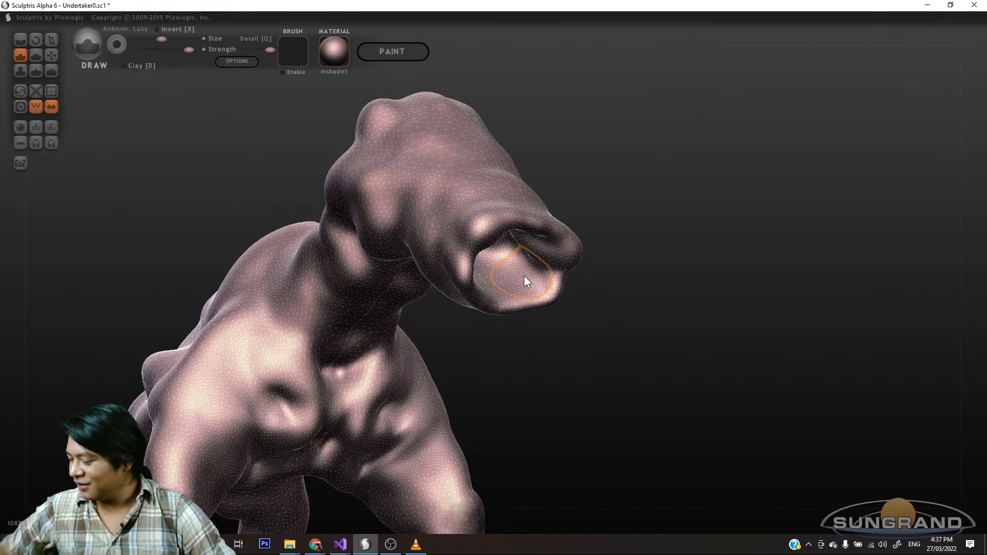
key(ctrl+z)
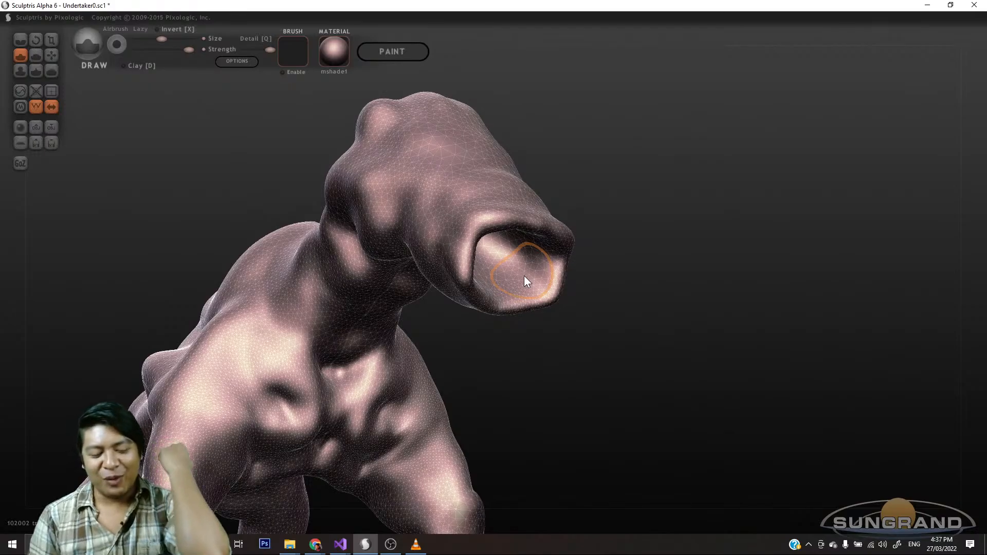
- Pull the inner side wall of the mouth cavity back and outward with the Grab brush to hollow it further
drag(595, 388, 347, 334)
click(52, 54)
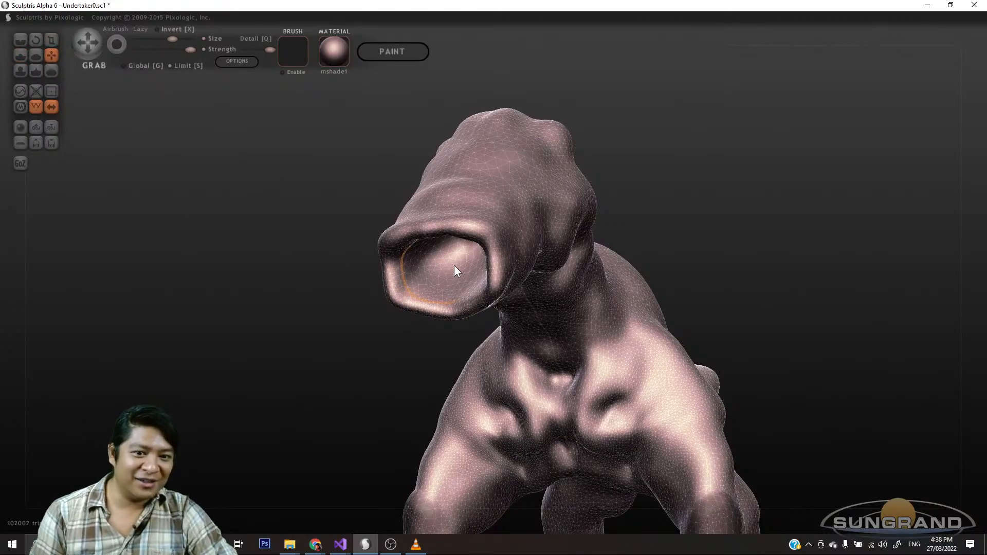
drag(469, 247, 506, 230)
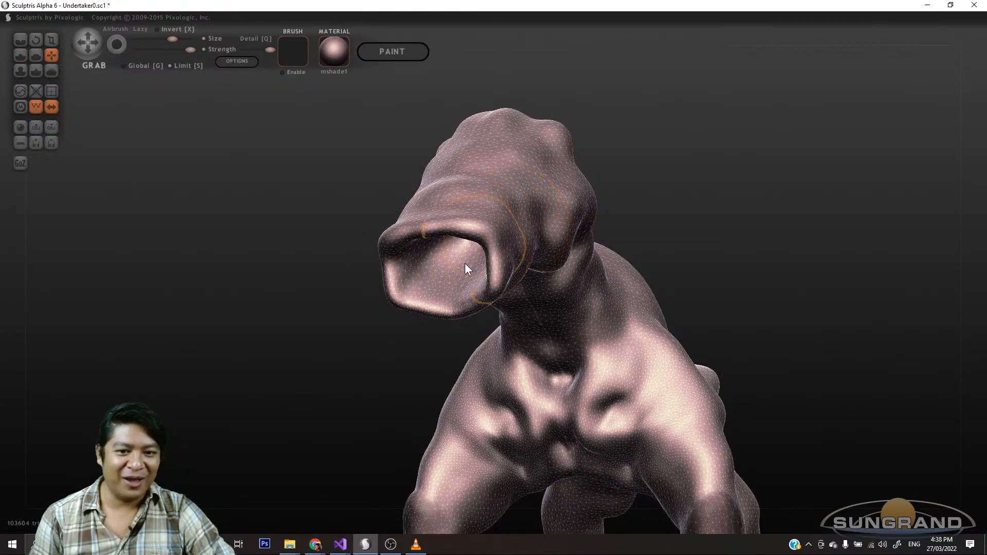
mouse_move(465, 263)
right_down()
mouse_move(419, 311)
mouse_move(453, 248)
right_up()
scroll(455, 254, up, 5)
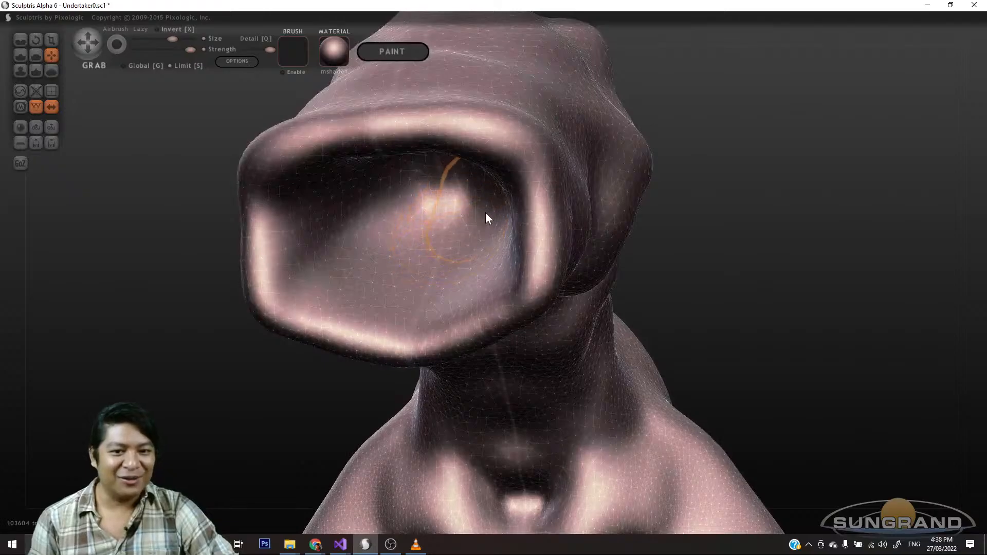
drag(485, 212, 546, 194)
- Push the back and upper corner of the mouth cavity deeper with repeated Grab brush pulls
mouse_move(706, 232)
right_down()
mouse_move(723, 275)
mouse_move(700, 277)
right_up()
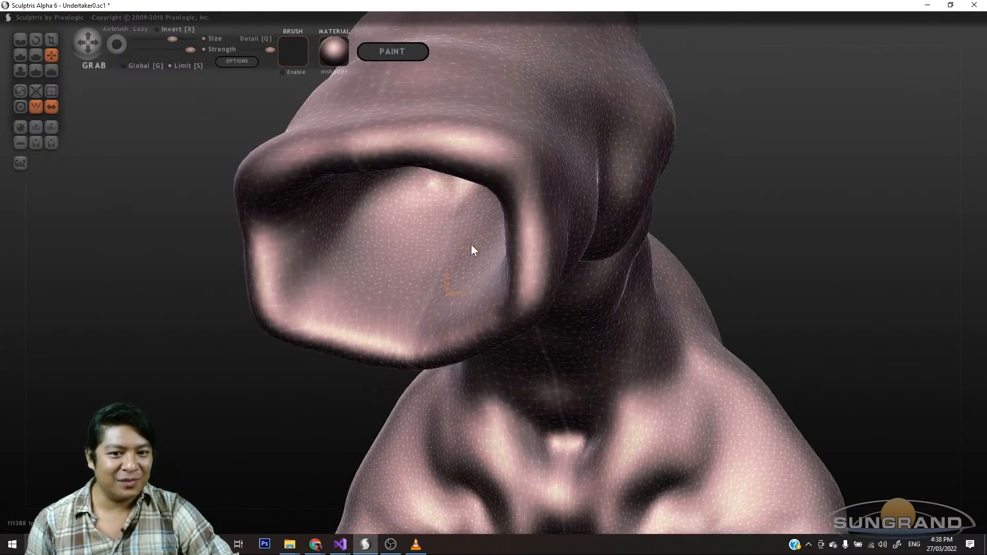
mouse_move(472, 246)
mouse_down()
mouse_move(471, 220)
mouse_move(511, 214)
mouse_up()
mouse_move(697, 210)
right_down()
mouse_move(741, 209)
mouse_move(738, 198)
right_up()
drag(475, 218, 562, 198)
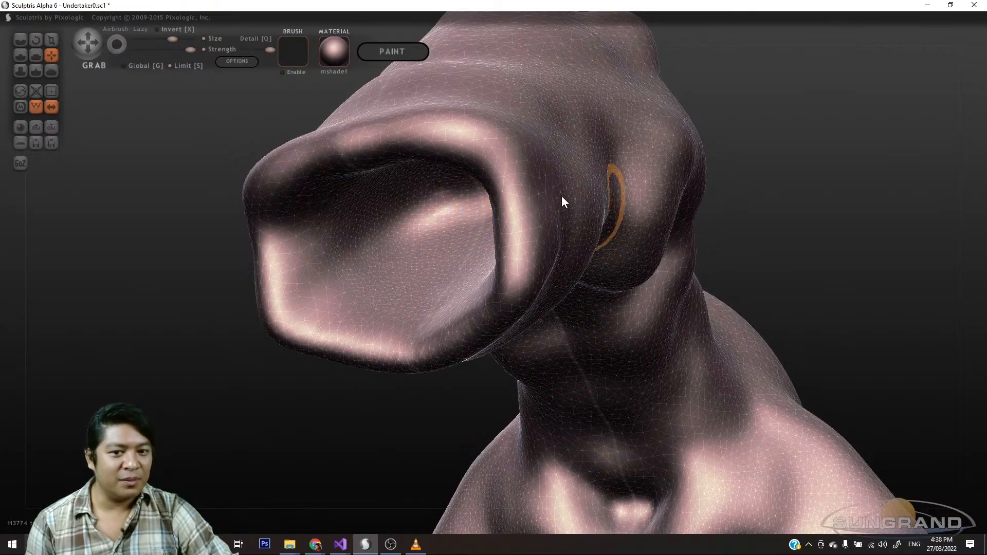
right_drag(761, 232, 854, 257)
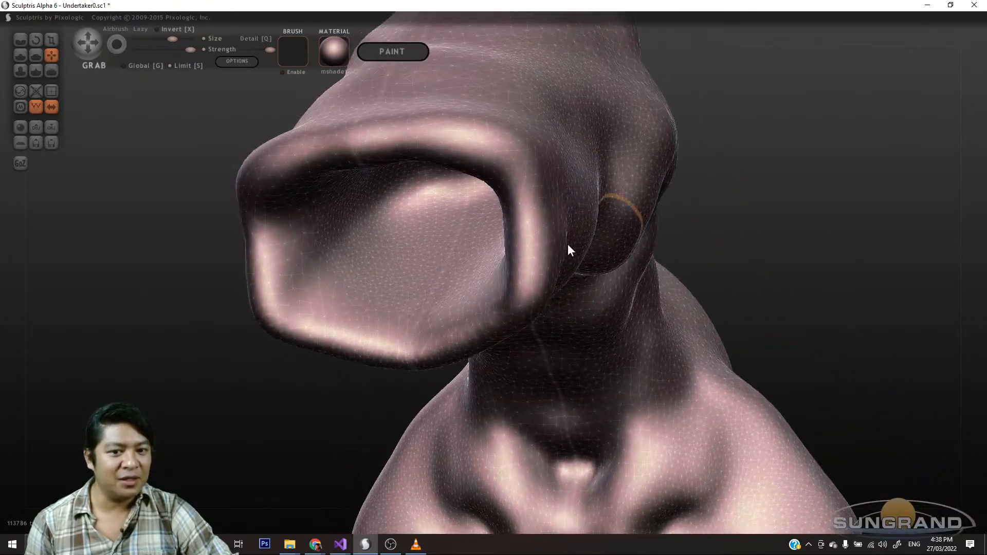
mouse_move(462, 191)
mouse_down()
mouse_move(476, 215)
mouse_move(485, 204)
mouse_up()
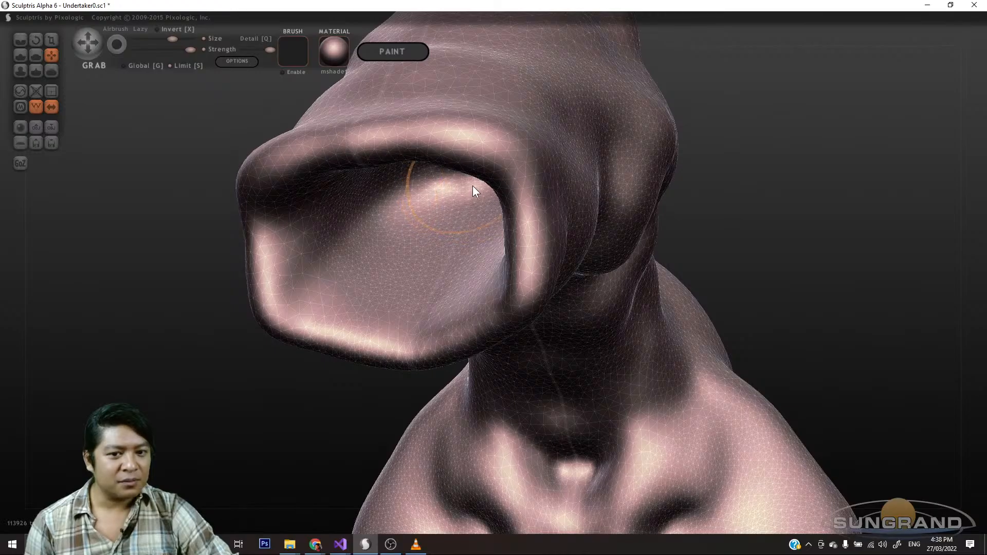
- Deepen the mouth cavity from the opposite side by grabbing its inner wall and roof outward and upward
right_drag(405, 282, 451, 342)
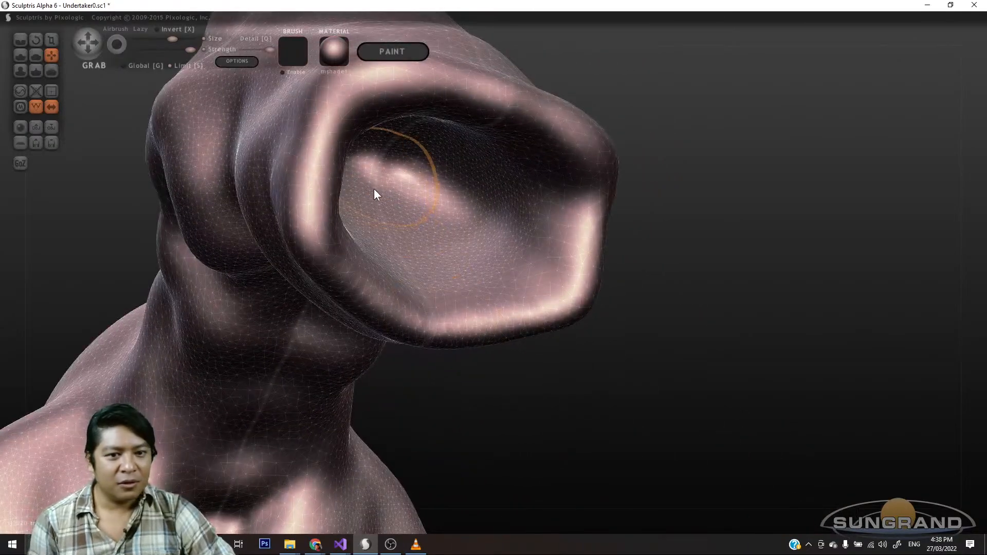
drag(374, 189, 357, 193)
right_drag(694, 287, 702, 349)
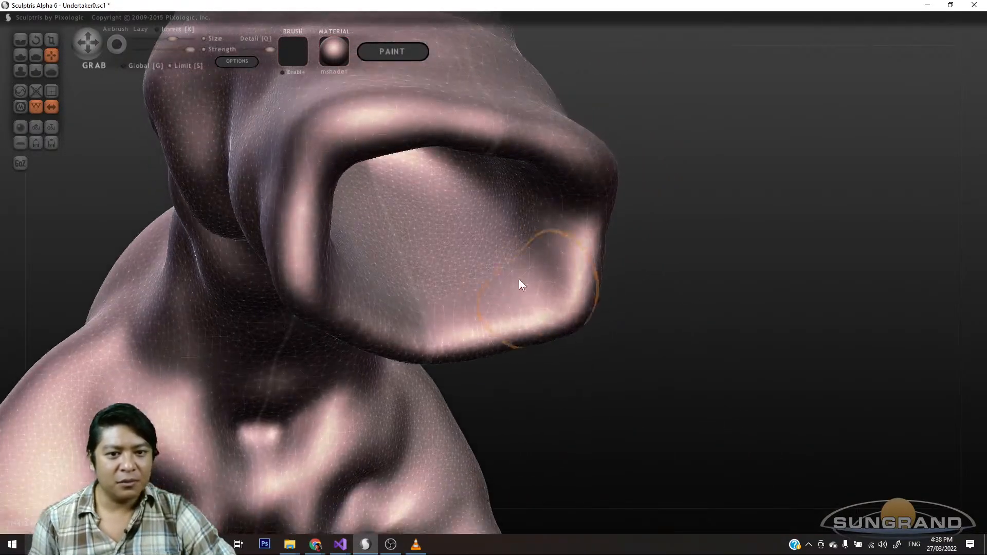
mouse_move(382, 161)
mouse_down()
mouse_move(354, 154)
mouse_move(364, 159)
mouse_up()
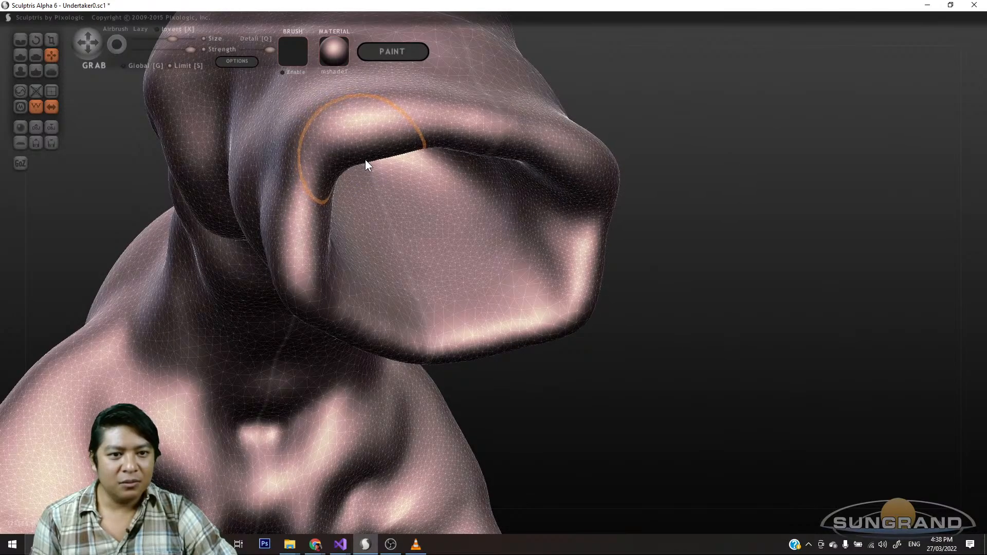
right_drag(617, 274, 686, 278)
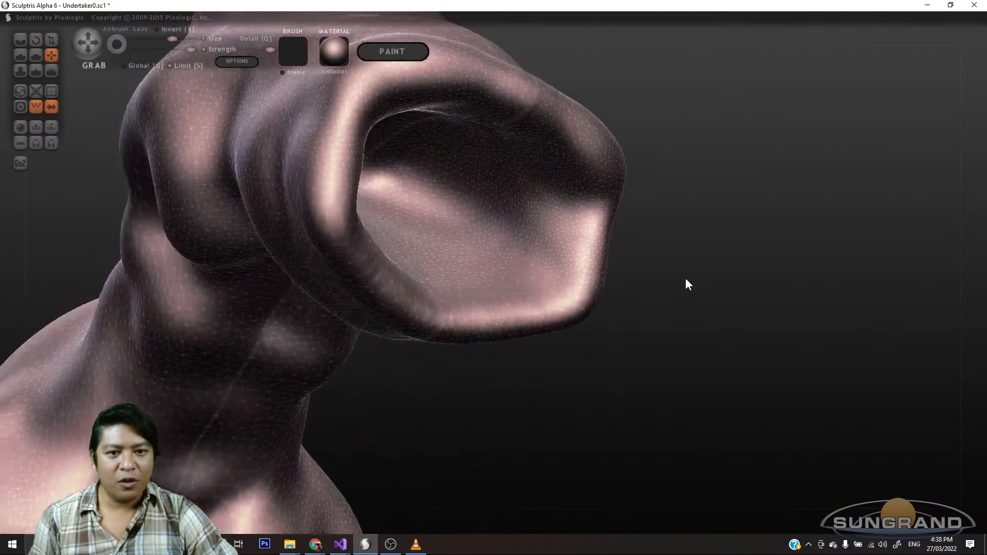
drag(388, 151, 383, 119)
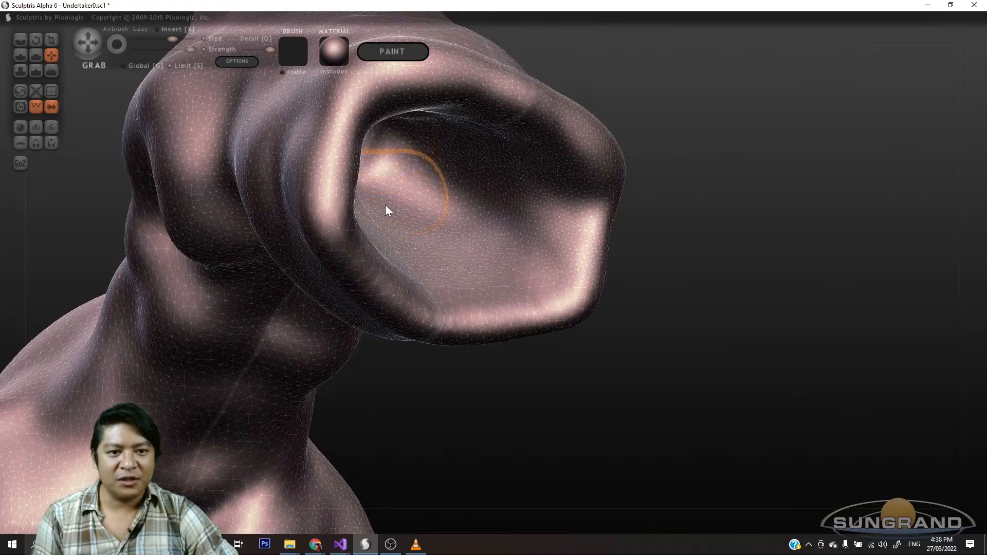
- Reshape the snout profile with the Grab brush, pulling the upper lip tip down and bulging the top of the snout upward
mouse_move(490, 239)
right_down()
mouse_move(606, 280)
mouse_move(676, 358)
mouse_move(622, 269)
right_up()
drag(576, 227, 599, 255)
mouse_move(607, 277)
right_down()
mouse_move(629, 332)
mouse_move(604, 272)
right_up()
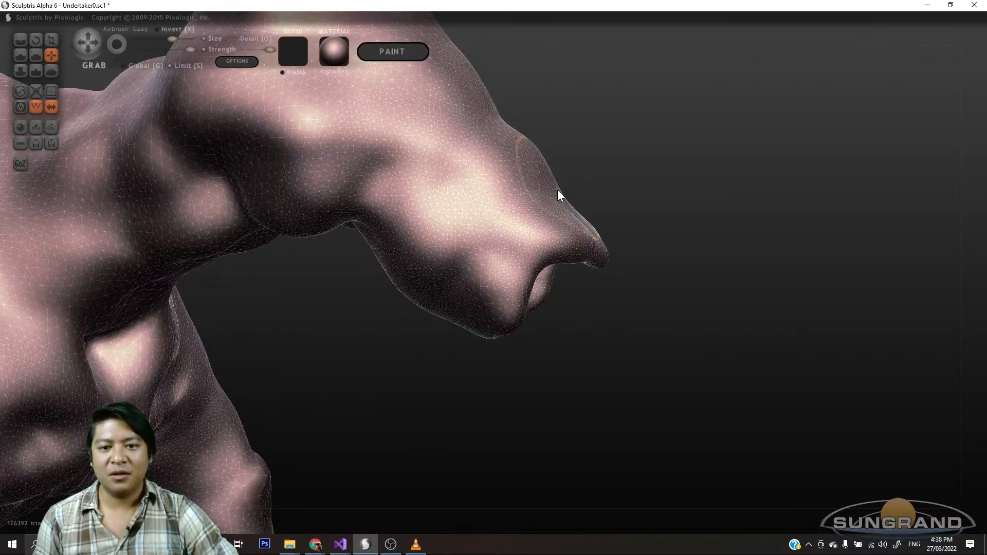
mouse_move(558, 189)
mouse_down()
mouse_move(577, 188)
mouse_move(568, 162)
mouse_up()
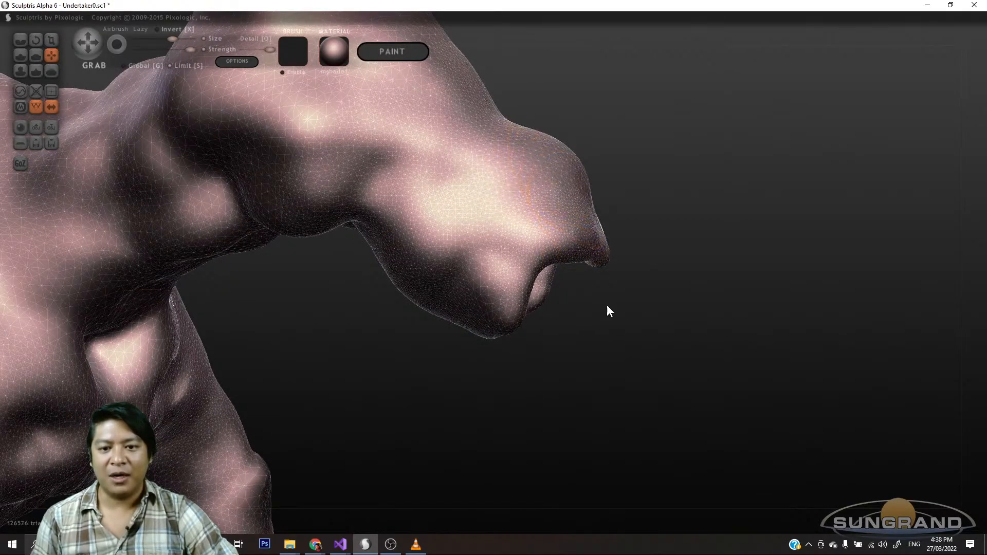
right_drag(607, 304, 624, 286)
drag(602, 244, 612, 257)
- Raise a lip ridge along the side edge of the mouth opening down to the lower jaw with the Draw brush
mouse_move(611, 287)
right_down()
mouse_move(604, 322)
mouse_move(477, 342)
mouse_move(541, 344)
right_up()
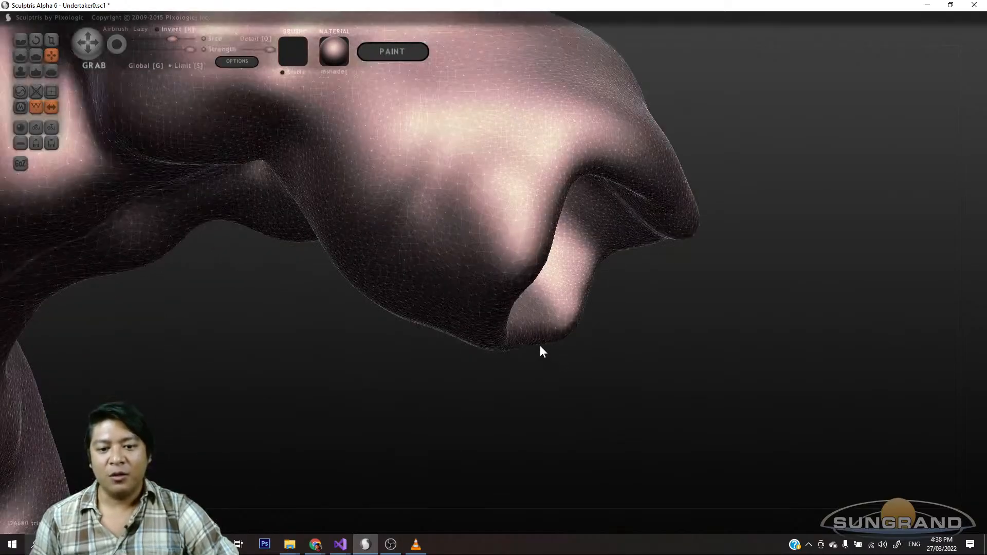
click(22, 55)
mouse_move(373, 268)
right_down()
mouse_move(656, 399)
mouse_move(674, 382)
right_up()
scroll(516, 251, down, 1)
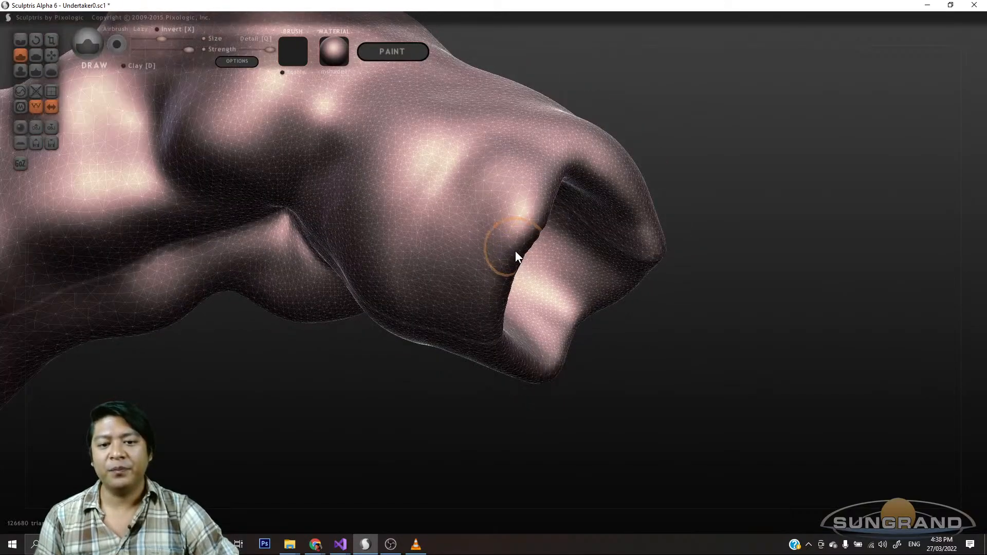
mouse_move(536, 209)
mouse_down()
mouse_move(502, 270)
mouse_move(498, 334)
mouse_up()
mouse_move(541, 372)
right_down()
mouse_move(526, 422)
mouse_move(551, 367)
mouse_move(477, 323)
right_up()
- Reduce the mesh detail along the lower lip and underside of the mouth rim with the Reduce brush
click(20, 91)
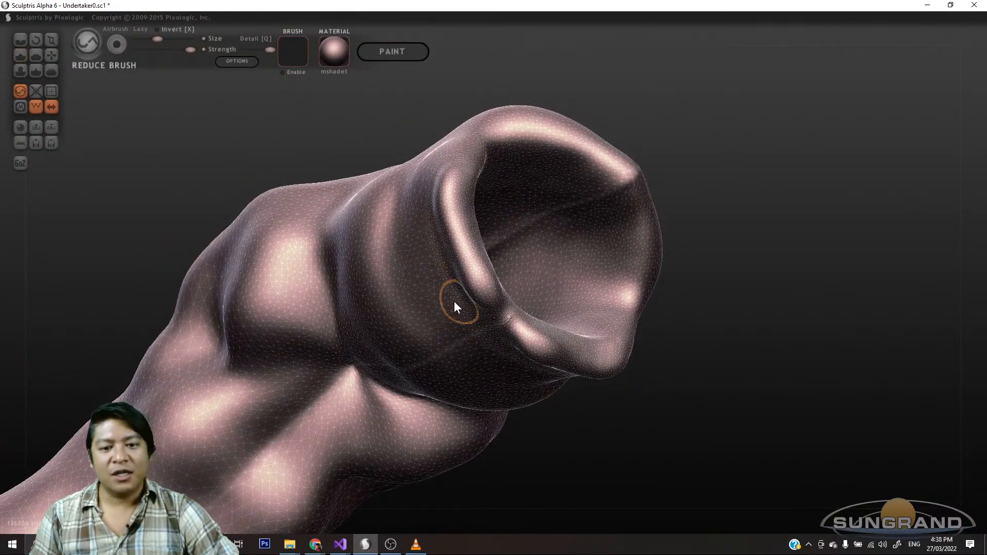
scroll(518, 327, up, 2)
scroll(534, 362, up, 2)
drag(522, 370, 498, 393)
scroll(540, 367, down, 4)
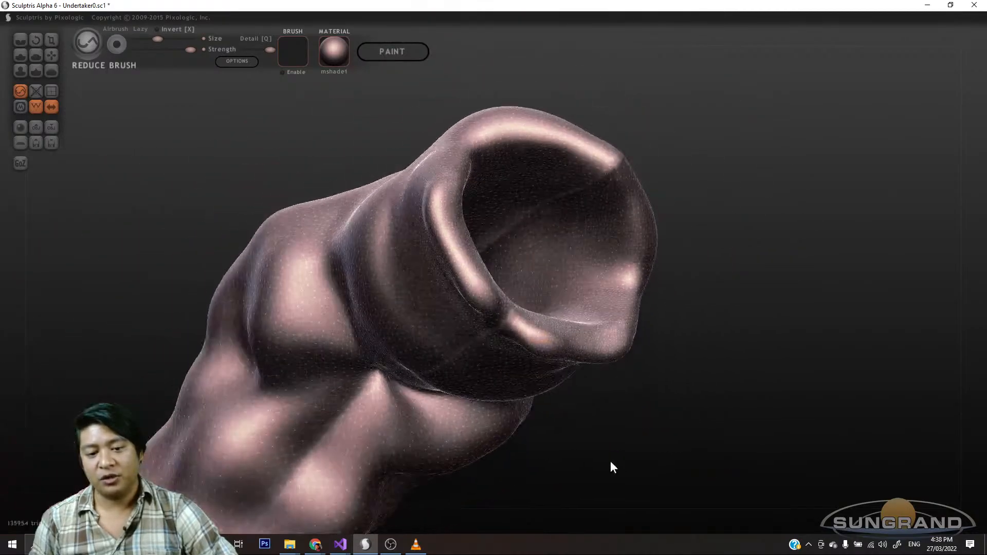
- Build up the middle of the lower lip and extend its ridge sideways toward the mouth corner with the Draw brush
drag(610, 460, 522, 483)
click(20, 55)
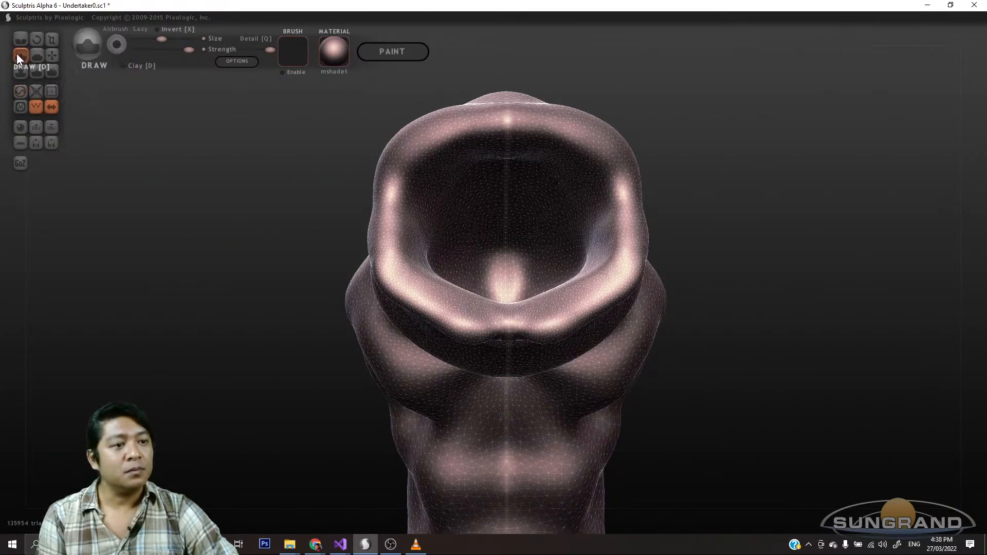
mouse_move(511, 323)
mouse_down()
mouse_move(491, 335)
mouse_move(525, 334)
mouse_up()
drag(272, 410, 293, 304)
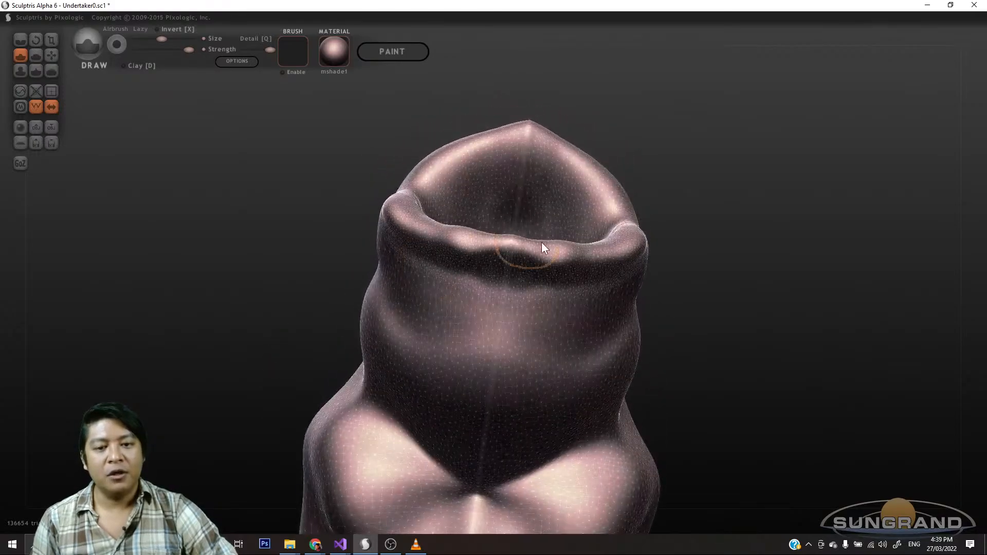
drag(492, 248, 420, 234)
- Thicken the side of the mouth rim and carry the ridge up along the upper lip with the Draw brush
mouse_move(216, 306)
mouse_down()
mouse_move(450, 368)
mouse_move(674, 359)
mouse_move(659, 400)
mouse_move(578, 330)
mouse_up()
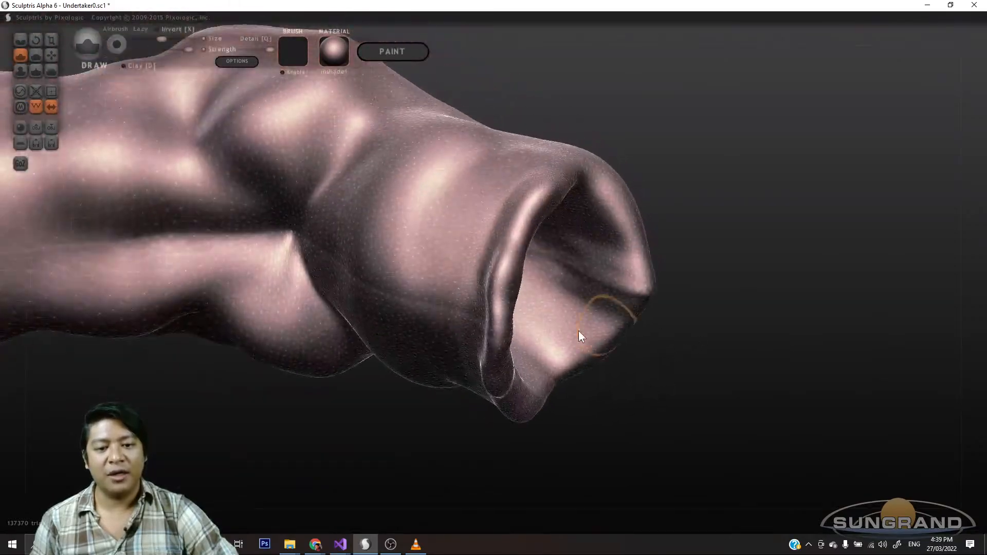
mouse_move(493, 311)
mouse_down()
mouse_move(521, 238)
mouse_move(552, 197)
mouse_move(622, 185)
mouse_up()
mouse_move(694, 334)
mouse_down()
mouse_move(690, 290)
mouse_move(663, 241)
mouse_up()
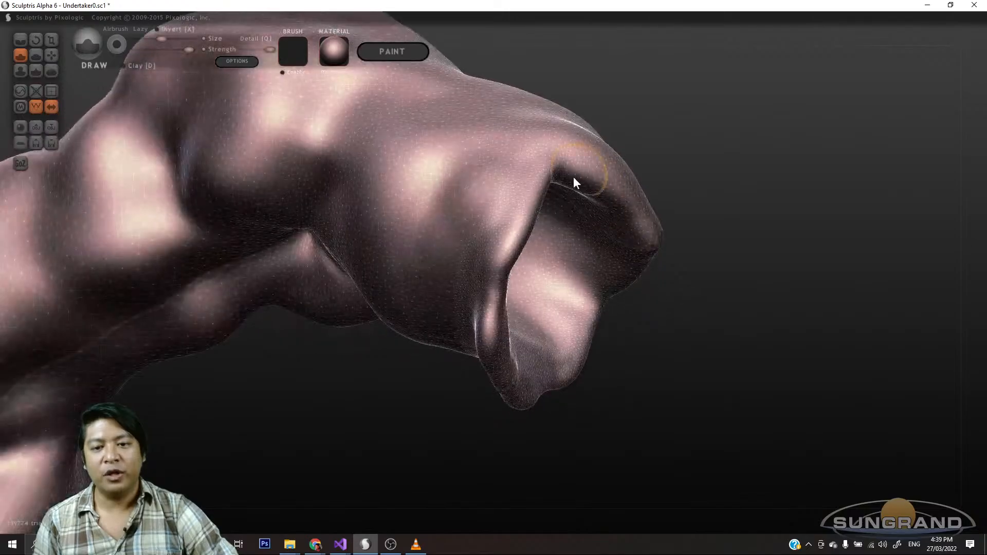
mouse_move(546, 183)
mouse_down()
mouse_move(591, 177)
mouse_move(624, 208)
mouse_up()
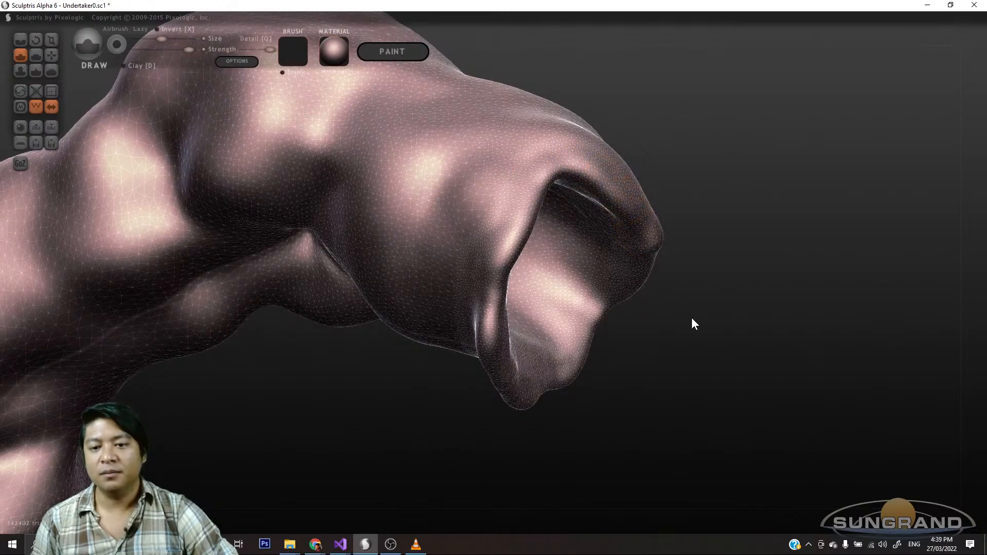
- Build up the front of the upper lip into a thick, downward-hanging rim with Draw brush strokes
mouse_move(694, 325)
mouse_down()
mouse_move(640, 253)
mouse_move(621, 204)
mouse_move(581, 176)
mouse_move(672, 353)
mouse_up()
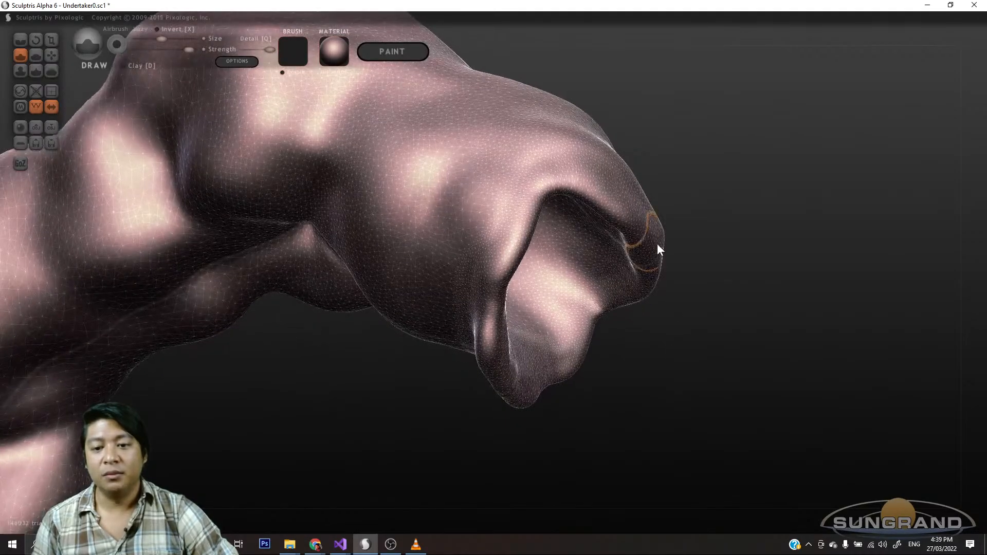
mouse_move(649, 231)
mouse_down()
mouse_move(641, 251)
mouse_move(651, 291)
mouse_up()
mouse_move(646, 368)
mouse_down()
mouse_move(632, 344)
mouse_move(651, 379)
mouse_move(650, 325)
mouse_move(630, 373)
mouse_move(324, 363)
mouse_move(290, 340)
mouse_up()
drag(377, 200, 346, 278)
mouse_move(337, 317)
mouse_down()
mouse_move(330, 267)
mouse_move(385, 142)
mouse_up()
drag(293, 262, 281, 361)
drag(375, 195, 346, 144)
mouse_move(440, 133)
mouse_down()
mouse_move(427, 123)
mouse_move(401, 143)
mouse_up()
drag(268, 217, 661, 266)
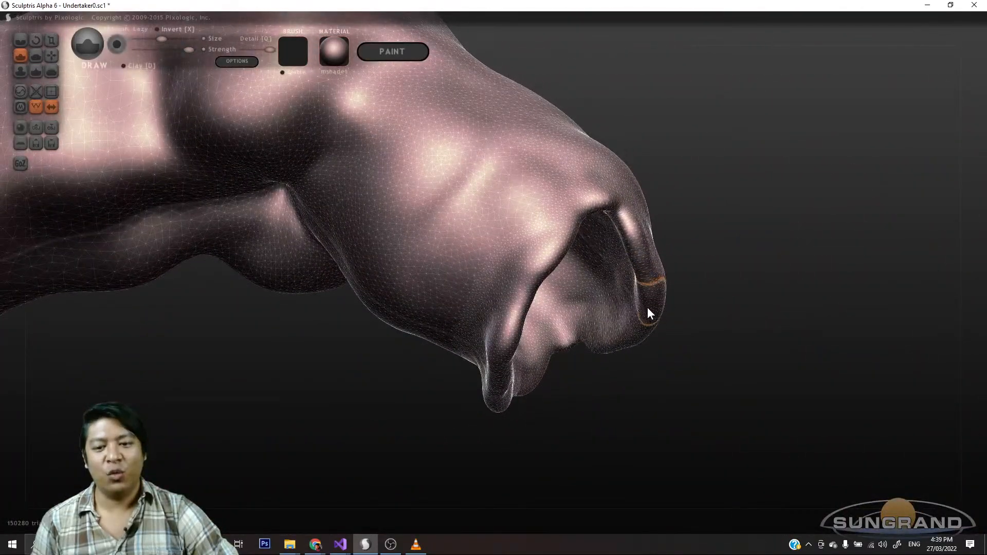
- Reinforce the lip ridge around the mouth from the lower jaw over the mouth corner to the upper lip tip with the Draw brush
drag(647, 308, 587, 236)
mouse_move(732, 282)
mouse_down()
mouse_move(639, 347)
mouse_move(682, 325)
mouse_up()
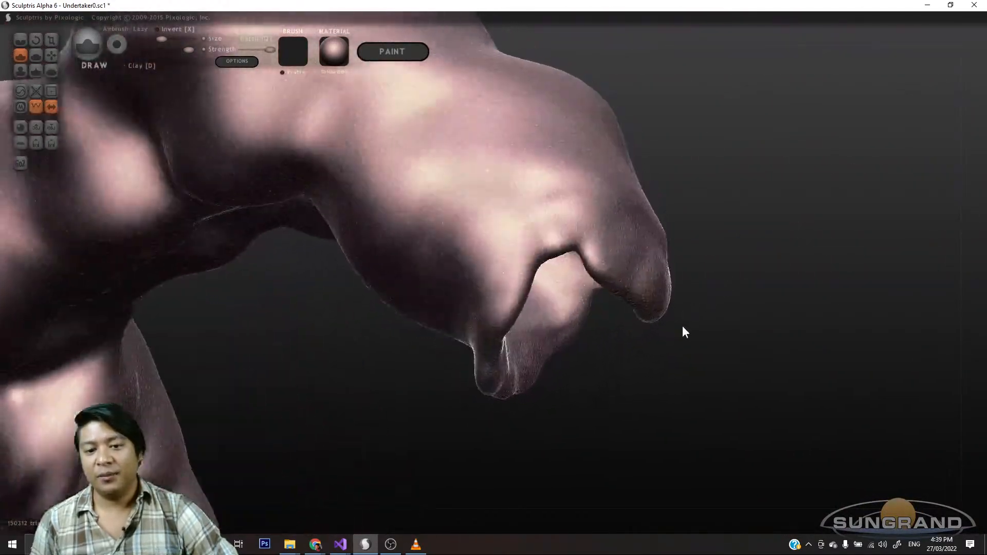
drag(650, 398, 633, 369)
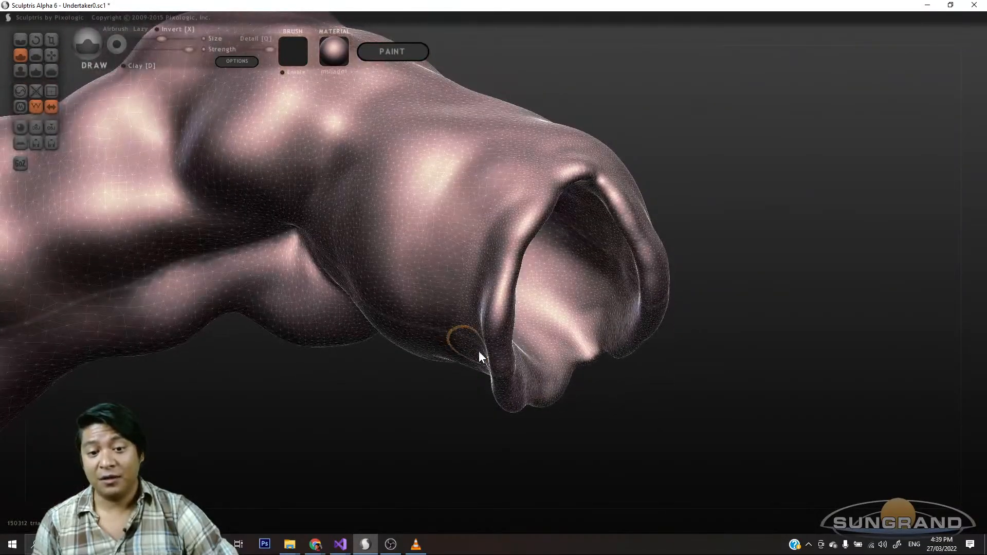
mouse_move(479, 351)
mouse_down()
mouse_move(518, 241)
mouse_move(564, 185)
mouse_move(589, 173)
mouse_up()
mouse_move(685, 170)
mouse_down()
mouse_move(666, 207)
mouse_move(679, 208)
mouse_move(680, 200)
mouse_move(607, 218)
mouse_move(677, 182)
mouse_up()
mouse_move(647, 287)
mouse_down()
mouse_move(640, 246)
mouse_move(590, 187)
mouse_up()
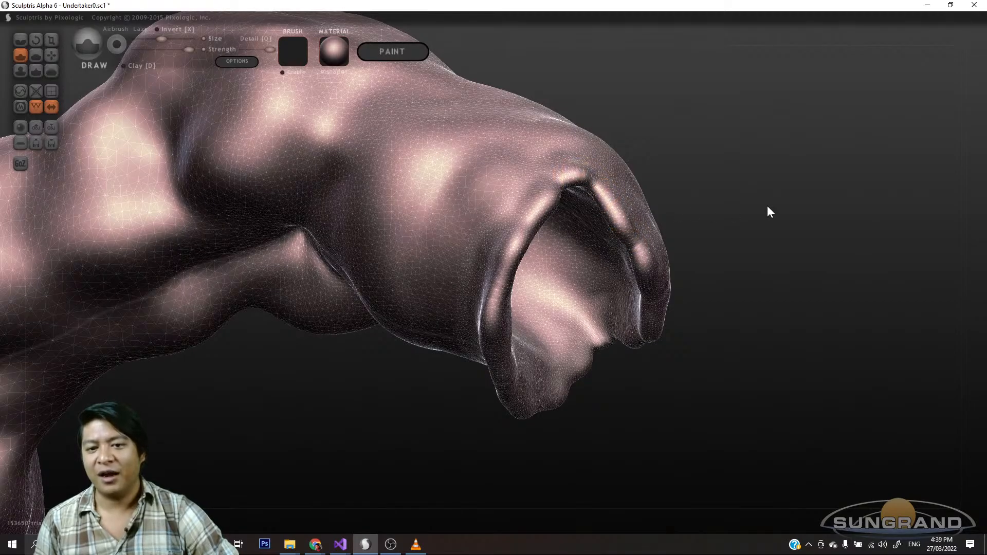
- Lower the mesh density along the lower lip and its outer edge with the Reduce brush
drag(767, 210, 515, 232)
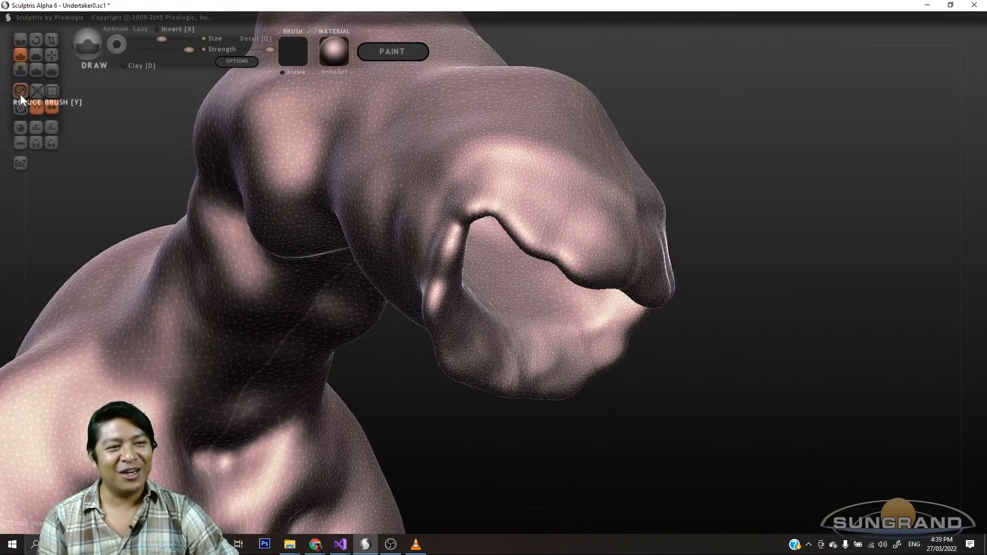
click(20, 93)
mouse_move(728, 186)
mouse_down()
mouse_move(921, 217)
mouse_move(620, 170)
mouse_move(551, 203)
mouse_move(603, 209)
mouse_move(639, 318)
mouse_move(636, 253)
mouse_up()
drag(528, 408, 576, 378)
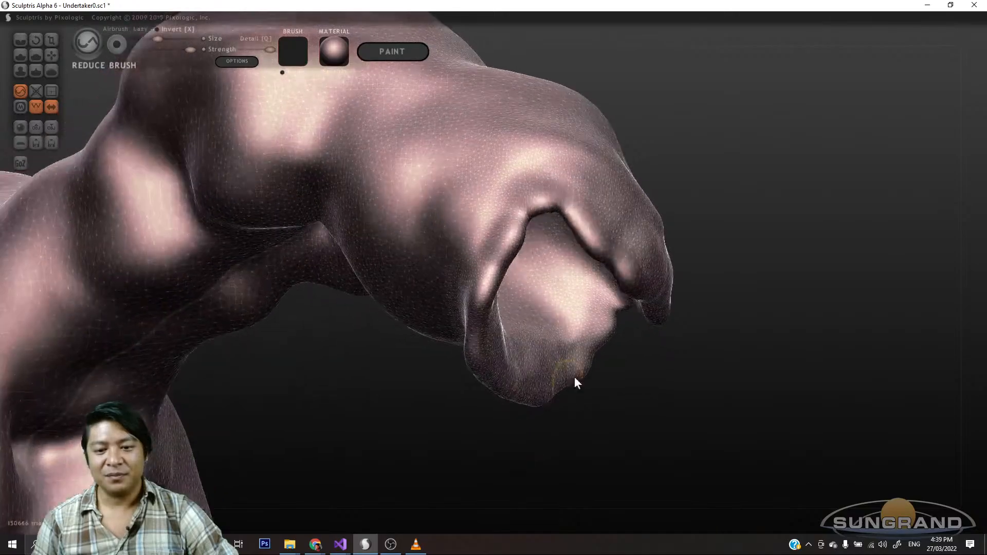
drag(620, 318, 567, 372)
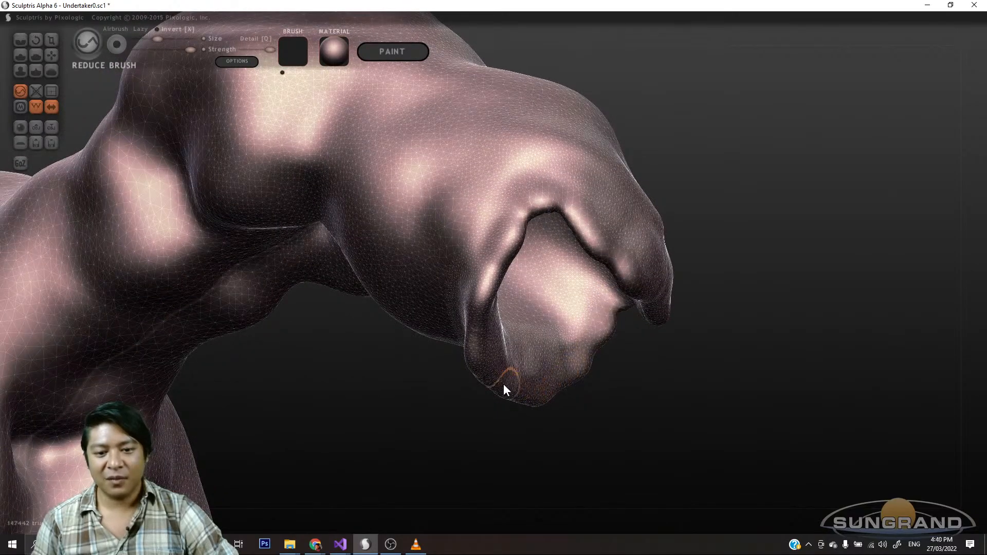
drag(470, 445, 515, 287)
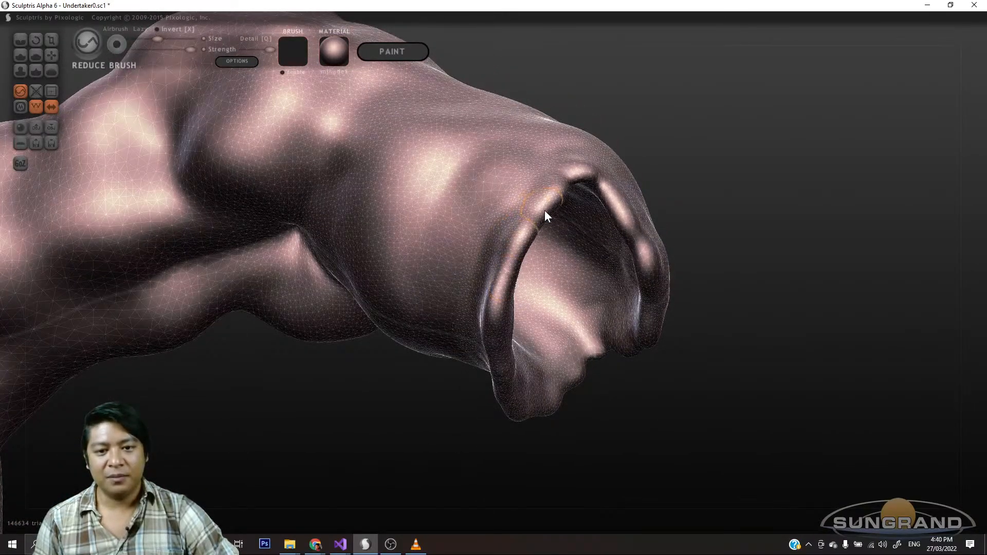
- Thin out the mesh around the side of the mouth rim and across the lower jaw with the Reduce brush
scroll(545, 210, down, 3)
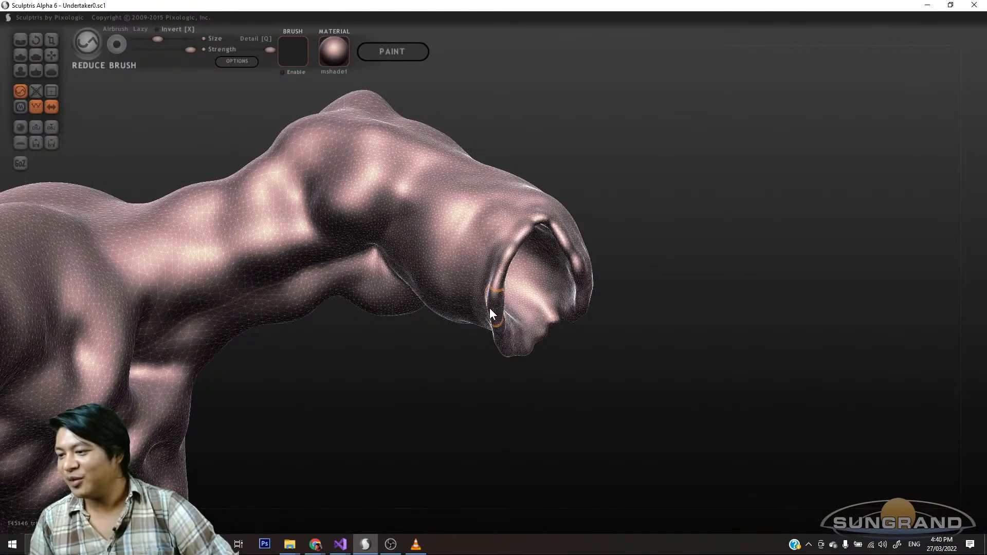
scroll(460, 233, up, 3)
mouse_move(602, 354)
mouse_down()
mouse_move(618, 370)
mouse_move(561, 424)
mouse_move(561, 458)
mouse_up()
drag(596, 331, 540, 376)
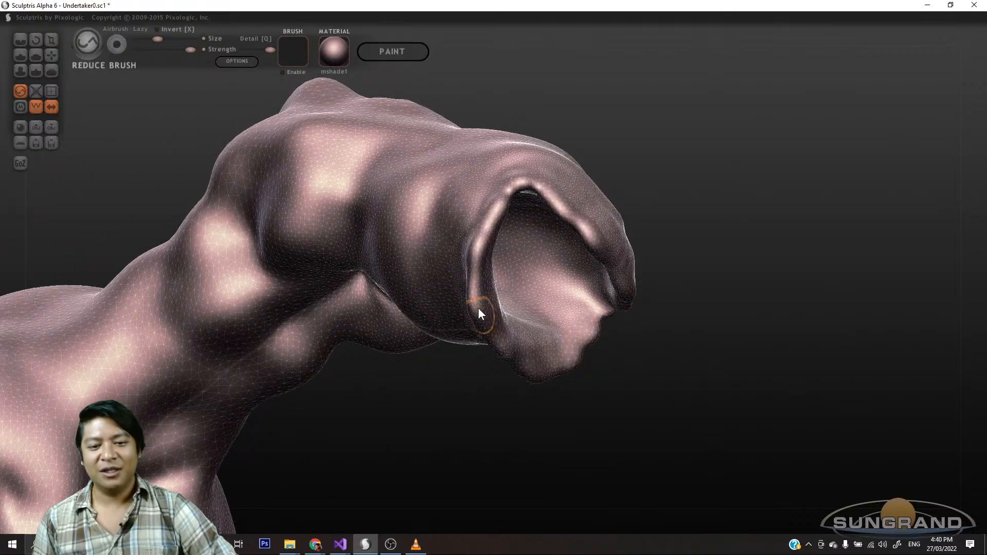
mouse_move(617, 401)
mouse_down()
mouse_move(546, 309)
mouse_move(510, 317)
mouse_move(522, 266)
mouse_up()
scroll(629, 309, down, 3)
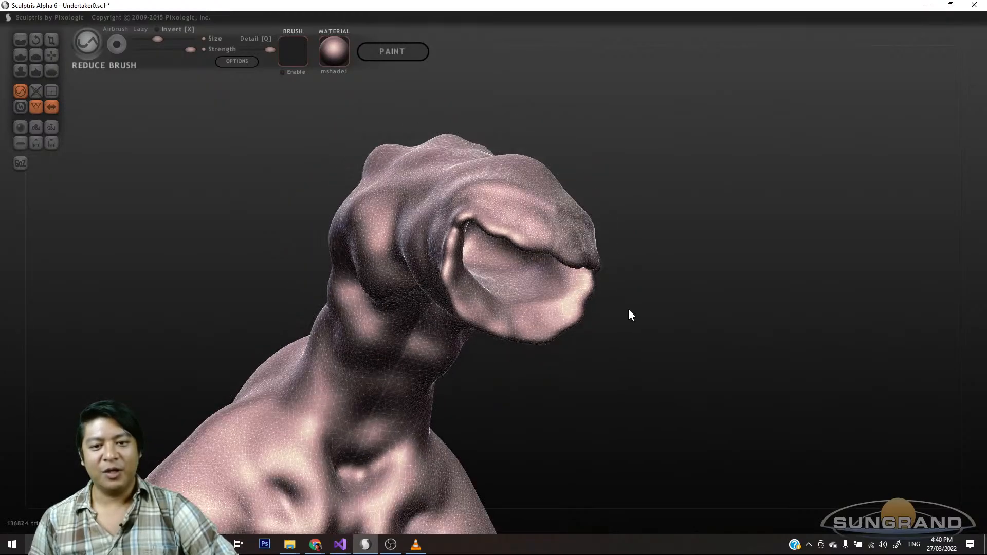
- Turn off Global for the Grab brush and nudge the mouth corner slightly backward
mouse_move(628, 309)
mouse_down()
mouse_move(611, 353)
mouse_move(520, 371)
mouse_move(441, 370)
mouse_up()
scroll(393, 418, up, 3)
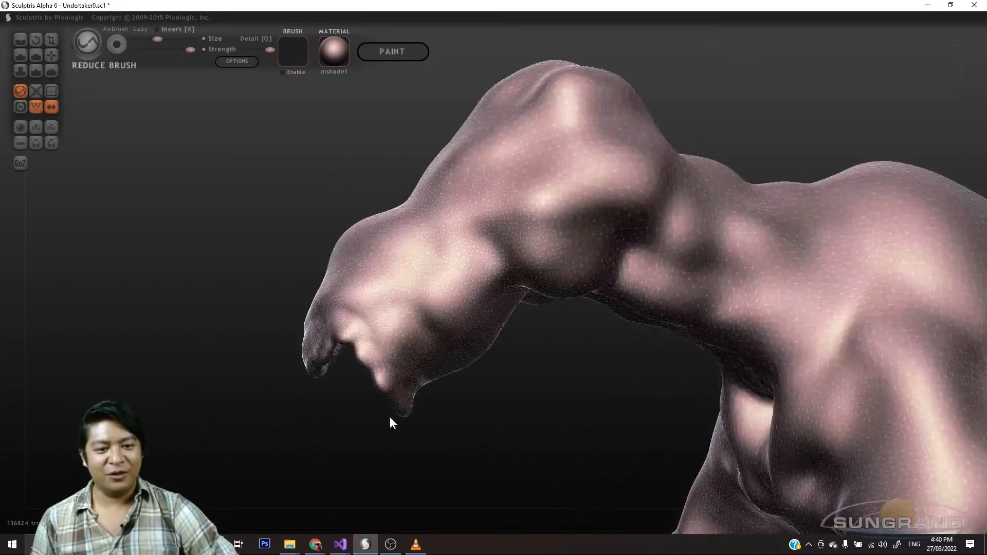
key(w)
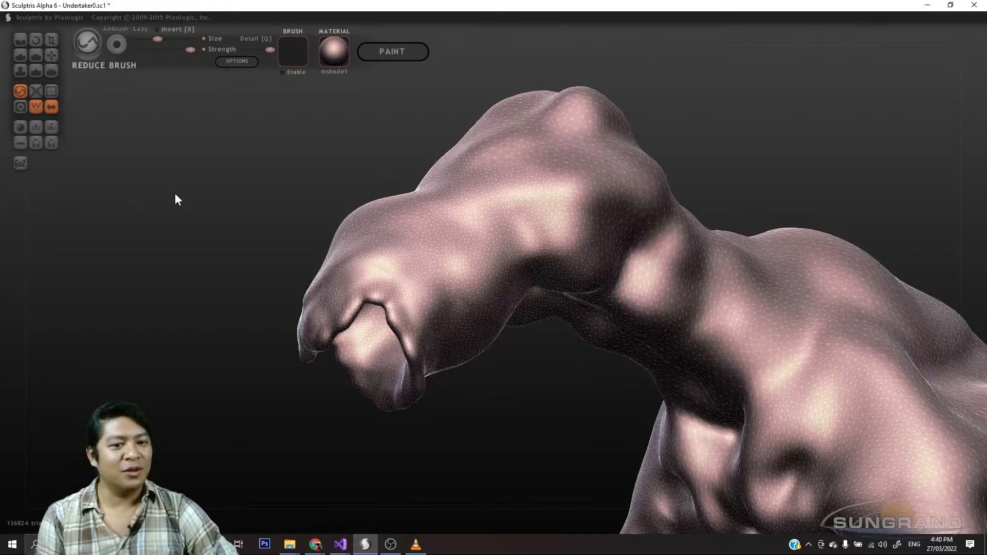
mouse_move(175, 193)
mouse_down()
mouse_move(265, 404)
mouse_move(407, 413)
mouse_move(416, 395)
mouse_move(403, 357)
mouse_move(360, 398)
mouse_move(329, 385)
mouse_move(379, 392)
mouse_move(330, 371)
mouse_move(382, 451)
mouse_move(366, 457)
mouse_move(323, 412)
mouse_up()
scroll(360, 422, up, 5)
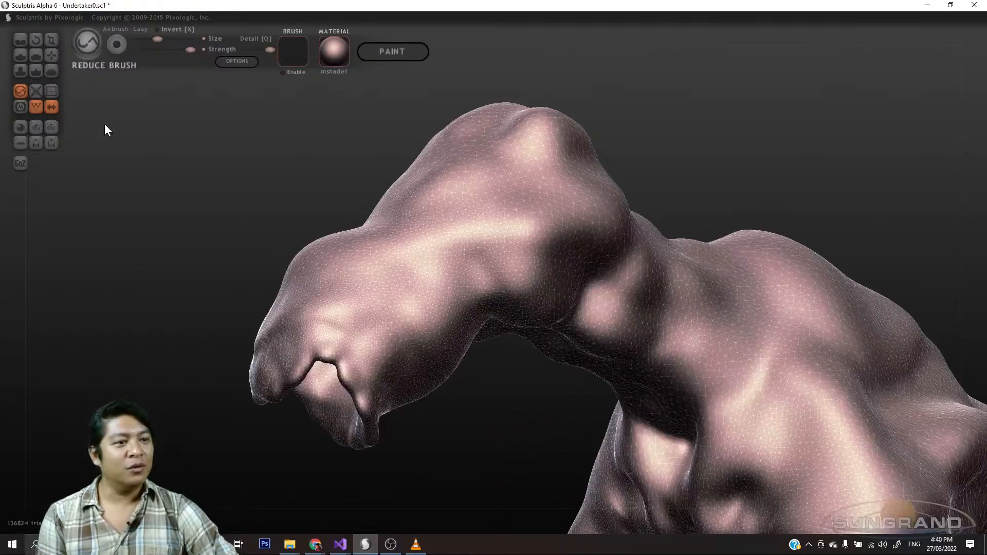
click(50, 54)
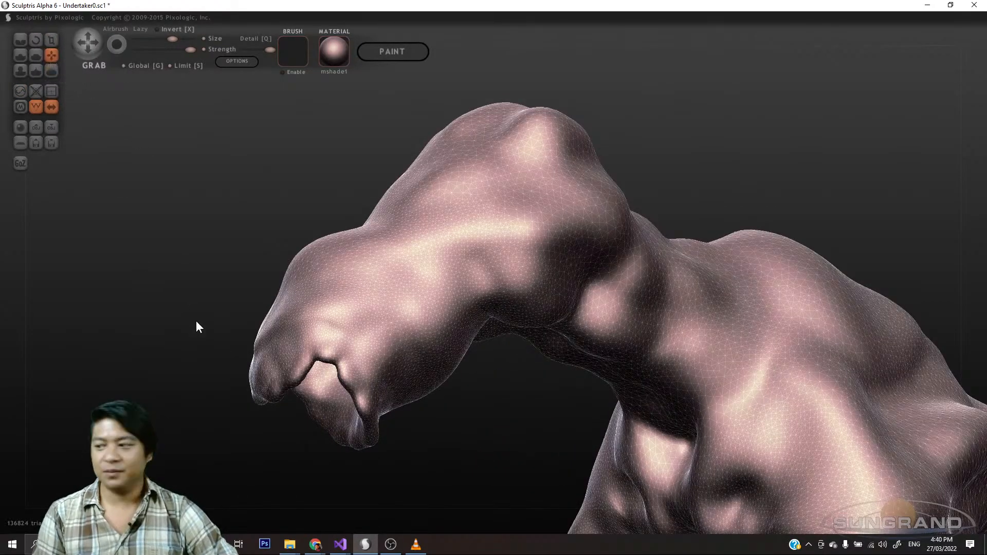
drag(196, 324, 181, 308)
scroll(278, 334, down, 3)
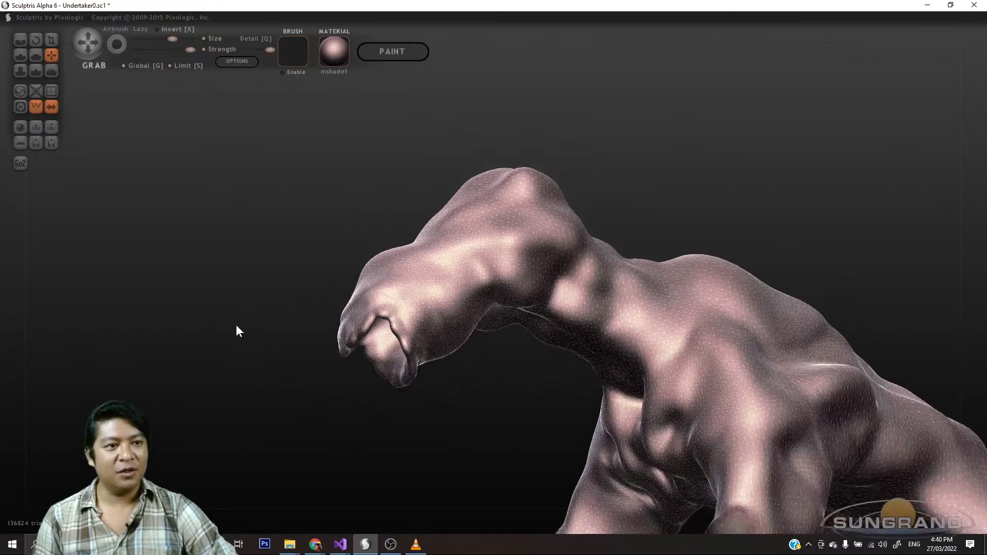
scroll(391, 344, up, 4)
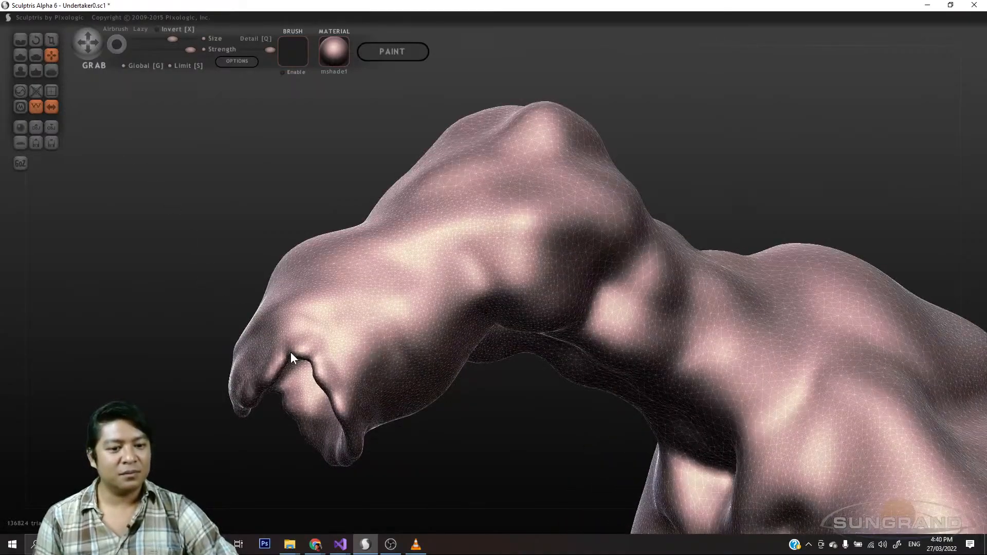
mouse_move(305, 351)
middle_down()
mouse_move(279, 297)
mouse_move(221, 310)
middle_up()
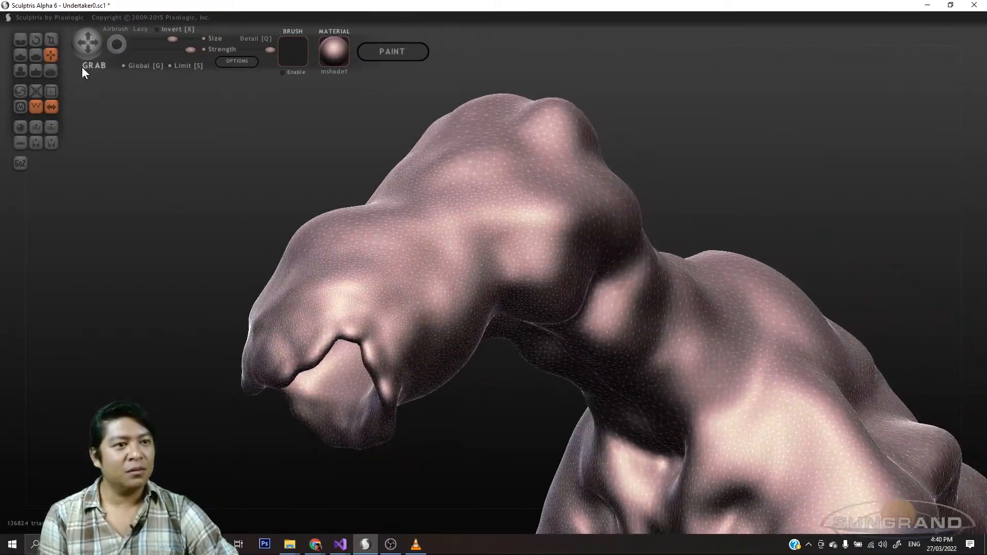
mouse_move(355, 321)
mouse_down()
mouse_move(363, 337)
mouse_move(370, 321)
mouse_up()
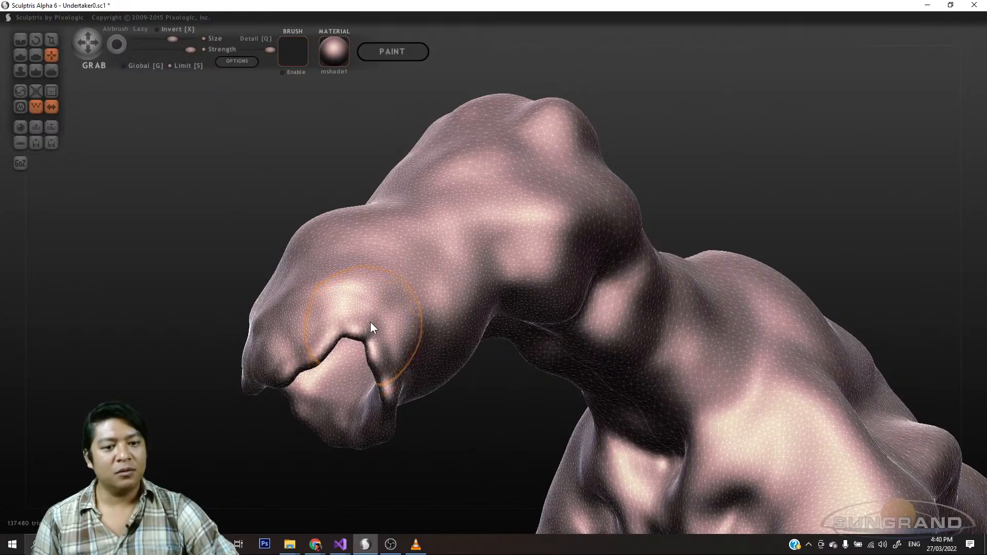
- Shrink the Grab brush and pull the mouth corner and side rim back toward the cheek, lengthening the mouth opening
scroll(371, 320, up, 5)
scroll(373, 320, down, 5)
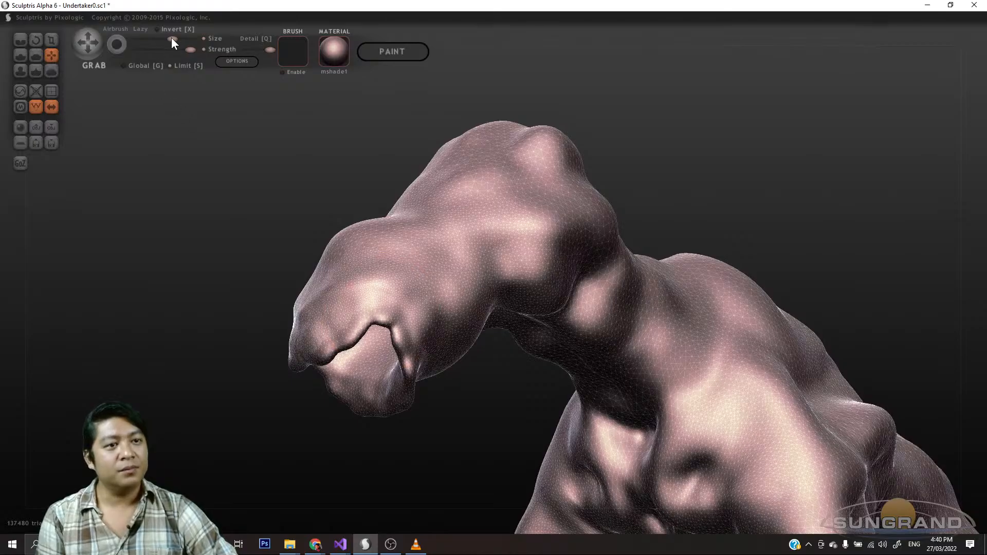
drag(171, 39, 156, 39)
scroll(386, 317, down, 2)
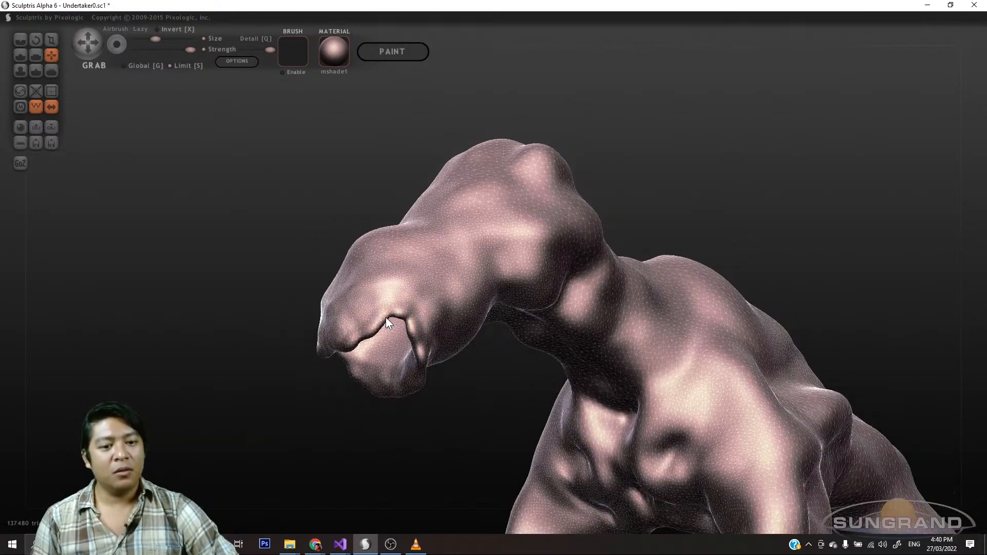
scroll(386, 319, up, 4)
scroll(370, 337, down, 4)
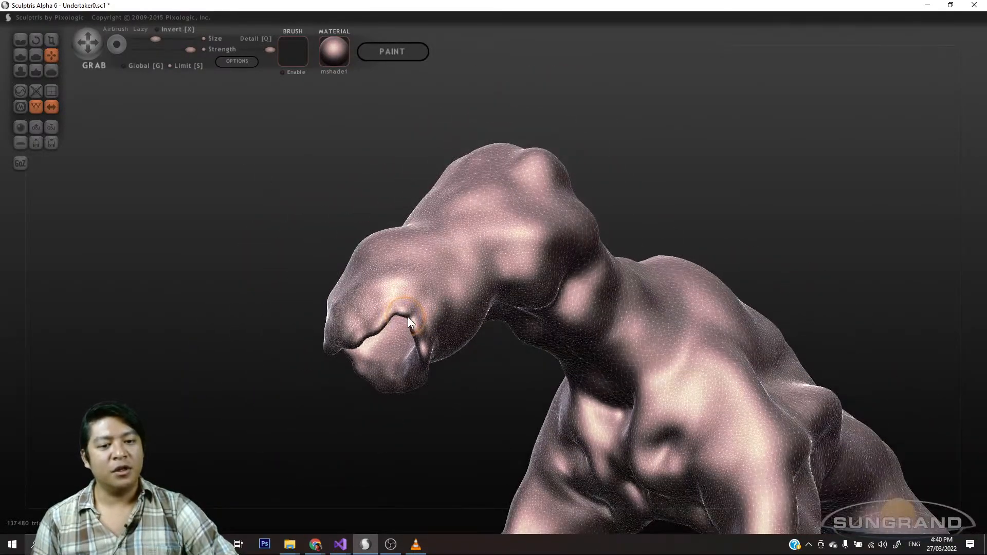
scroll(408, 317, down, 1)
scroll(431, 306, up, 3)
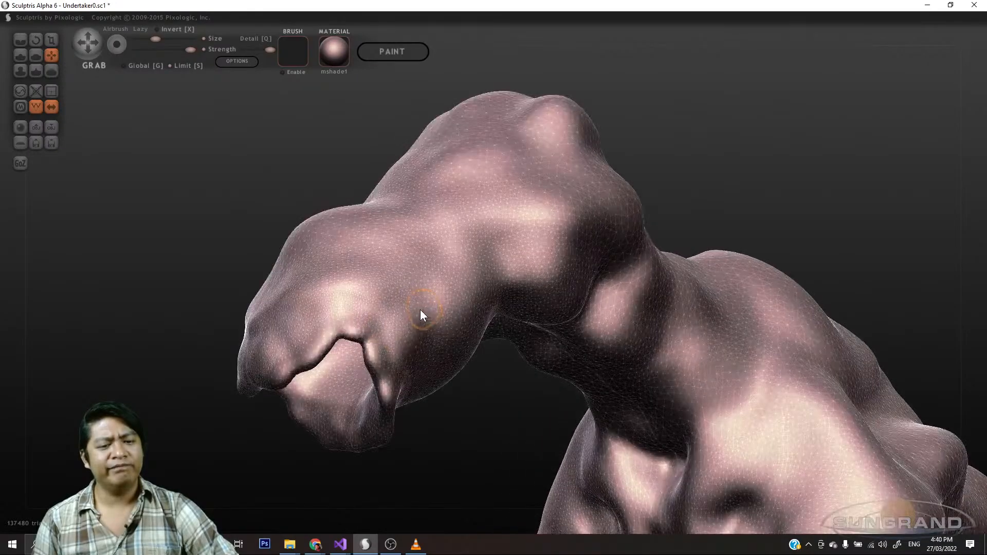
drag(161, 39, 162, 39)
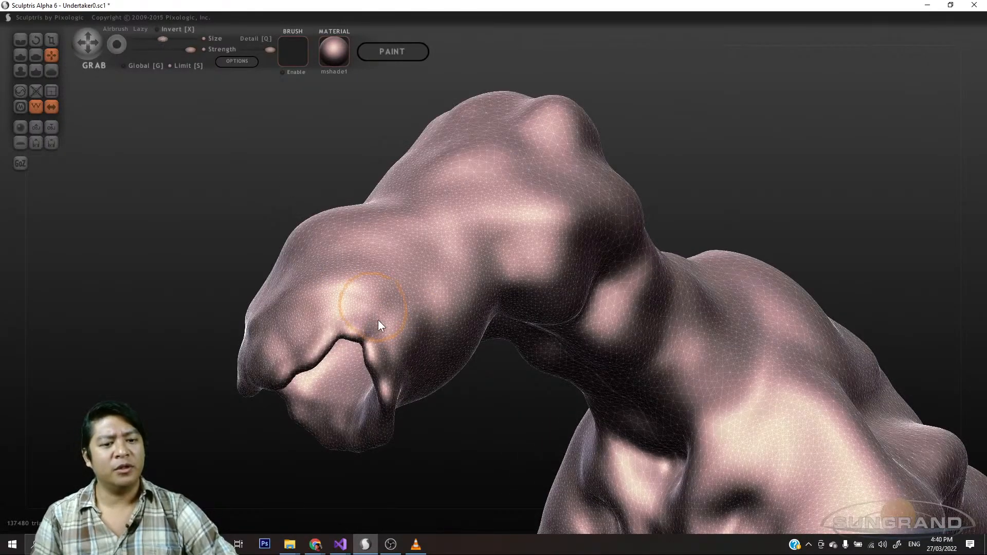
drag(364, 345, 377, 331)
drag(465, 432, 427, 437)
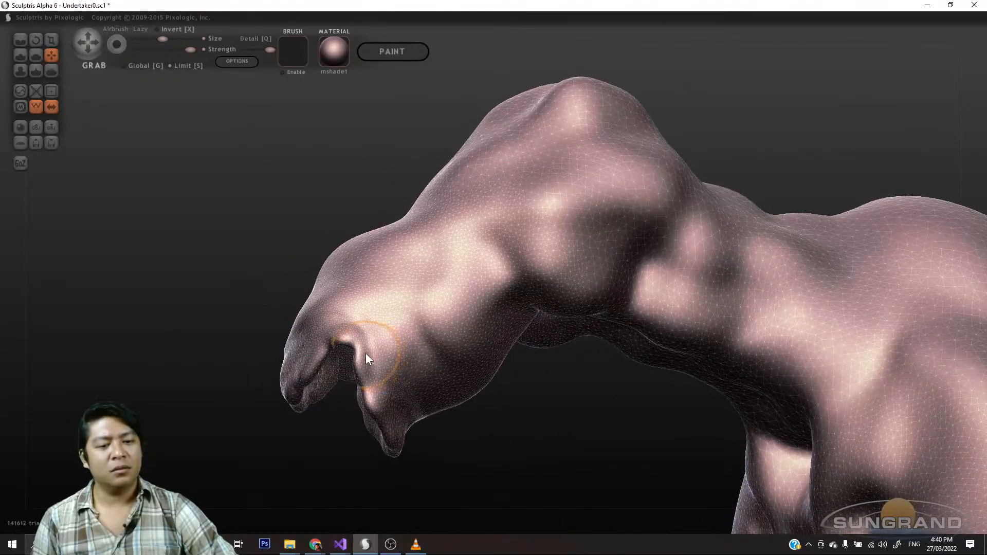
drag(363, 354, 375, 348)
drag(464, 435, 515, 410)
- Pull the lower lip downward with the Grab brush and shape folds on its inner surface
mouse_move(372, 377)
mouse_down()
mouse_move(371, 367)
mouse_move(364, 462)
mouse_up()
mouse_move(365, 472)
mouse_down()
mouse_move(488, 442)
mouse_move(690, 481)
mouse_up()
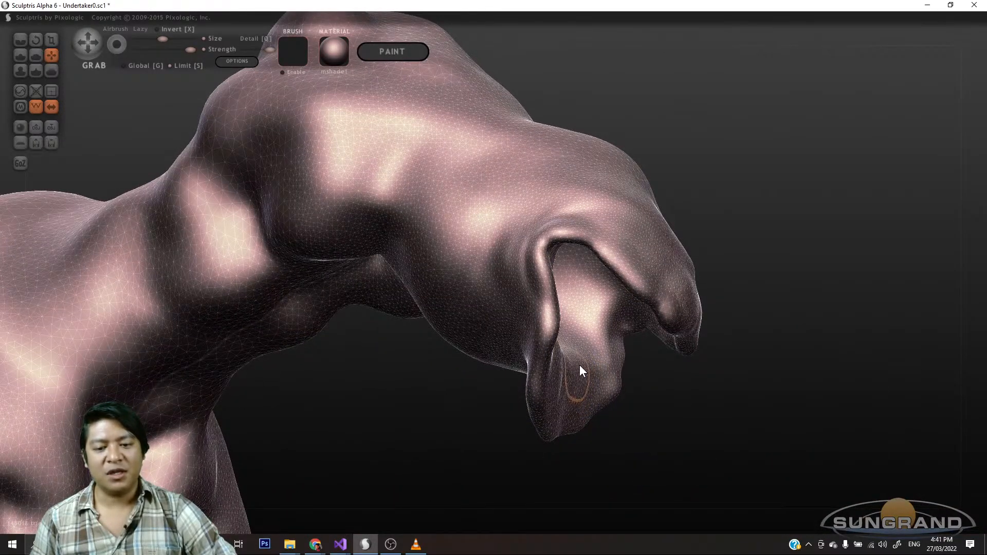
scroll(595, 364, up, 4)
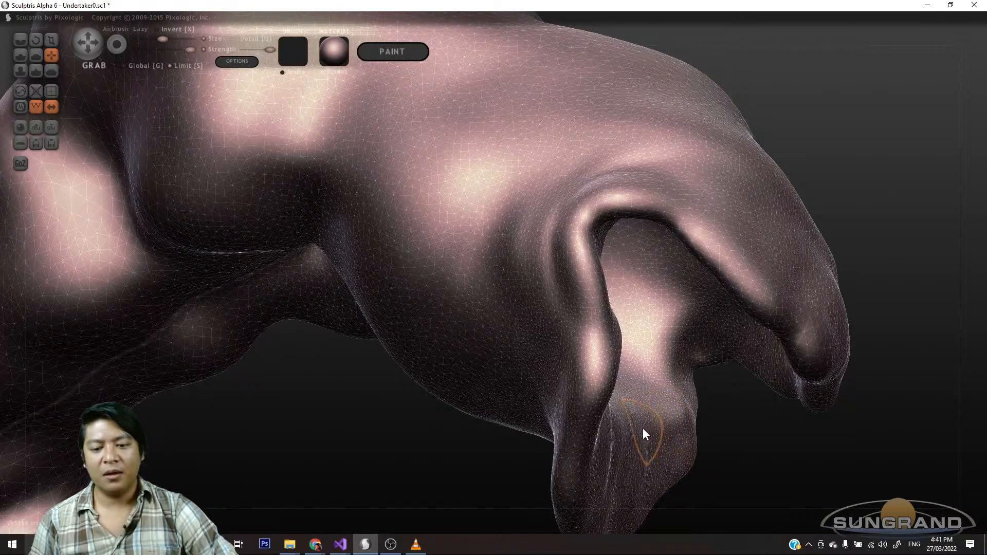
drag(627, 429, 656, 429)
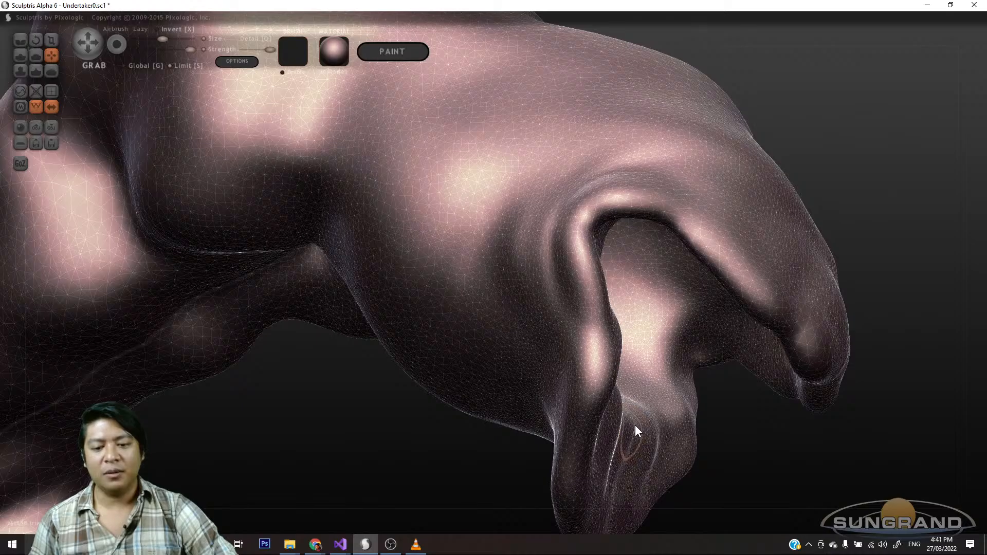
- Examine the folded lower lip and the mouth opening from the front and side
drag(722, 453, 586, 439)
scroll(637, 445, down, 4)
scroll(614, 286, up, 3)
scroll(615, 280, up, 3)
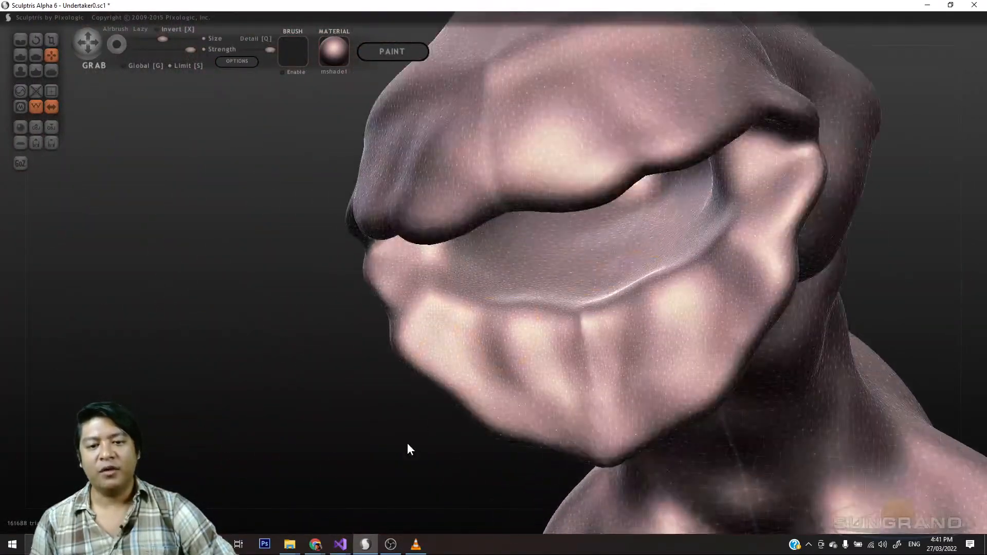
drag(407, 443, 442, 369)
scroll(596, 291, down, 4)
drag(463, 426, 404, 439)
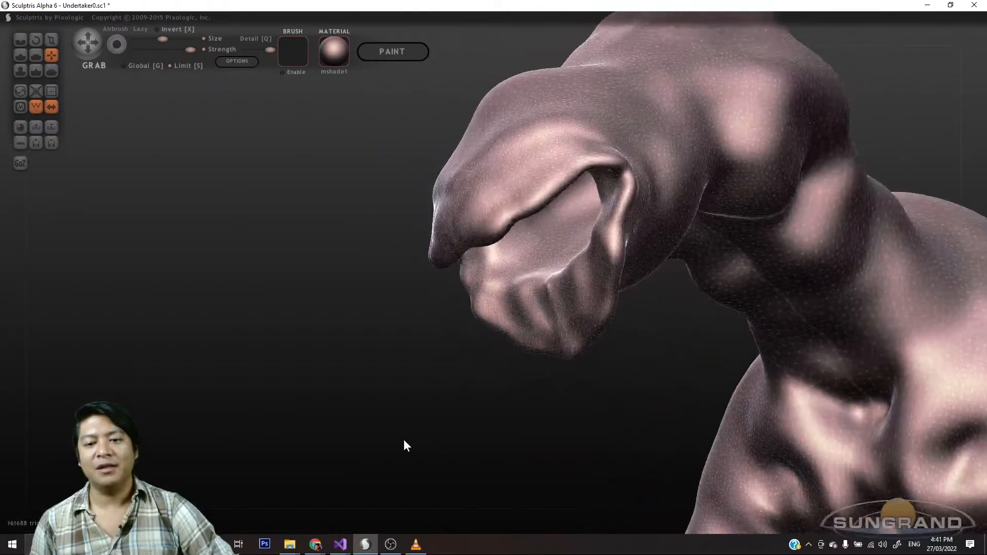
scroll(622, 221, down, 2)
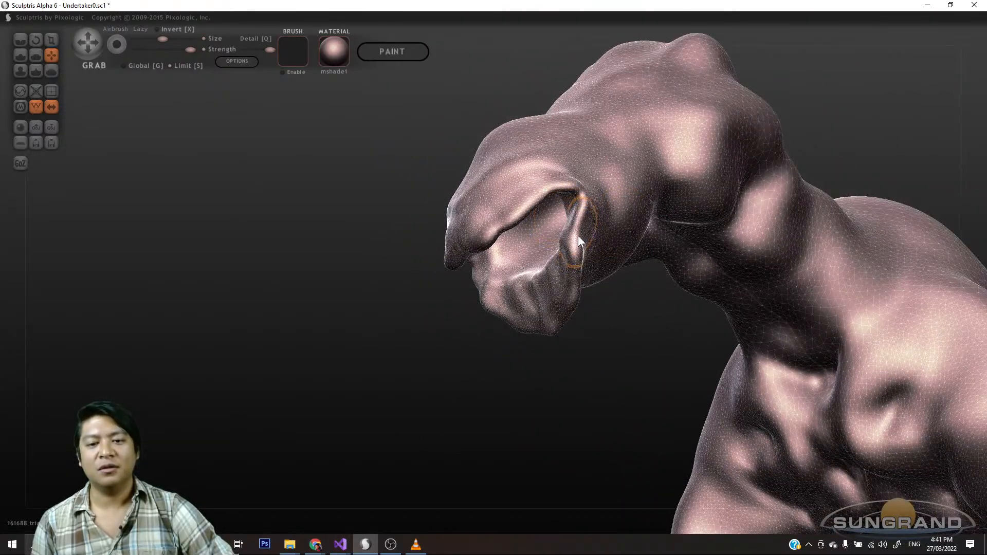
drag(649, 336, 607, 362)
scroll(629, 356, up, 5)
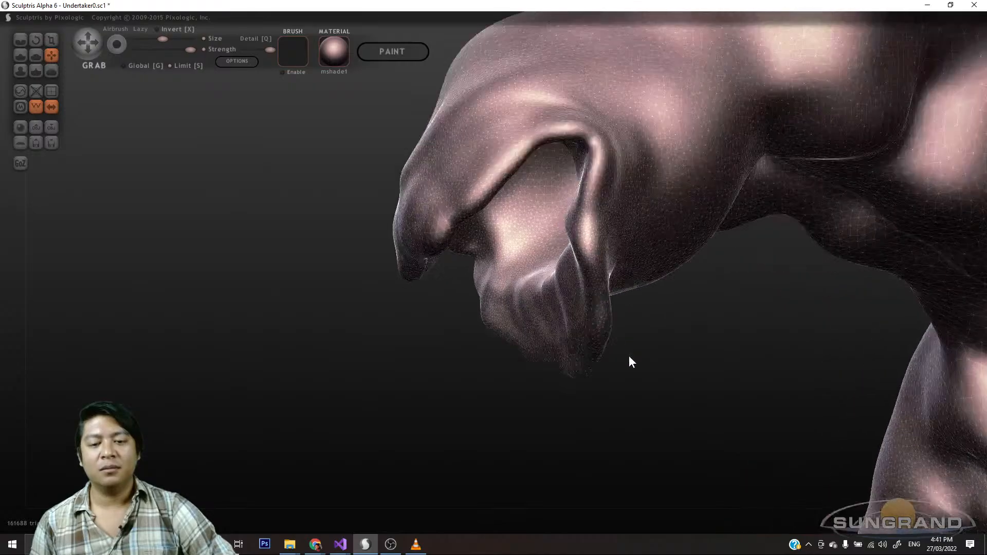
scroll(530, 314, down, 4)
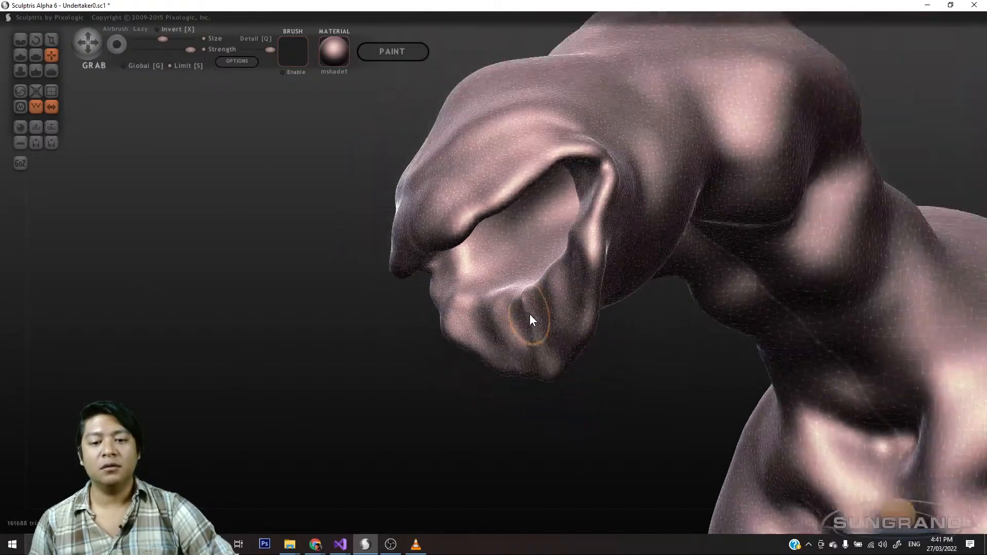
- Nudge the lower lip edge and pull the side rim of the mouth farther back with the Grab brush
drag(510, 291, 513, 293)
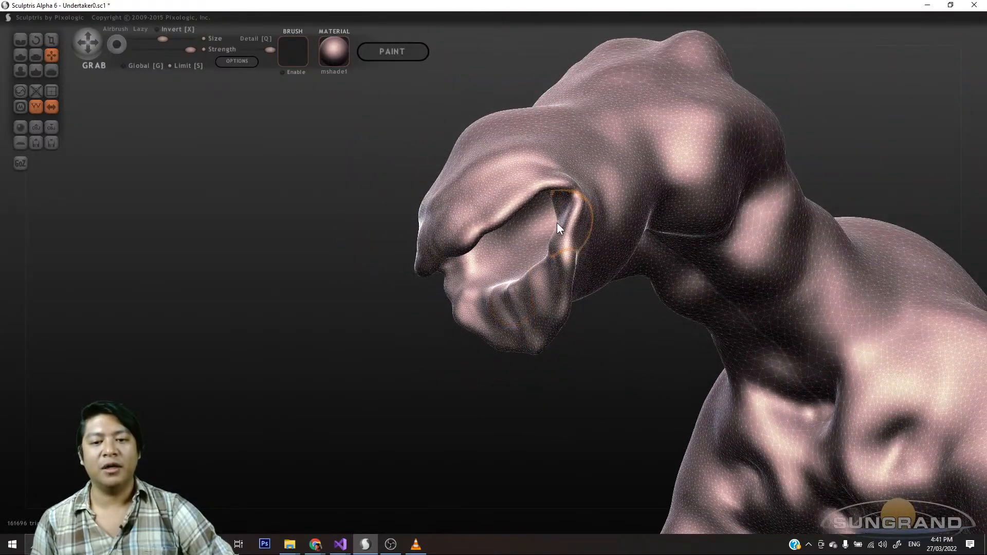
mouse_move(550, 240)
mouse_down()
mouse_move(563, 243)
mouse_move(567, 215)
mouse_up()
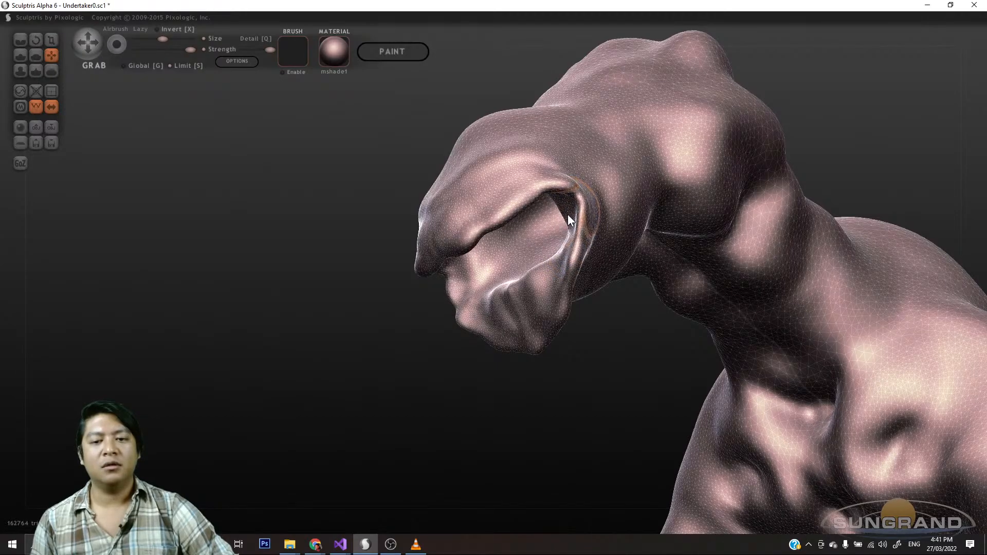
drag(617, 362, 552, 279)
drag(560, 221, 572, 220)
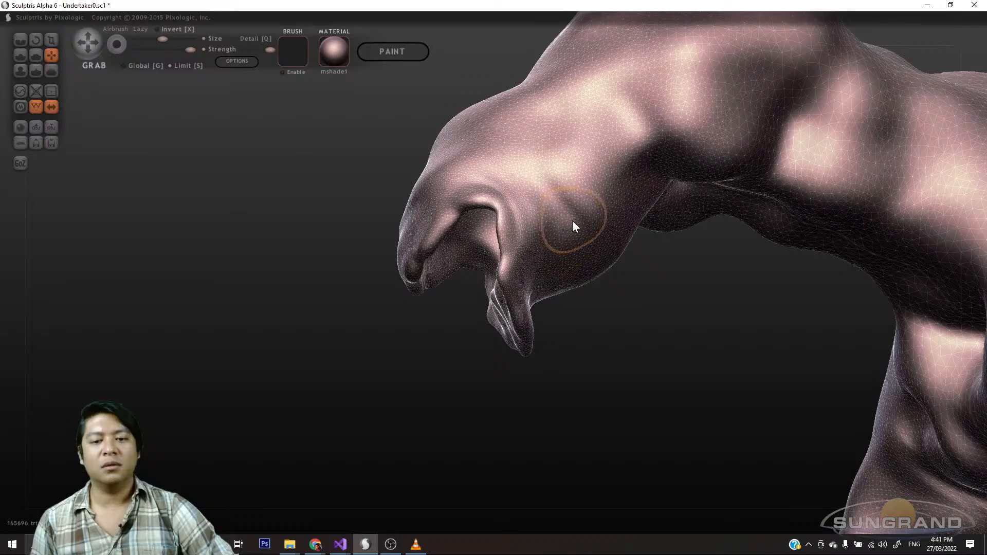
- Enlarge the Grab brush and push the underside of the jaw up and back to slim the snout behind the lower lip
scroll(545, 354, down, 5)
drag(546, 353, 578, 305)
scroll(578, 304, up, 5)
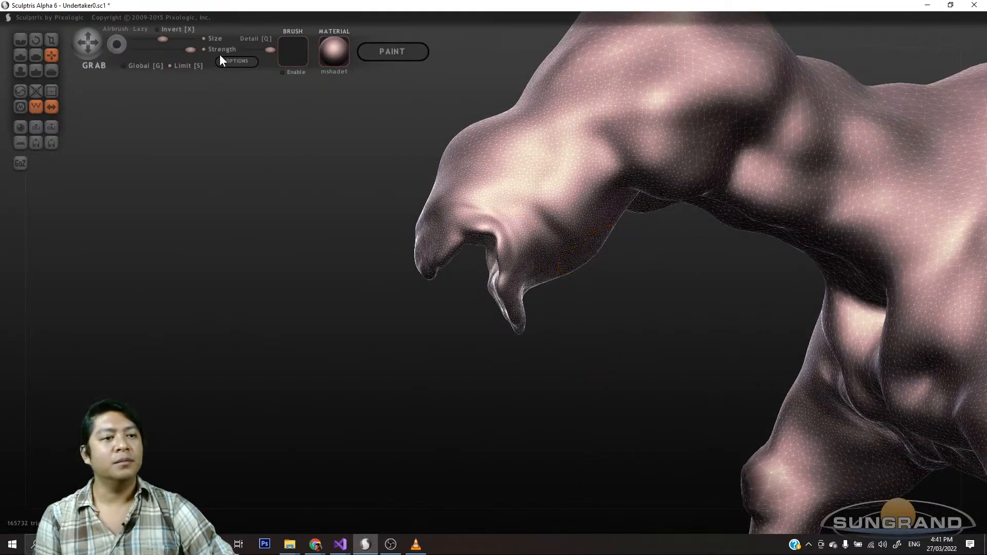
drag(162, 36, 171, 36)
mouse_move(525, 258)
mouse_down()
mouse_move(559, 294)
mouse_move(587, 245)
mouse_up()
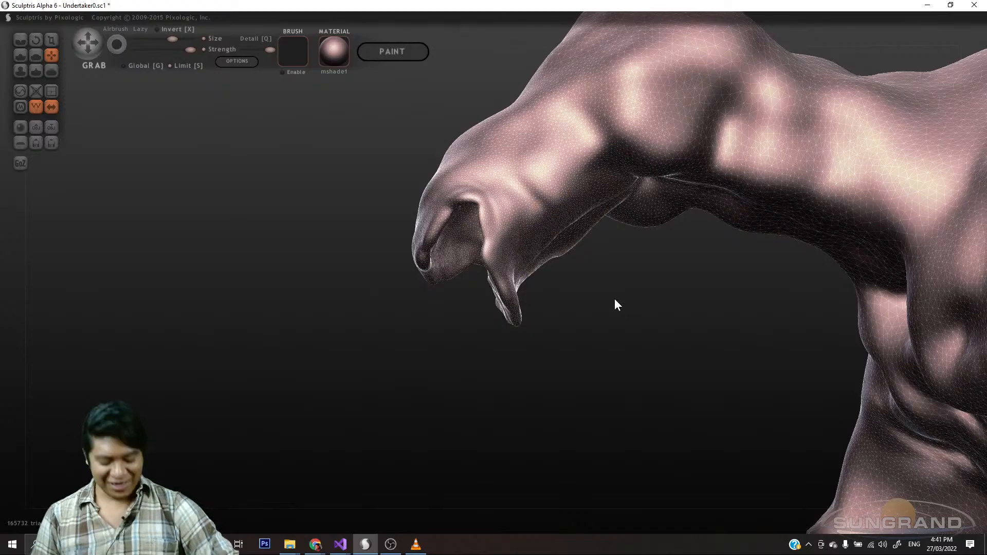
mouse_move(630, 301)
mouse_down()
mouse_move(591, 390)
mouse_move(620, 398)
mouse_move(570, 317)
mouse_move(624, 424)
mouse_move(551, 303)
mouse_up()
mouse_move(570, 345)
mouse_down()
mouse_move(589, 367)
mouse_move(619, 286)
mouse_up()
drag(619, 363, 628, 404)
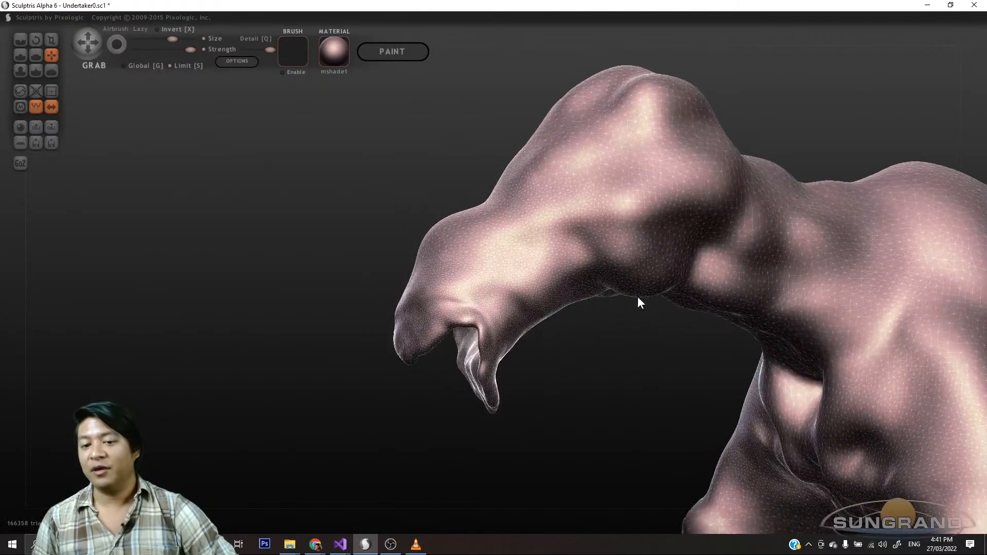
- Nudge the underside of the jaw and push in the bump on the front of the snout's bridge with the Grab brush
drag(608, 283, 605, 296)
mouse_move(593, 376)
mouse_down()
mouse_move(554, 351)
mouse_move(548, 391)
mouse_up()
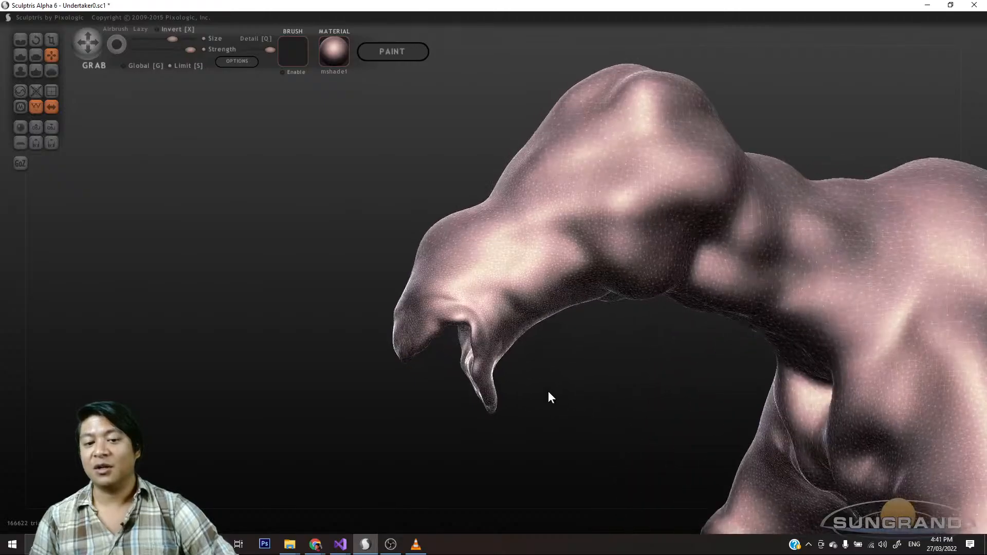
drag(427, 238, 470, 230)
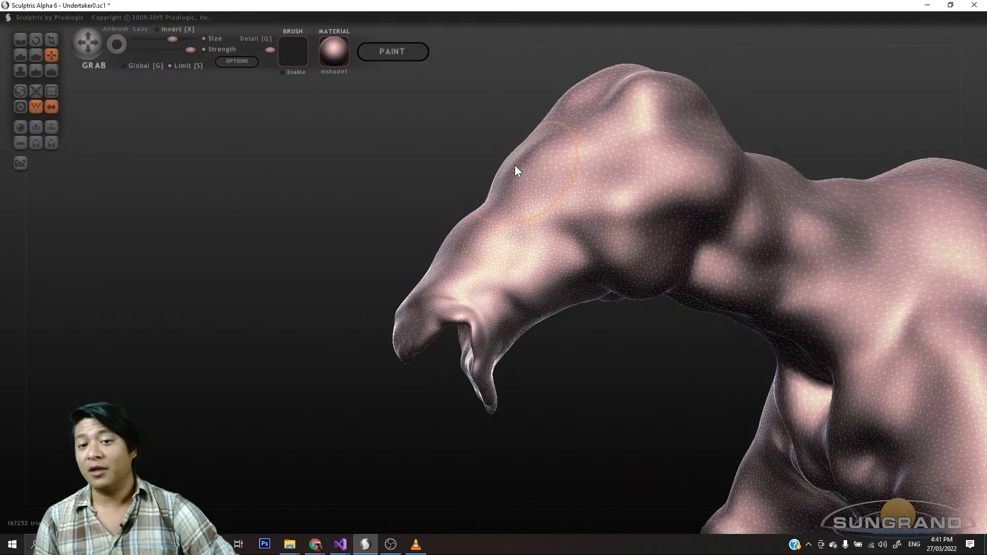
- Pull the forehead slightly upward and push the rear of the cheek down and back with the Grab brush
drag(441, 179, 408, 186)
drag(586, 157, 565, 123)
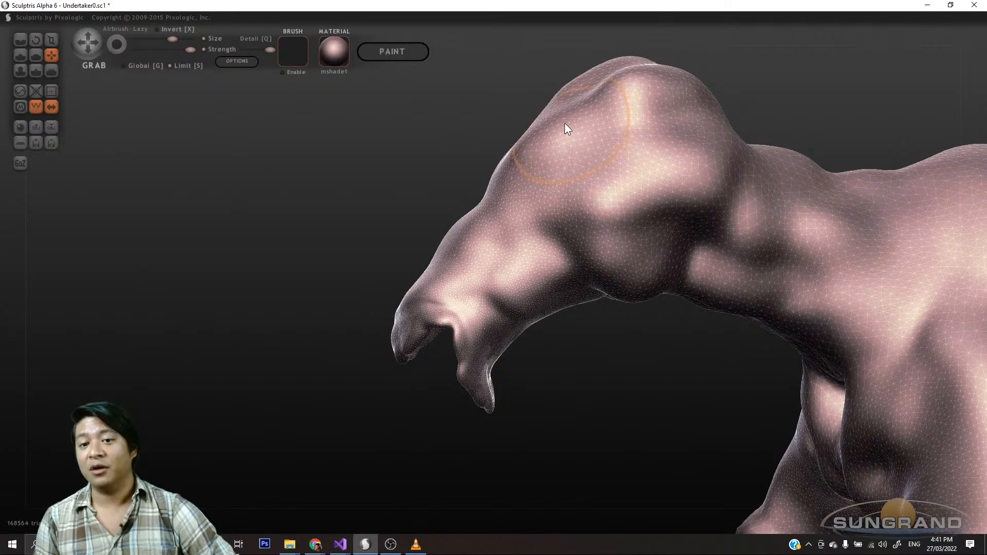
mouse_move(603, 366)
mouse_down()
mouse_move(603, 280)
mouse_move(636, 259)
mouse_up()
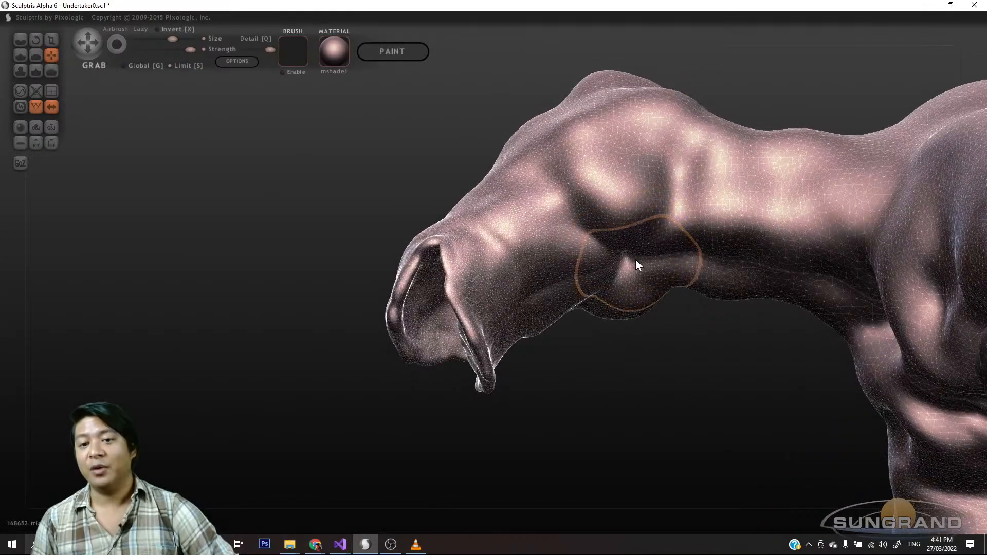
drag(633, 334, 629, 444)
drag(669, 218, 694, 246)
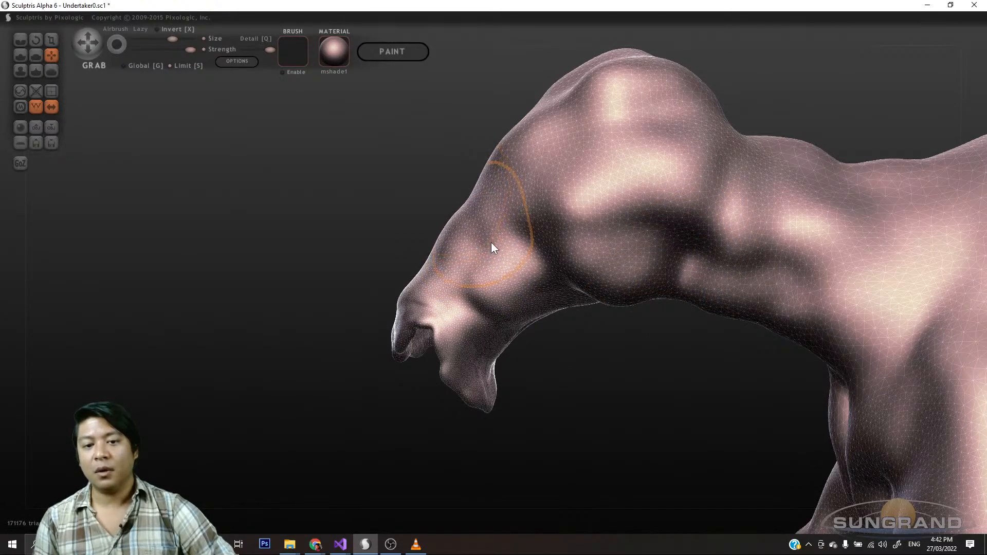
- Pull the upper sides of the snout inward from the front to narrow it and define a central bridge ridge
mouse_move(617, 354)
mouse_down()
mouse_move(745, 371)
mouse_move(761, 300)
mouse_up()
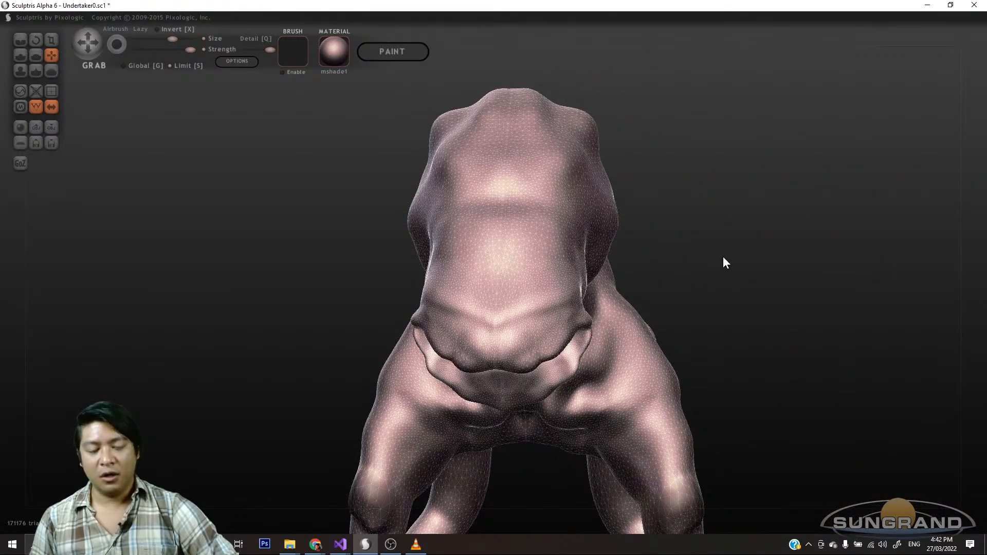
scroll(716, 266, up, 3)
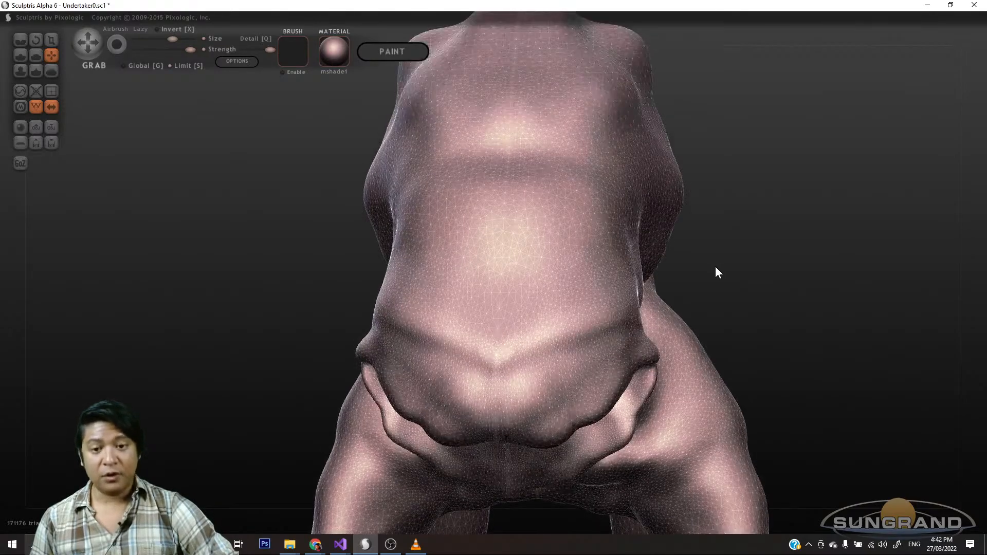
drag(605, 226, 576, 238)
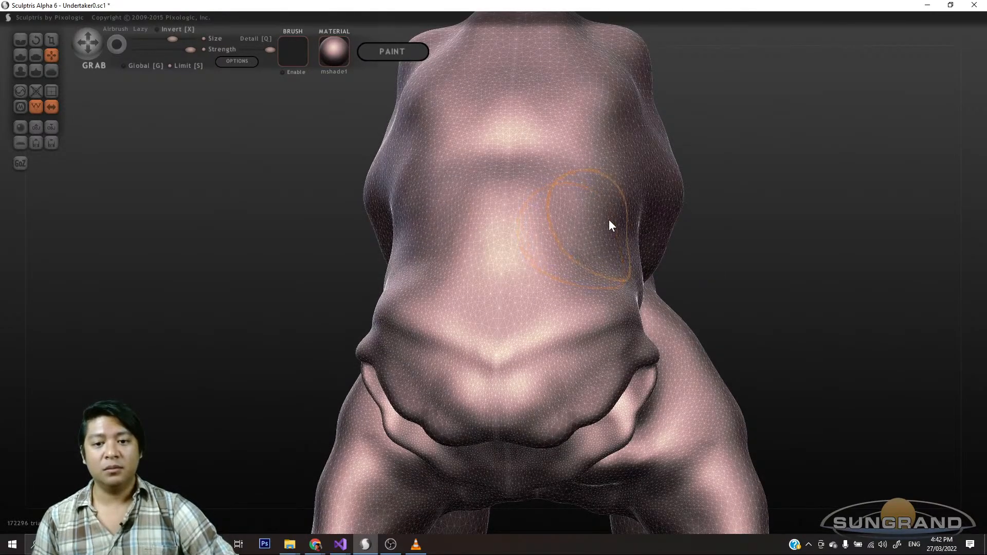
drag(607, 190, 605, 197)
drag(756, 247, 765, 206)
drag(578, 238, 573, 243)
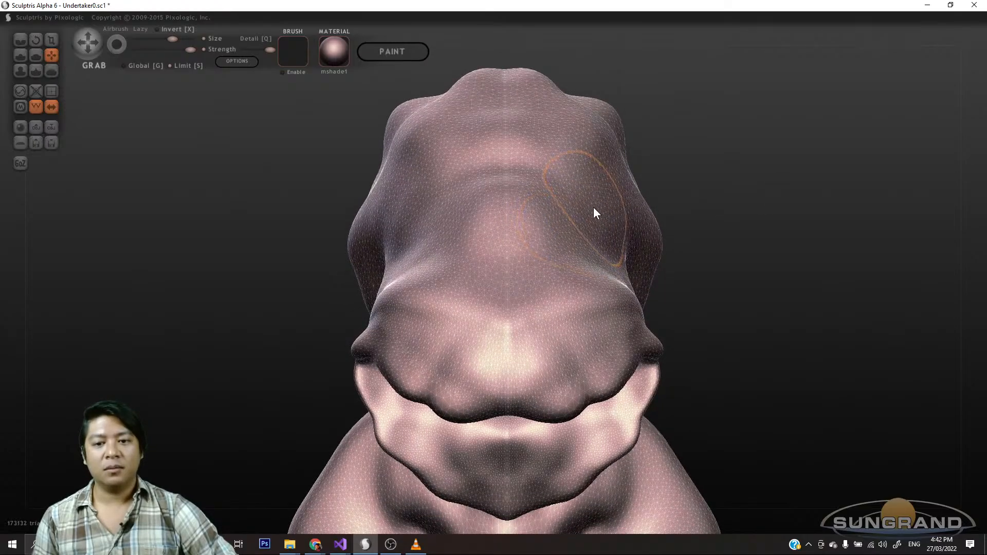
drag(593, 208, 605, 183)
- Pull the brow area on the side of the skull upward and inward with the Grab brush
drag(753, 226, 642, 222)
scroll(673, 201, down, 5)
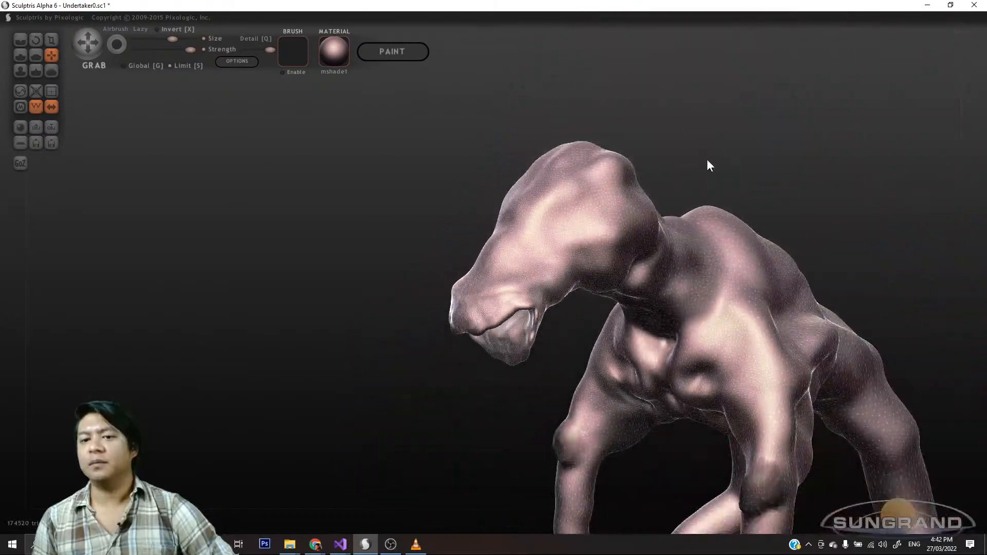
mouse_move(707, 160)
mouse_down()
mouse_move(624, 164)
mouse_move(555, 186)
mouse_move(620, 146)
mouse_move(741, 122)
mouse_move(867, 151)
mouse_move(897, 135)
mouse_up()
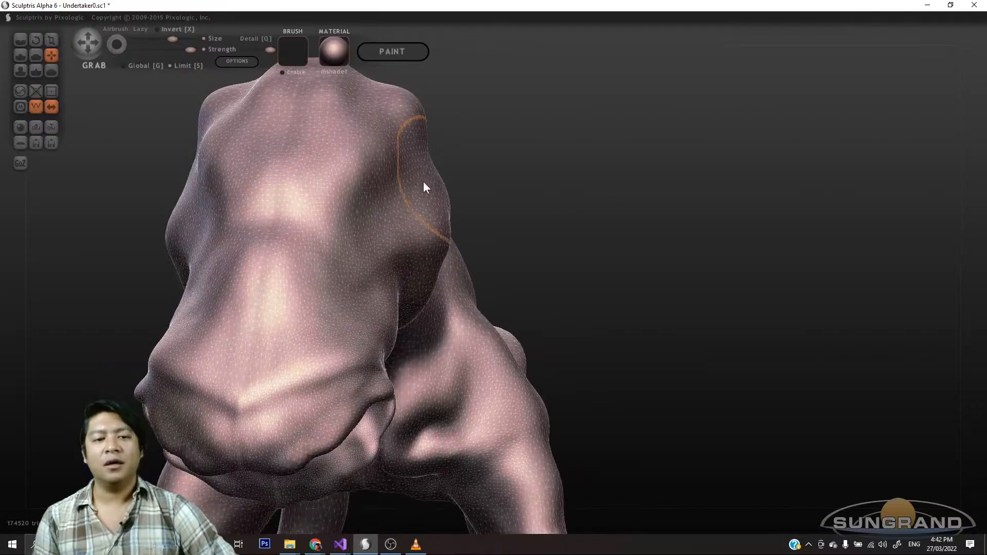
mouse_move(400, 162)
mouse_down()
mouse_move(416, 172)
mouse_move(411, 119)
mouse_move(434, 104)
mouse_move(388, 128)
mouse_up()
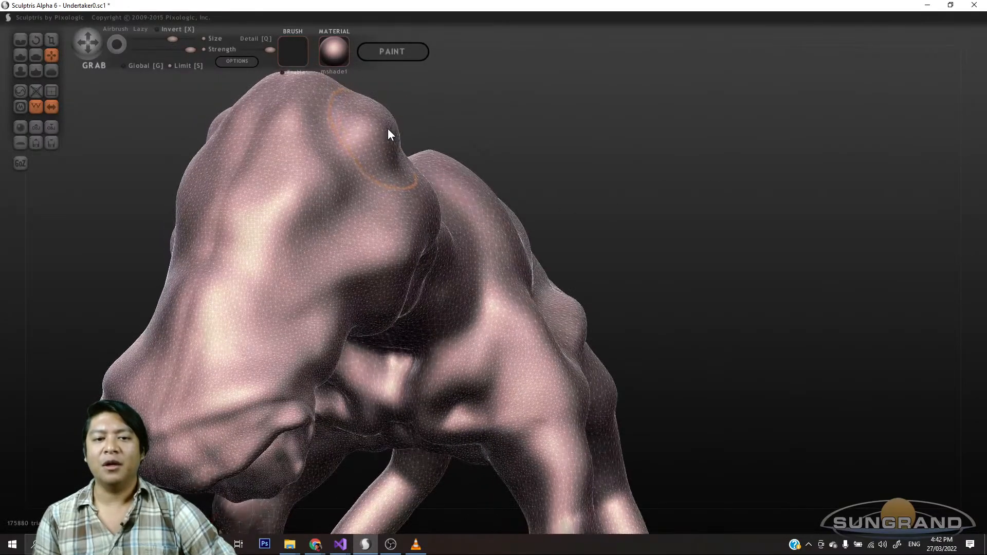
- Lift the side of the neck behind the head upward with the Grab brush
drag(462, 111, 407, 126)
drag(500, 117, 463, 129)
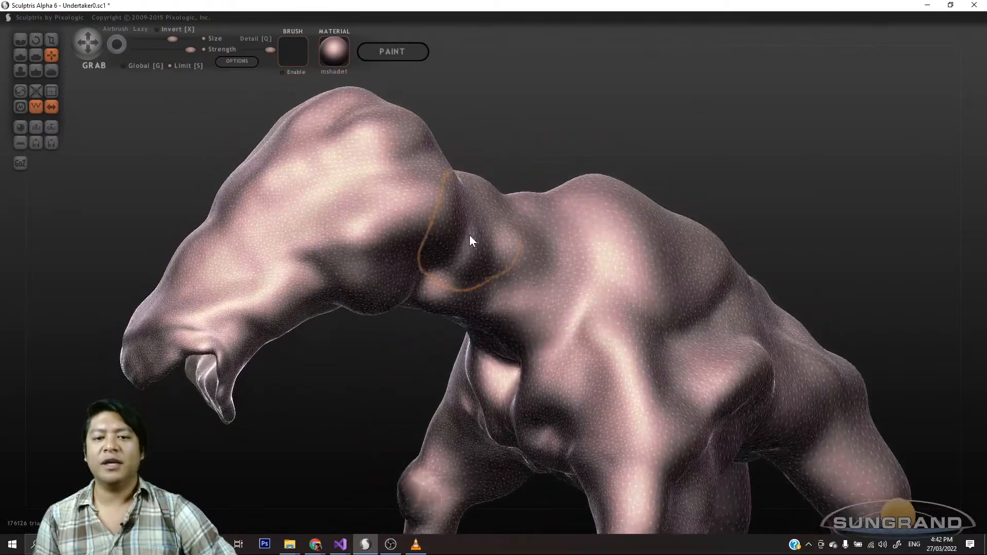
drag(481, 214, 492, 208)
mouse_move(534, 243)
mouse_down()
mouse_move(547, 234)
mouse_move(528, 223)
mouse_up()
- Examine the head's proportions and the mouth corners against the whole body from the front
mouse_move(751, 306)
mouse_down()
mouse_move(784, 202)
mouse_move(766, 180)
mouse_move(698, 196)
mouse_move(634, 249)
mouse_move(689, 257)
mouse_move(623, 308)
mouse_move(597, 312)
mouse_move(619, 313)
mouse_move(571, 334)
mouse_up()
scroll(576, 324, up, 10)
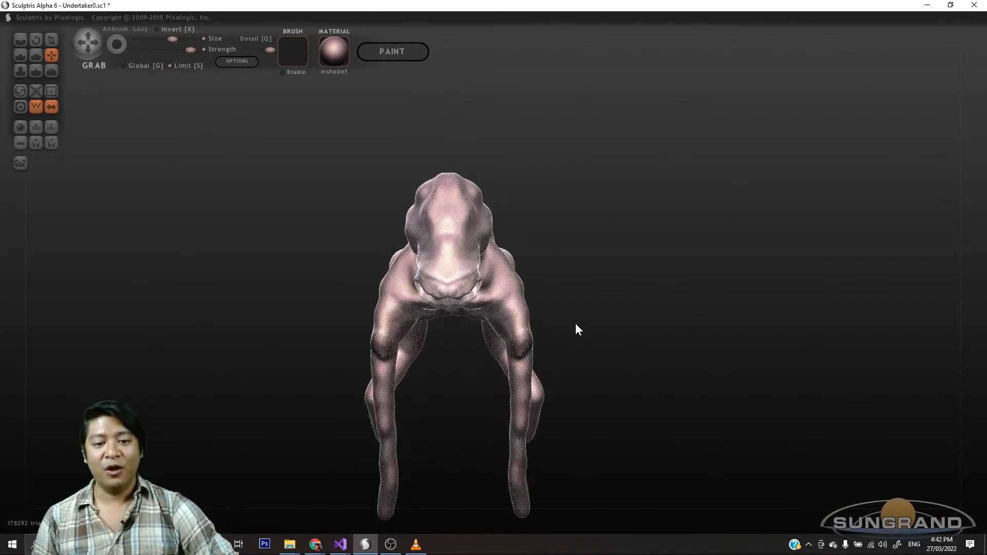
scroll(428, 294, up, 3)
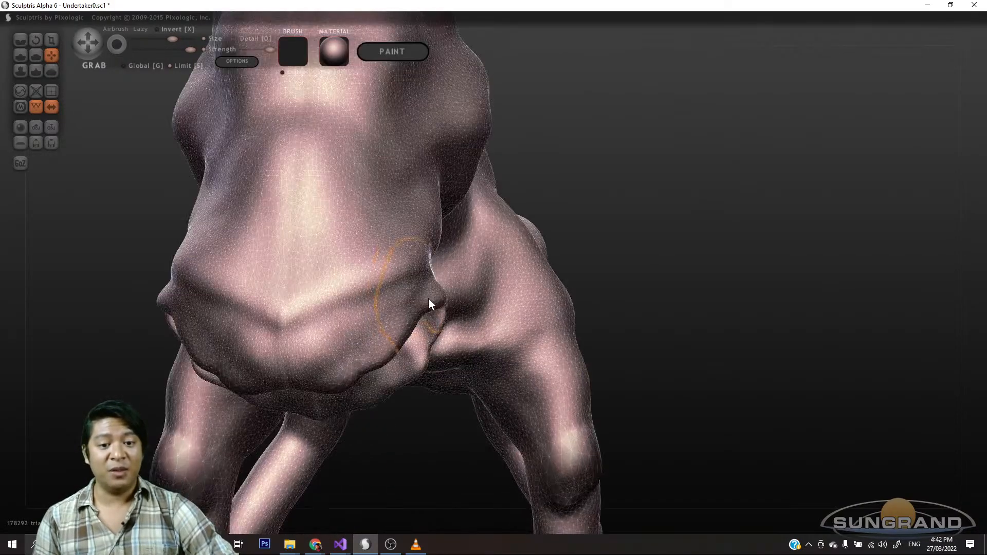
scroll(447, 298, down, 8)
scroll(468, 303, up, 4)
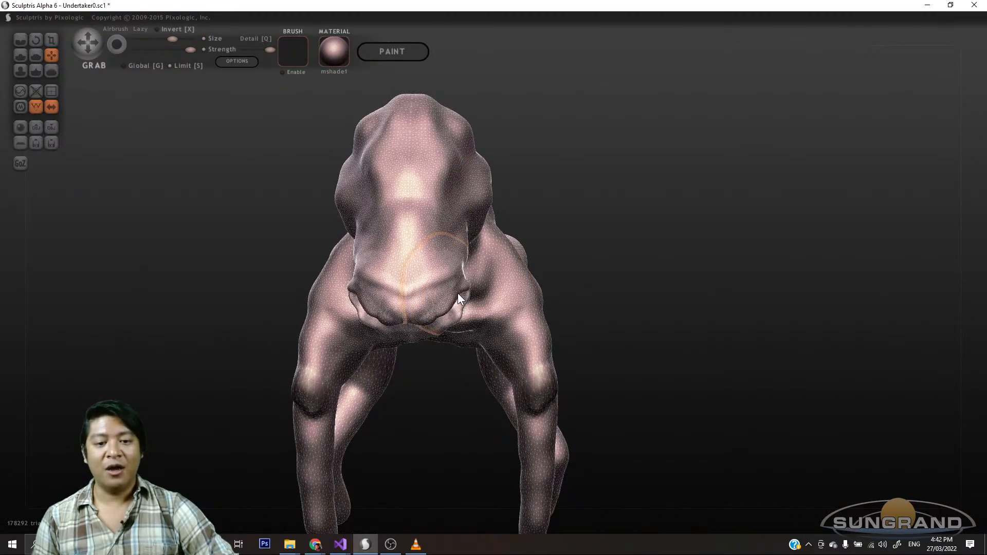
- Reduce the Grab brush size slightly and examine the creature's head, mouth and chest from the front, sides and below
drag(177, 43, 170, 40)
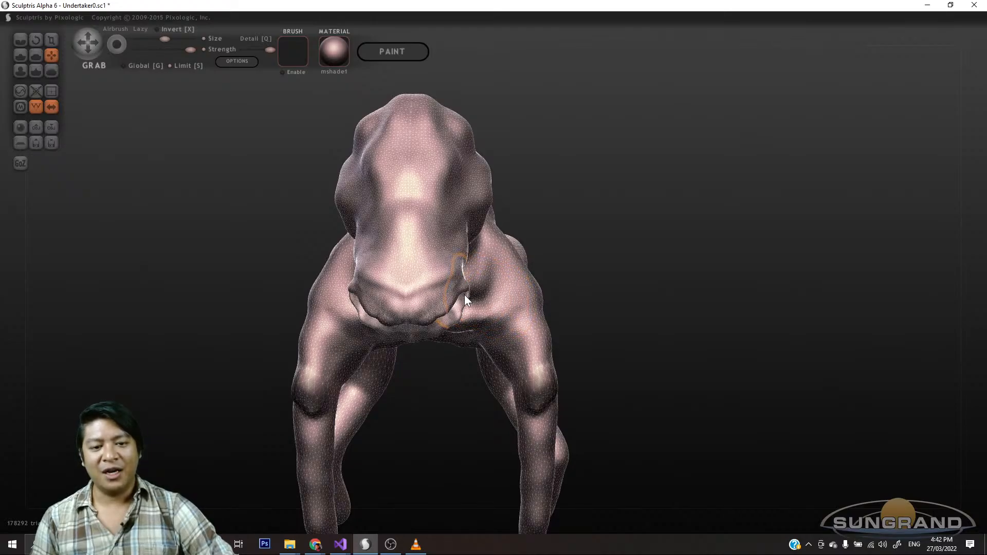
drag(638, 287, 577, 284)
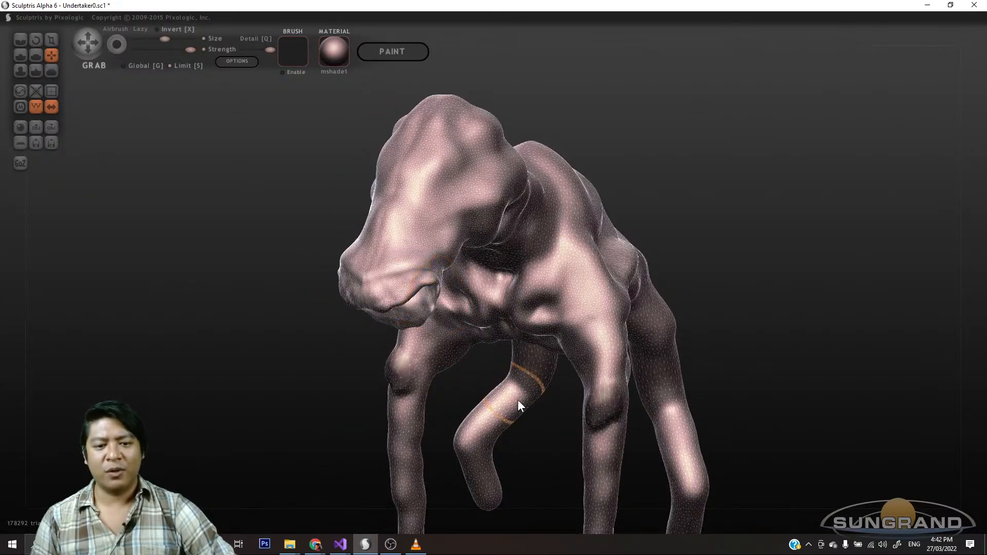
mouse_move(525, 416)
mouse_down()
mouse_move(553, 469)
mouse_move(551, 501)
mouse_up()
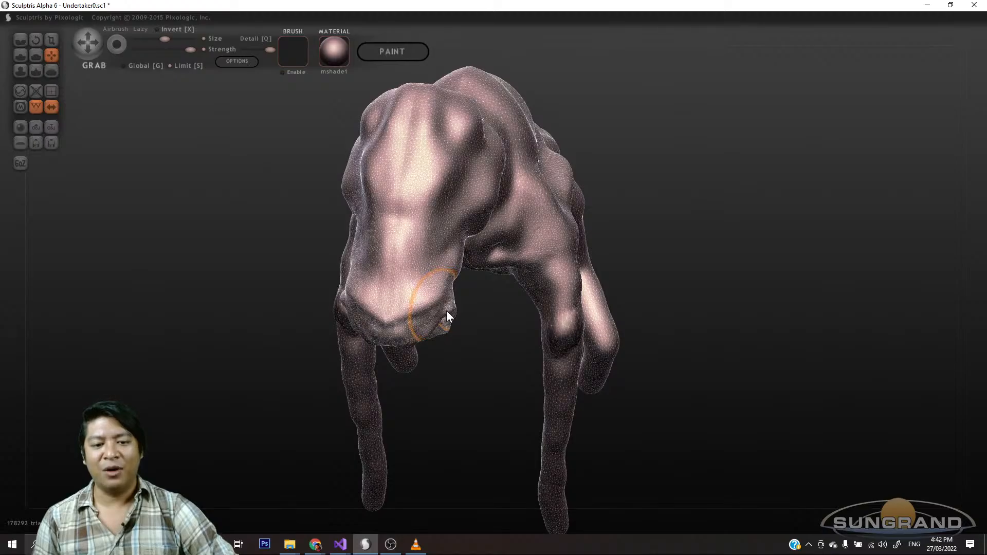
scroll(447, 309, down, 3)
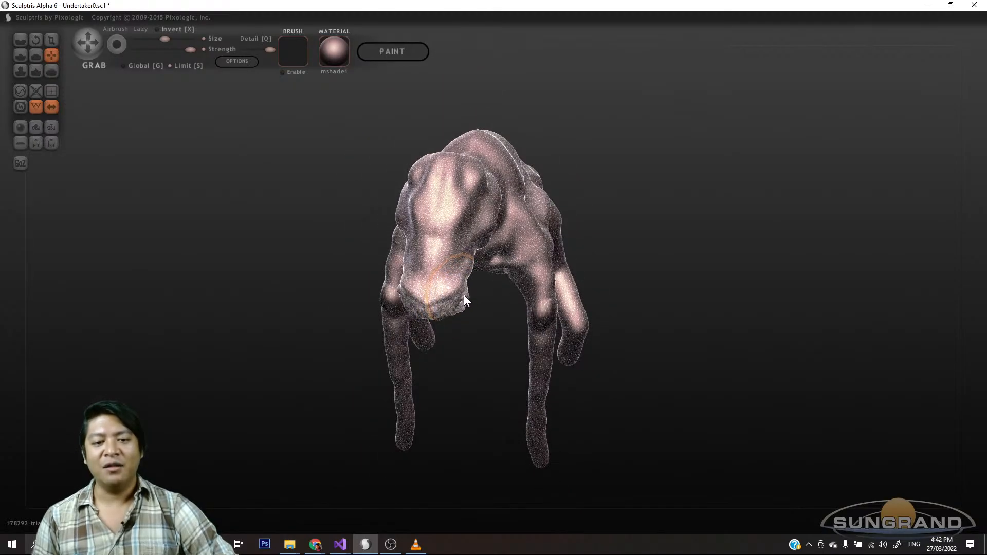
drag(461, 297, 479, 312)
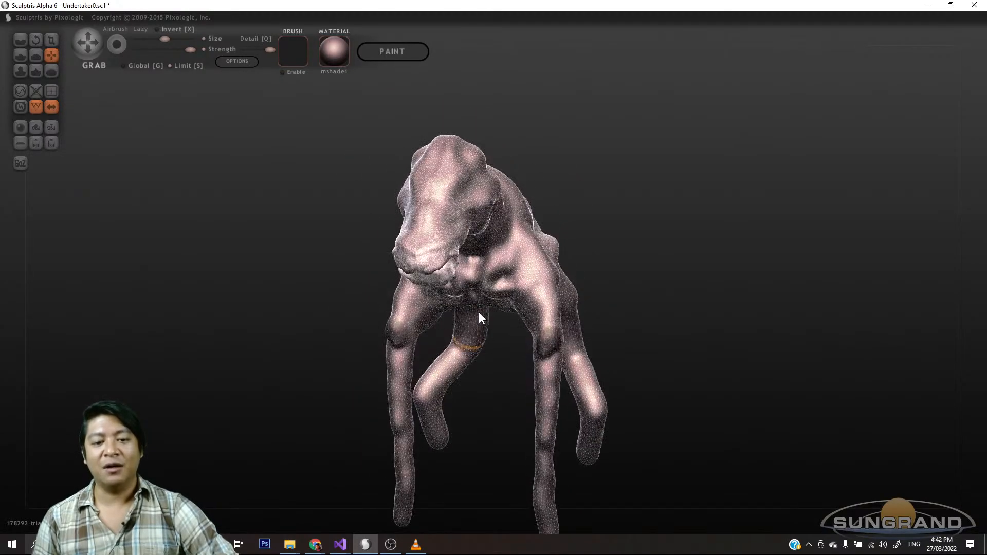
scroll(479, 312, up, 3)
drag(719, 216, 803, 169)
scroll(597, 288, down, 5)
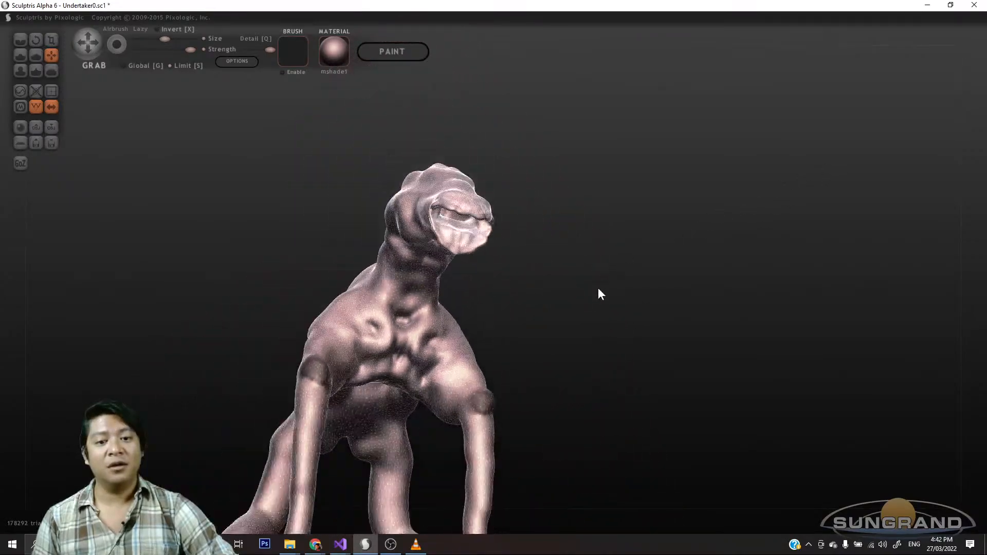
drag(598, 287, 514, 344)
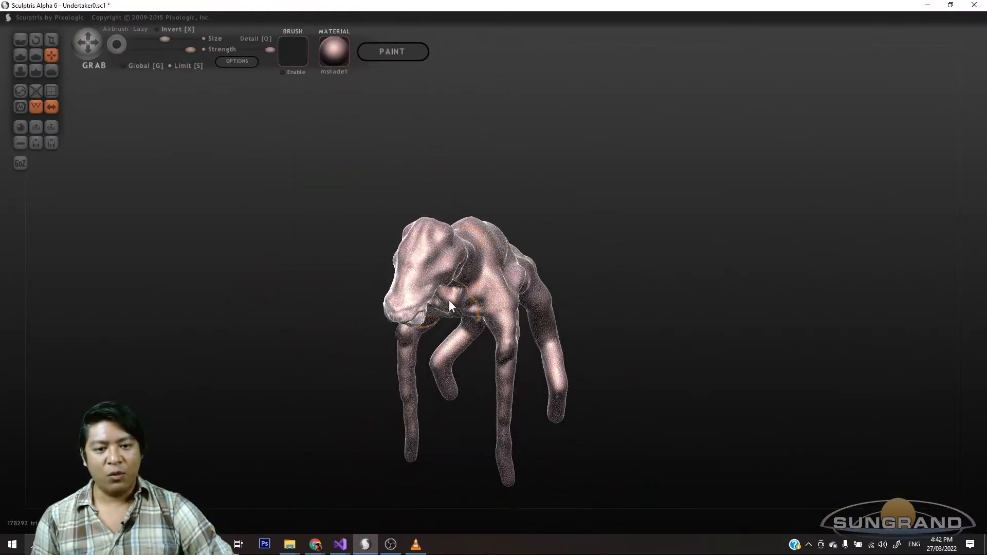
drag(580, 303, 655, 229)
scroll(450, 260, down, 2)
scroll(445, 261, up, 5)
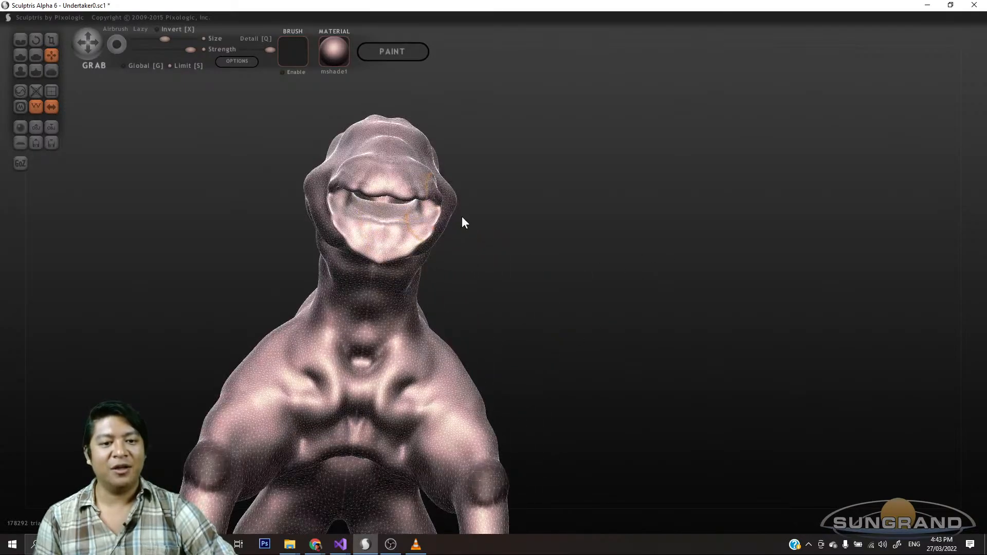
drag(462, 221, 475, 255)
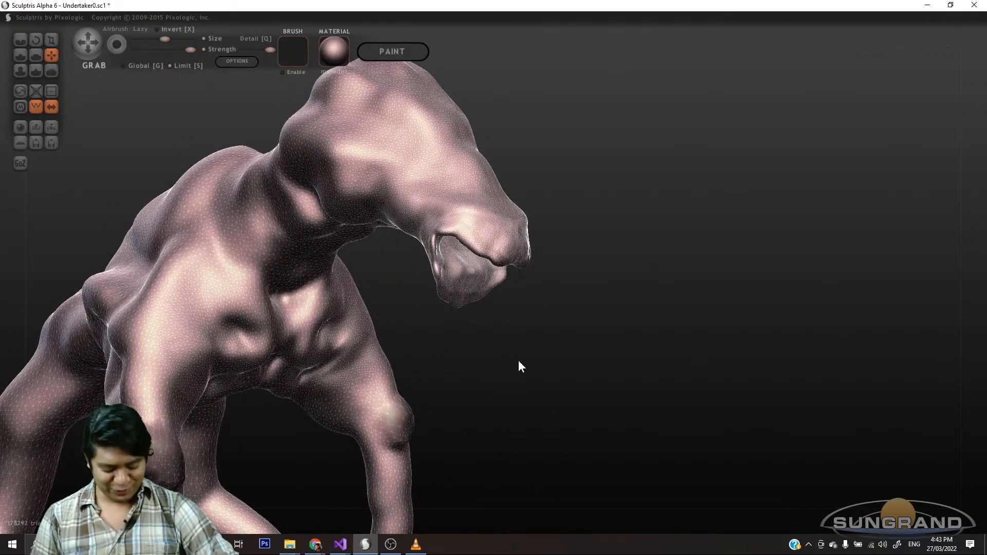
drag(521, 366, 678, 370)
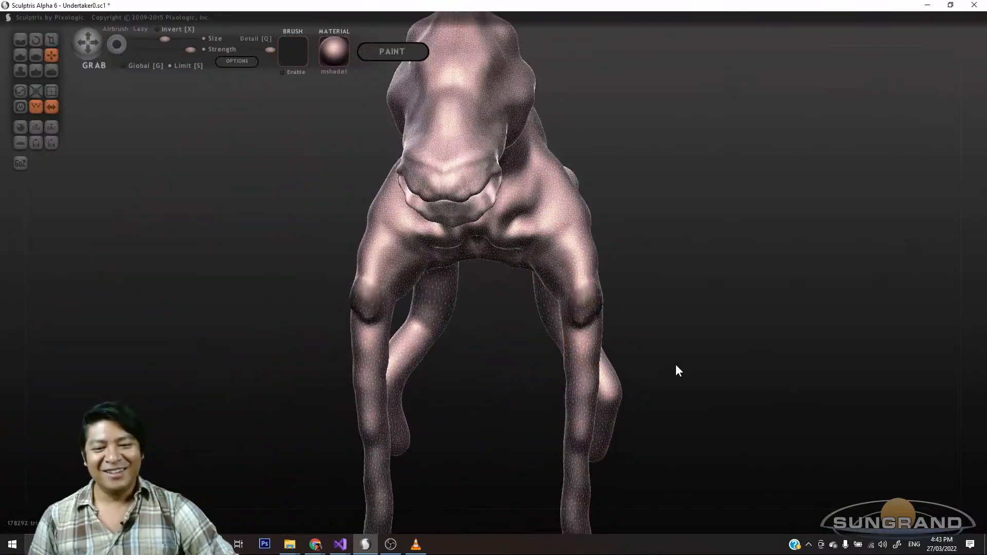
- Thicken the front legs just below the elbows by pulling their rear contour outward with Grab, tapering it down the leg
alt+drag(736, 377, 569, 314)
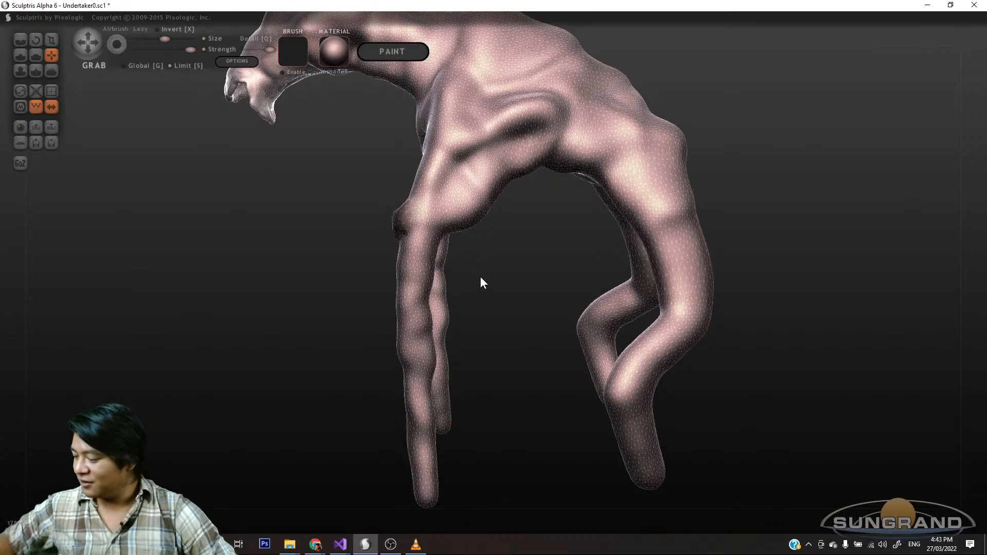
scroll(480, 288, up, 6)
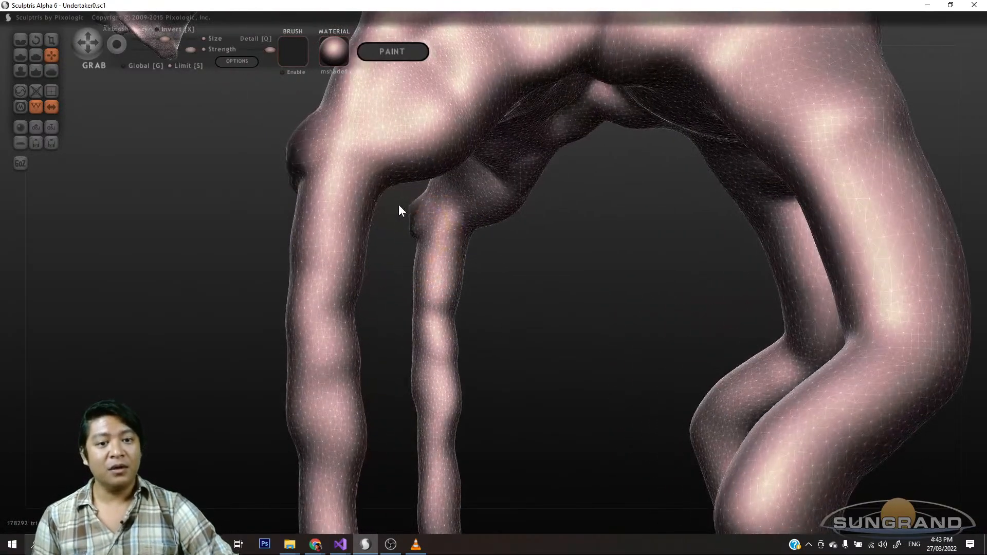
mouse_move(377, 184)
mouse_down()
mouse_move(397, 180)
mouse_move(361, 229)
mouse_move(402, 170)
mouse_move(365, 237)
mouse_move(376, 238)
mouse_up()
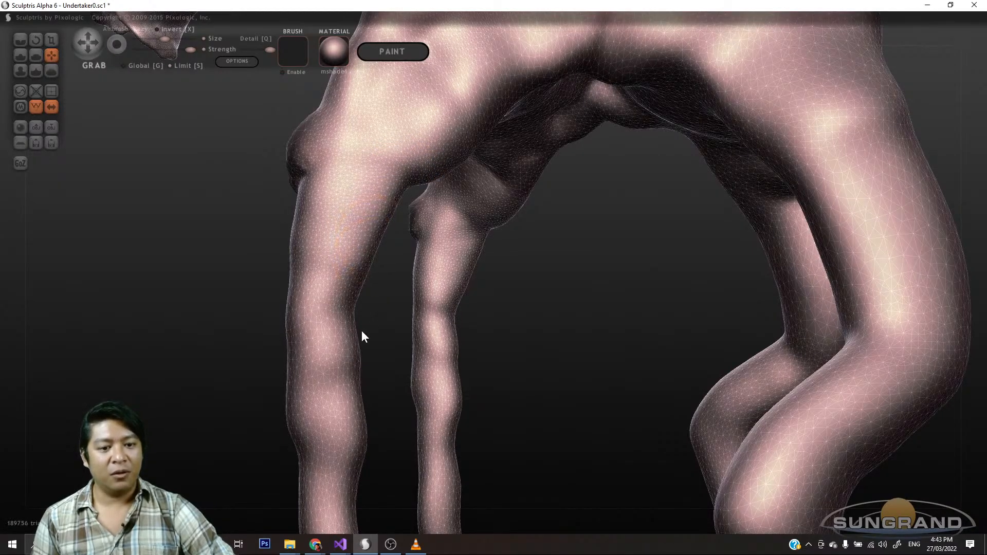
drag(347, 302, 362, 306)
drag(495, 354, 545, 365)
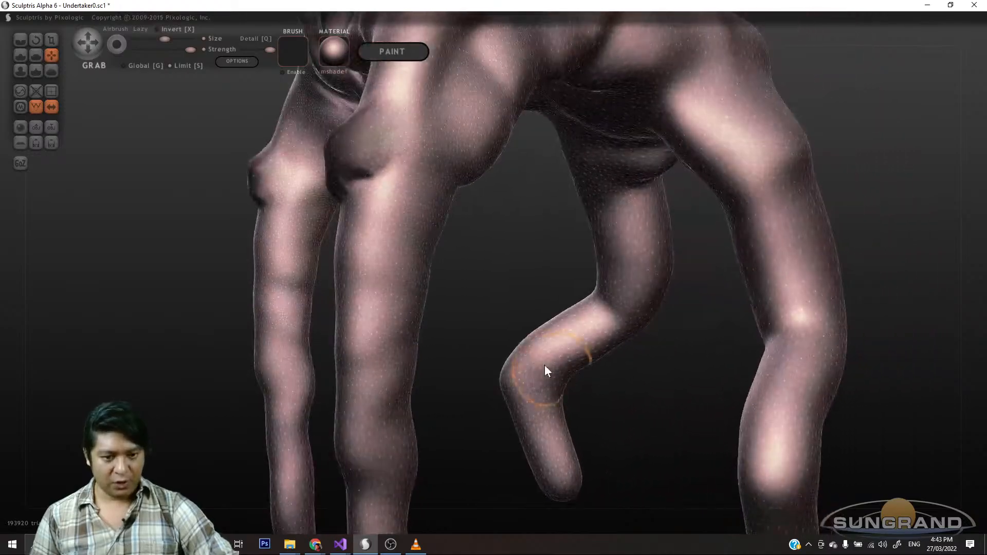
scroll(521, 311, down, 4)
drag(549, 420, 675, 383)
scroll(663, 383, up, 3)
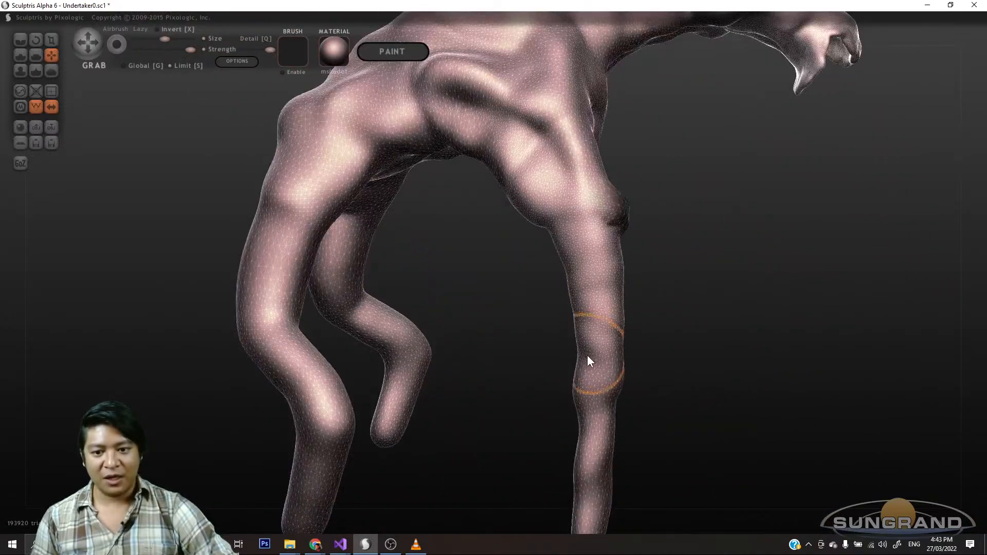
scroll(584, 360, up, 2)
- Switch to the Draw brush and examine the front and hind legs from both sides and behind
click(21, 55)
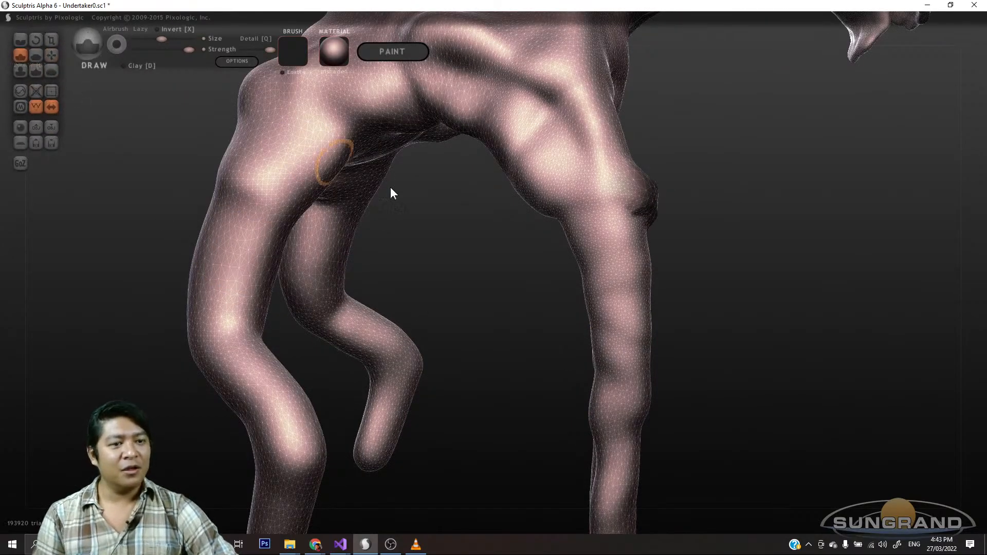
drag(686, 360, 738, 225)
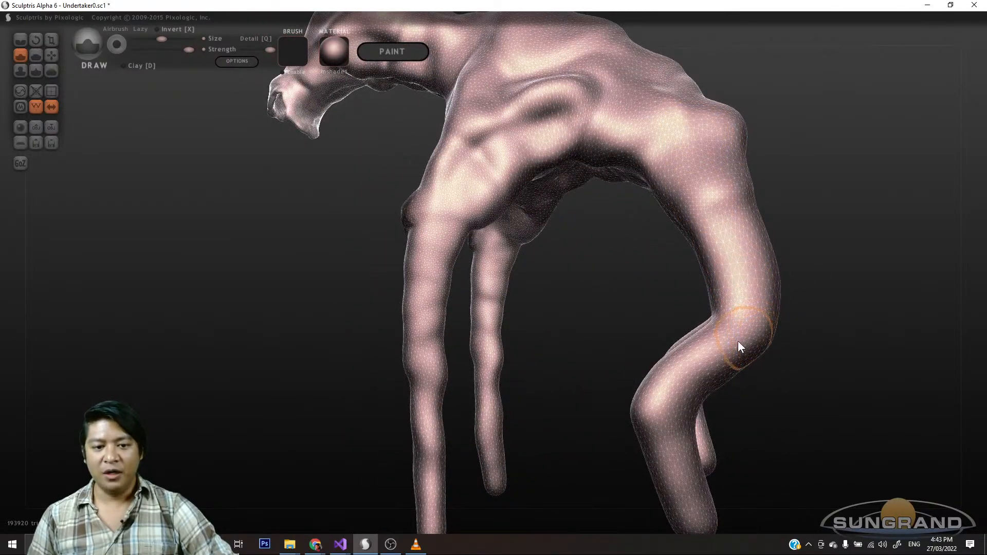
drag(622, 322, 587, 360)
scroll(630, 337, down, 5)
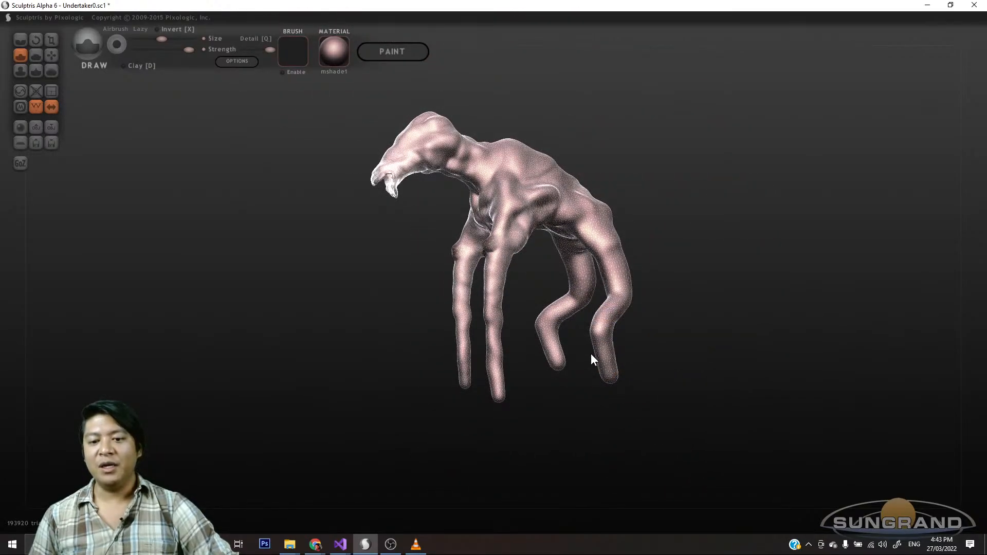
scroll(592, 357, up, 5)
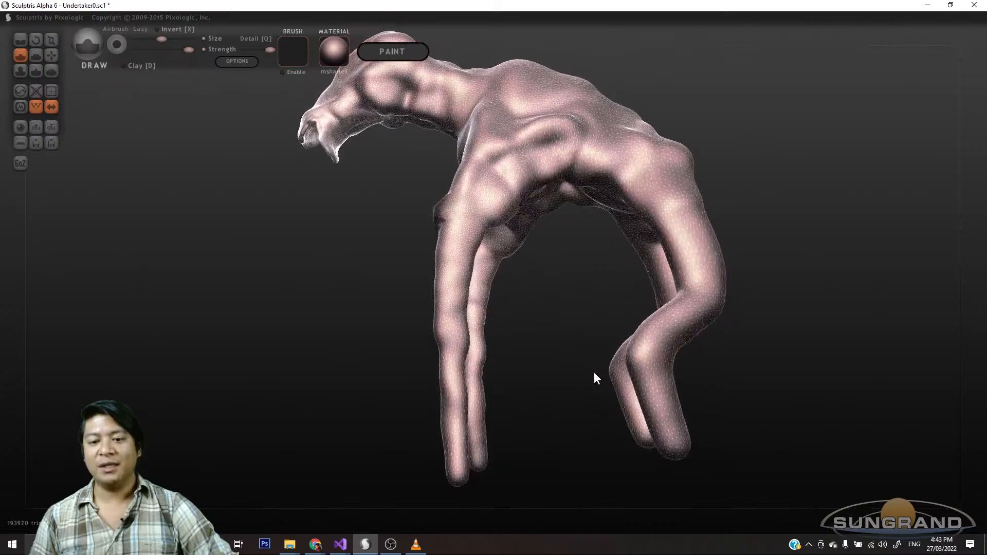
drag(593, 378, 601, 377)
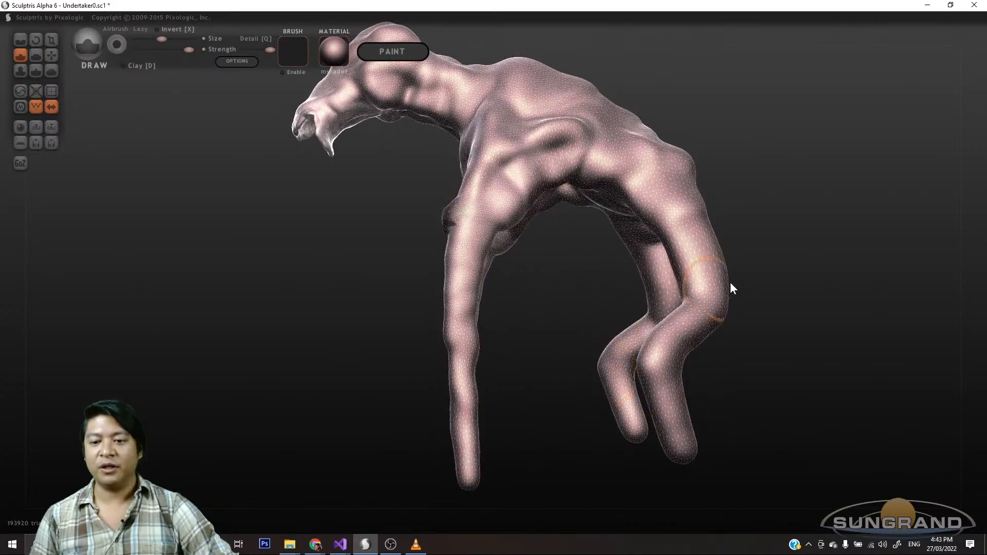
drag(798, 335, 705, 287)
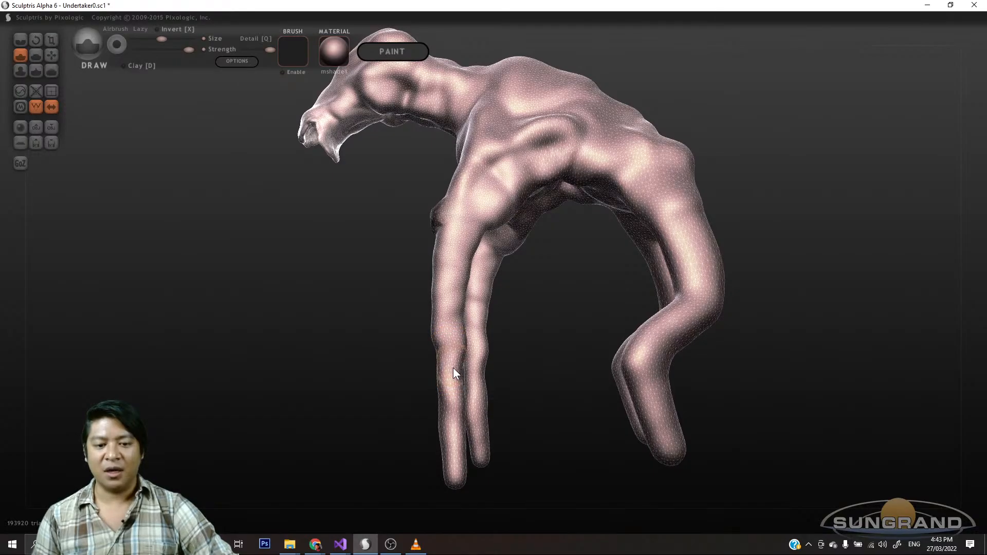
drag(530, 382, 441, 374)
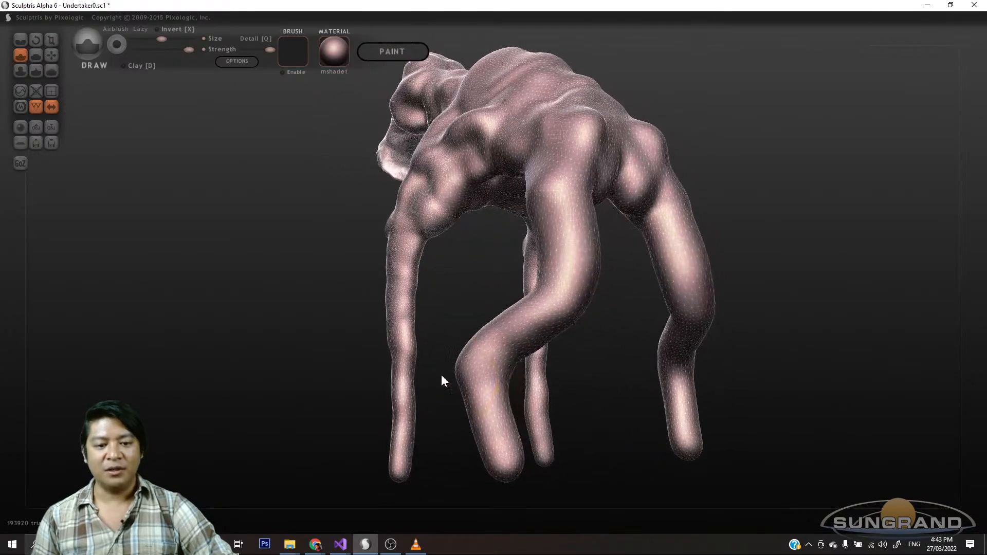
scroll(405, 371, up, 5)
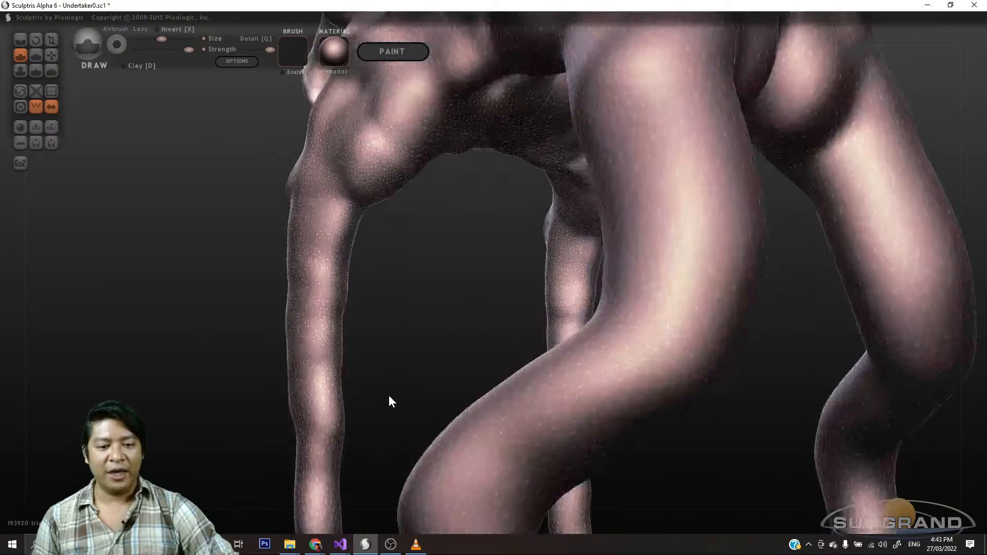
- Raise a rounded knob on the lower part of the front legs with the Draw brush to mark the wrist joint
click(321, 472)
mouse_move(329, 479)
mouse_down()
mouse_move(369, 424)
mouse_move(452, 350)
mouse_move(483, 344)
mouse_up()
scroll(340, 448, down, 6)
scroll(418, 381, up, 5)
drag(407, 384, 280, 393)
mouse_move(226, 376)
mouse_down()
mouse_move(284, 435)
mouse_move(334, 411)
mouse_up()
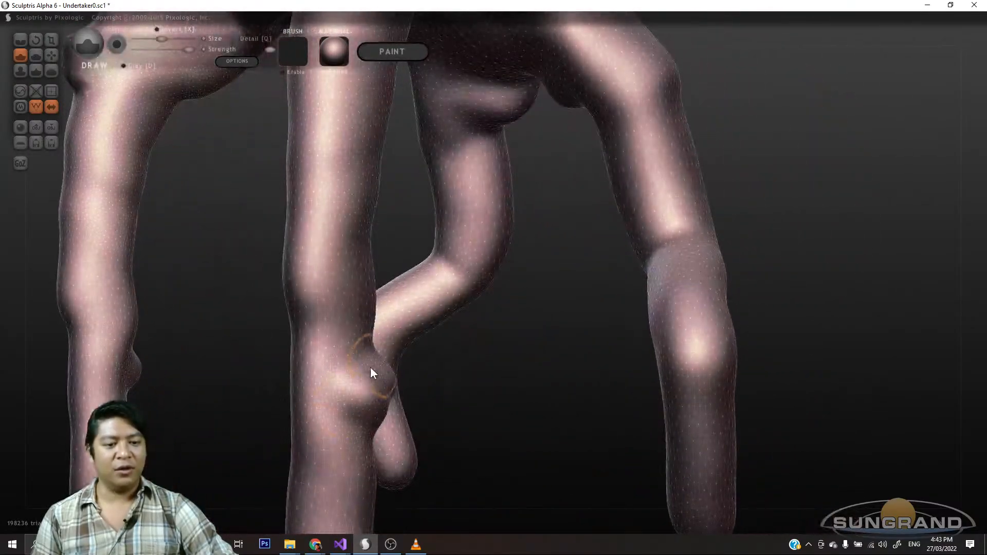
drag(247, 421, 413, 394)
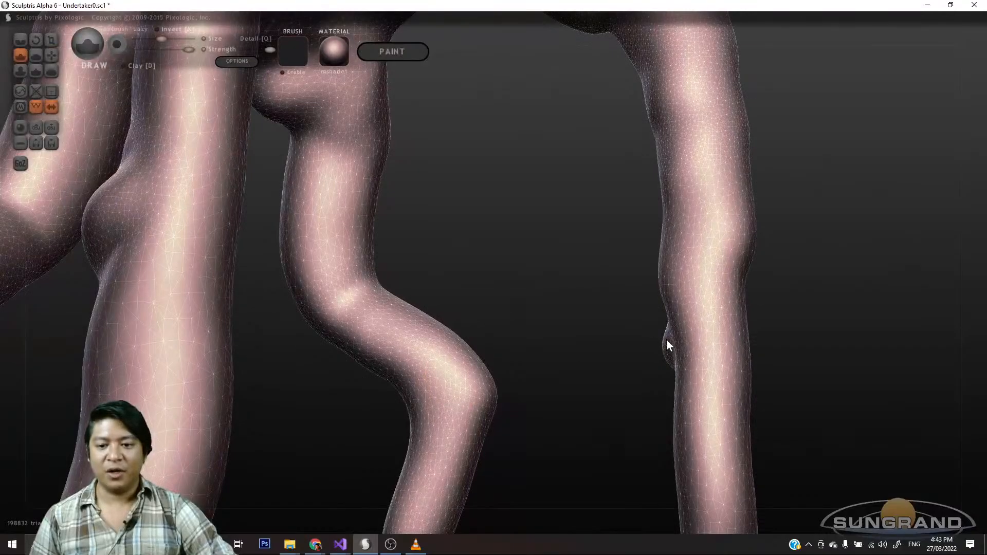
- Build up the wrist knobs around the front legs with further Draw strokes to form a bony, protruding joint
drag(678, 356, 707, 355)
mouse_move(808, 367)
mouse_down()
mouse_move(535, 368)
mouse_move(262, 388)
mouse_up()
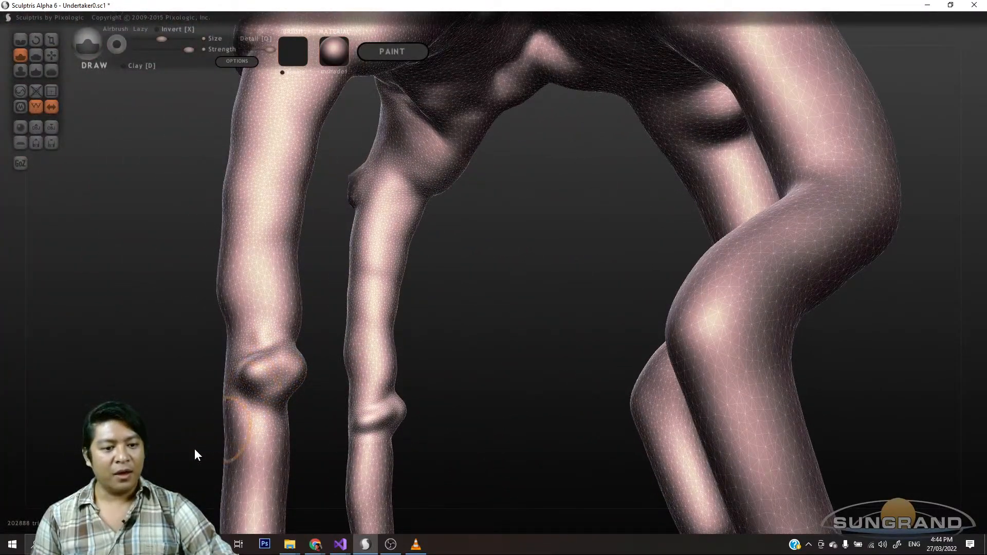
drag(195, 448, 258, 447)
mouse_move(354, 404)
mouse_down()
mouse_move(403, 379)
mouse_move(566, 401)
mouse_move(606, 389)
mouse_up()
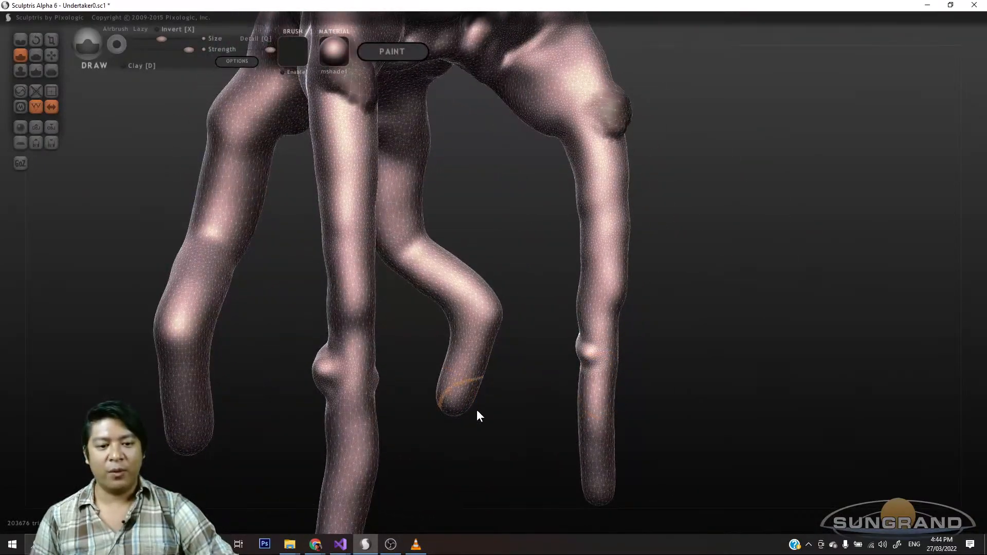
mouse_move(476, 412)
mouse_down()
mouse_move(577, 417)
mouse_move(557, 420)
mouse_move(636, 391)
mouse_up()
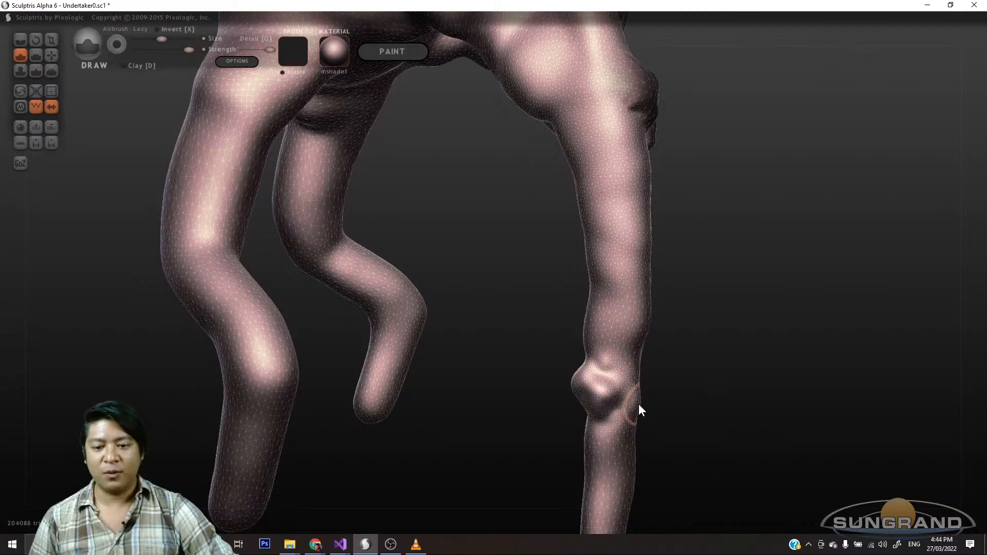
drag(730, 417, 510, 403)
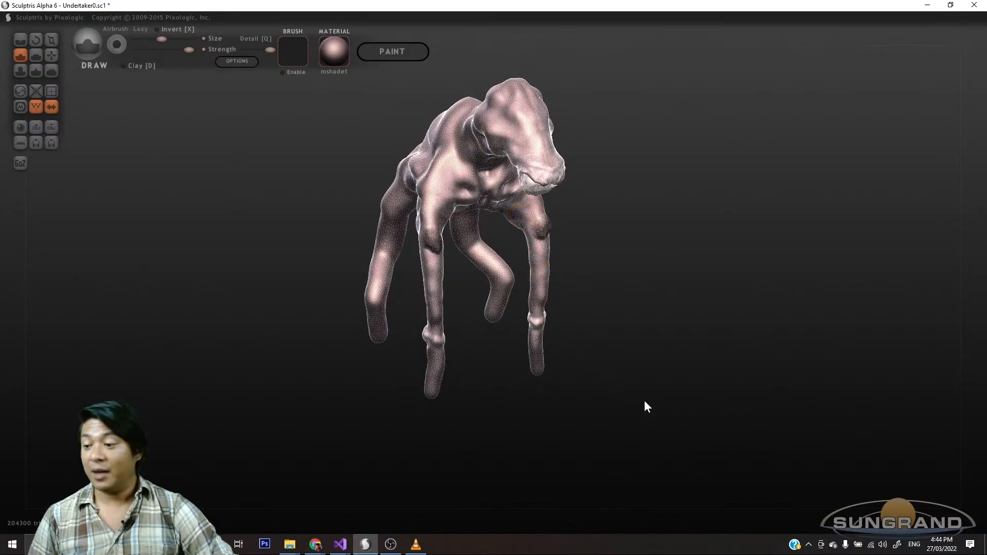
- Raise a swelling around the lower ends of the hind legs with the Draw brush to begin the ankles
drag(658, 406, 628, 408)
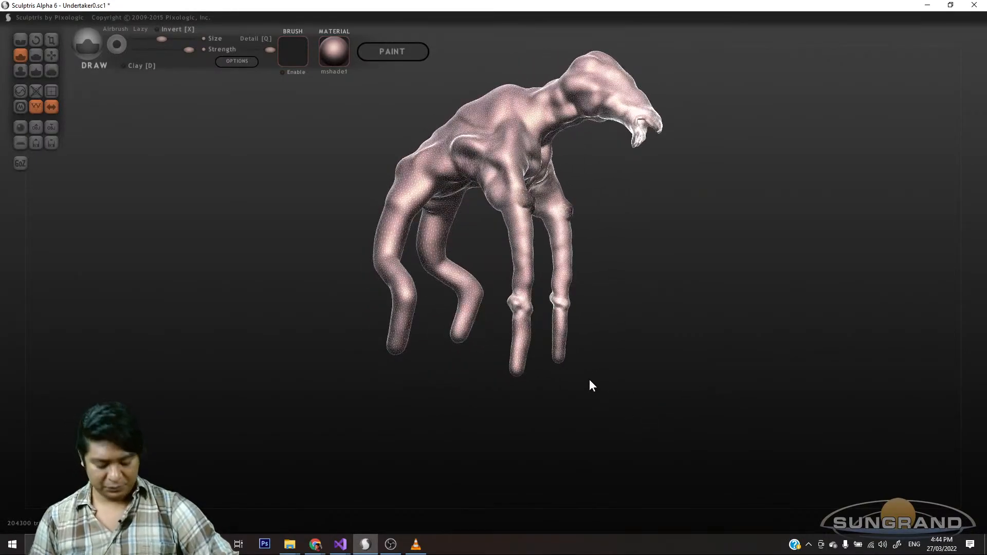
alt+drag(575, 383, 620, 364)
scroll(511, 386, up, 8)
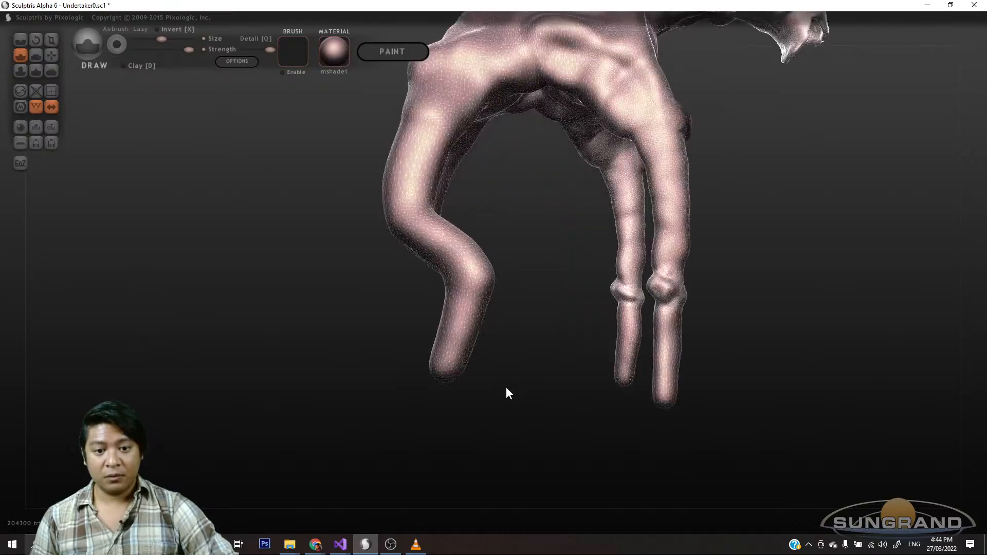
scroll(416, 370, down, 8)
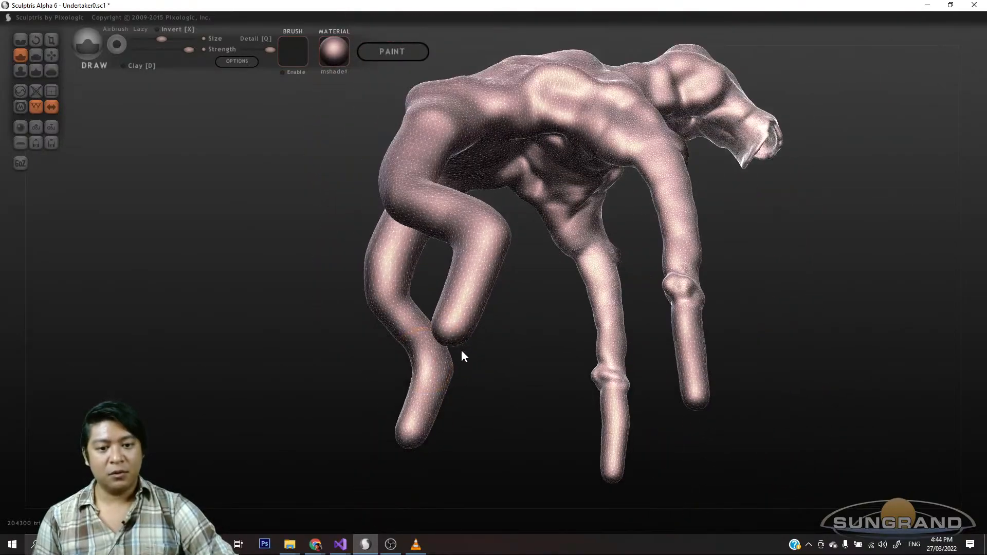
right_drag(460, 352, 475, 331)
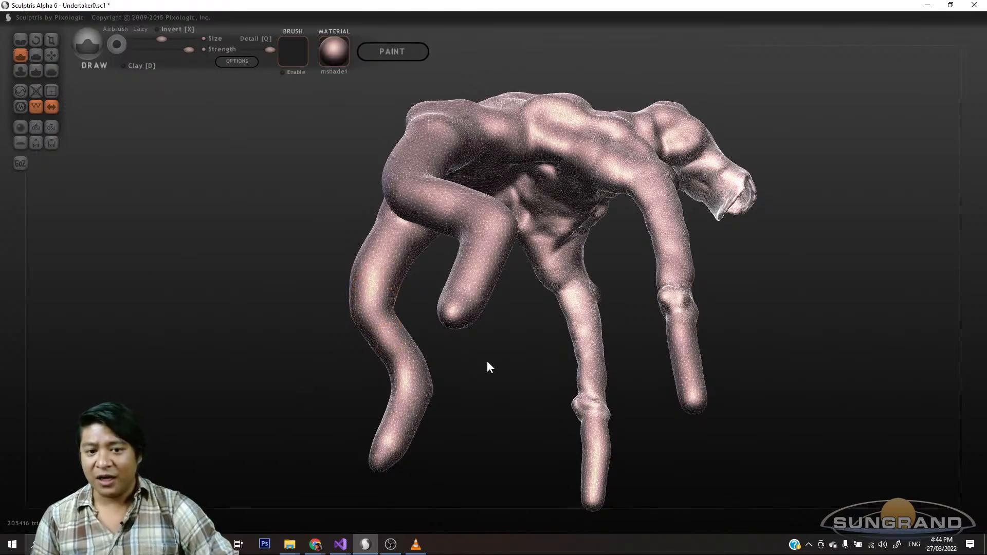
mouse_move(486, 360)
mouse_down()
mouse_move(486, 327)
mouse_move(477, 368)
mouse_move(457, 324)
mouse_move(458, 369)
mouse_move(452, 267)
mouse_move(445, 326)
mouse_move(447, 315)
mouse_up()
mouse_move(459, 235)
mouse_down()
mouse_move(482, 217)
mouse_move(444, 383)
mouse_move(514, 375)
mouse_move(568, 400)
mouse_move(586, 258)
mouse_move(585, 302)
mouse_up()
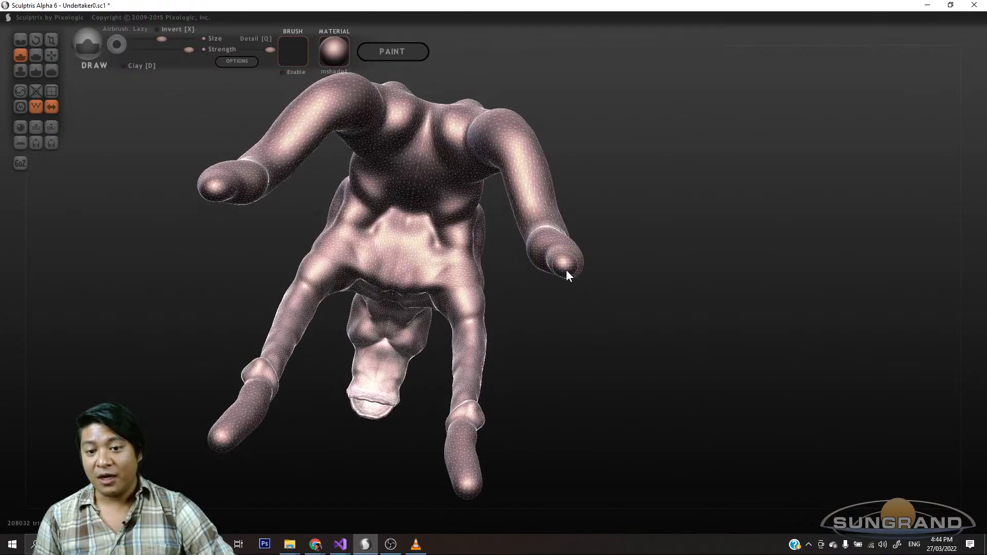
- Build out the rounded tips of the hind legs with Draw strokes to form short, tapered foot stubs
drag(566, 270, 576, 272)
drag(635, 315, 606, 292)
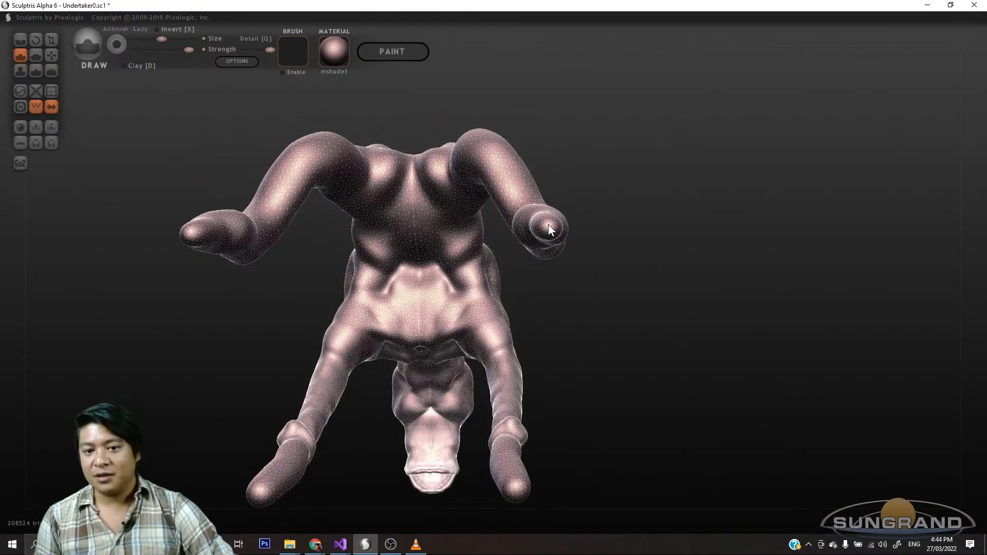
mouse_move(549, 229)
mouse_down()
mouse_move(600, 288)
mouse_move(535, 337)
mouse_move(545, 323)
mouse_up()
drag(552, 327, 540, 297)
mouse_move(627, 285)
mouse_down()
mouse_move(590, 327)
mouse_move(671, 337)
mouse_move(619, 334)
mouse_move(651, 329)
mouse_move(611, 278)
mouse_move(607, 352)
mouse_move(582, 346)
mouse_move(600, 301)
mouse_up()
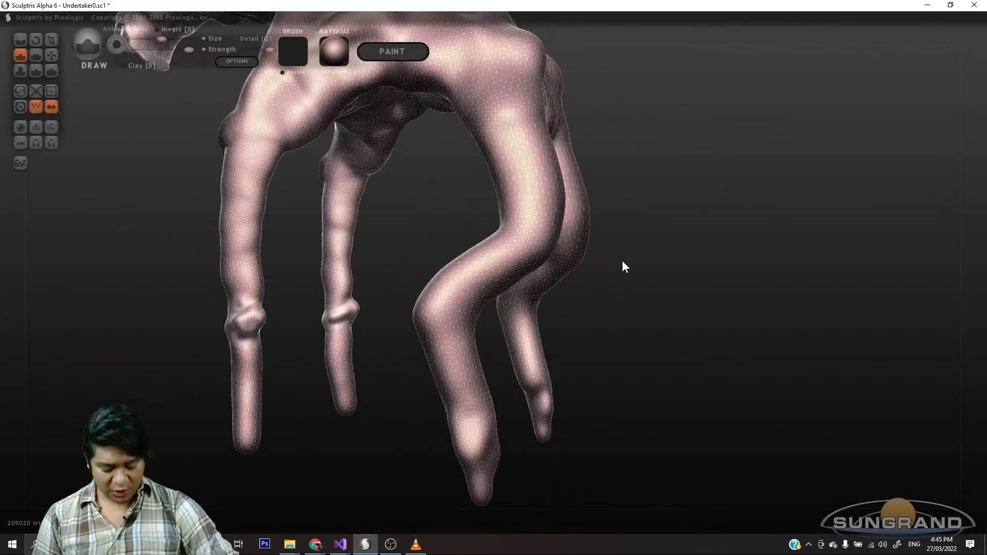
- Examine the front legs, shoulders, head and flank from the front and side
drag(636, 219, 668, 299)
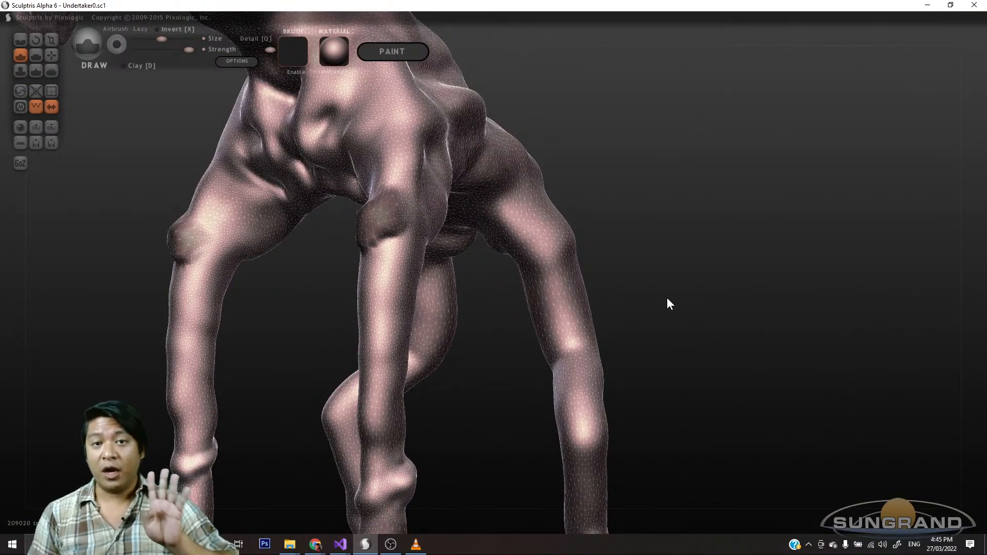
drag(656, 232, 650, 253)
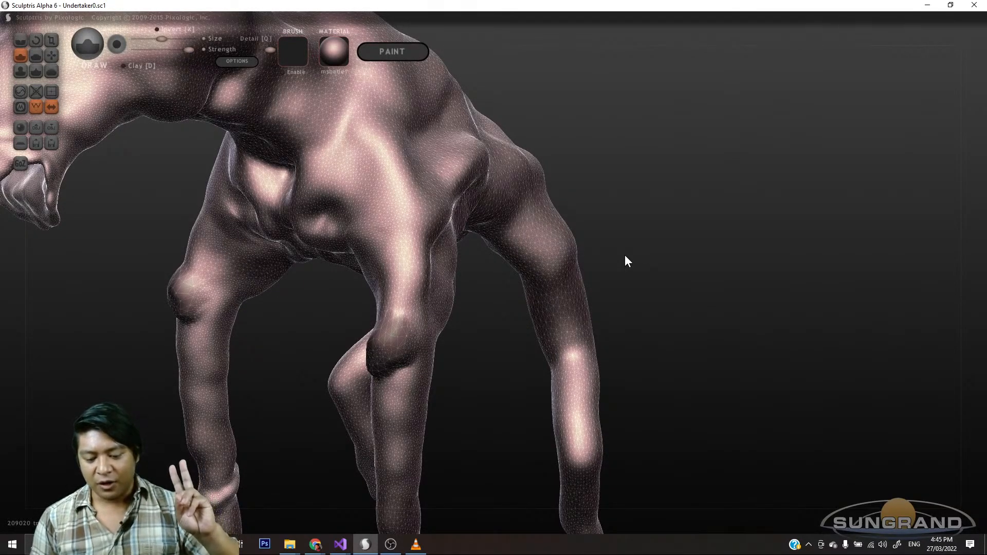
mouse_move(634, 238)
mouse_down()
mouse_move(657, 224)
mouse_move(658, 253)
mouse_move(633, 236)
mouse_up()
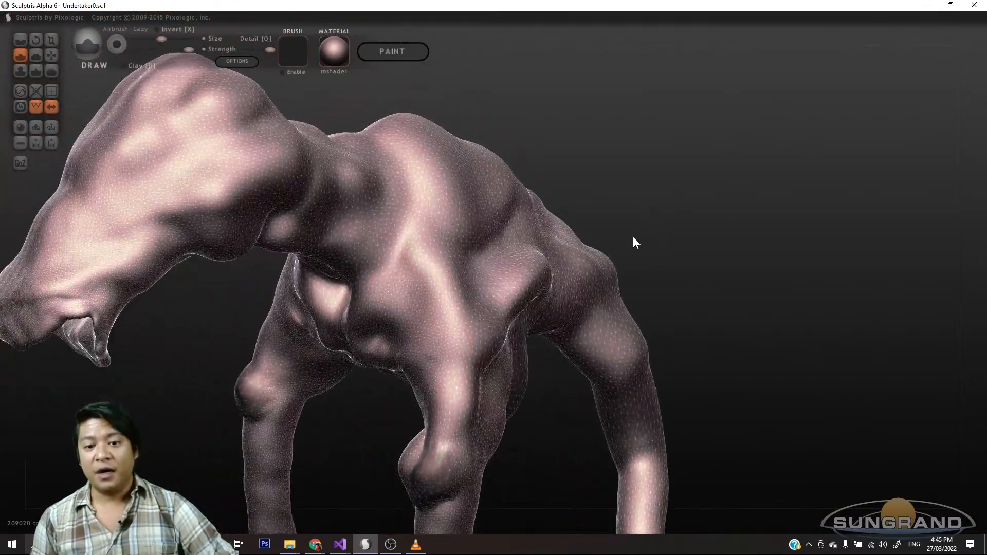
drag(722, 253, 756, 251)
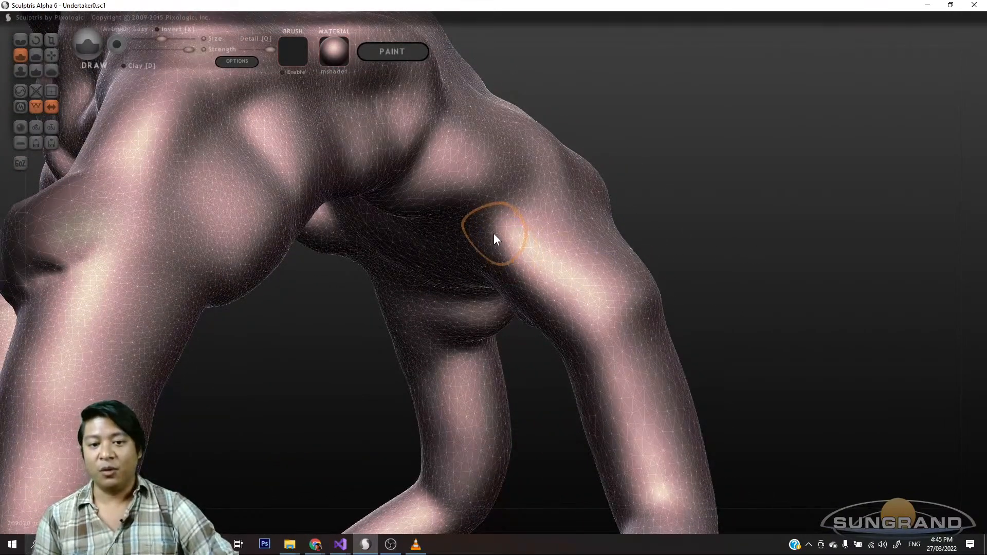
scroll(493, 235, down, 3)
mouse_move(571, 222)
mouse_down()
mouse_move(615, 204)
mouse_move(612, 195)
mouse_up()
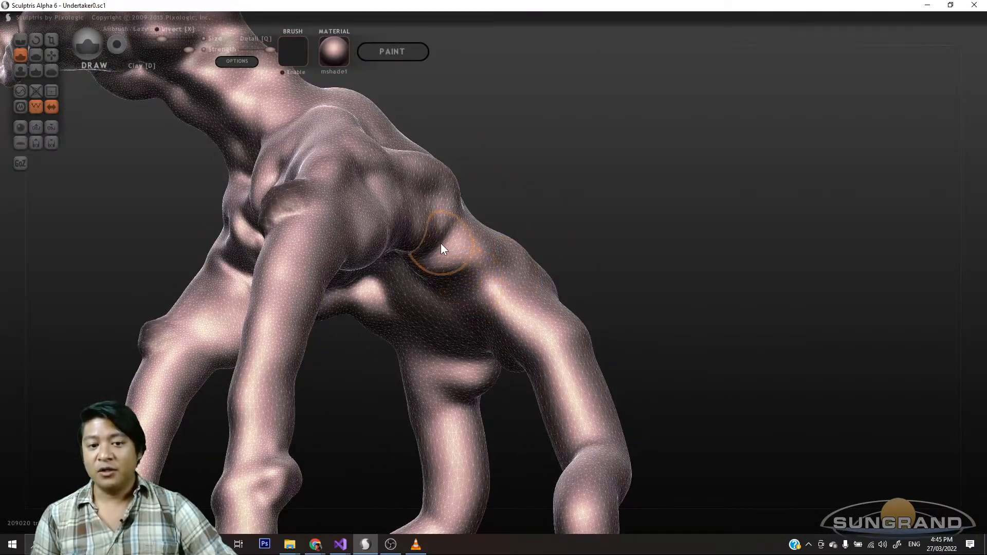
- Build up the hip area where the rear flank meets the thigh with Draw strokes
drag(441, 243, 422, 257)
mouse_move(511, 297)
mouse_down()
mouse_move(570, 265)
mouse_move(667, 256)
mouse_move(359, 222)
mouse_move(357, 199)
mouse_up()
scroll(541, 270, down, 3)
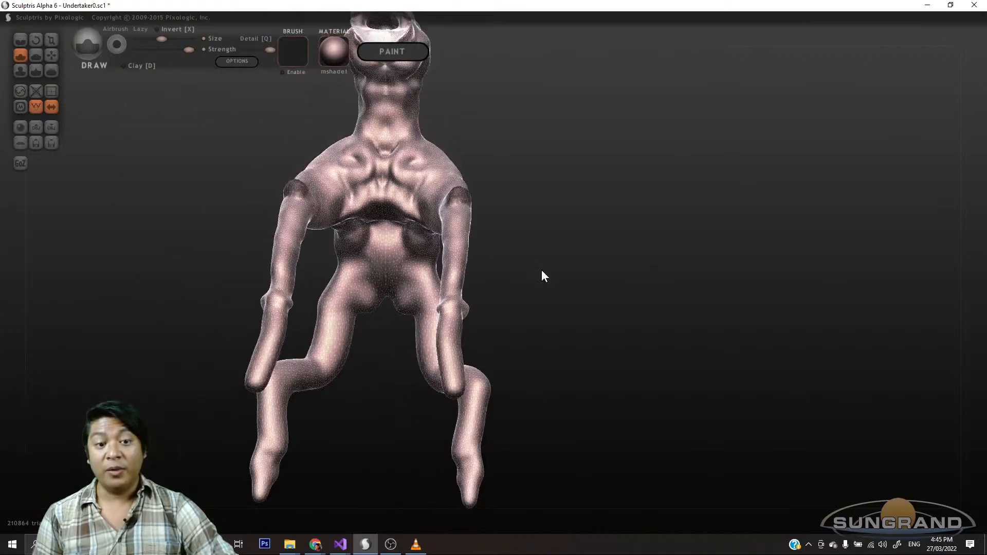
drag(542, 269, 590, 248)
mouse_move(428, 255)
mouse_down()
mouse_move(432, 245)
mouse_move(425, 258)
mouse_move(411, 236)
mouse_move(444, 260)
mouse_up()
drag(509, 278, 525, 311)
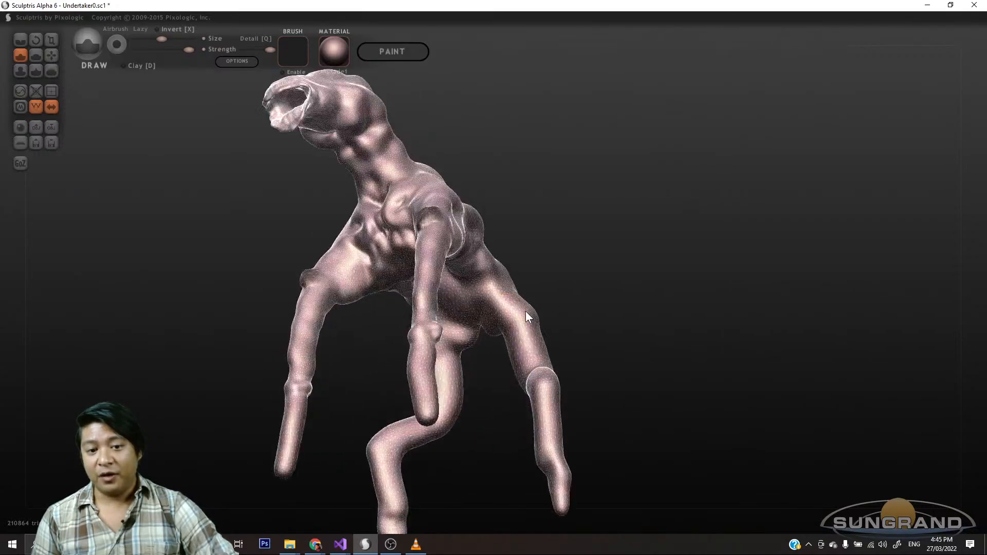
- Add volume to the back of the pelvis above the hind legs with the Draw brush
scroll(579, 270, up, 4)
mouse_move(579, 268)
mouse_down()
mouse_move(576, 282)
mouse_move(584, 278)
mouse_move(479, 278)
mouse_move(491, 303)
mouse_move(634, 257)
mouse_move(577, 319)
mouse_up()
key(w)
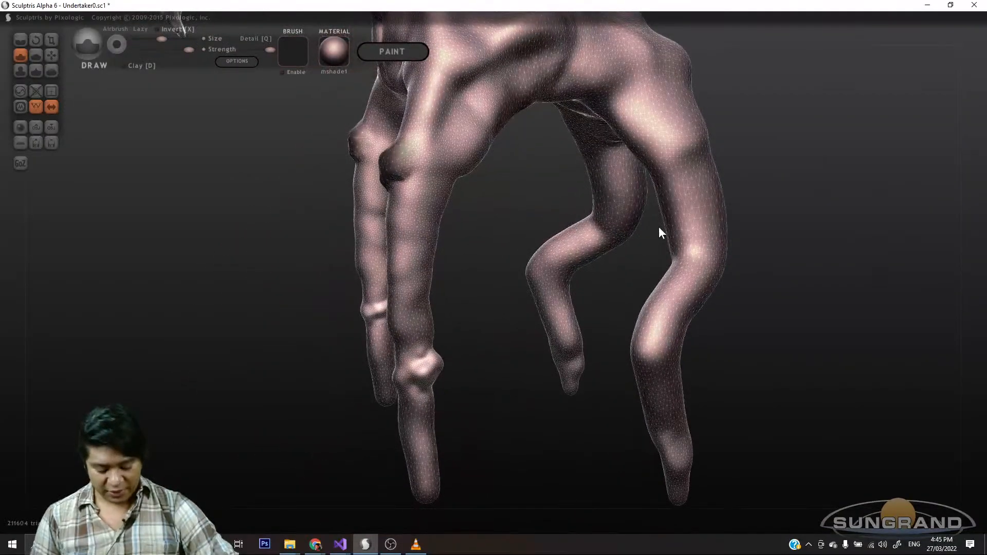
mouse_move(761, 174)
mouse_down()
mouse_move(689, 321)
mouse_move(707, 307)
mouse_move(619, 295)
mouse_move(520, 313)
mouse_up()
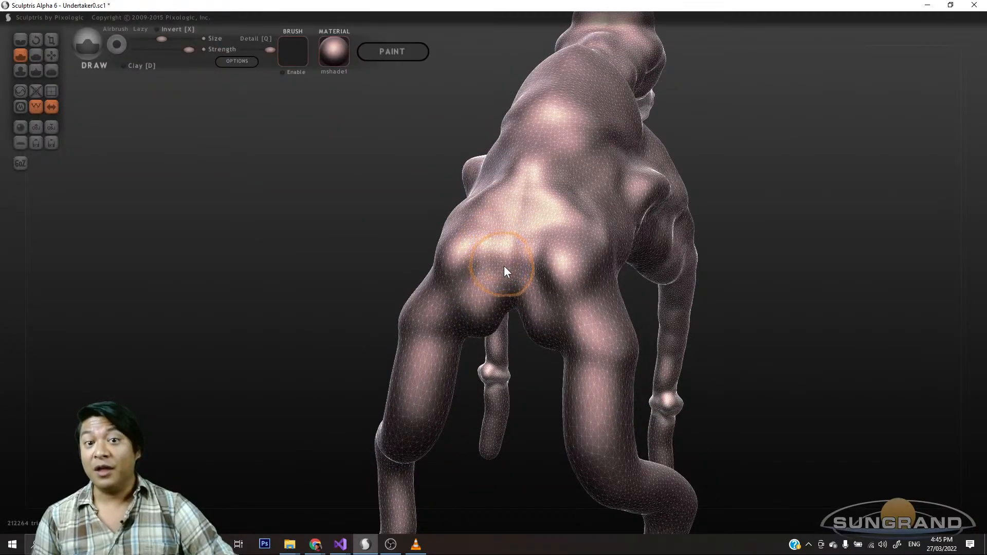
scroll(489, 269, down, 5)
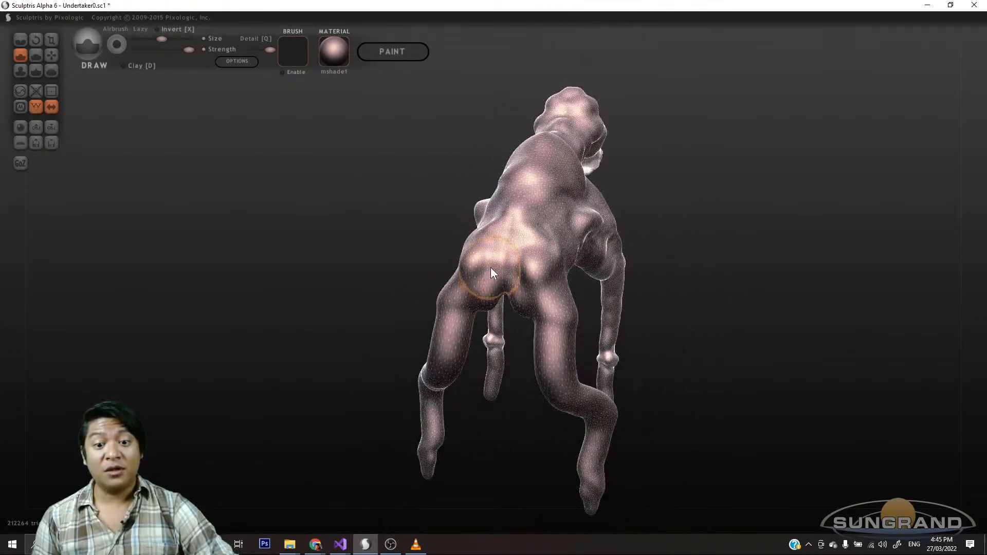
drag(484, 278, 444, 312)
drag(360, 340, 523, 277)
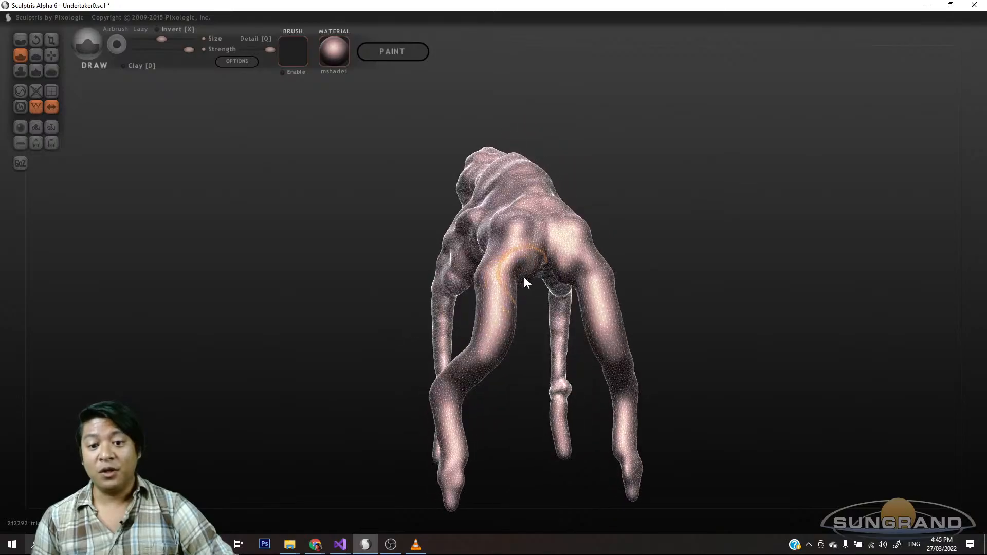
- Thicken the outer hips and the tops of the hind thighs with Draw strokes from the side
mouse_move(640, 255)
mouse_down()
mouse_move(495, 274)
mouse_move(510, 247)
mouse_up()
mouse_move(509, 343)
mouse_down()
mouse_move(568, 359)
mouse_move(603, 293)
mouse_up()
scroll(591, 256, up, 3)
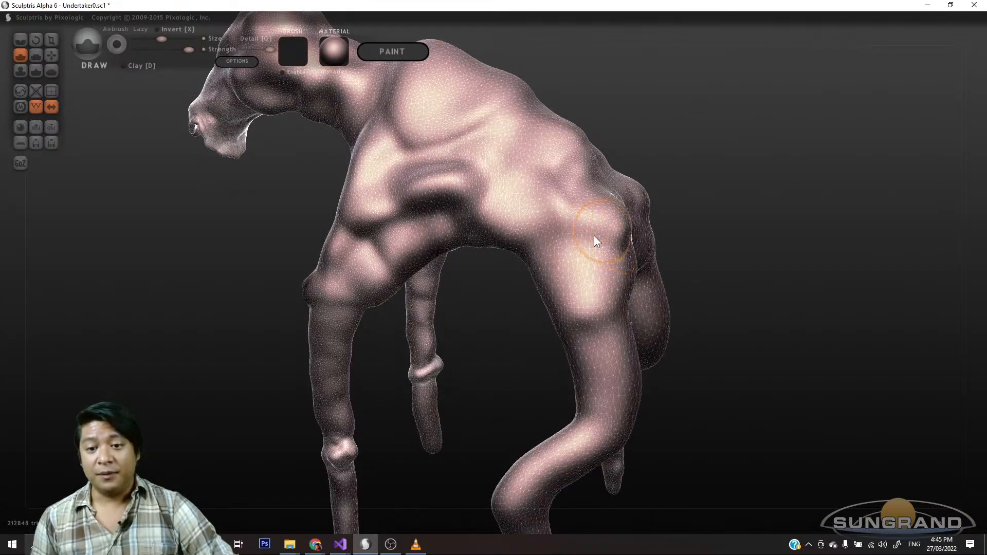
drag(594, 235, 546, 231)
scroll(553, 262, down, 3)
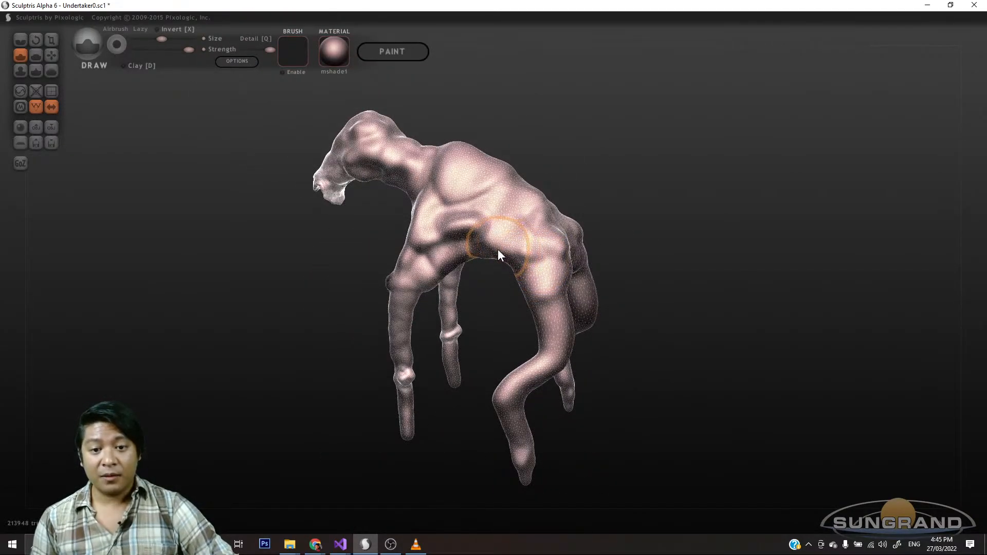
- Draw a stroke along the underside of the pelvis between the hind legs
mouse_move(646, 263)
mouse_down()
mouse_move(535, 235)
mouse_move(502, 258)
mouse_move(512, 252)
mouse_move(504, 203)
mouse_up()
scroll(505, 207, up, 5)
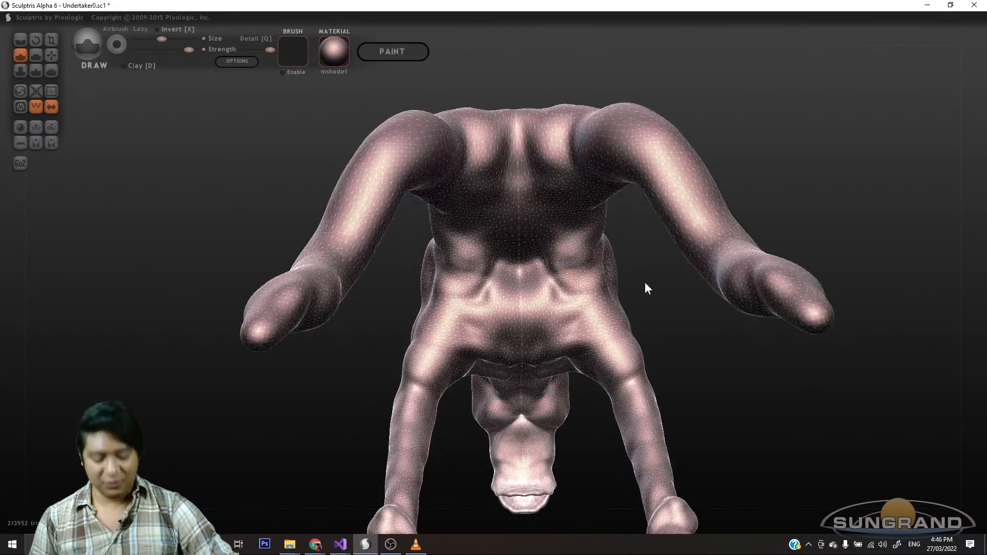
mouse_move(672, 263)
mouse_down()
mouse_move(650, 255)
mouse_move(641, 377)
mouse_up()
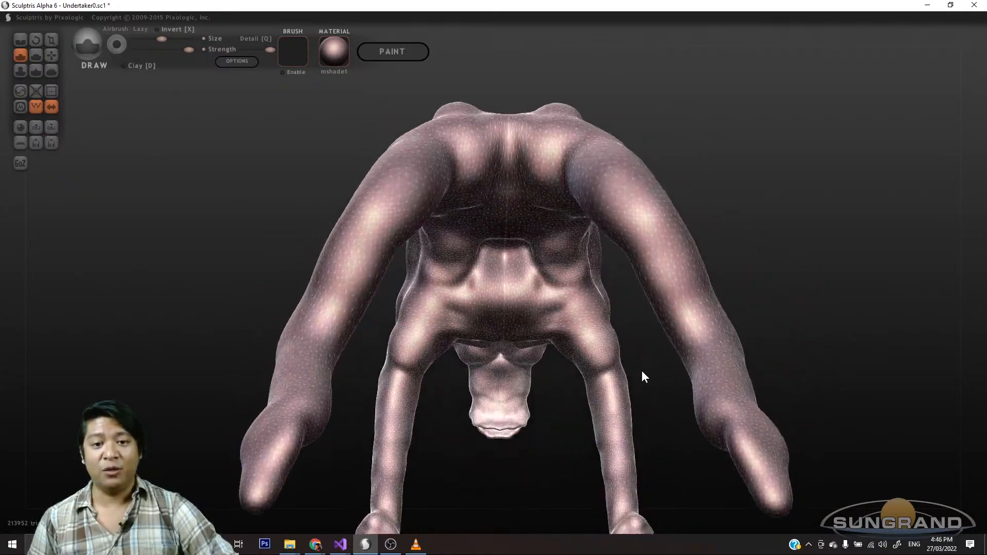
scroll(547, 201, up, 2)
mouse_move(546, 202)
mouse_down()
mouse_move(522, 126)
mouse_move(502, 133)
mouse_up()
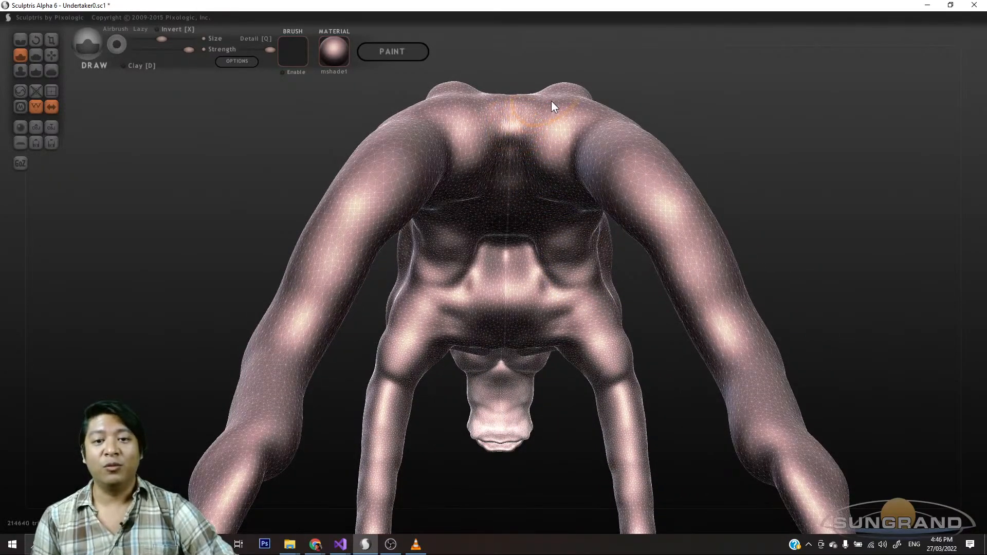
- Switch from the Reduce Brush to Inflate and fill out the crease between the hind legs at the base of the pelvis
click(31, 92)
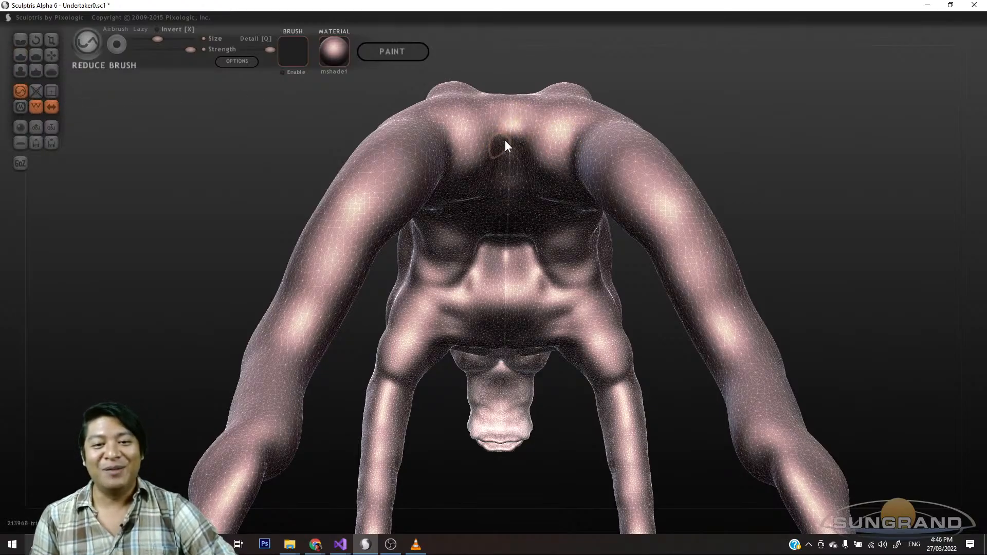
scroll(655, 172, down, 2)
drag(655, 172, 720, 226)
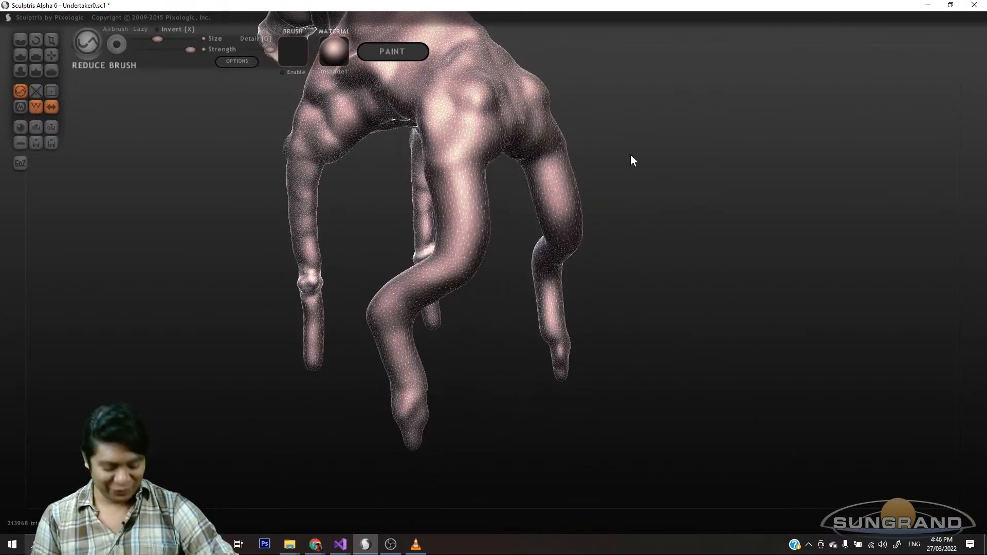
drag(617, 142, 604, 258)
scroll(603, 258, up, 3)
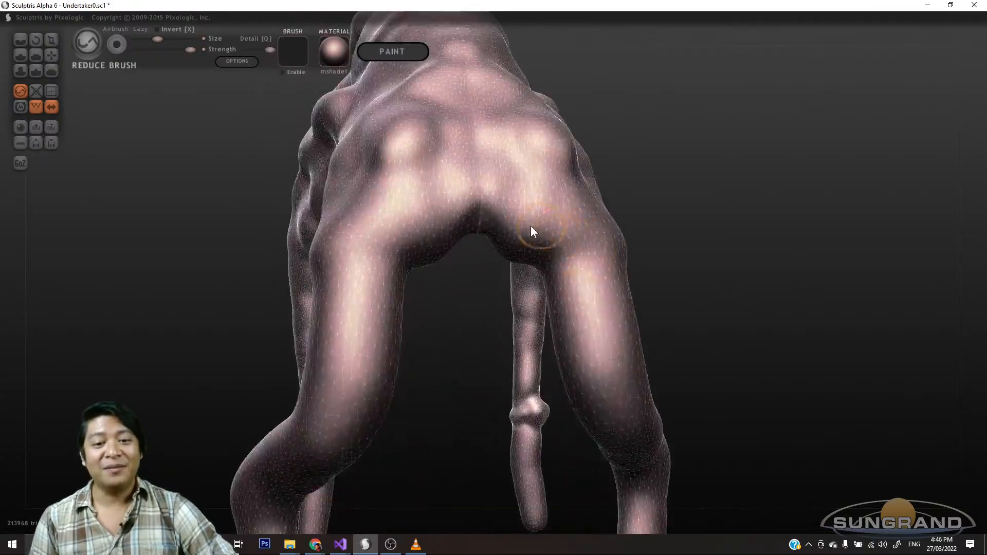
click(21, 71)
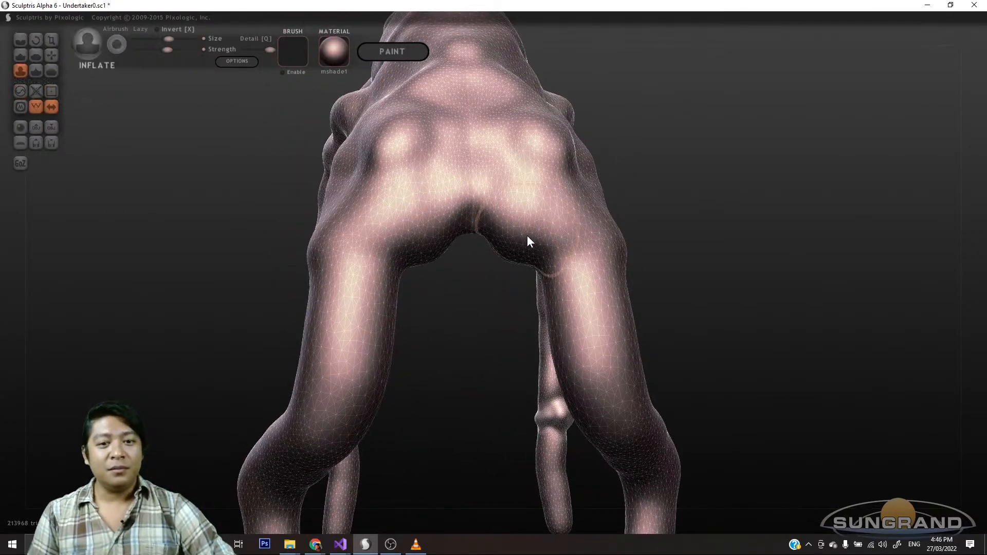
drag(433, 219, 476, 221)
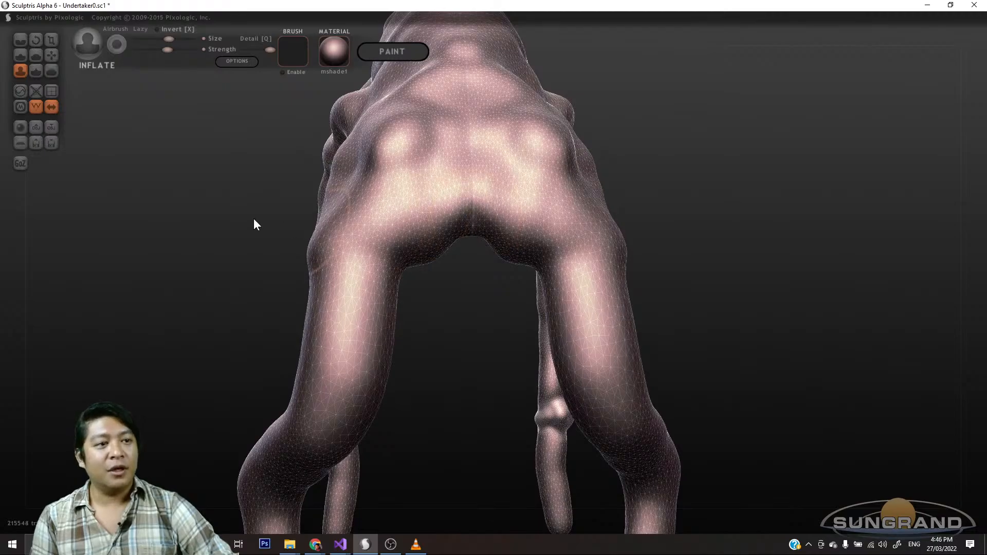
- Switch to the Draw brush and build up the rear of the pelvis and the tops of the hind legs
click(21, 57)
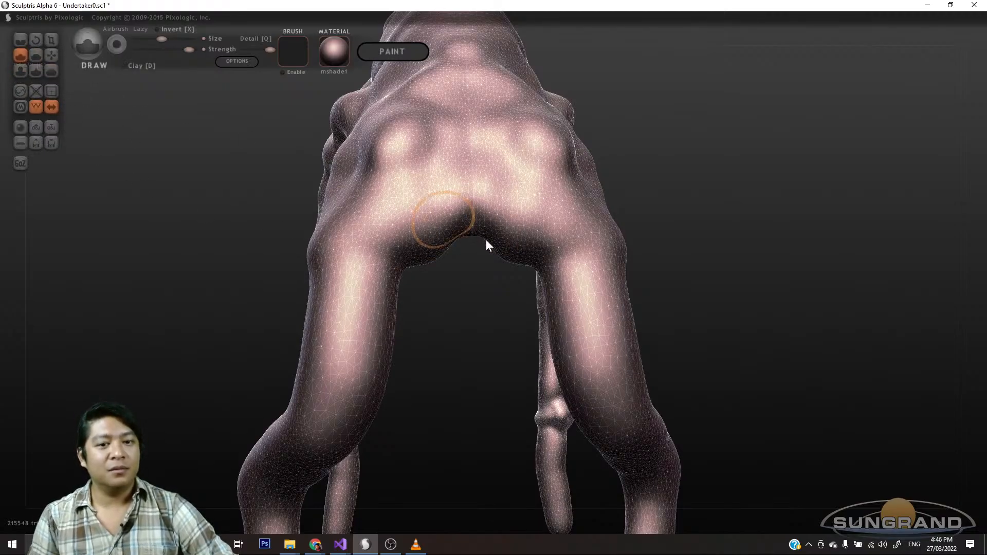
mouse_move(468, 221)
mouse_down()
mouse_move(428, 254)
mouse_move(437, 252)
mouse_up()
scroll(444, 226, down, 3)
drag(457, 319, 422, 270)
drag(411, 223, 394, 232)
drag(229, 298, 288, 334)
- Shape muscle forms over the haunches and down the hind thighs with further Draw strokes
mouse_move(442, 207)
mouse_down()
mouse_move(433, 289)
mouse_move(385, 209)
mouse_move(406, 239)
mouse_up()
mouse_move(463, 349)
mouse_down()
mouse_move(478, 257)
mouse_move(479, 305)
mouse_move(471, 200)
mouse_move(450, 209)
mouse_move(530, 269)
mouse_up()
drag(612, 340, 678, 399)
mouse_move(554, 259)
mouse_down()
mouse_move(587, 301)
mouse_move(568, 286)
mouse_move(586, 333)
mouse_up()
drag(680, 317, 771, 353)
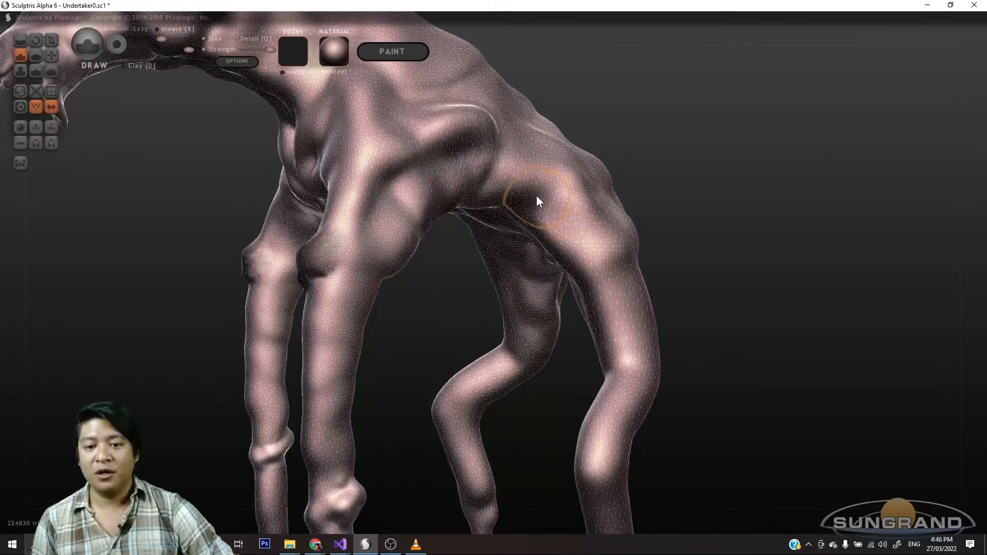
- Draw a long muscle ridge from the rear flank down the outer side of the hind thigh
drag(536, 199, 622, 323)
drag(771, 329, 528, 278)
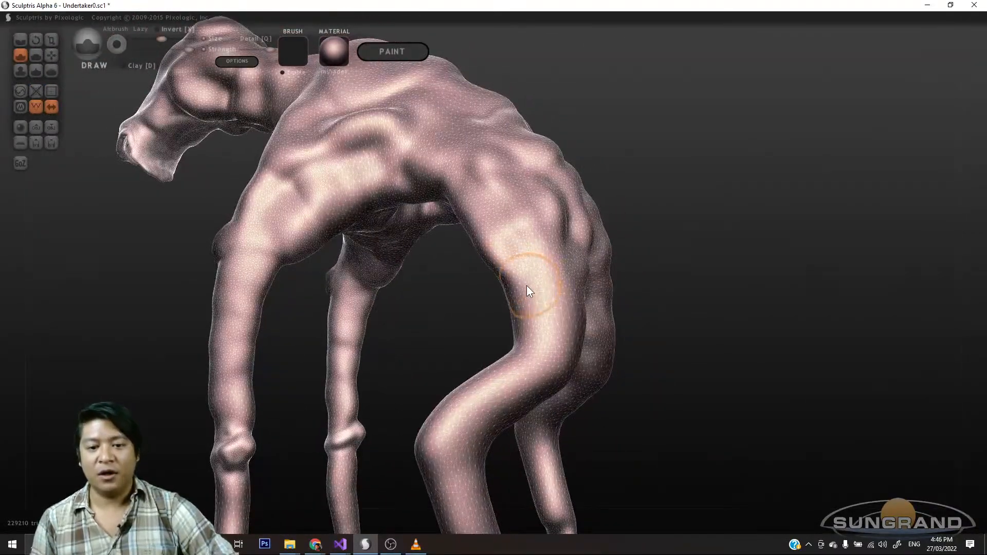
scroll(526, 271, up, 1)
drag(434, 309, 481, 328)
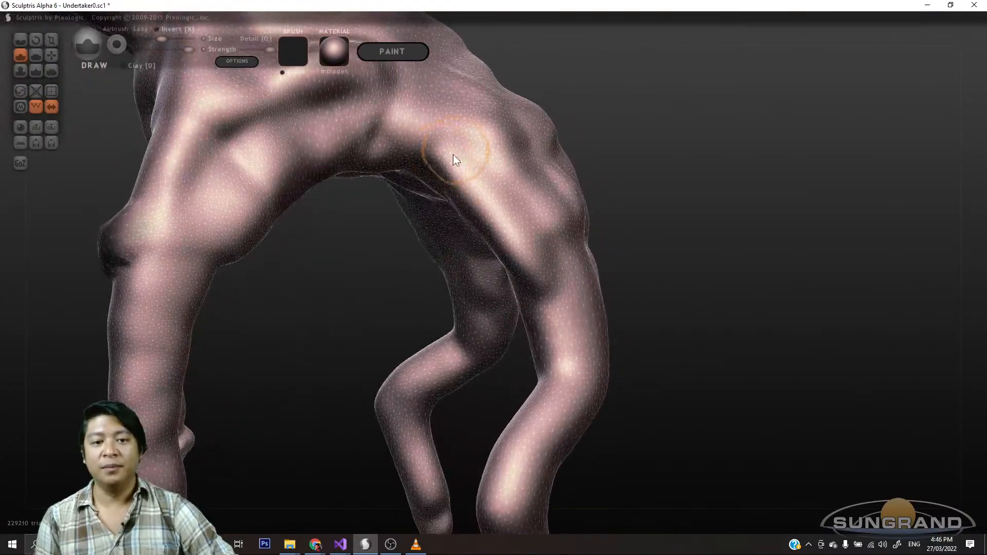
- Reinforce the hind thigh muscle from the flank downwards and add a ridge just above the knee
scroll(445, 154, down, 3)
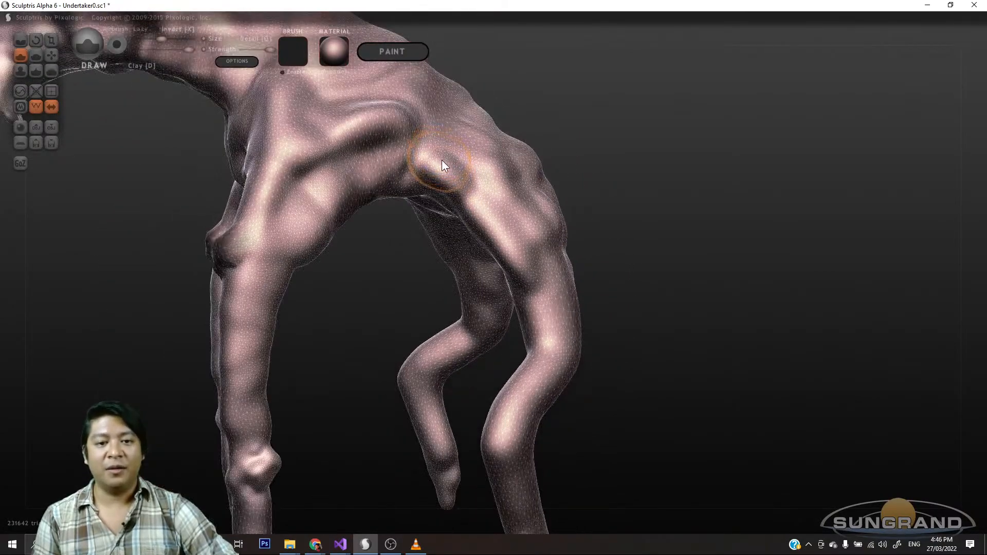
scroll(442, 159, up, 3)
mouse_move(441, 152)
mouse_down()
mouse_move(520, 249)
mouse_move(588, 377)
mouse_up()
drag(552, 294, 586, 370)
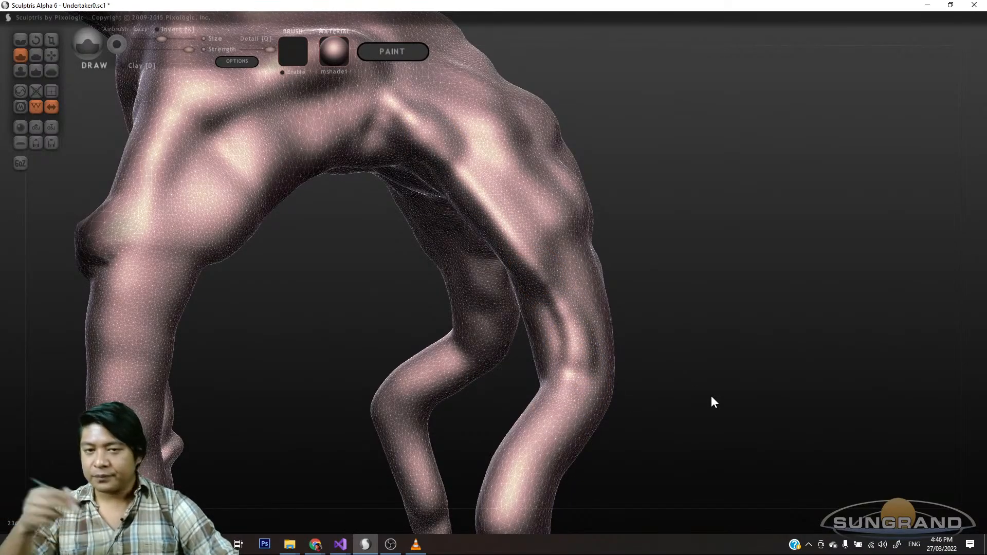
drag(730, 371, 537, 354)
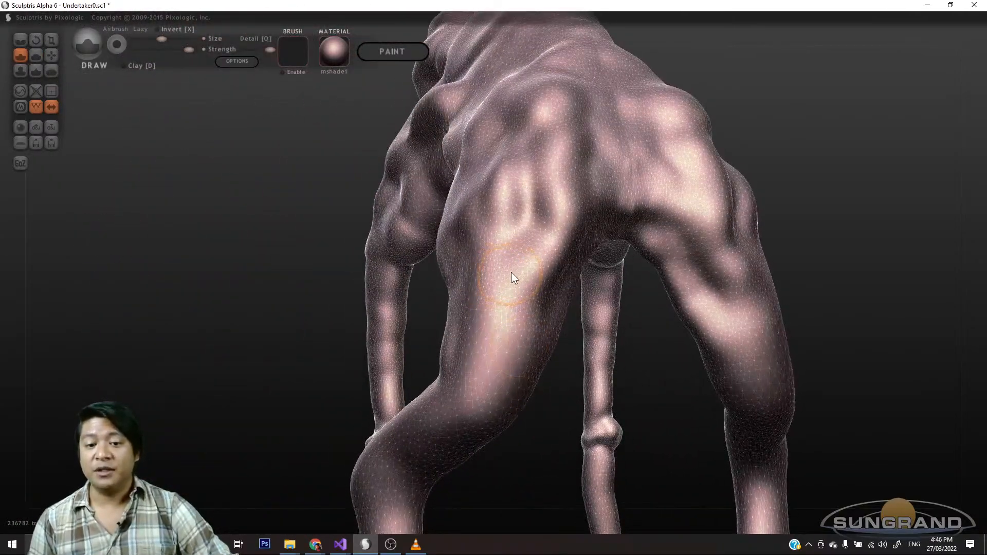
- Draw a muscle ridge down the back of the hind thigh towards the knee and add volume to the inner thigh
drag(513, 273, 460, 378)
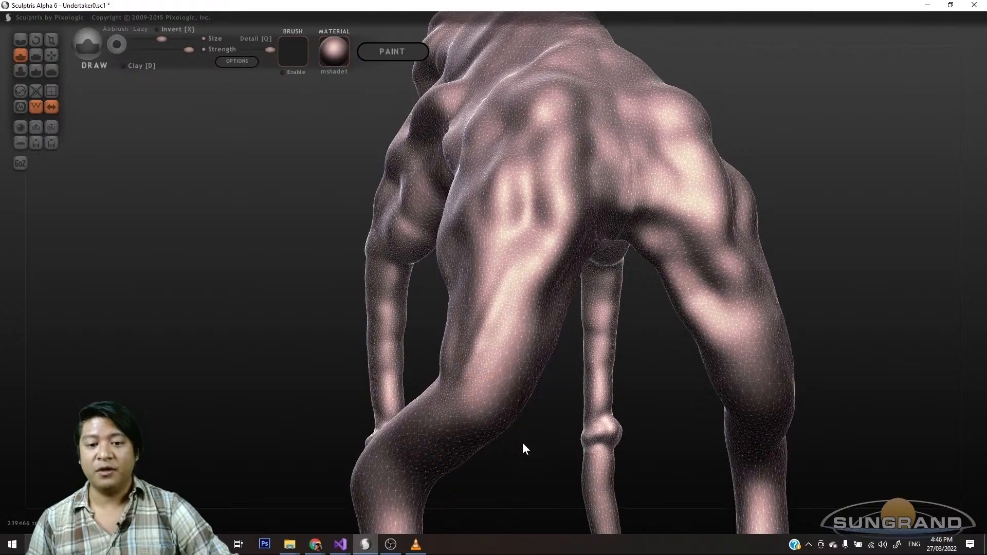
mouse_move(523, 443)
mouse_down()
mouse_move(435, 384)
mouse_move(524, 266)
mouse_up()
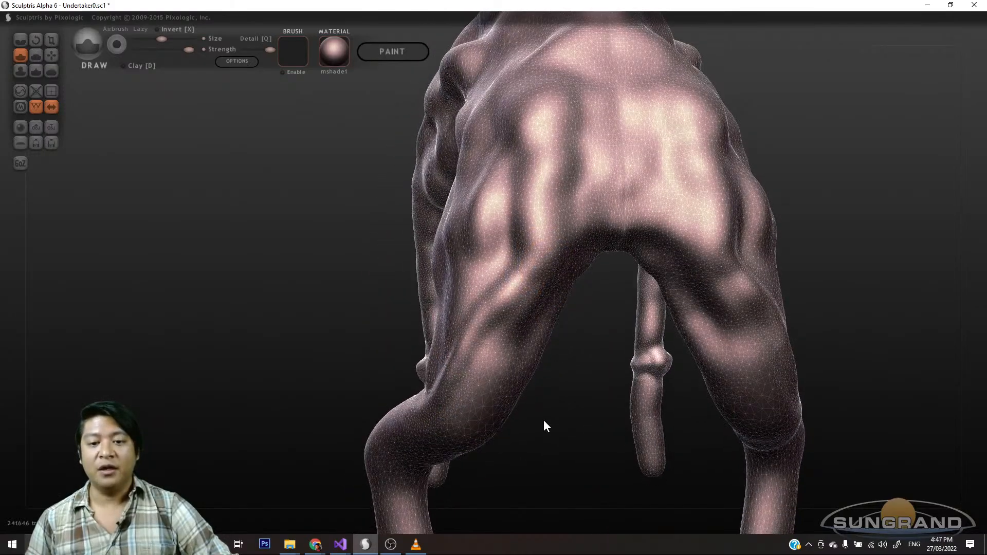
mouse_move(543, 419)
mouse_down()
mouse_move(649, 388)
mouse_move(658, 440)
mouse_up()
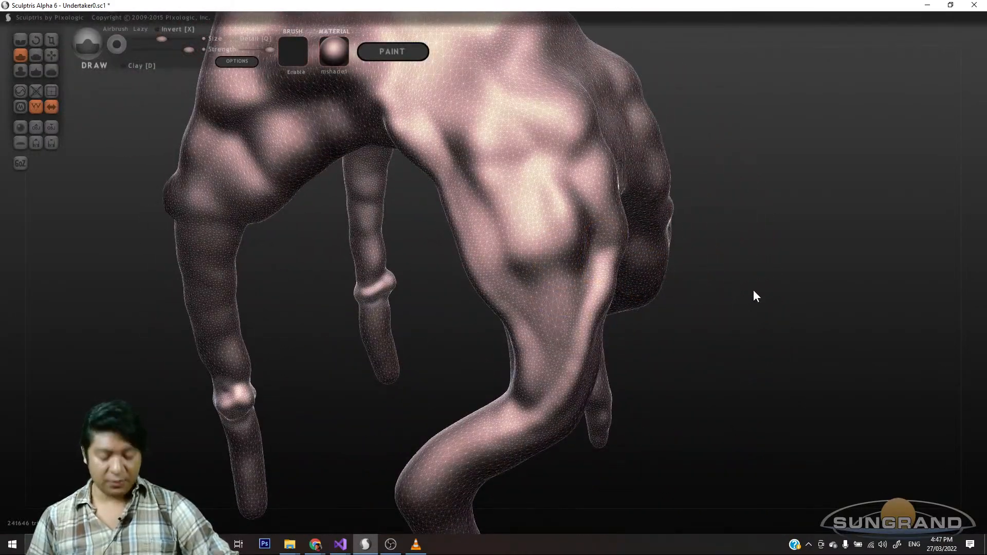
drag(753, 289, 748, 329)
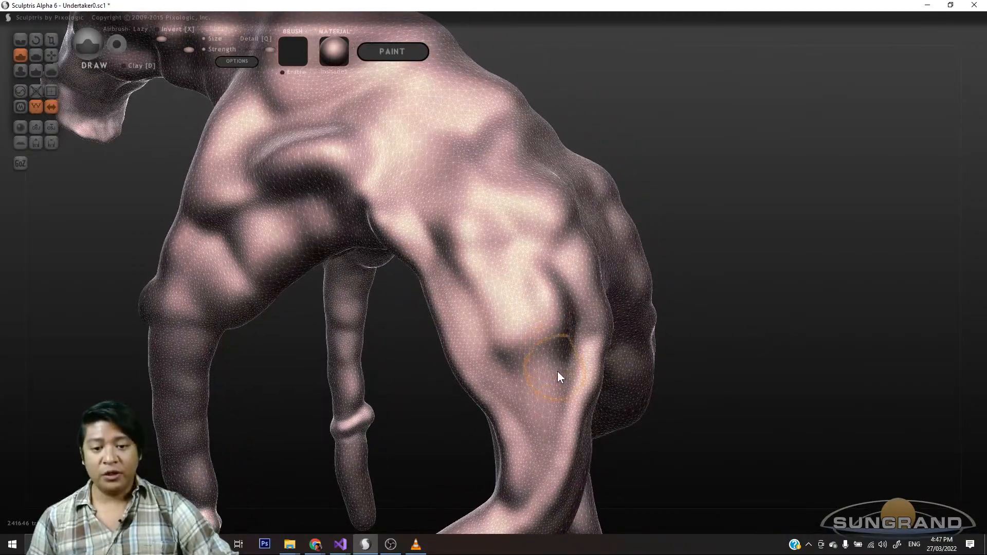
- Try masking a strip along the muscle on the outer side of the hind thigh, and undo the attempts
key(m)
ctrl+drag(497, 238, 473, 197)
mouse_move(786, 265)
mouse_down()
mouse_move(701, 289)
mouse_move(689, 308)
mouse_move(815, 314)
mouse_up()
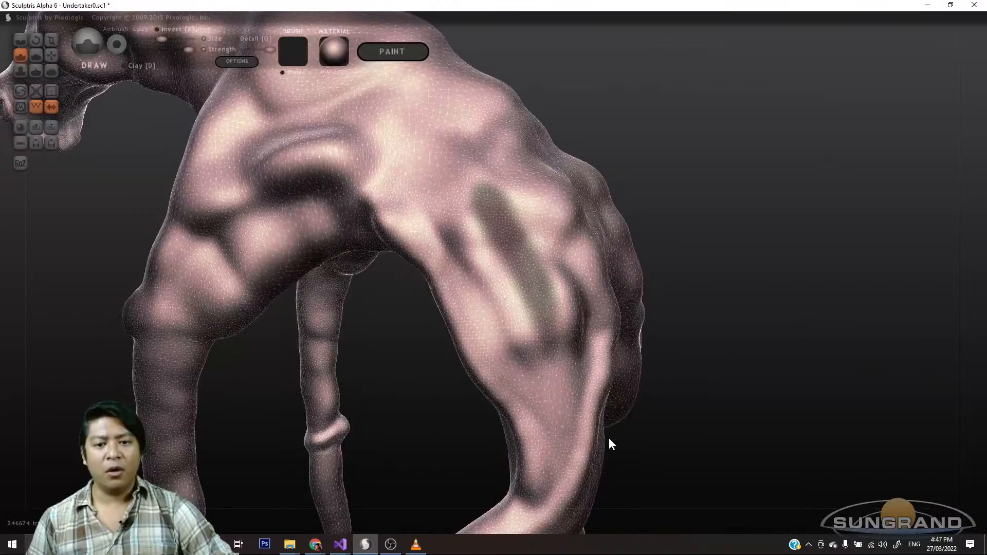
ctrl+drag(493, 210, 553, 378)
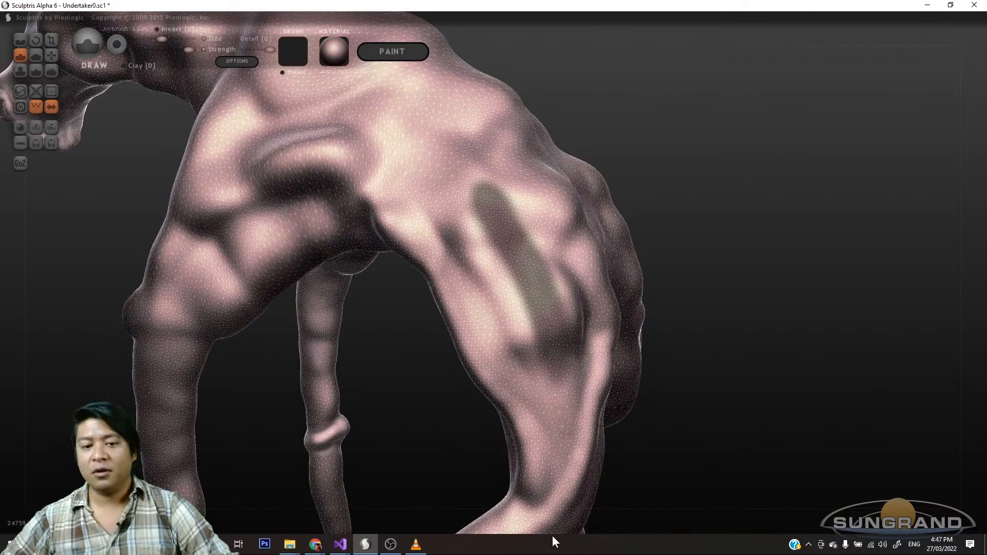
key(ctrl+z)
key(ctrl+z)
key(ctrl+z)
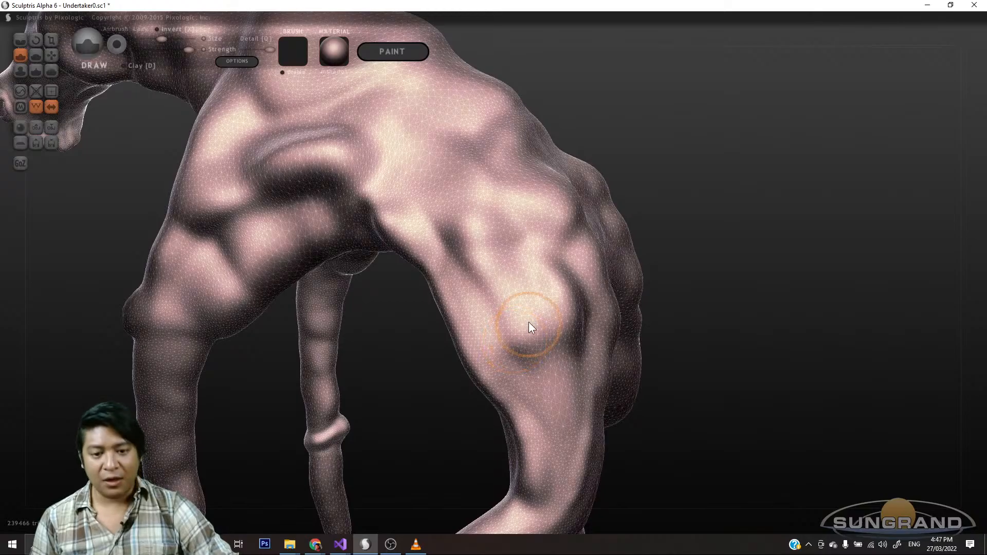
drag(519, 237, 557, 420)
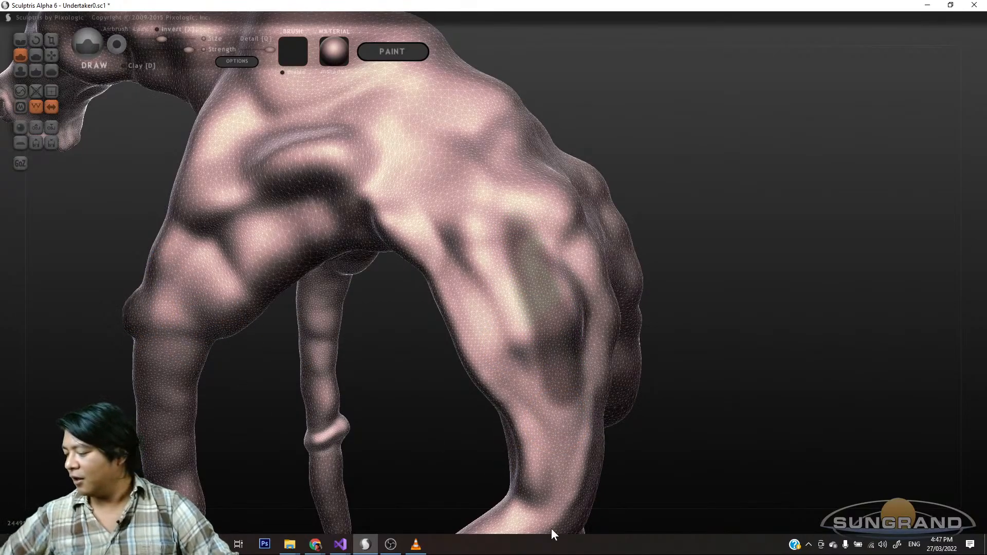
key(ctrl+z)
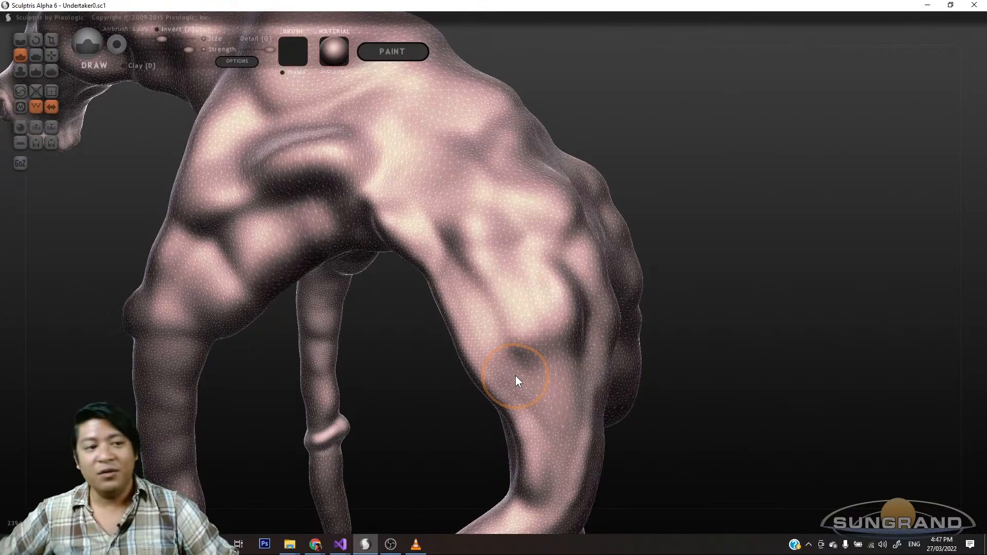
- Save the sculpture as Undertaker1.sc1
click(53, 143)
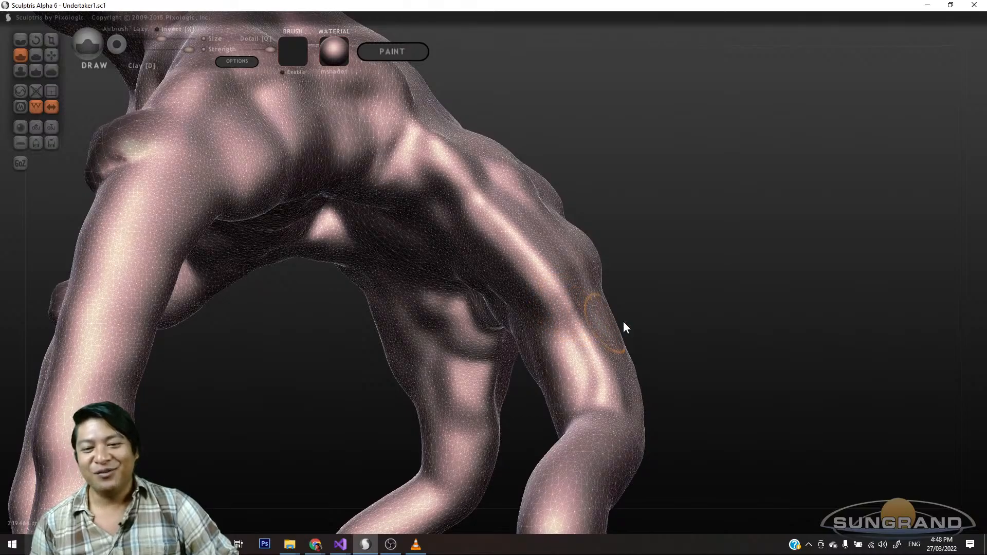
- Examine the underside, pelvis and hind thigh muscles from several angles and distances
drag(623, 321, 689, 296)
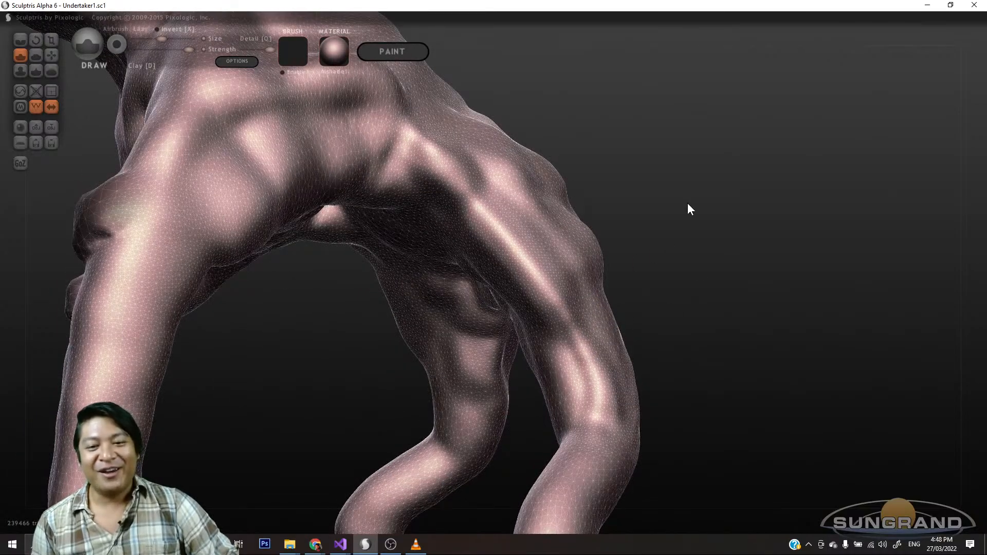
mouse_move(687, 207)
mouse_down()
mouse_move(645, 306)
mouse_move(625, 306)
mouse_move(635, 280)
mouse_move(630, 314)
mouse_move(630, 287)
mouse_move(599, 302)
mouse_move(645, 293)
mouse_move(644, 264)
mouse_up()
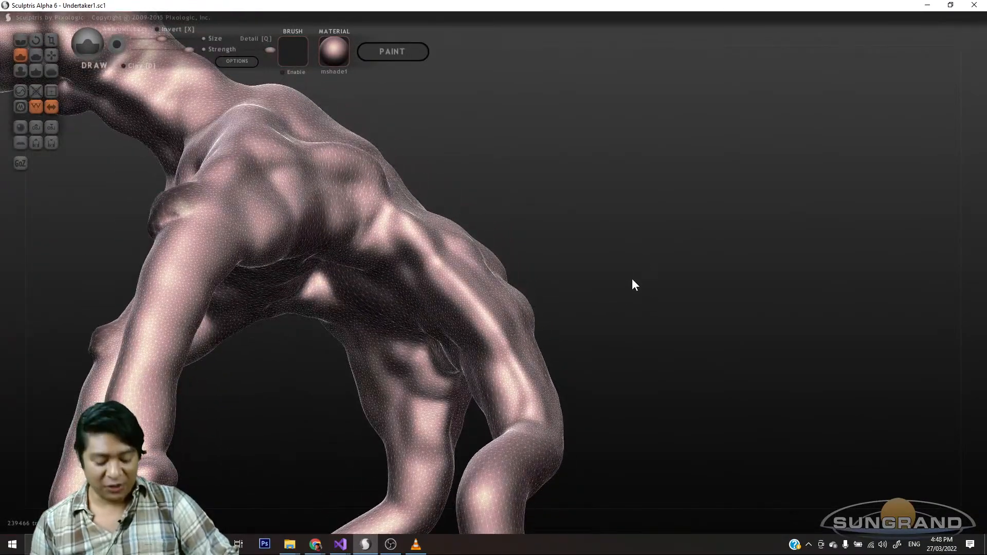
scroll(631, 276, down, 3)
scroll(633, 274, up, 5)
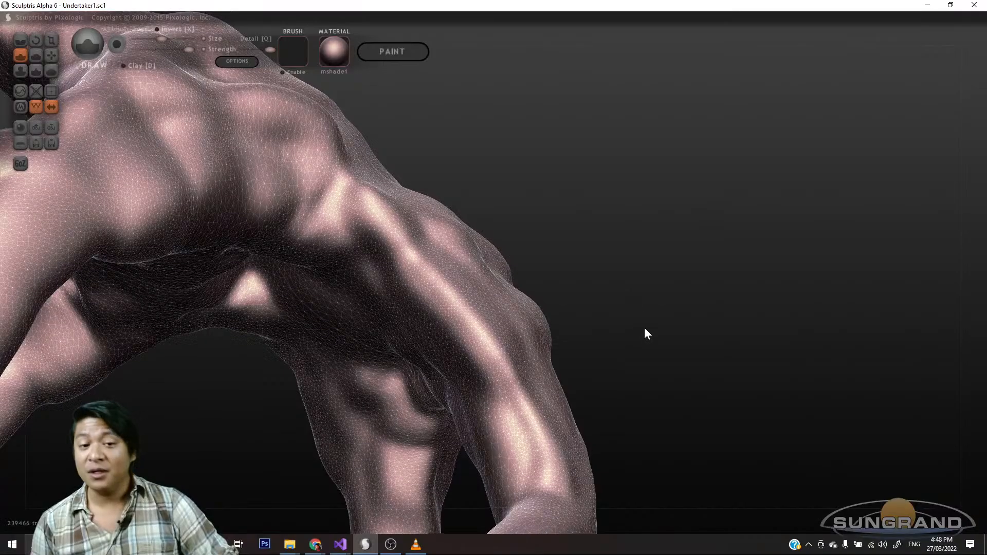
mouse_move(645, 328)
mouse_down()
mouse_move(632, 280)
mouse_move(660, 285)
mouse_move(648, 313)
mouse_move(643, 306)
mouse_move(656, 331)
mouse_move(650, 284)
mouse_move(666, 279)
mouse_up()
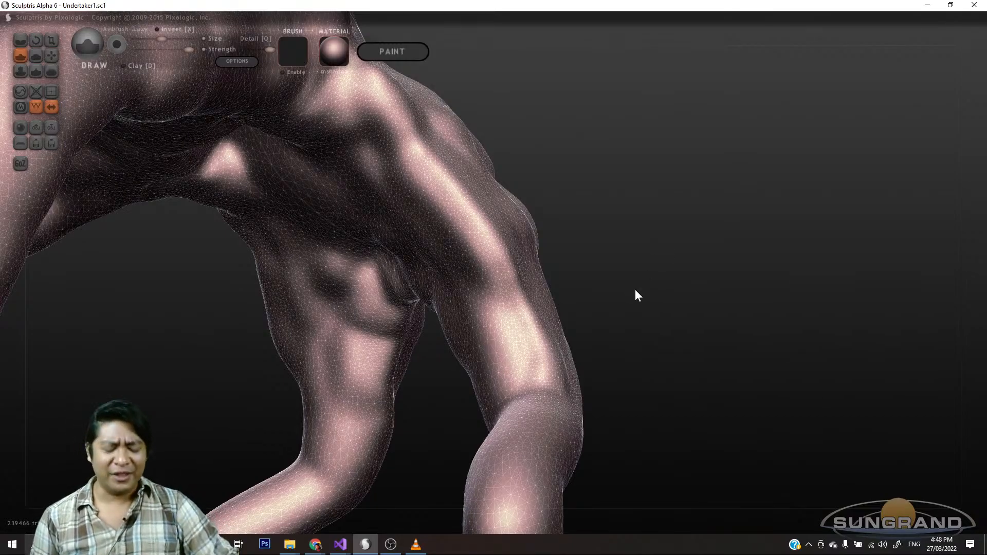
scroll(634, 290, up, 2)
scroll(635, 290, down, 3)
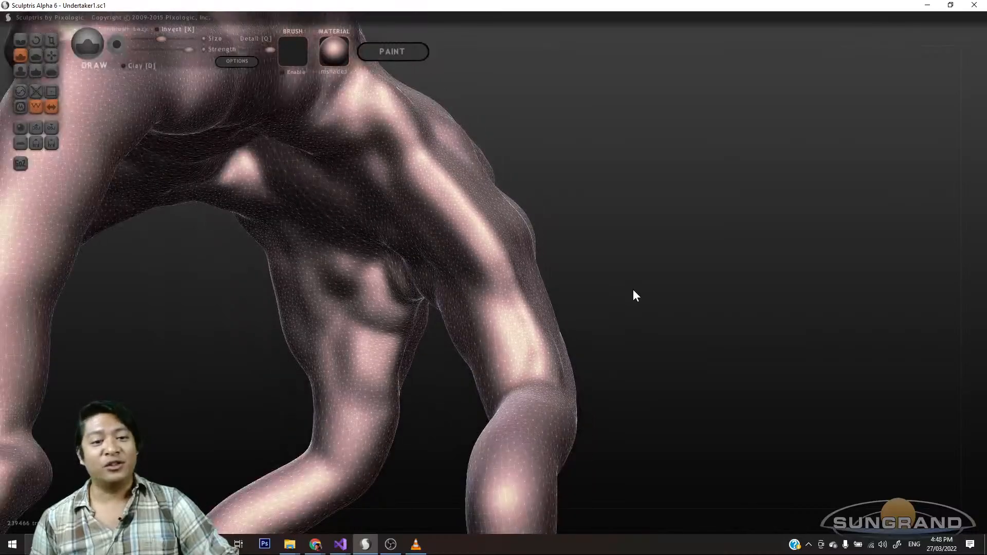
drag(651, 256, 653, 316)
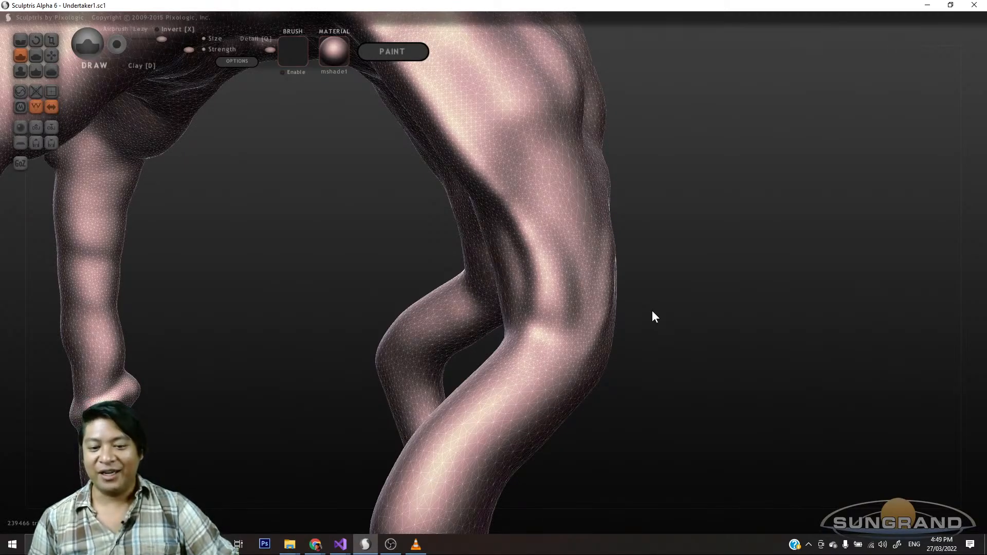
- Try drawing a long muscle ridge along the hind leg segment between knee and hock, and undo each attempt
mouse_move(679, 302)
mouse_down()
mouse_move(670, 227)
mouse_move(672, 292)
mouse_up()
drag(545, 278, 435, 431)
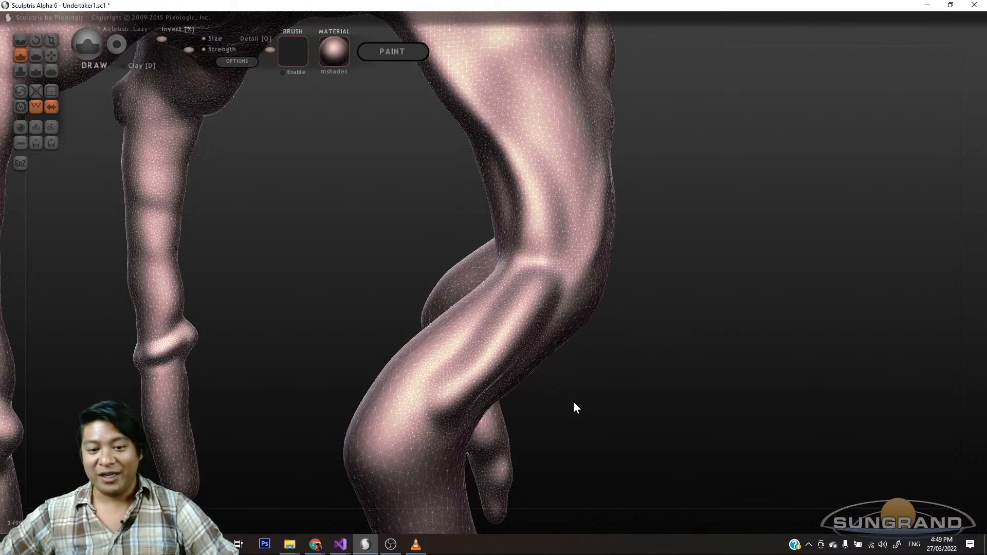
key(ctrl+z)
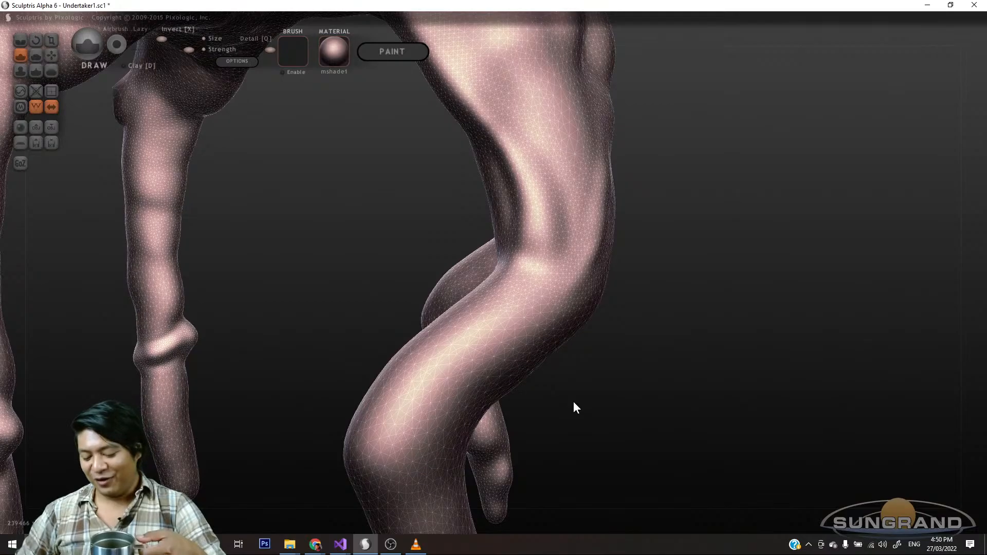
mouse_move(619, 456)
mouse_down()
mouse_move(650, 443)
mouse_move(630, 433)
mouse_up()
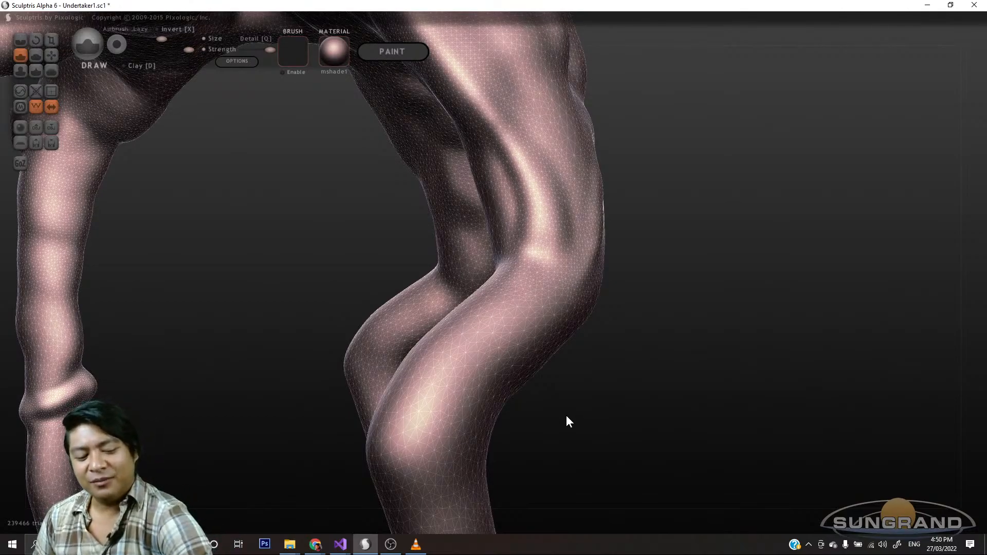
mouse_move(554, 381)
mouse_down()
mouse_move(579, 401)
mouse_move(573, 427)
mouse_move(542, 370)
mouse_move(546, 386)
mouse_move(493, 369)
mouse_up()
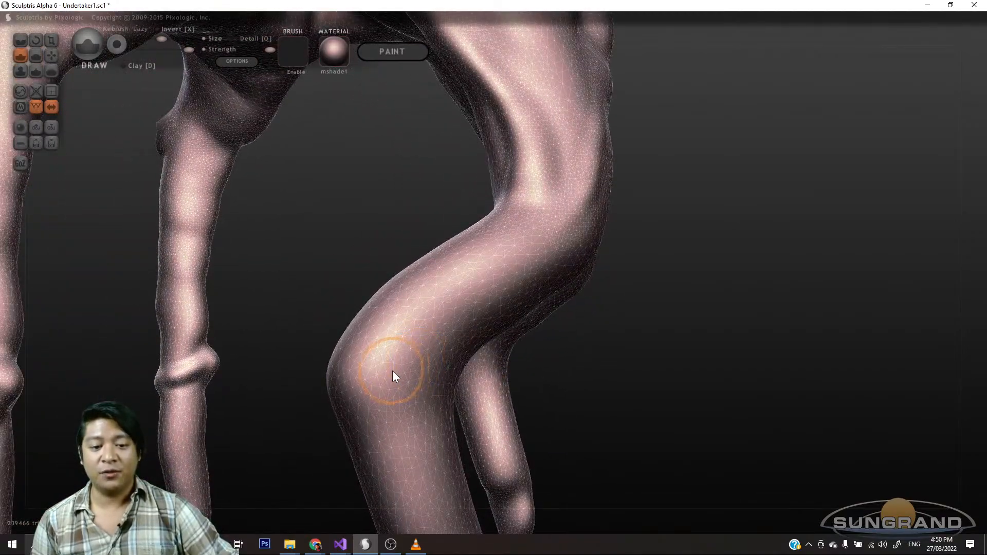
drag(408, 366, 548, 205)
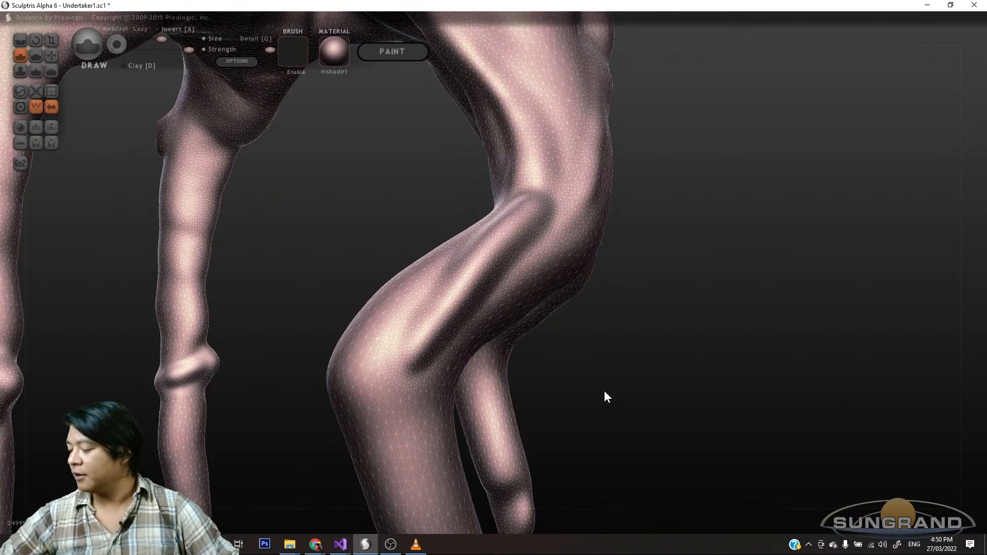
key(ctrl+z)
- Try a Draw stroke down the outer hind thigh and inspect the affected mesh
mouse_move(638, 249)
mouse_down()
mouse_move(683, 264)
mouse_move(615, 359)
mouse_up()
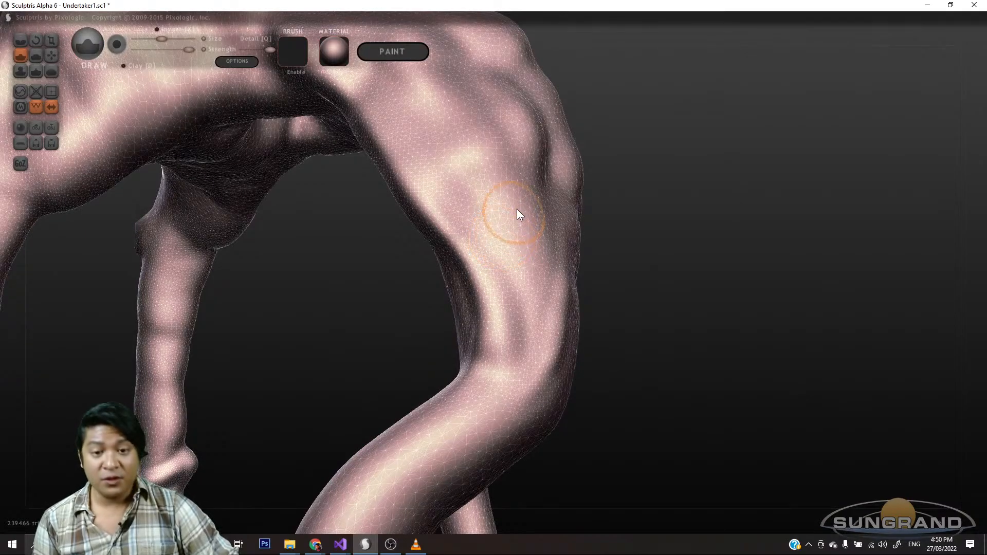
drag(502, 177, 527, 312)
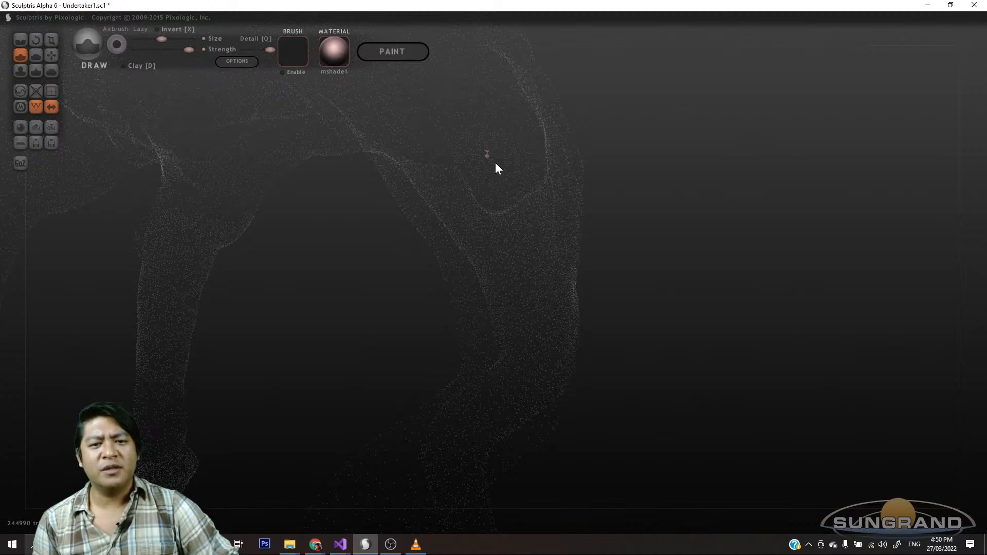
right_drag(579, 211, 567, 220)
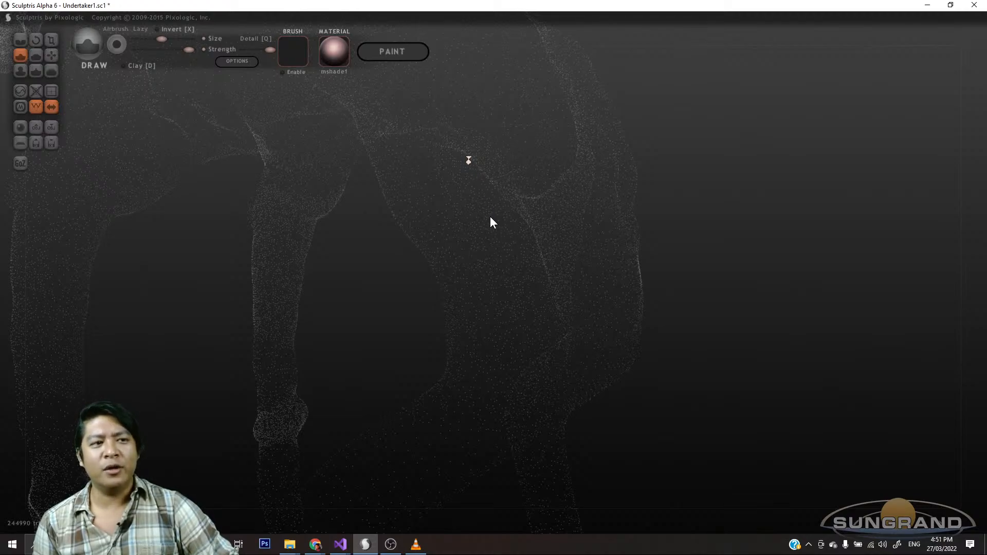
mouse_move(486, 191)
alt+middle_down()
mouse_move(496, 239)
mouse_move(428, 239)
mouse_move(426, 219)
mouse_move(496, 231)
mouse_move(596, 225)
mouse_move(616, 230)
mouse_move(615, 242)
alt+middle_up()
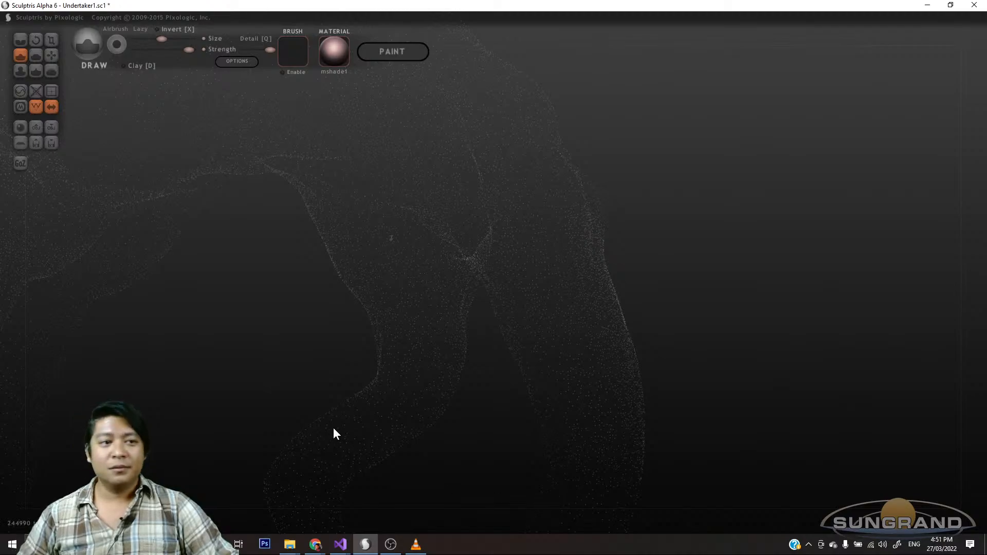
- Reopen Undertaker1.sc1 as a new scene, discarding the unsaved changes
click(34, 144)
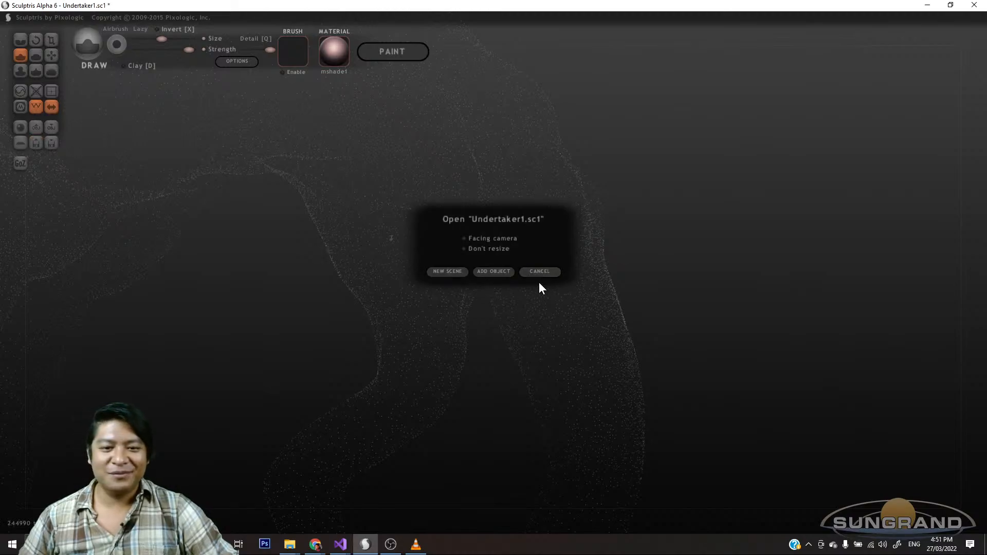
click(448, 273)
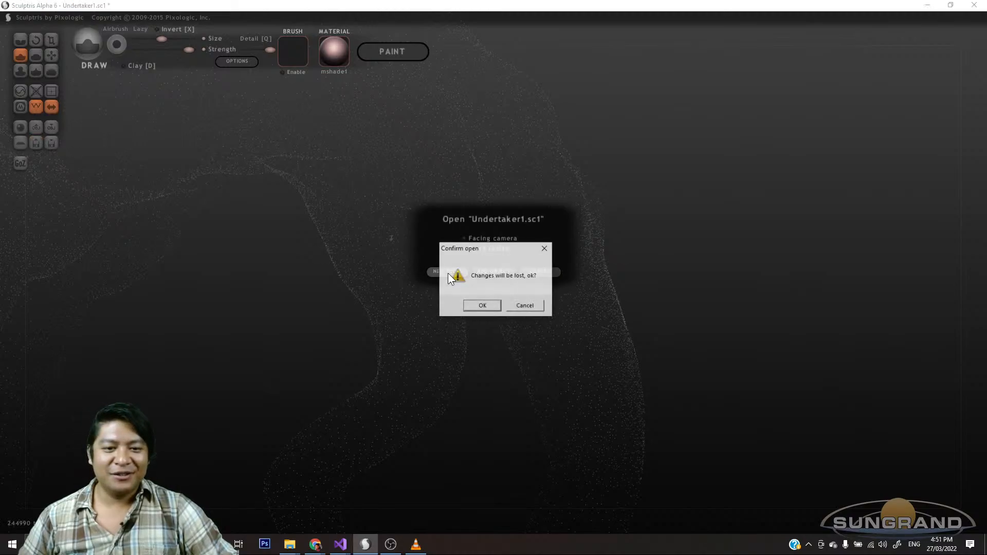
click(482, 306)
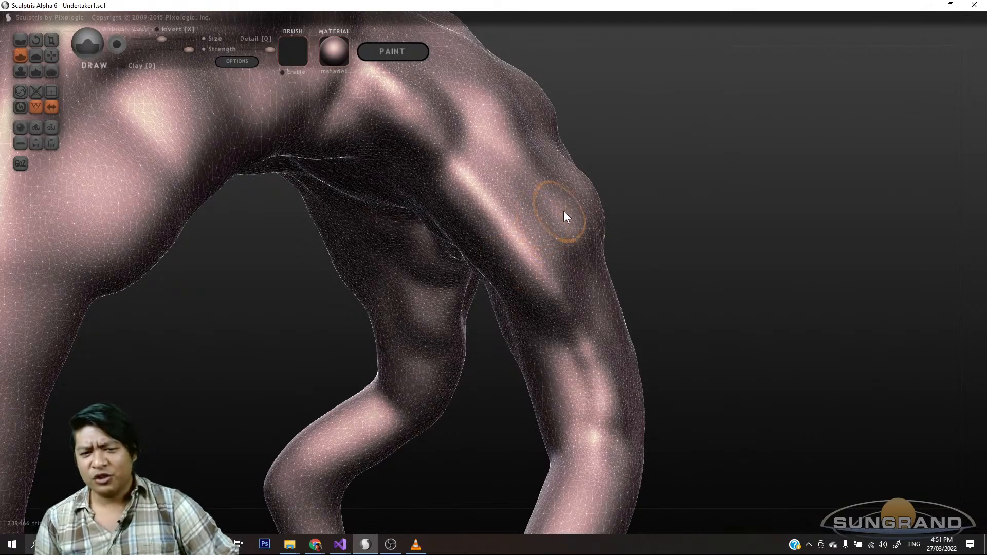
- Try a Draw stroke and a masked strip on the outer hind thigh, and undo both
mouse_move(771, 221)
mouse_down()
mouse_move(683, 250)
mouse_move(482, 201)
mouse_move(531, 214)
mouse_move(560, 273)
mouse_move(542, 312)
mouse_up()
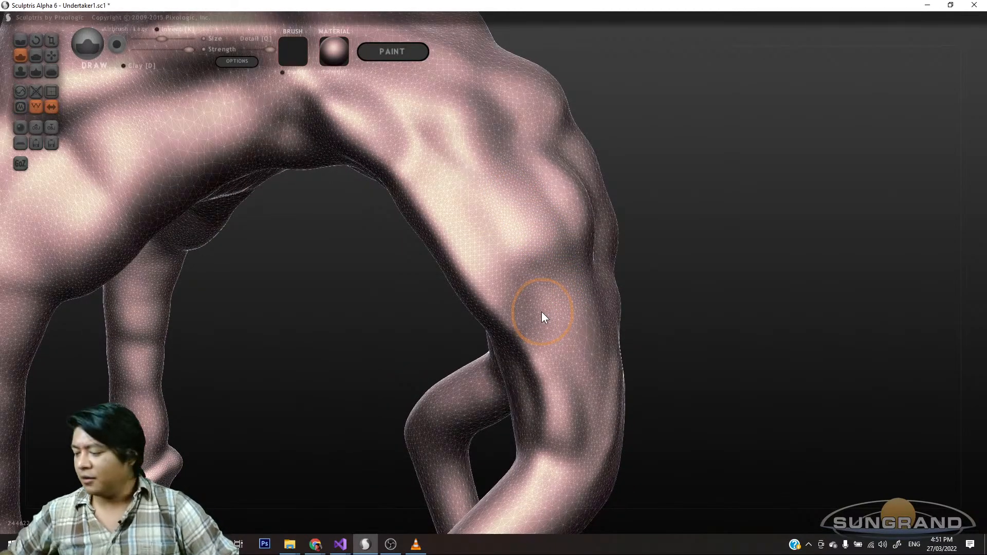
key(ctrl+z)
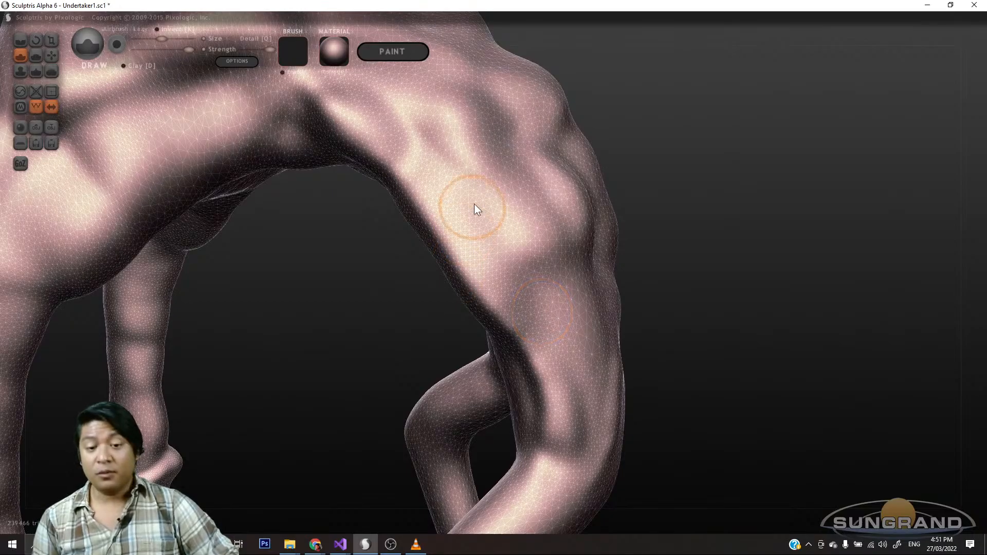
key(m)
ctrl+drag(499, 159, 558, 242)
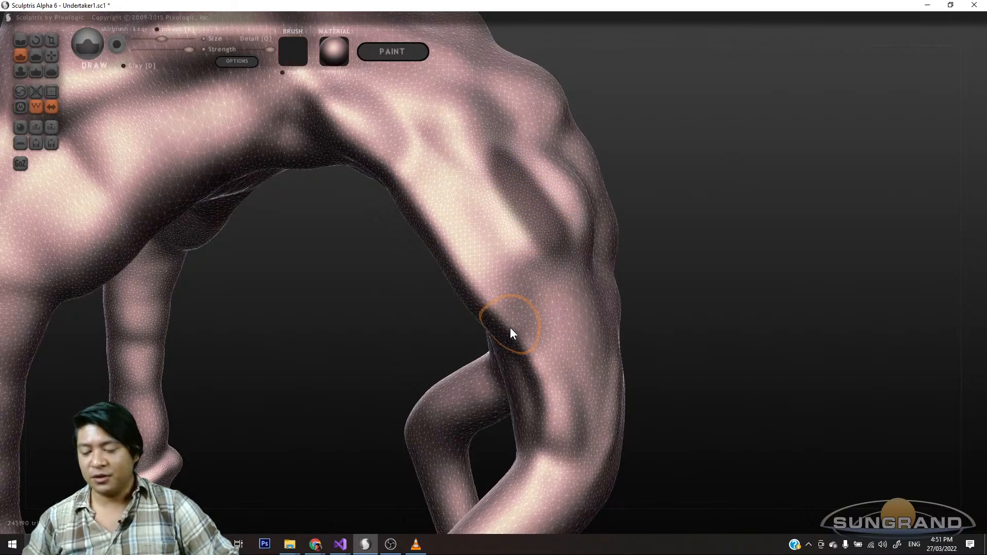
key(ctrl+z)
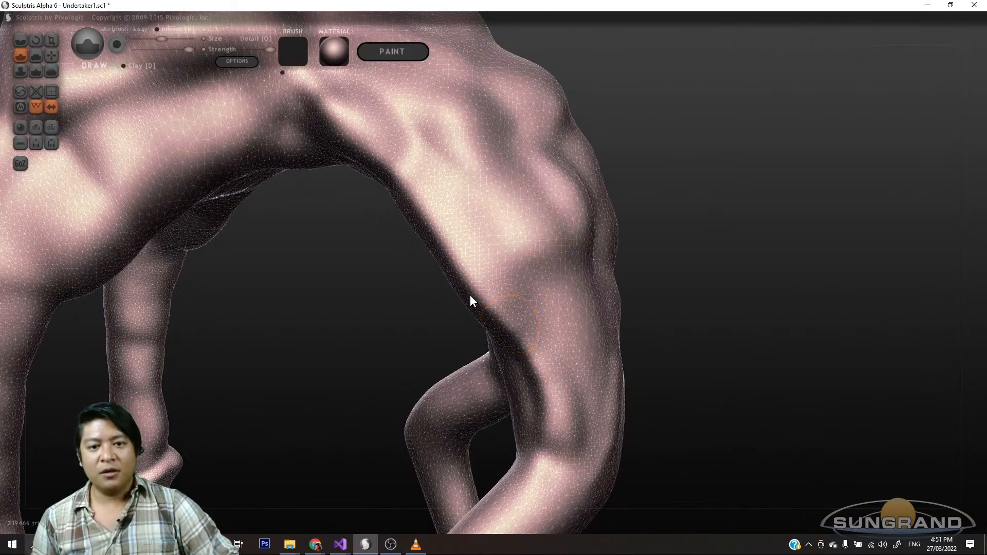
- Paint a mask over the elbows of the front legs and undo the last stroke made there
mouse_move(517, 161)
ctrl+mouse_down()
mouse_move(512, 193)
mouse_move(522, 223)
mouse_move(532, 212)
mouse_move(516, 194)
ctrl+mouse_up()
mouse_move(291, 342)
mouse_down()
mouse_move(450, 327)
mouse_move(650, 284)
mouse_move(745, 286)
mouse_up()
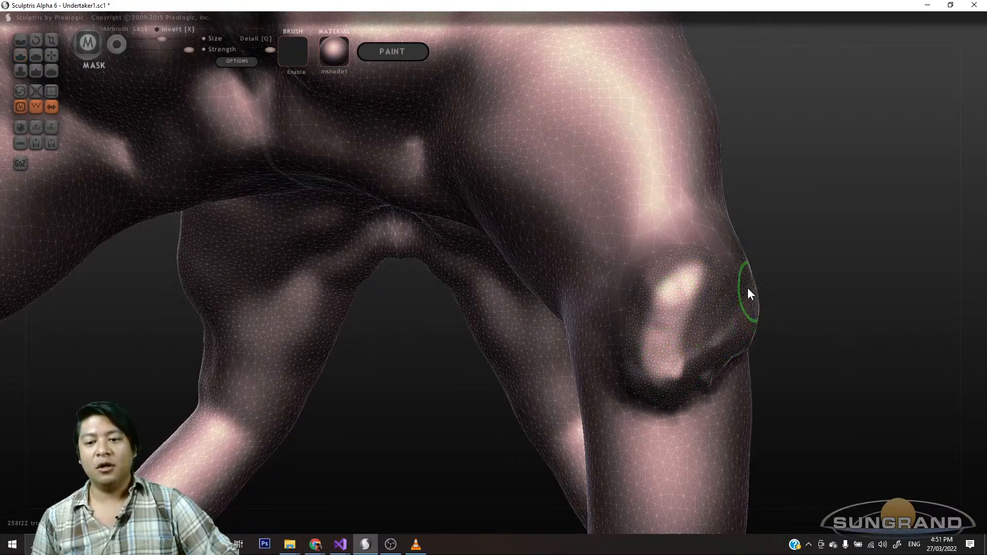
key(ctrl+z)
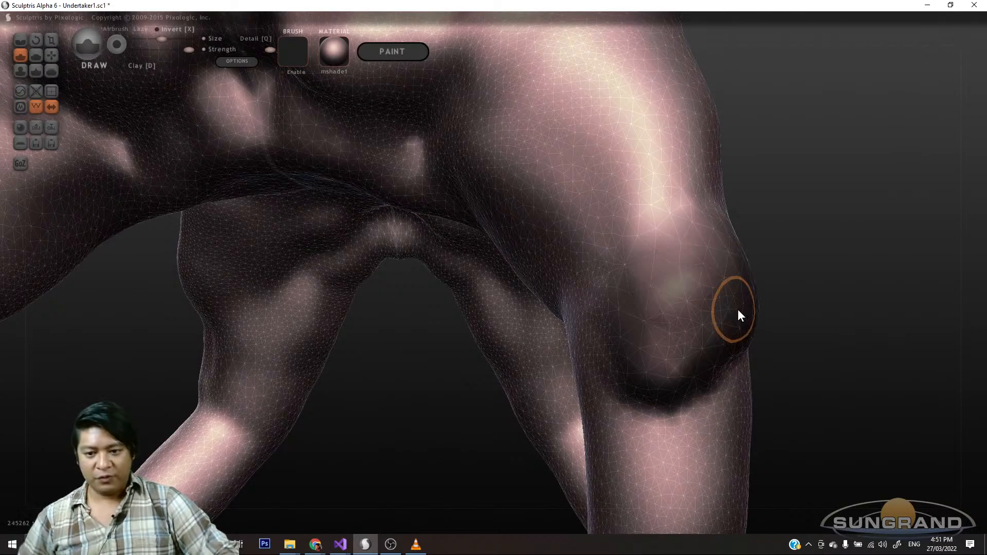
drag(559, 311, 614, 288)
scroll(614, 261, up, 2)
scroll(619, 255, down, 7)
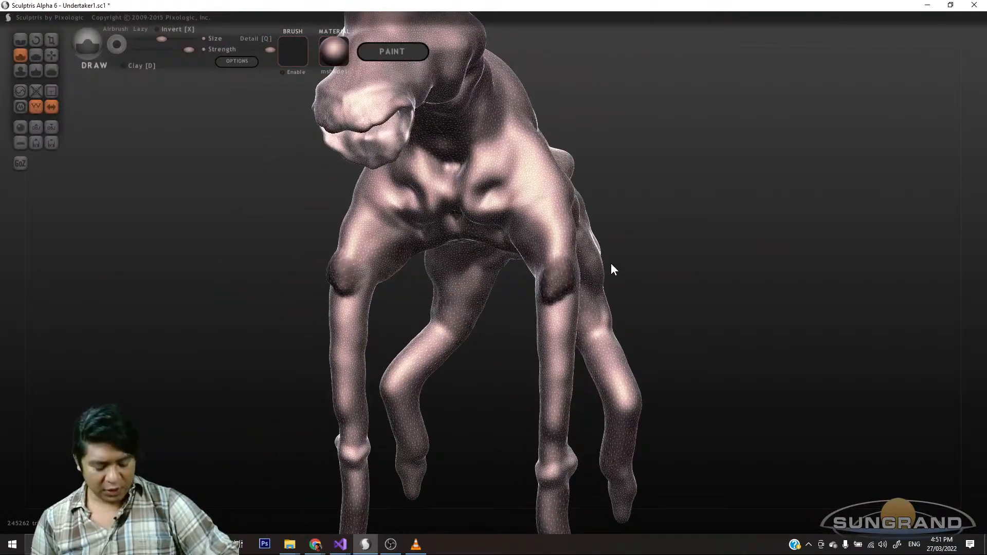
- Clear the mask from the front-leg elbows and shape the elbow bumps with the Draw brush
key(m)
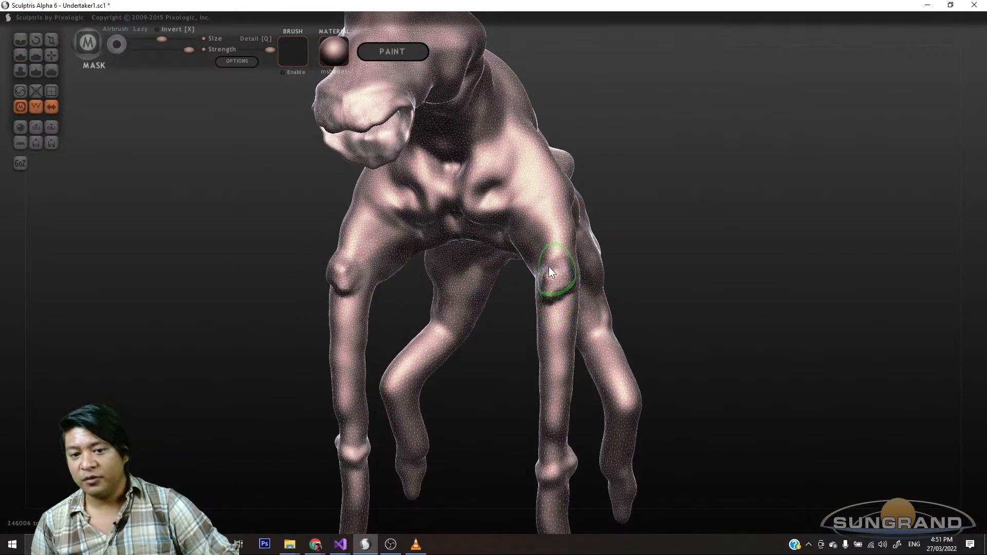
drag(558, 300, 696, 269)
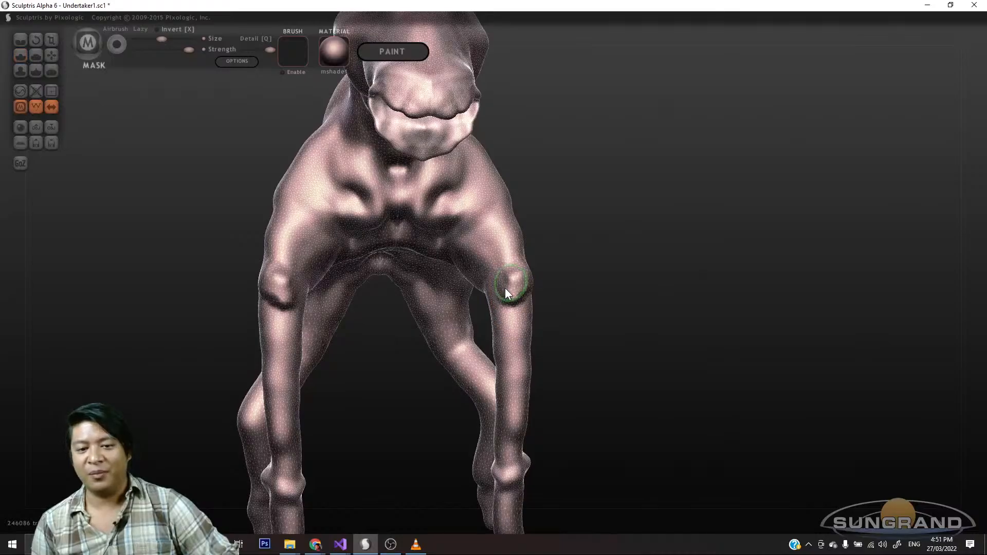
key(m)
mouse_move(518, 293)
mouse_down()
mouse_move(627, 286)
mouse_move(535, 315)
mouse_up()
key(ctrl+y)
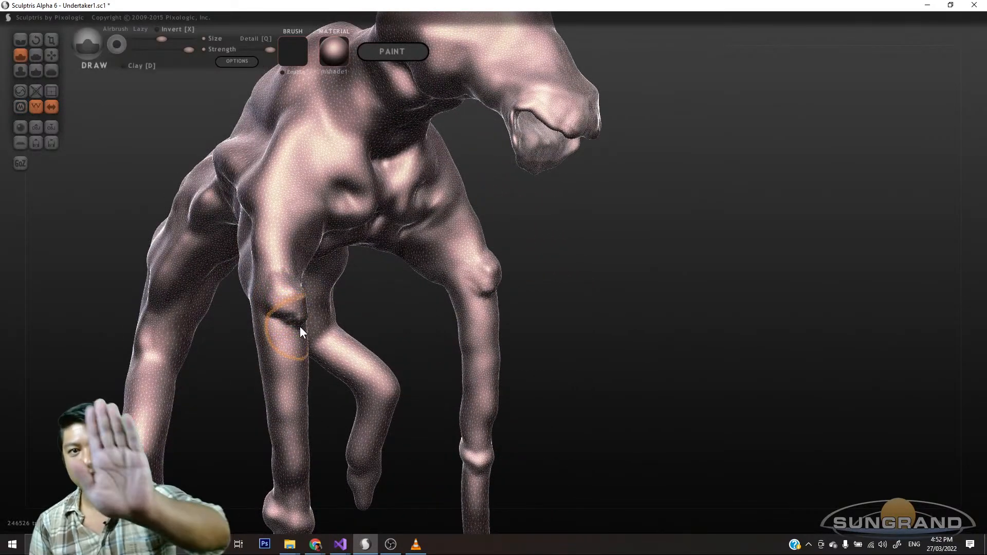
drag(610, 352, 649, 349)
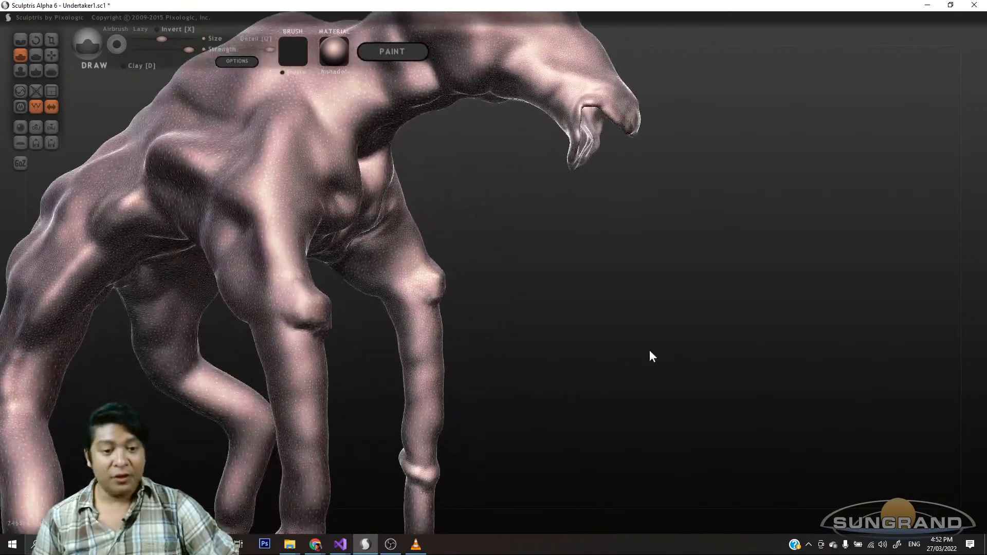
- Reduce the mesh density around the front-leg elbows with the Reduce Brush
click(19, 92)
mouse_move(441, 321)
mouse_down()
mouse_move(498, 303)
mouse_move(541, 306)
mouse_move(563, 329)
mouse_move(499, 299)
mouse_move(501, 339)
mouse_up()
scroll(502, 301, up, 3)
drag(602, 329, 502, 315)
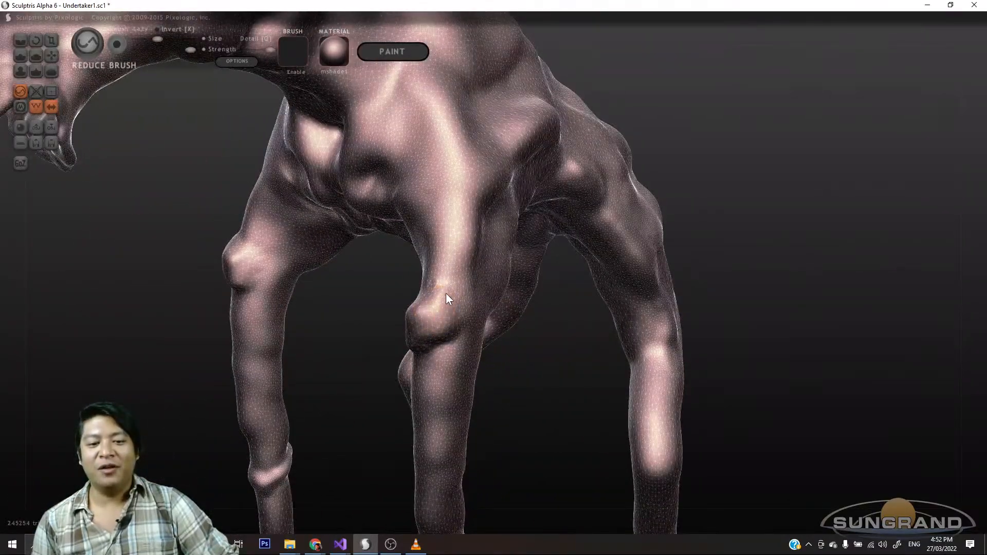
drag(540, 364, 617, 379)
mouse_move(477, 308)
mouse_down()
mouse_move(502, 318)
mouse_move(601, 324)
mouse_move(633, 269)
mouse_move(528, 284)
mouse_move(569, 306)
mouse_move(555, 298)
mouse_up()
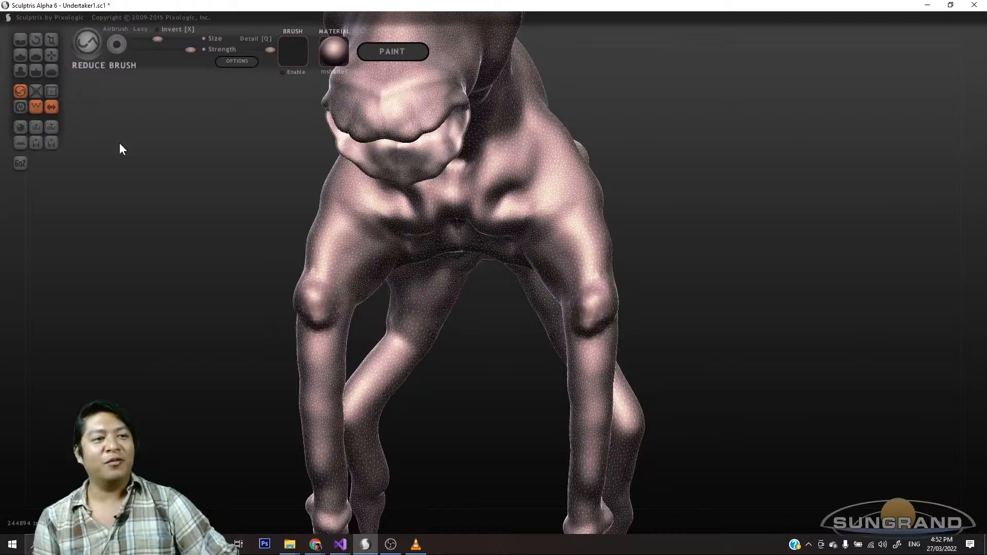
- Raise the front-leg elbows into more pronounced knobs with the Draw brush
click(19, 70)
scroll(554, 258, up, 3)
click(24, 55)
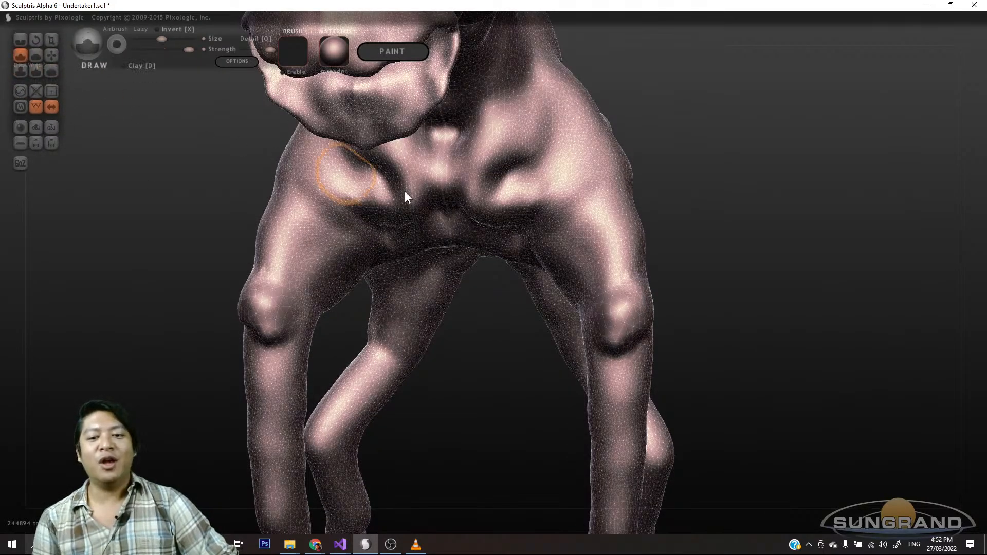
drag(750, 293, 708, 302)
drag(700, 352, 725, 337)
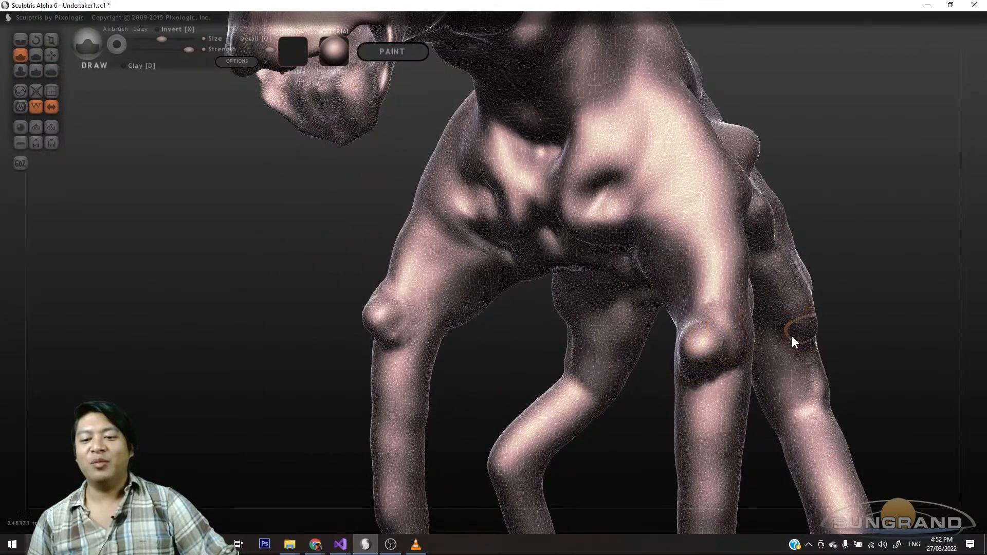
drag(792, 335, 806, 326)
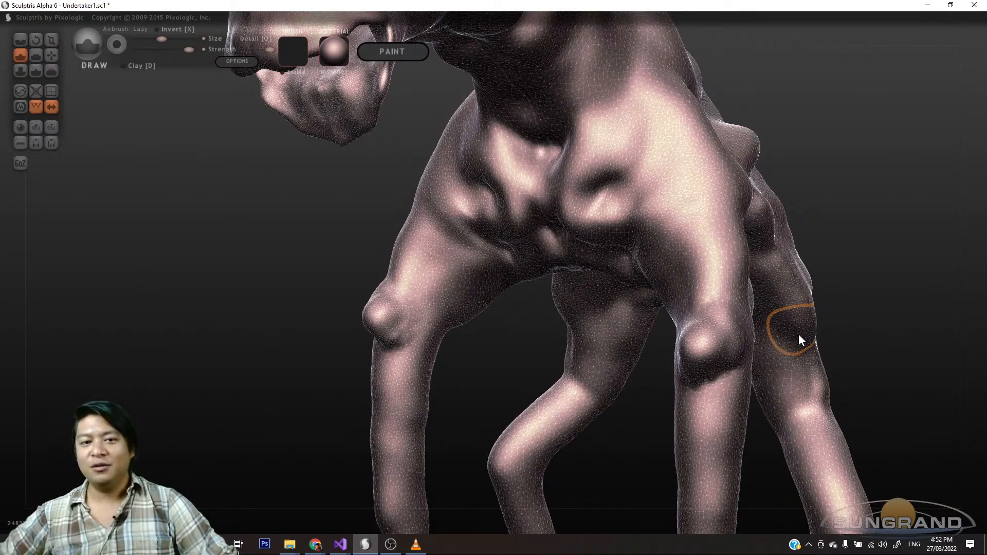
- Build a muscle ridge down the inner front of the upper front legs, from the chest to the elbow, with Draw strokes
mouse_move(923, 309)
mouse_down()
mouse_move(940, 329)
mouse_move(719, 329)
mouse_up()
mouse_move(544, 314)
mouse_down()
mouse_move(491, 273)
mouse_move(478, 237)
mouse_up()
scroll(408, 378, down, 1)
drag(408, 378, 492, 370)
mouse_move(484, 296)
mouse_down()
mouse_move(490, 273)
mouse_move(722, 301)
mouse_move(683, 342)
mouse_move(564, 347)
mouse_move(493, 346)
mouse_move(392, 326)
mouse_move(418, 284)
mouse_move(404, 309)
mouse_up()
drag(432, 276, 361, 363)
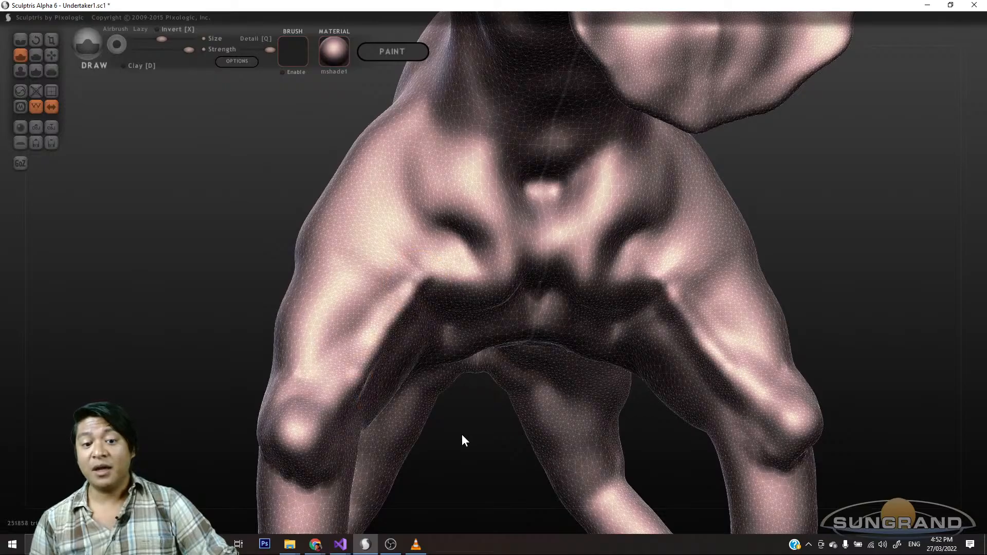
- Draw muscle ridges from the elbow up to the shoulder along the front and outer edge of the upper front legs
drag(462, 434, 447, 382)
drag(448, 420, 448, 383)
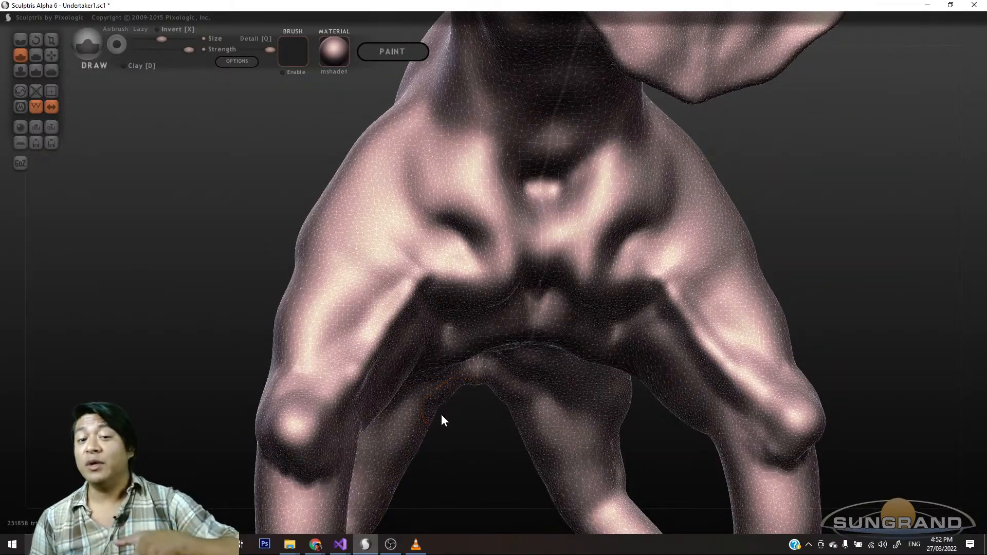
drag(442, 415, 427, 447)
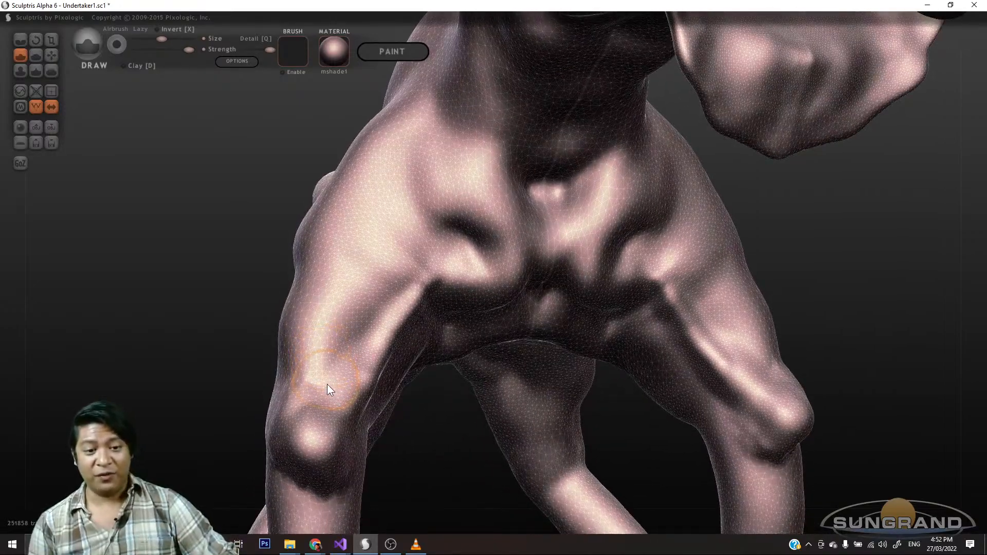
mouse_move(327, 385)
mouse_down()
mouse_move(361, 230)
mouse_move(389, 166)
mouse_move(388, 176)
mouse_up()
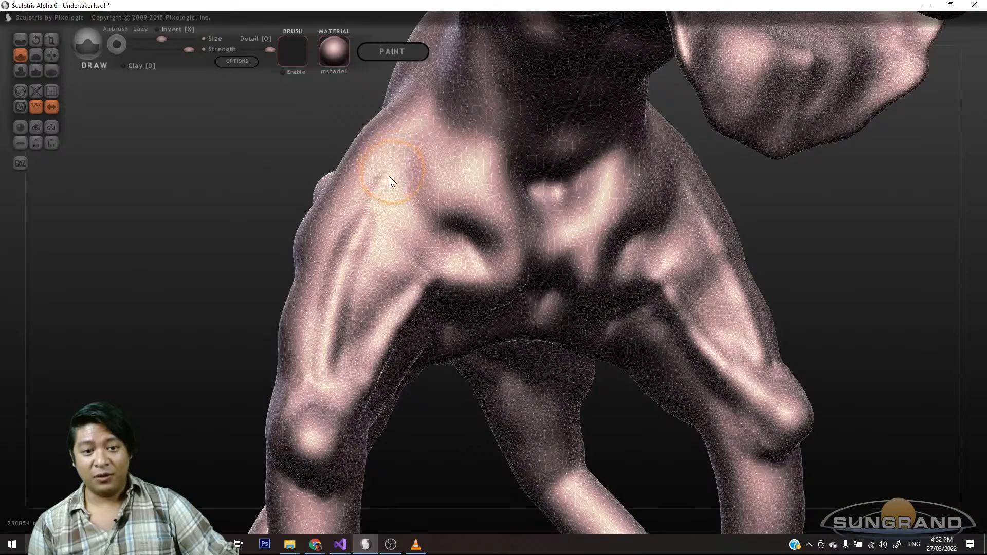
mouse_move(409, 450)
mouse_down()
mouse_move(404, 460)
mouse_move(513, 461)
mouse_move(468, 380)
mouse_up()
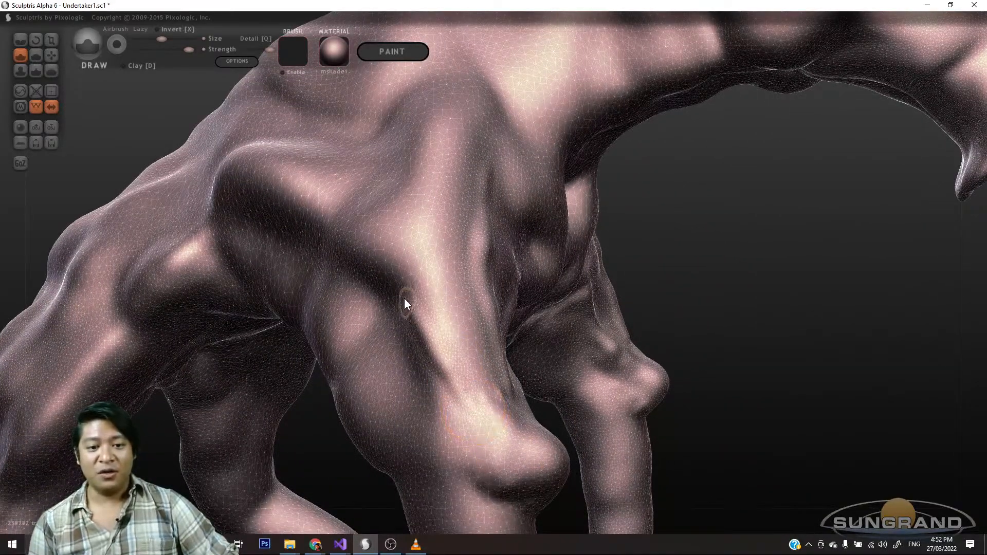
drag(404, 299, 330, 231)
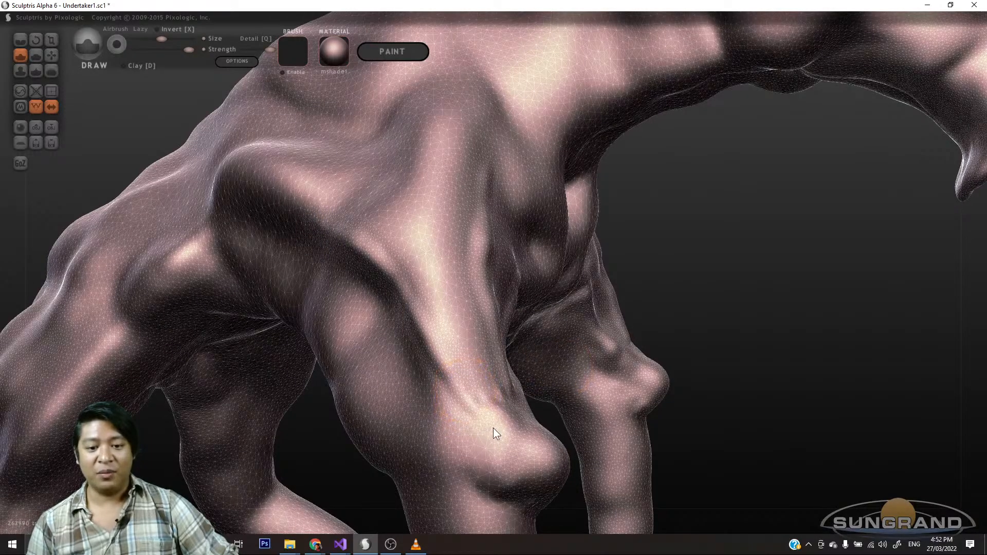
drag(695, 401, 562, 414)
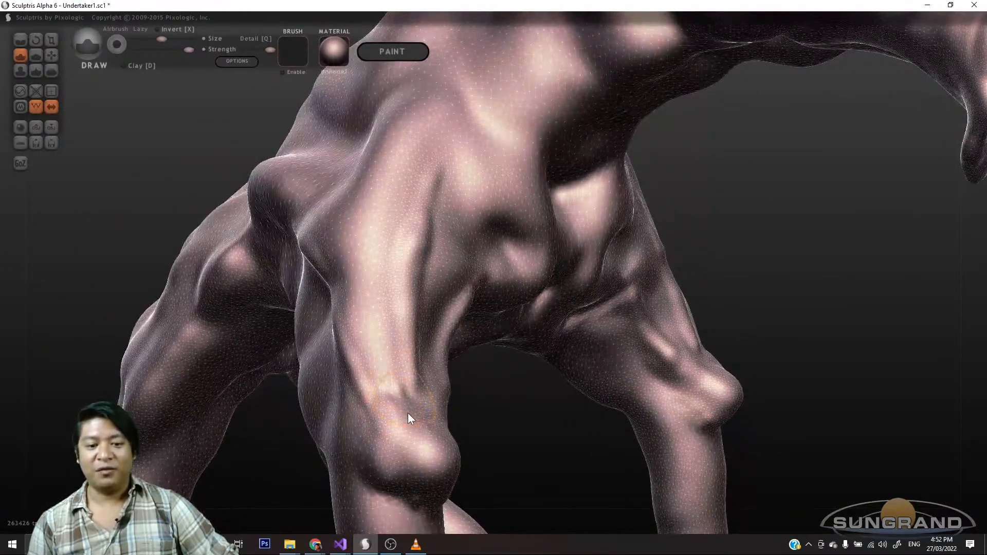
mouse_move(374, 391)
mouse_down()
mouse_move(411, 413)
mouse_move(407, 360)
mouse_up()
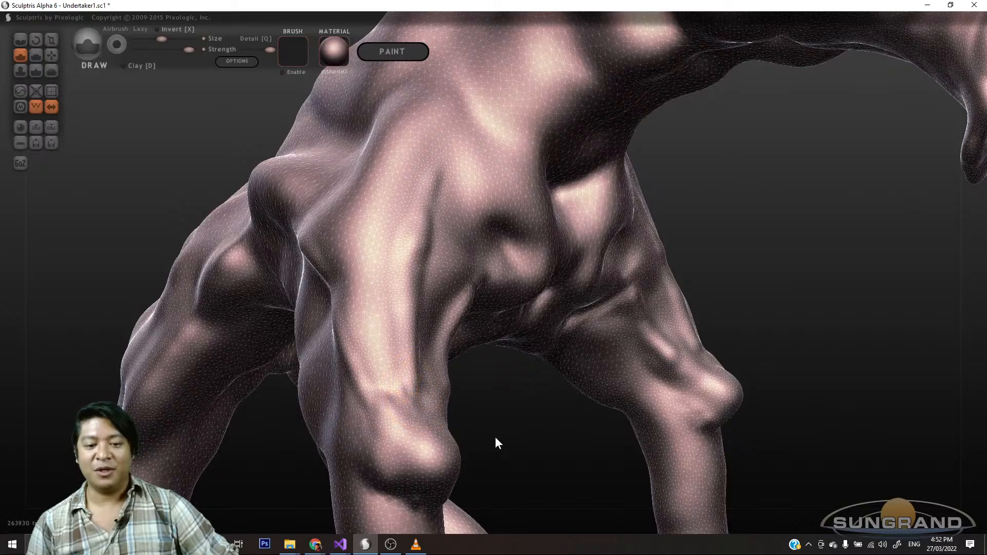
- Draw a long muscle along the back of the upper front leg from the elbow to below the shoulder blade
mouse_move(494, 437)
mouse_down()
mouse_move(597, 430)
mouse_move(577, 427)
mouse_up()
mouse_move(530, 386)
mouse_down()
mouse_move(437, 344)
mouse_move(287, 242)
mouse_up()
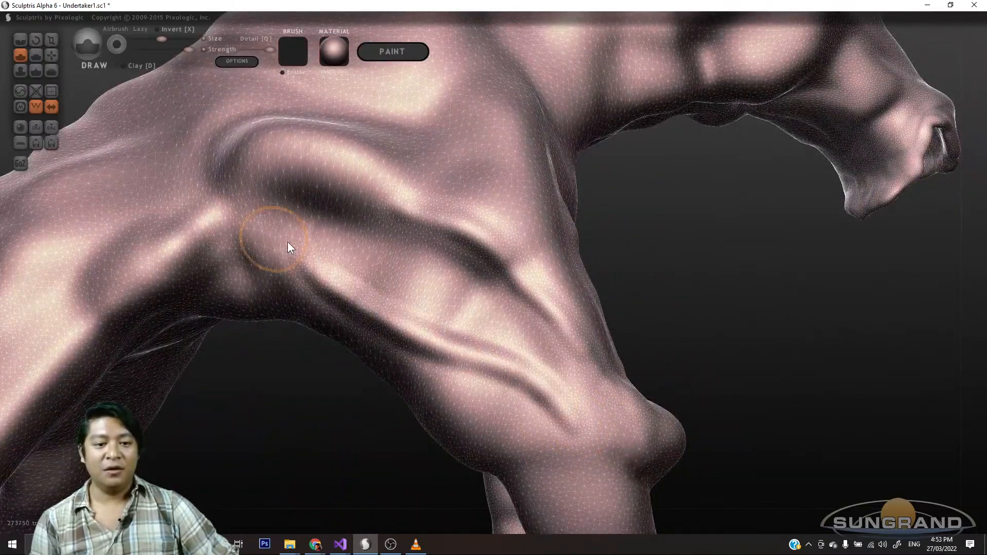
scroll(636, 410, down, 5)
scroll(575, 392, up, 3)
mouse_move(648, 386)
mouse_down()
mouse_move(689, 346)
mouse_move(657, 382)
mouse_up()
key(w)
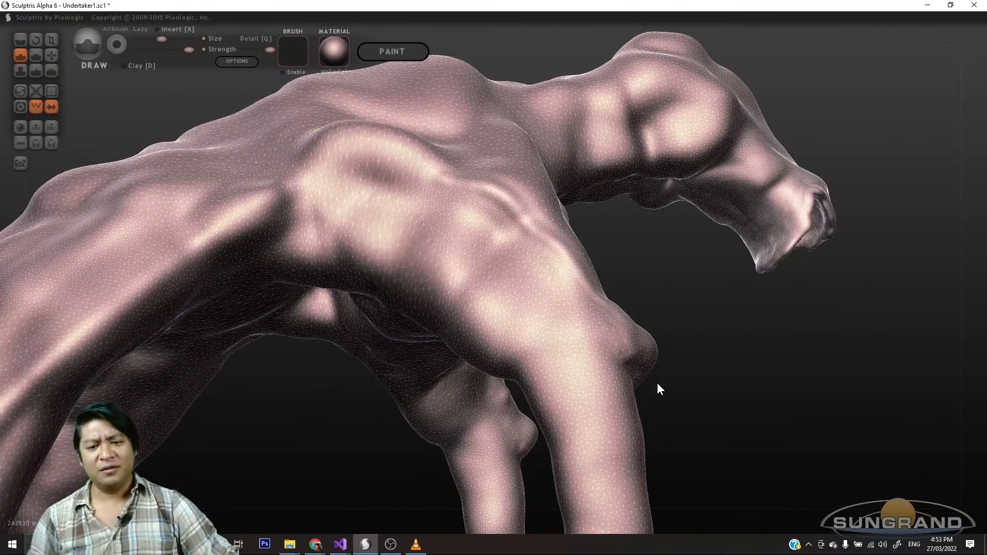
key(w)
drag(687, 418, 742, 433)
key(w)
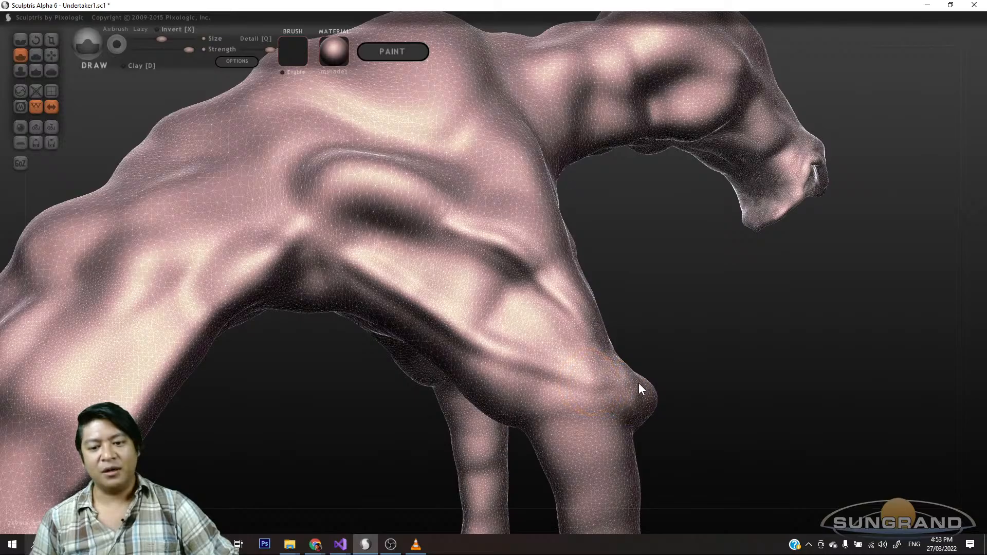
mouse_move(724, 405)
mouse_down()
mouse_move(598, 396)
mouse_move(747, 398)
mouse_move(724, 393)
mouse_up()
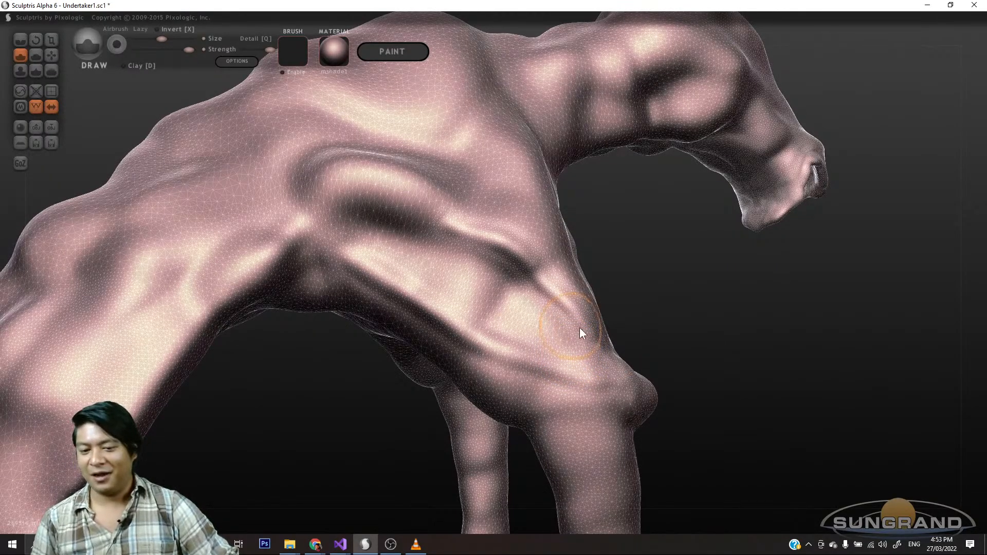
- Add narrow muscle strands with Draw strokes across the outer side of the upper front leg
scroll(635, 348, down, 6)
scroll(633, 345, up, 10)
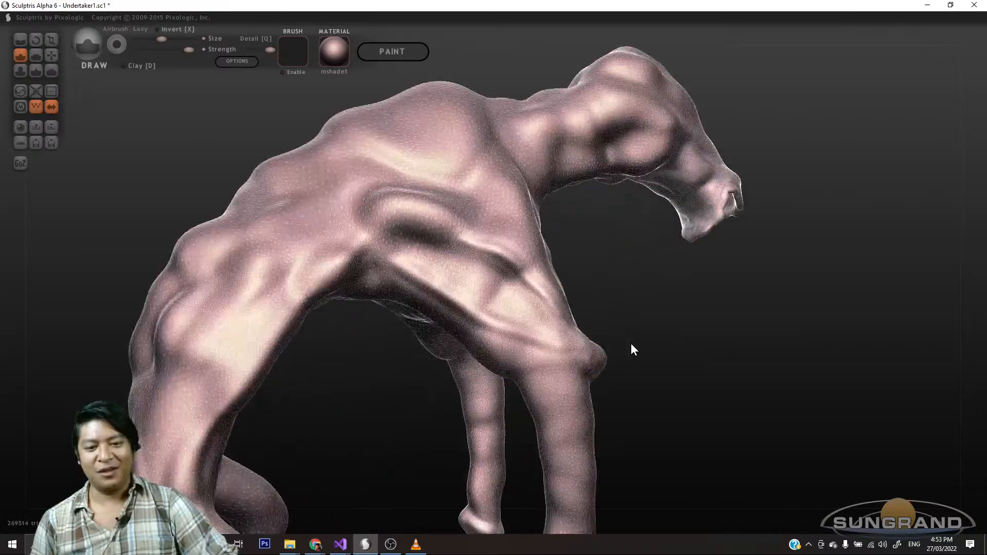
drag(620, 378, 502, 329)
mouse_move(730, 342)
mouse_down()
mouse_move(602, 327)
mouse_move(807, 363)
mouse_up()
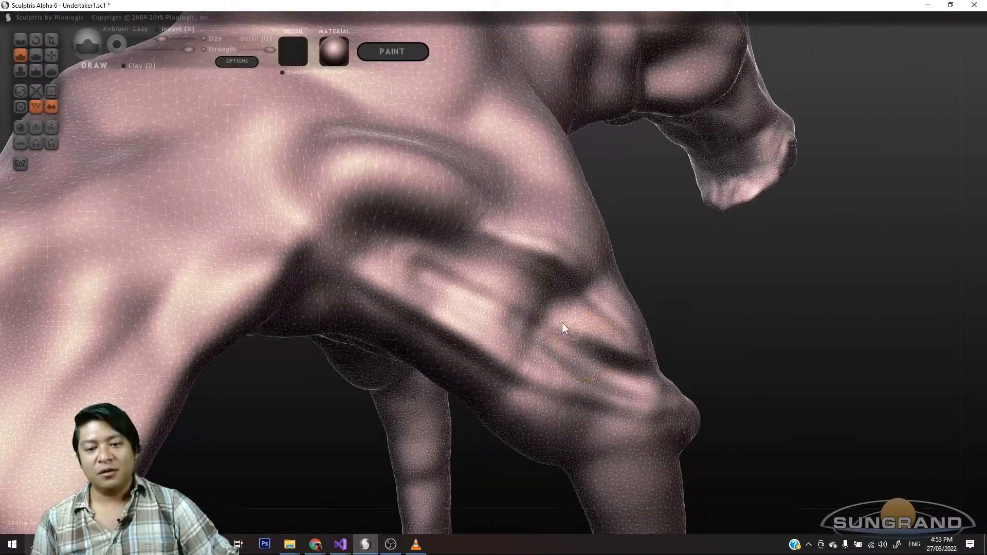
drag(530, 309, 384, 247)
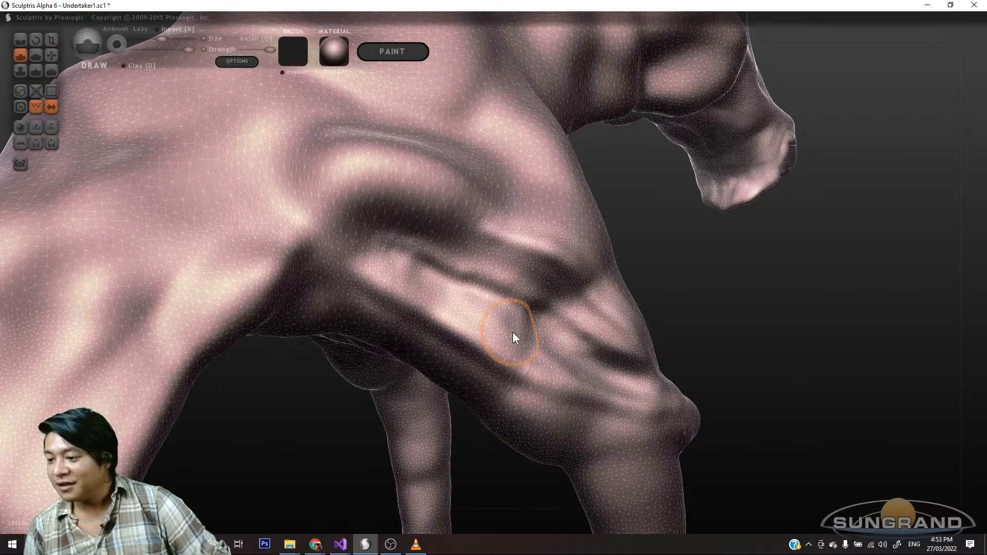
mouse_move(513, 332)
mouse_down()
mouse_move(628, 352)
mouse_move(722, 340)
mouse_move(447, 303)
mouse_up()
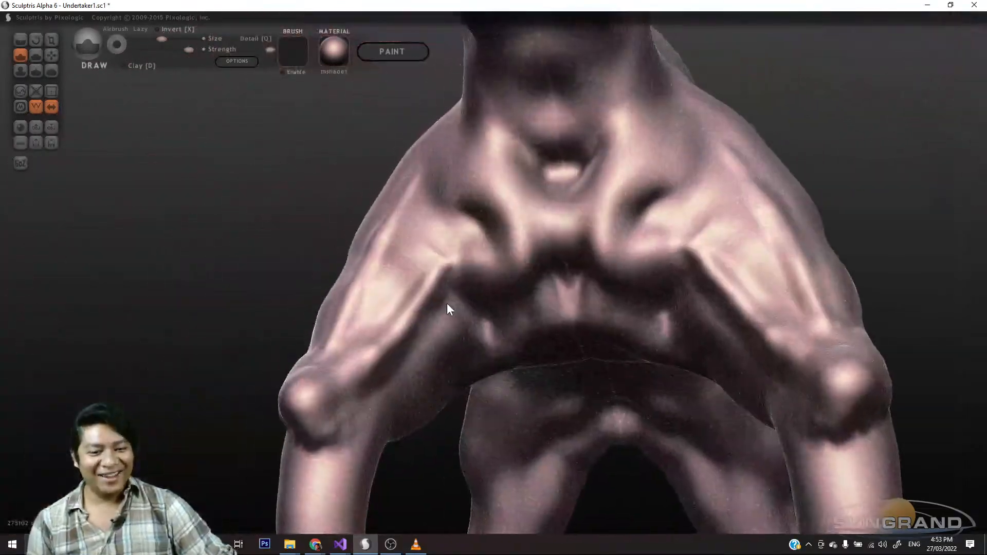
- Draw muscle strands on the front and inner faces of the upper front legs toward the chest
mouse_move(383, 296)
mouse_down()
mouse_move(374, 311)
mouse_move(412, 223)
mouse_move(384, 307)
mouse_move(410, 257)
mouse_up()
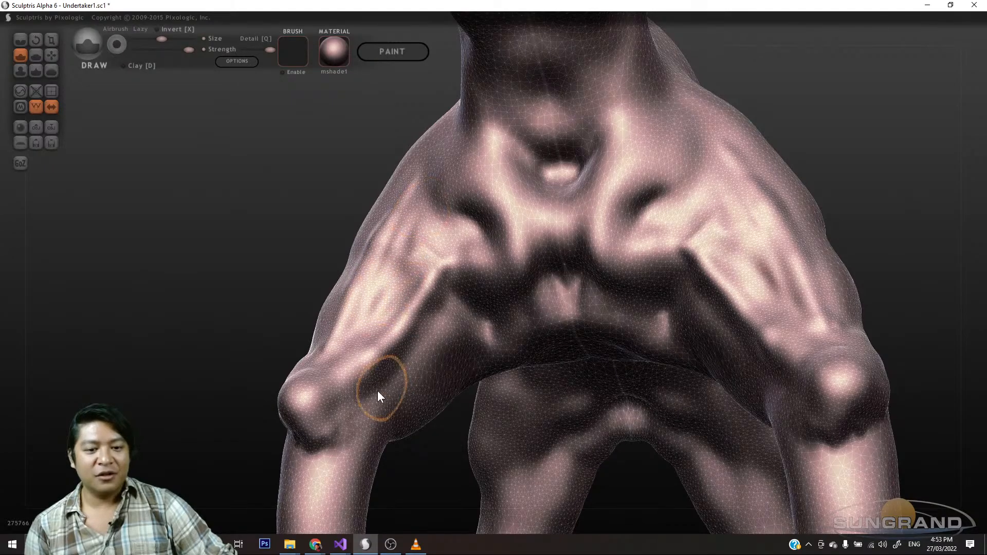
drag(377, 391, 450, 322)
mouse_move(447, 459)
mouse_down()
mouse_move(426, 458)
mouse_move(393, 393)
mouse_move(498, 363)
mouse_up()
mouse_move(460, 473)
mouse_down()
mouse_move(440, 474)
mouse_move(453, 471)
mouse_up()
drag(318, 374, 478, 360)
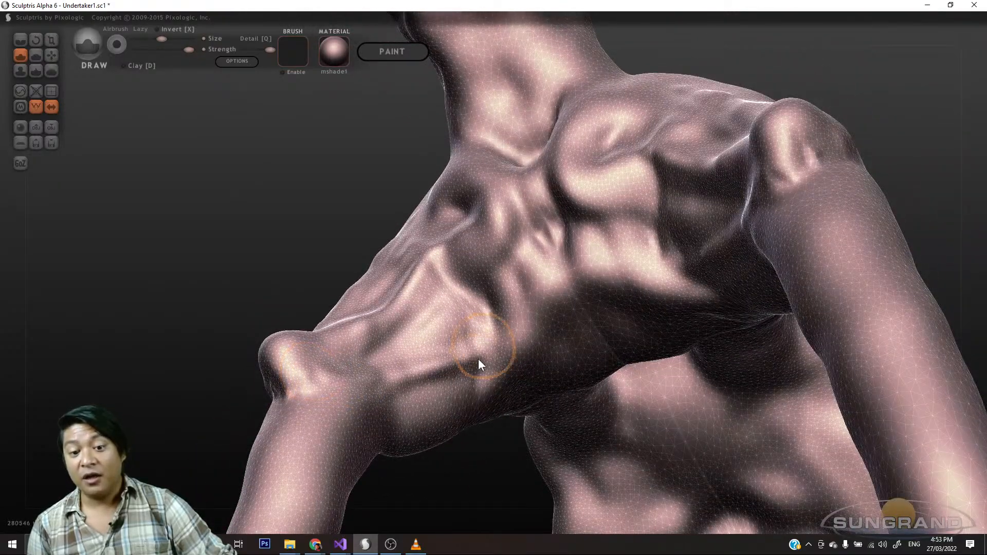
- Build up the ridge along the inner underside of the upper front legs, from the elbow to the lower chest edge
mouse_move(471, 465)
mouse_down()
mouse_move(454, 489)
mouse_move(432, 457)
mouse_up()
drag(364, 383, 505, 343)
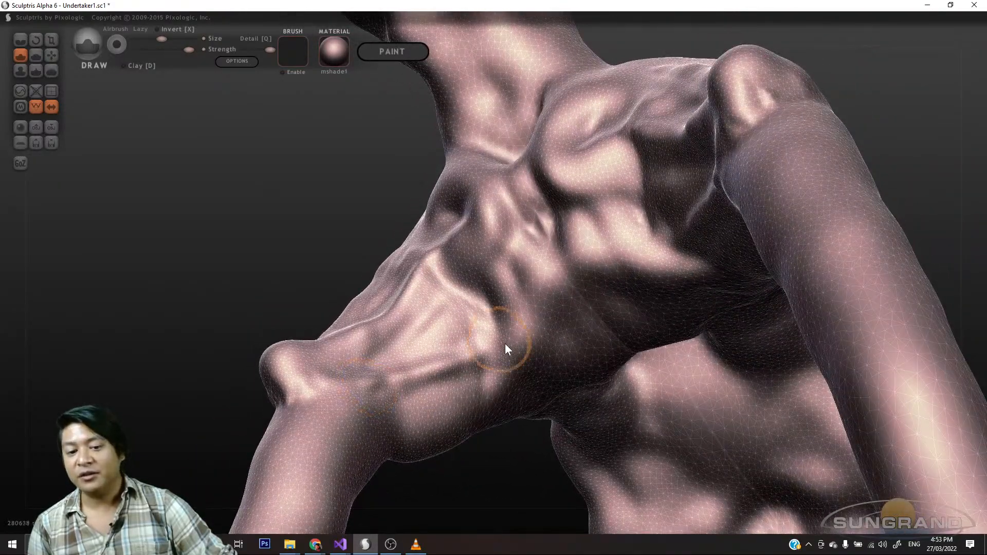
mouse_move(465, 458)
mouse_down()
mouse_move(484, 455)
mouse_move(470, 353)
mouse_move(486, 315)
mouse_up()
mouse_move(441, 452)
mouse_down()
mouse_move(437, 488)
mouse_move(358, 402)
mouse_move(494, 341)
mouse_move(491, 466)
mouse_up()
mouse_move(479, 344)
mouse_down()
mouse_move(545, 297)
mouse_move(555, 304)
mouse_move(507, 337)
mouse_up()
mouse_move(437, 453)
mouse_down()
mouse_move(386, 489)
mouse_move(403, 471)
mouse_up()
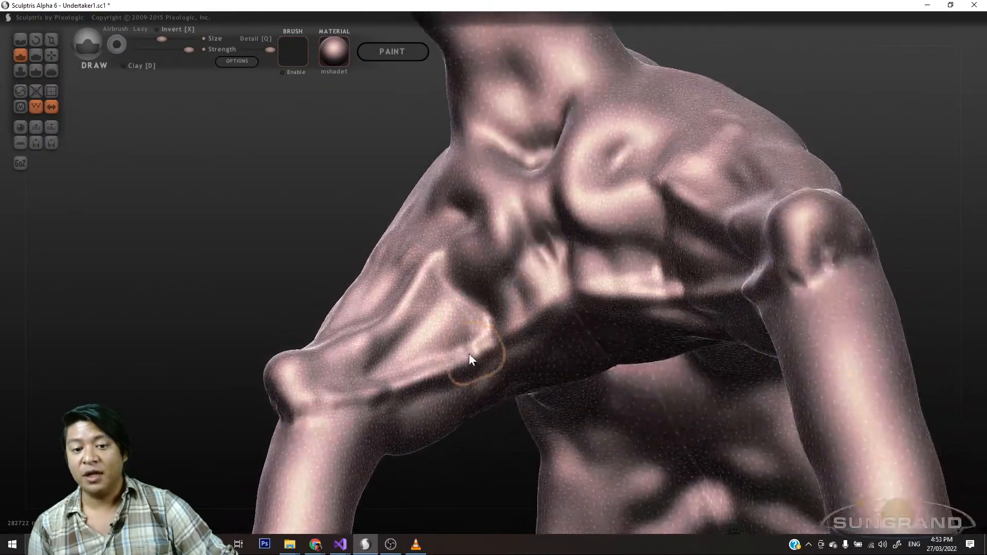
drag(469, 353, 513, 321)
- Try a Draw stroke from the elbow up the inner face of the upper front leg and undo it
drag(457, 475, 471, 419)
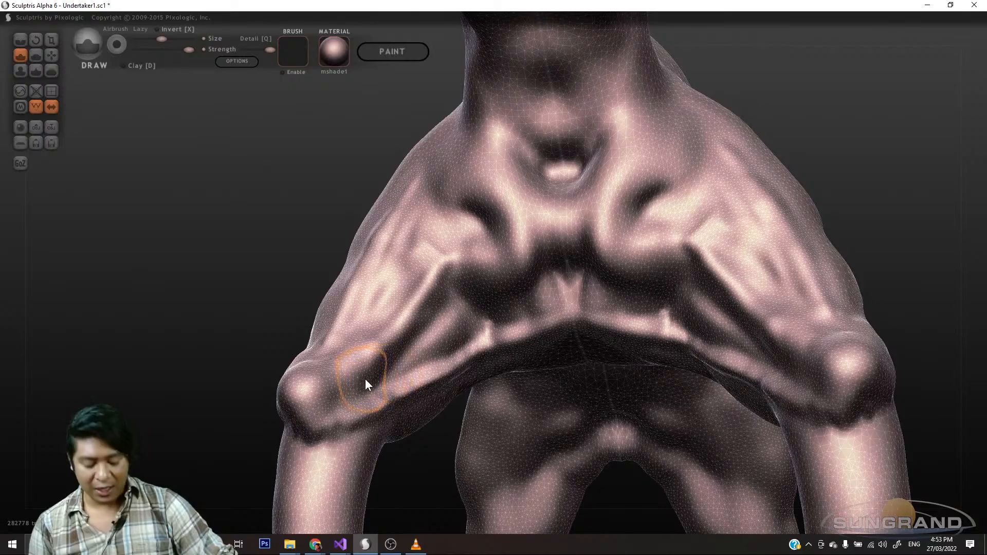
drag(363, 375, 459, 310)
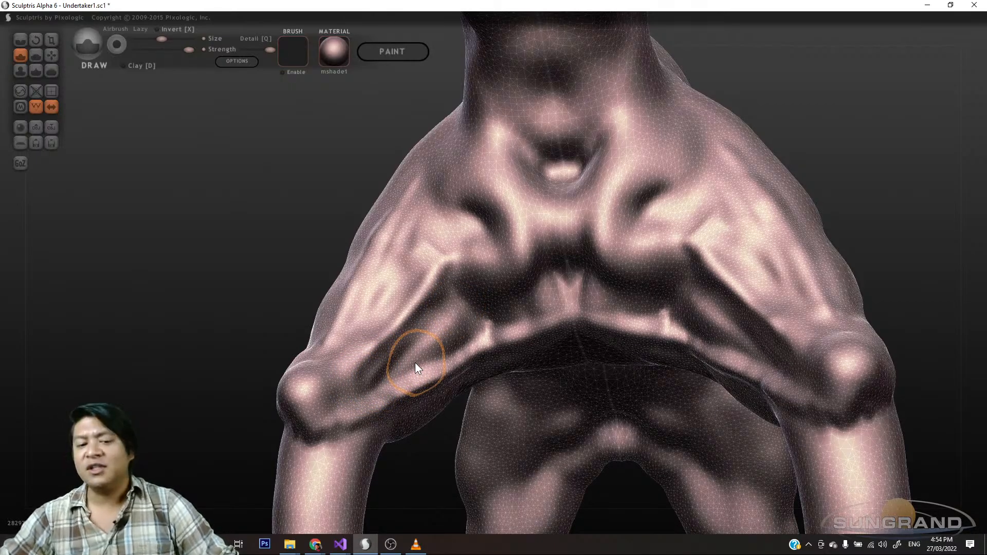
key(ctrl+z)
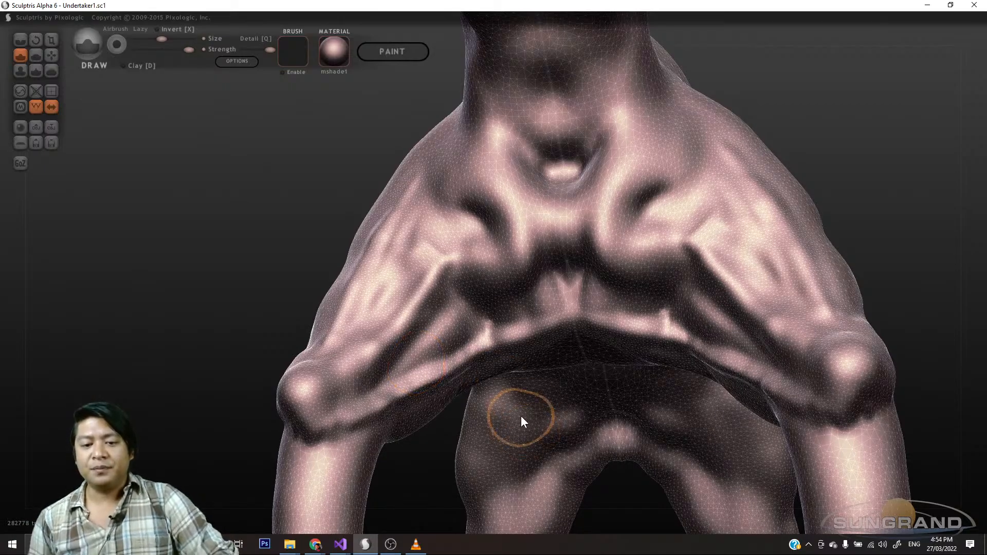
- Build up the lower chest edge with short Draw strokes from the centre line out to the inner front leg ridge
scroll(521, 415, up, 2)
mouse_move(430, 468)
mouse_down()
mouse_move(396, 457)
mouse_move(410, 406)
mouse_up()
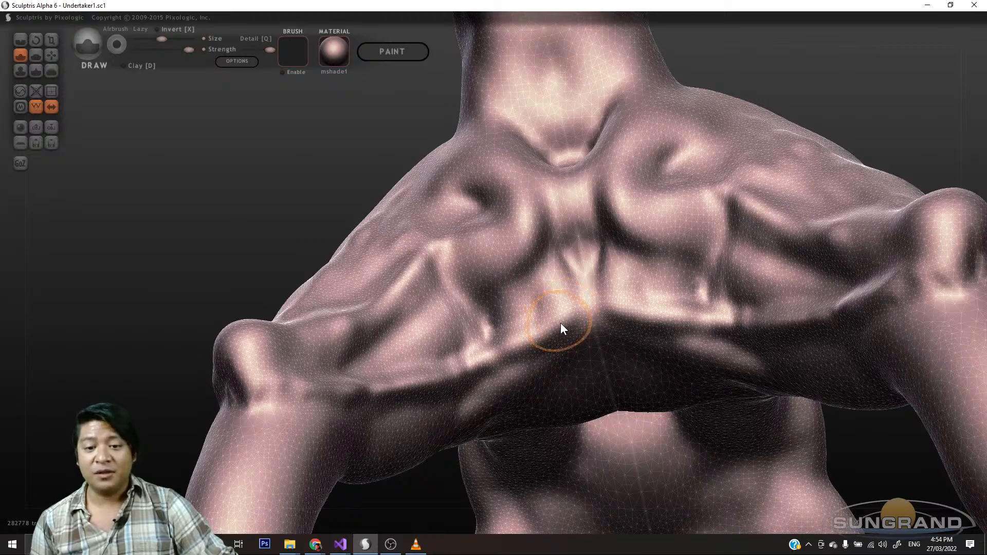
mouse_move(560, 323)
mouse_down()
mouse_move(575, 330)
mouse_move(559, 339)
mouse_move(550, 328)
mouse_up()
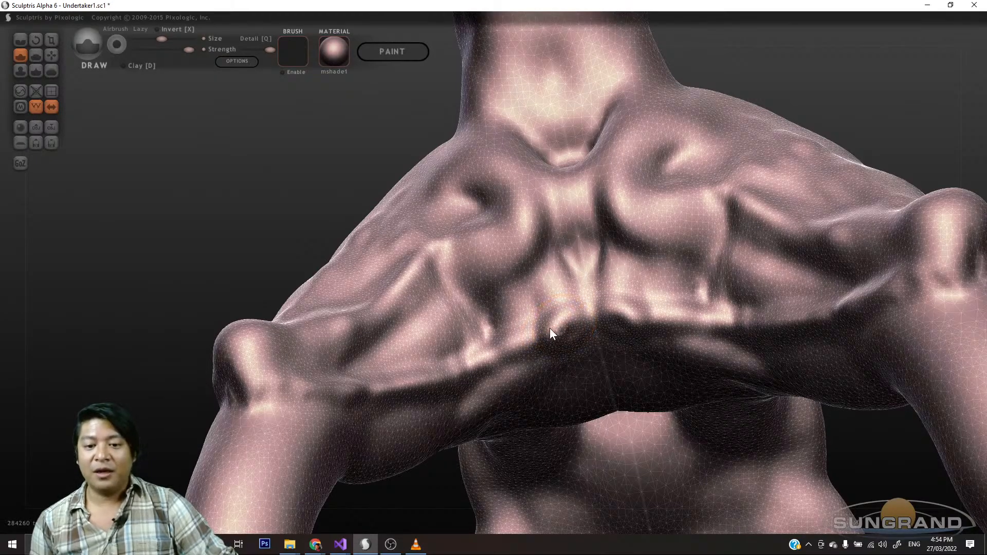
drag(426, 511, 429, 465)
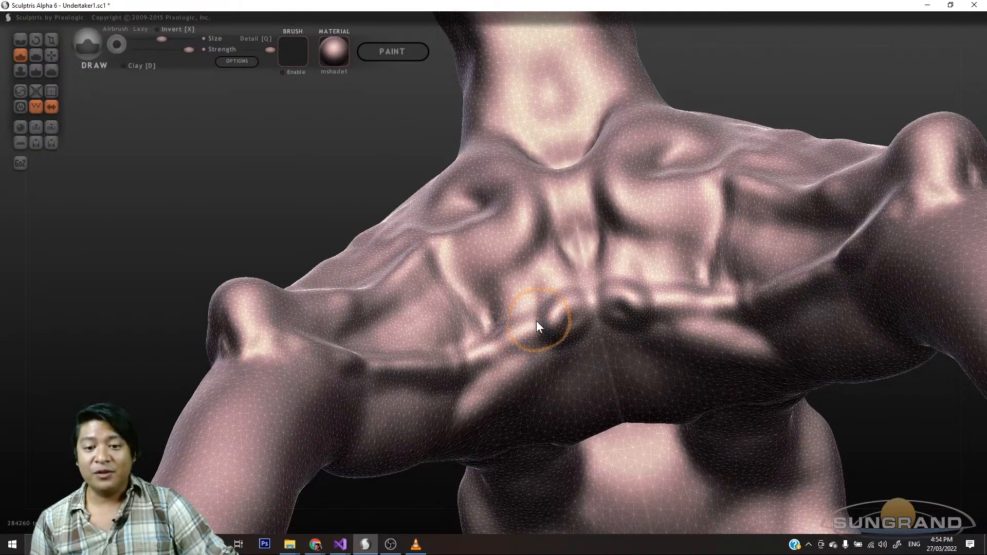
drag(534, 321, 466, 368)
mouse_move(430, 490)
mouse_down()
mouse_move(414, 506)
mouse_move(449, 434)
mouse_up()
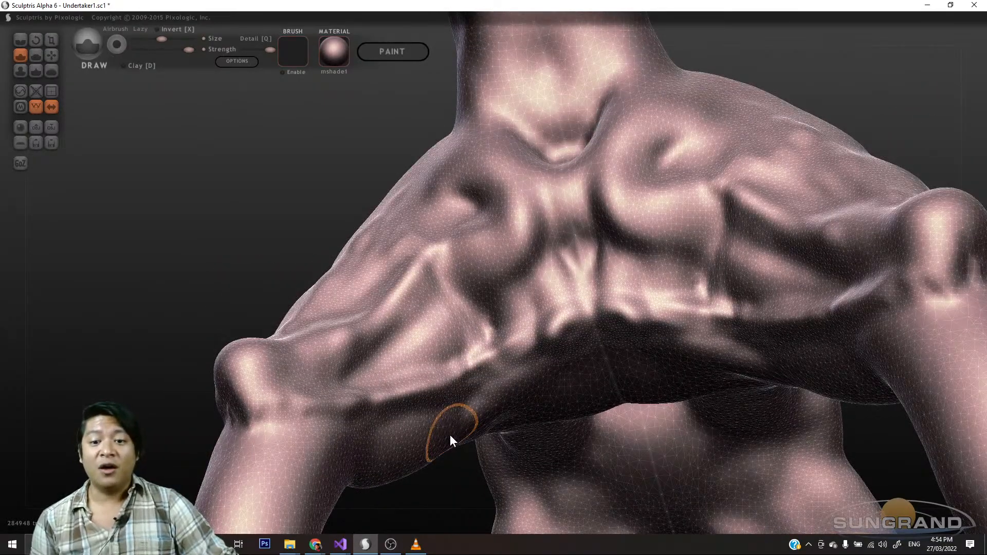
drag(410, 501, 429, 504)
- Draw long parallel muscle strands along the rear side of the upper front leg, from the elbow up toward the armpit
mouse_move(490, 516)
middle_down()
mouse_move(657, 508)
mouse_move(715, 520)
mouse_move(682, 481)
middle_up()
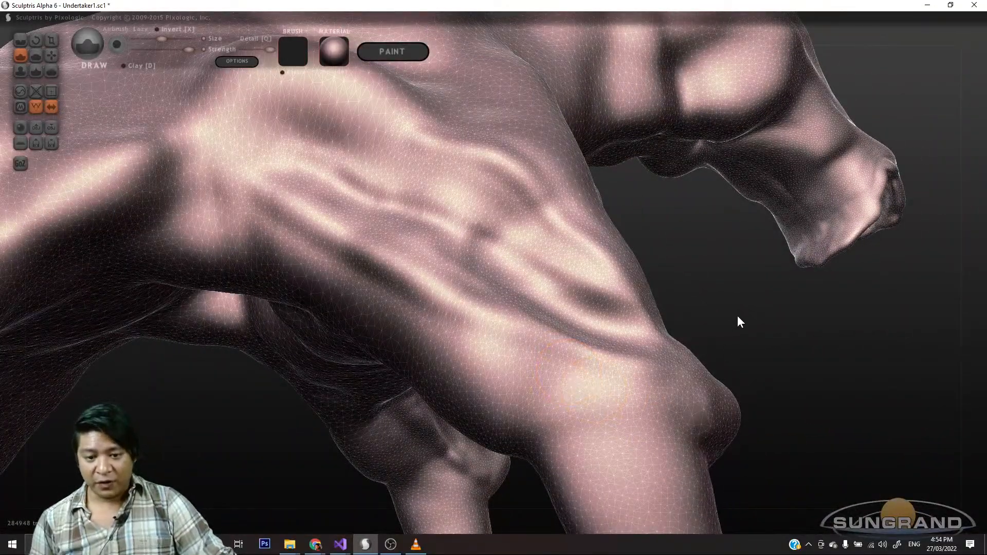
middle_drag(737, 317, 742, 343)
scroll(740, 351, up, 2)
scroll(739, 351, down, 3)
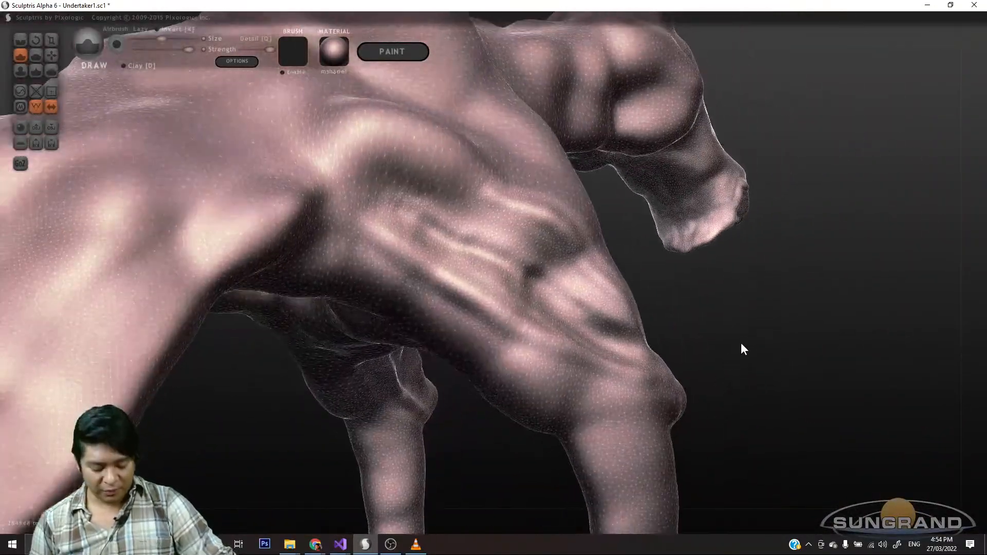
mouse_move(742, 343)
mouse_down()
mouse_move(732, 358)
mouse_move(810, 346)
mouse_move(817, 332)
mouse_move(792, 360)
mouse_up()
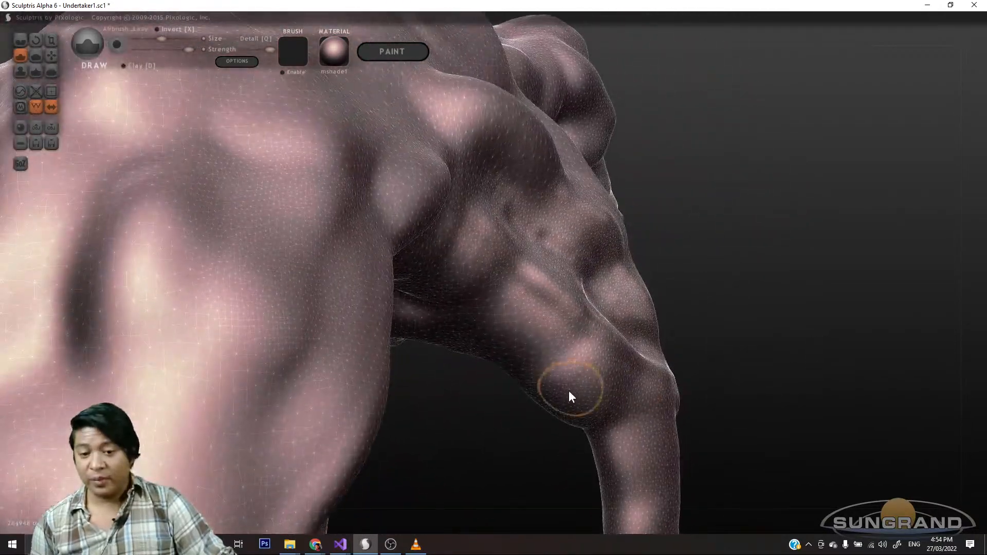
drag(623, 400, 485, 291)
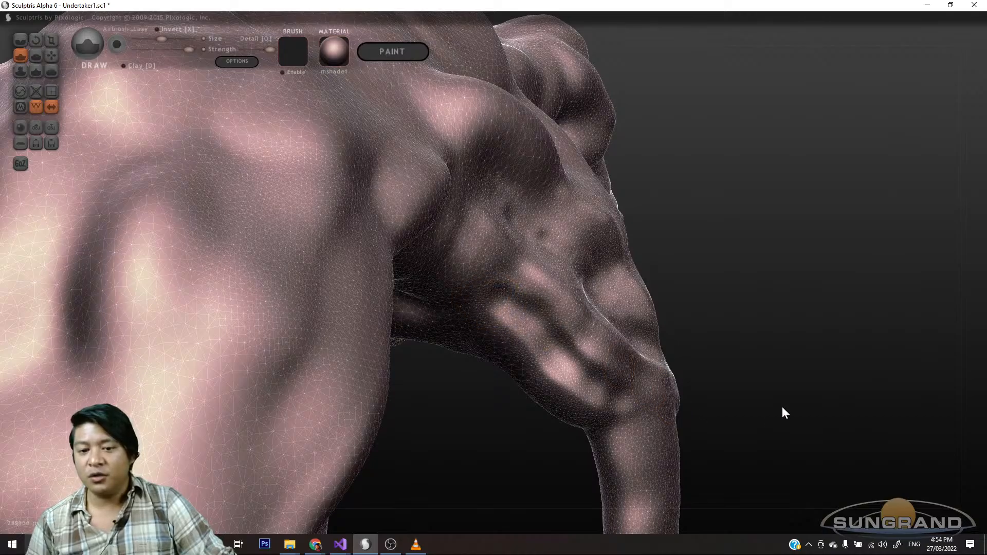
drag(782, 412, 704, 378)
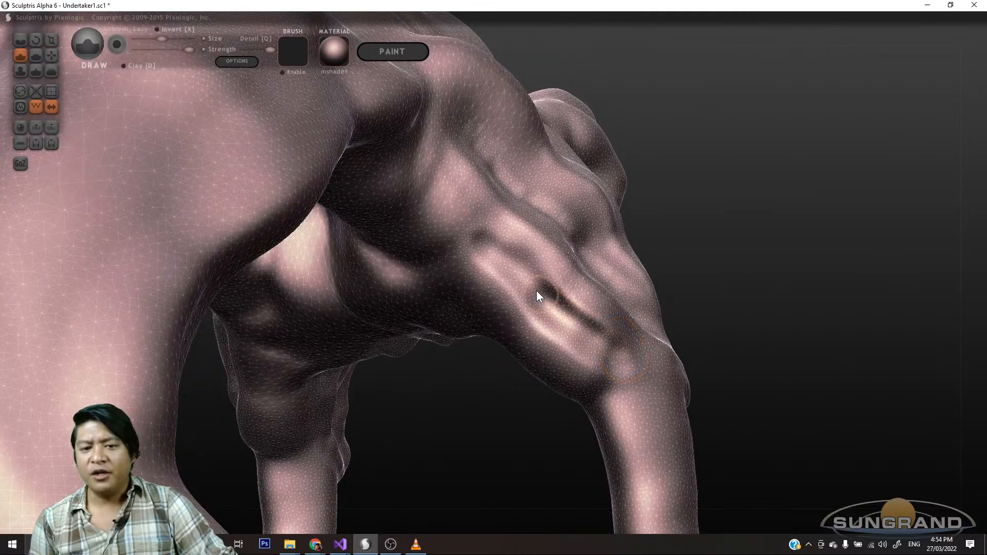
drag(537, 292, 476, 230)
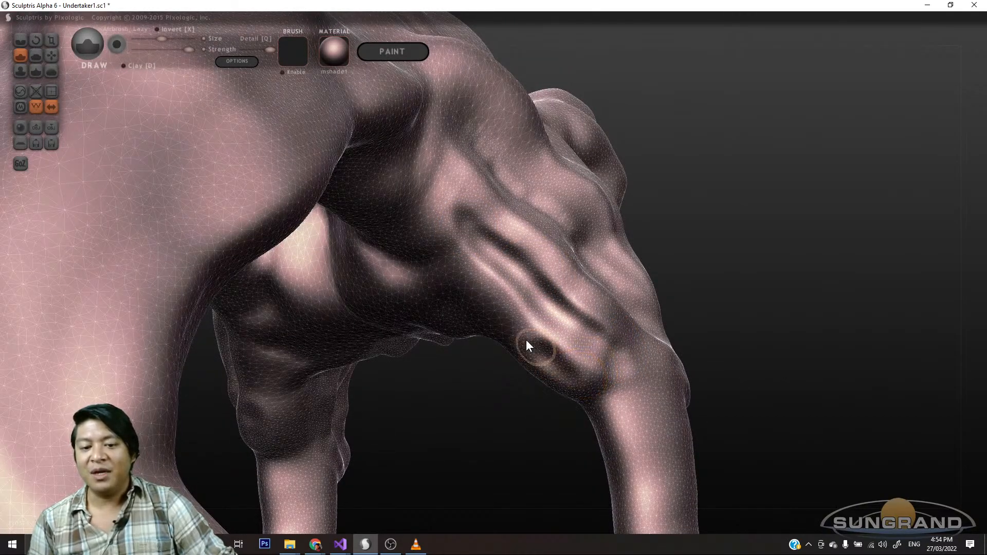
drag(568, 368, 438, 267)
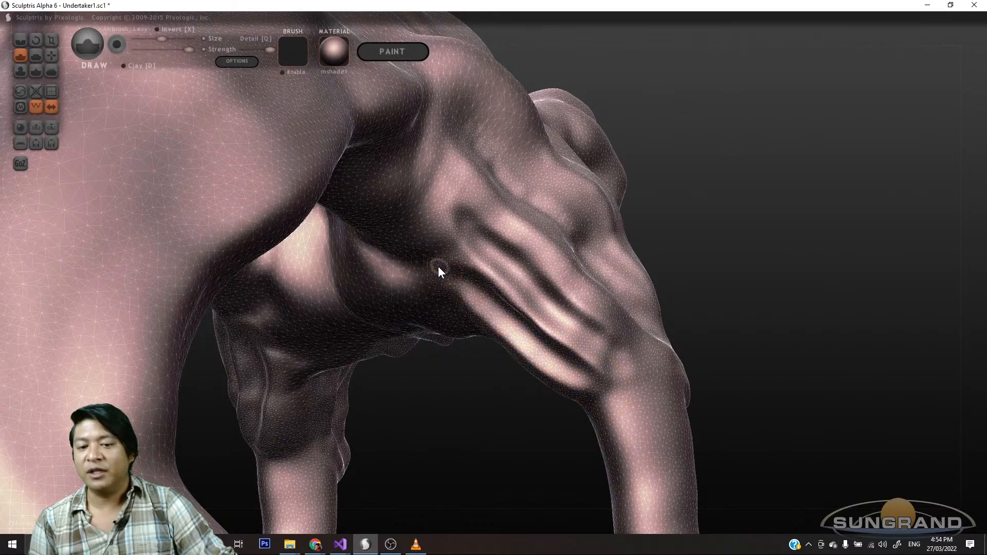
drag(690, 379, 603, 389)
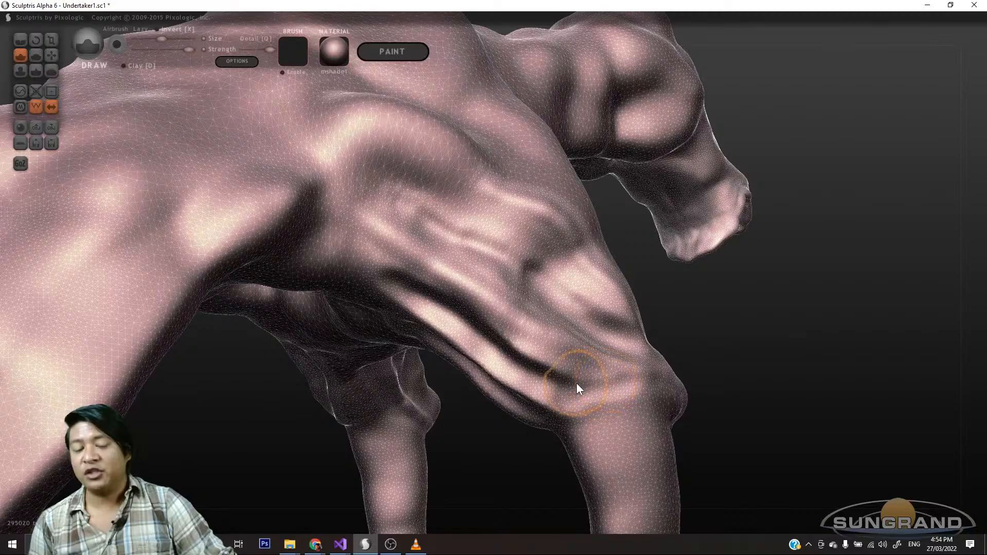
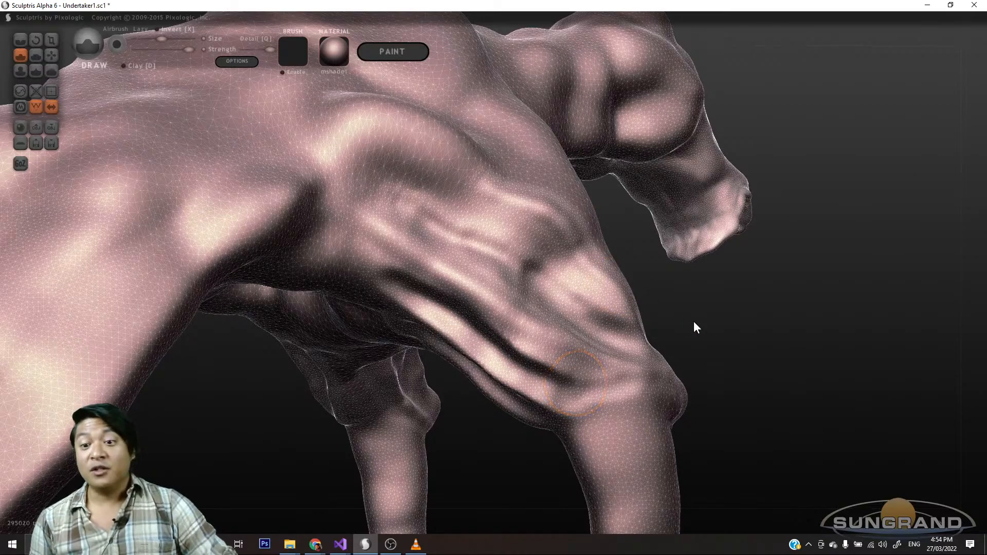
- Examine the front leg, shoulder and chest muscles from both sides and from the front
drag(696, 327, 716, 343)
scroll(568, 351, up, 2)
scroll(569, 352, down, 4)
drag(591, 329, 509, 436)
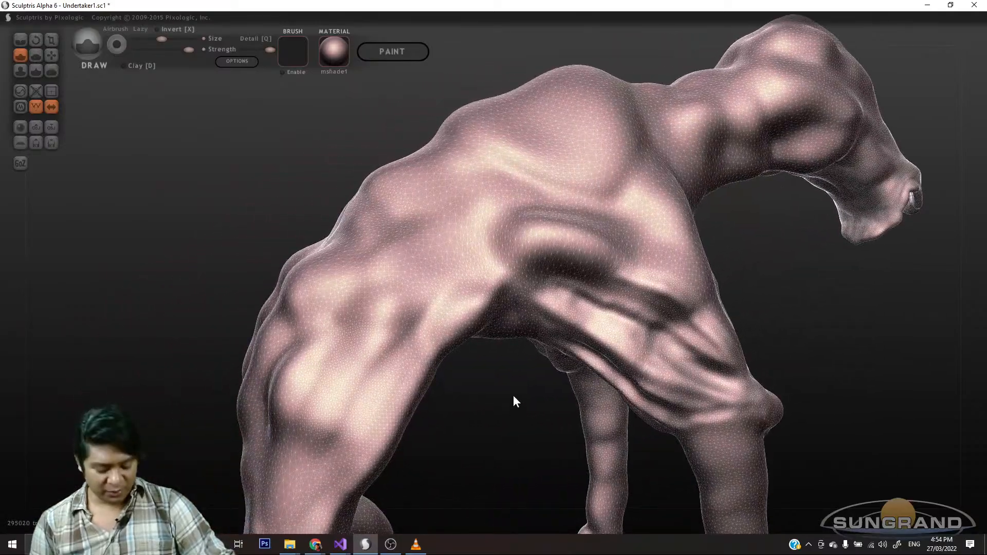
drag(523, 381, 176, 412)
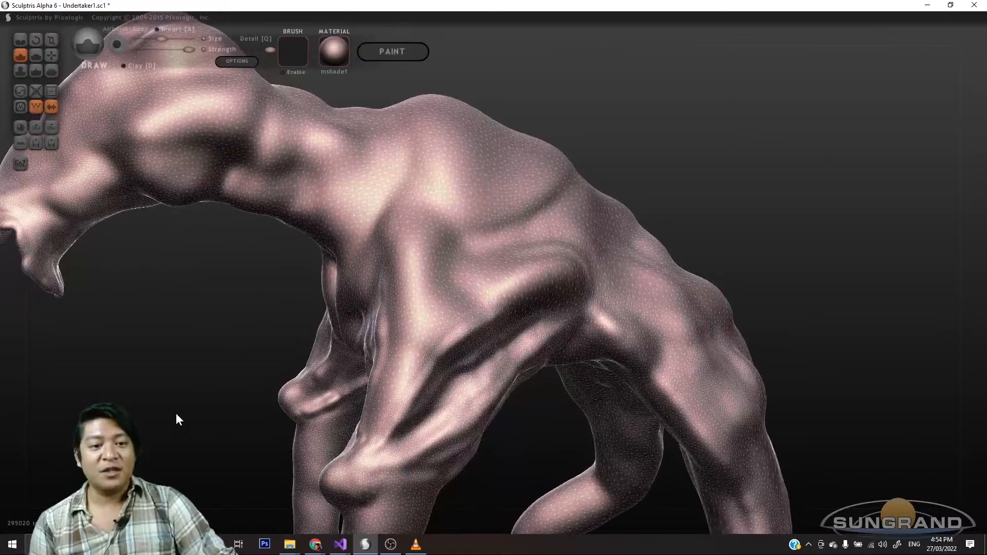
scroll(221, 348, down, 5)
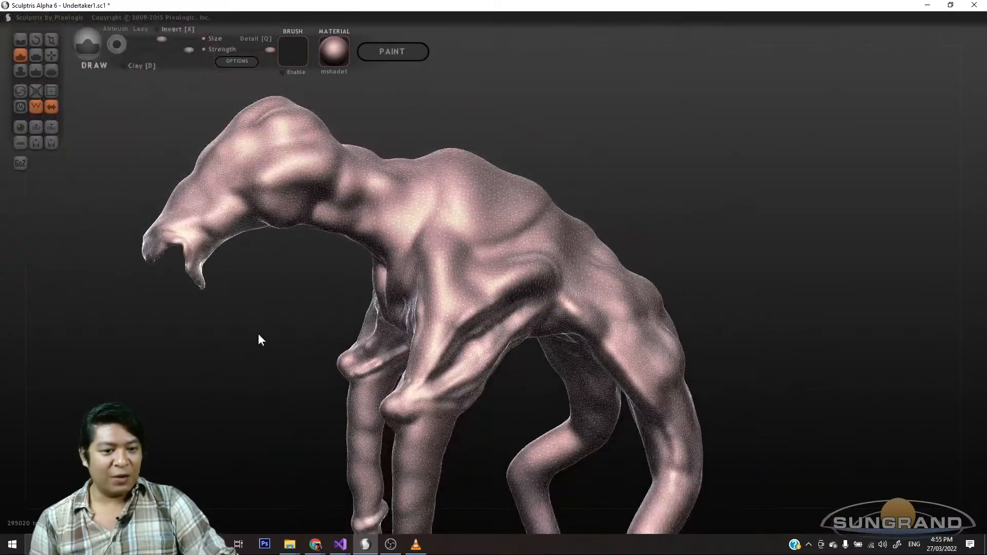
scroll(255, 336, up, 3)
scroll(252, 343, up, 3)
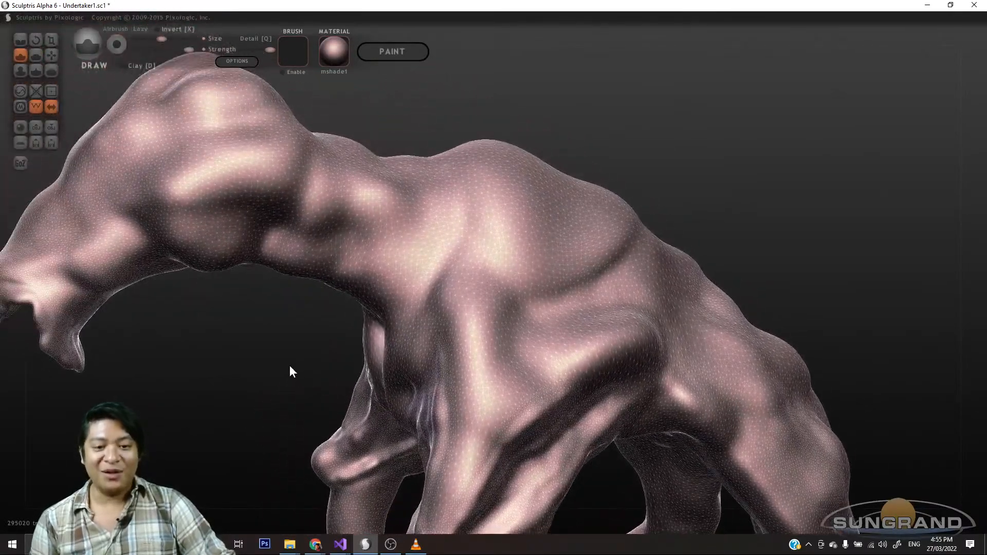
drag(289, 365, 317, 362)
scroll(311, 357, up, 2)
scroll(314, 355, down, 4)
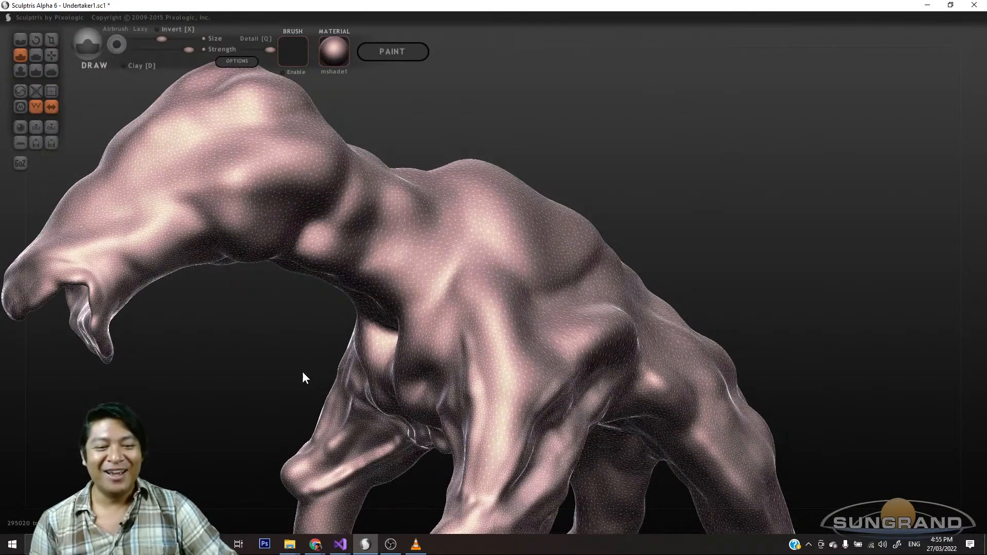
drag(303, 374, 412, 328)
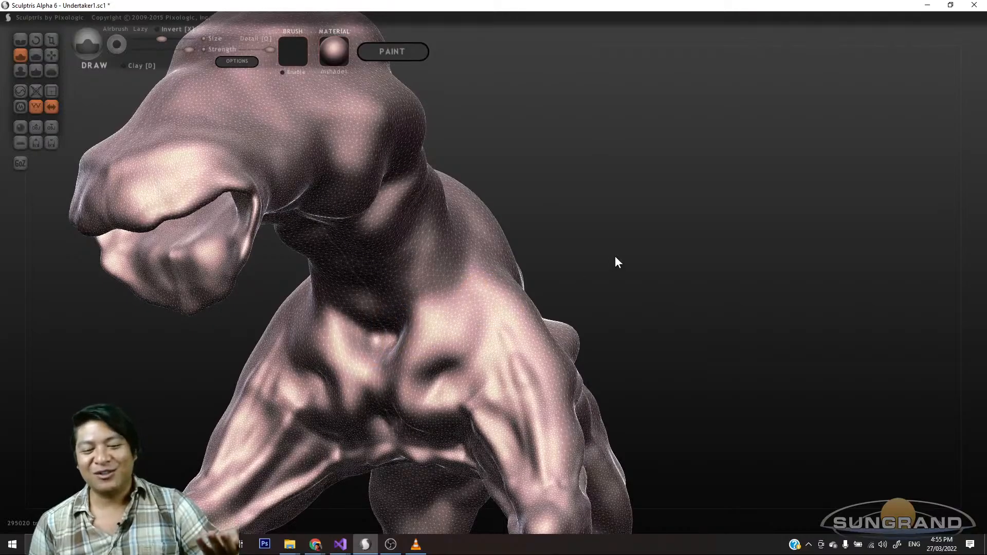
- Draw a collarbone ridge from the top of the shoulder down to the centre of the upper chest and thicken its inner end
scroll(463, 328, up, 3)
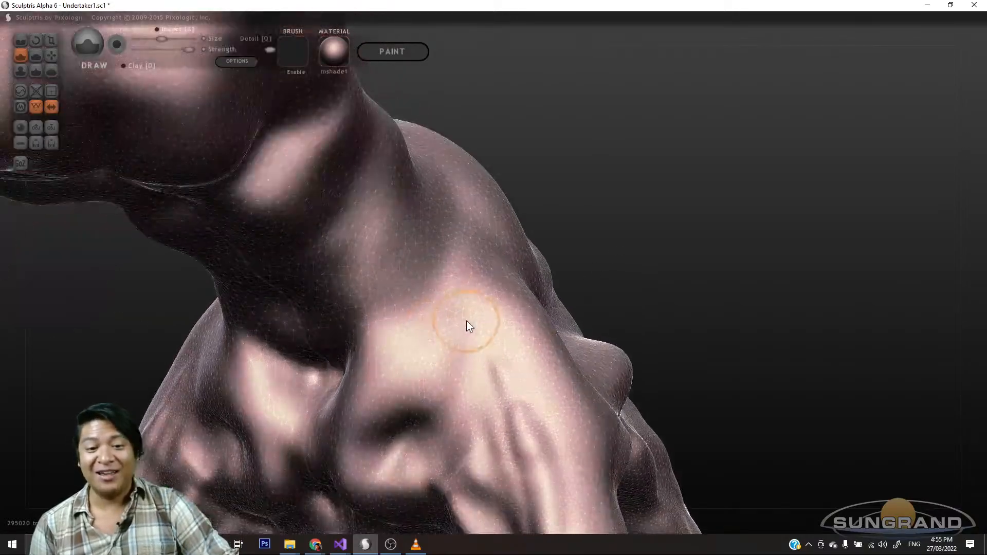
drag(643, 257, 615, 264)
mouse_move(488, 295)
mouse_down()
mouse_move(496, 282)
mouse_move(474, 302)
mouse_up()
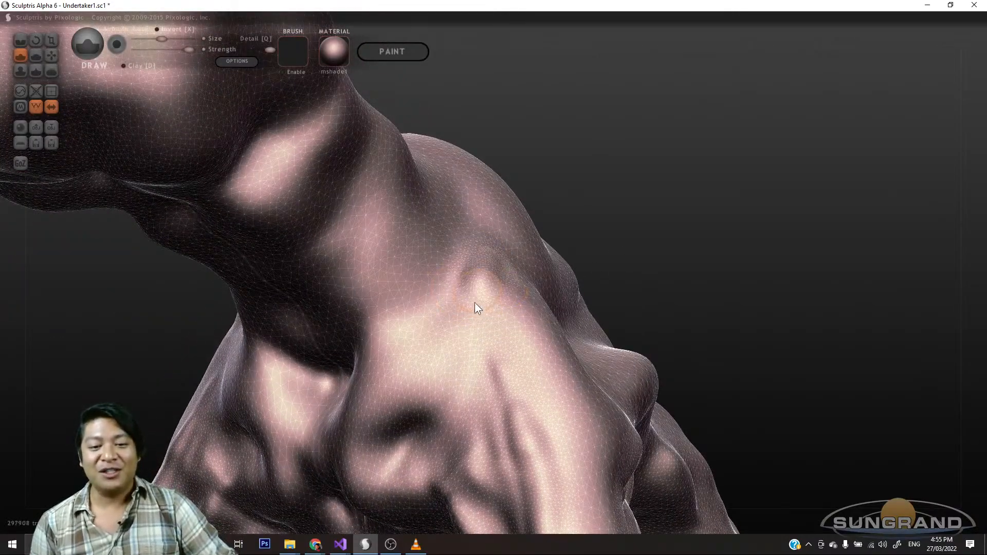
drag(643, 254, 735, 242)
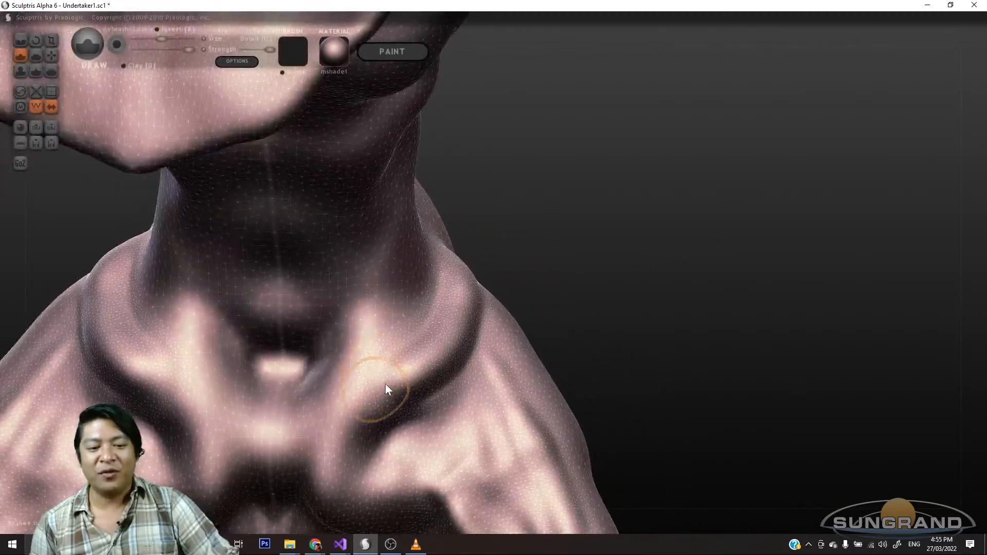
mouse_move(386, 389)
mouse_down()
mouse_move(308, 423)
mouse_move(335, 417)
mouse_move(335, 399)
mouse_move(322, 435)
mouse_up()
mouse_move(598, 286)
mouse_down()
mouse_move(545, 291)
mouse_move(504, 318)
mouse_up()
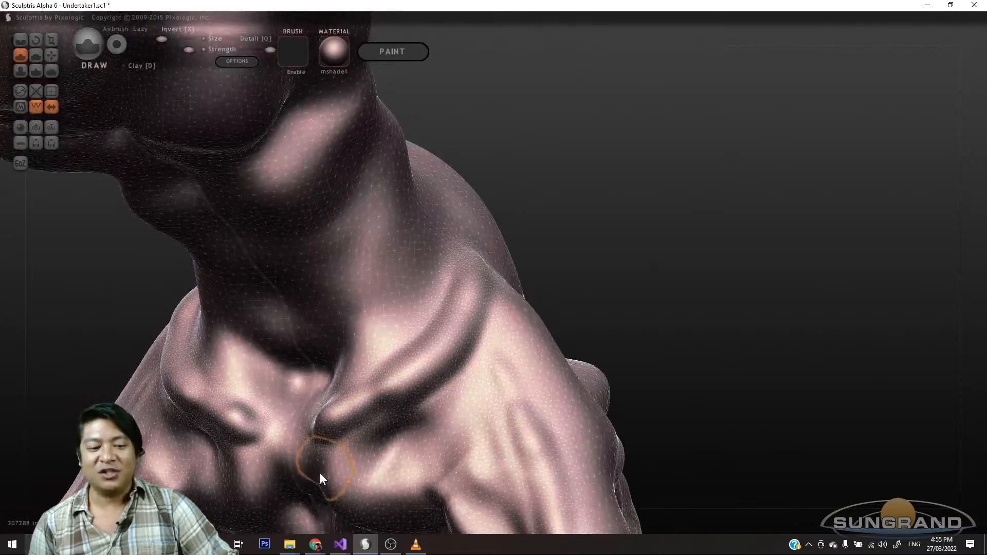
mouse_move(332, 437)
mouse_down()
mouse_move(369, 409)
mouse_move(322, 433)
mouse_move(369, 412)
mouse_move(341, 431)
mouse_up()
mouse_move(561, 313)
mouse_down()
mouse_move(588, 293)
mouse_move(545, 225)
mouse_move(545, 189)
mouse_up()
mouse_move(264, 398)
mouse_down()
mouse_move(290, 357)
mouse_move(336, 335)
mouse_up()
scroll(613, 217, down, 3)
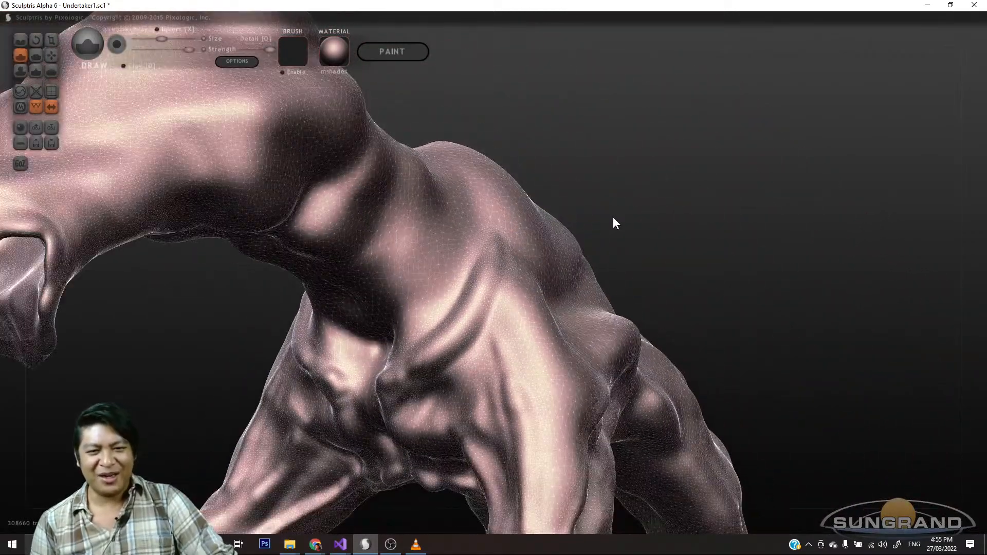
- Add a second ridge above the collarbone across the base of the neck and build up its rounded inner end
mouse_move(624, 219)
mouse_down()
mouse_move(631, 227)
mouse_move(584, 273)
mouse_move(655, 244)
mouse_move(479, 298)
mouse_up()
mouse_move(398, 350)
mouse_down()
mouse_move(446, 302)
mouse_move(486, 291)
mouse_up()
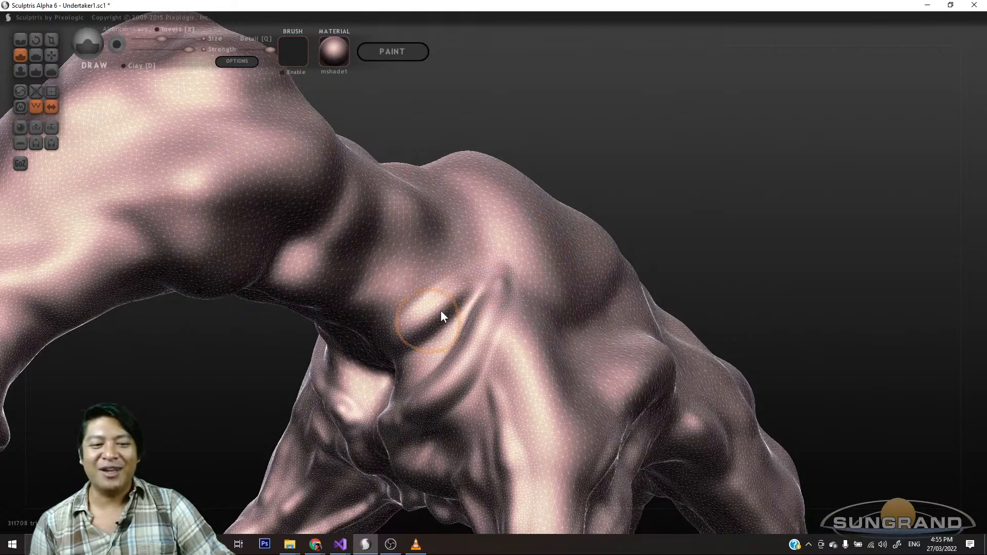
drag(704, 185, 596, 226)
drag(341, 359, 440, 345)
drag(631, 278, 632, 249)
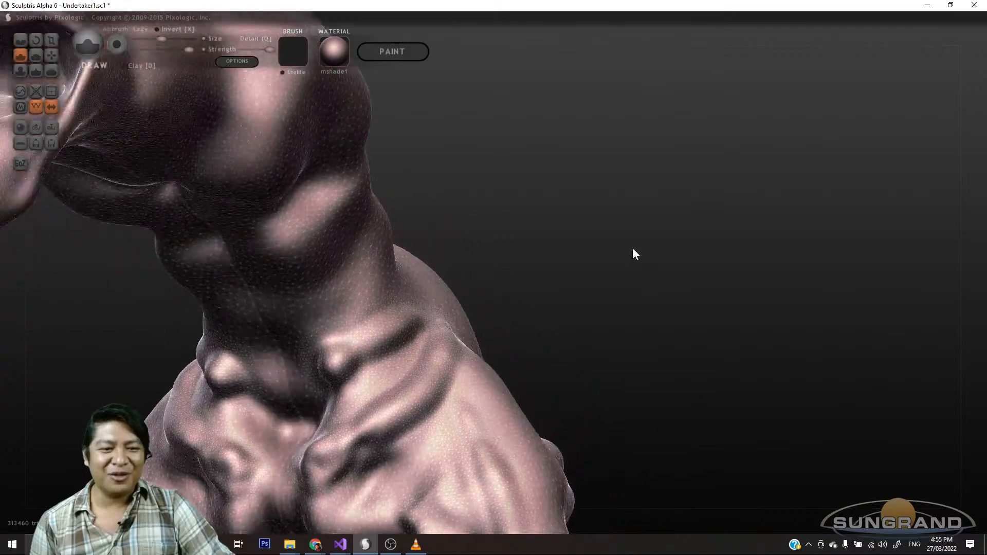
mouse_move(360, 350)
mouse_down()
mouse_move(319, 392)
mouse_move(331, 393)
mouse_move(328, 372)
mouse_up()
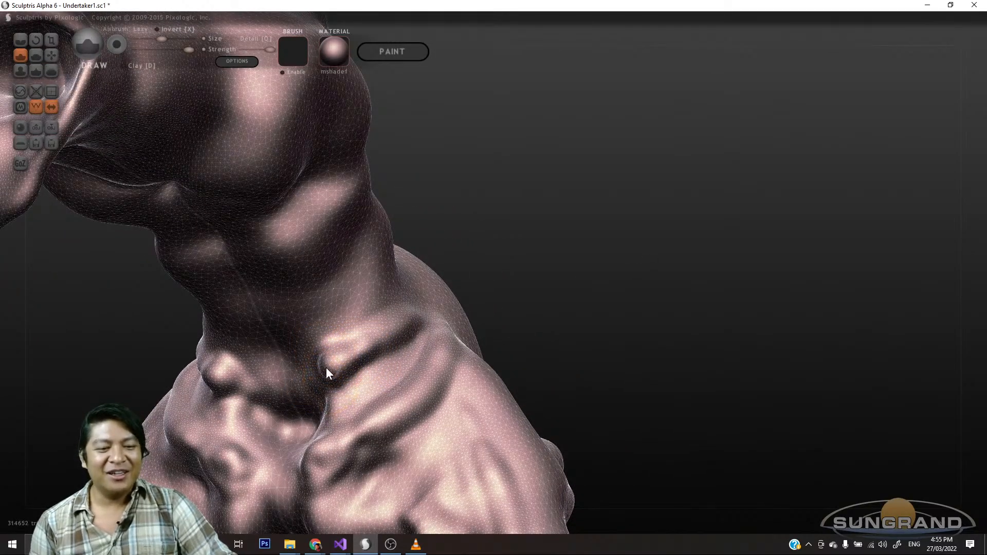
mouse_move(565, 288)
mouse_down()
mouse_move(544, 267)
mouse_move(471, 251)
mouse_up()
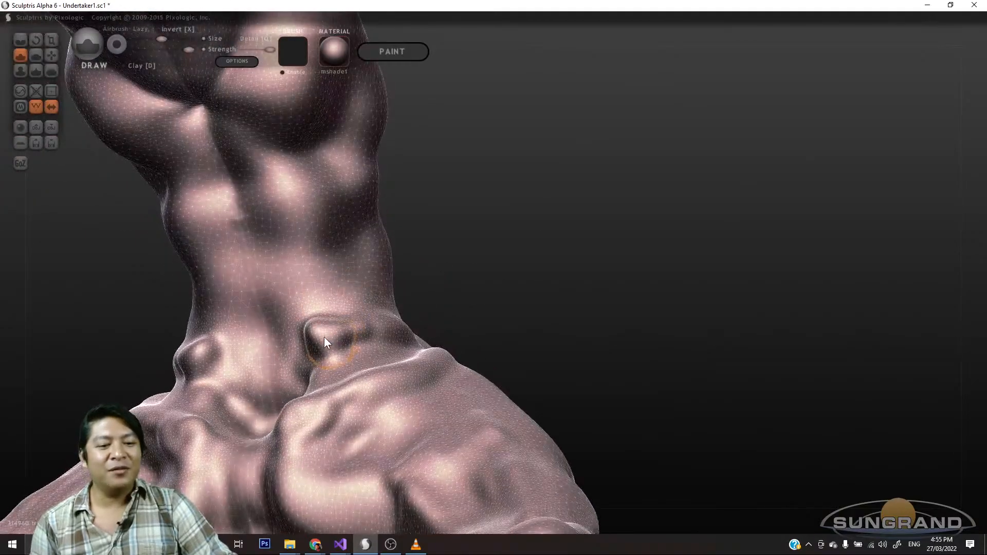
mouse_move(323, 338)
mouse_down()
mouse_move(319, 365)
mouse_move(322, 343)
mouse_up()
- Add a row of small rounded bumps along the underside of the neck up to the jaw with short Draw strokes
mouse_move(310, 261)
mouse_down()
mouse_move(304, 254)
mouse_move(306, 269)
mouse_up()
mouse_move(291, 189)
mouse_down()
mouse_move(287, 181)
mouse_move(295, 192)
mouse_up()
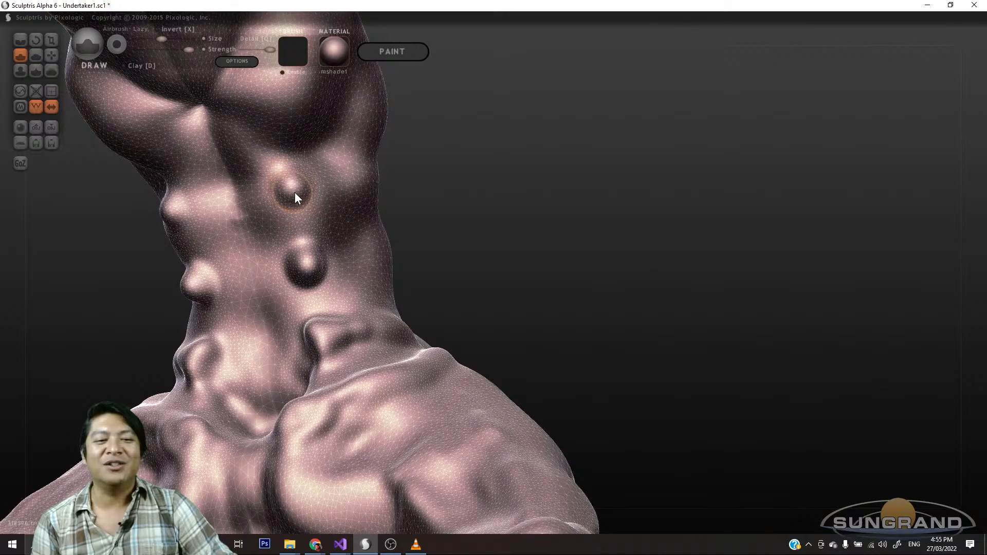
drag(458, 162, 434, 214)
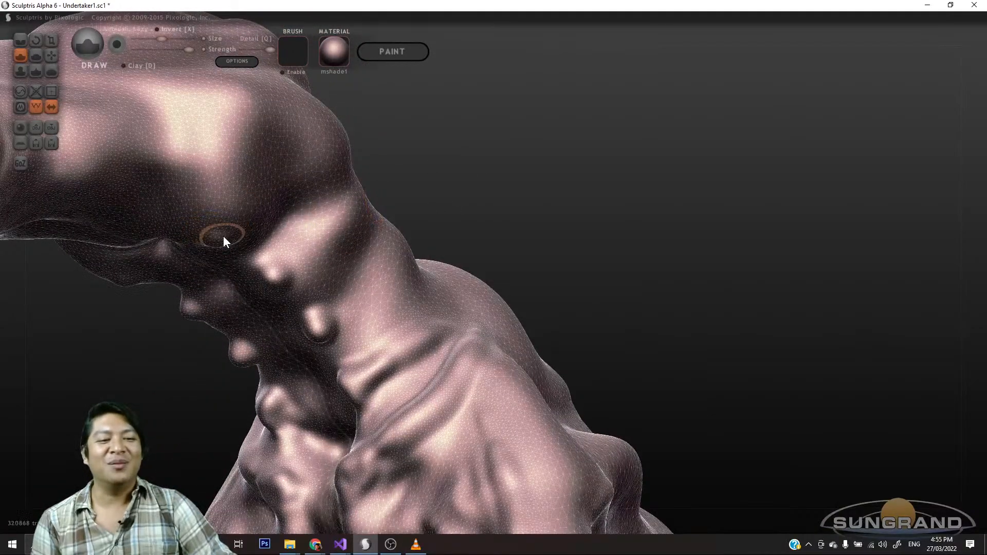
drag(224, 236, 211, 235)
mouse_move(132, 205)
mouse_down()
mouse_move(145, 207)
mouse_move(144, 217)
mouse_up()
mouse_move(465, 220)
mouse_down()
mouse_move(507, 219)
mouse_move(505, 197)
mouse_move(518, 185)
mouse_move(645, 166)
mouse_move(715, 176)
mouse_move(609, 181)
mouse_move(580, 197)
mouse_up()
scroll(519, 187, down, 3)
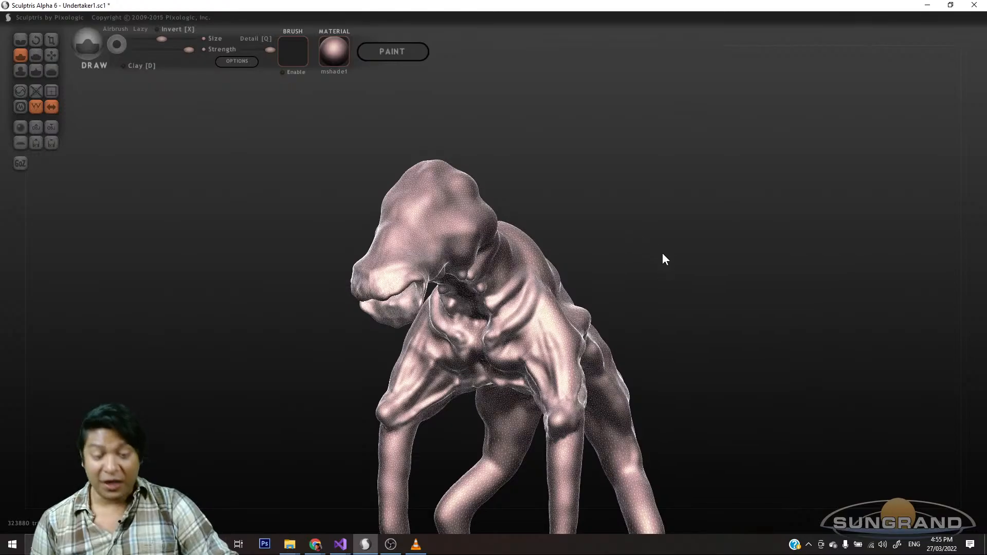
- Examine the neck bumps, shoulder and upper front leg muscles from the front and side
drag(662, 253, 597, 263)
scroll(591, 260, up, 6)
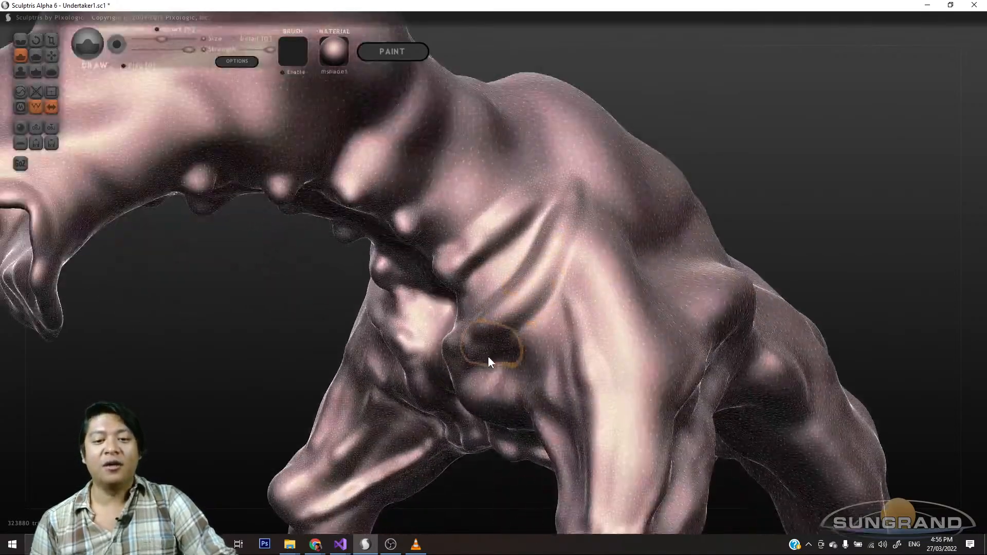
scroll(488, 412, down, 6)
mouse_move(487, 446)
mouse_down()
mouse_move(471, 414)
mouse_move(447, 418)
mouse_move(471, 401)
mouse_move(597, 378)
mouse_move(716, 405)
mouse_up()
scroll(597, 379, up, 5)
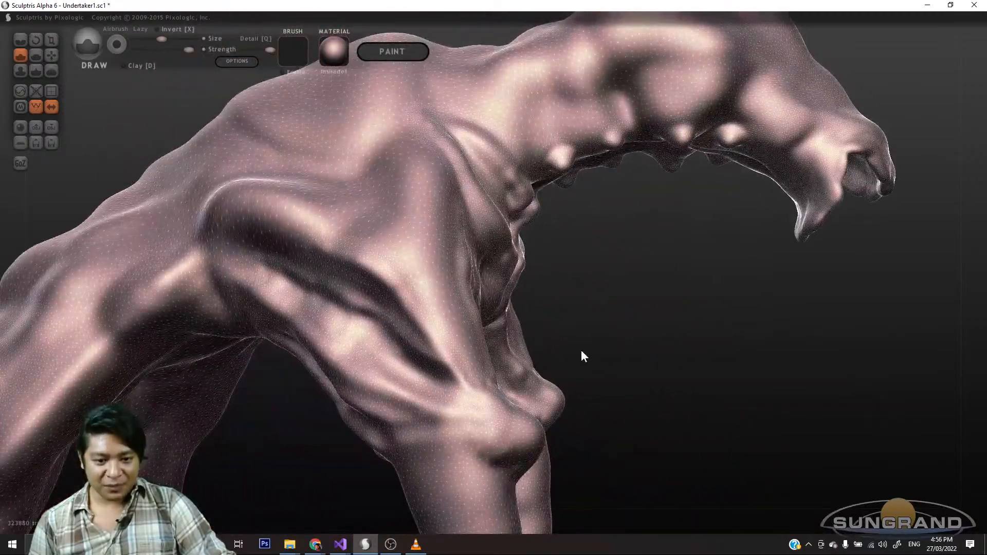
mouse_move(583, 355)
mouse_down()
mouse_move(603, 375)
mouse_move(674, 332)
mouse_move(741, 372)
mouse_move(699, 317)
mouse_move(703, 357)
mouse_move(618, 362)
mouse_move(615, 313)
mouse_up()
scroll(572, 353, up, 3)
scroll(583, 341, down, 4)
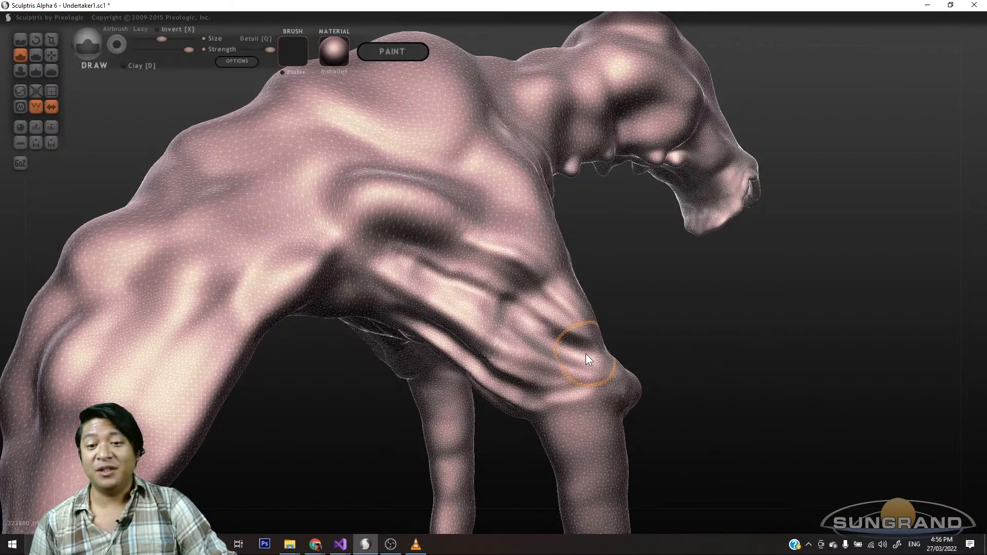
scroll(582, 355, up, 3)
scroll(581, 356, down, 3)
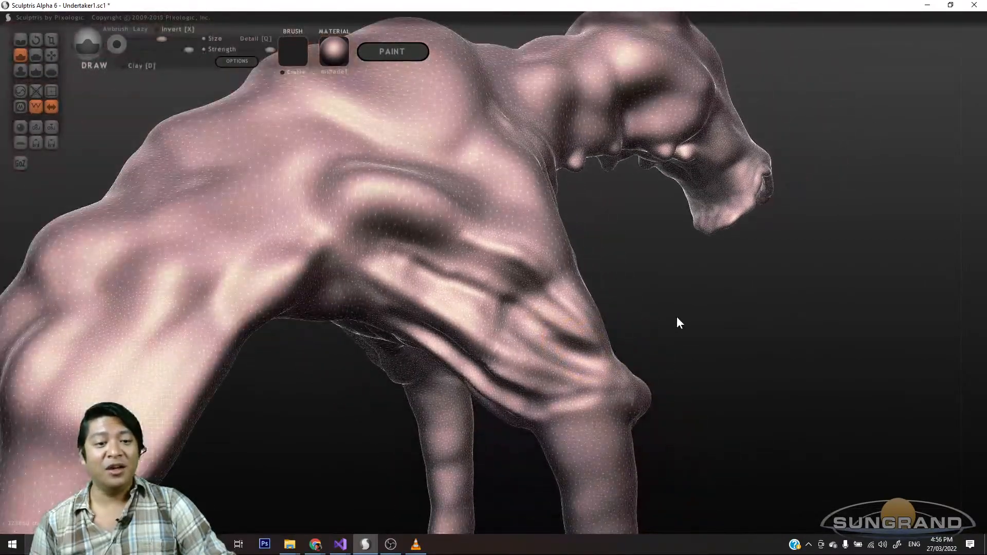
- Examine the back, shoulders and hind leg muscles from the side and rear
drag(677, 316, 705, 326)
scroll(404, 430, up, 5)
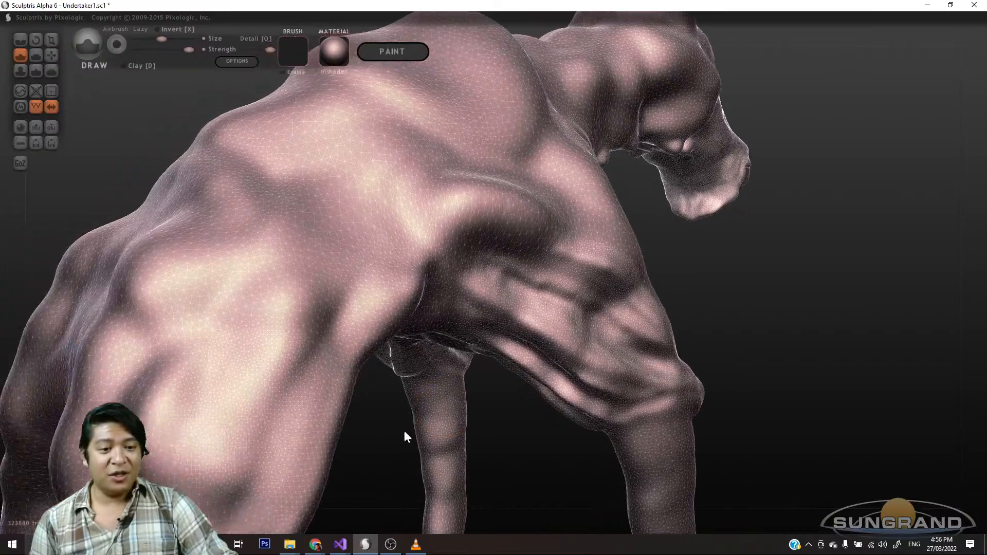
drag(589, 366, 886, 395)
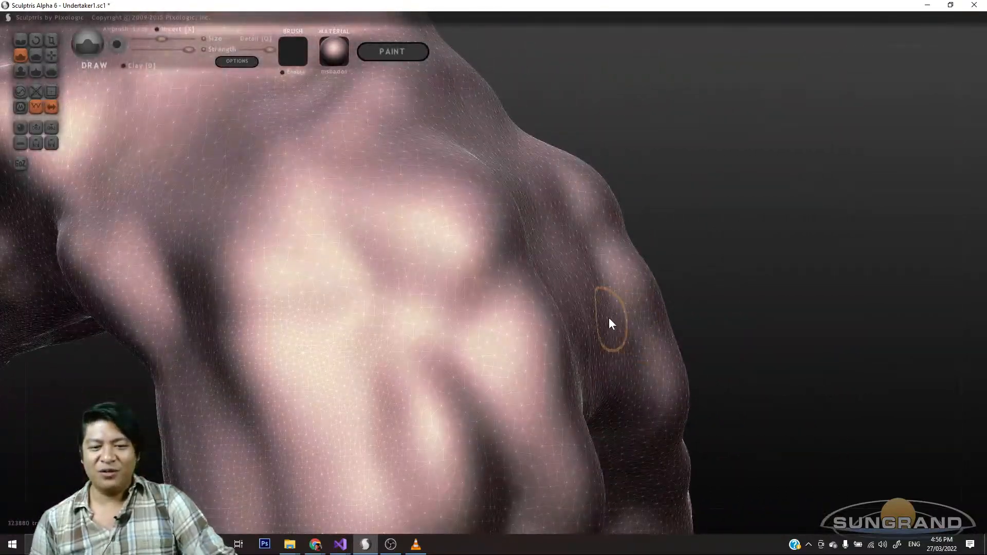
scroll(610, 318, down, 2)
scroll(610, 319, down, 2)
drag(627, 316, 733, 310)
scroll(655, 322, down, 1)
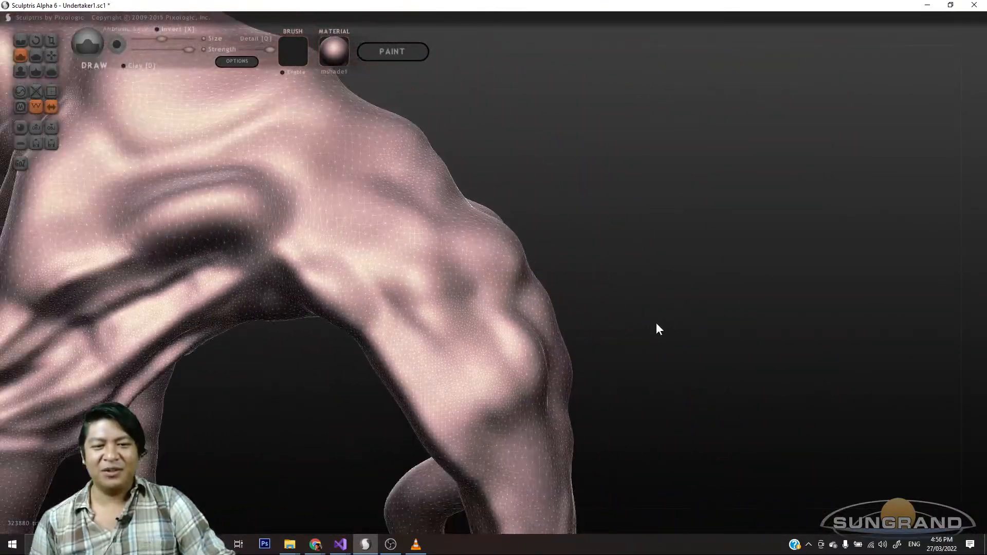
scroll(503, 409, down, 3)
scroll(616, 357, up, 2)
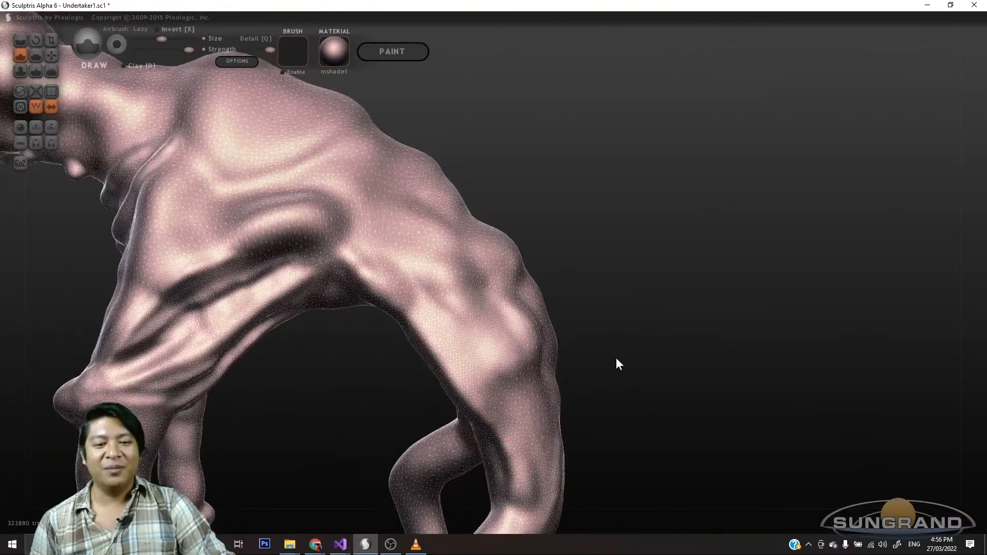
- Draw long muscle ridges on the inner upper hind leg, up along its edge with the belly
mouse_move(628, 305)
mouse_down()
mouse_move(646, 345)
mouse_move(628, 331)
mouse_move(570, 352)
mouse_move(604, 363)
mouse_up()
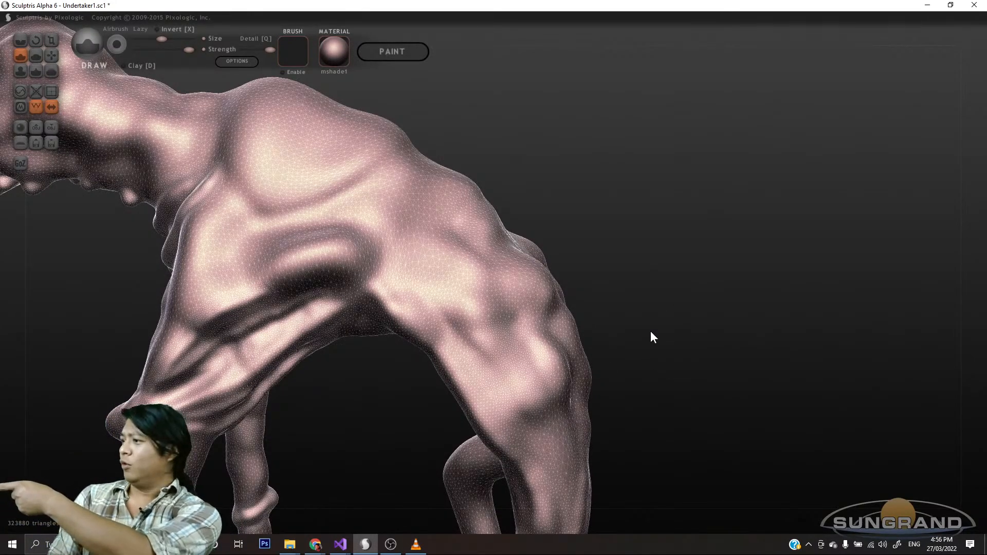
mouse_move(650, 310)
mouse_down()
mouse_move(643, 344)
mouse_move(656, 324)
mouse_move(713, 299)
mouse_up()
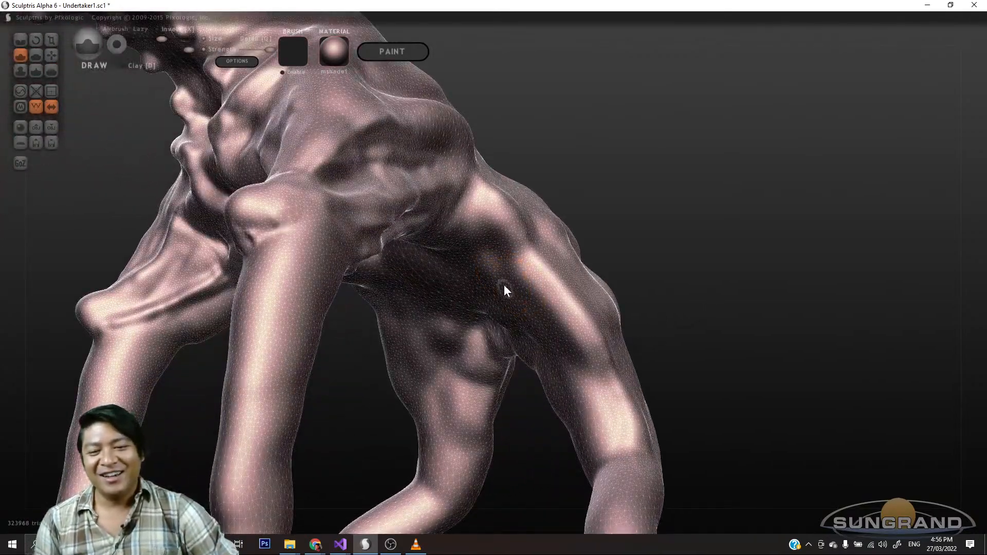
mouse_move(504, 284)
mouse_down()
mouse_move(491, 254)
mouse_move(473, 250)
mouse_move(446, 217)
mouse_move(510, 270)
mouse_move(519, 314)
mouse_move(570, 396)
mouse_move(553, 355)
mouse_move(605, 419)
mouse_move(445, 225)
mouse_up()
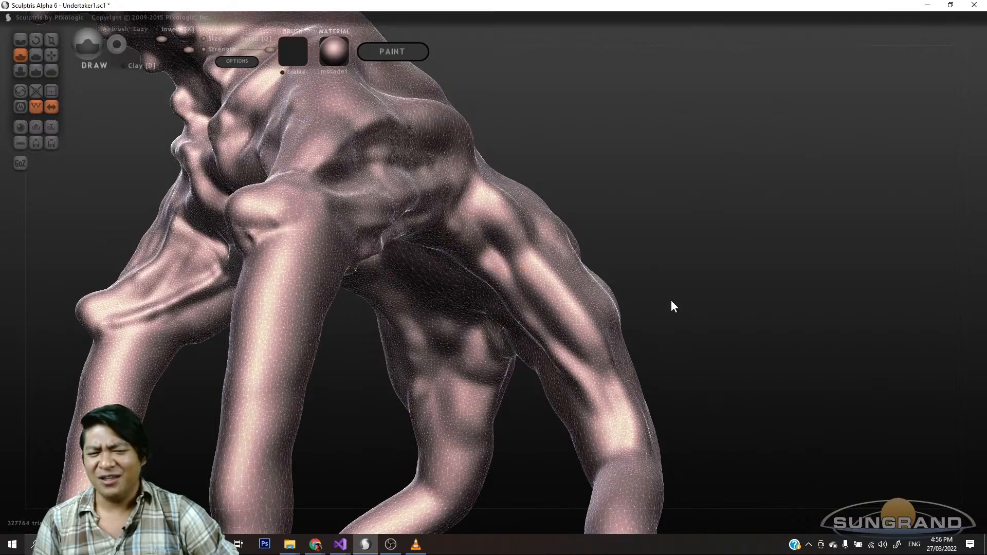
- Build up muscle forms over the buttocks and the back of the upper hind legs with Draw strokes
drag(671, 306, 440, 294)
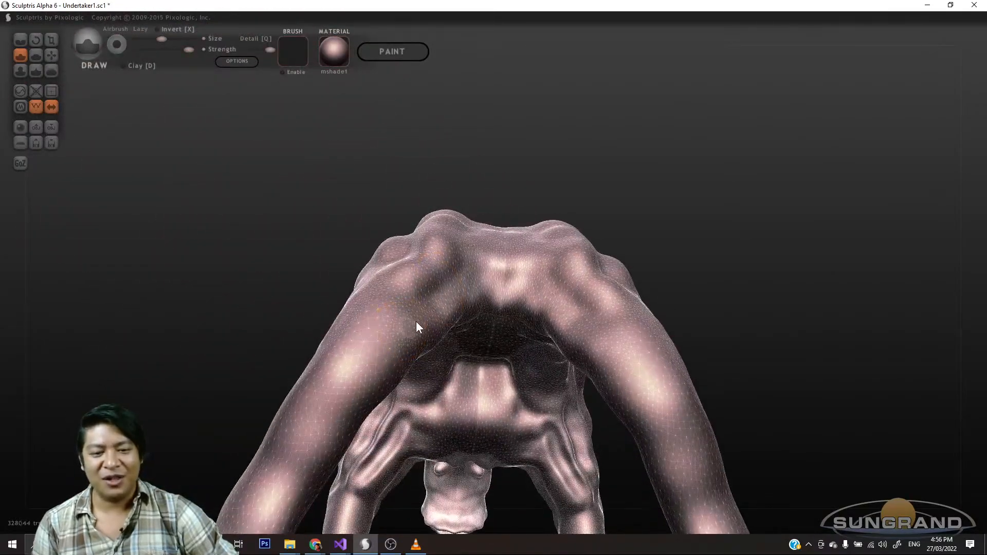
drag(416, 326, 502, 269)
drag(702, 238, 547, 337)
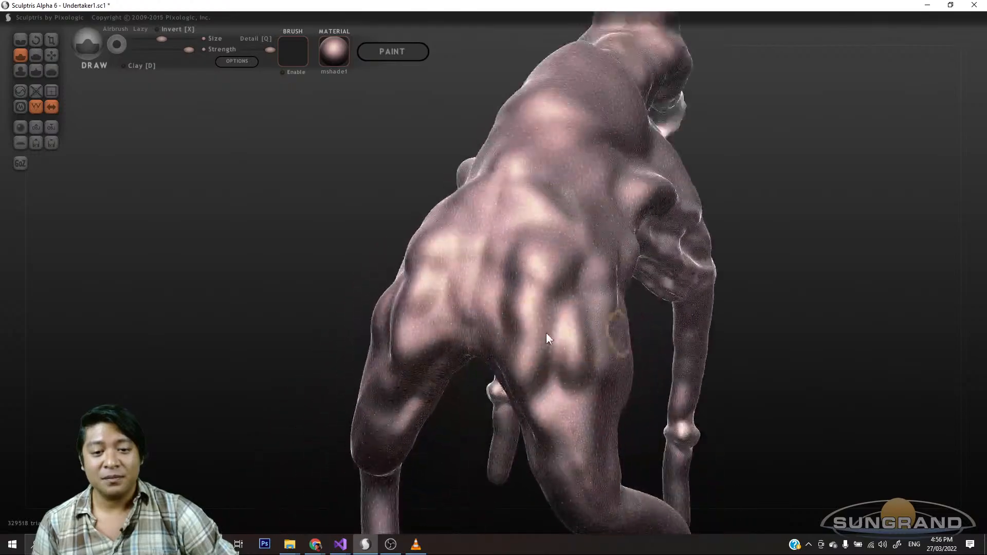
drag(454, 311, 462, 309)
drag(680, 260, 800, 277)
- Raise a row of vertebra bumps on the centre line from the tail base up the lower back
click(498, 289)
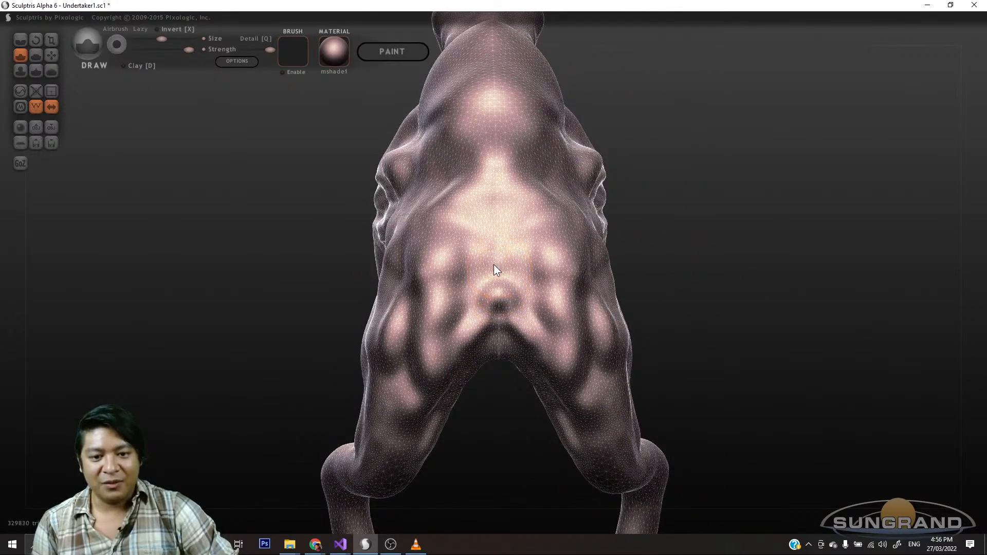
drag(501, 304, 496, 317)
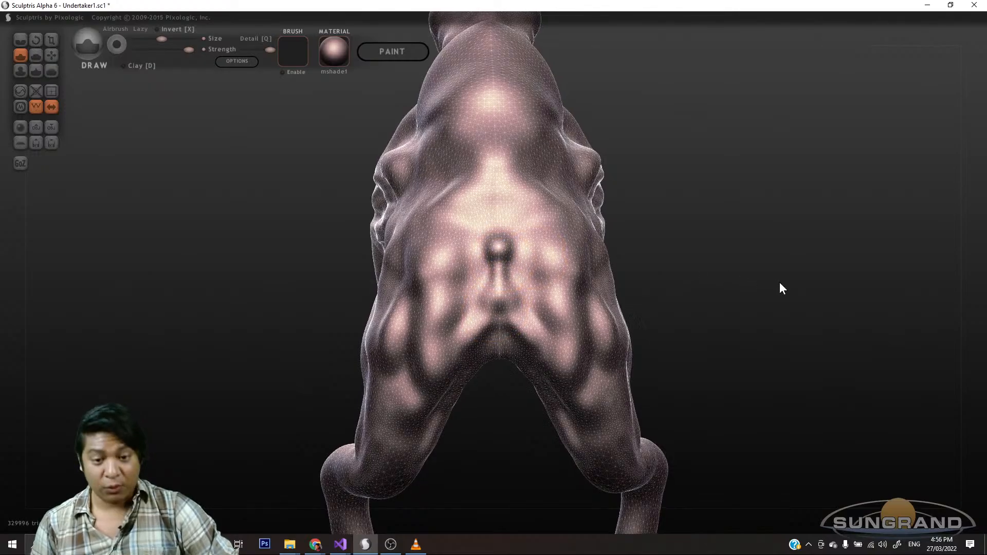
mouse_move(780, 286)
mouse_down()
mouse_move(668, 288)
mouse_move(499, 220)
mouse_move(492, 205)
mouse_up()
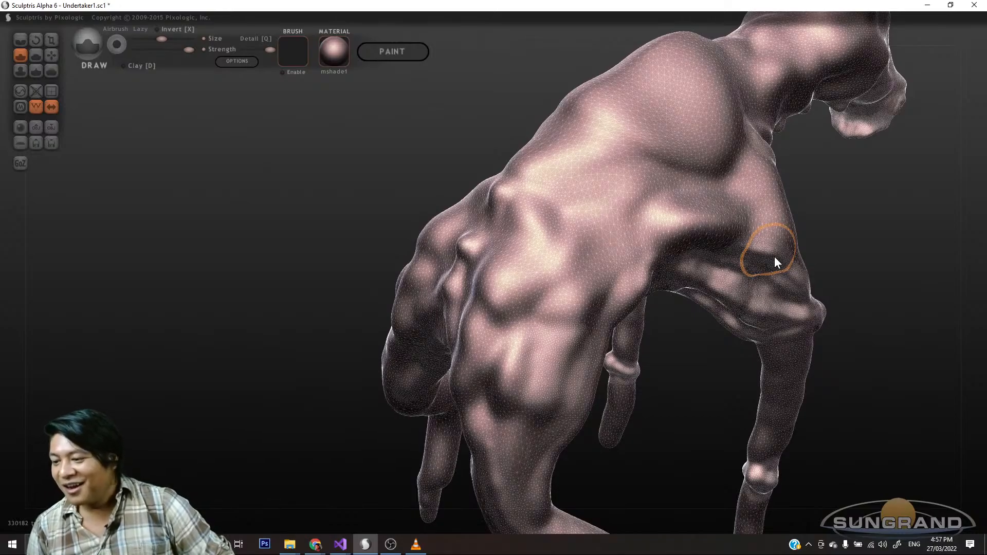
- Extend the spine ridge from the lower back to the middle of the back, ending with a separate round bump
mouse_move(864, 225)
mouse_down()
mouse_move(799, 291)
mouse_move(826, 279)
mouse_move(887, 280)
mouse_move(503, 291)
mouse_up()
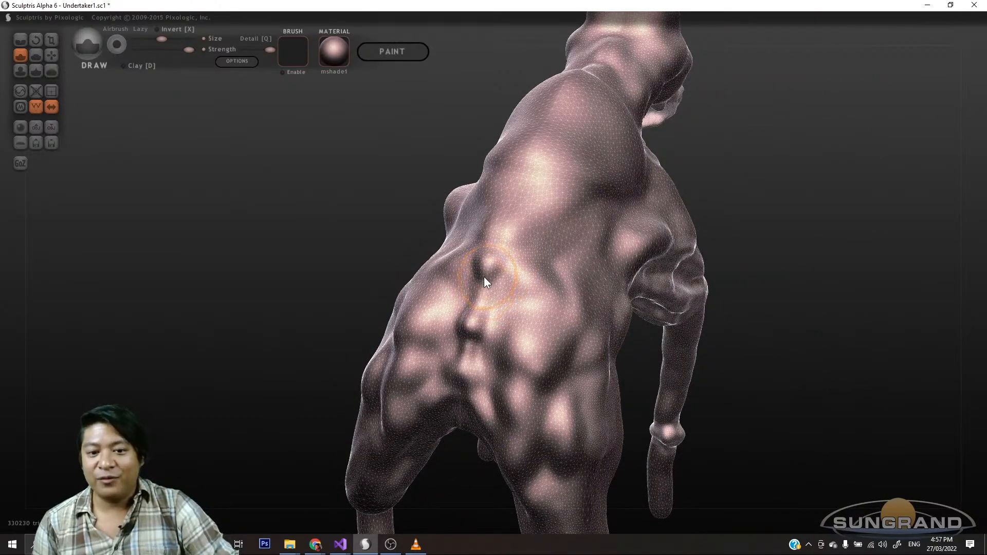
drag(483, 276, 489, 251)
scroll(502, 249, up, 3)
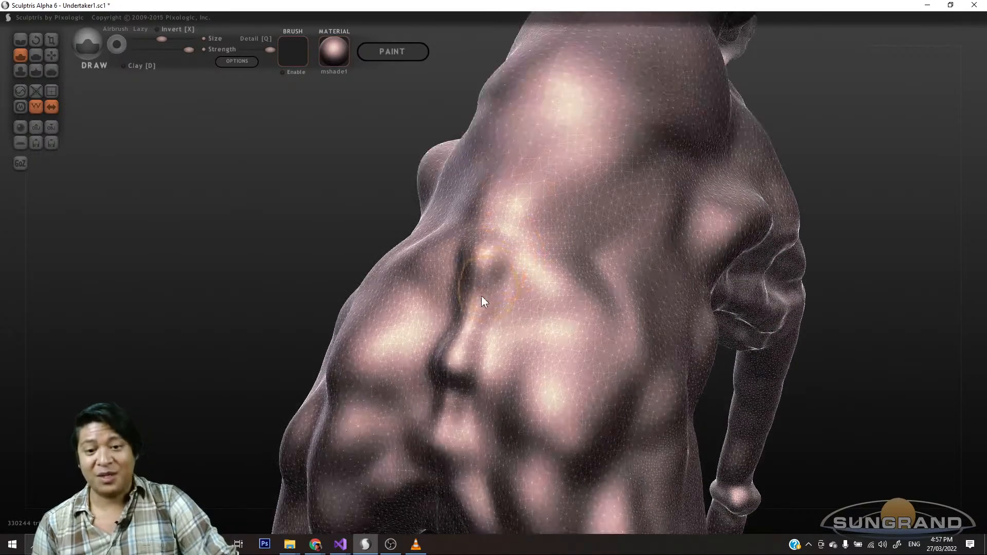
scroll(468, 330, down, 3)
drag(467, 330, 505, 196)
scroll(517, 173, up, 2)
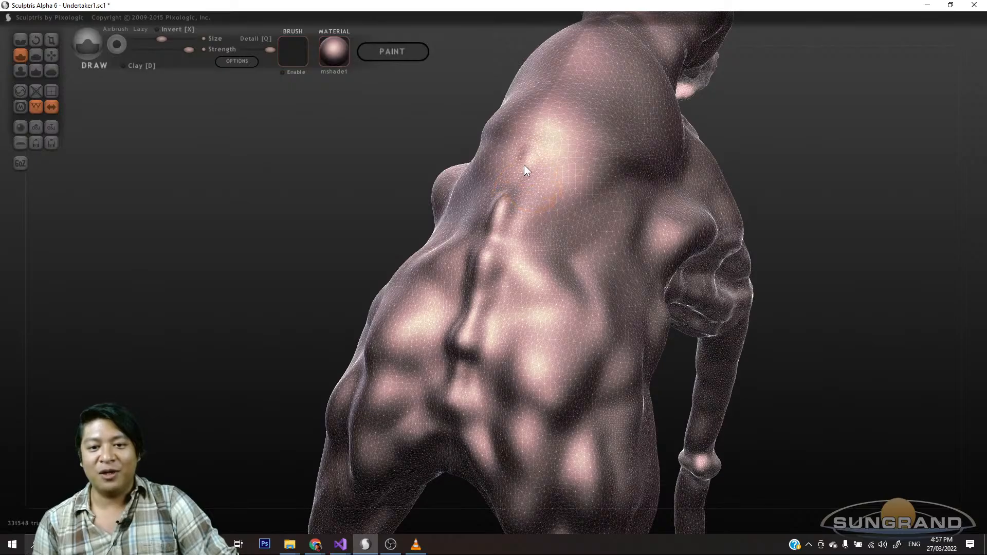
scroll(515, 170, down, 1)
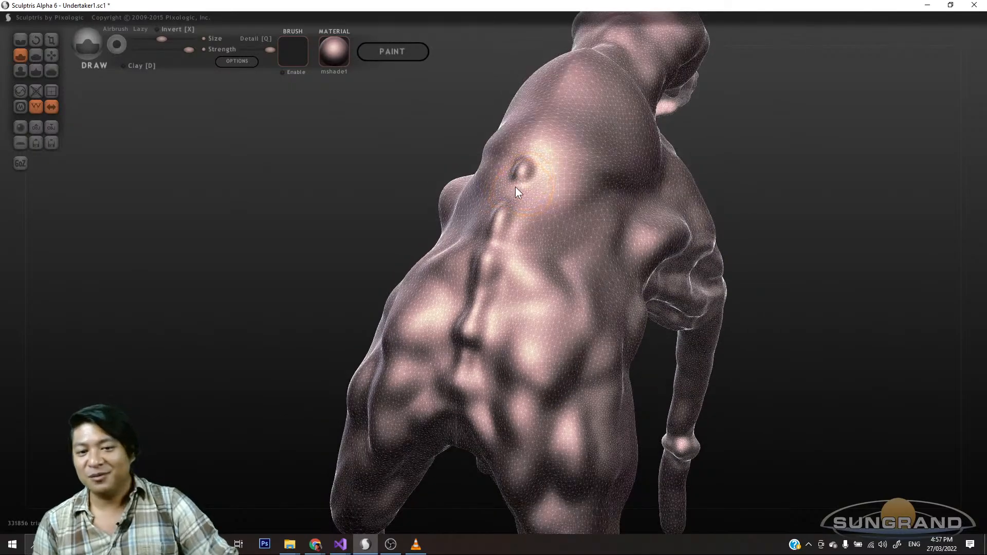
- Join the round bump to the spine ridge and continue the ridge onto the rear of the shoulder hump
drag(751, 221, 512, 302)
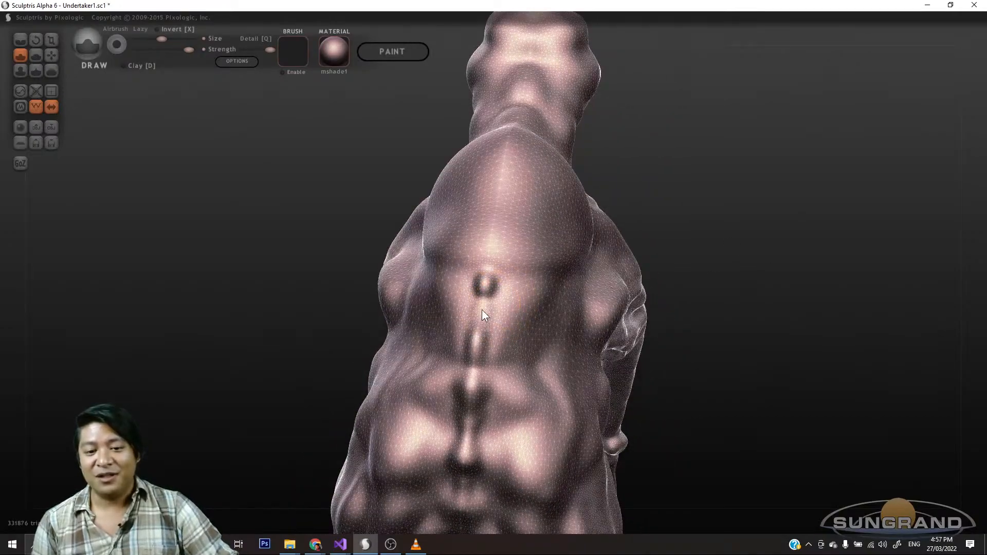
click(490, 244)
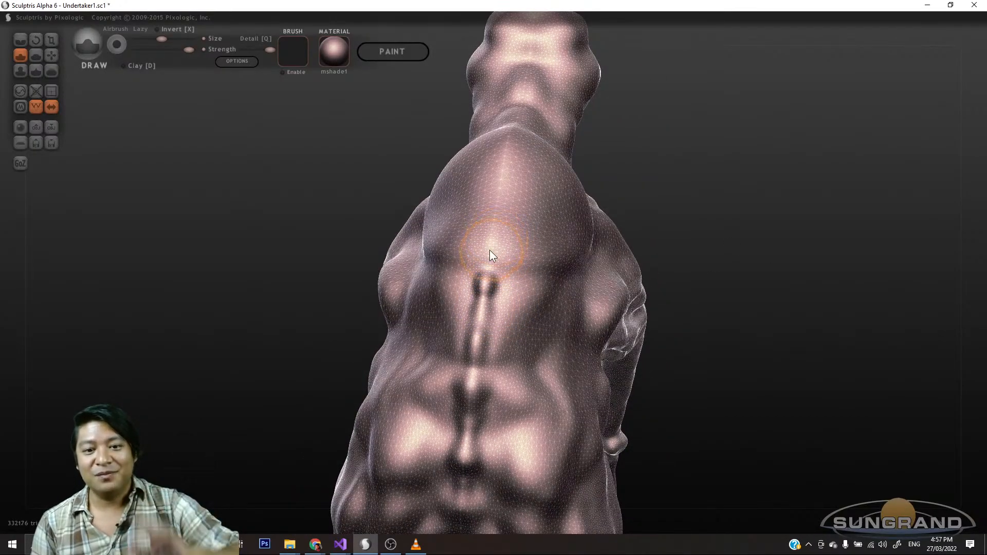
mouse_move(693, 231)
mouse_down()
mouse_move(679, 242)
mouse_move(668, 232)
mouse_up()
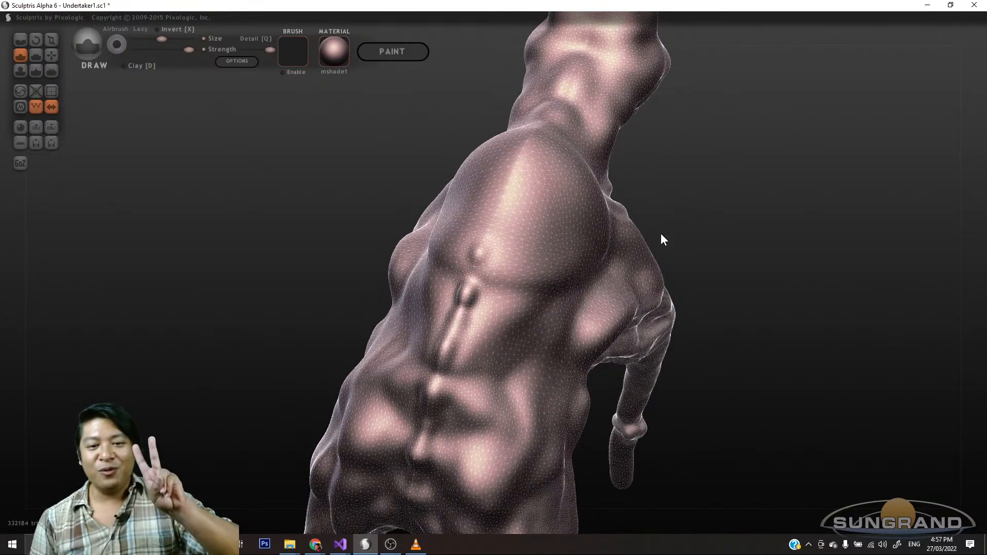
mouse_move(470, 270)
mouse_down()
mouse_move(460, 317)
mouse_move(473, 254)
mouse_up()
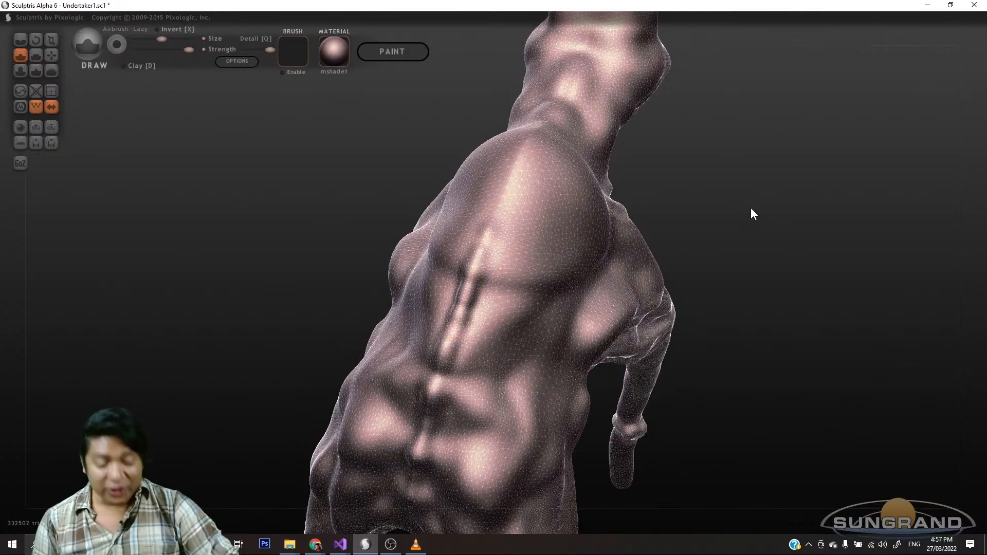
drag(751, 214, 745, 244)
drag(518, 266, 483, 264)
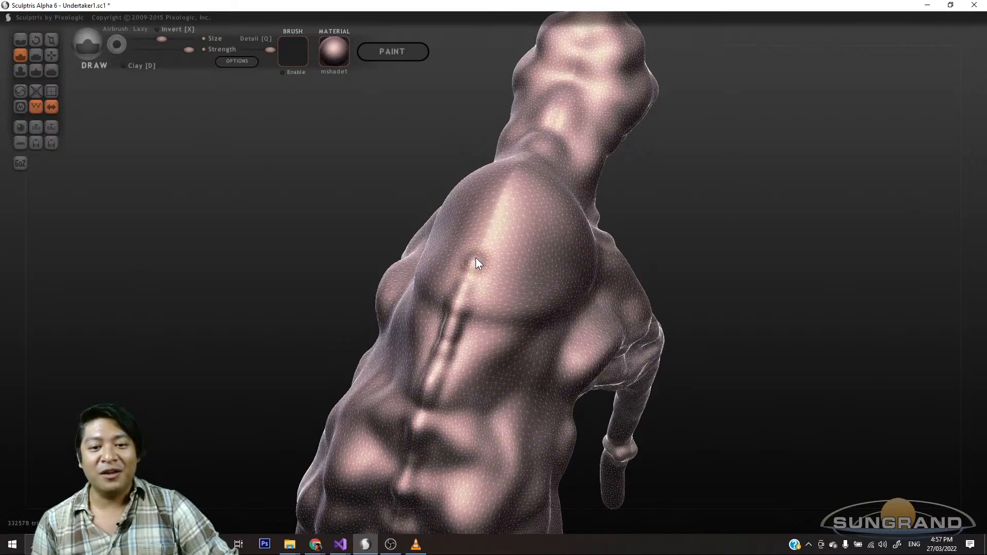
- Add and build up a series of rounded vertebra bumps along the centre line of the shoulder hump
drag(619, 248, 649, 265)
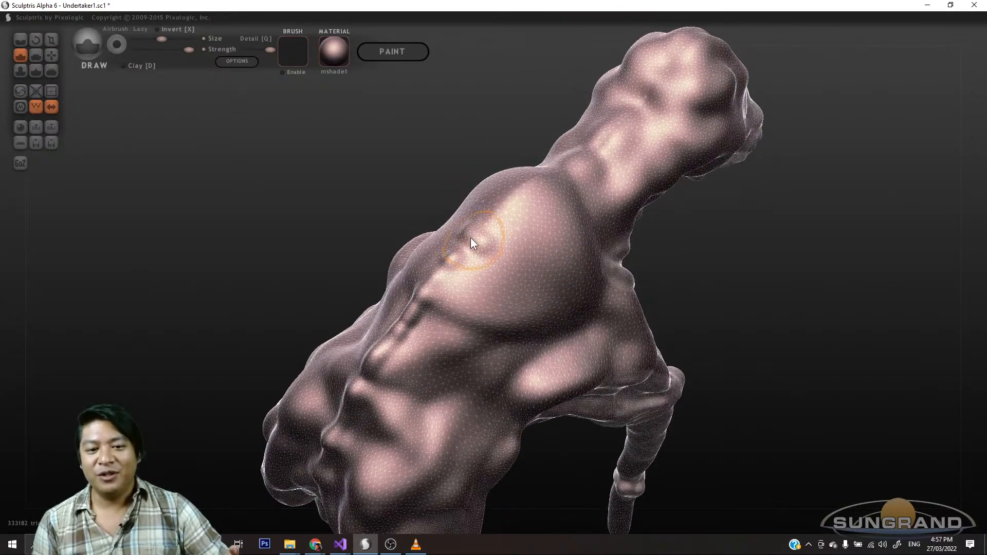
drag(471, 239, 452, 256)
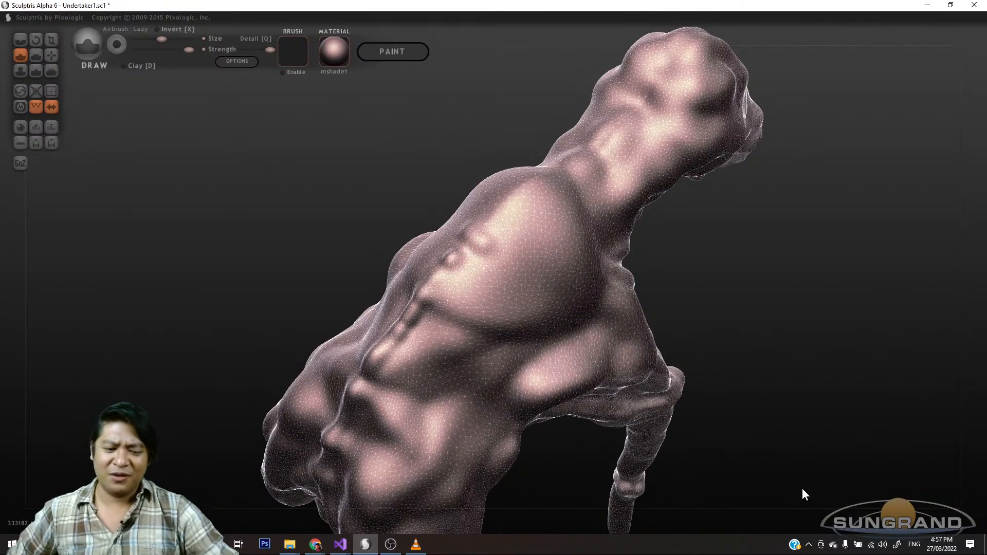
click(390, 544)
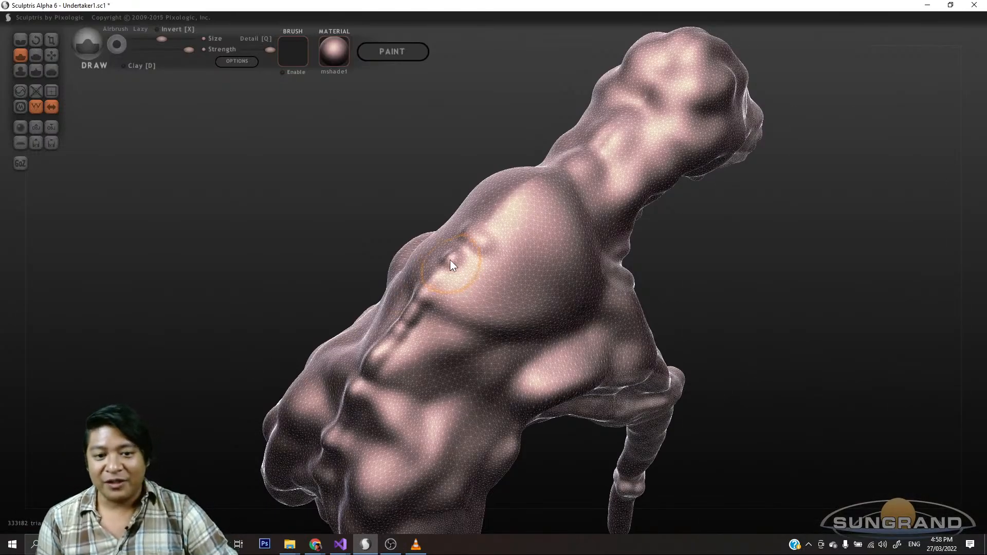
mouse_move(427, 298)
mouse_down()
mouse_move(393, 350)
mouse_move(430, 273)
mouse_up()
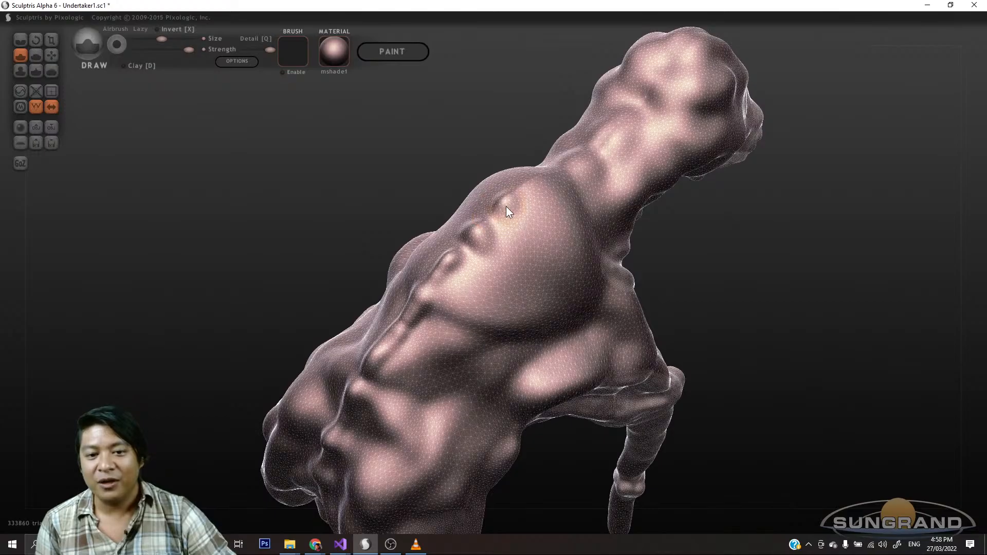
- Continue the vertebra bumps over the front of the shoulder hump and draw a narrow ridge up the neck to the head
drag(684, 255, 663, 293)
drag(542, 204, 625, 145)
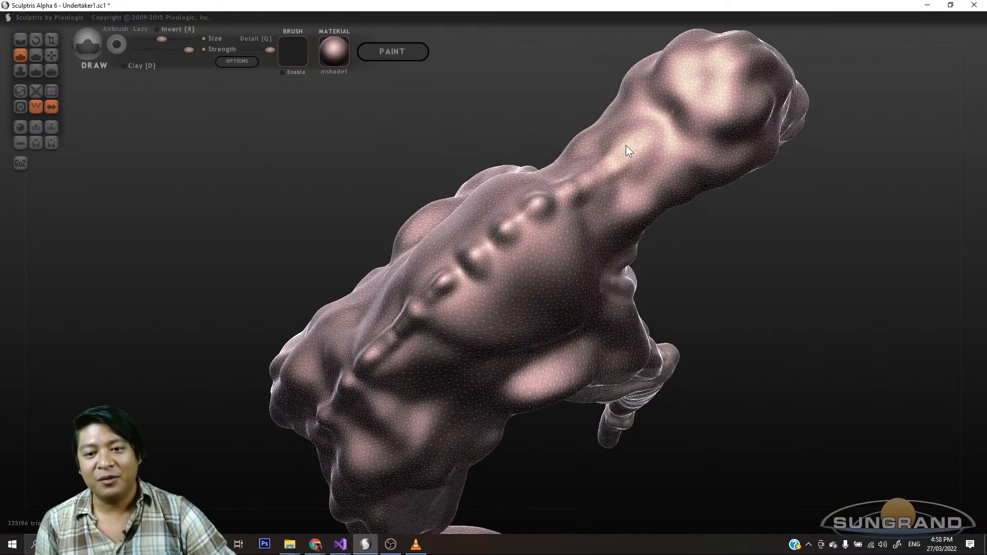
mouse_move(670, 112)
mouse_down()
mouse_move(655, 123)
mouse_move(672, 105)
mouse_up()
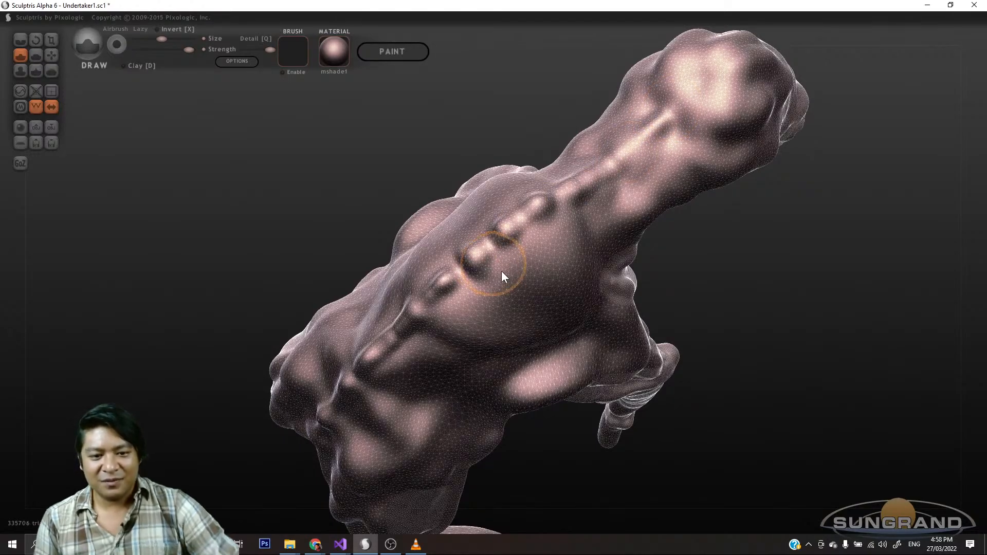
- Broaden the upper vertebra bumps sideways over the shoulder hump with short Draw strokes
mouse_move(739, 273)
mouse_down()
mouse_move(516, 232)
mouse_move(512, 242)
mouse_move(710, 233)
mouse_move(742, 201)
mouse_move(679, 192)
mouse_up()
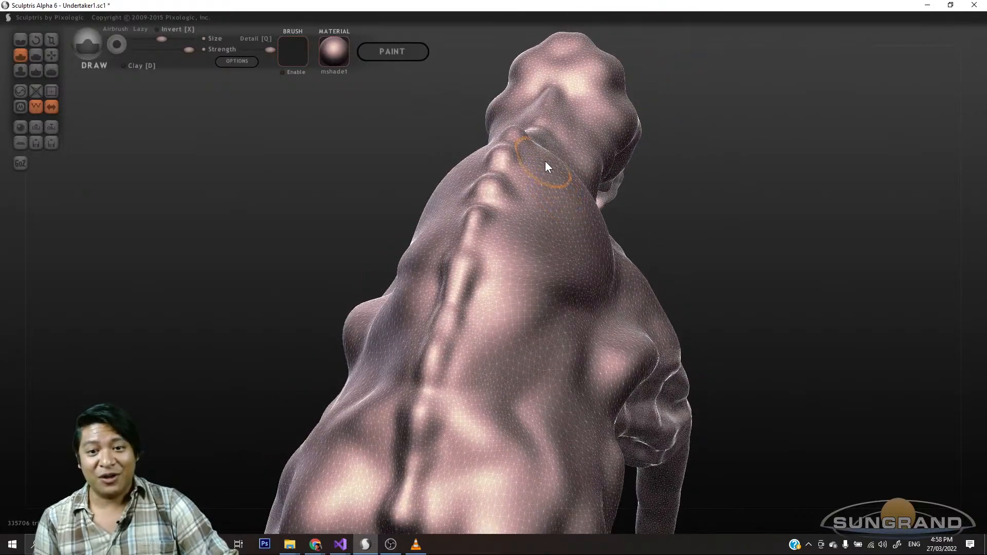
mouse_move(534, 175)
mouse_down()
mouse_move(542, 155)
mouse_move(501, 239)
mouse_up()
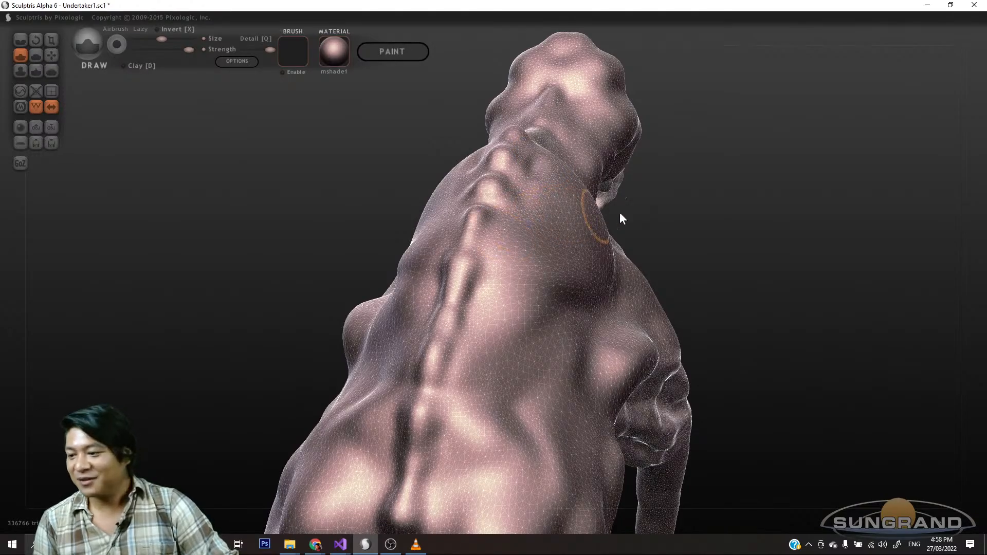
drag(834, 315, 640, 239)
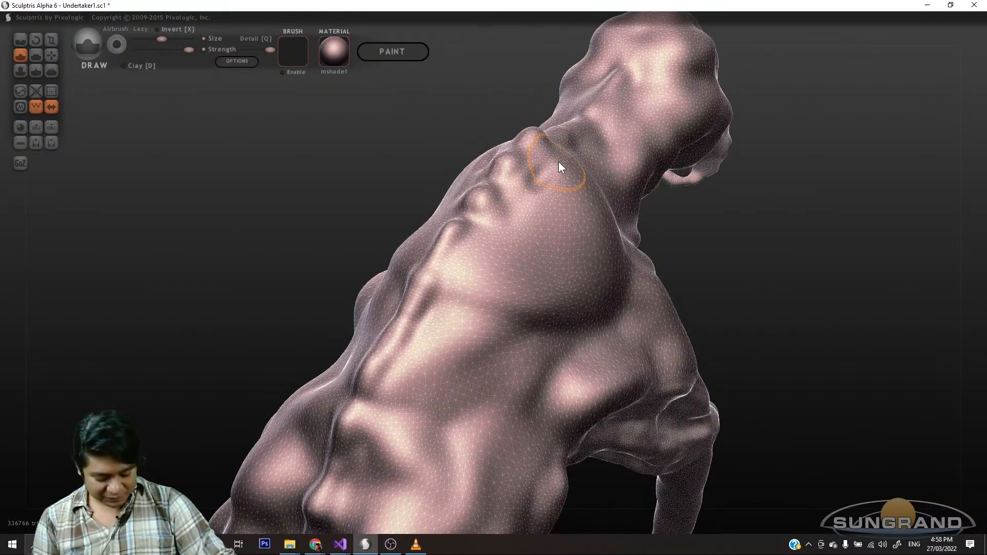
- Work on the small bump beside the upper spine on the shoulder hump and save the sculpture
key(ctrl)
key(ctrl)
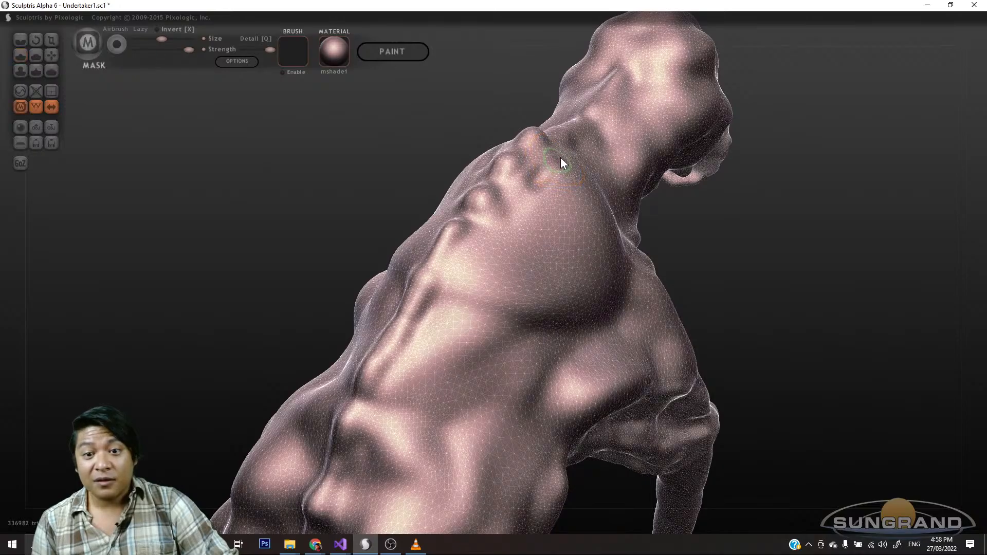
click(557, 166)
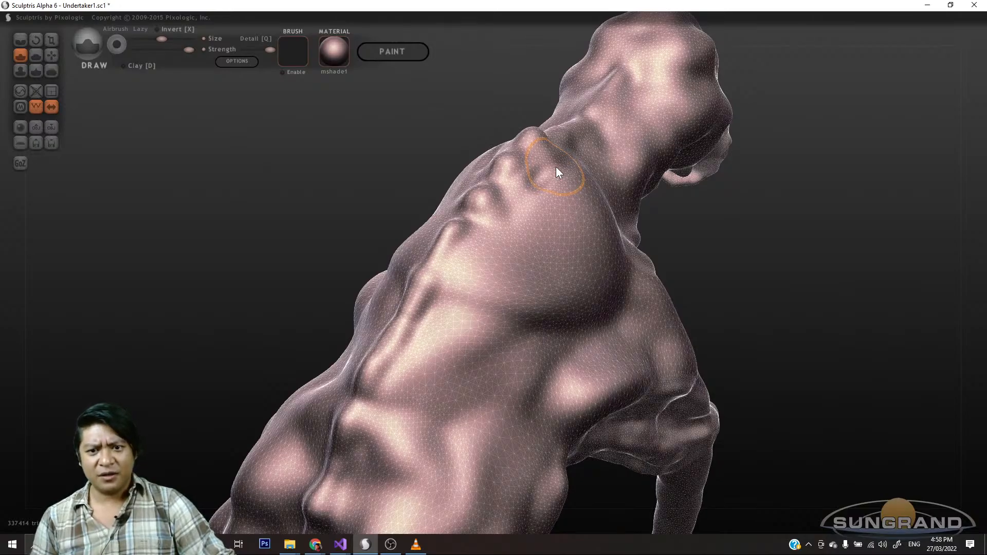
drag(734, 210, 662, 226)
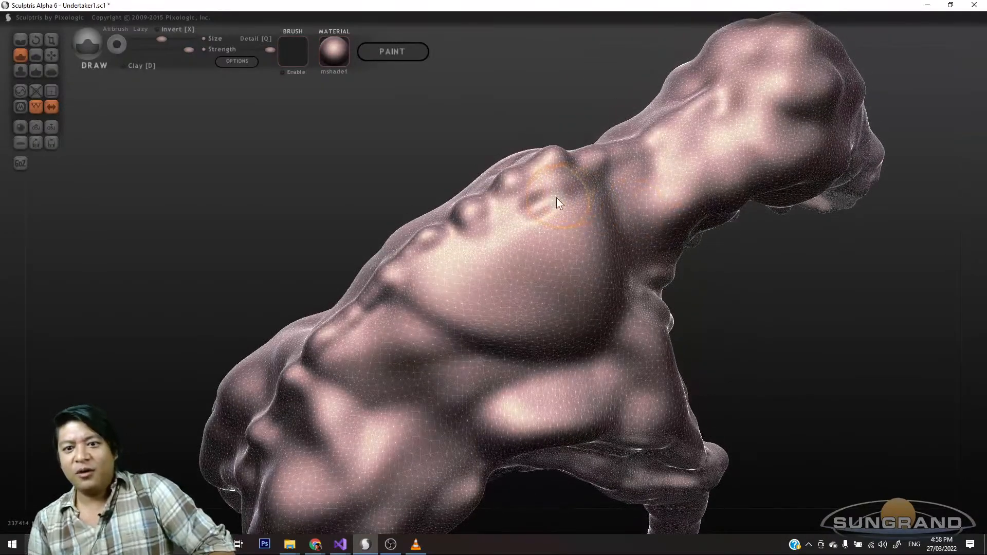
key(ctrl)
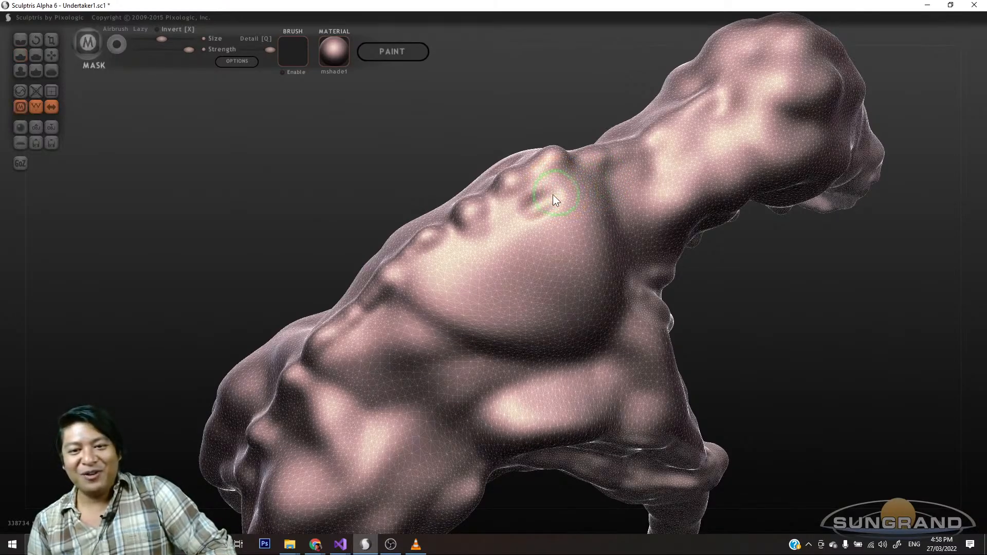
ctrl+drag(553, 195, 573, 178)
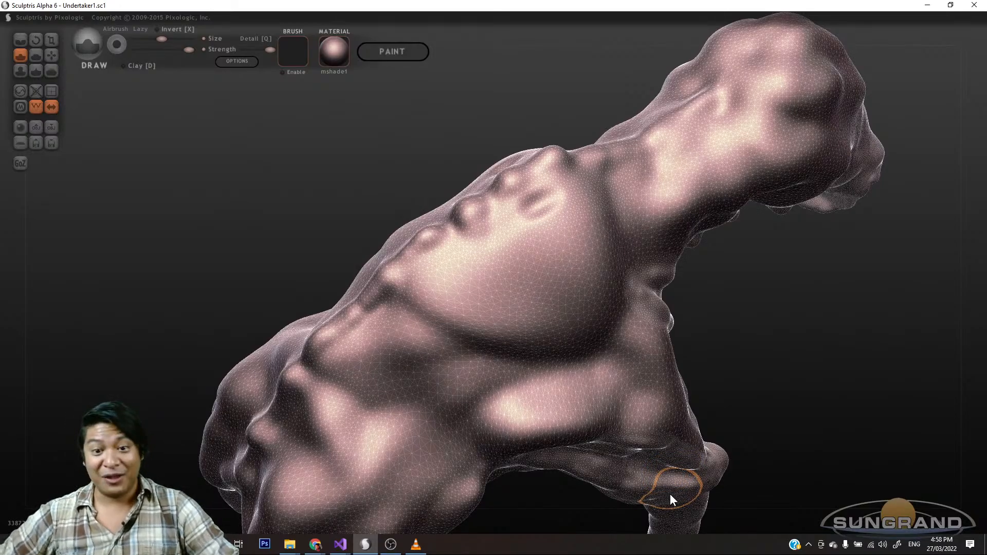
- Draw a vertical muscle ridge down the shoulder and a diagonal ridge along the crease below the shoulder blade
drag(727, 319, 795, 294)
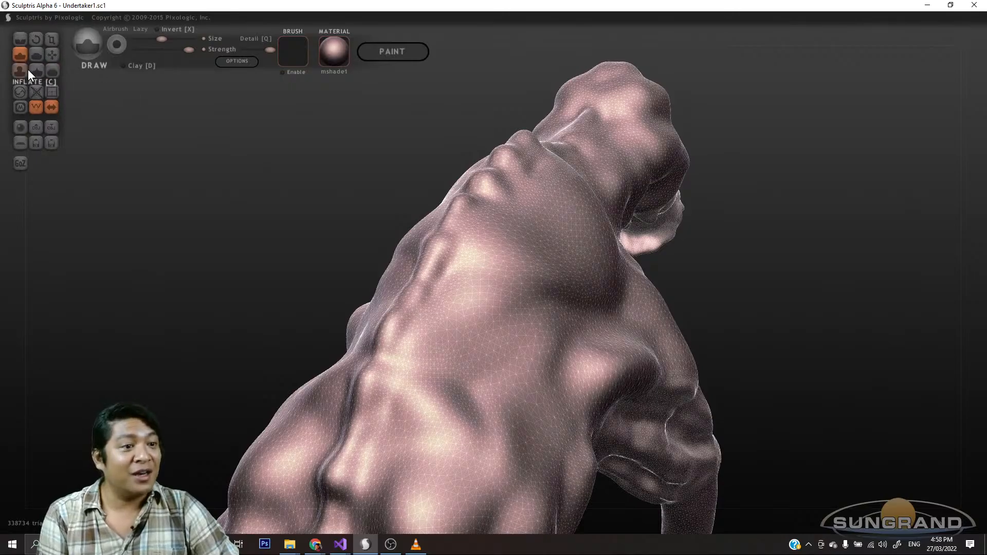
drag(345, 193, 168, 185)
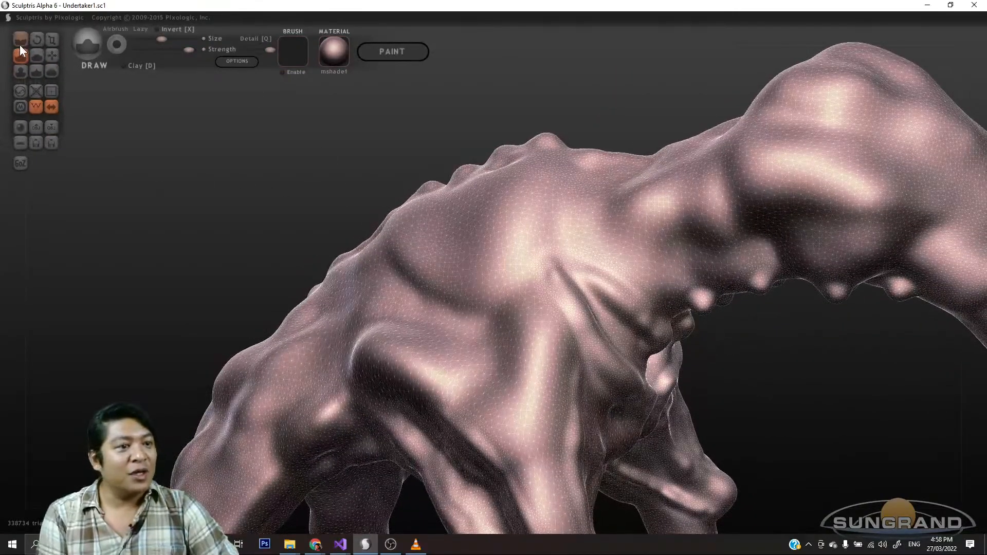
drag(535, 189, 519, 292)
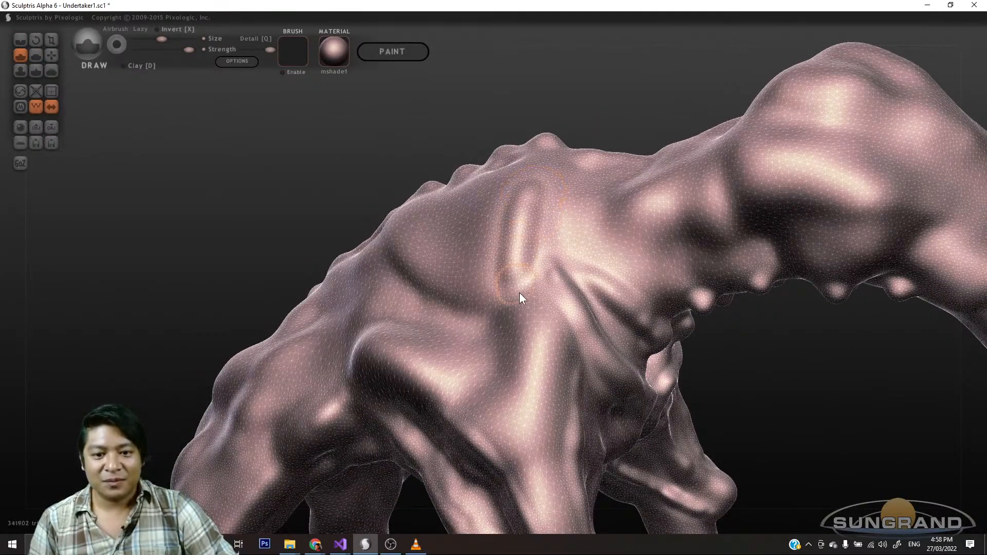
drag(771, 399, 813, 430)
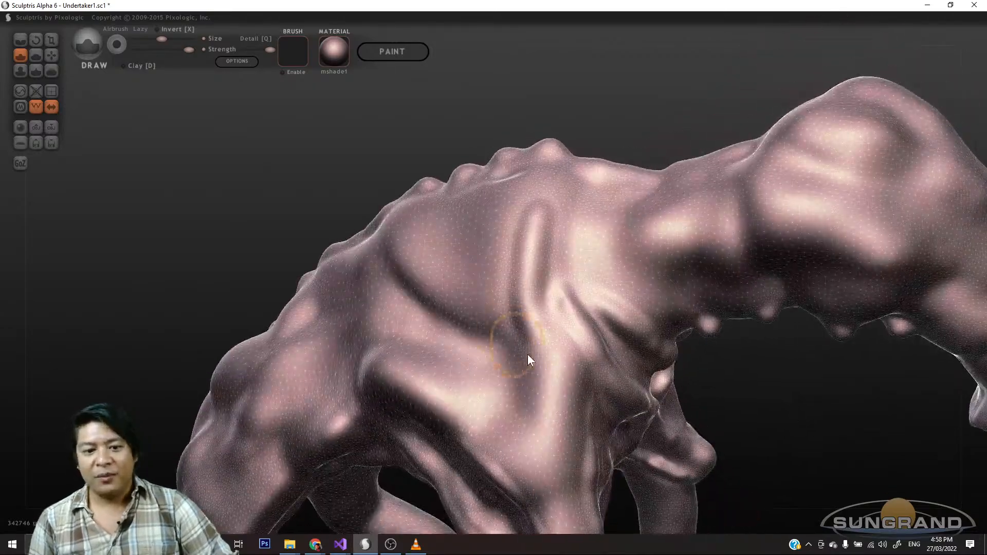
drag(517, 353, 391, 234)
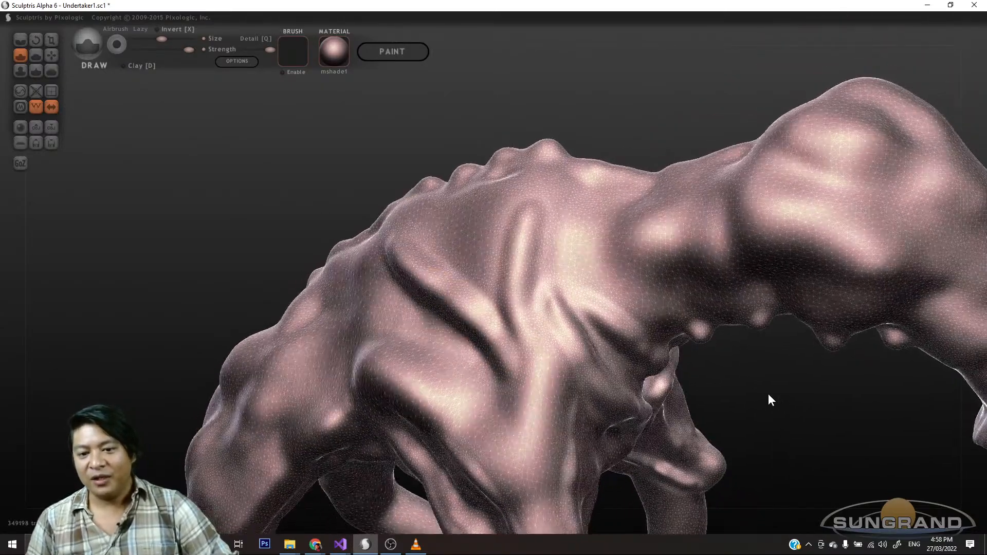
- Draw a thinner diagonal muscle strand across the shoulder blade, running from the front of the shoulder up toward the spine
mouse_move(768, 393)
mouse_down()
mouse_move(593, 363)
mouse_move(530, 398)
mouse_move(424, 247)
mouse_up()
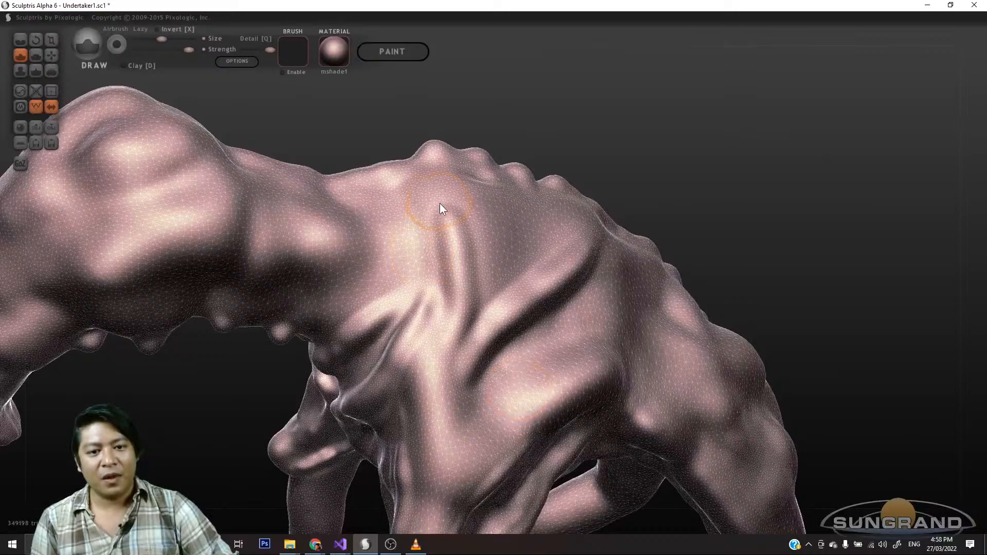
drag(755, 225, 566, 221)
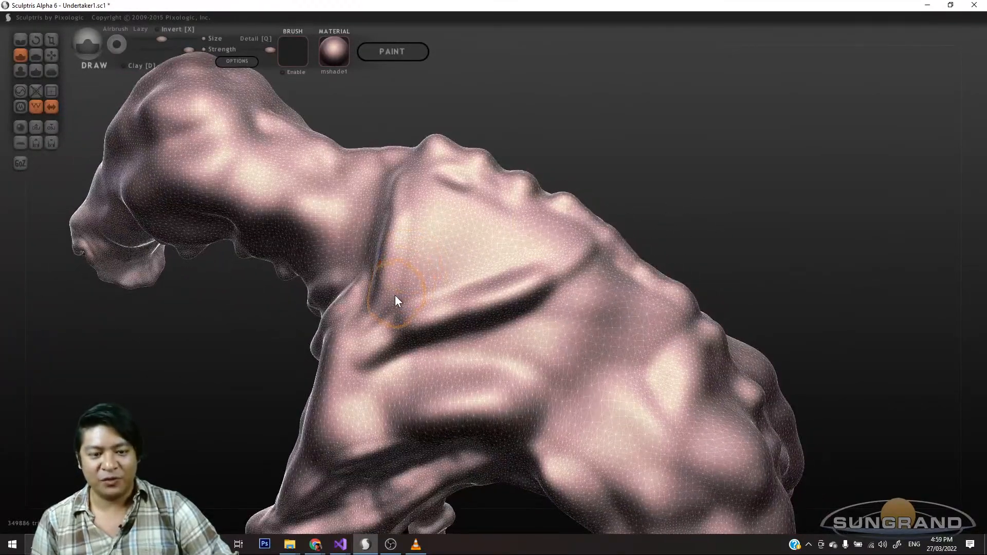
drag(387, 300, 478, 221)
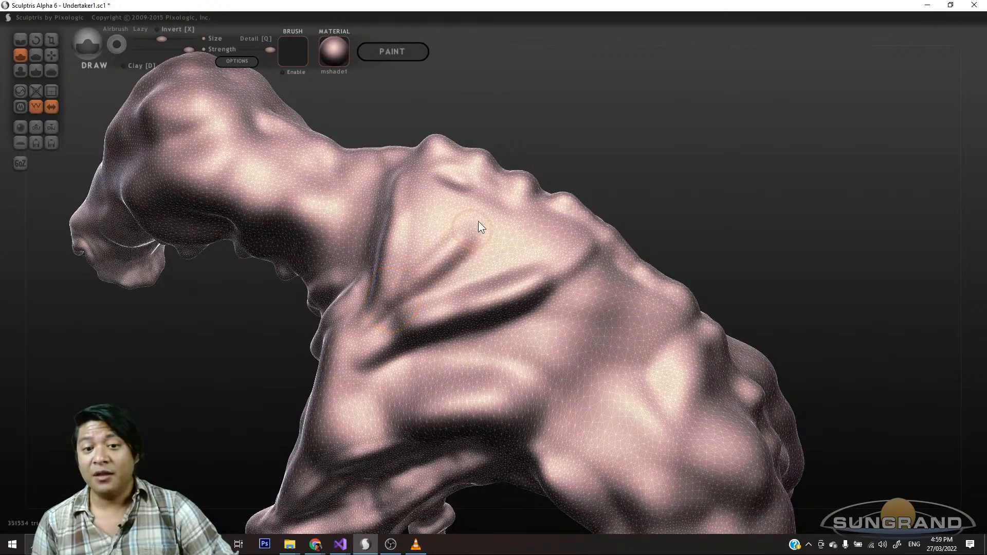
mouse_move(645, 218)
mouse_down()
mouse_move(770, 198)
mouse_move(764, 240)
mouse_up()
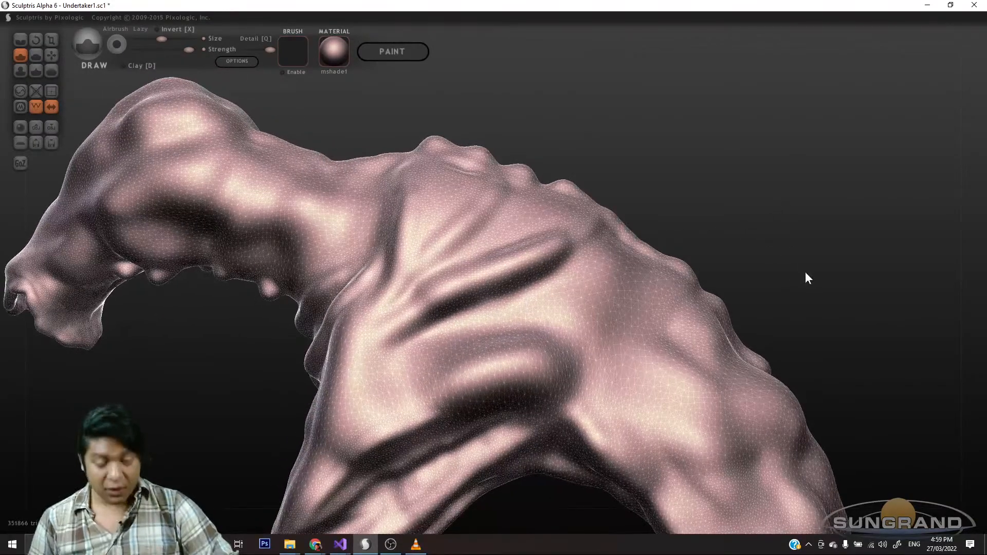
- Draw a long muscle ridge across the flank, from the lower shoulder muscle toward the spine
drag(805, 272, 613, 256)
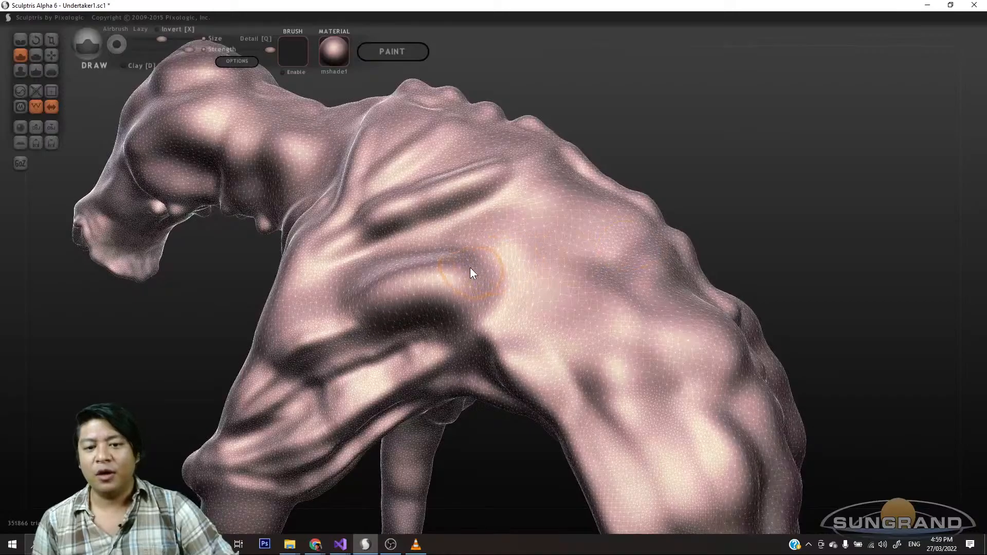
drag(539, 262, 571, 226)
drag(785, 207, 557, 232)
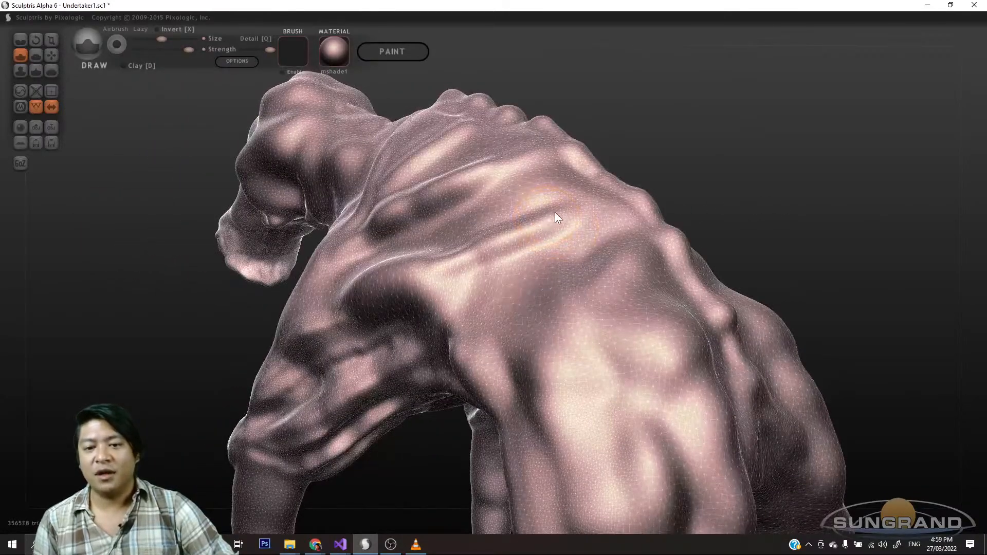
drag(767, 165, 759, 215)
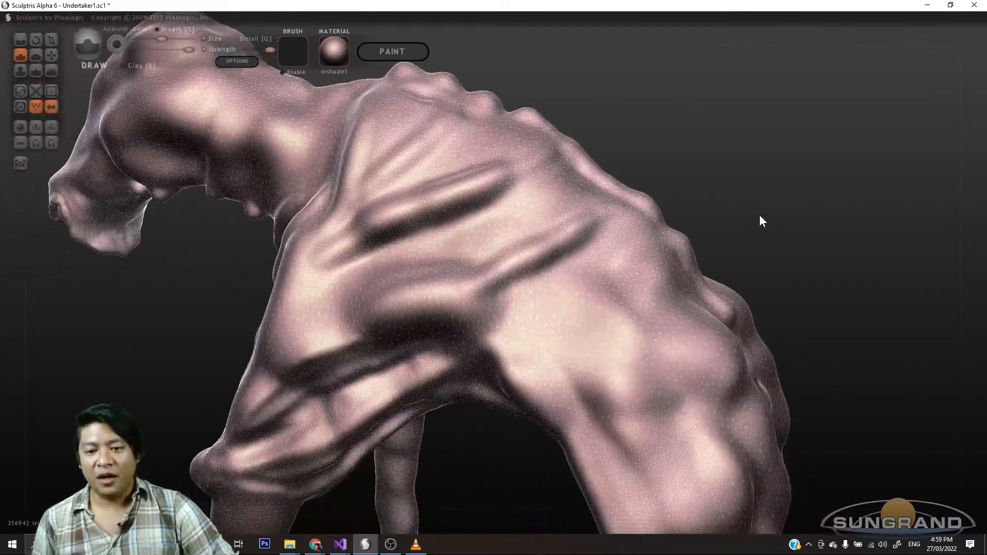
- Draw two converging muscle folds on the rear flank above the hind leg with the Draw brush
alt+drag(788, 266, 694, 218)
drag(527, 303, 487, 227)
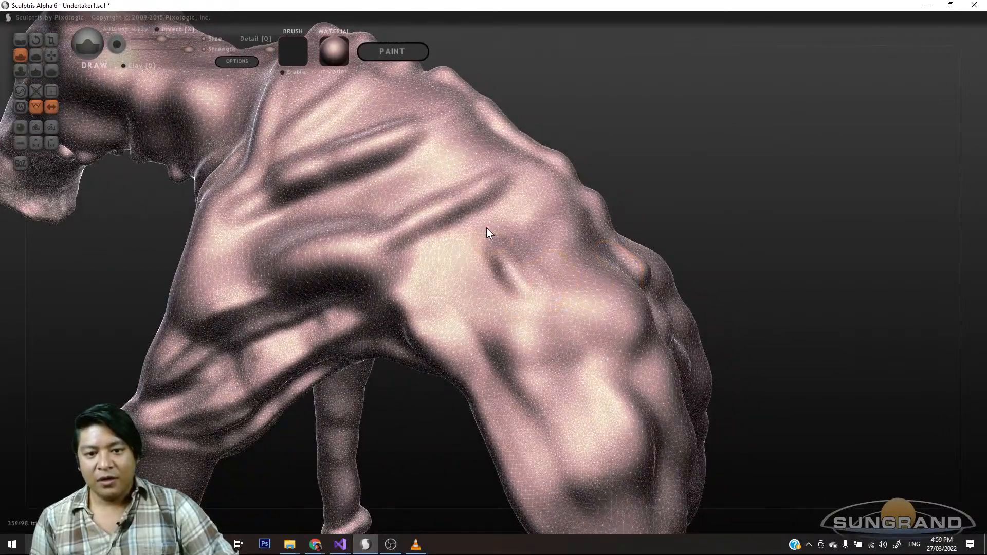
drag(745, 239, 642, 236)
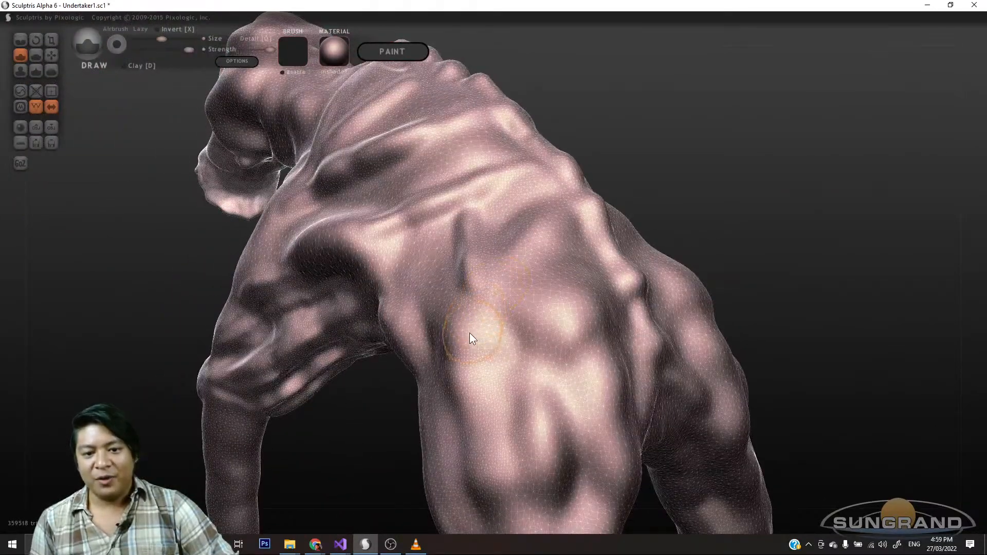
drag(471, 335, 535, 263)
drag(749, 221, 512, 211)
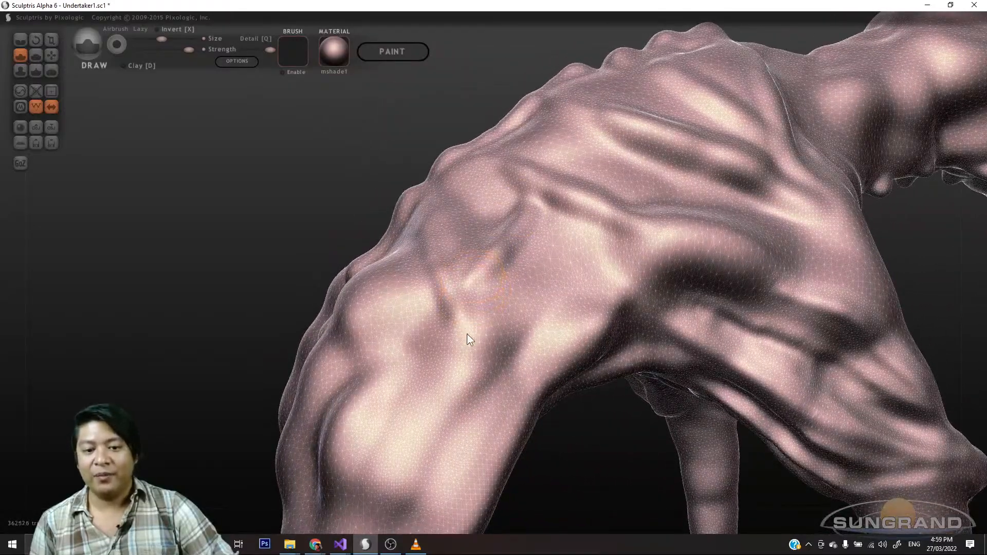
- Extend the flank folds from their meeting point down along the upper hind leg
drag(466, 334, 488, 381)
drag(576, 452, 506, 437)
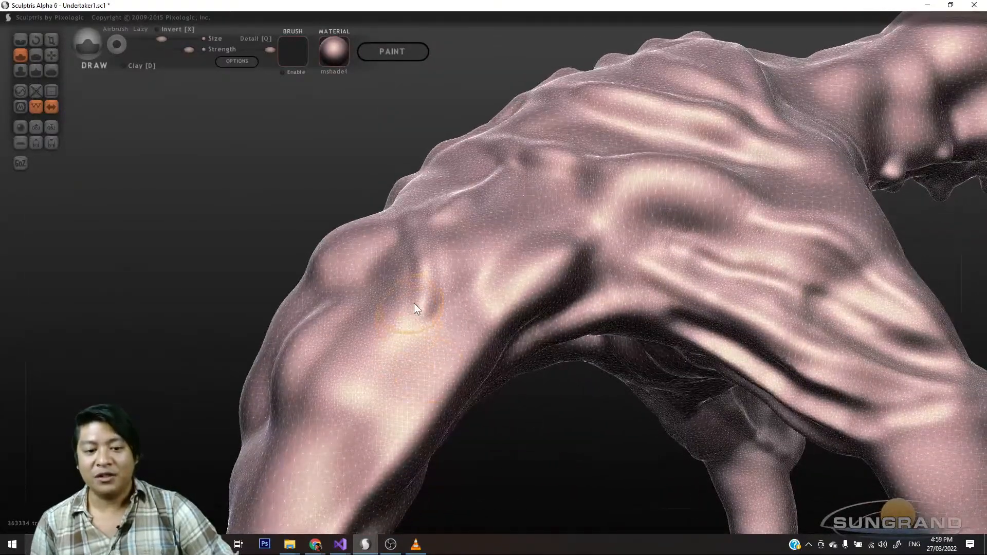
drag(415, 308, 368, 430)
mouse_move(516, 436)
mouse_down()
mouse_move(587, 465)
mouse_move(789, 455)
mouse_move(720, 306)
mouse_move(748, 316)
mouse_move(720, 288)
mouse_move(676, 286)
mouse_move(653, 300)
mouse_up()
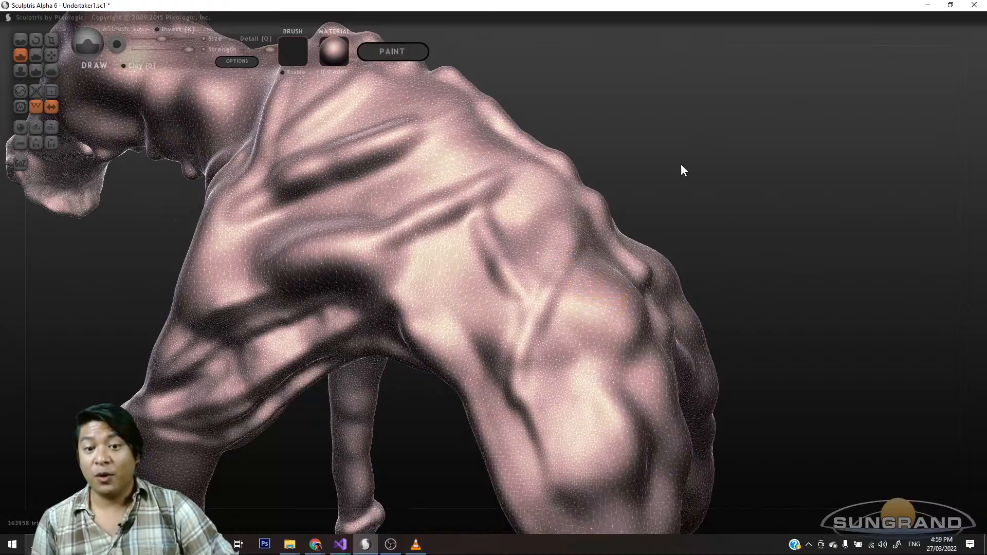
- Add Draw strokes to the lower shoulder muscle and extend the shoulder blade crease down toward the front leg
drag(682, 170, 740, 176)
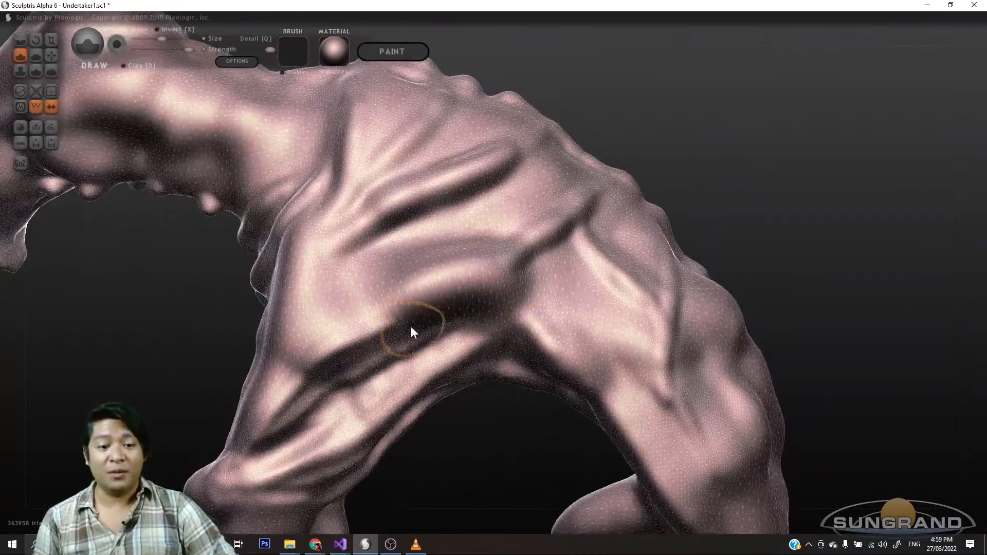
mouse_move(506, 443)
mouse_down()
mouse_move(519, 370)
mouse_move(497, 449)
mouse_up()
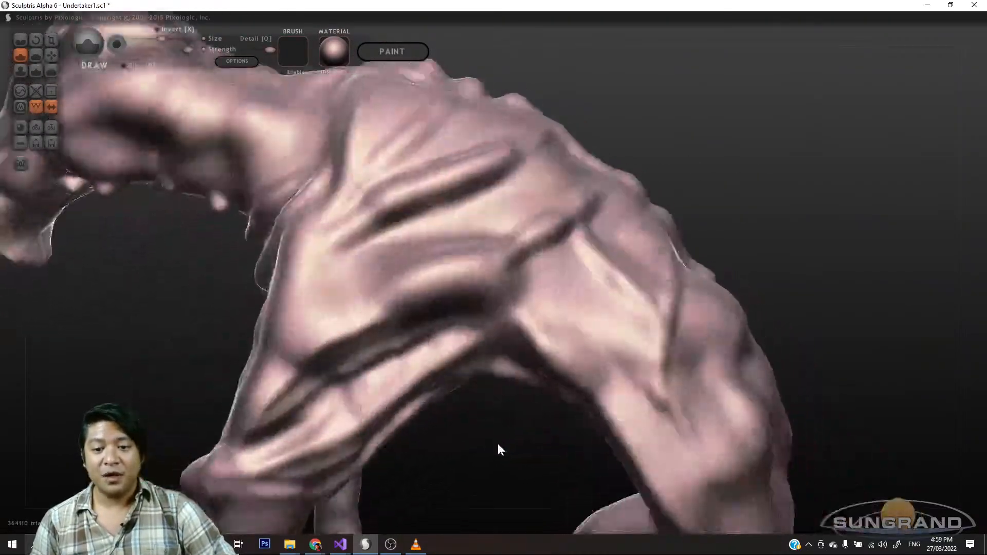
drag(712, 138, 685, 174)
mouse_move(361, 235)
mouse_down()
mouse_move(341, 240)
mouse_move(324, 273)
mouse_up()
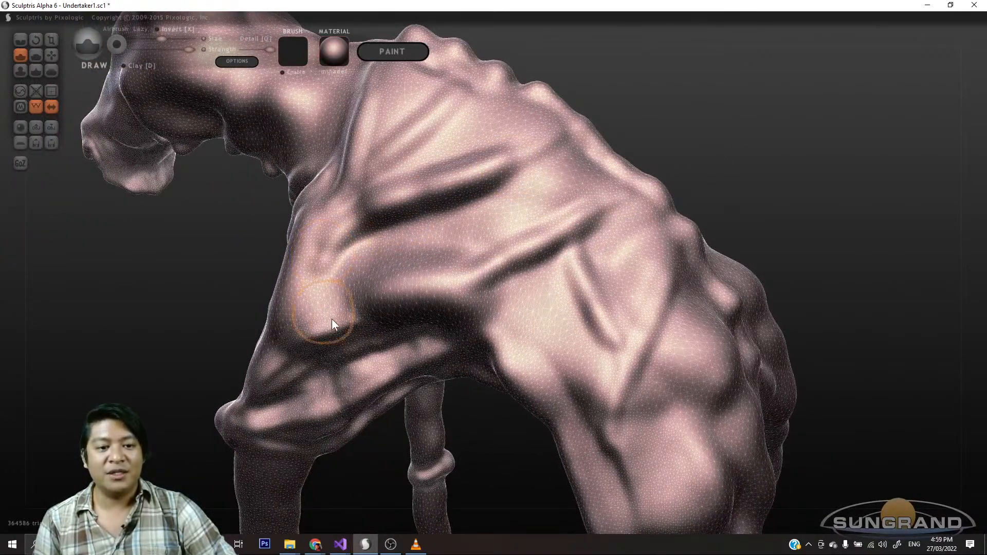
- Examine the muscle folds on the shoulder, flank and hind leg from several angles and distances
mouse_move(471, 449)
mouse_down()
mouse_move(662, 411)
mouse_move(570, 437)
mouse_up()
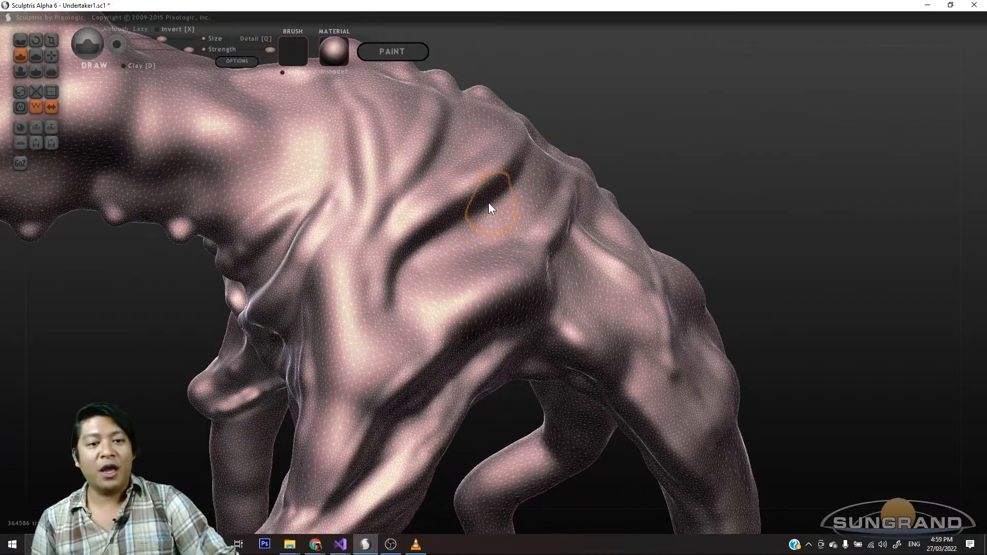
scroll(480, 212, up, 2)
scroll(484, 213, down, 2)
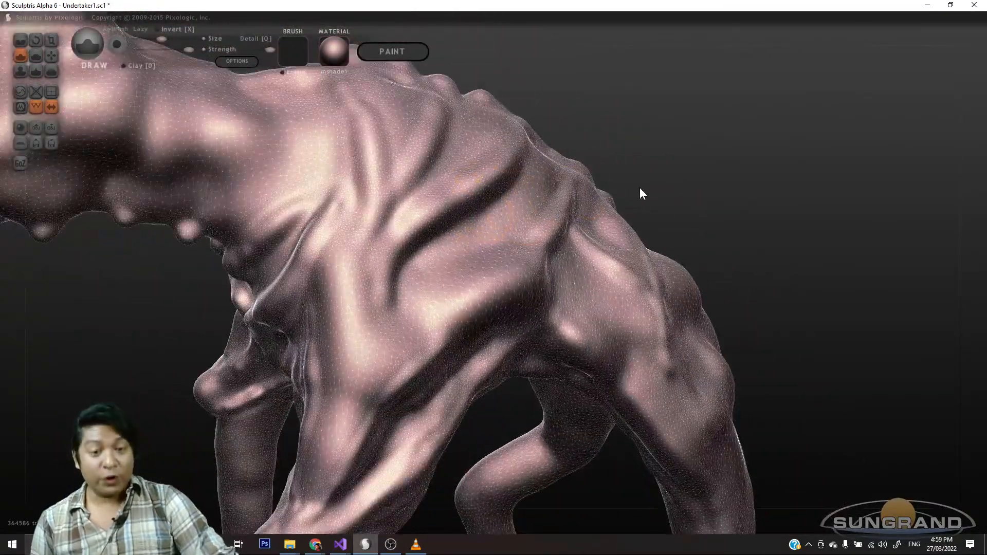
scroll(632, 193, down, 4)
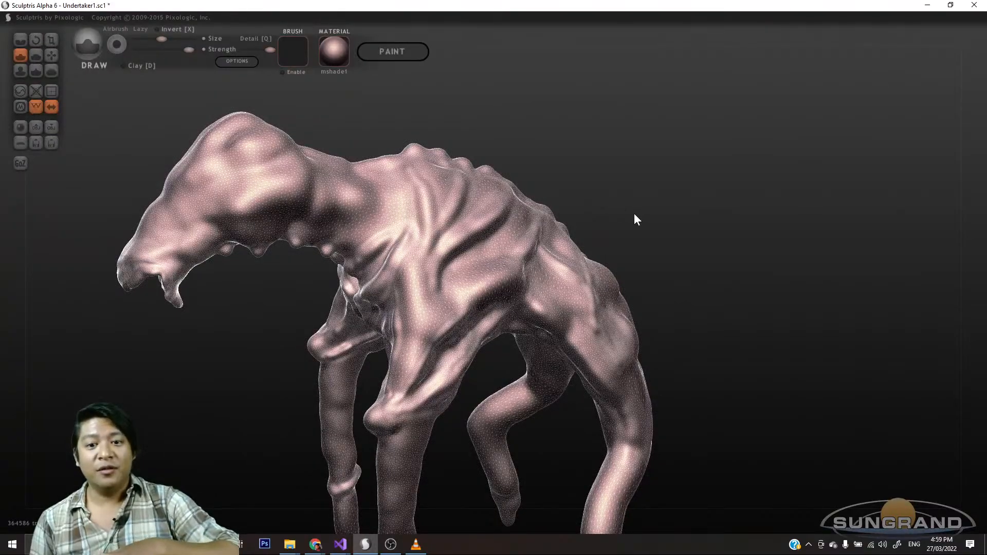
mouse_move(635, 215)
mouse_down()
mouse_move(672, 220)
mouse_move(658, 212)
mouse_move(684, 207)
mouse_up()
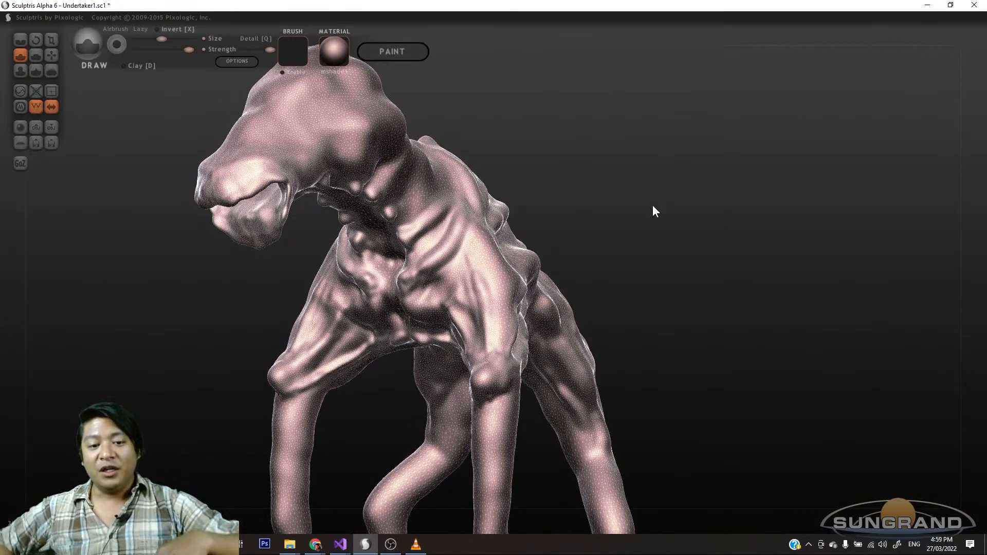
mouse_move(602, 202)
mouse_down()
mouse_move(578, 229)
mouse_move(567, 226)
mouse_up()
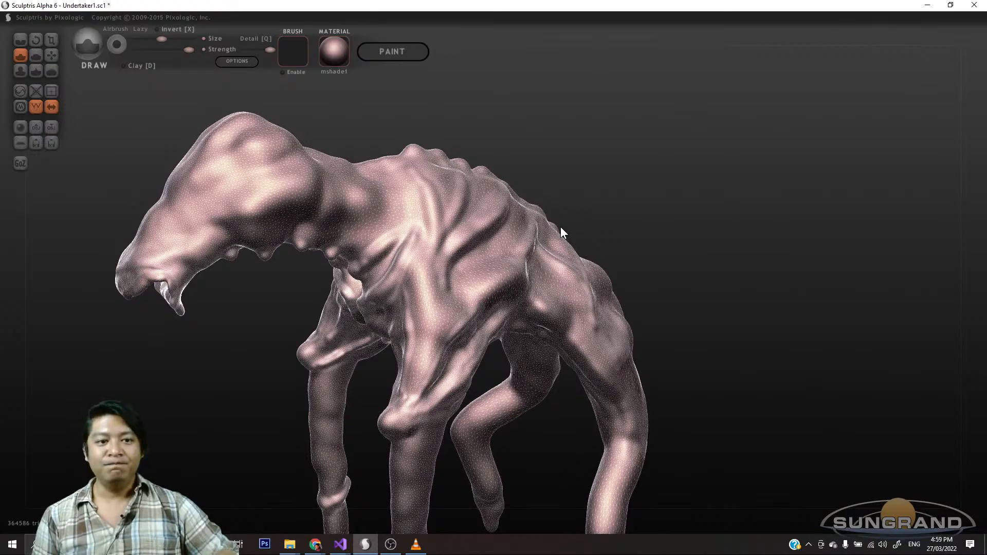
scroll(518, 202, down, 3)
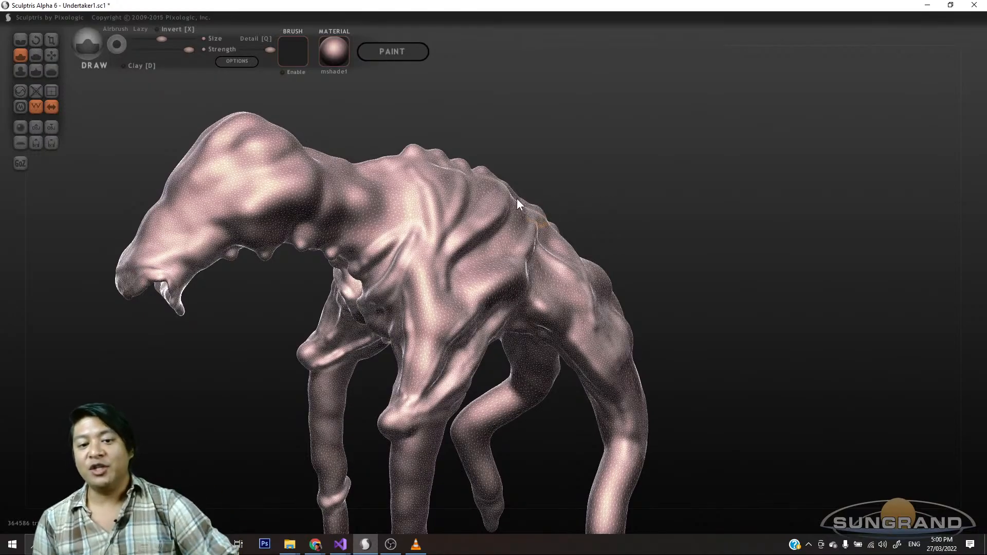
scroll(502, 220, up, 8)
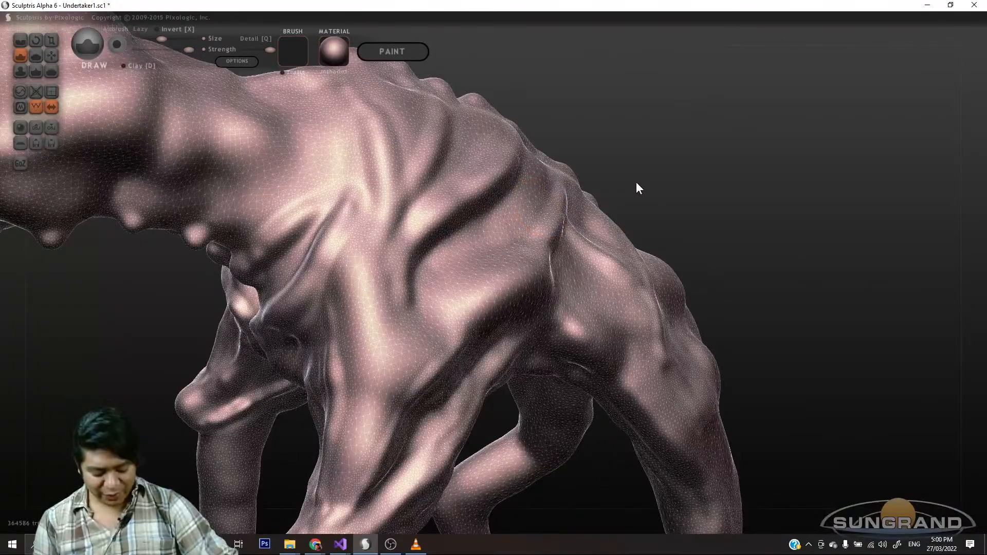
mouse_move(665, 167)
mouse_down()
mouse_move(643, 202)
mouse_move(678, 221)
mouse_move(610, 221)
mouse_move(716, 224)
mouse_move(639, 216)
mouse_move(668, 194)
mouse_move(718, 203)
mouse_move(641, 197)
mouse_move(557, 275)
mouse_up()
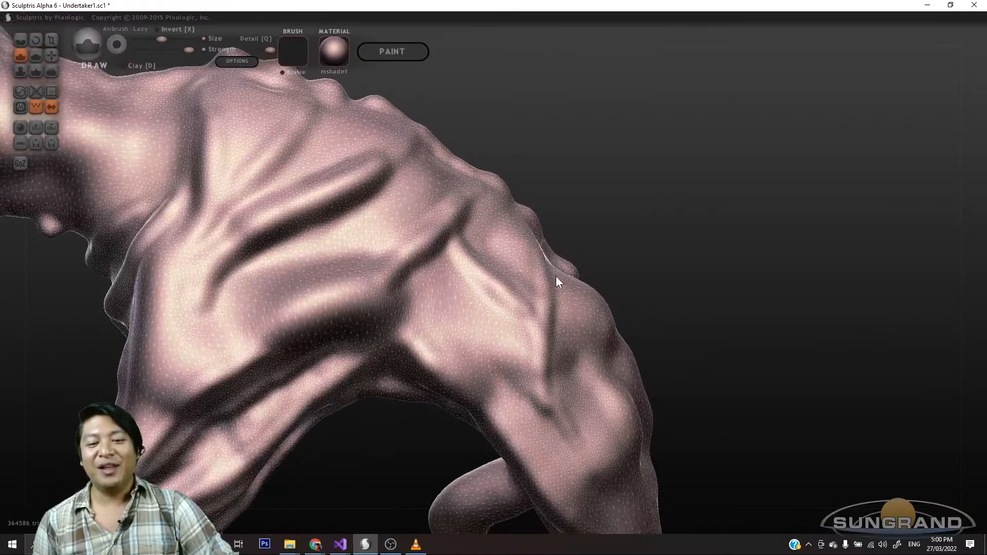
scroll(439, 267, up, 2)
drag(732, 279, 649, 329)
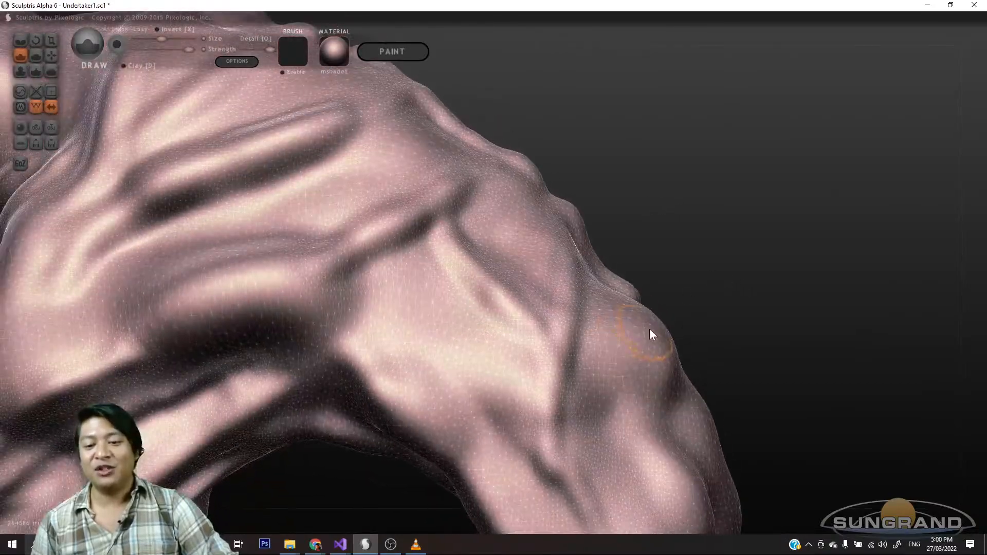
- Save the sculpture with the whole body in view
scroll(651, 335, down, 2)
scroll(602, 330, down, 2)
scroll(591, 316, down, 2)
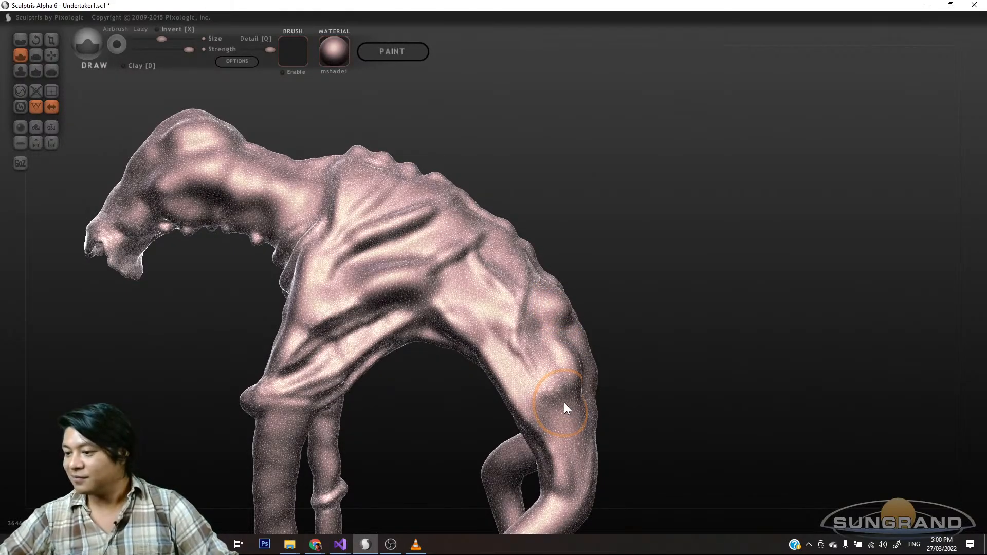
key(ctrl+s)
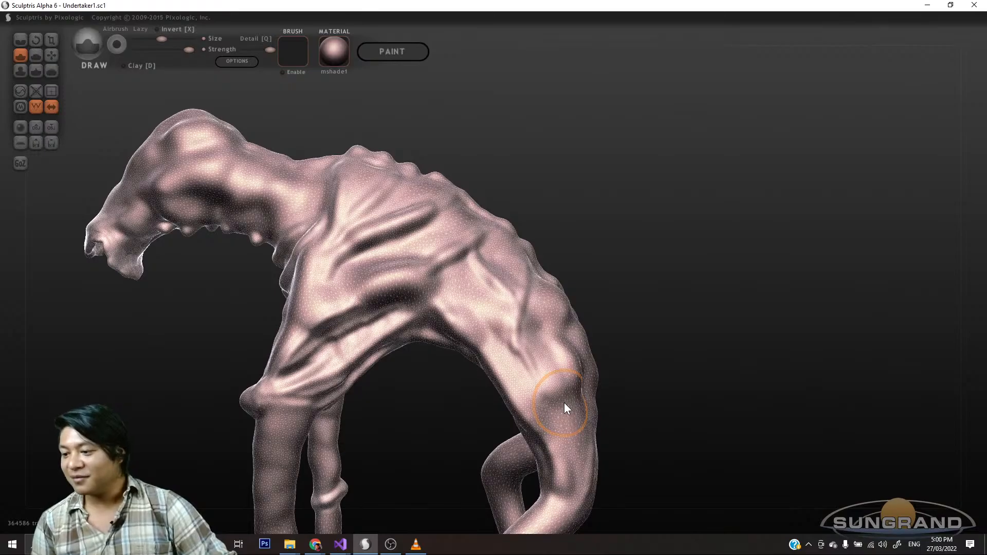
scroll(488, 208, up, 4)
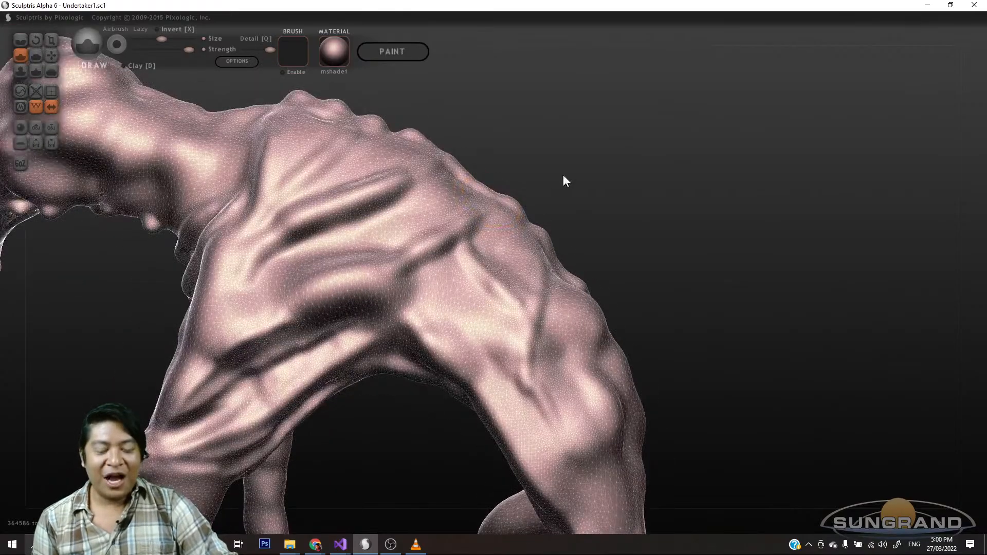
mouse_move(569, 169)
mouse_down()
mouse_move(624, 234)
mouse_move(588, 211)
mouse_move(599, 195)
mouse_up()
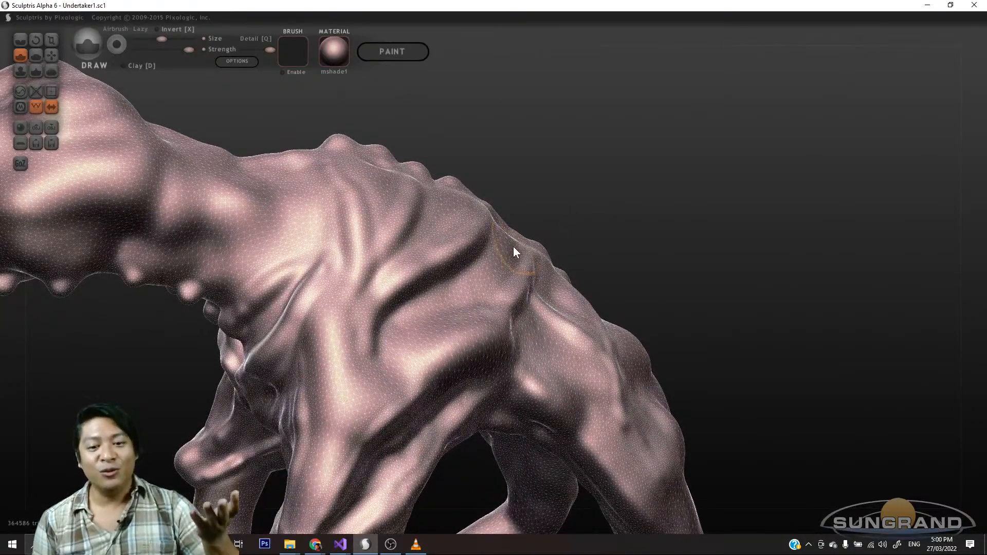
scroll(517, 238, down, 3)
scroll(517, 238, up, 5)
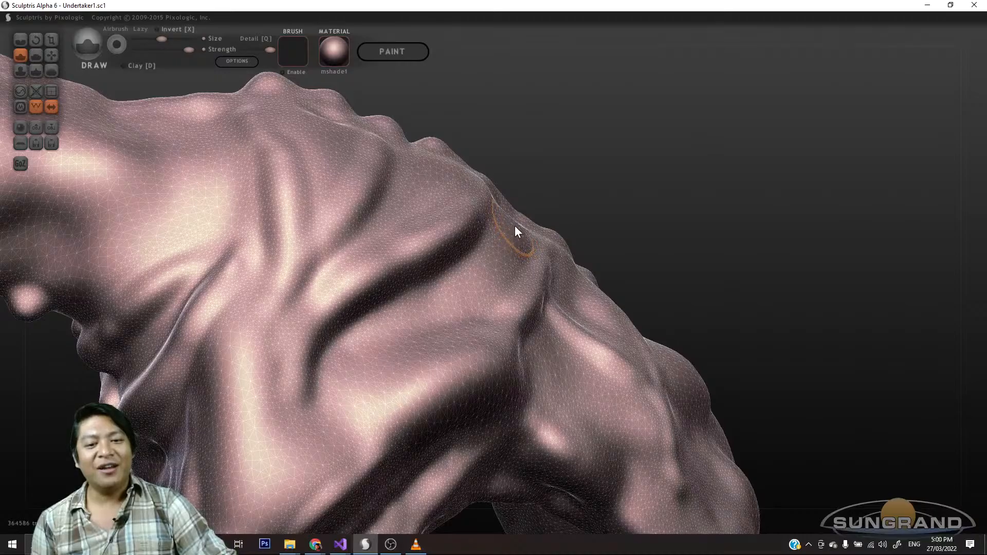
drag(640, 193, 555, 195)
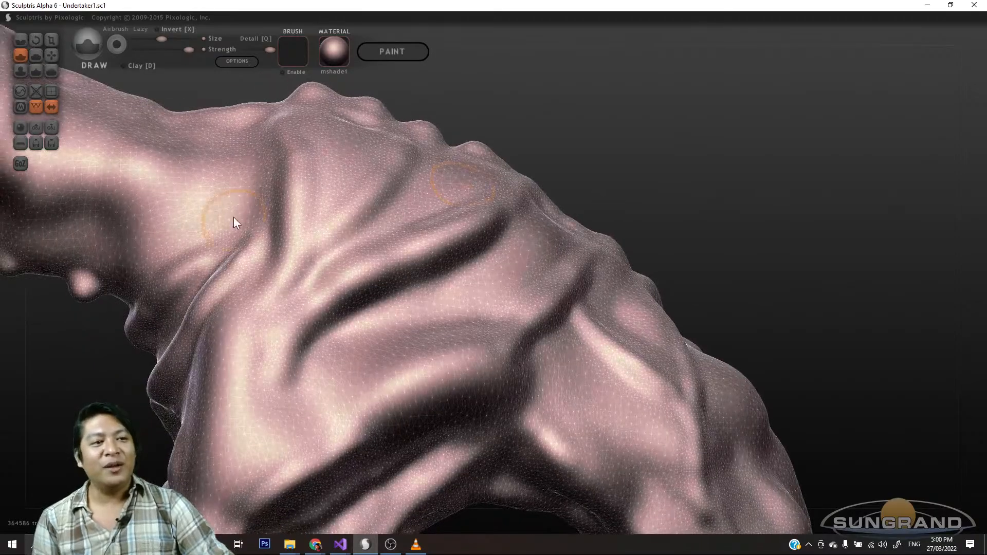
- Reshape the muscle folds on the flank and along the back with the Grab tool, pulling their ridges outward
click(50, 55)
mouse_move(548, 226)
mouse_down()
mouse_move(494, 292)
mouse_move(452, 310)
mouse_up()
mouse_move(653, 240)
mouse_down()
mouse_move(714, 228)
mouse_move(656, 283)
mouse_move(623, 278)
mouse_up()
drag(506, 394, 495, 398)
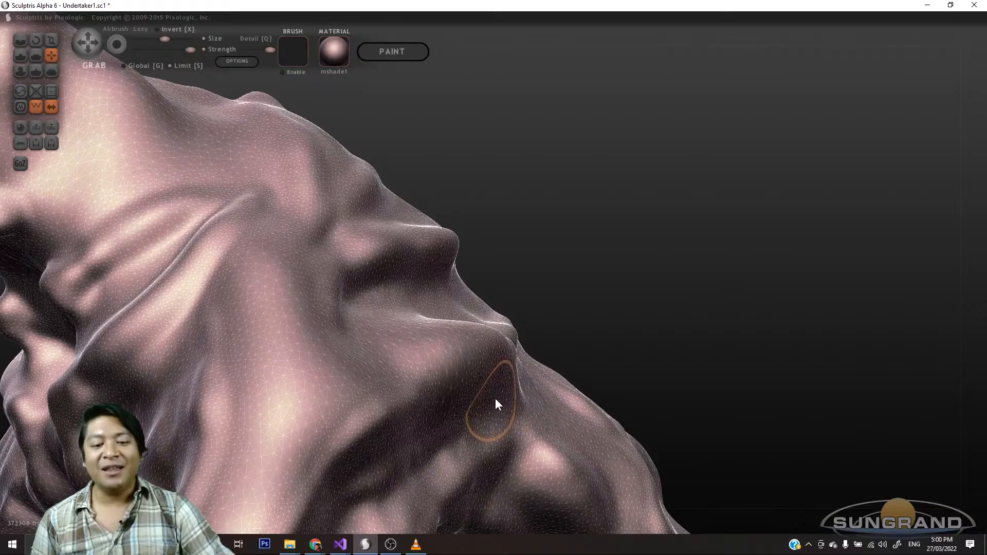
mouse_move(558, 351)
mouse_down()
mouse_move(600, 313)
mouse_move(559, 328)
mouse_move(543, 372)
mouse_up()
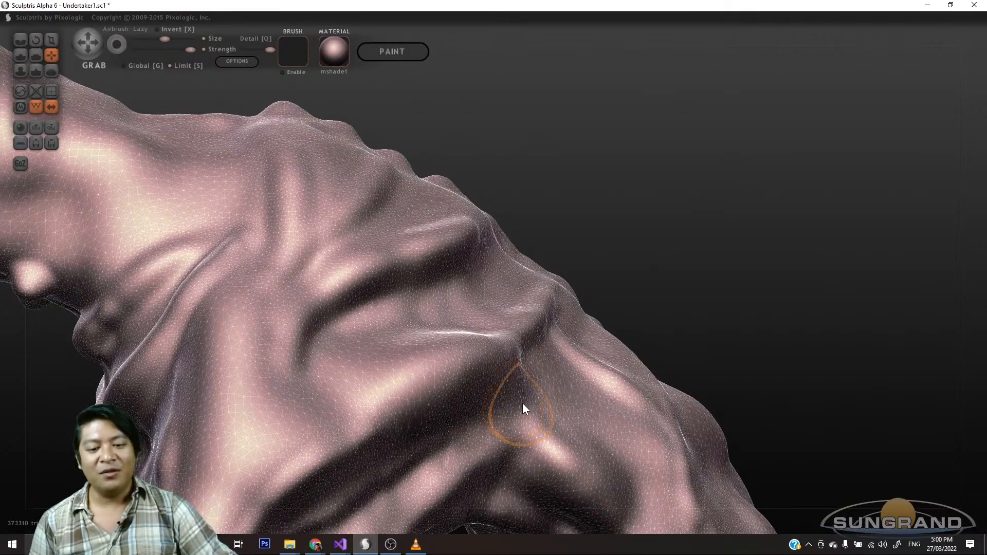
mouse_move(730, 275)
mouse_down()
mouse_move(696, 288)
mouse_move(703, 281)
mouse_up()
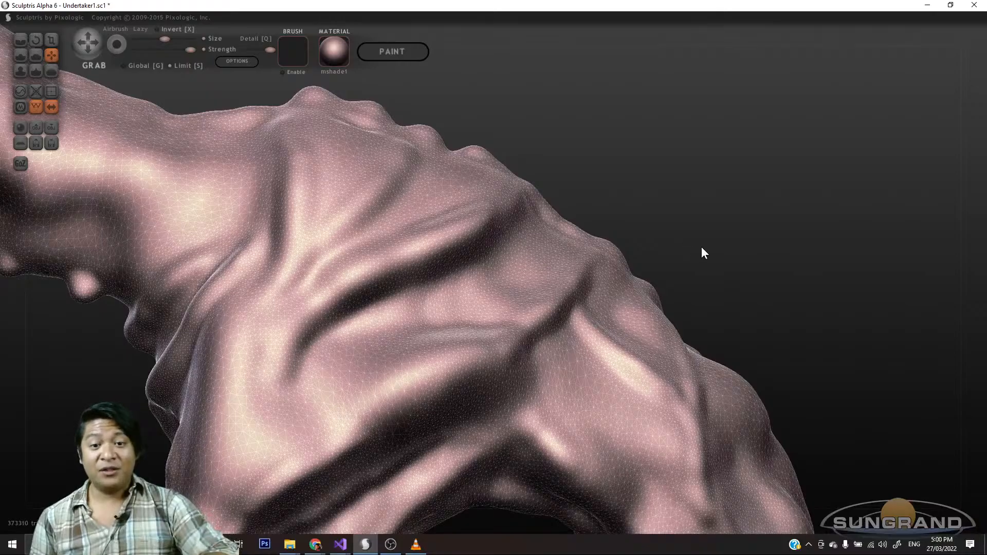
mouse_move(679, 245)
mouse_down()
mouse_move(726, 276)
mouse_move(734, 264)
mouse_up()
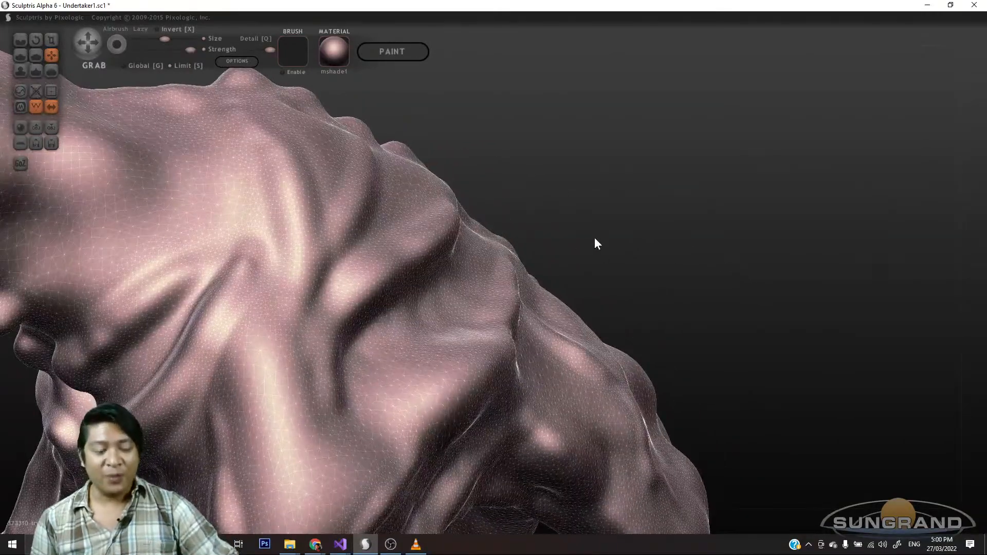
- Pull and soften the upper shoulder folds just below the spine bumps with the Grab tool
mouse_move(561, 194)
alt+mouse_down()
mouse_move(661, 286)
mouse_move(636, 229)
mouse_move(617, 234)
mouse_move(619, 217)
alt+mouse_up()
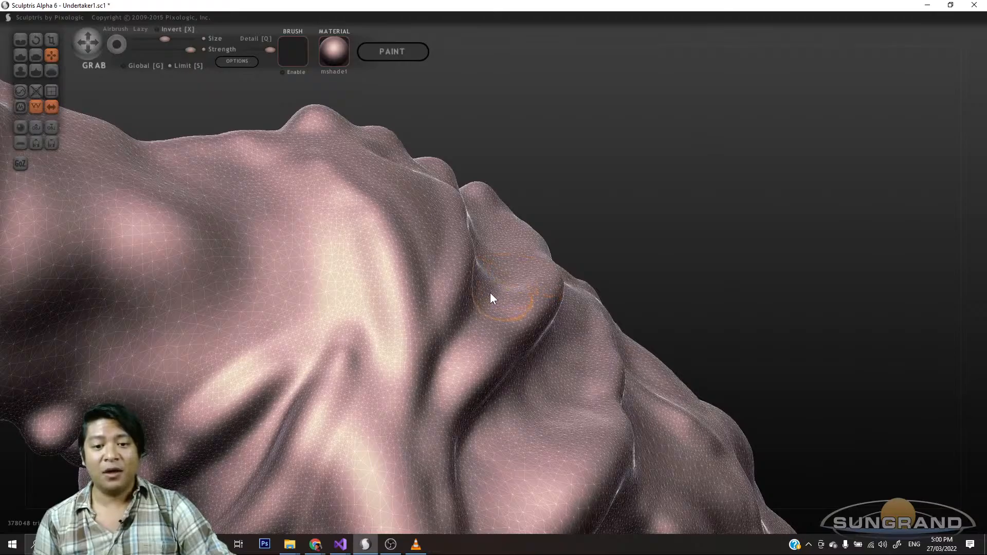
mouse_move(622, 243)
mouse_down()
mouse_move(597, 244)
mouse_move(624, 226)
mouse_up()
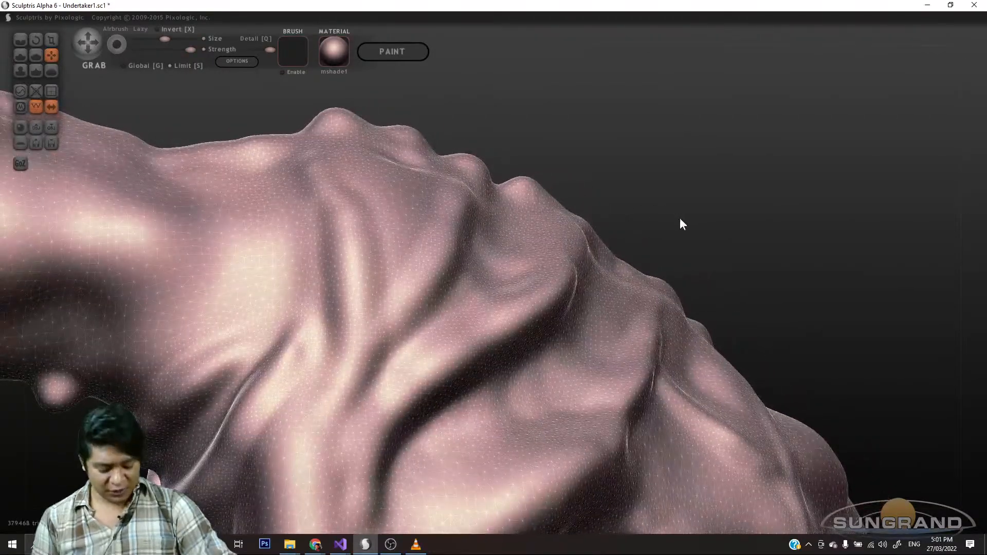
mouse_move(724, 176)
alt+mouse_down()
mouse_move(604, 228)
mouse_move(648, 242)
mouse_move(683, 236)
mouse_move(629, 205)
alt+mouse_up()
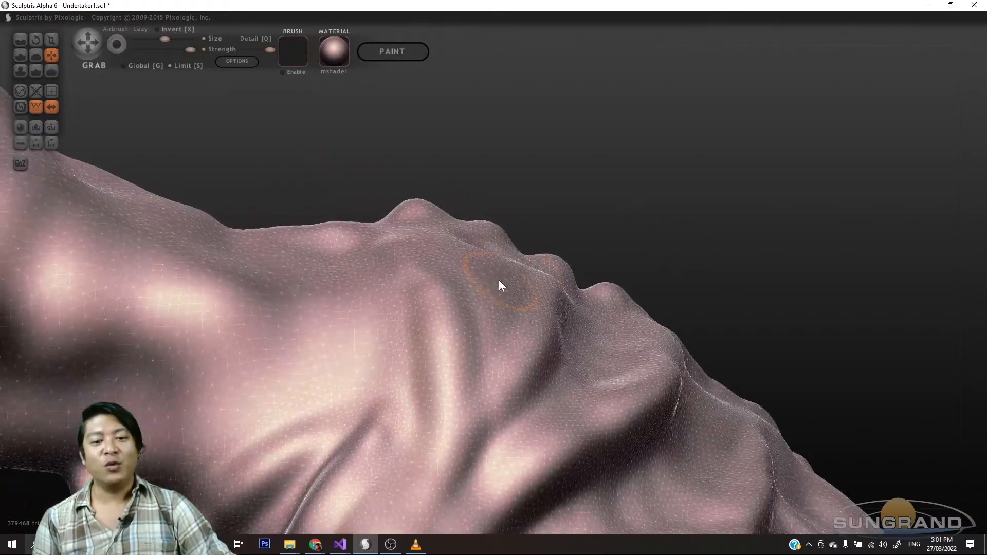
drag(496, 262, 491, 331)
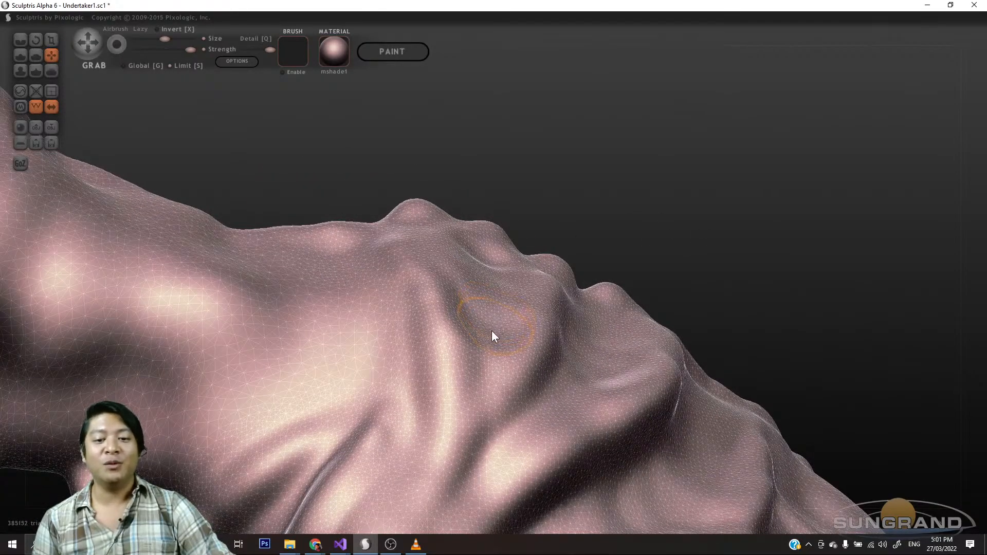
drag(548, 238, 588, 201)
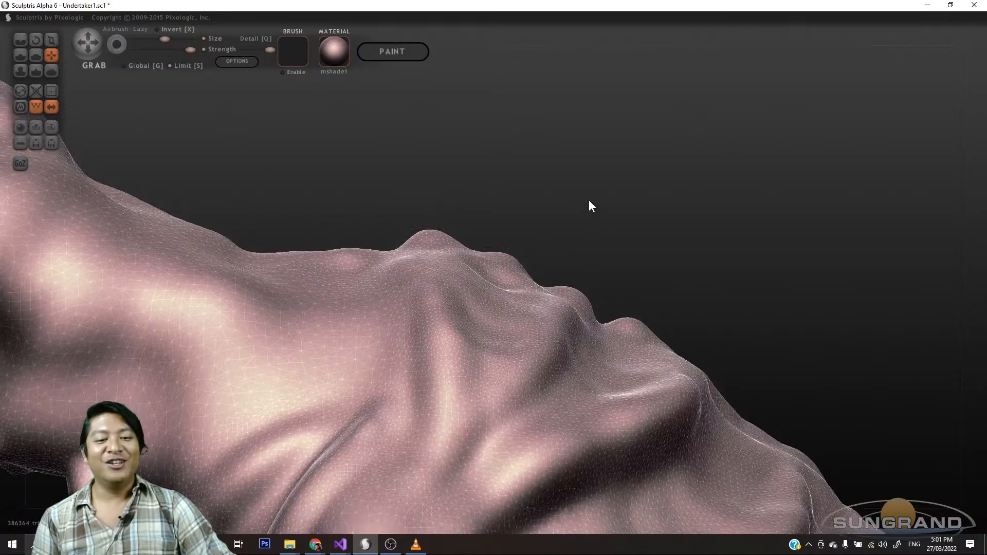
- Reshape the base of the neck in front of the first spine bump by pulling the surface down with Grab
alt+drag(441, 200, 521, 142)
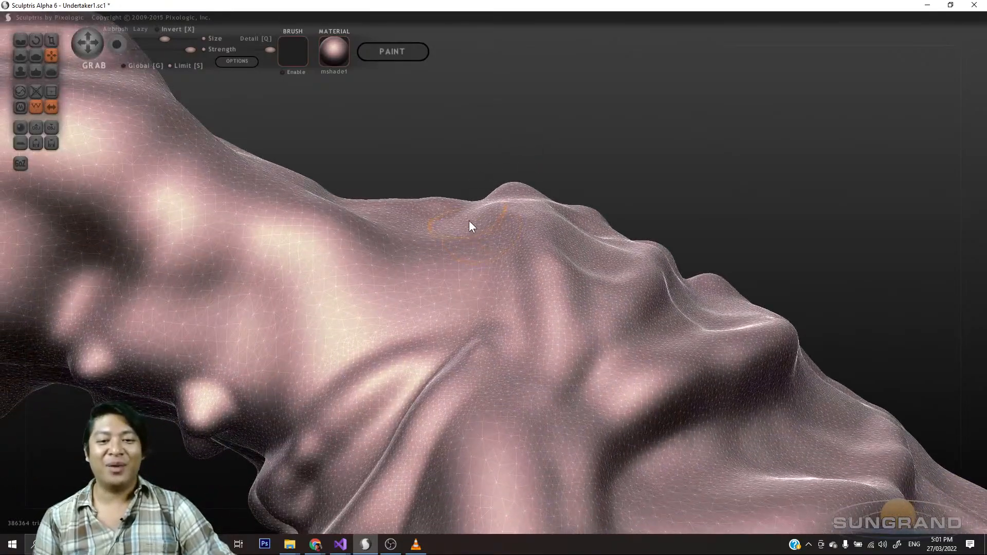
drag(469, 220, 459, 274)
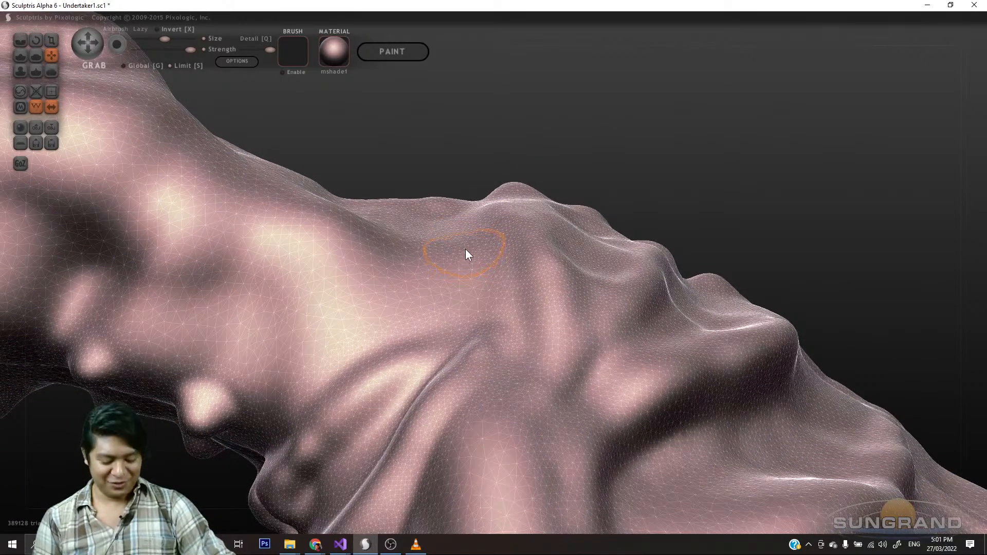
scroll(465, 248, up, 2)
scroll(461, 238, down, 5)
drag(483, 175, 477, 257)
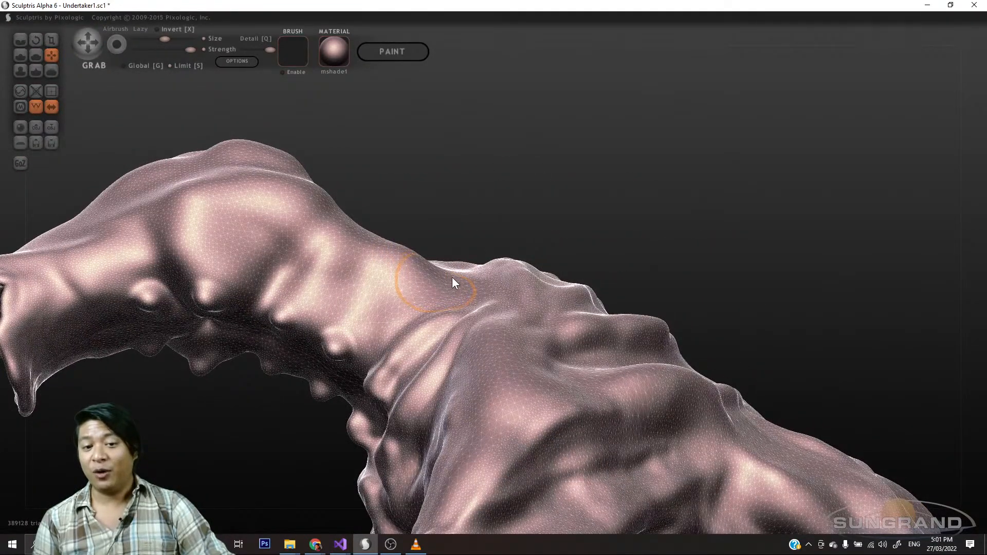
drag(507, 196, 483, 238)
mouse_move(444, 289)
mouse_down()
mouse_move(460, 277)
mouse_move(445, 278)
mouse_up()
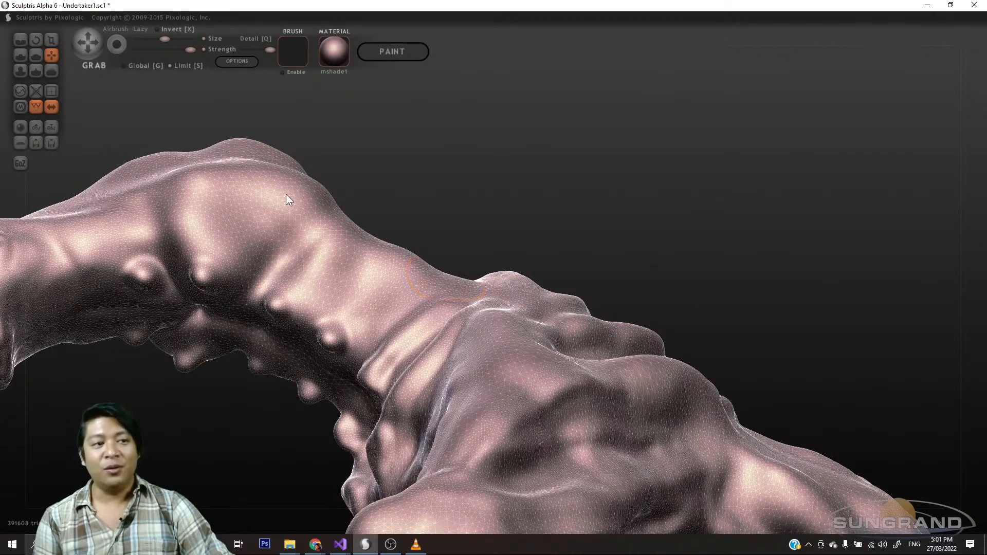
- Add light Draw strokes to the side of the neck, trying the Clay option and switching it off again
click(21, 55)
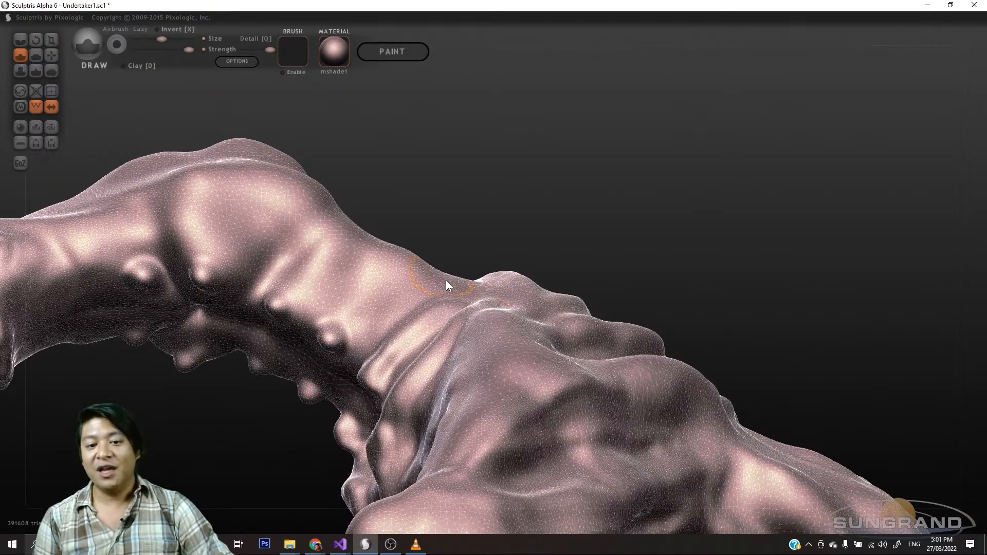
drag(489, 237, 421, 250)
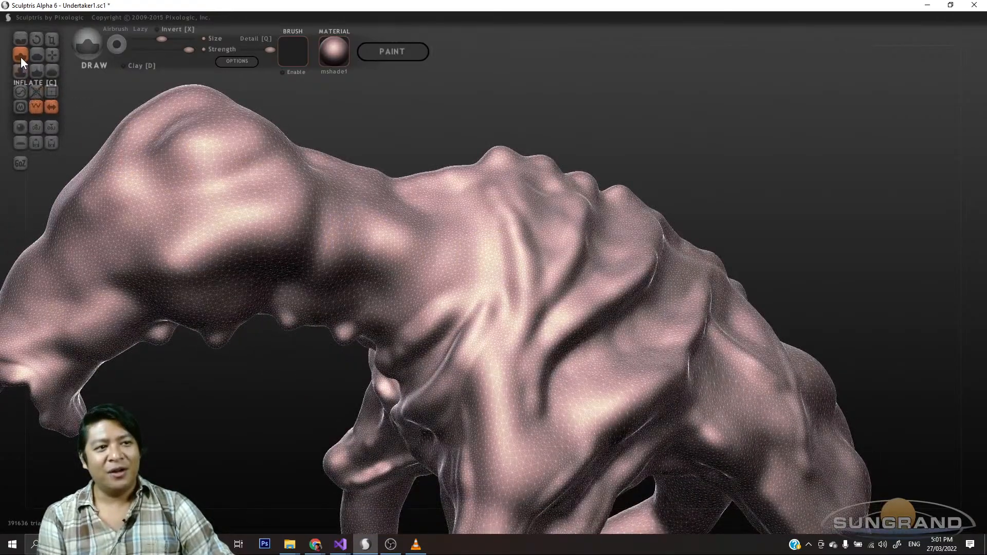
drag(603, 154, 576, 133)
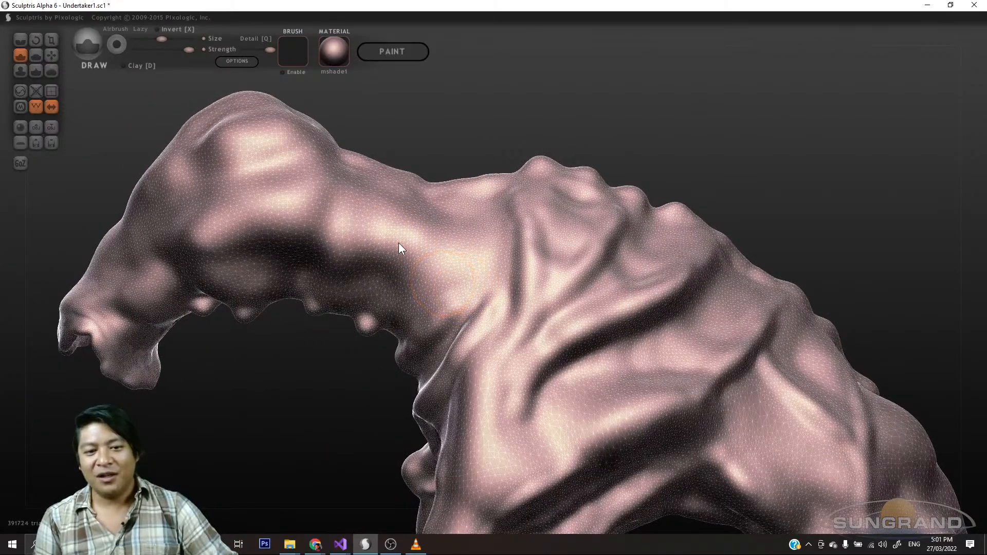
drag(467, 134, 427, 191)
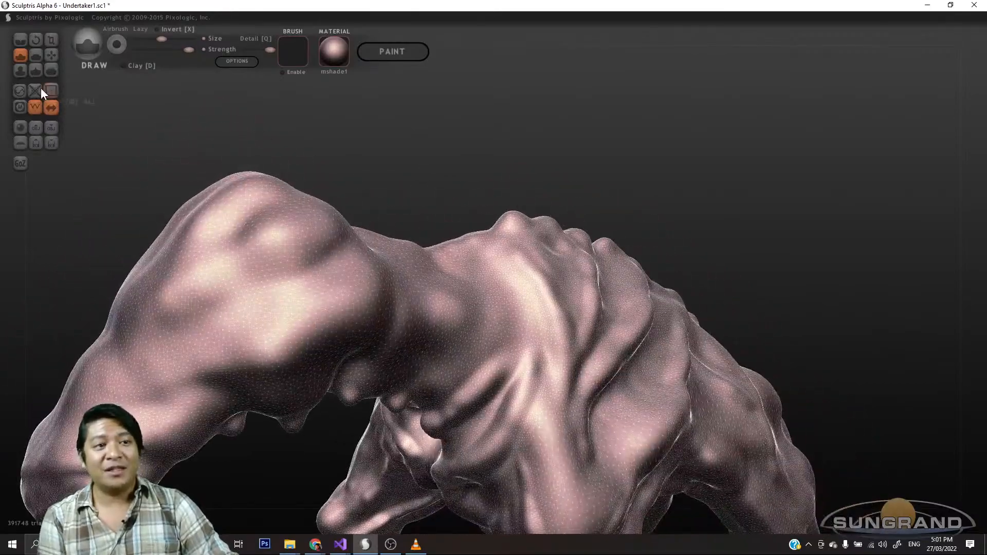
click(23, 50)
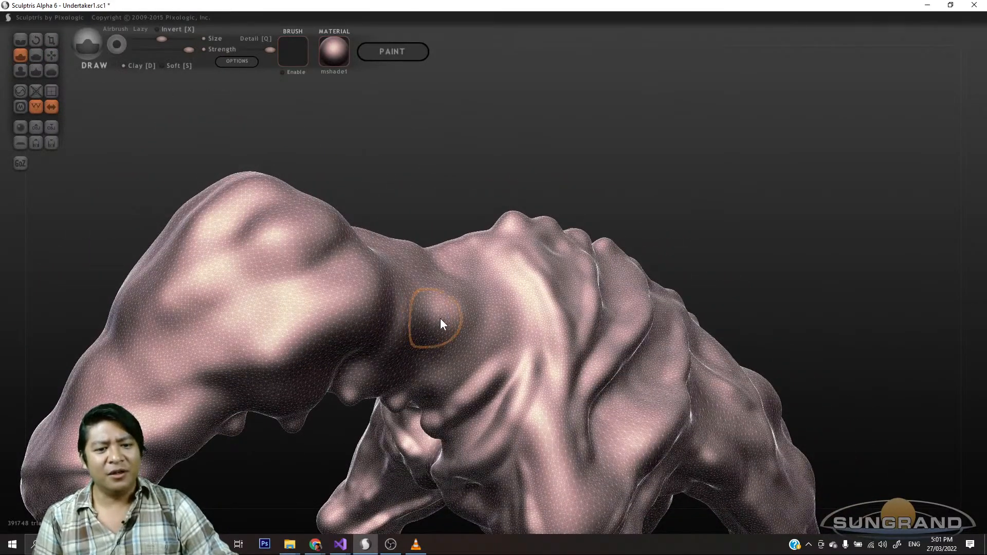
drag(487, 331, 449, 319)
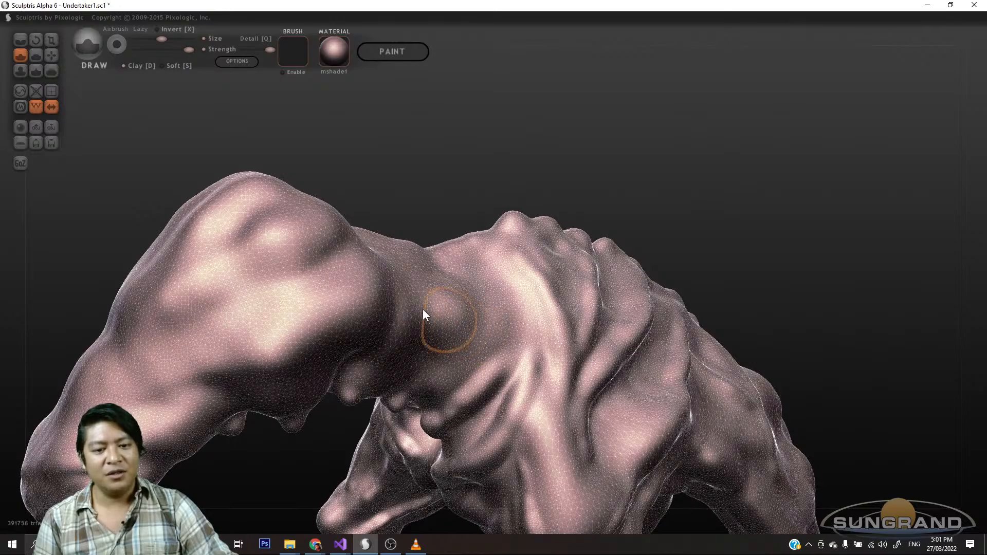
click(22, 57)
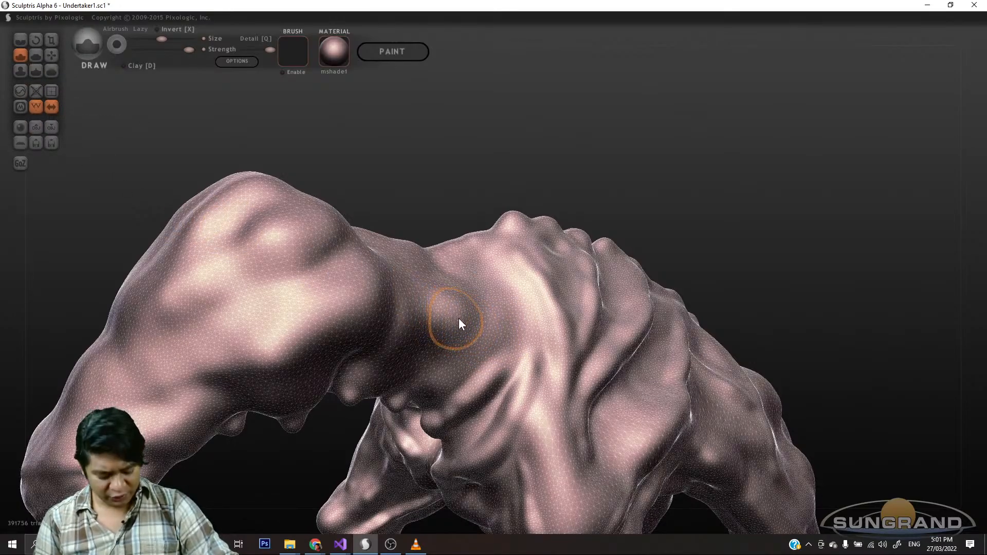
- Try to pull the skin from the shoulder toward the head at the neck base with Grab, and undo it
key(alt)
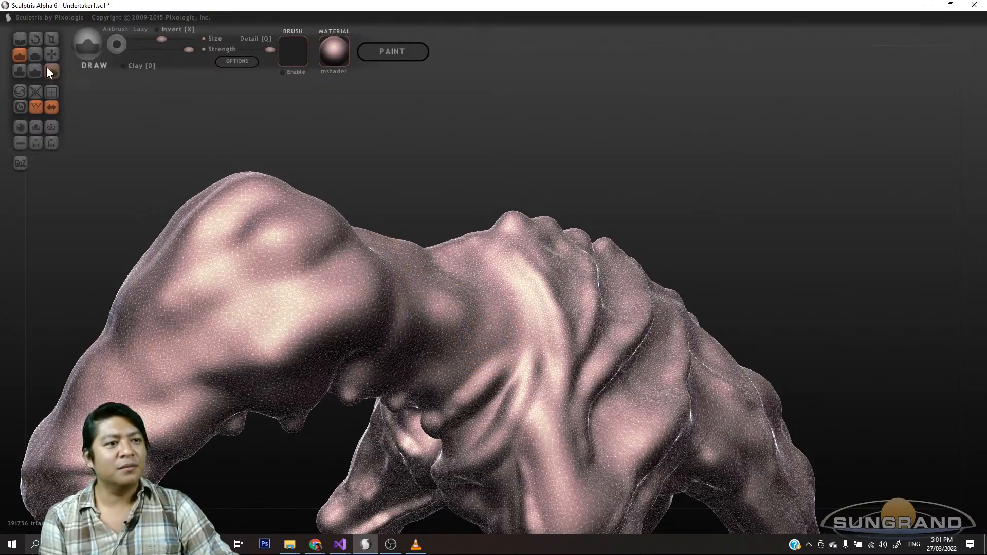
click(20, 72)
click(53, 55)
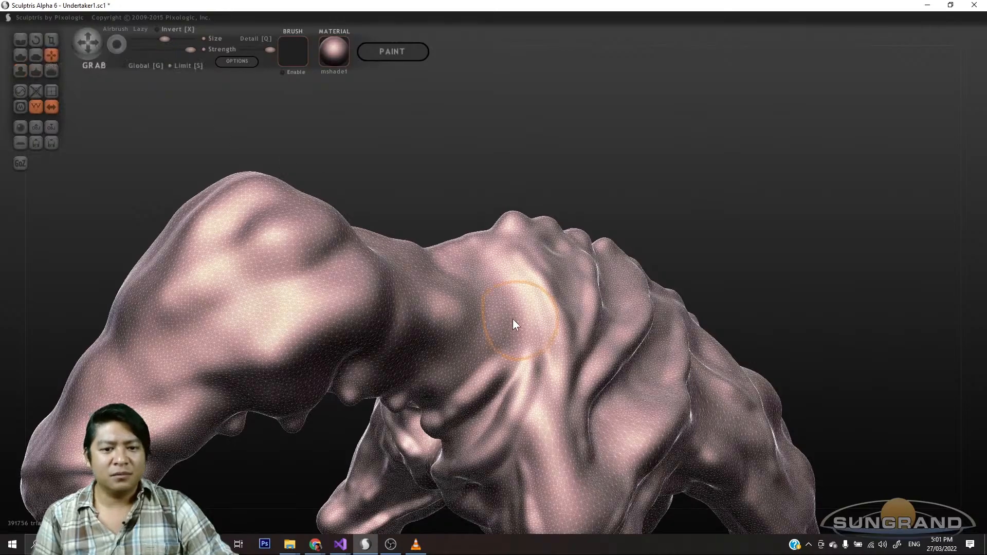
drag(498, 335, 459, 321)
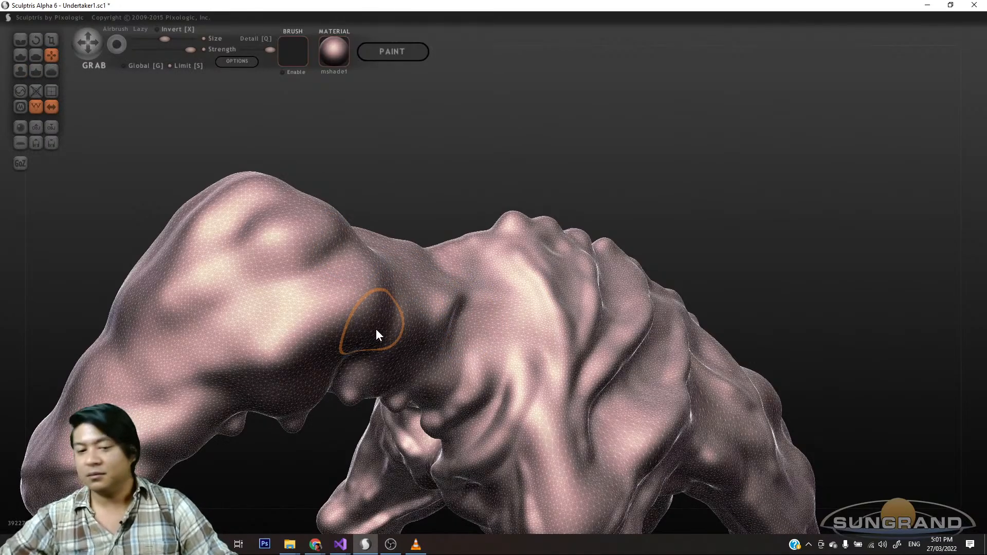
key(ctrl+z)
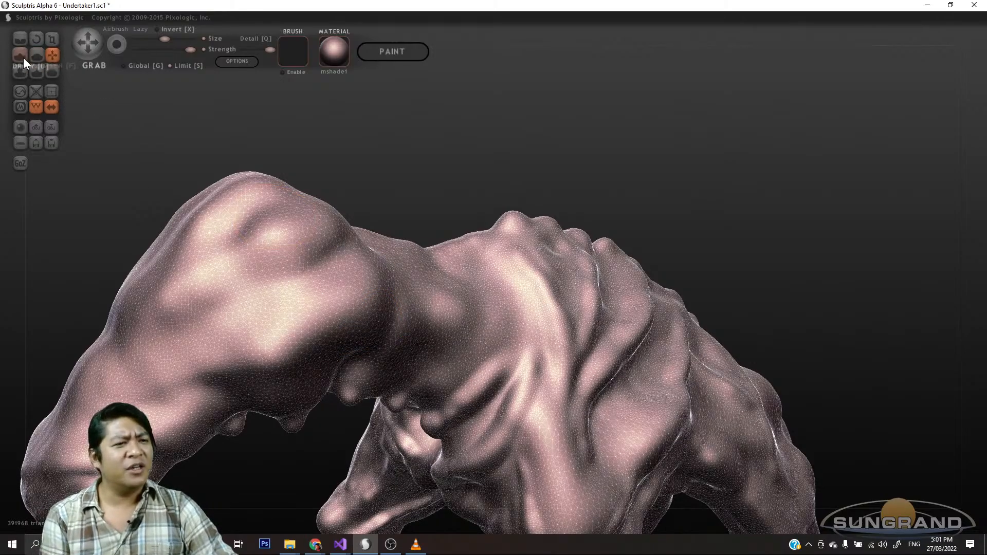
- Try Draw strokes on the side of the neck just ahead of the shoulder folds
click(18, 55)
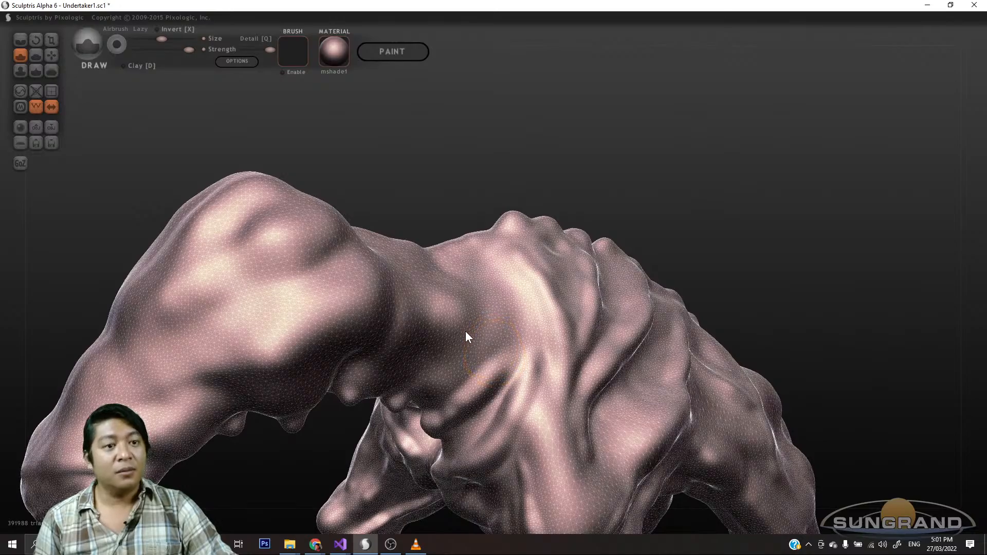
mouse_move(418, 139)
mouse_down()
mouse_move(383, 123)
mouse_move(353, 127)
mouse_up()
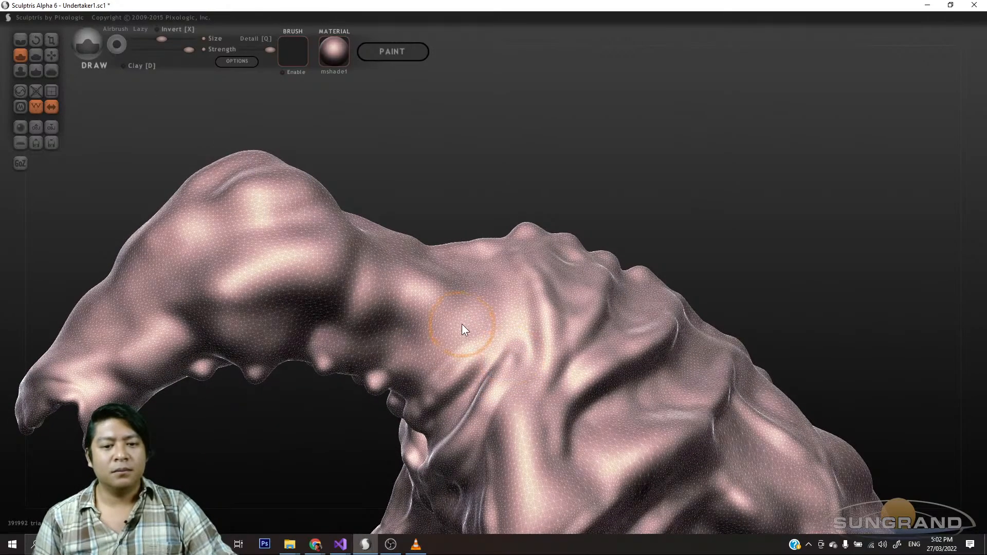
drag(462, 326, 464, 333)
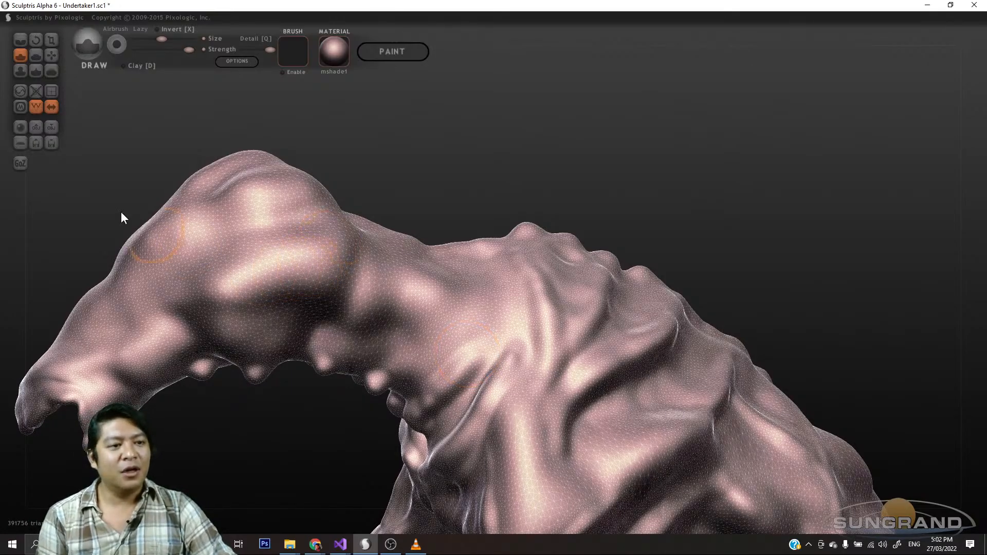
click(37, 143)
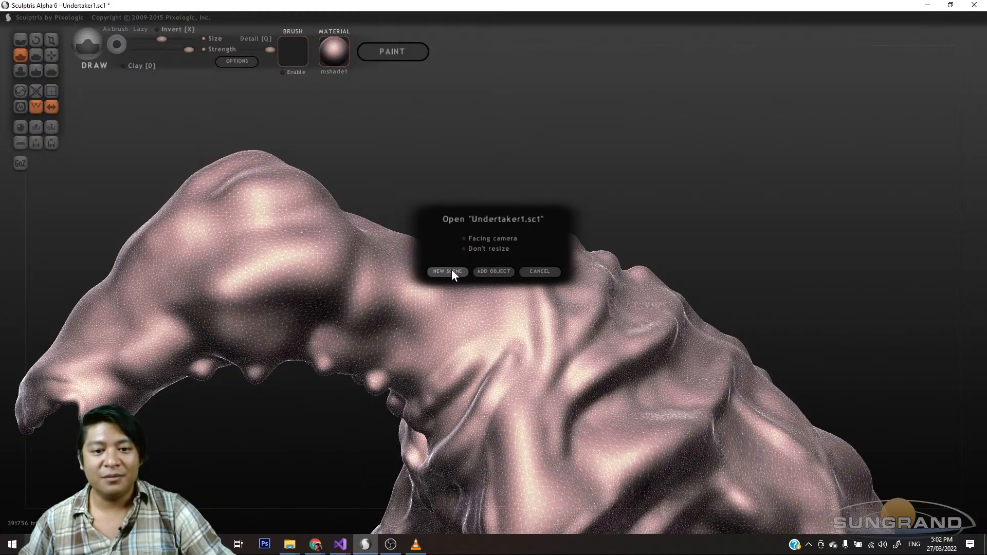
click(440, 270)
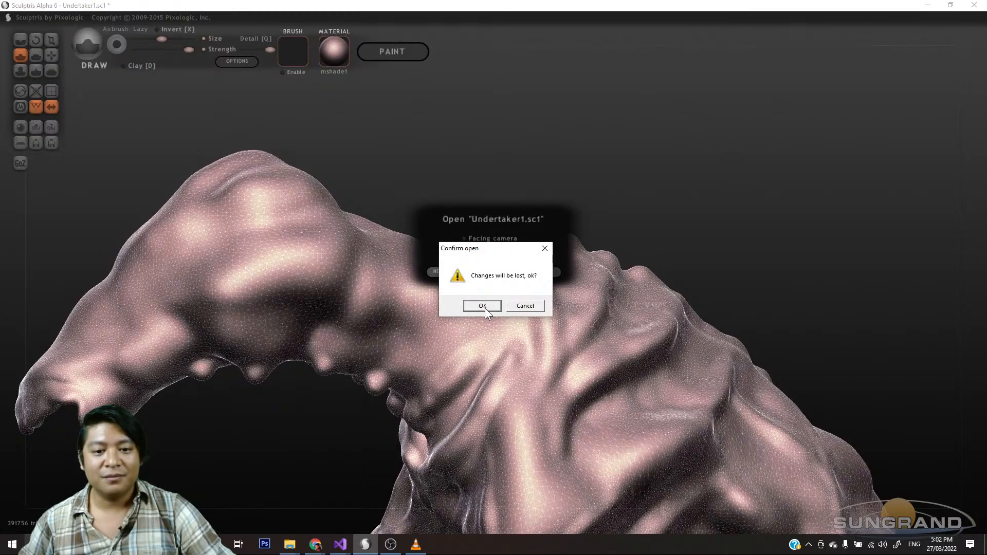
click(532, 306)
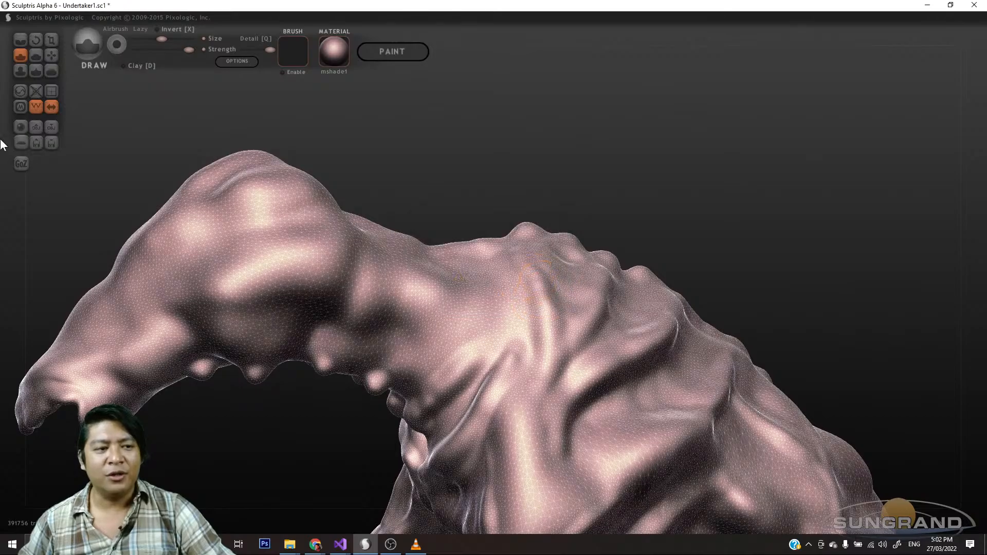
- Save the sculpture as Undertaker2.sc1, and open Undertaker1.sc1 as a new scene
click(52, 145)
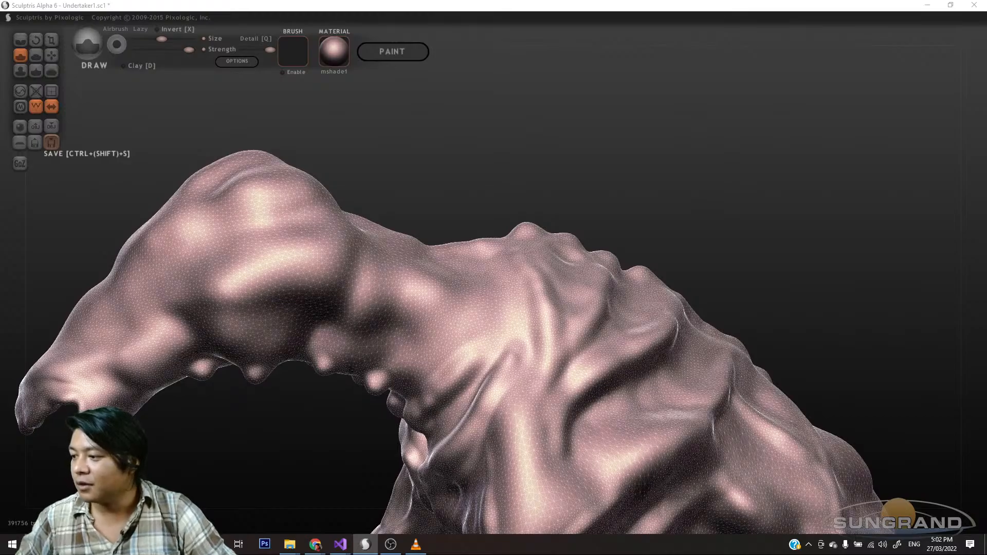
key(Return)
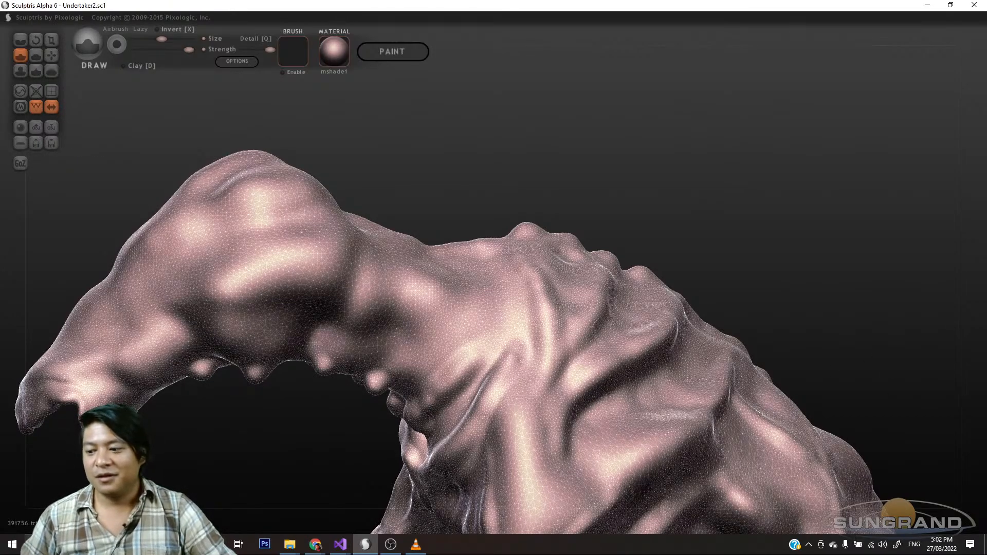
click(35, 143)
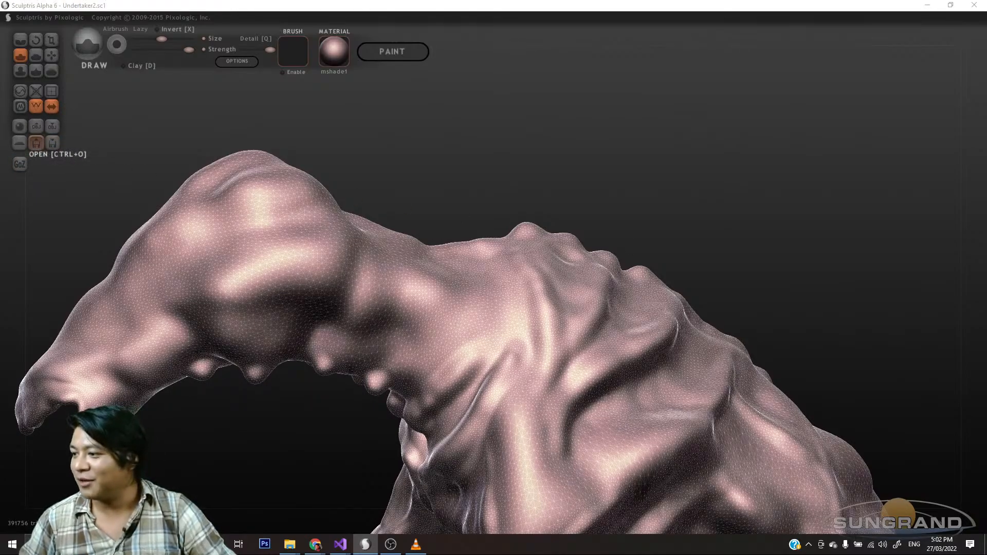
key(Return)
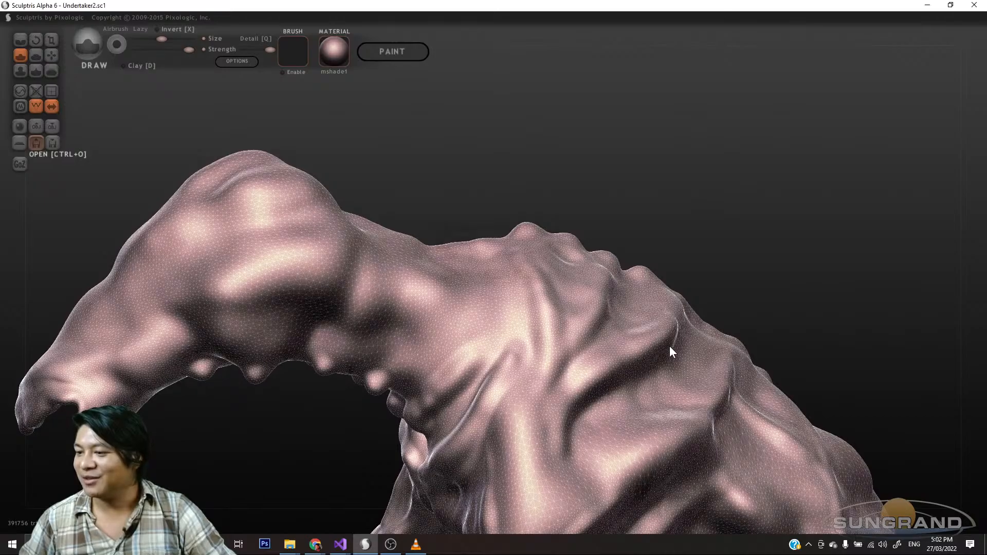
click(447, 272)
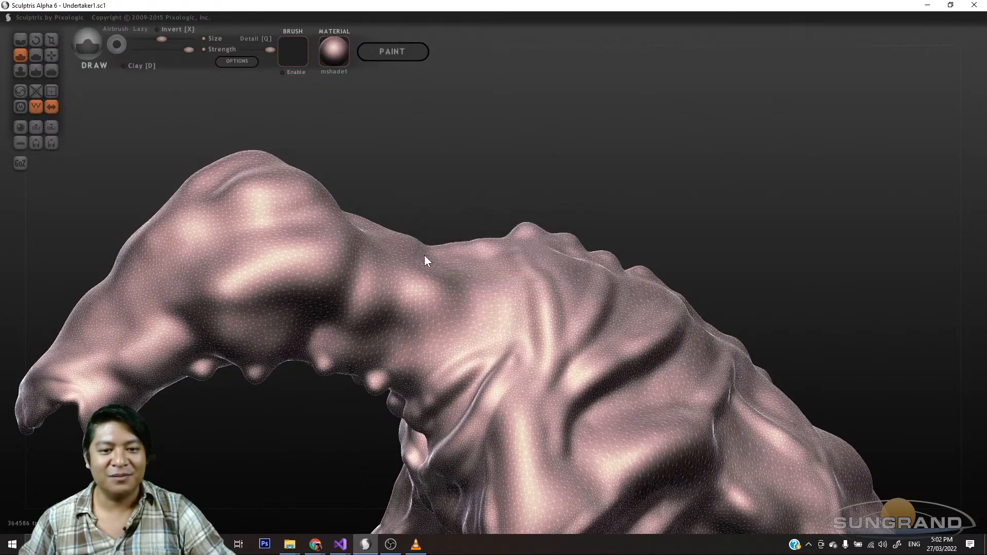
- Build up the side of the neck just ahead of the shoulder folds with Draw strokes running toward the shoulder
mouse_move(738, 327)
mouse_down()
mouse_move(702, 308)
mouse_move(710, 351)
mouse_move(779, 424)
mouse_move(740, 402)
mouse_up()
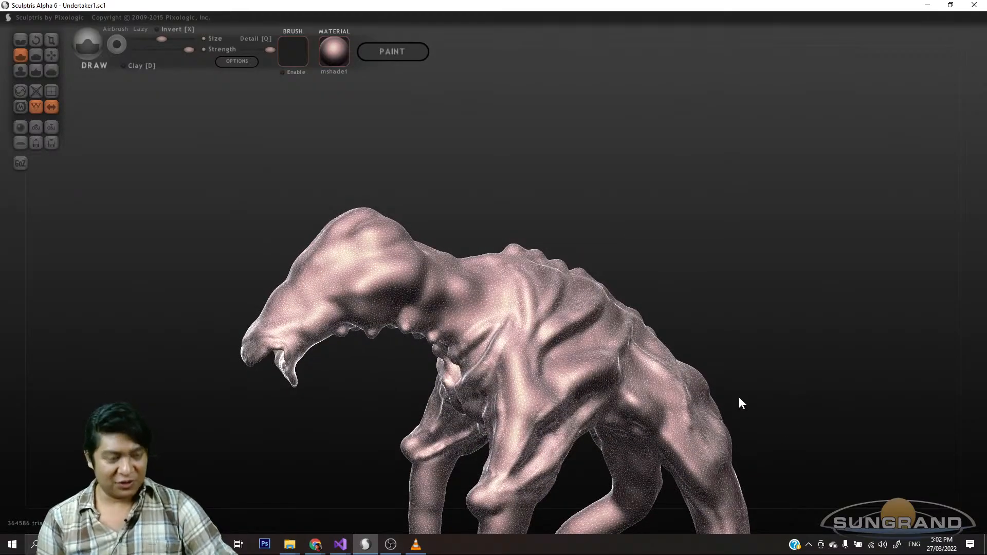
scroll(434, 161, up, 5)
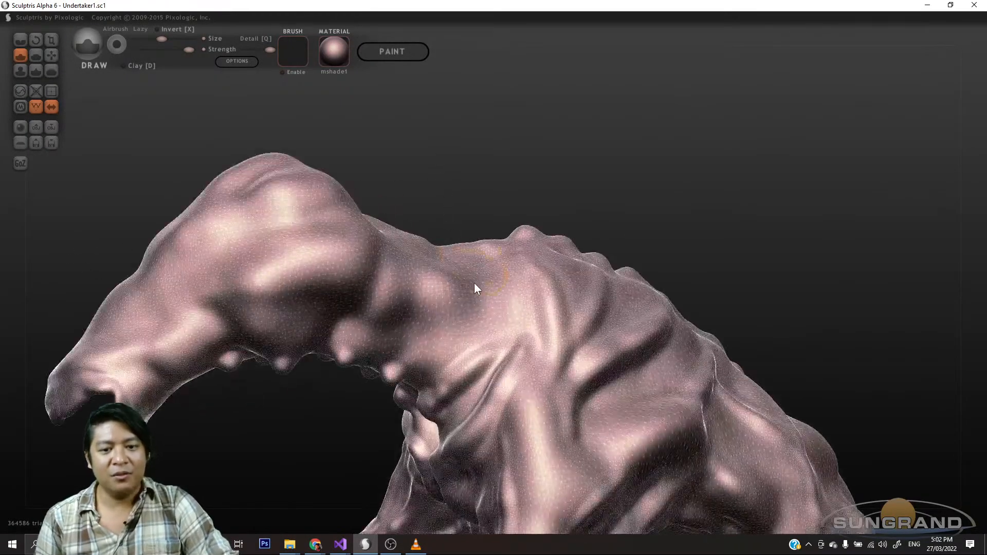
drag(677, 206, 649, 203)
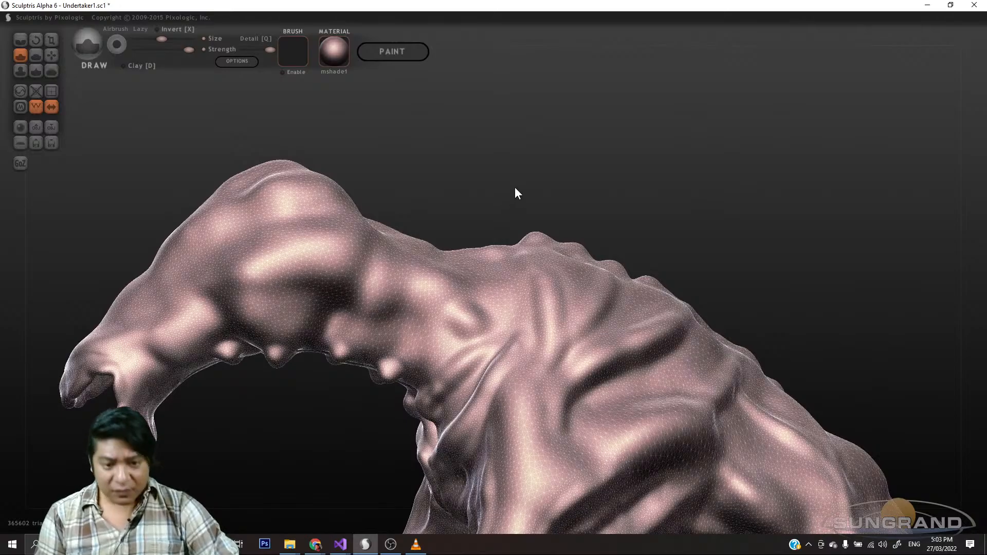
alt+drag(498, 198, 449, 155)
scroll(451, 182, down, 3)
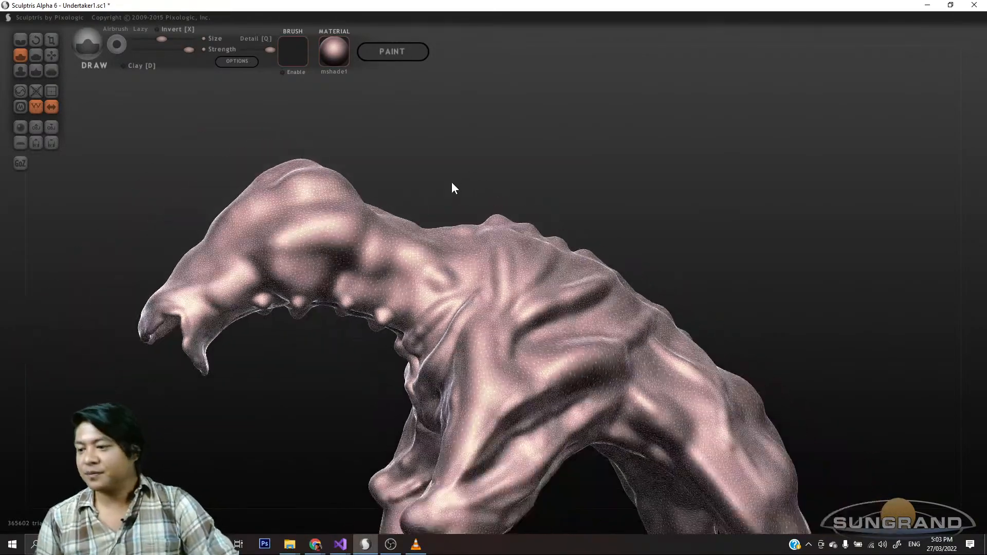
scroll(450, 182, up, 4)
scroll(454, 172, up, 3)
scroll(530, 177, down, 3)
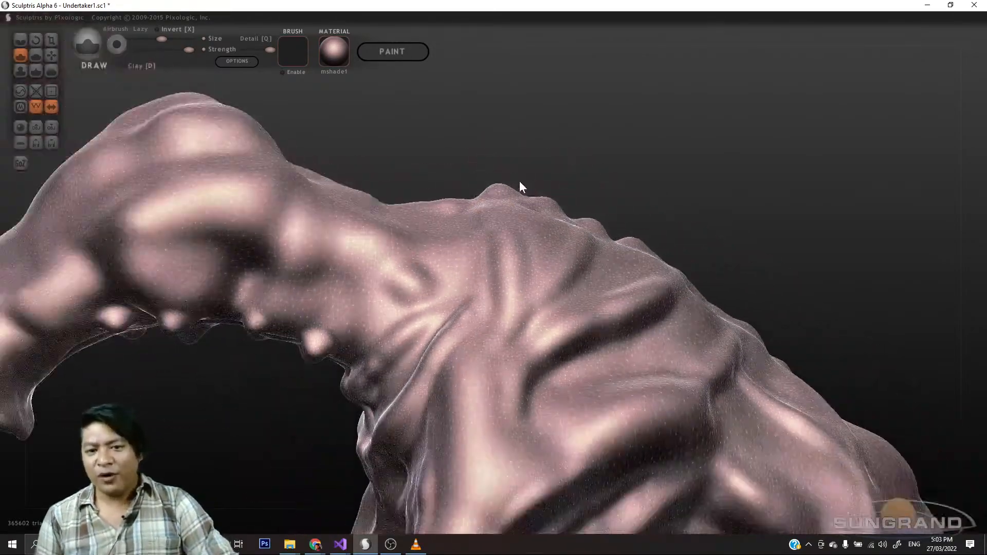
mouse_move(473, 153)
mouse_down()
mouse_move(562, 167)
mouse_move(544, 161)
mouse_move(583, 161)
mouse_move(563, 296)
mouse_up()
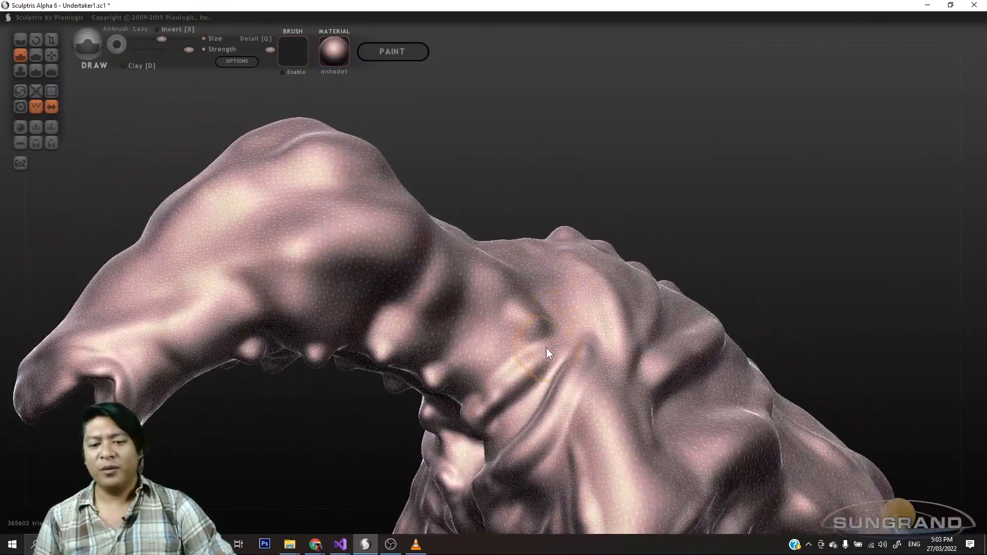
mouse_move(507, 232)
mouse_down()
mouse_move(507, 180)
mouse_move(535, 326)
mouse_move(556, 363)
mouse_up()
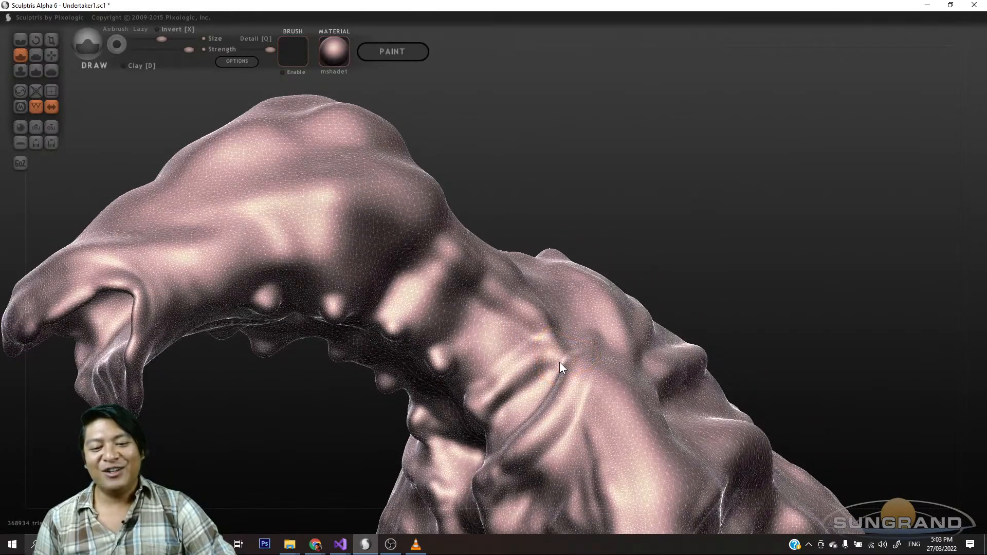
- Enlarge the two bumps nearest the mouth on the underside of the head with Draw dabs
drag(612, 224, 630, 207)
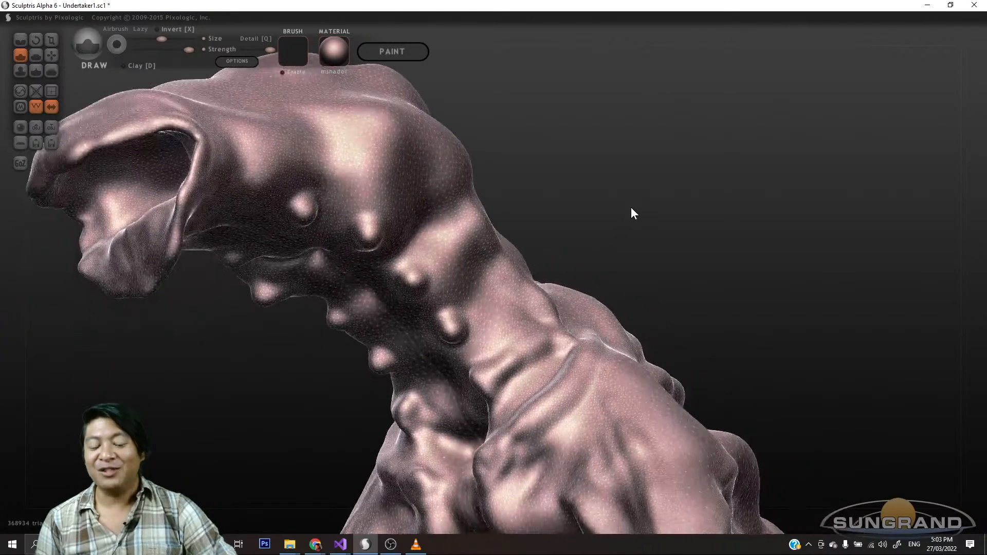
mouse_move(614, 242)
mouse_down()
mouse_move(646, 223)
mouse_move(520, 354)
mouse_up()
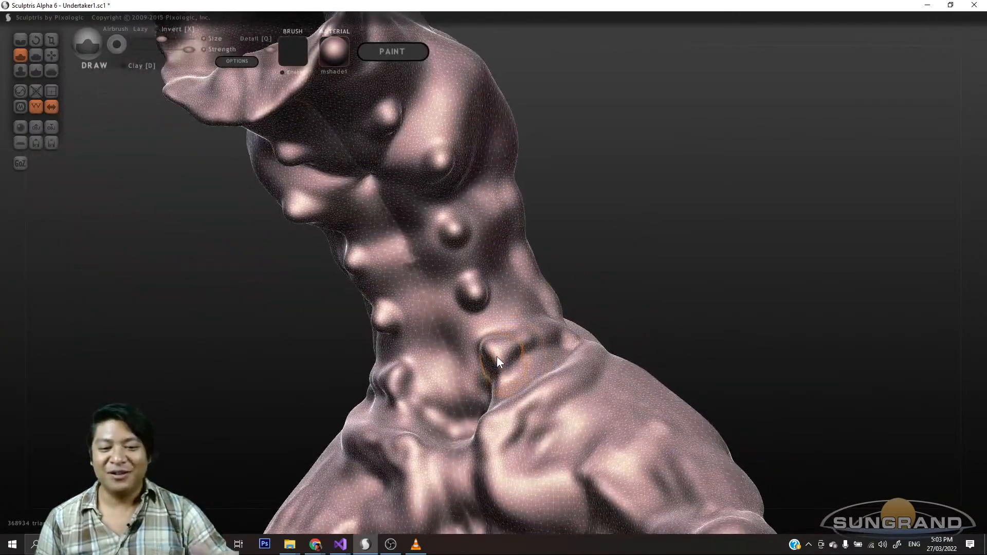
mouse_move(610, 227)
mouse_down()
mouse_move(594, 257)
mouse_move(437, 233)
mouse_up()
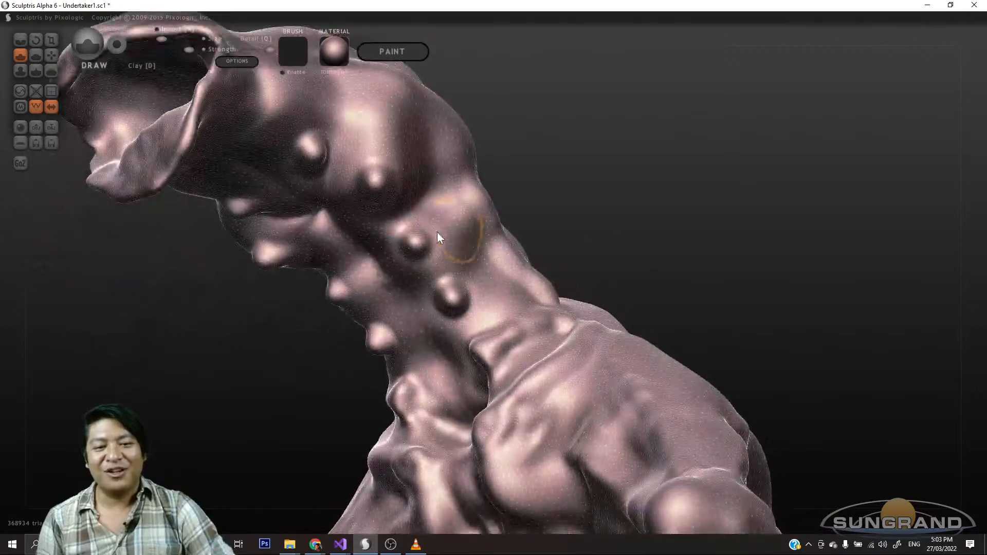
key(w)
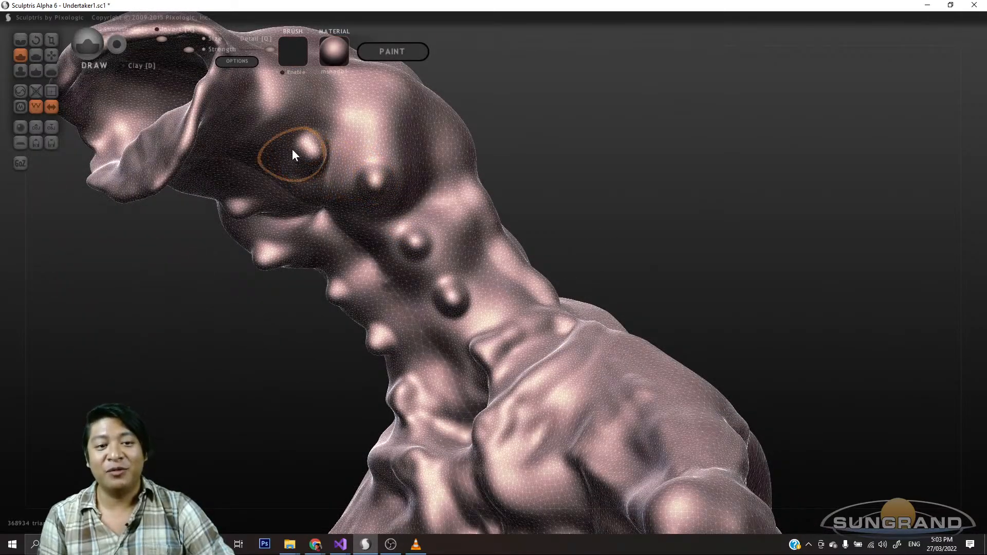
drag(553, 138, 370, 179)
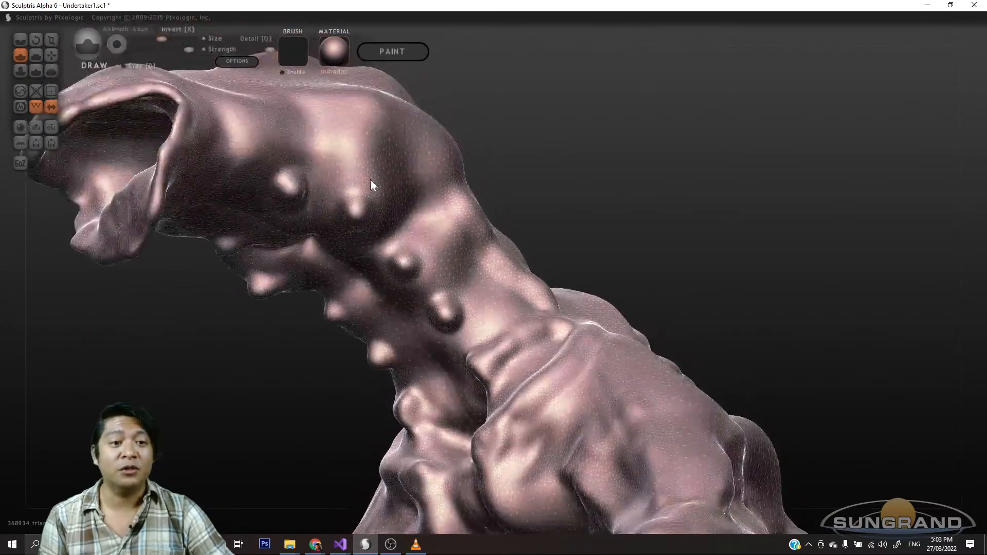
click(285, 198)
drag(501, 175, 513, 131)
click(382, 141)
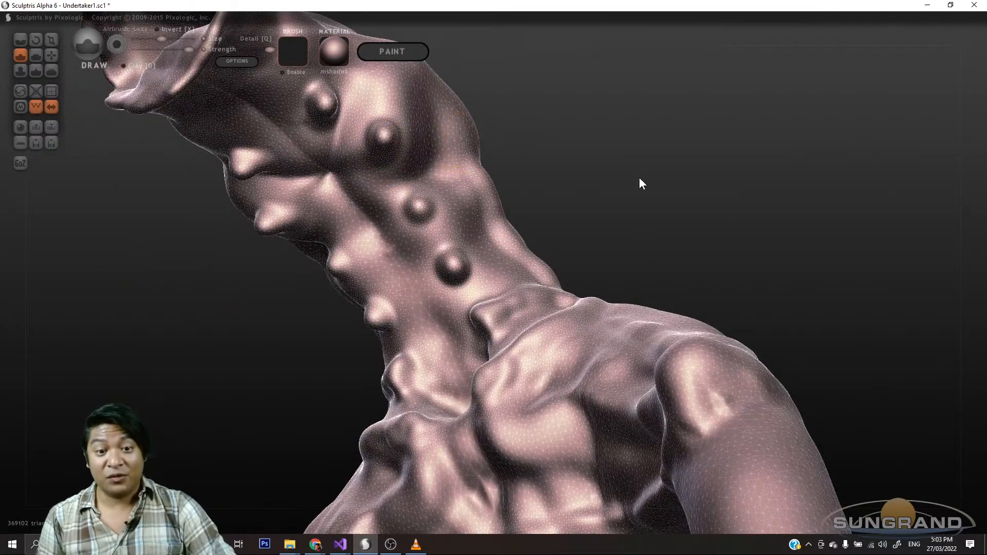
- Shape the back of the head where it meets the neck with a Draw stroke running forward toward the cheek
drag(639, 177, 635, 198)
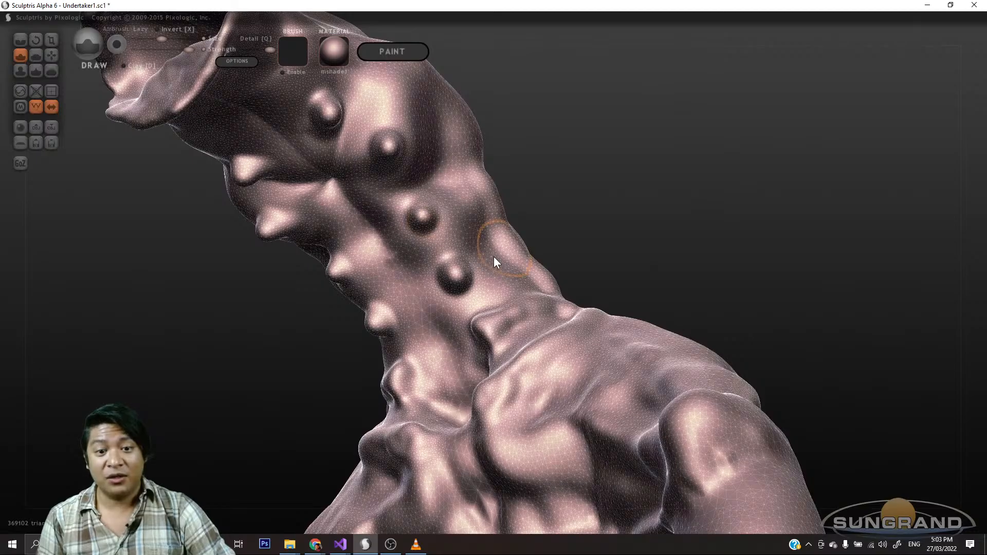
mouse_move(525, 233)
mouse_down()
mouse_move(632, 222)
mouse_move(629, 239)
mouse_up()
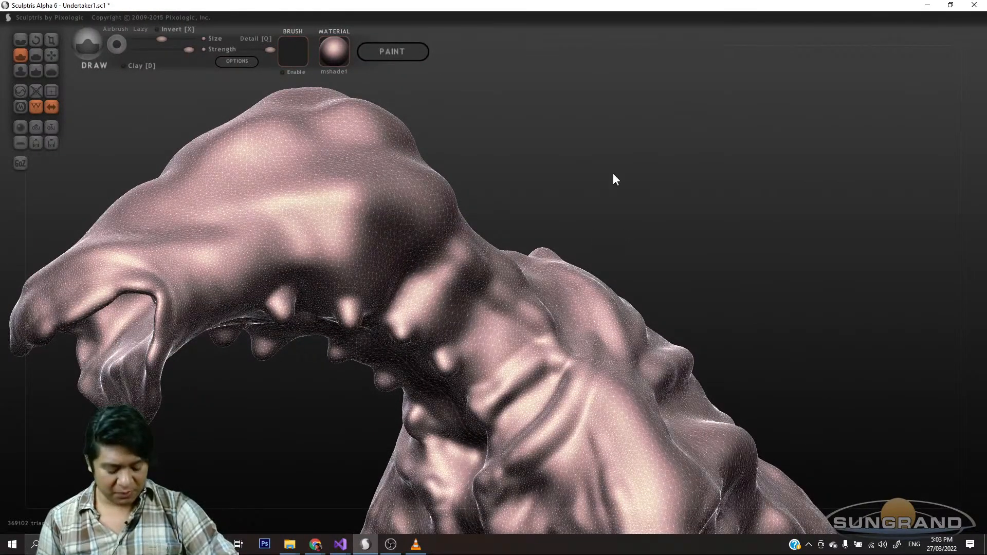
mouse_move(513, 189)
mouse_down()
mouse_move(574, 212)
mouse_move(550, 214)
mouse_move(563, 225)
mouse_move(645, 198)
mouse_move(630, 167)
mouse_up()
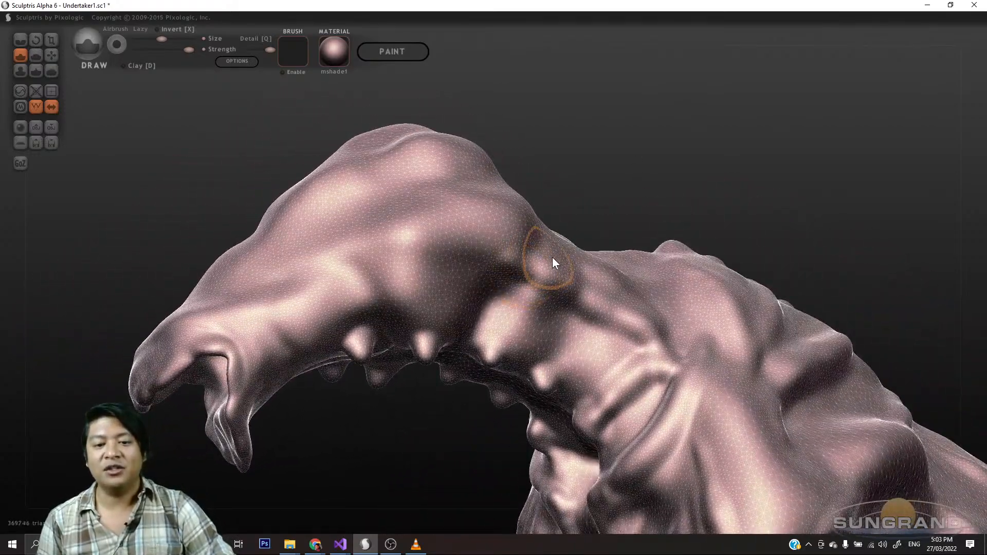
drag(523, 269, 443, 259)
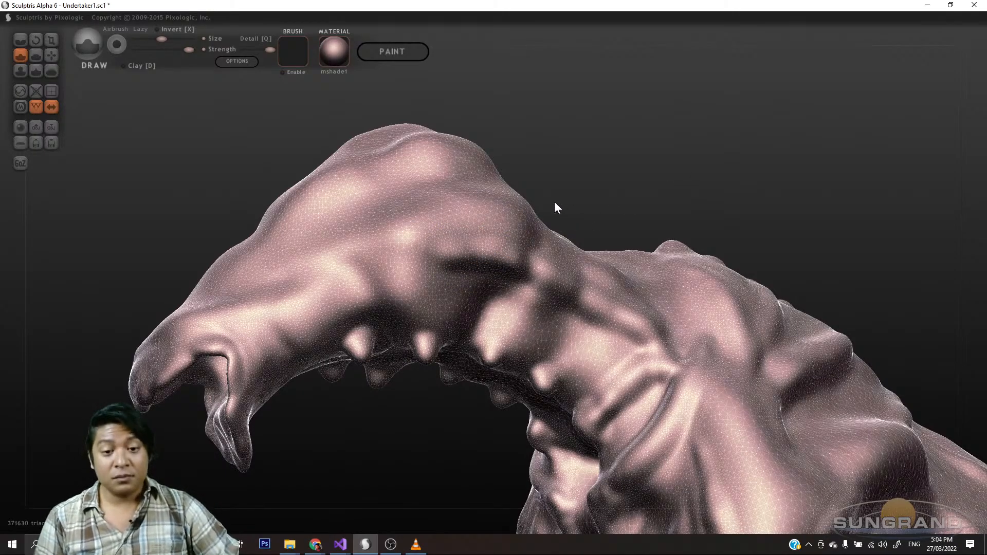
mouse_move(627, 179)
mouse_down()
mouse_move(548, 170)
mouse_move(566, 187)
mouse_up()
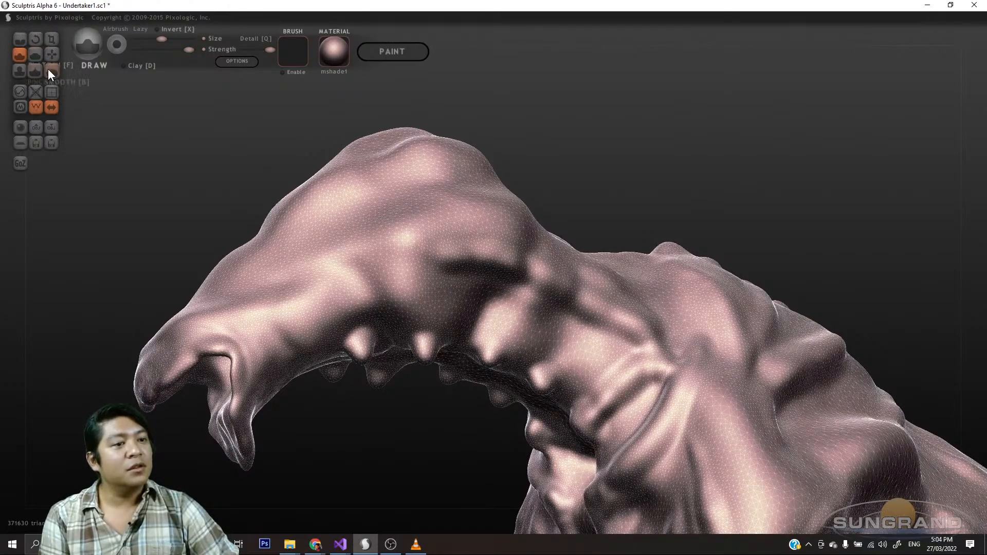
- Cut Crease lines along the side of the neck, from behind the head back to the shoulder fold
click(21, 42)
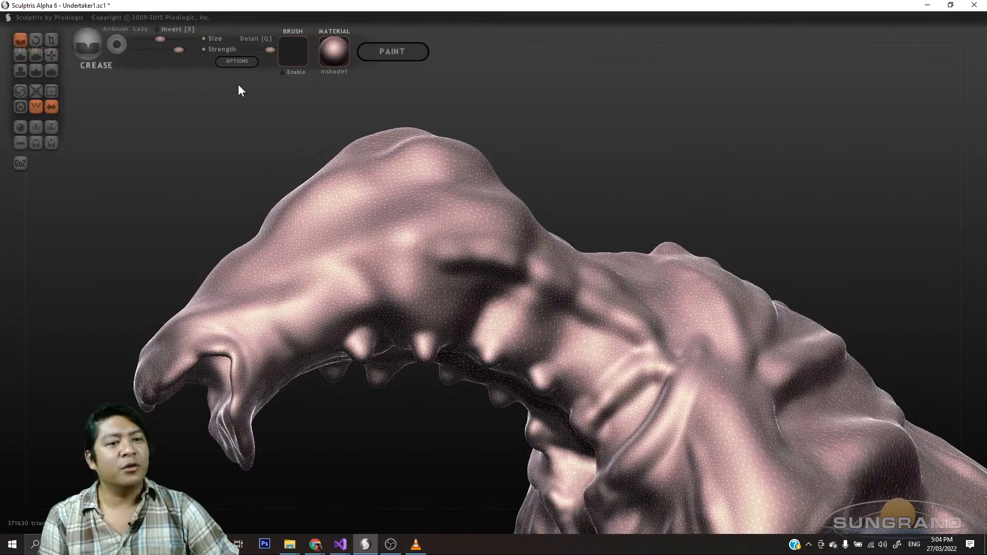
mouse_move(560, 159)
mouse_down()
mouse_move(624, 179)
mouse_move(615, 170)
mouse_up()
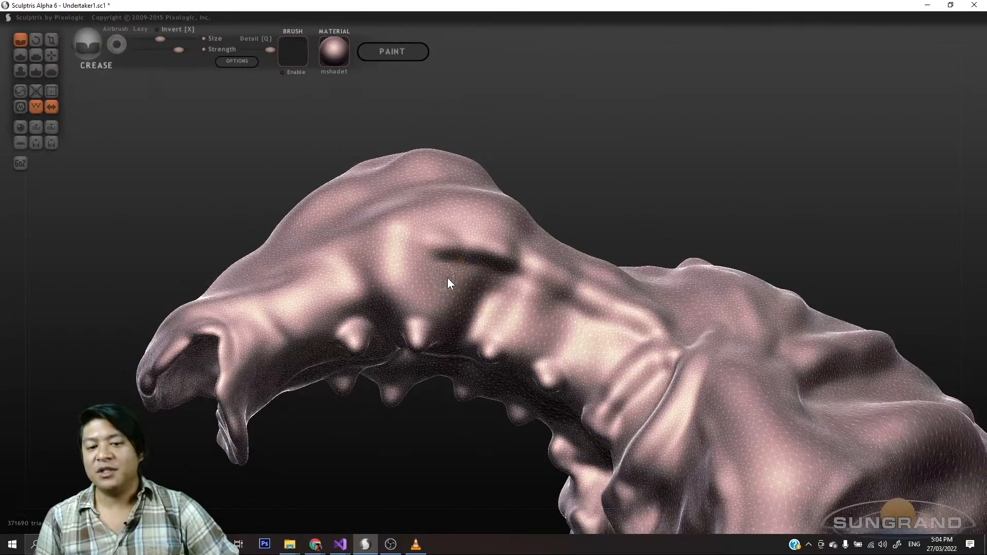
drag(586, 335, 623, 351)
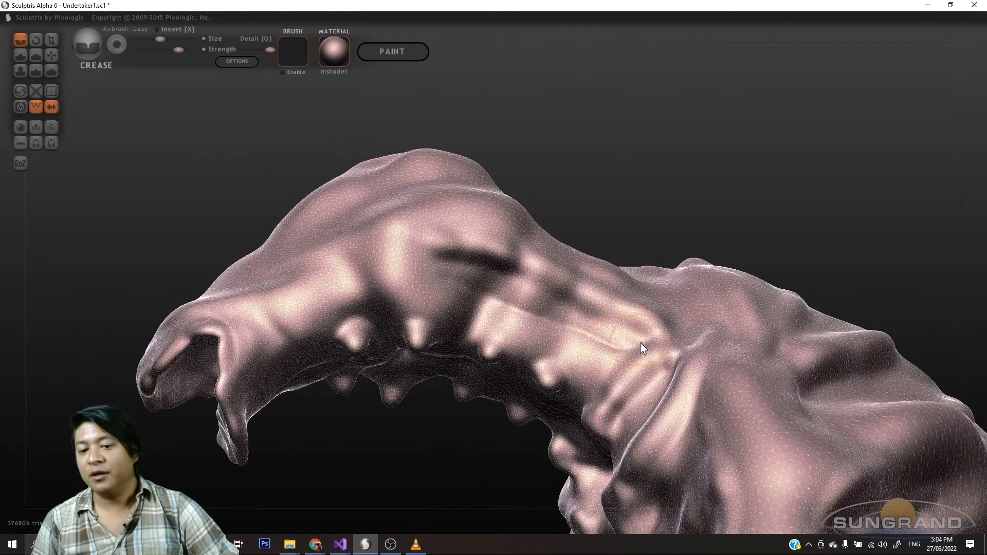
drag(494, 289, 675, 284)
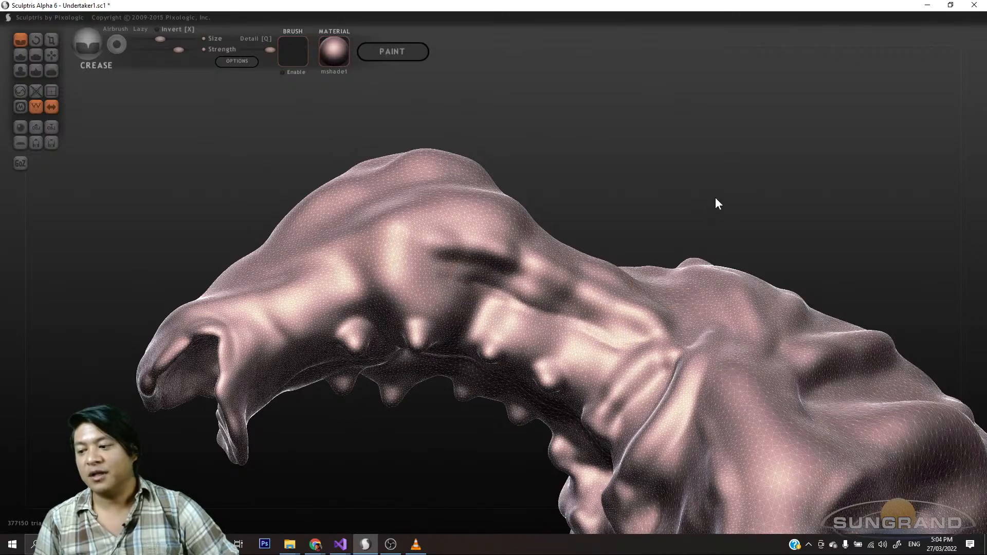
drag(718, 203, 673, 231)
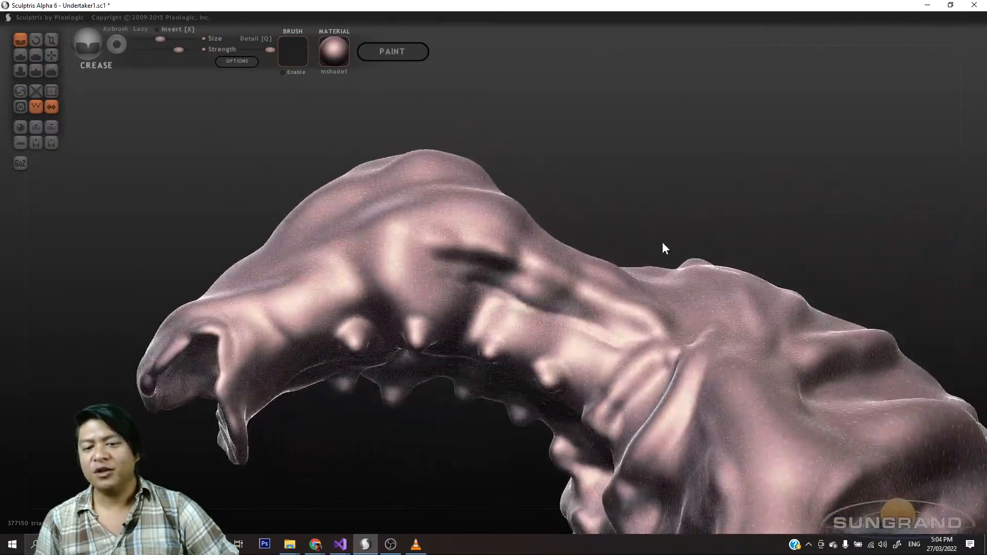
mouse_move(476, 276)
mouse_down()
mouse_move(466, 280)
mouse_move(530, 298)
mouse_up()
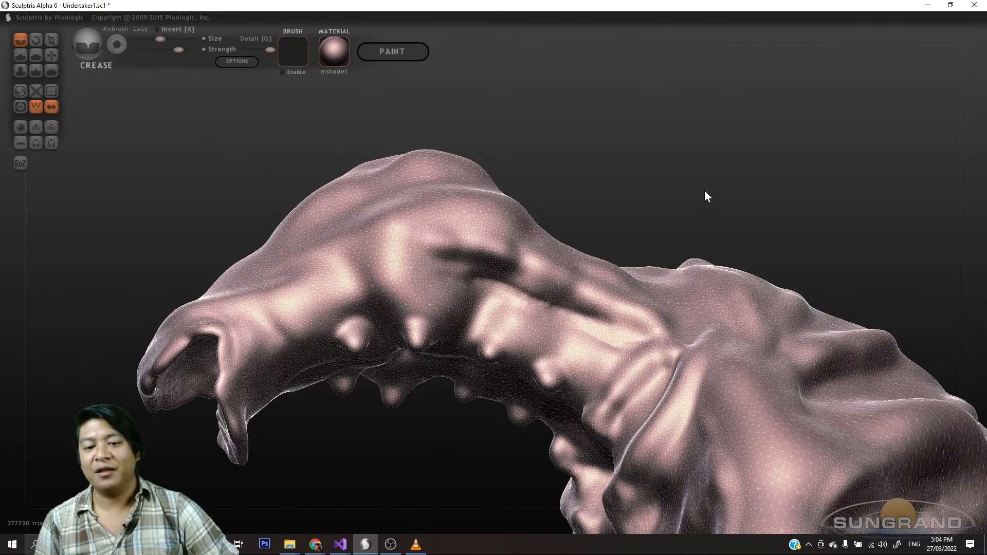
- Add Crease lines low on the side of the neck, just above the row of throat bumps
drag(705, 197, 709, 147)
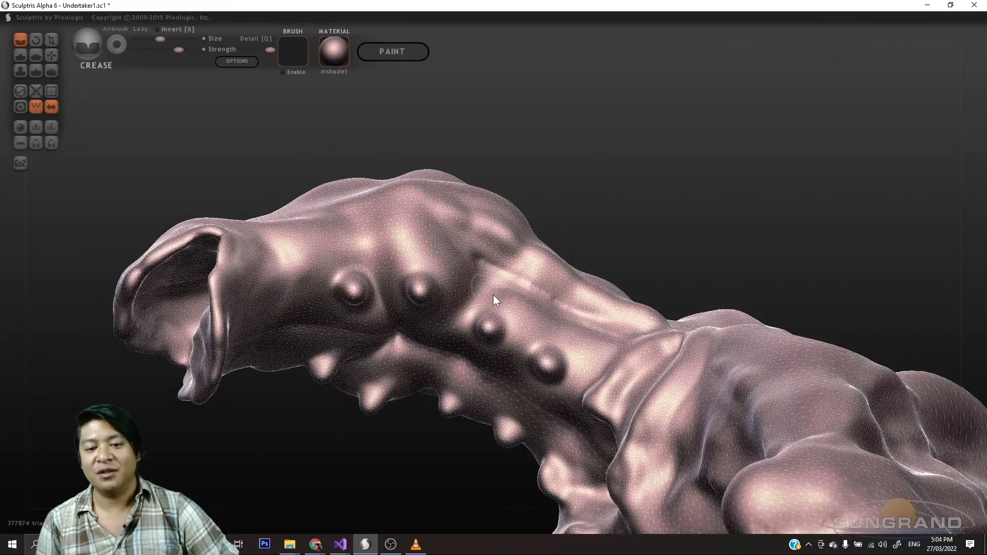
drag(645, 220, 634, 242)
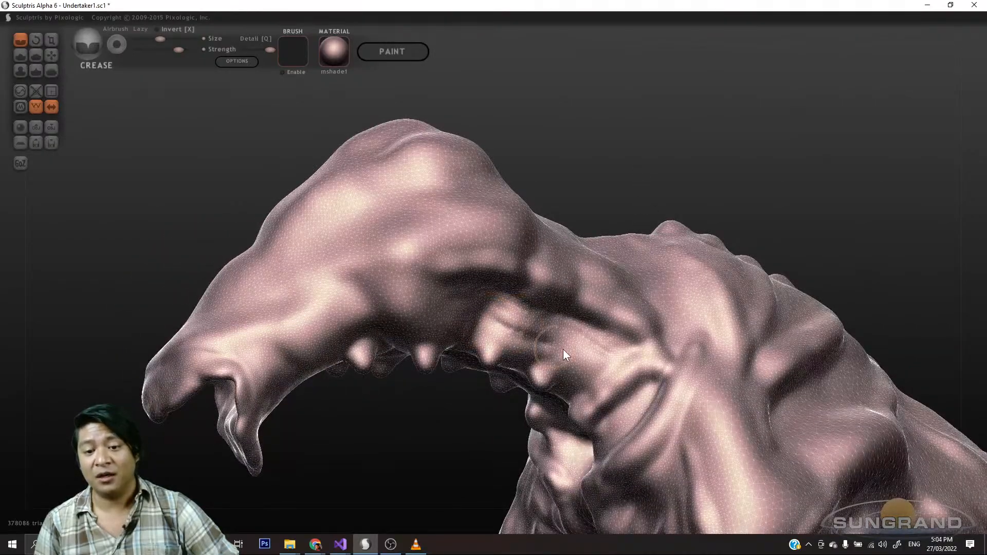
drag(490, 321, 585, 381)
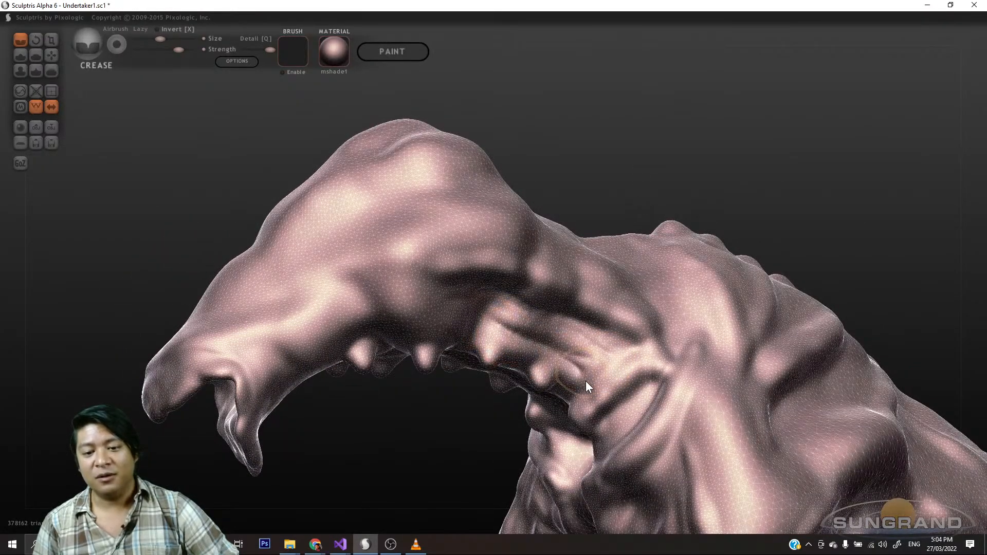
drag(701, 216, 725, 165)
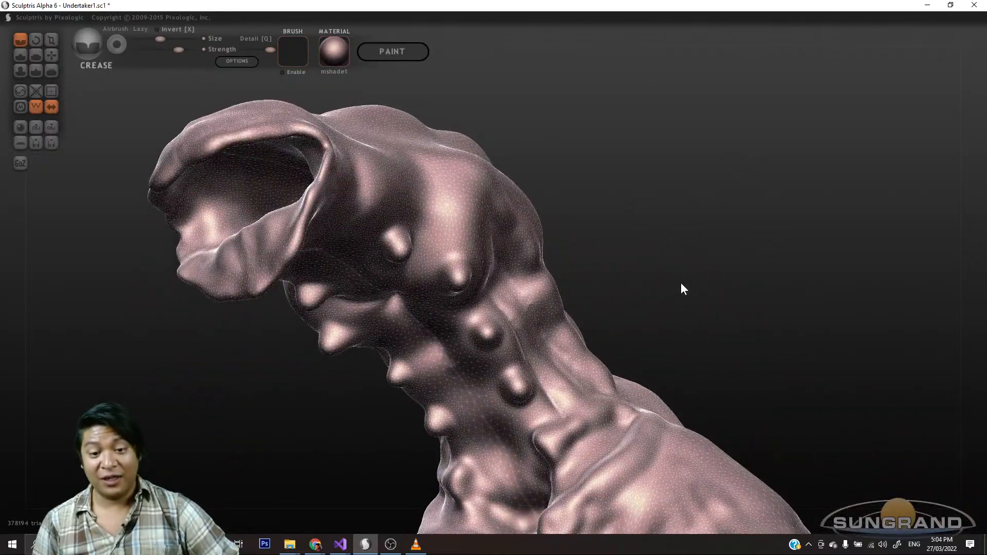
ctrl+click(676, 338)
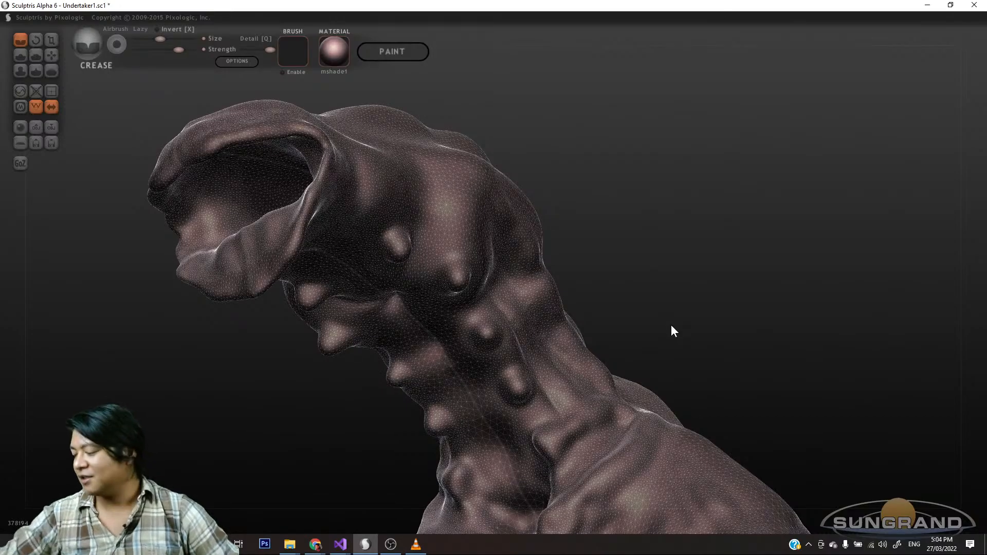
ctrl+click(669, 328)
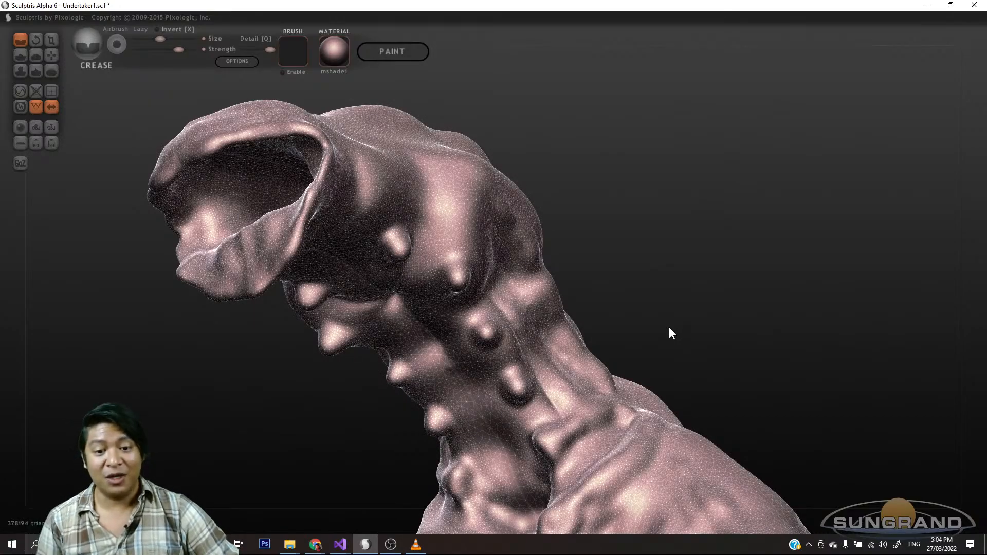
- Carve long Crease lines down the throat between the two rows of bumps, from the jaw to the chest
mouse_move(667, 224)
mouse_down()
mouse_move(688, 220)
mouse_move(668, 226)
mouse_up()
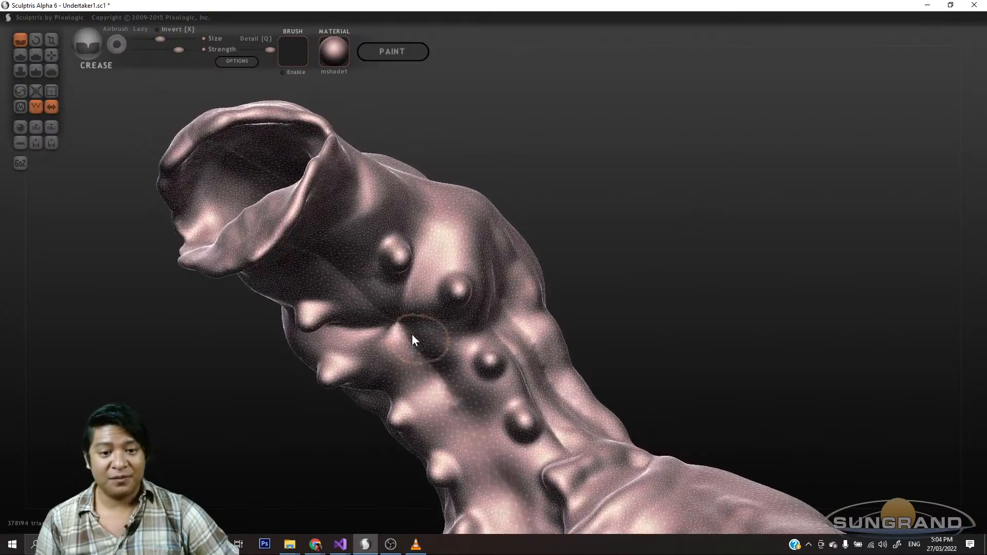
drag(428, 317, 461, 373)
mouse_move(416, 315)
mouse_down()
mouse_move(372, 286)
mouse_move(431, 314)
mouse_move(472, 365)
mouse_move(531, 495)
mouse_up()
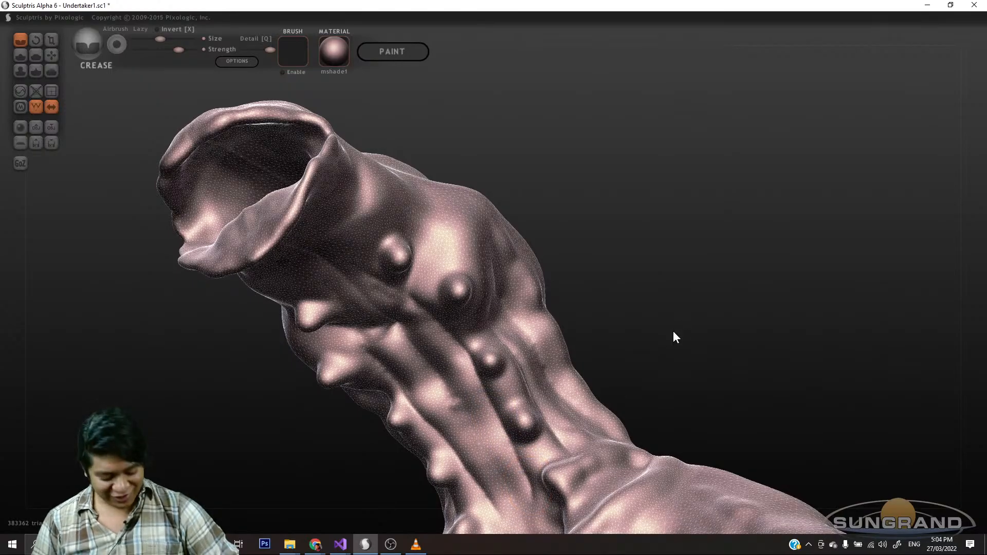
mouse_move(688, 359)
mouse_down()
mouse_move(654, 273)
mouse_move(636, 287)
mouse_up()
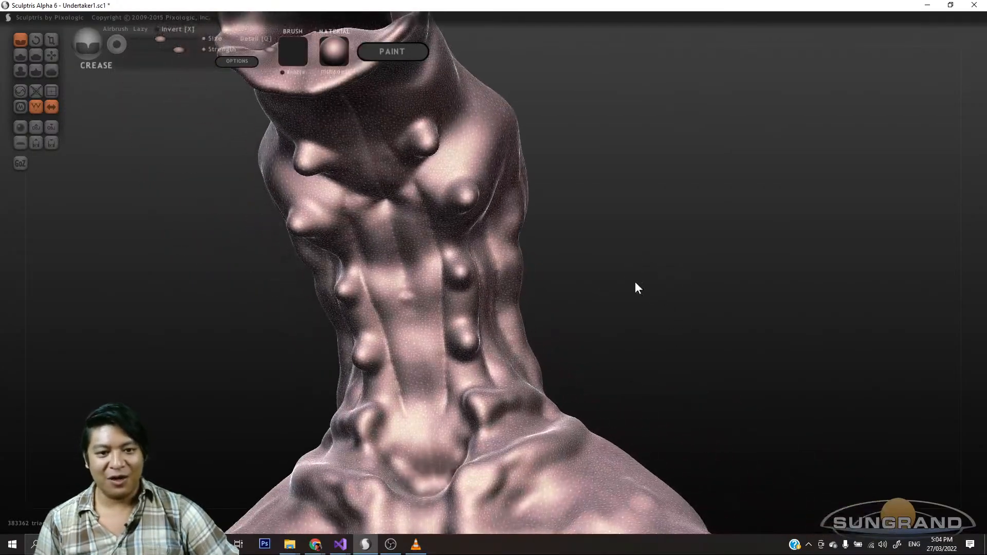
mouse_move(399, 194)
mouse_down()
mouse_move(418, 221)
mouse_move(442, 330)
mouse_move(434, 467)
mouse_move(440, 453)
mouse_up()
- Crease the skin around the two front bumps on the side of the jaw, running back toward the neck
mouse_move(588, 324)
mouse_down()
mouse_move(587, 333)
mouse_move(549, 328)
mouse_move(541, 308)
mouse_move(548, 326)
mouse_move(523, 329)
mouse_move(542, 269)
mouse_up()
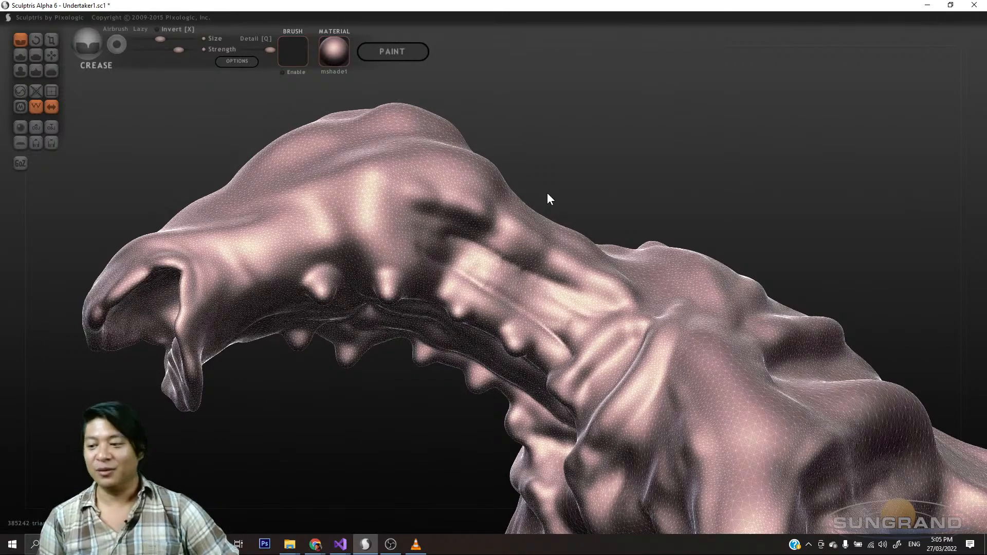
mouse_move(695, 182)
mouse_down()
mouse_move(628, 186)
mouse_move(696, 127)
mouse_move(487, 216)
mouse_up()
mouse_move(380, 253)
mouse_down()
mouse_move(393, 270)
mouse_move(365, 246)
mouse_move(388, 260)
mouse_move(463, 248)
mouse_up()
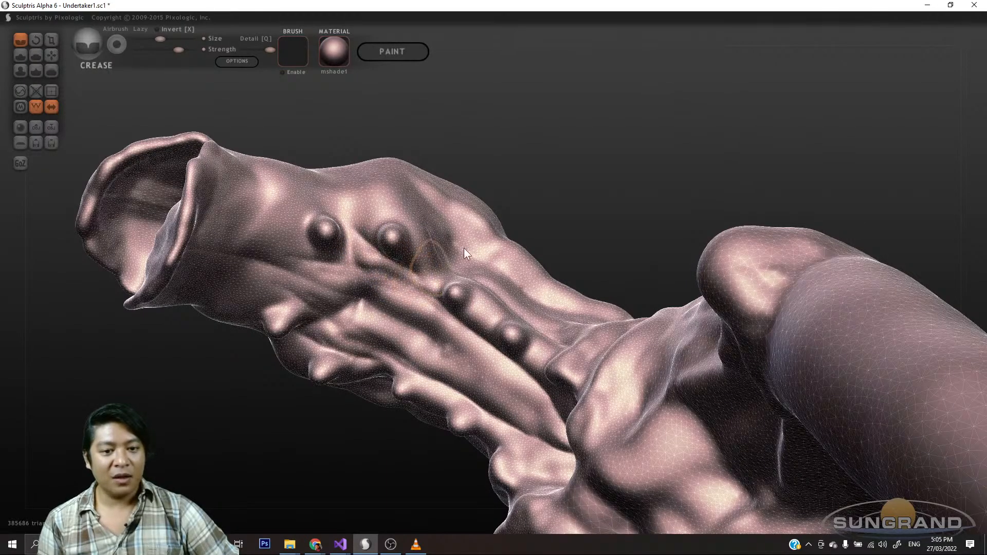
- Crease a fold above the front throat bumps and a long line along the upper side of the neck, from the head to the shoulder
mouse_move(609, 140)
mouse_down()
mouse_move(545, 270)
mouse_move(531, 256)
mouse_up()
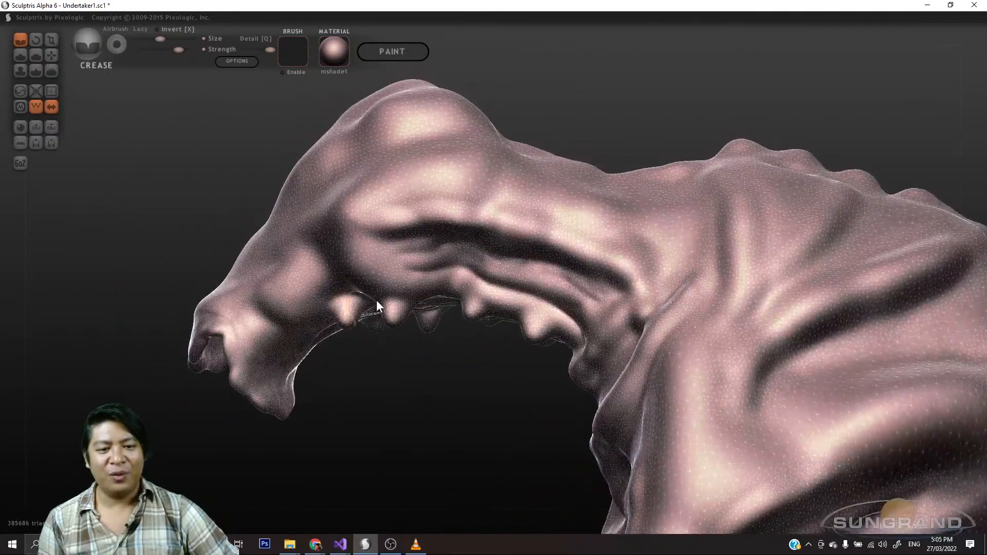
mouse_move(395, 284)
mouse_down()
mouse_move(445, 270)
mouse_move(399, 279)
mouse_up()
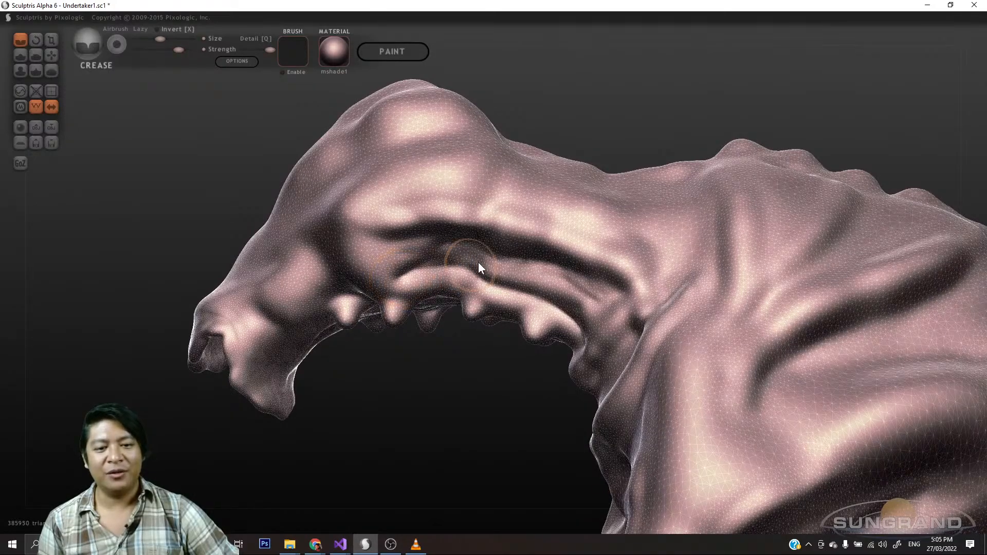
drag(615, 104, 325, 170)
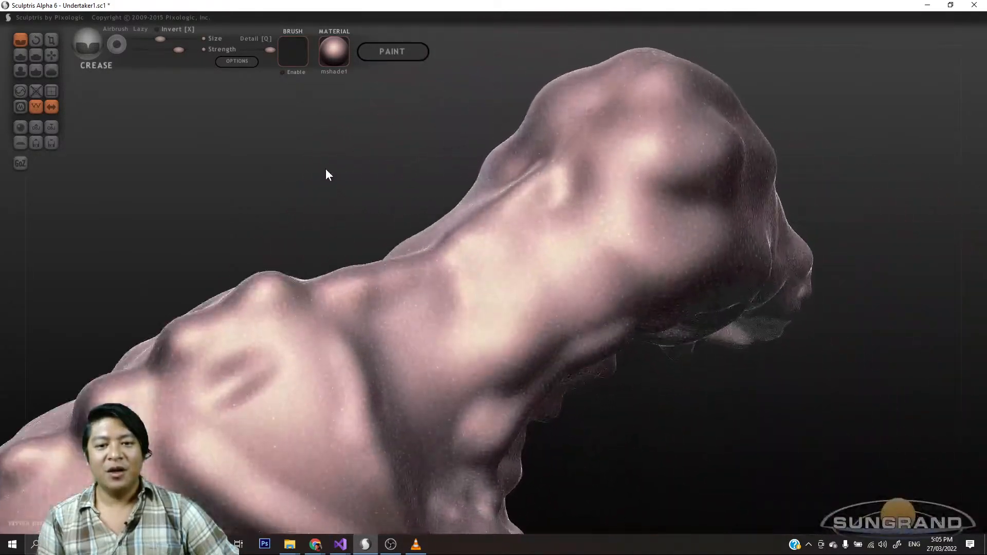
drag(485, 223, 506, 211)
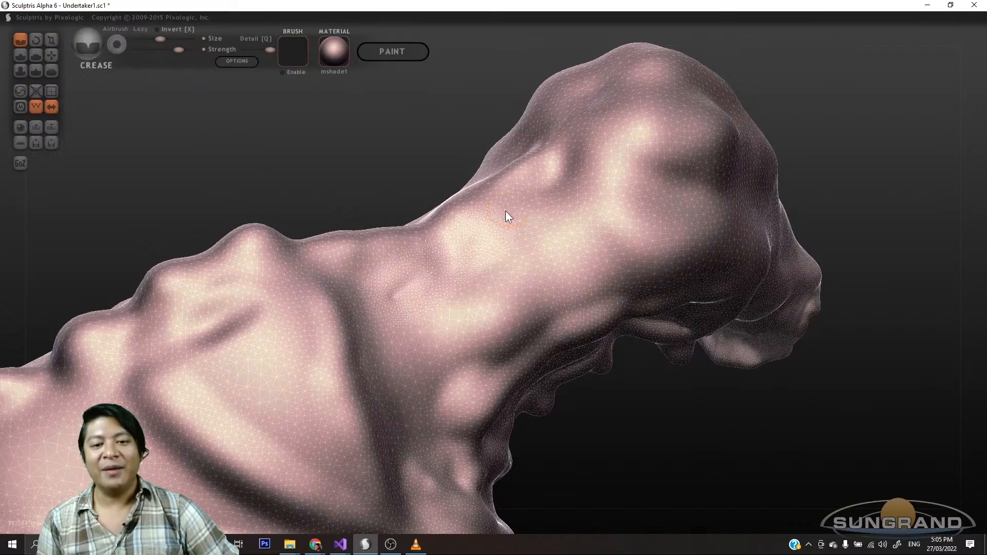
drag(558, 188, 423, 326)
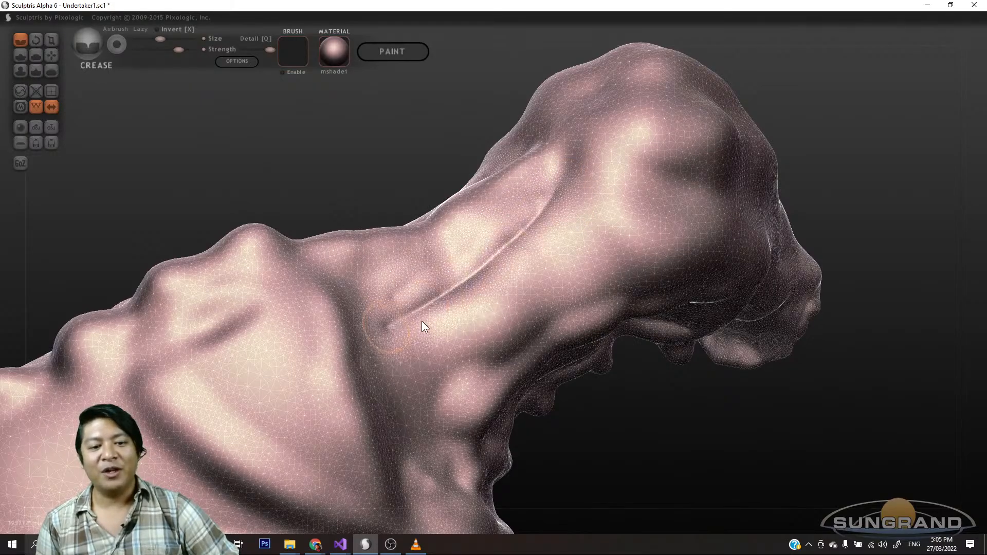
- Crease the skin beside the long upper neck line from the neck base toward the head, undoing and redrawing the first stroke
mouse_move(612, 452)
mouse_down()
mouse_move(555, 431)
mouse_move(566, 448)
mouse_move(562, 427)
mouse_up()
scroll(560, 445, down, 3)
drag(389, 294, 466, 243)
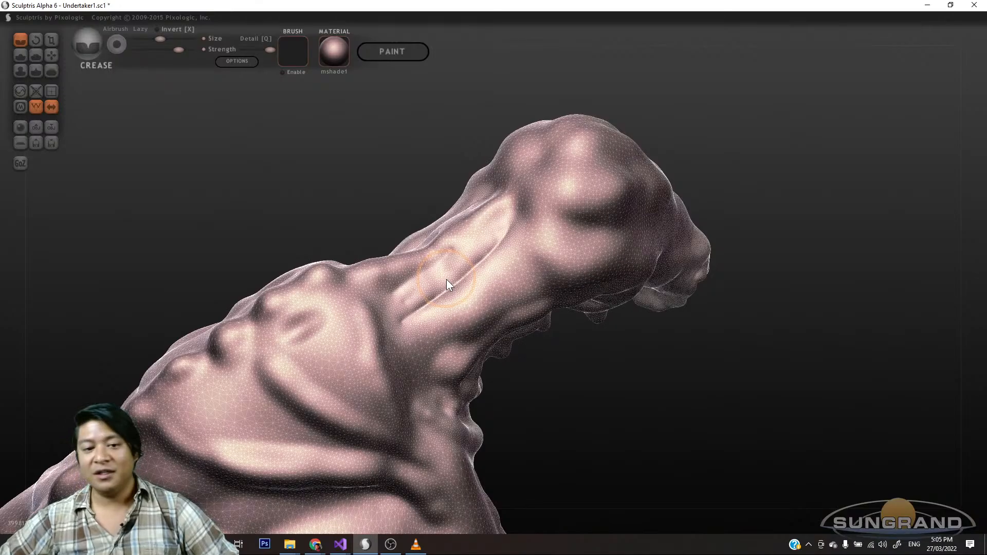
key(ctrl+z)
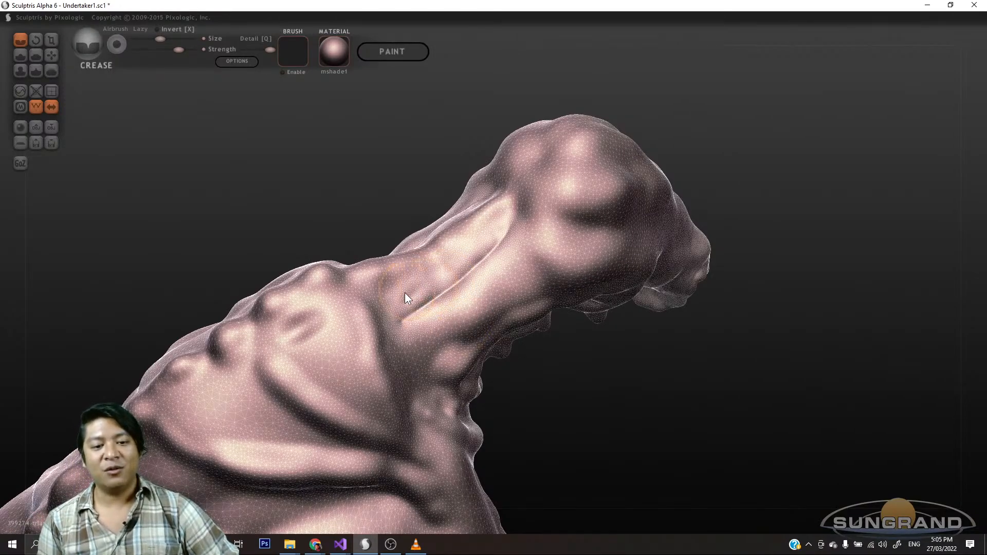
drag(389, 294, 507, 226)
- Crease a long fold along the lower side of the neck, from beneath the back of the head toward the neck base
mouse_move(596, 419)
mouse_down()
mouse_move(458, 368)
mouse_move(334, 373)
mouse_move(305, 361)
mouse_move(524, 341)
mouse_move(564, 384)
mouse_move(582, 385)
mouse_move(568, 385)
mouse_move(544, 318)
mouse_up()
key(w)
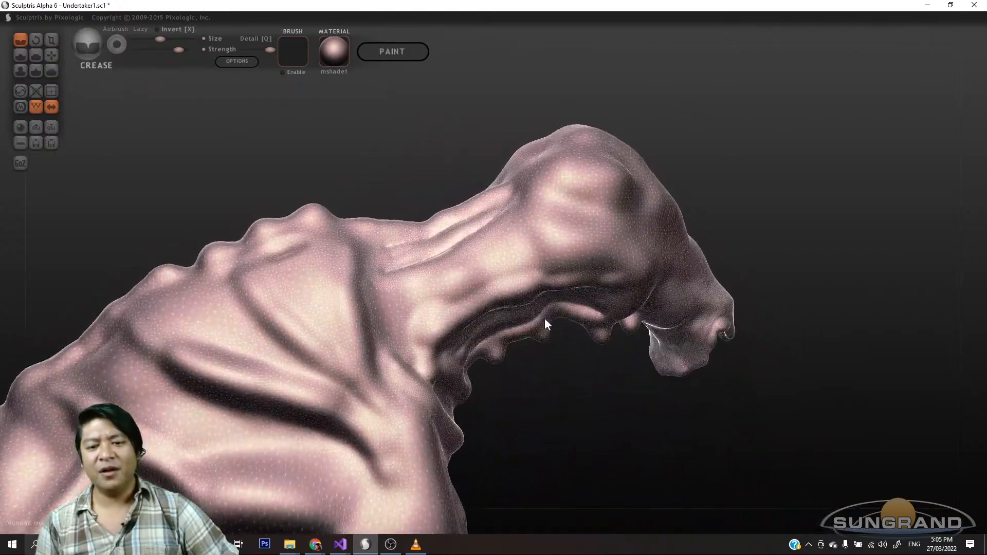
drag(557, 272, 490, 283)
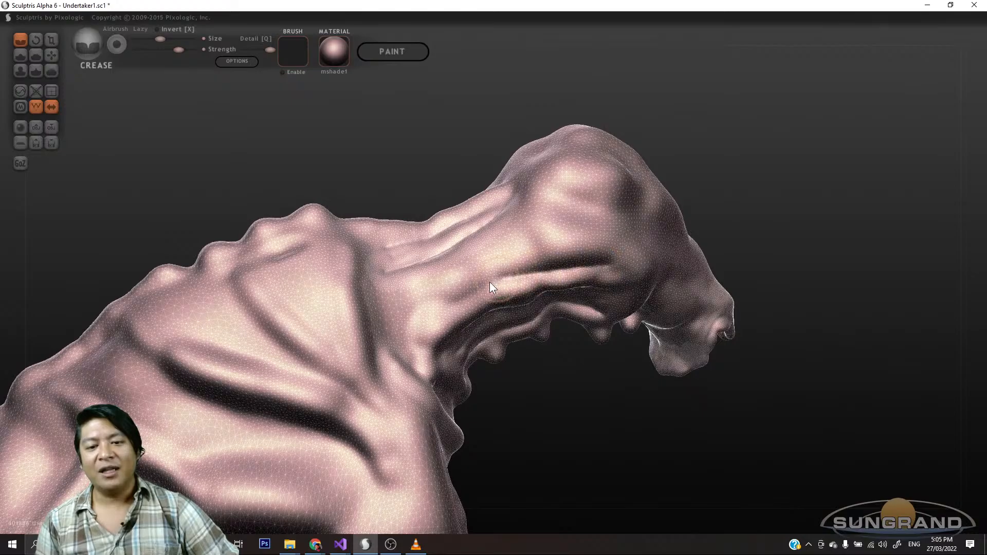
drag(537, 370, 524, 397)
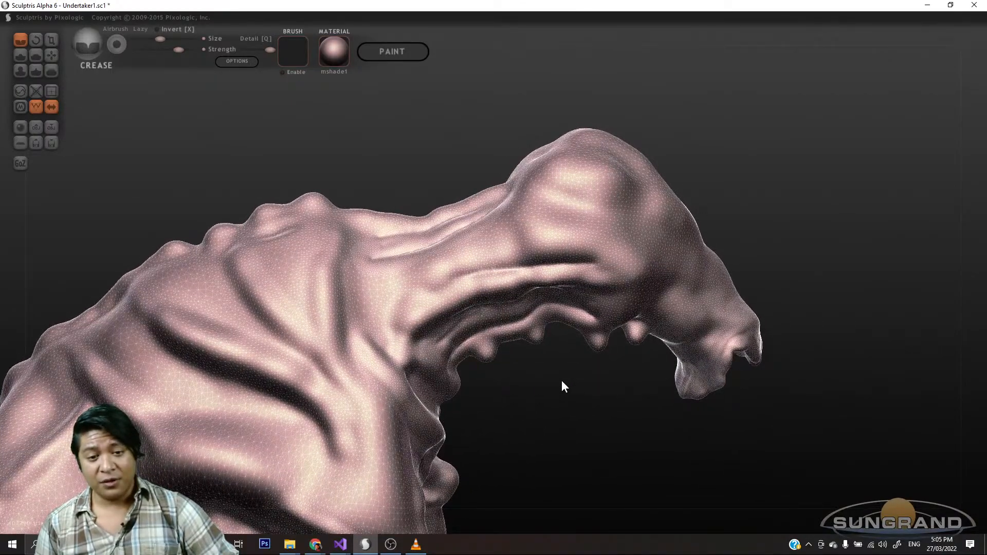
drag(515, 406, 513, 463)
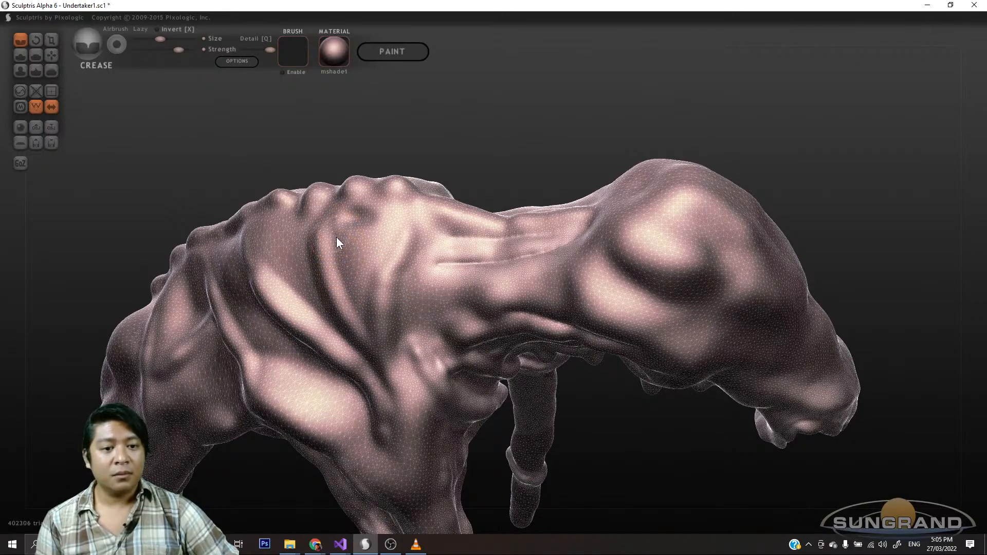
- Crease the fold where the neck meets the shoulder and add a fan of fine lines on the upper shoulder below the spine bumps
drag(610, 433, 453, 370)
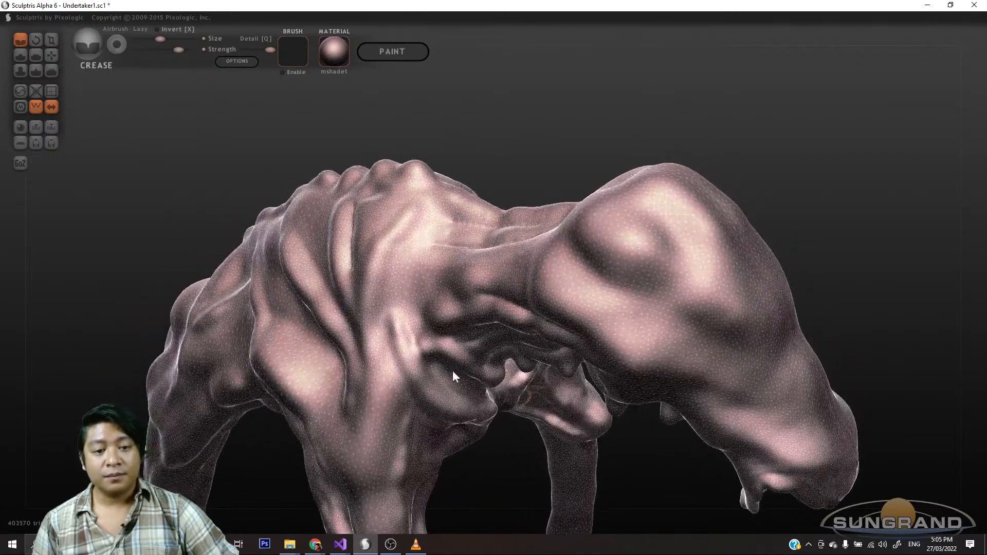
drag(384, 296, 422, 222)
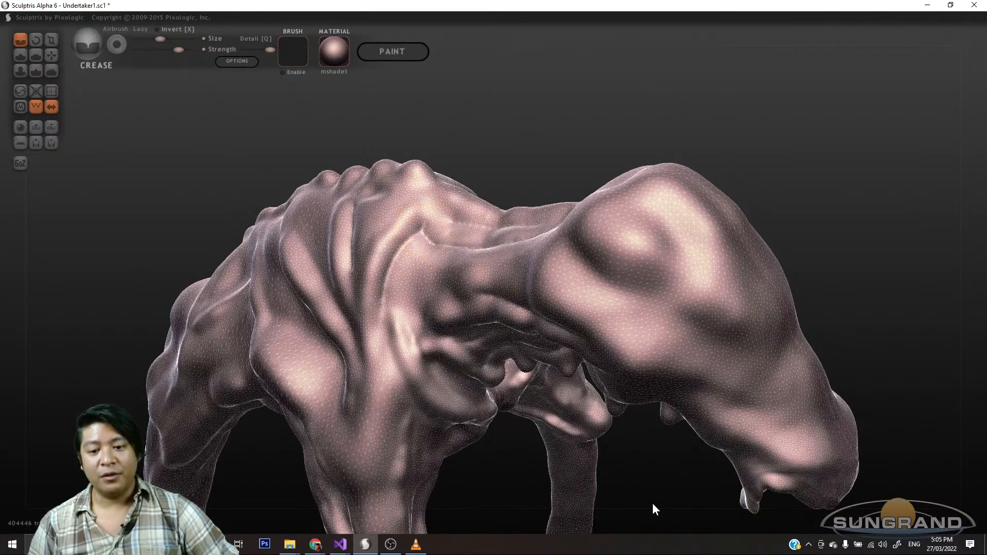
drag(652, 506, 753, 482)
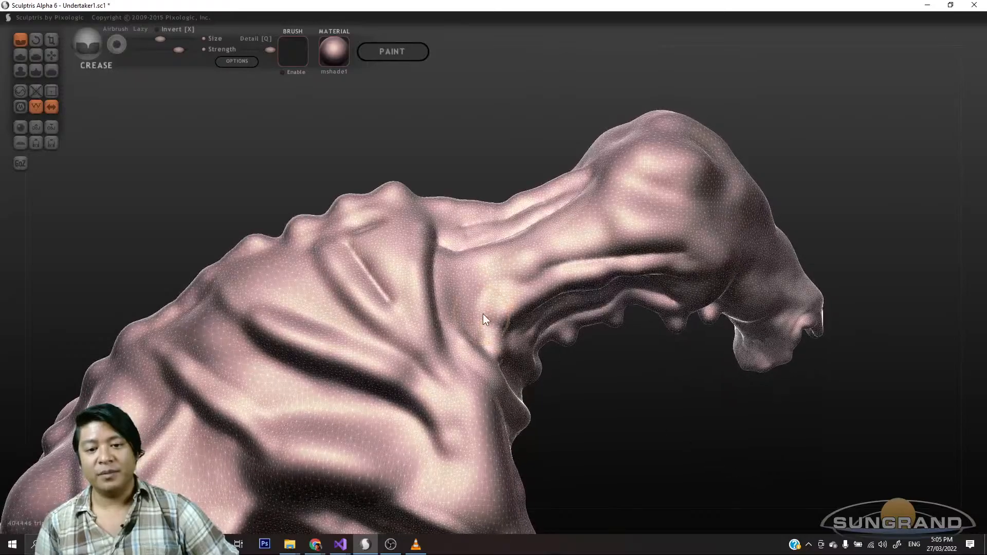
drag(606, 419, 617, 447)
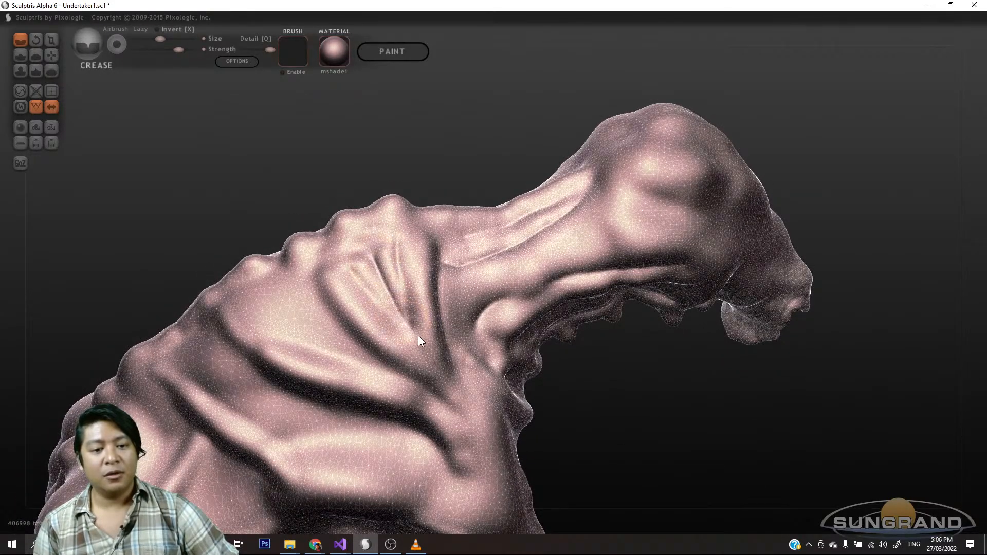
- Deepen the Crease fold that runs from the spine bumps down behind the fan of shoulder lines
mouse_move(606, 427)
mouse_down()
mouse_move(637, 450)
mouse_move(662, 429)
mouse_move(779, 452)
mouse_up()
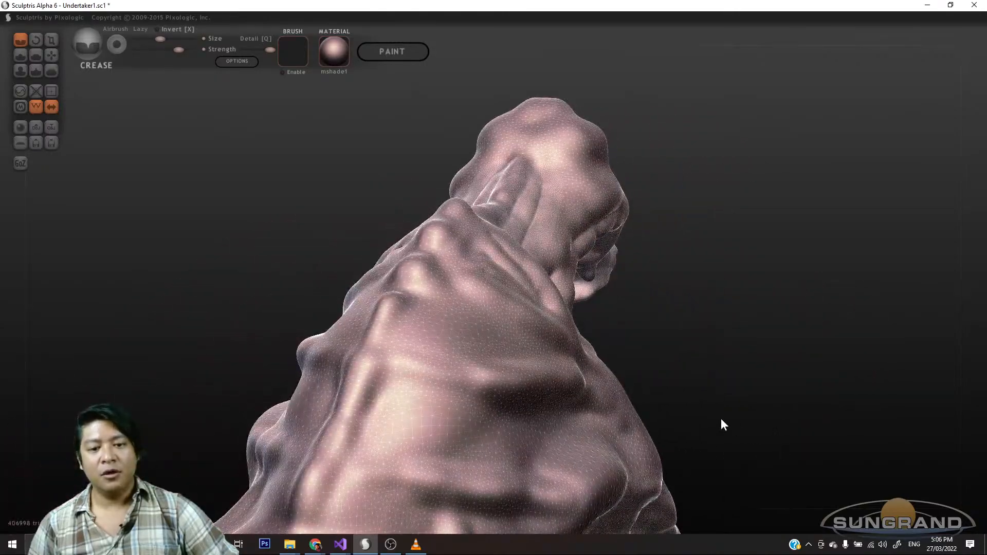
drag(452, 306, 535, 340)
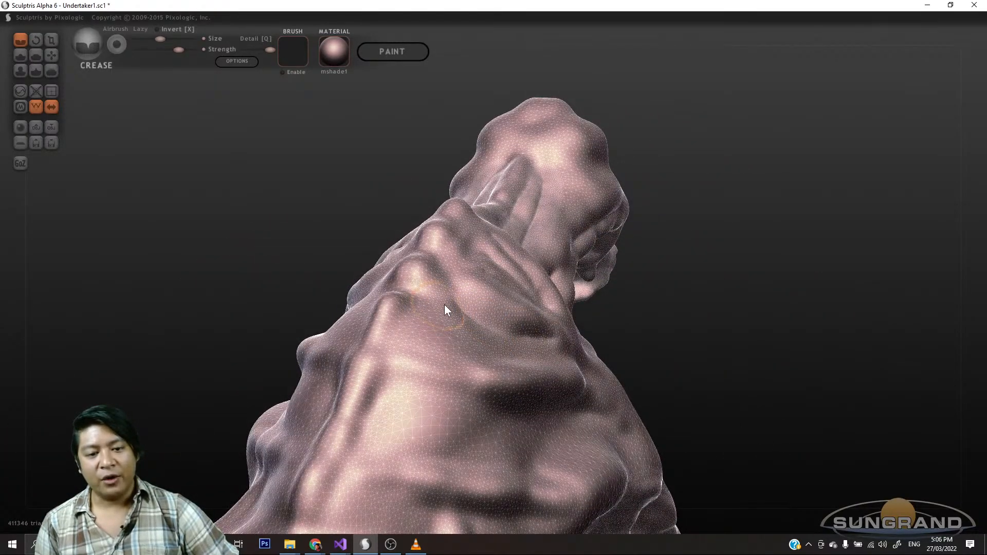
mouse_move(445, 309)
mouse_down()
mouse_move(425, 341)
mouse_move(505, 346)
mouse_move(458, 352)
mouse_move(555, 341)
mouse_up()
- Carve Crease lines around the hollow between the two upper shoulder folds, shaping small ridges inside it near the spine
drag(724, 360, 344, 276)
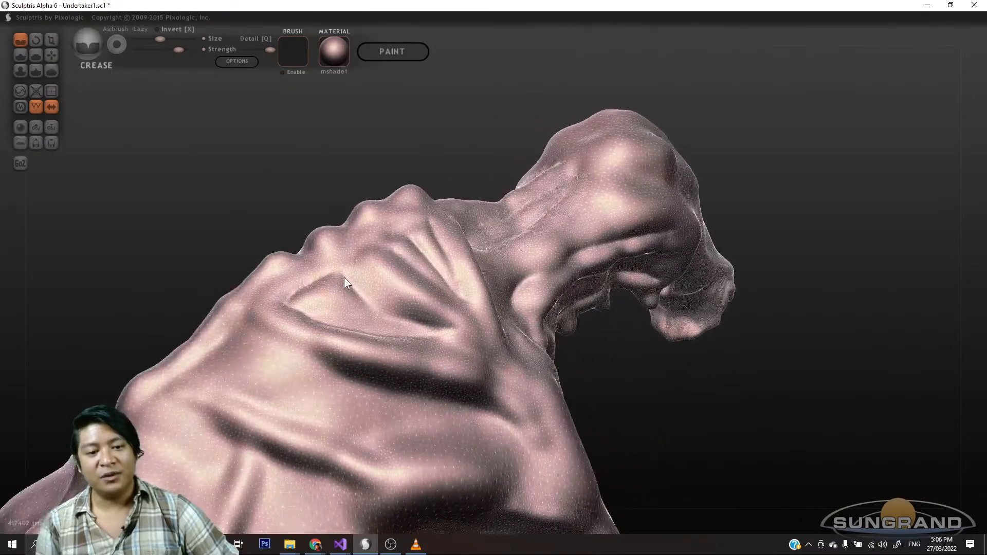
drag(648, 385, 550, 398)
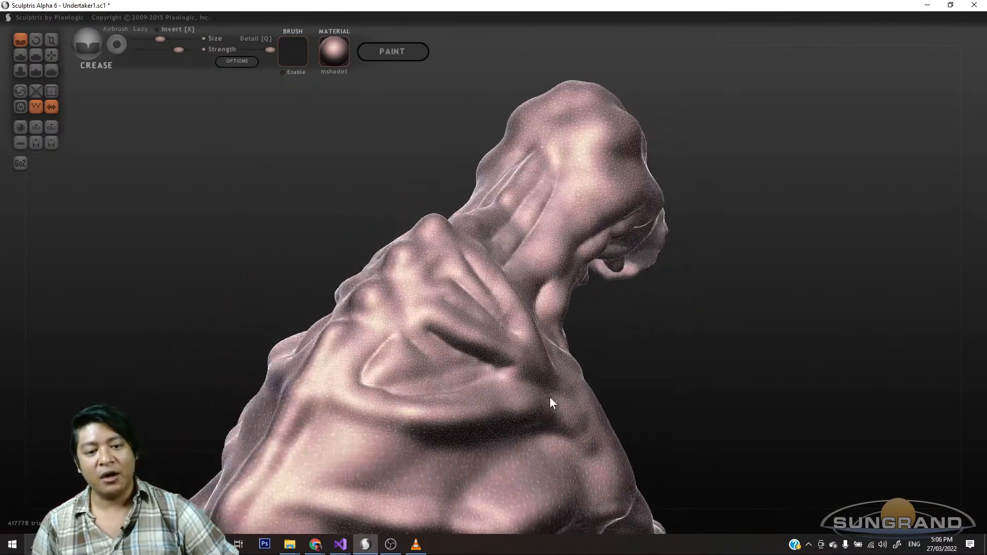
mouse_move(415, 328)
mouse_down()
mouse_move(395, 374)
mouse_move(483, 366)
mouse_up()
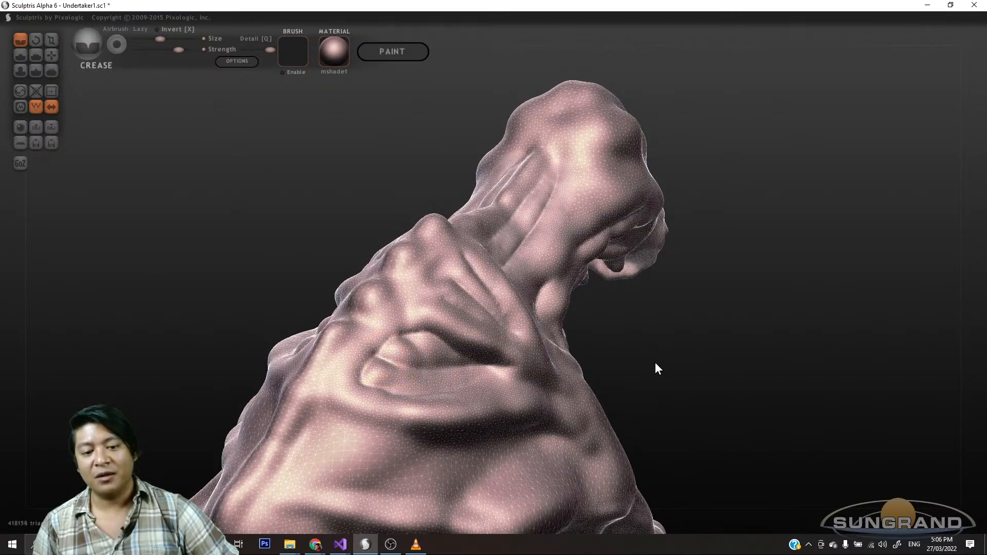
drag(715, 367, 612, 421)
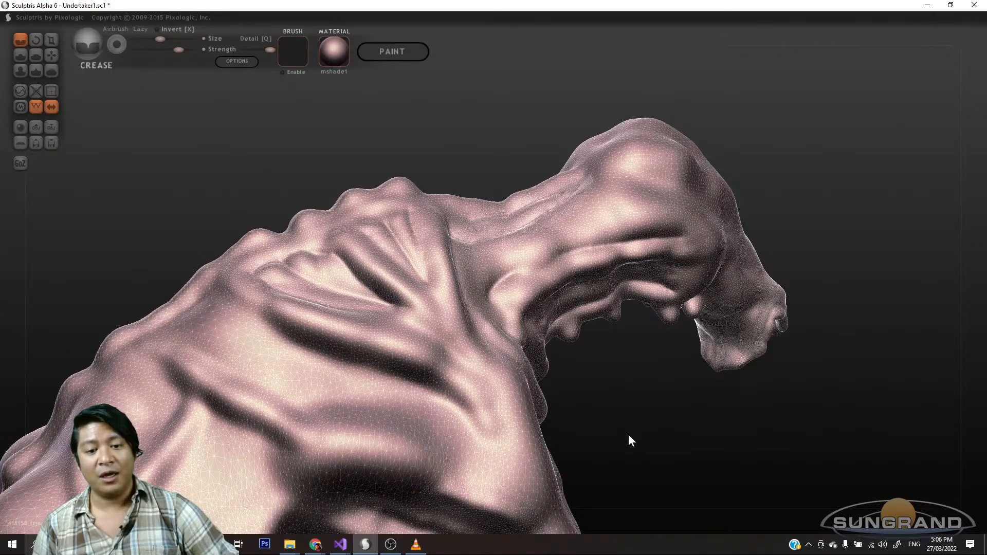
- Crease a curved fold around the front end of the hollow behind the front leg, continuing back along its lower edge toward the spine
drag(628, 435, 524, 323)
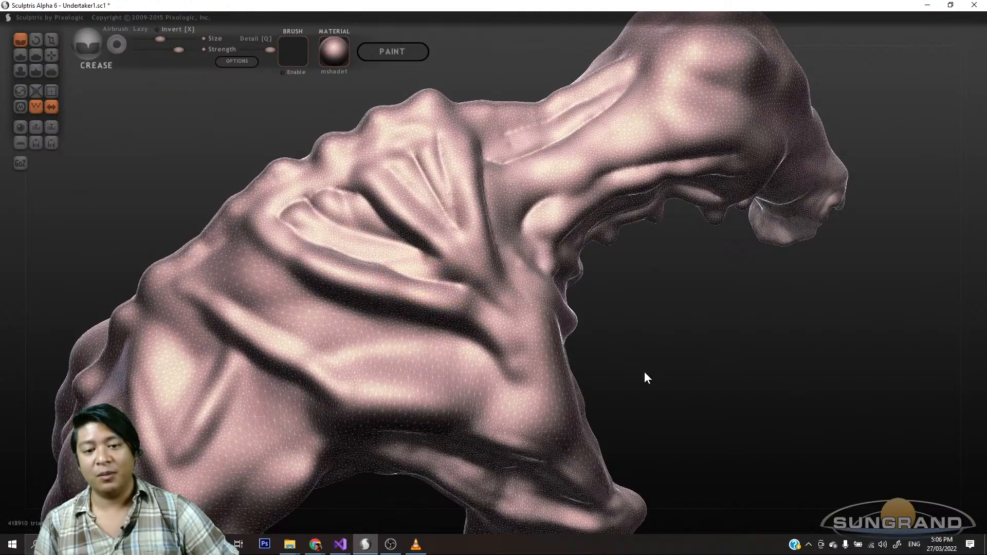
drag(647, 377, 527, 332)
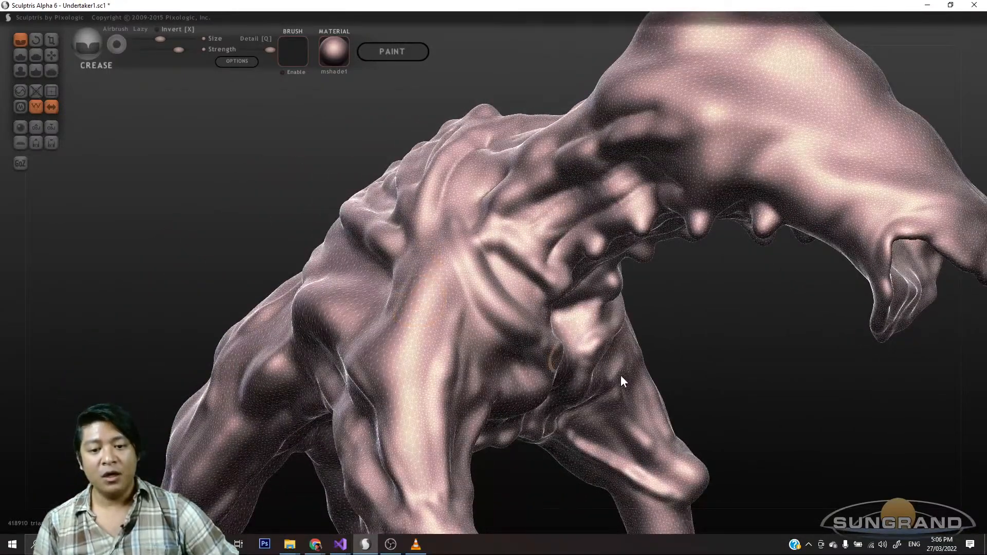
drag(623, 379, 471, 254)
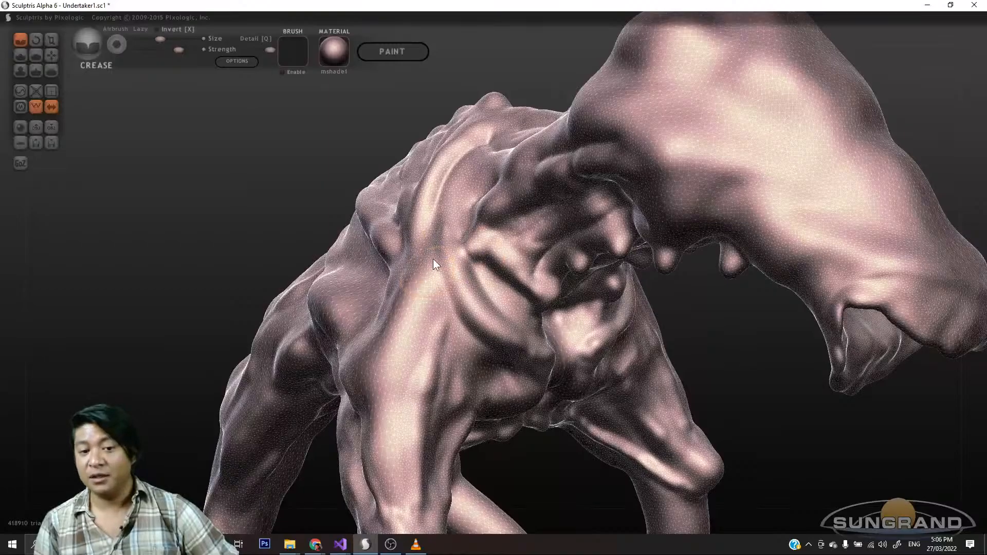
drag(684, 362, 558, 368)
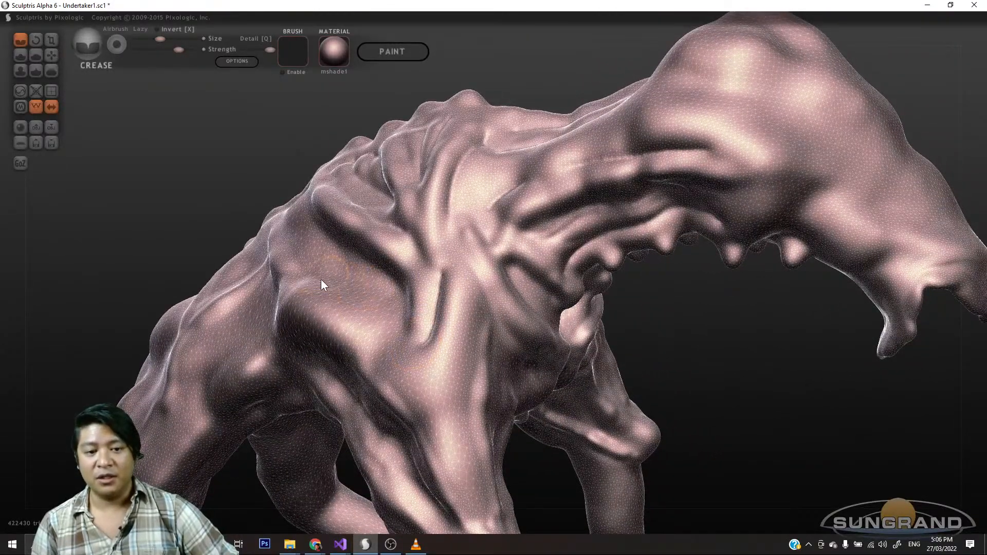
drag(346, 306, 402, 361)
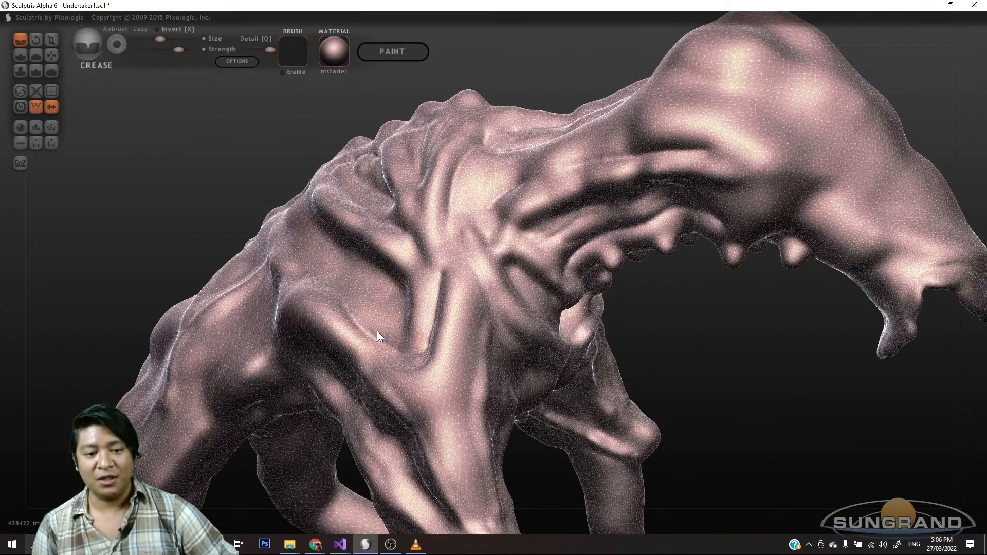
mouse_move(340, 276)
mouse_down()
mouse_move(297, 248)
mouse_move(296, 212)
mouse_up()
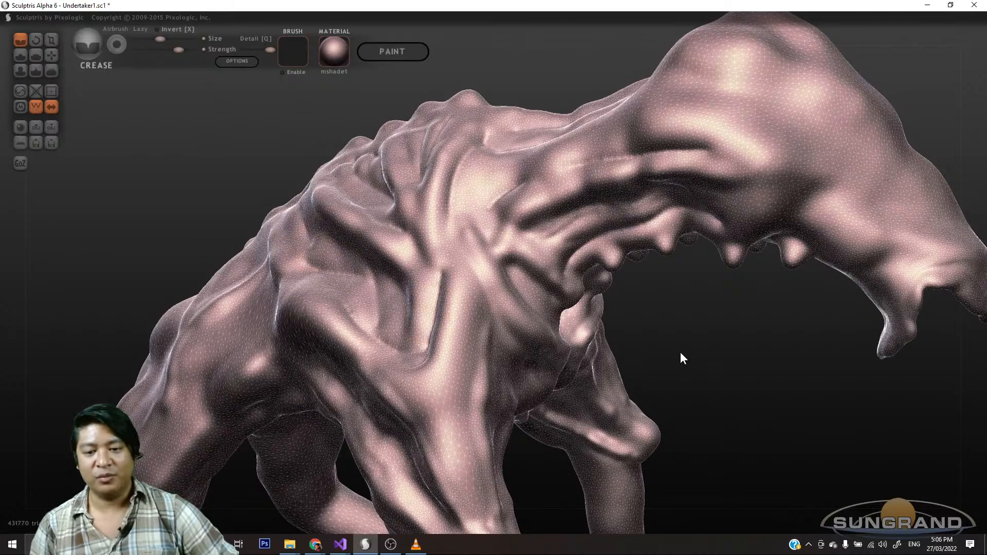
- Add short Crease strokes inside the groove between the two large flank folds, from near the spine to its front corner
mouse_move(682, 357)
mouse_down()
mouse_move(771, 396)
mouse_move(330, 374)
mouse_up()
mouse_move(337, 310)
mouse_down()
mouse_move(345, 339)
mouse_move(387, 337)
mouse_move(420, 358)
mouse_up()
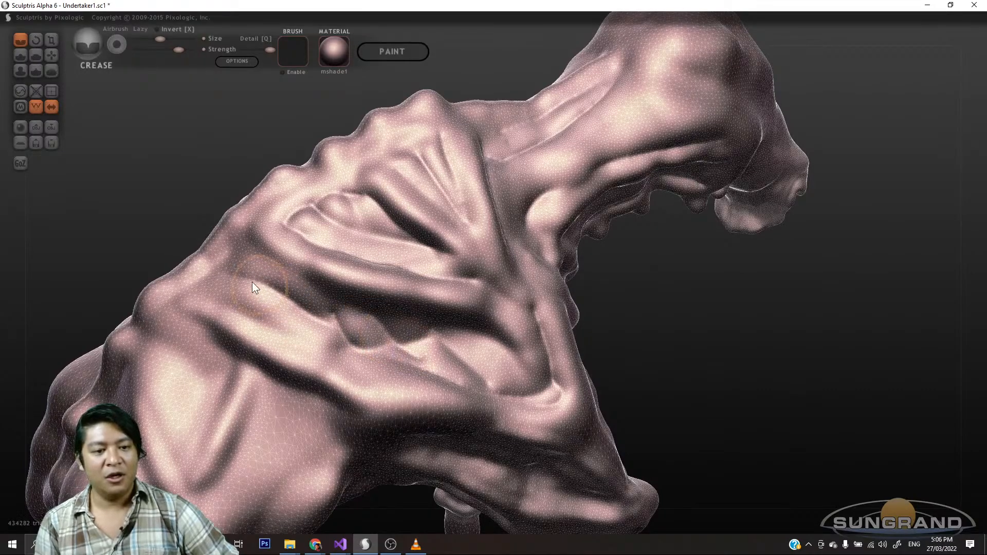
mouse_move(211, 293)
mouse_down()
mouse_move(266, 315)
mouse_move(325, 319)
mouse_up()
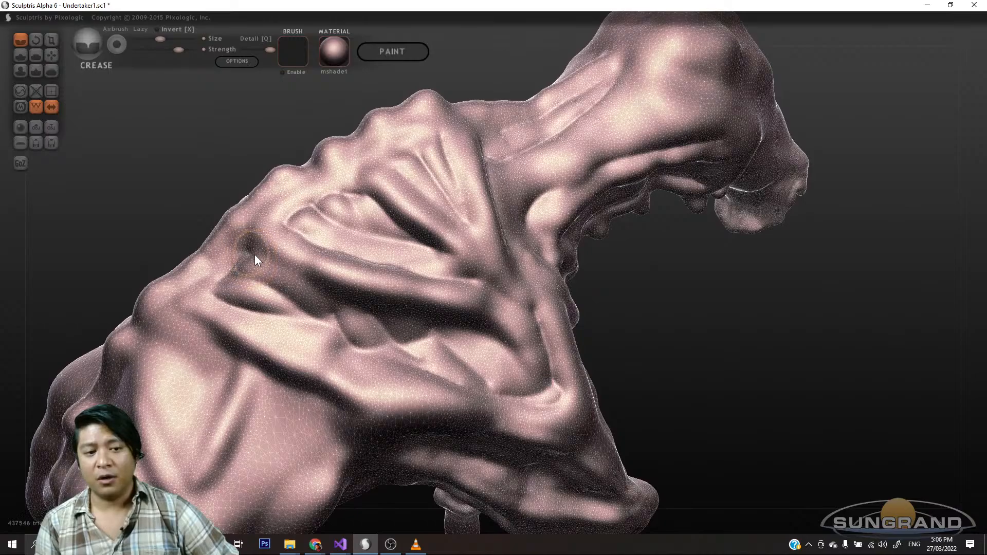
mouse_move(683, 392)
mouse_down()
mouse_move(653, 344)
mouse_move(718, 368)
mouse_move(569, 361)
mouse_up()
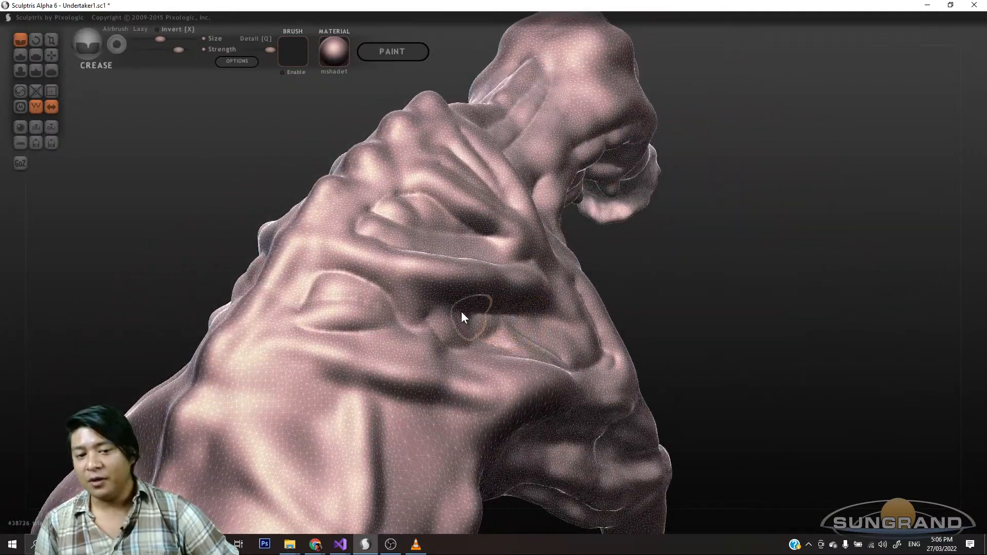
mouse_move(462, 313)
mouse_down()
mouse_move(384, 286)
mouse_move(540, 301)
mouse_up()
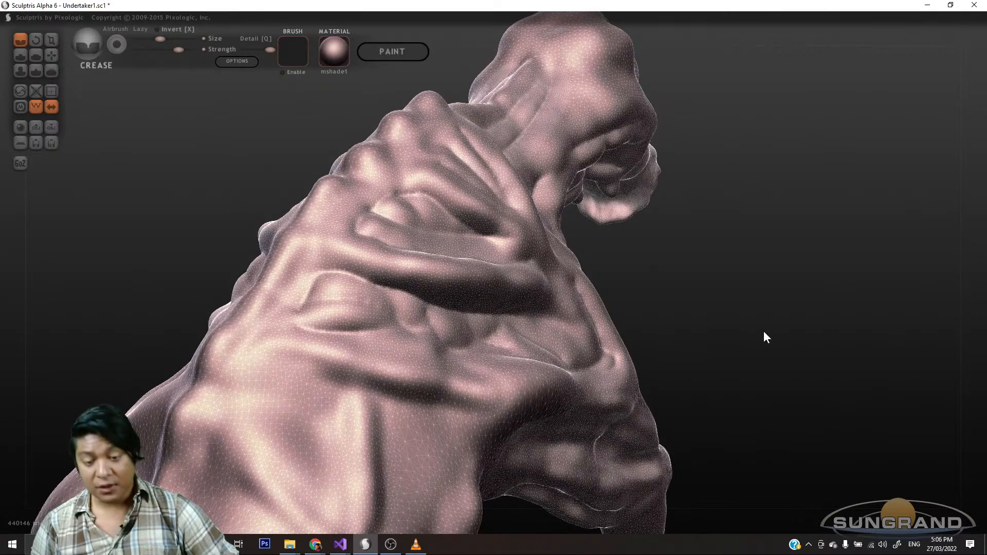
mouse_move(765, 336)
mouse_down()
mouse_move(691, 319)
mouse_move(683, 360)
mouse_move(557, 329)
mouse_move(544, 304)
mouse_up()
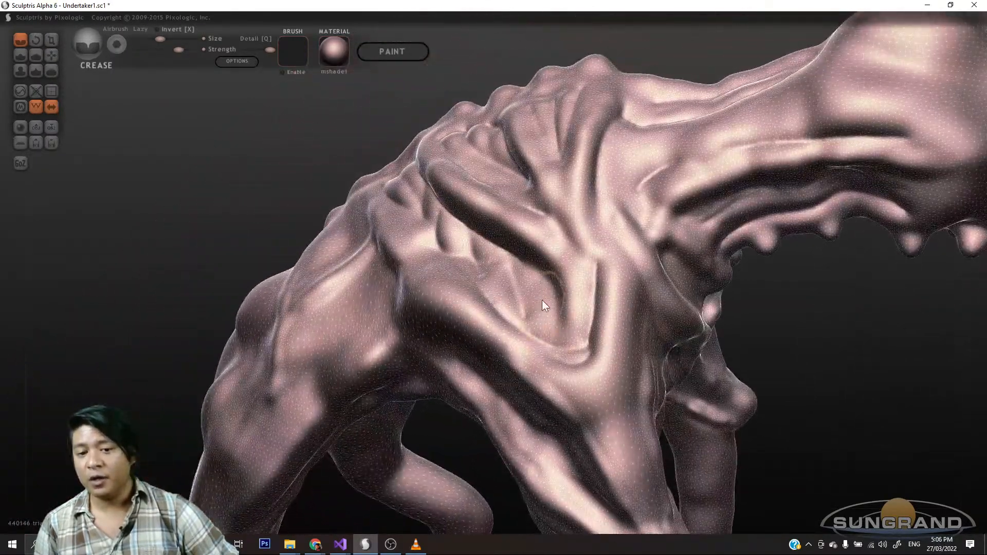
drag(557, 350, 559, 354)
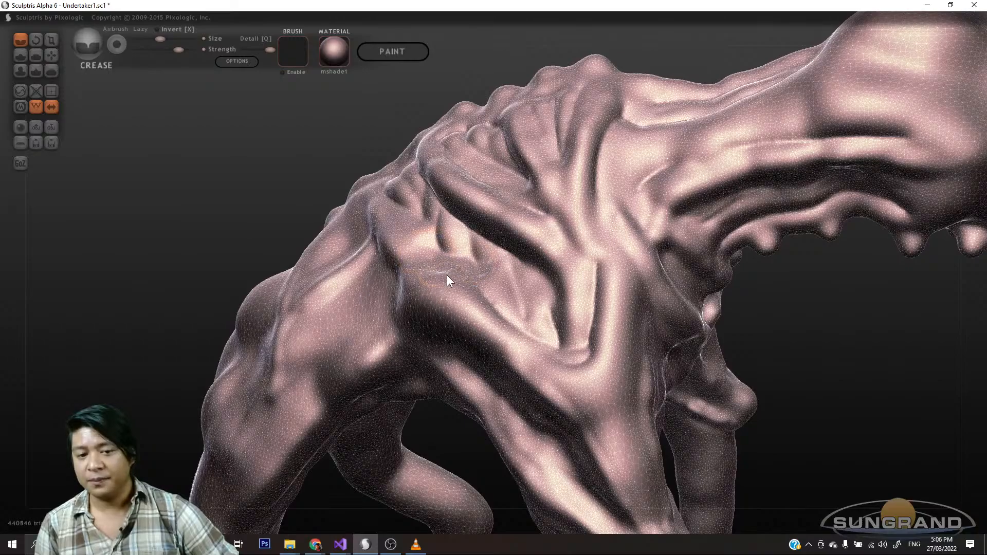
- Crease long muscle lines along the outer face of the upper front leg, up toward the shoulder
mouse_move(776, 381)
mouse_down()
mouse_move(746, 384)
mouse_move(746, 396)
mouse_up()
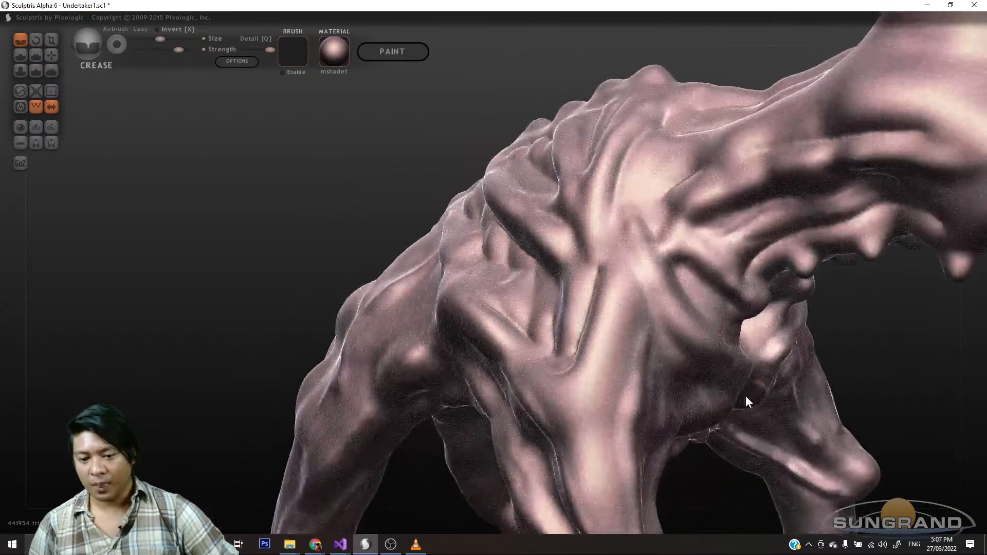
mouse_move(849, 393)
mouse_down()
mouse_move(840, 355)
mouse_move(813, 316)
mouse_move(642, 339)
mouse_up()
drag(430, 388, 488, 201)
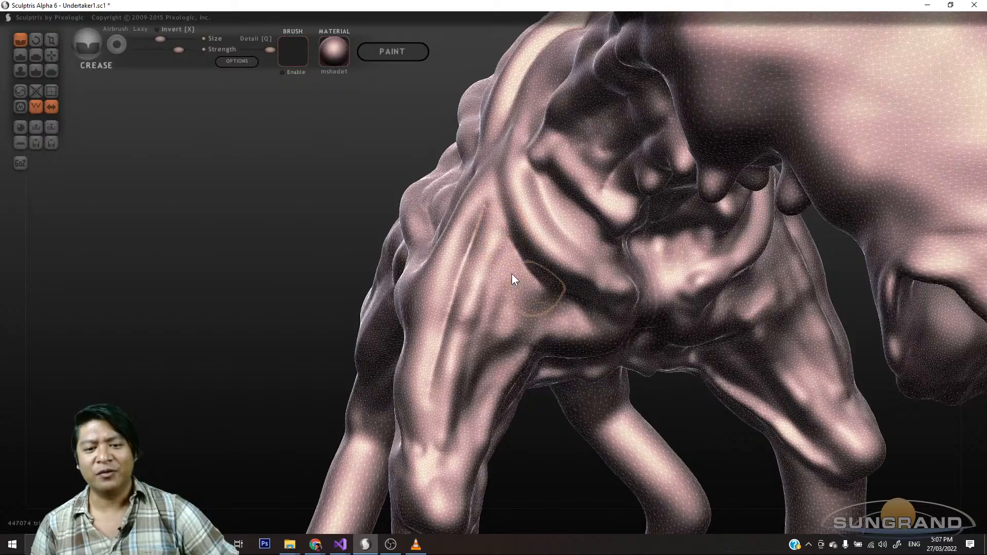
- Crease short muscle lines across the front of the upper front leg, from beside the chest fold down toward the knee
drag(506, 238, 483, 324)
mouse_move(692, 431)
mouse_down()
mouse_move(686, 405)
mouse_move(696, 429)
mouse_up()
drag(547, 291, 583, 298)
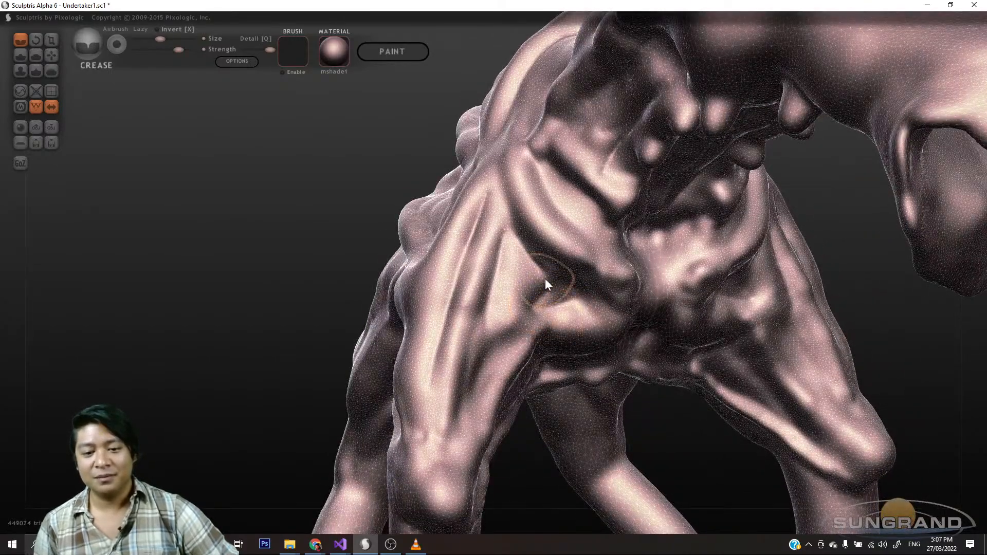
mouse_move(523, 328)
mouse_down()
mouse_move(483, 370)
mouse_move(544, 308)
mouse_move(477, 395)
mouse_up()
mouse_move(632, 445)
mouse_down()
mouse_move(716, 452)
mouse_move(776, 430)
mouse_move(658, 398)
mouse_up()
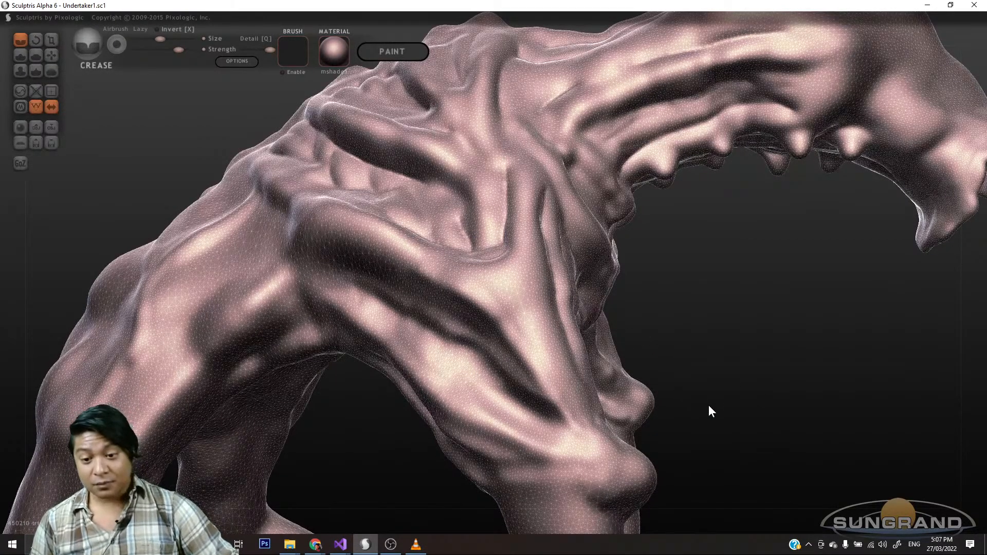
- Carve Crease strokes around the underside of the front knee knob to separate it from the lower leg
mouse_move(708, 408)
mouse_down()
mouse_move(689, 424)
mouse_move(749, 437)
mouse_move(724, 357)
mouse_move(761, 359)
mouse_move(505, 332)
mouse_move(789, 338)
mouse_move(545, 415)
mouse_up()
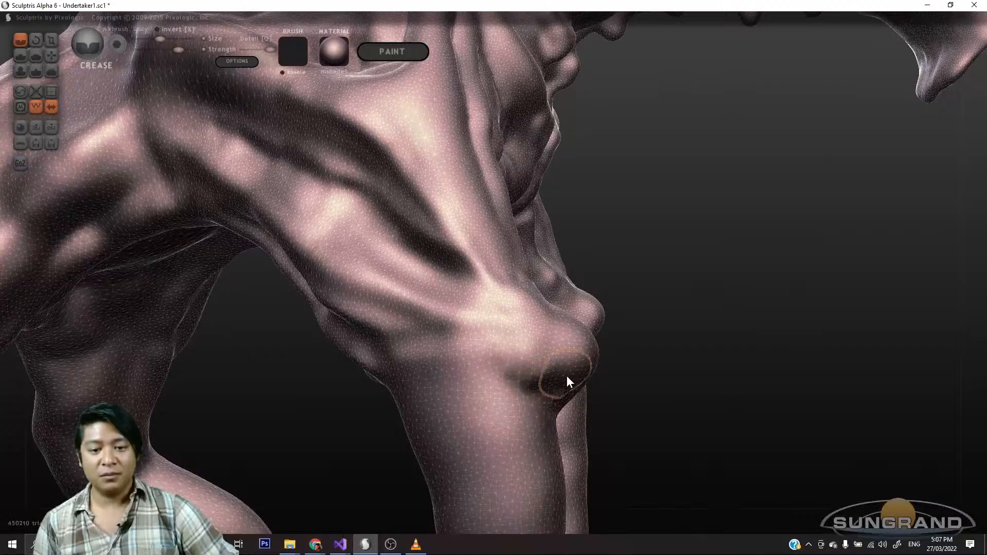
drag(566, 376, 450, 360)
mouse_move(665, 433)
mouse_down()
mouse_move(642, 420)
mouse_move(626, 521)
mouse_up()
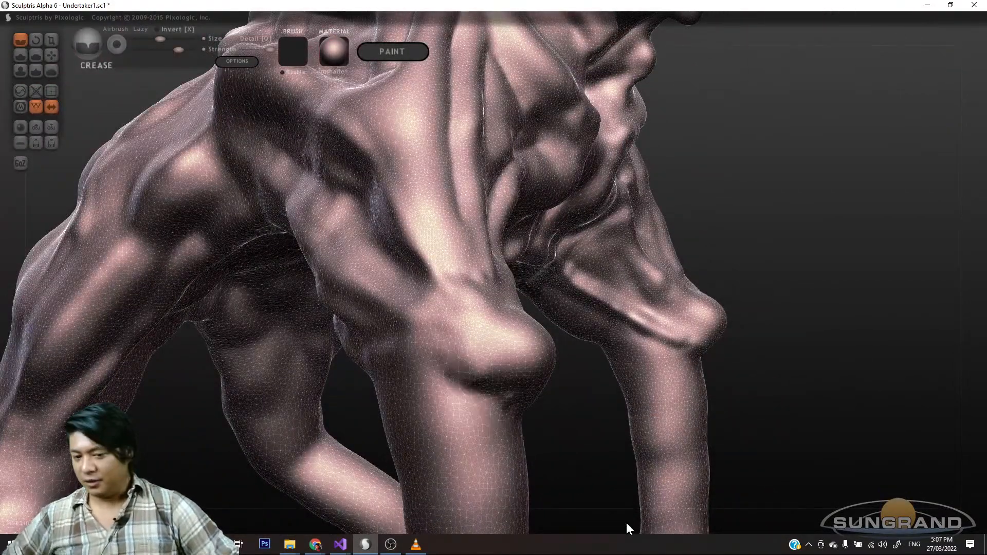
scroll(626, 523, down, 5)
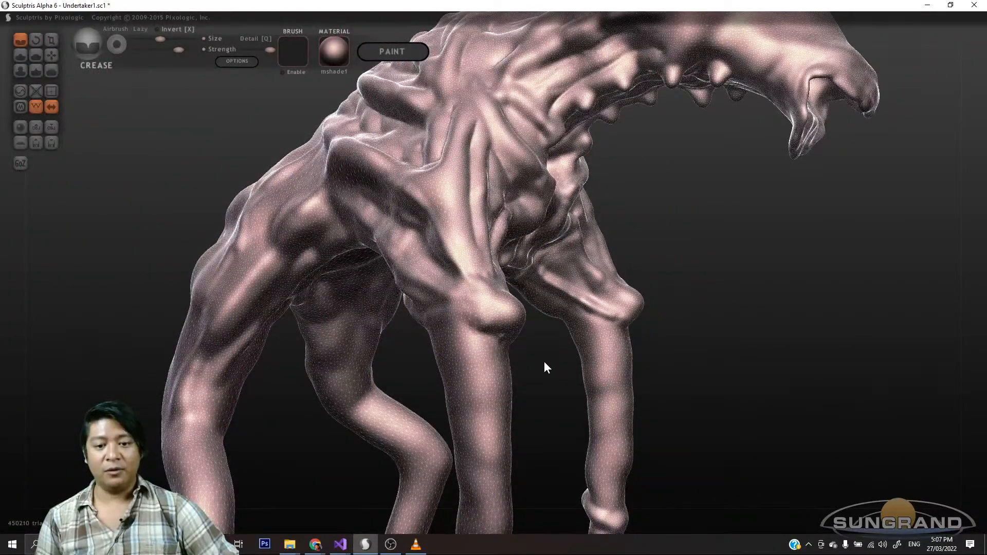
mouse_move(544, 361)
mouse_down()
mouse_move(551, 352)
mouse_move(542, 352)
mouse_up()
drag(502, 323, 476, 334)
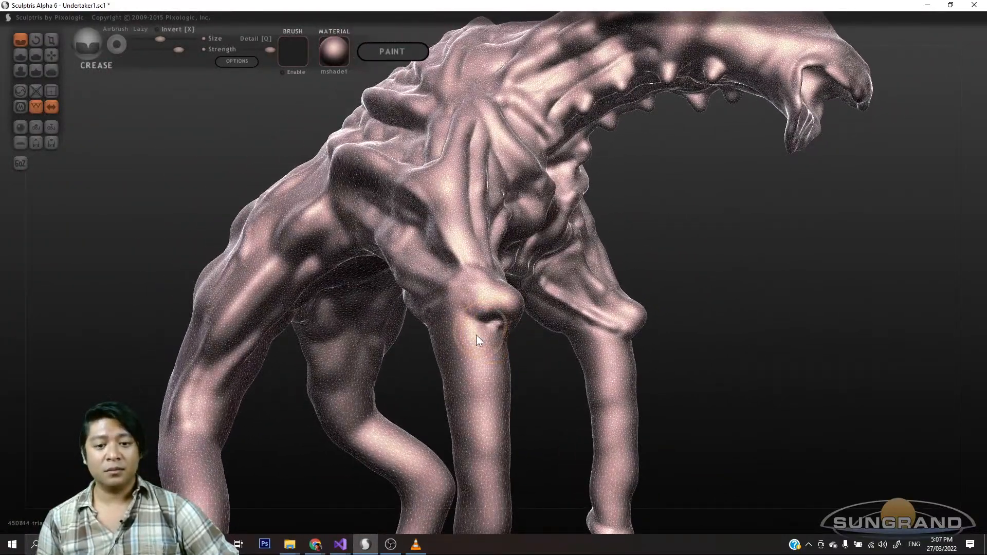
drag(686, 362, 778, 380)
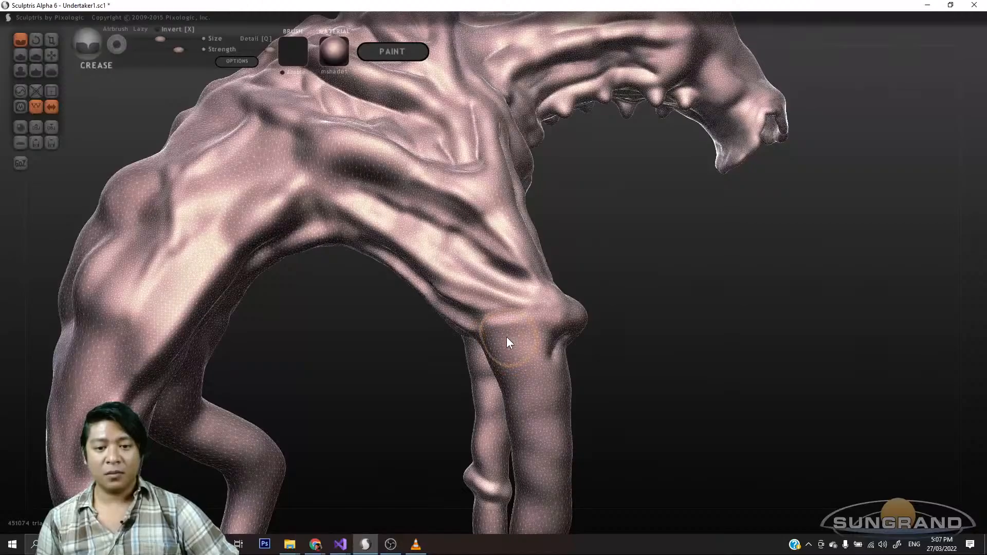
- Crease long grooves down the lower front leg's outer and inner sides, starting just below the knee
mouse_move(508, 340)
mouse_down()
mouse_move(538, 377)
mouse_move(550, 465)
mouse_up()
mouse_move(608, 471)
mouse_down()
mouse_move(606, 440)
mouse_move(446, 433)
mouse_move(392, 387)
mouse_up()
drag(454, 357, 446, 462)
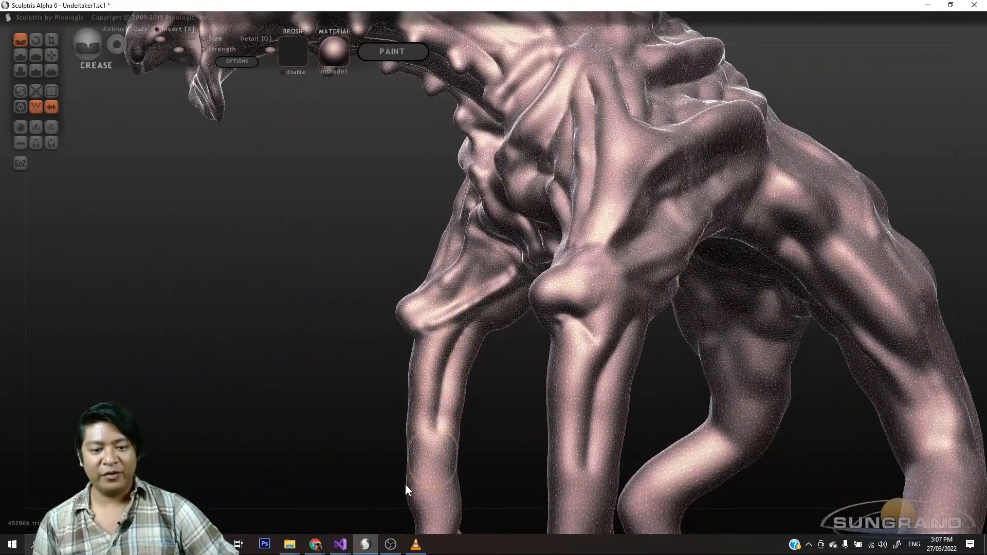
mouse_move(313, 422)
mouse_down()
mouse_move(350, 409)
mouse_move(597, 393)
mouse_move(672, 404)
mouse_up()
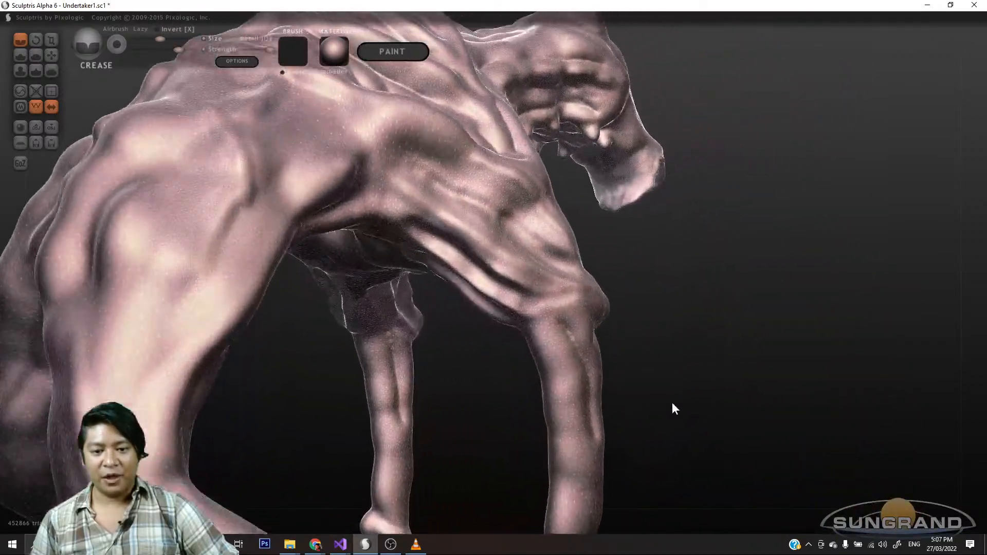
drag(527, 326, 611, 443)
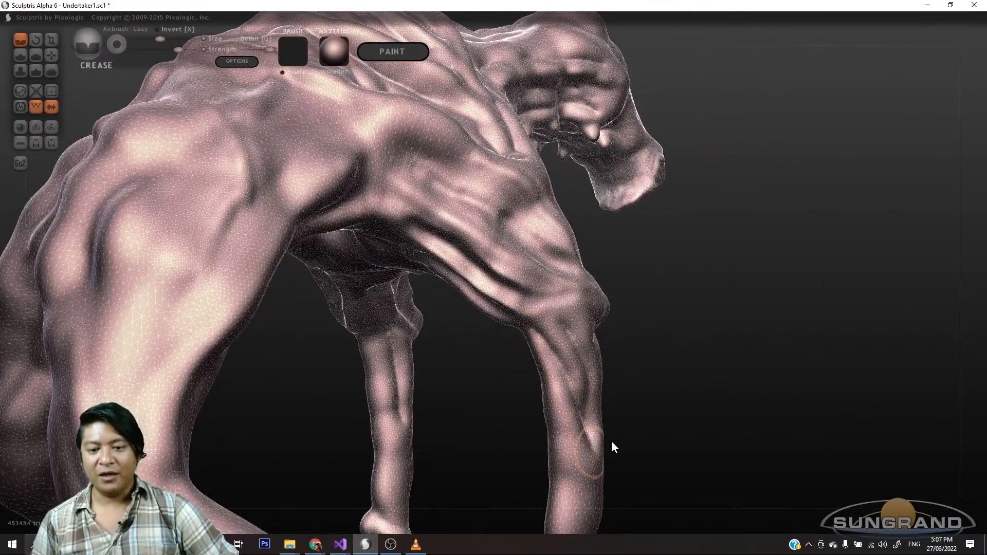
mouse_move(671, 434)
mouse_down()
mouse_move(643, 357)
mouse_move(668, 392)
mouse_move(655, 534)
mouse_up()
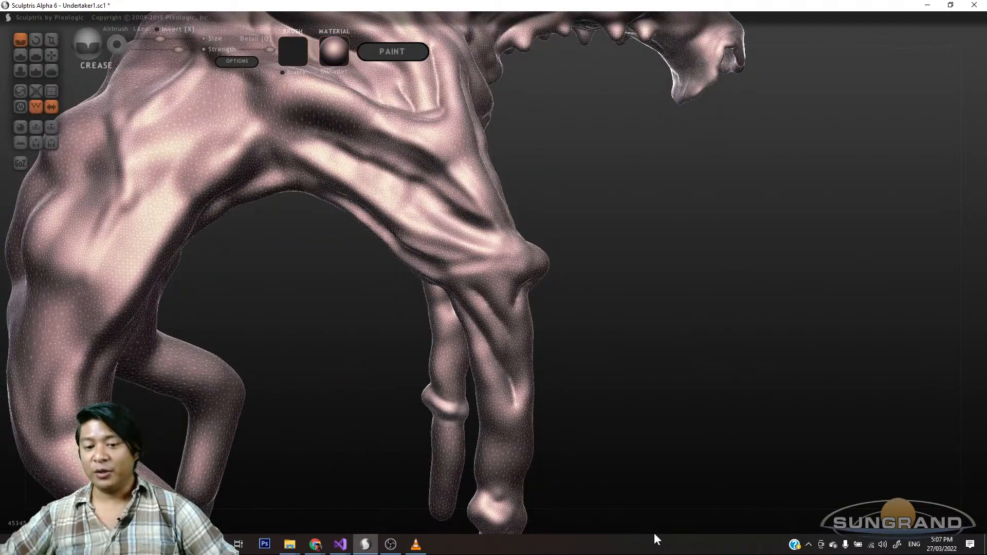
key(ctrl+z)
- Crease long tendon lines down the front and inner face of the lower front leg, starting under the knee knob
mouse_move(627, 382)
mouse_down()
mouse_move(471, 343)
mouse_move(340, 358)
mouse_up()
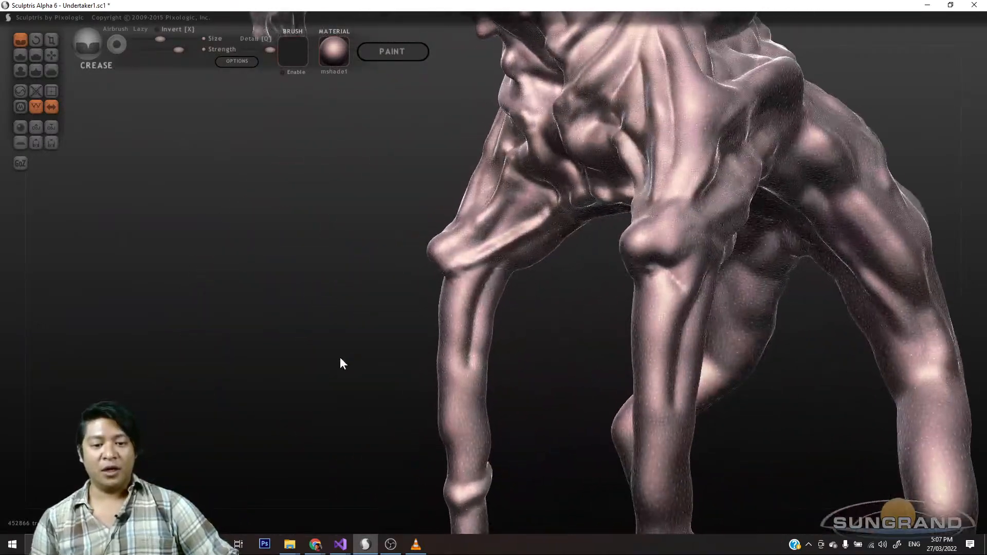
drag(460, 285, 463, 443)
drag(511, 375, 470, 284)
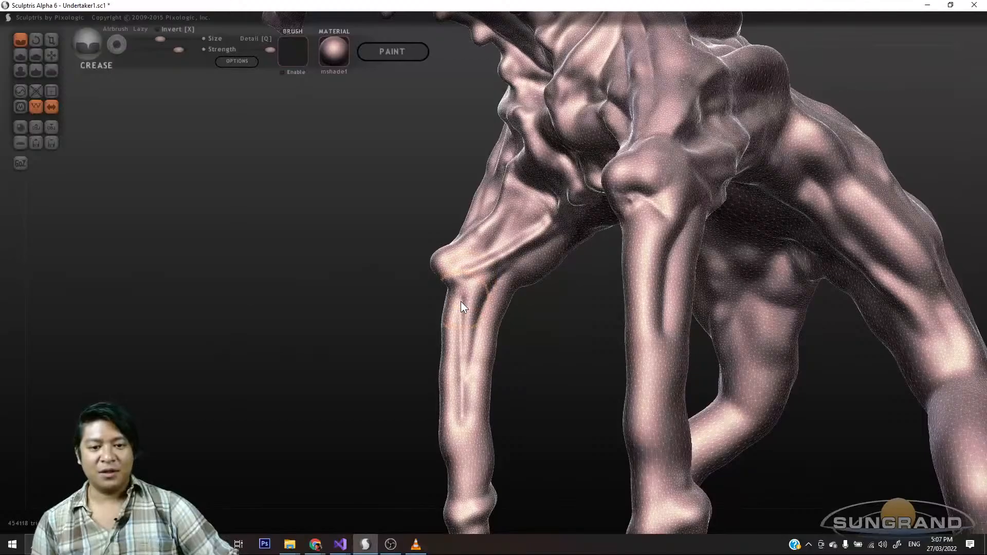
mouse_move(521, 340)
mouse_down()
mouse_move(432, 359)
mouse_move(431, 346)
mouse_up()
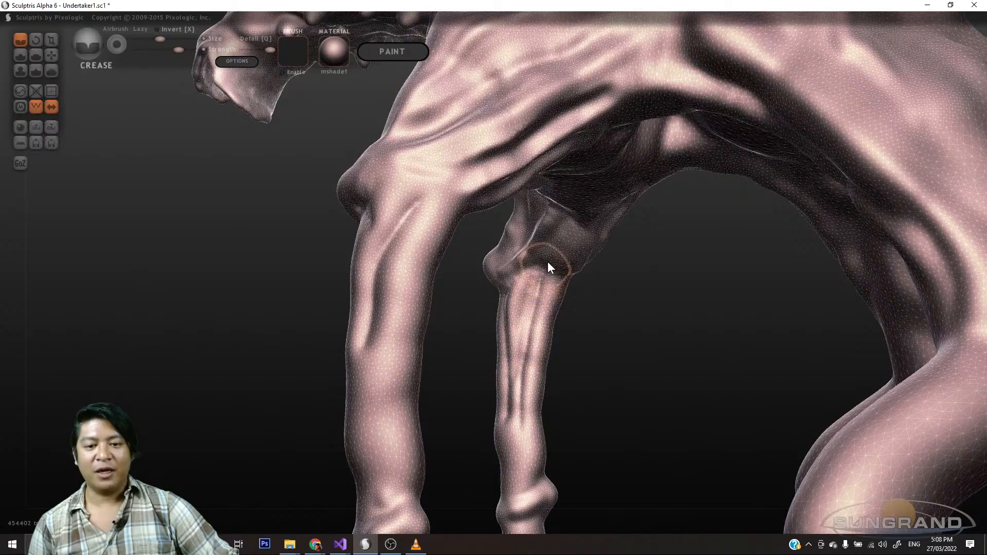
drag(632, 282, 771, 342)
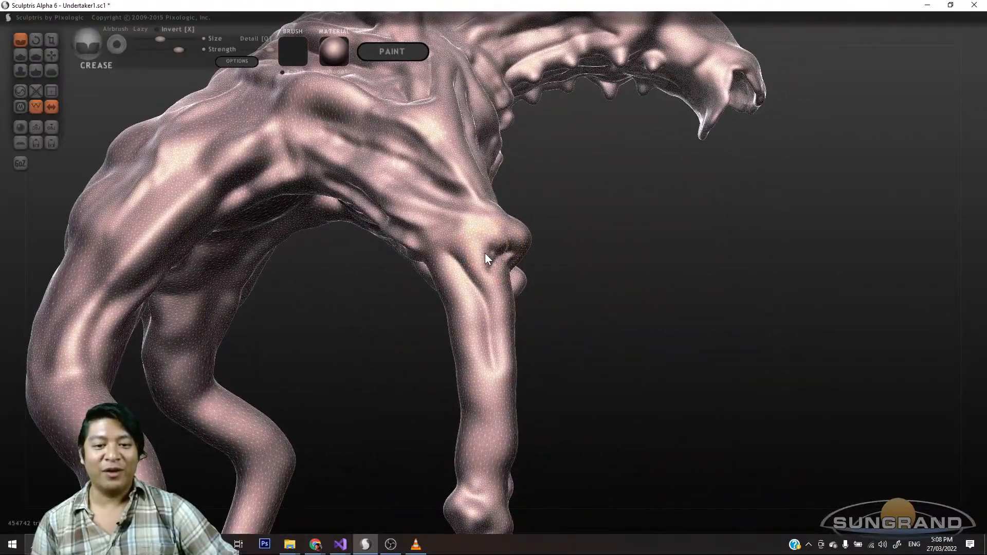
- Crease parallel tendon lines along the outer side of the lower front leg, from below the knee down toward the ankle knob
drag(492, 335, 487, 424)
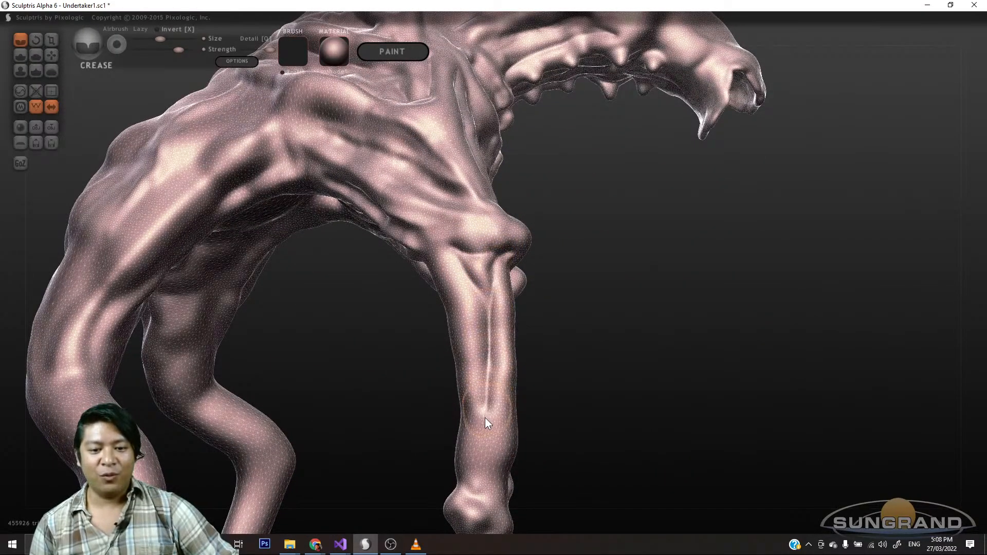
mouse_move(560, 420)
mouse_down()
mouse_move(522, 422)
mouse_move(640, 400)
mouse_move(531, 431)
mouse_move(579, 472)
mouse_up()
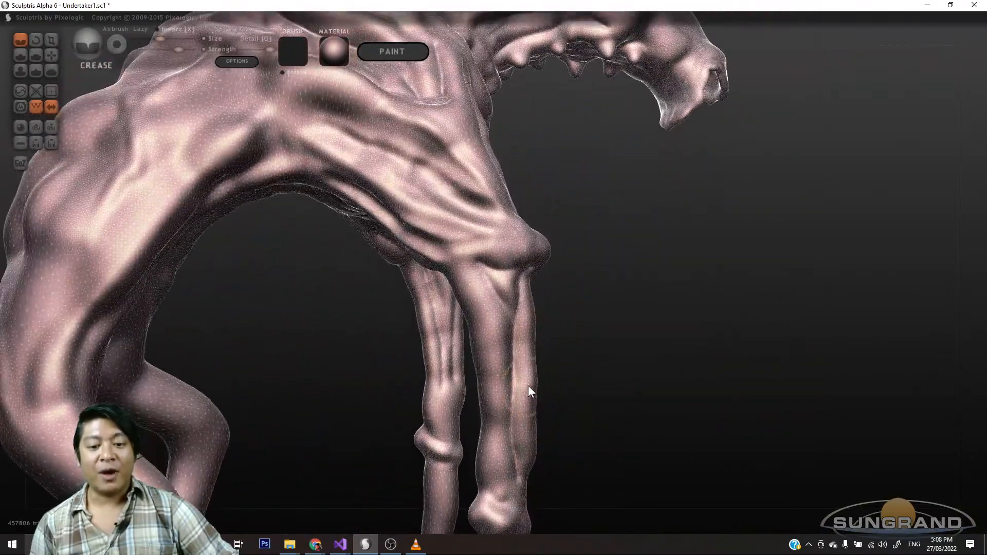
mouse_move(545, 345)
mouse_down()
mouse_move(610, 333)
mouse_move(489, 245)
mouse_up()
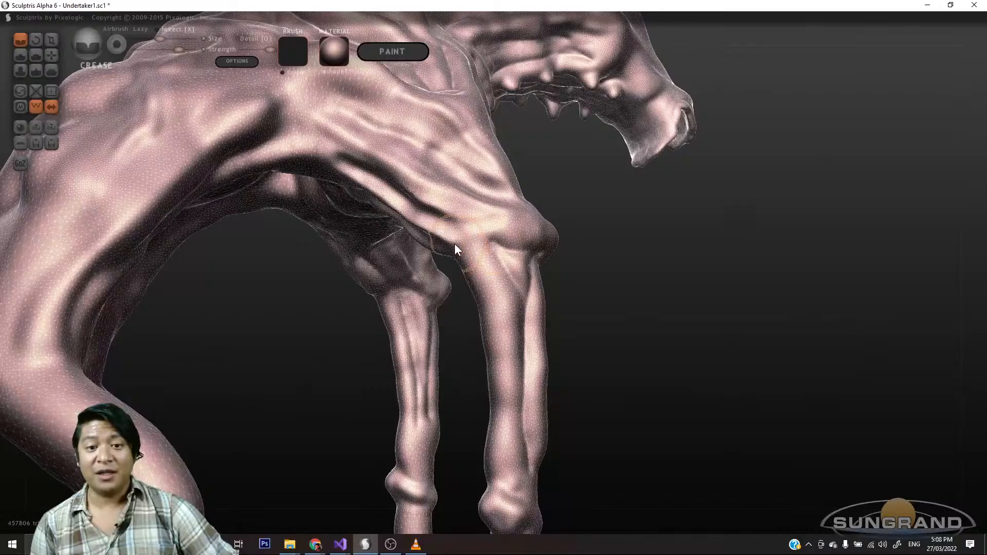
drag(501, 280, 522, 400)
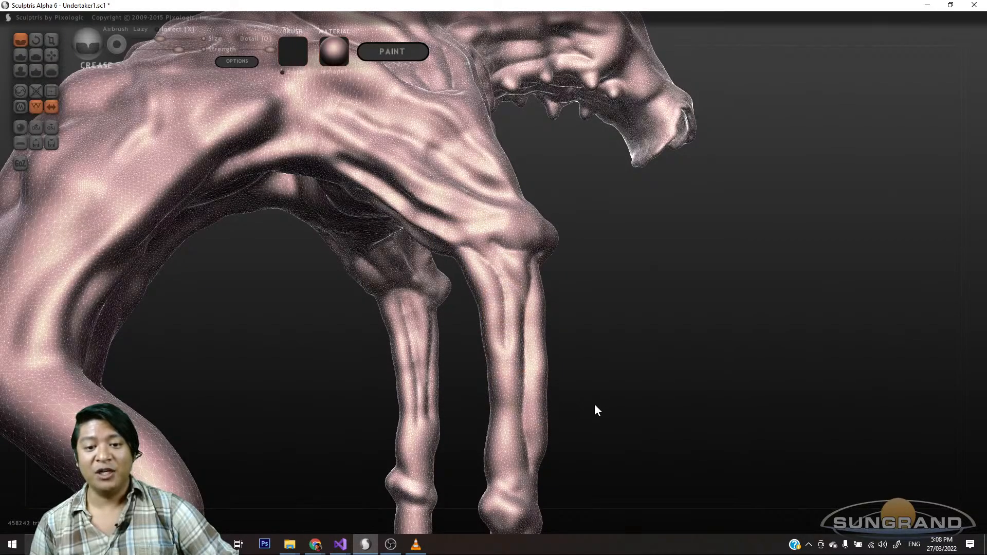
mouse_move(595, 405)
mouse_down()
mouse_move(588, 430)
mouse_move(482, 309)
mouse_up()
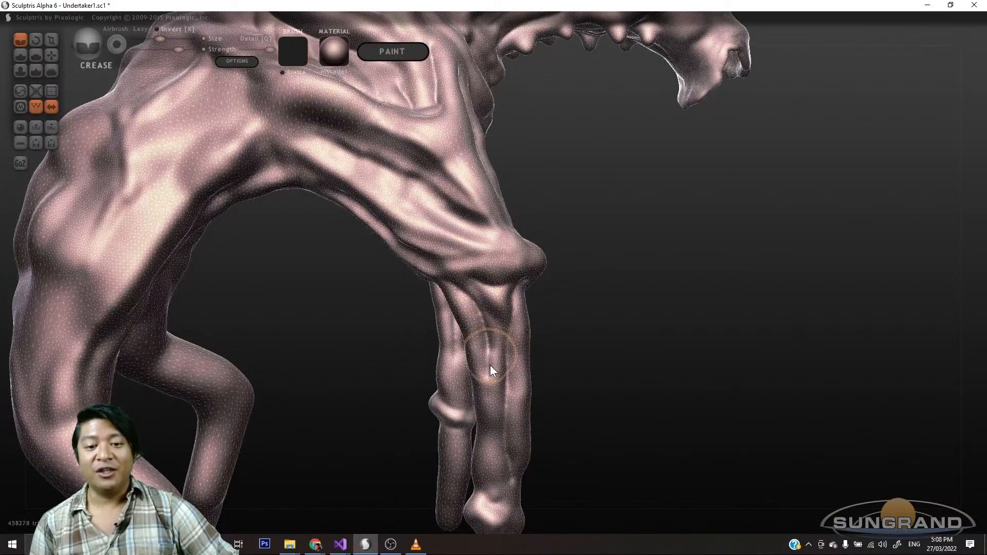
mouse_move(489, 365)
mouse_down()
mouse_move(528, 494)
mouse_move(559, 439)
mouse_move(443, 435)
mouse_move(628, 432)
mouse_move(616, 381)
mouse_move(645, 427)
mouse_move(630, 370)
mouse_move(590, 376)
mouse_move(480, 334)
mouse_up()
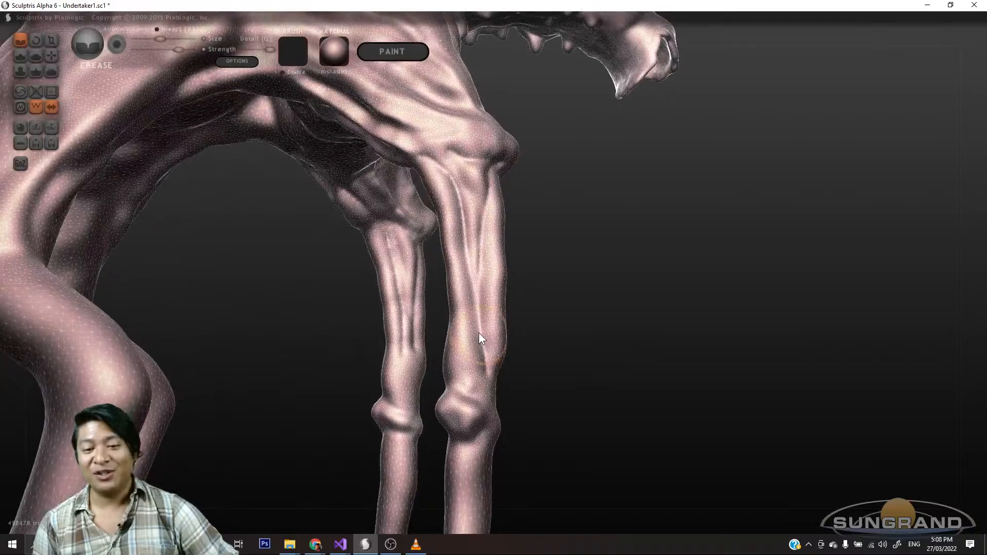
mouse_move(506, 395)
mouse_down()
mouse_move(542, 392)
mouse_move(460, 387)
mouse_move(543, 399)
mouse_move(464, 366)
mouse_move(459, 228)
mouse_up()
key(w)
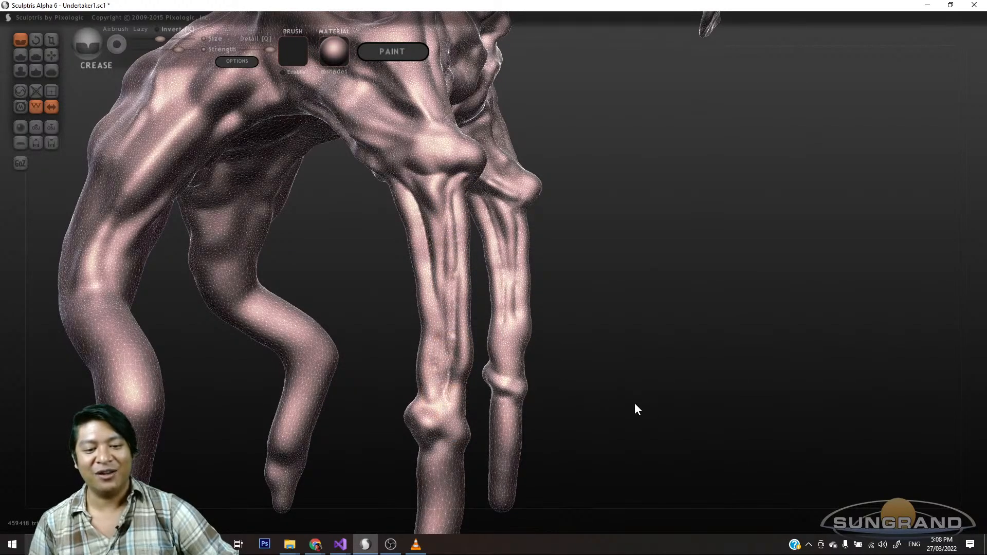
drag(635, 404, 654, 401)
drag(602, 452, 523, 332)
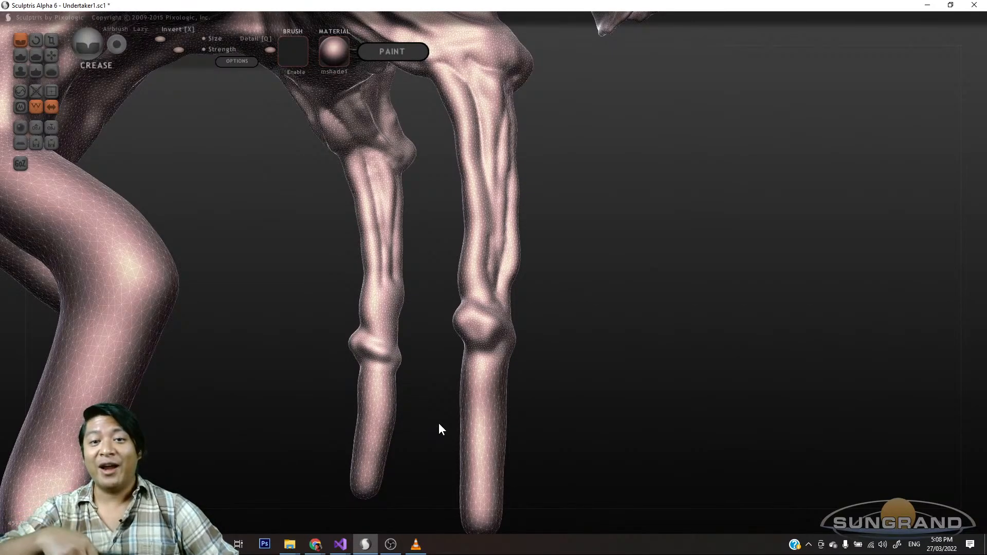
drag(435, 356, 485, 306)
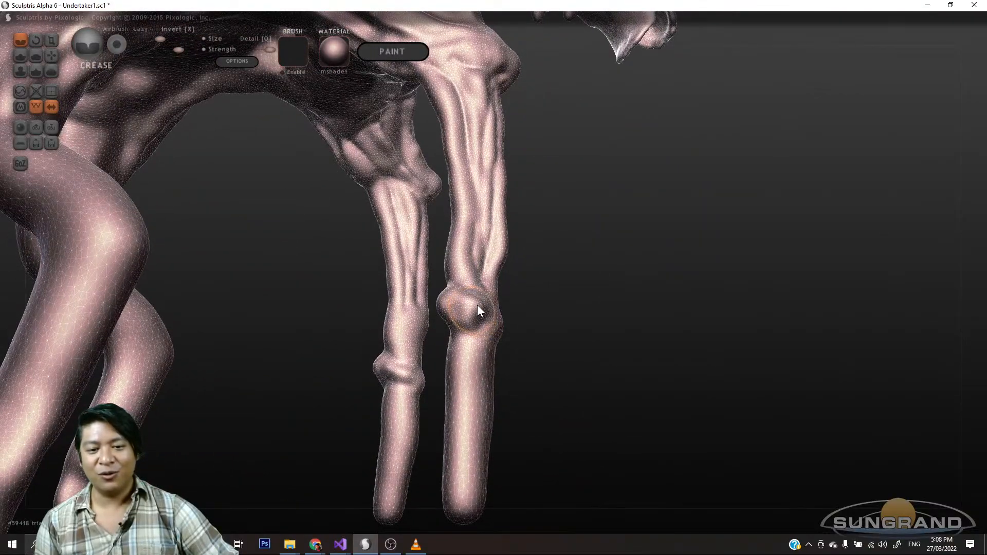
mouse_move(501, 356)
mouse_down()
mouse_move(516, 393)
mouse_move(503, 374)
mouse_up()
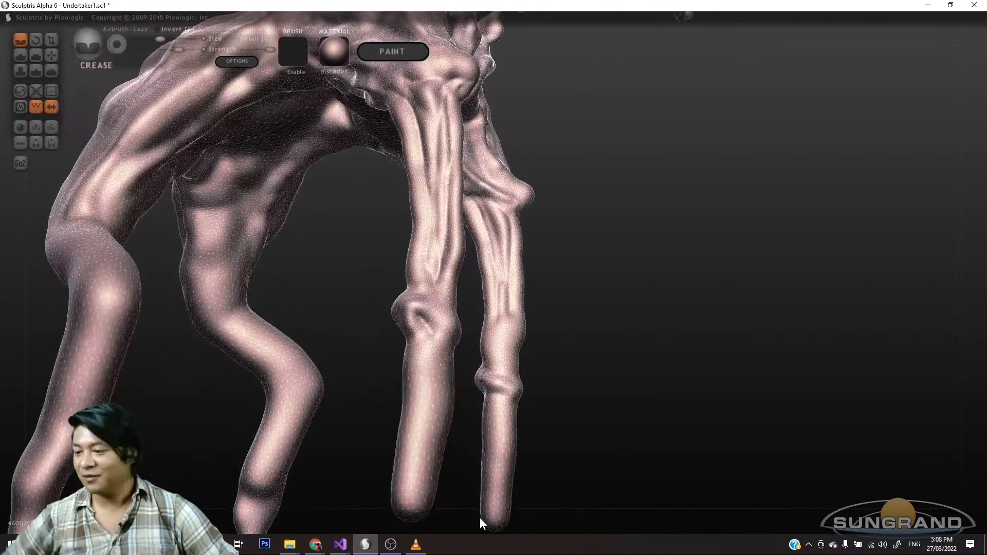
key(ctrl+z)
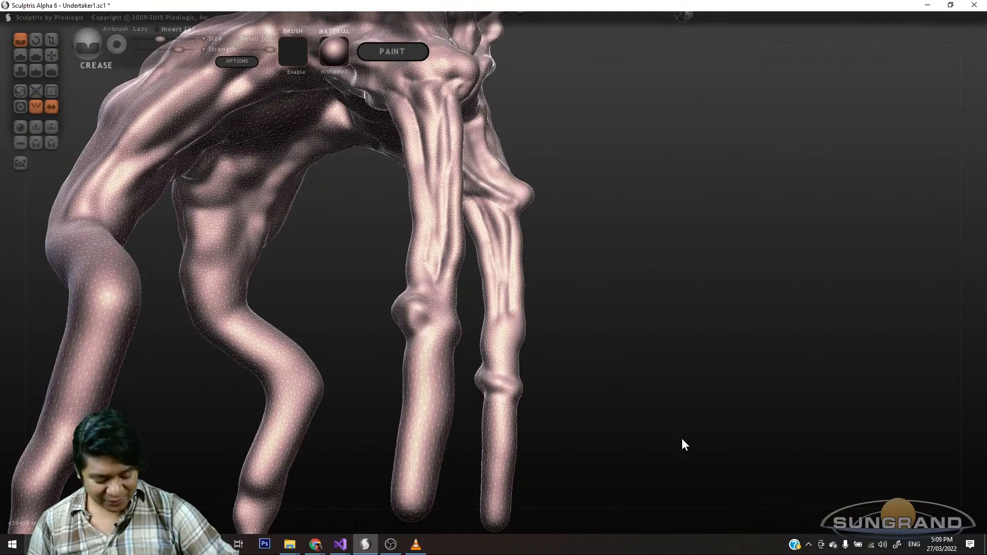
- Crease lengthwise grooves along the front leg's end segment, from the ankle knob down toward the rounded tip
mouse_move(583, 425)
mouse_down()
mouse_move(593, 359)
mouse_move(609, 389)
mouse_move(535, 380)
mouse_move(416, 323)
mouse_up()
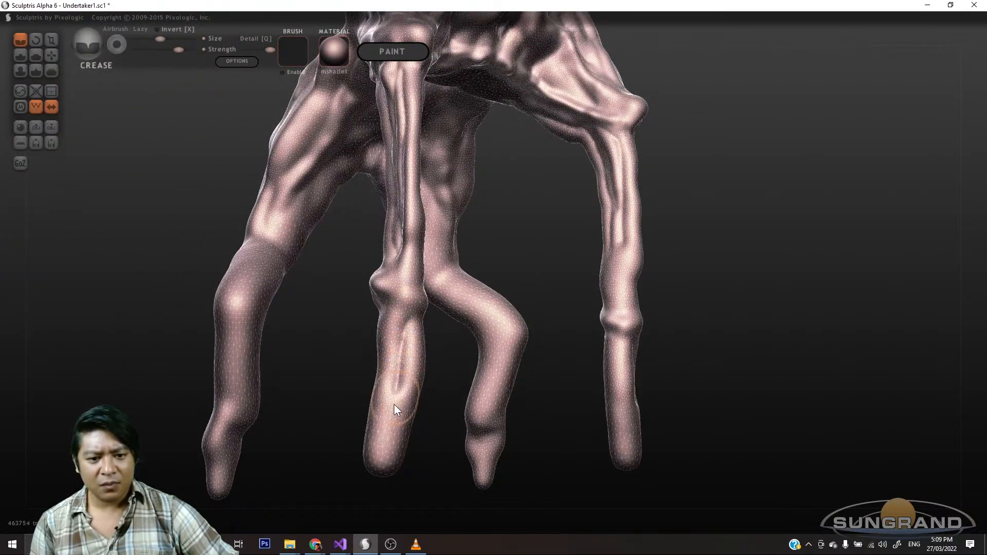
mouse_move(452, 430)
mouse_down()
mouse_move(370, 462)
mouse_move(425, 352)
mouse_move(436, 376)
mouse_move(427, 445)
mouse_up()
drag(511, 452, 663, 440)
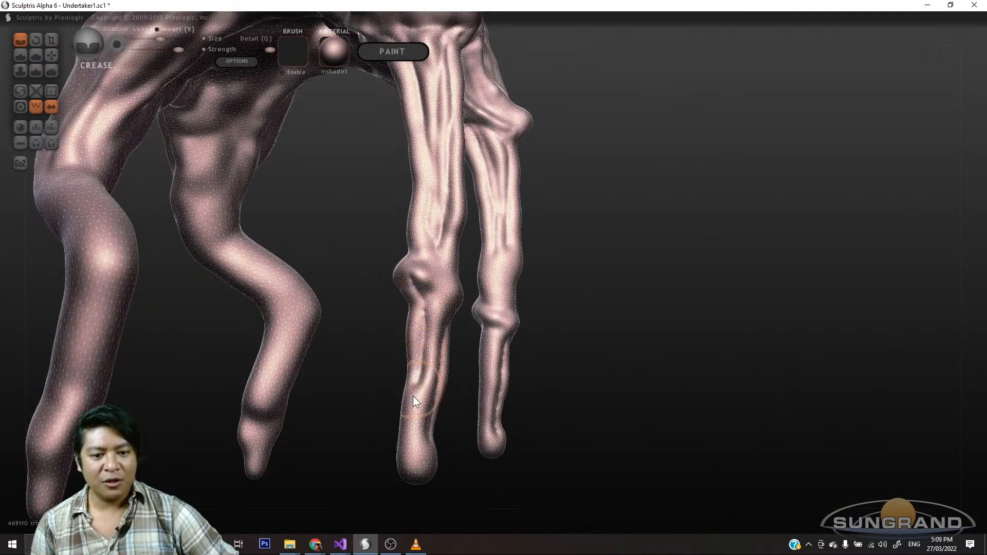
drag(497, 467, 699, 353)
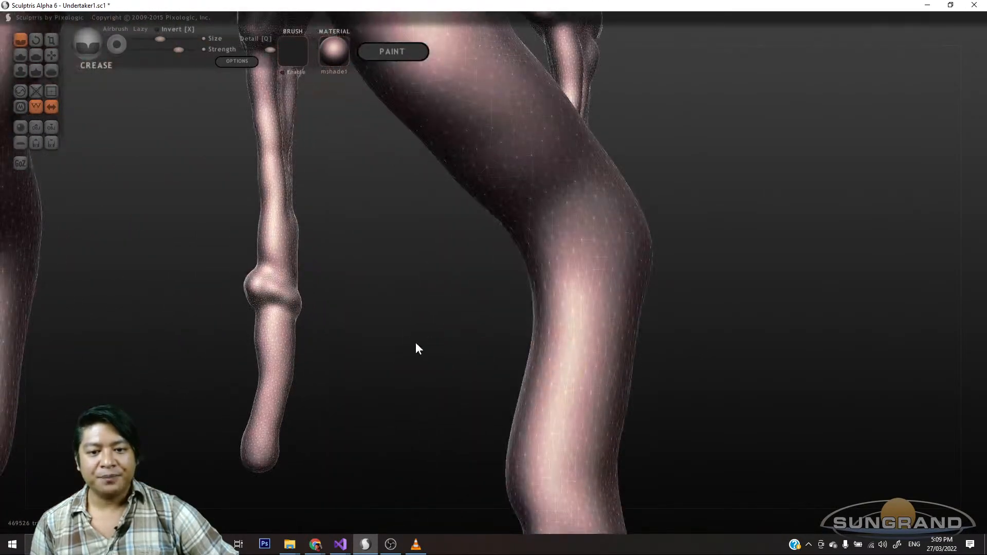
- Carve long Crease lines into the front leg just above the ankle knob, running up the lower leg
drag(416, 346, 656, 341)
scroll(532, 335, up, 5)
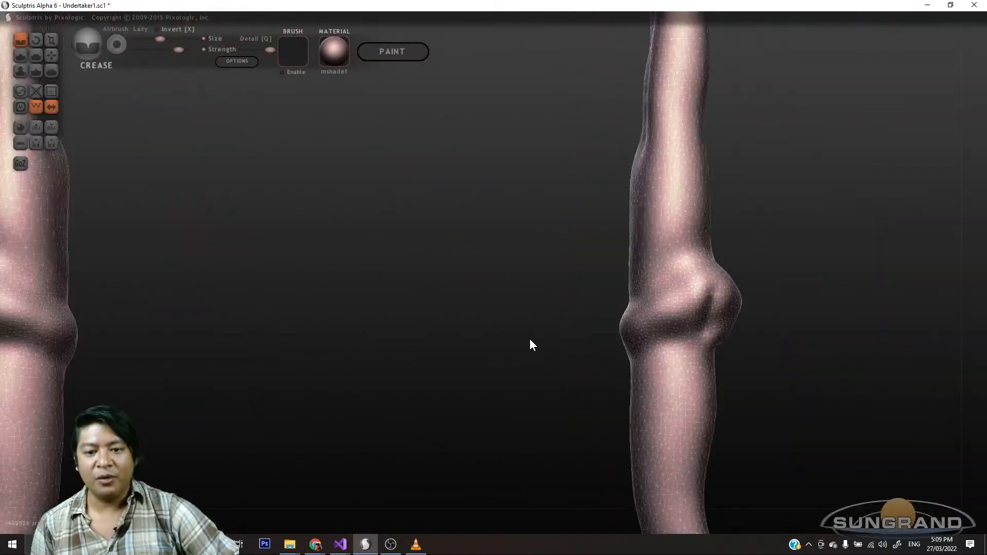
drag(665, 177, 647, 286)
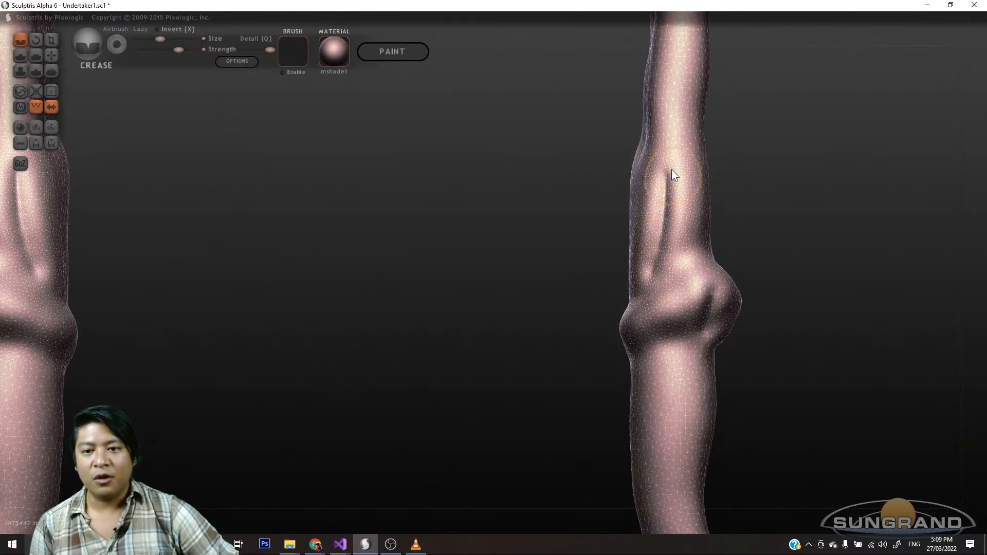
drag(672, 169, 673, 128)
mouse_move(558, 236)
mouse_down()
mouse_move(544, 270)
mouse_move(469, 304)
mouse_move(369, 293)
mouse_move(489, 298)
mouse_up()
mouse_move(481, 264)
mouse_down()
mouse_move(495, 77)
mouse_move(485, 116)
mouse_move(482, 48)
mouse_up()
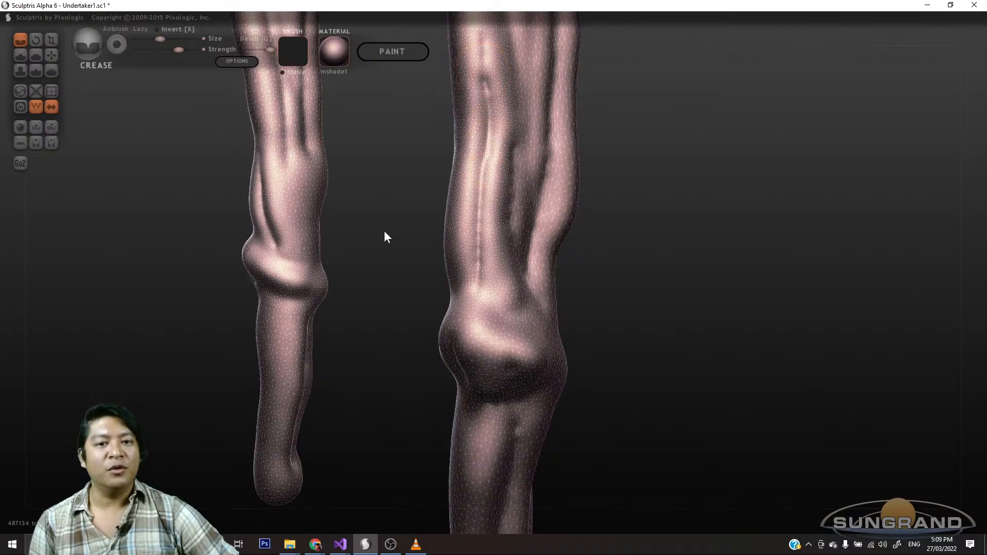
- Build up a protruding bony knob on one side of the front leg's ankle joint with the Draw brush
click(25, 59)
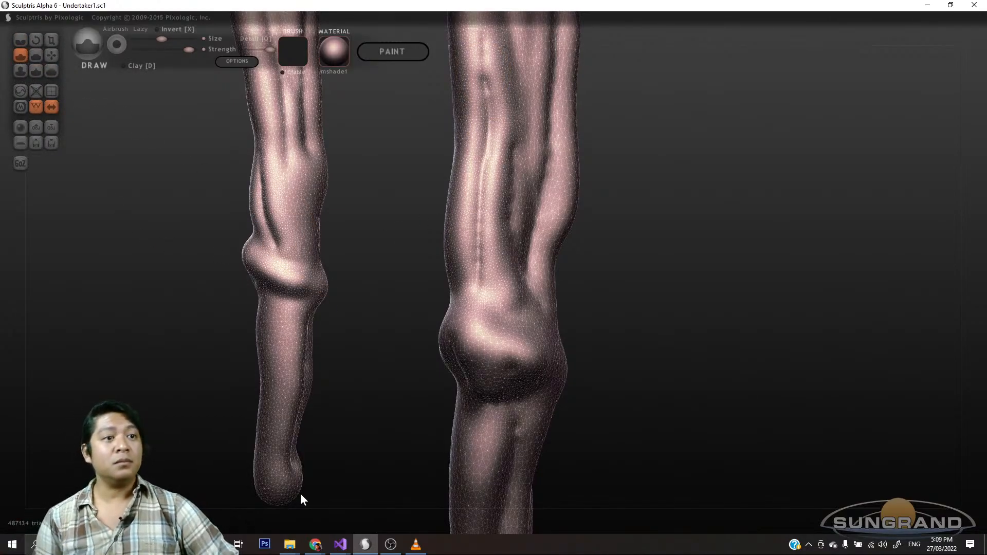
mouse_move(517, 359)
mouse_down()
mouse_move(532, 352)
mouse_move(525, 365)
mouse_up()
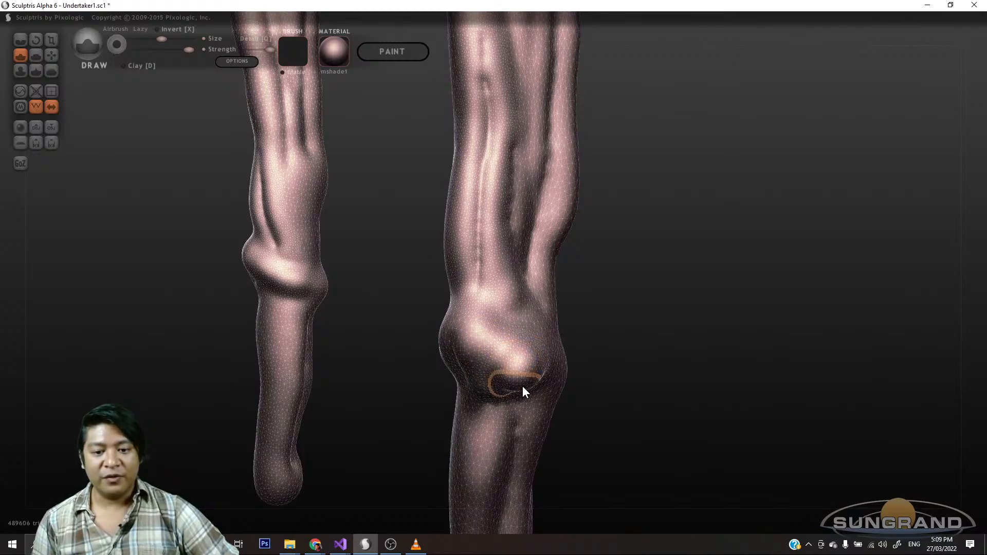
drag(607, 343, 640, 337)
scroll(640, 337, up, 5)
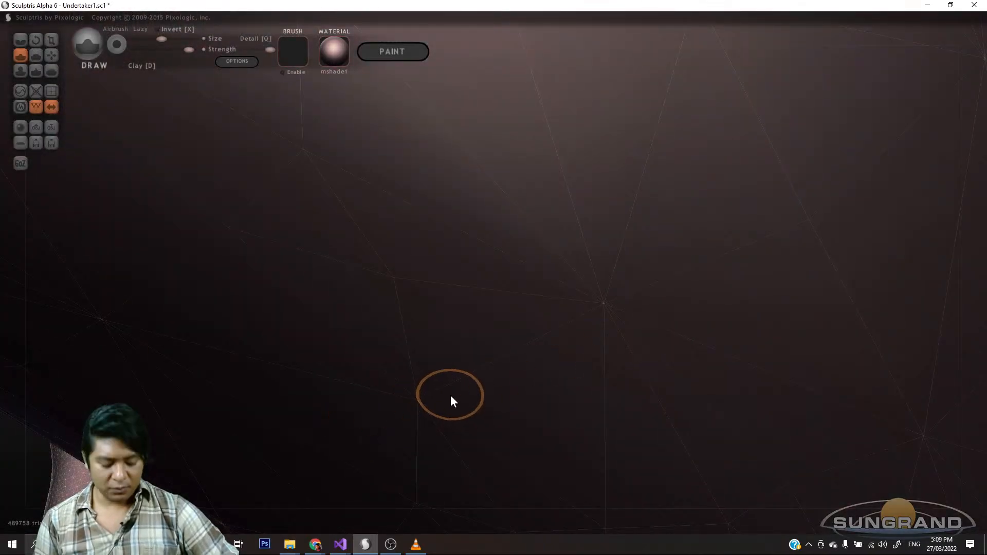
scroll(432, 404, down, 6)
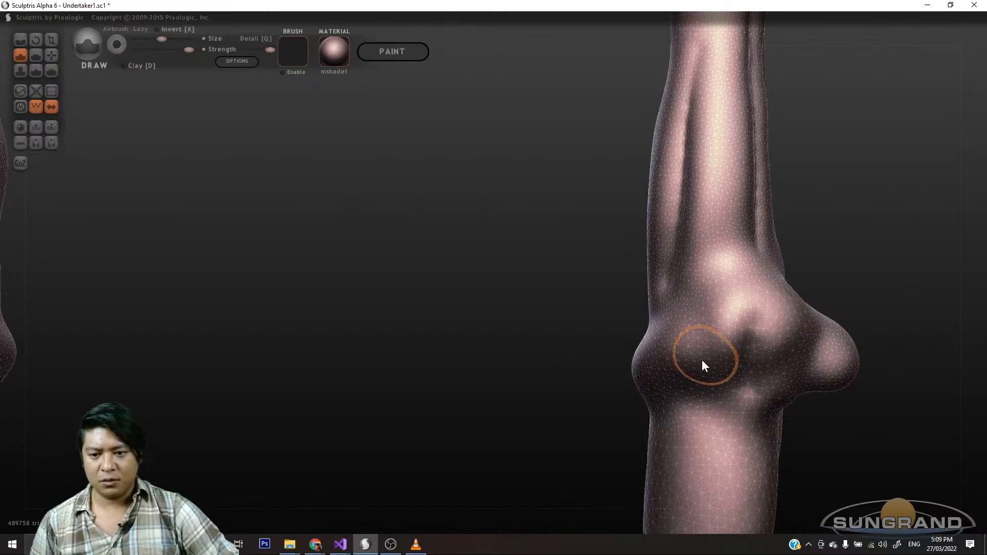
drag(699, 379, 668, 340)
drag(419, 380, 575, 372)
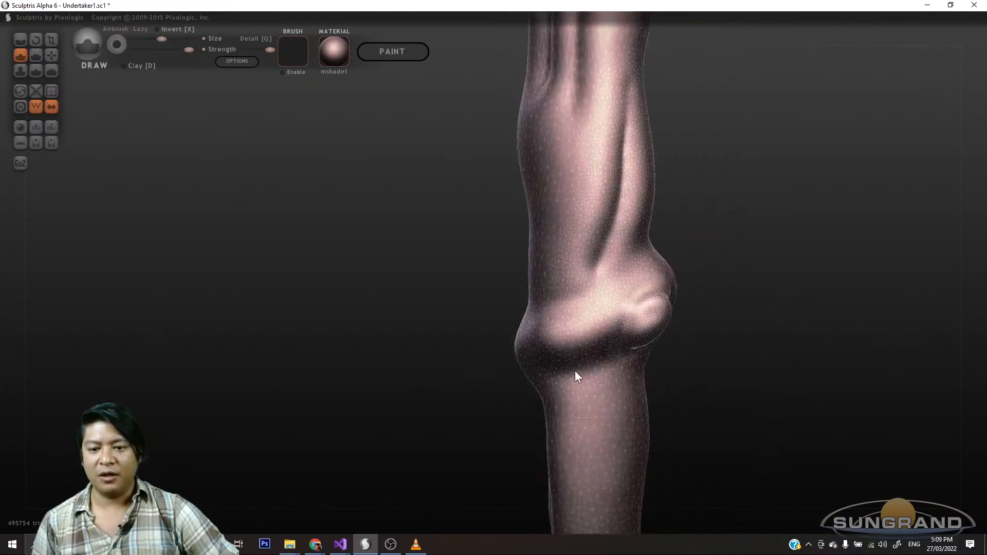
drag(665, 313, 659, 318)
- Raise a rounded bone knob on the opposite side of the front leg's ankle joint with the Draw brush
mouse_move(722, 336)
mouse_down()
mouse_move(692, 348)
mouse_move(520, 355)
mouse_move(362, 350)
mouse_move(329, 399)
mouse_up()
drag(506, 344, 649, 309)
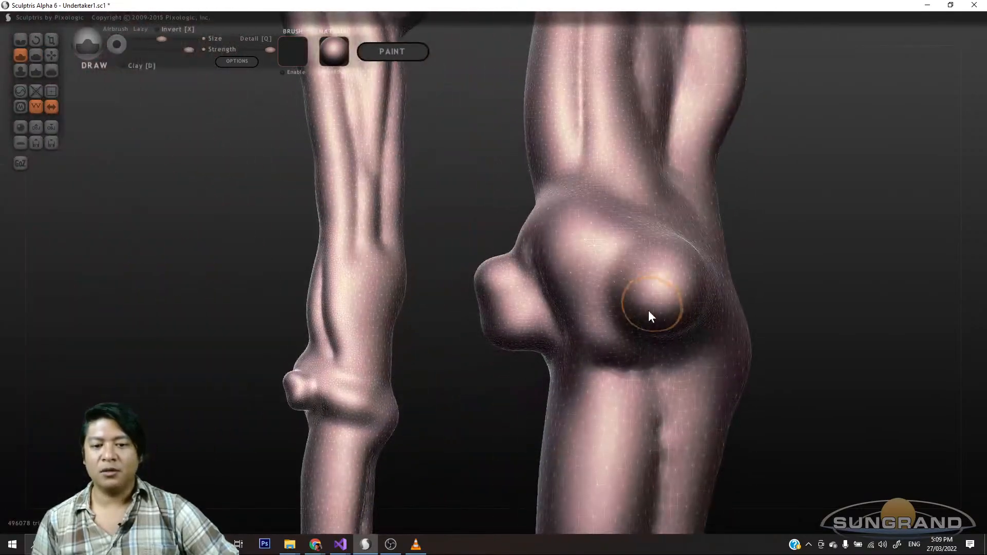
scroll(740, 317, down, 2)
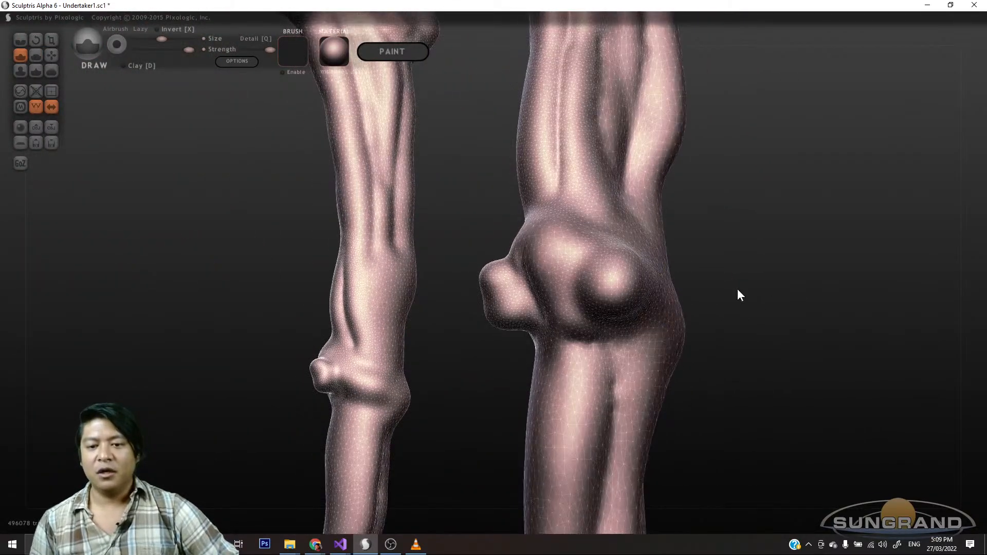
mouse_move(738, 289)
mouse_down()
mouse_move(751, 312)
mouse_move(730, 311)
mouse_up()
mouse_move(621, 277)
mouse_down()
mouse_move(624, 268)
mouse_move(614, 278)
mouse_up()
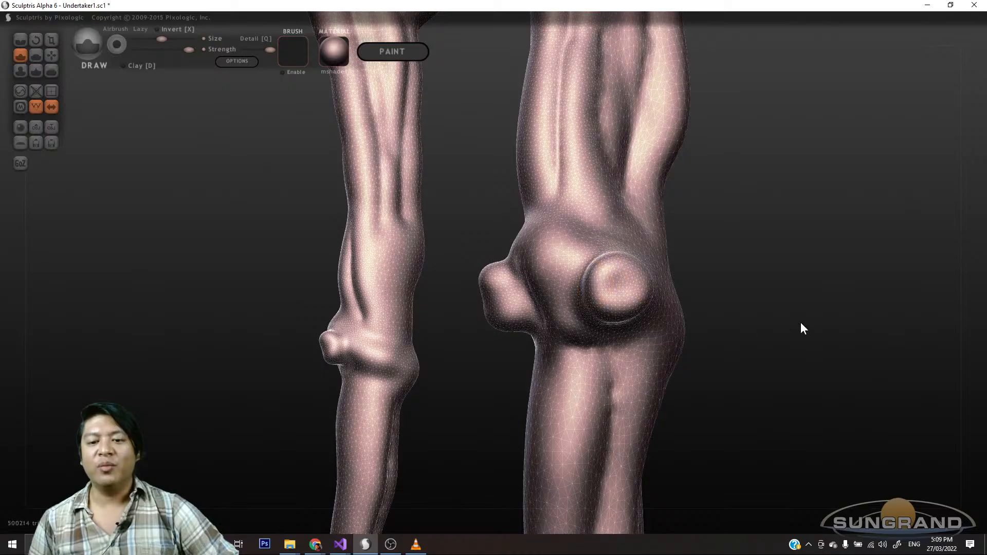
- Draw raised ridges across the front of the ankle joint, running from the side knob toward the neighbouring knob
mouse_move(804, 329)
mouse_down()
mouse_move(648, 332)
mouse_move(603, 371)
mouse_up()
drag(441, 362, 546, 395)
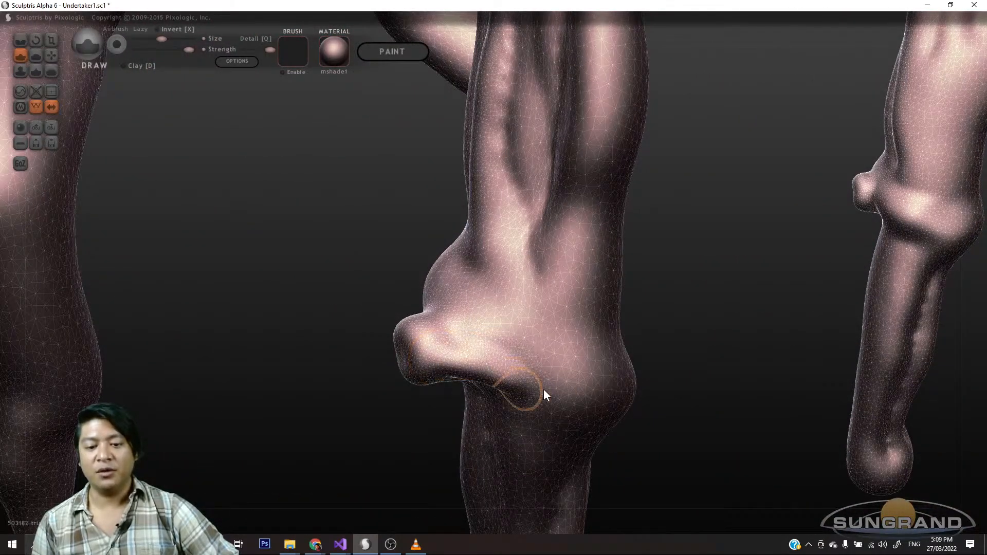
mouse_move(720, 414)
mouse_down()
mouse_move(577, 412)
mouse_move(406, 383)
mouse_move(419, 394)
mouse_up()
drag(648, 382, 822, 380)
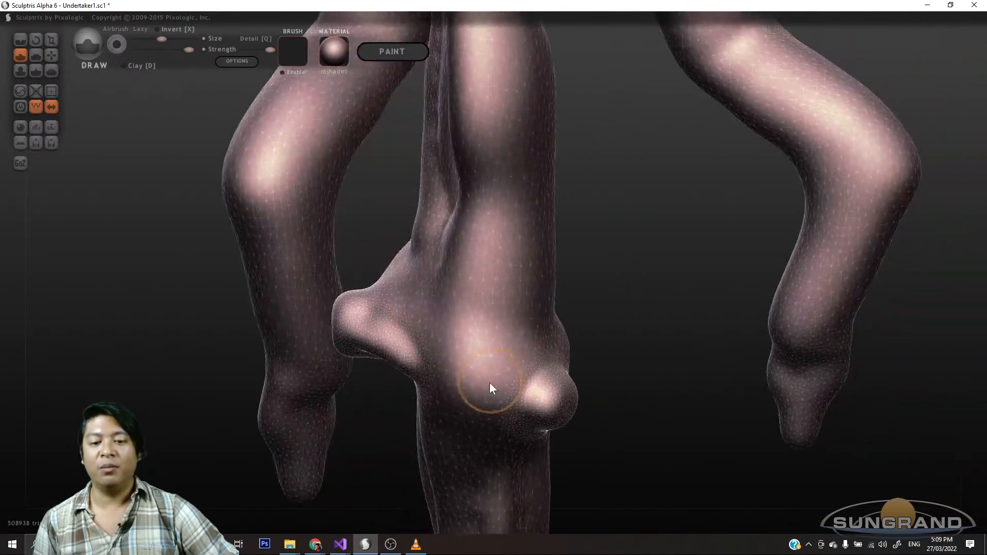
drag(522, 397, 465, 391)
drag(397, 350, 436, 394)
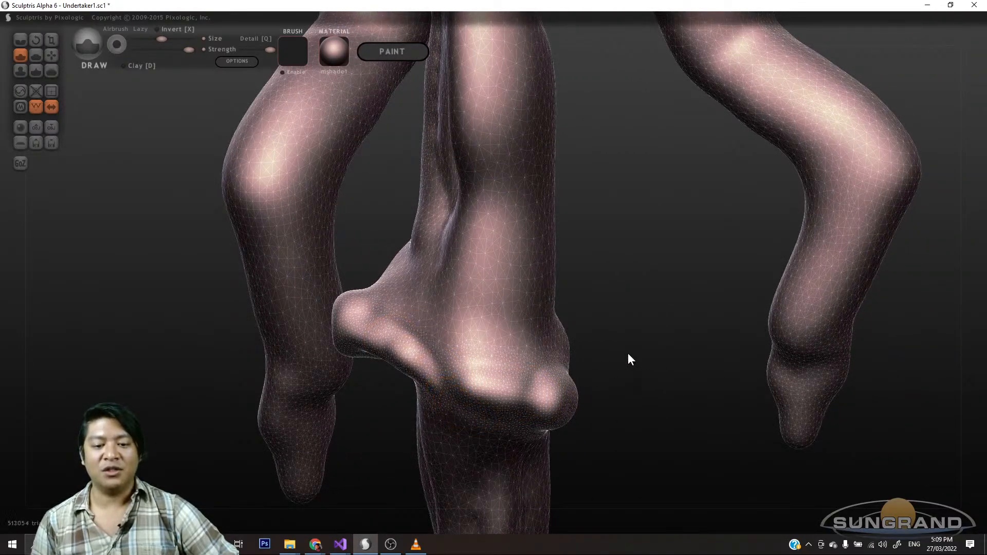
- Add a round bump at the front of the ankle joint and raise a diagonal ridge from it up the leg's side
drag(628, 353, 658, 317)
mouse_move(517, 374)
mouse_down()
mouse_move(510, 402)
mouse_move(496, 405)
mouse_up()
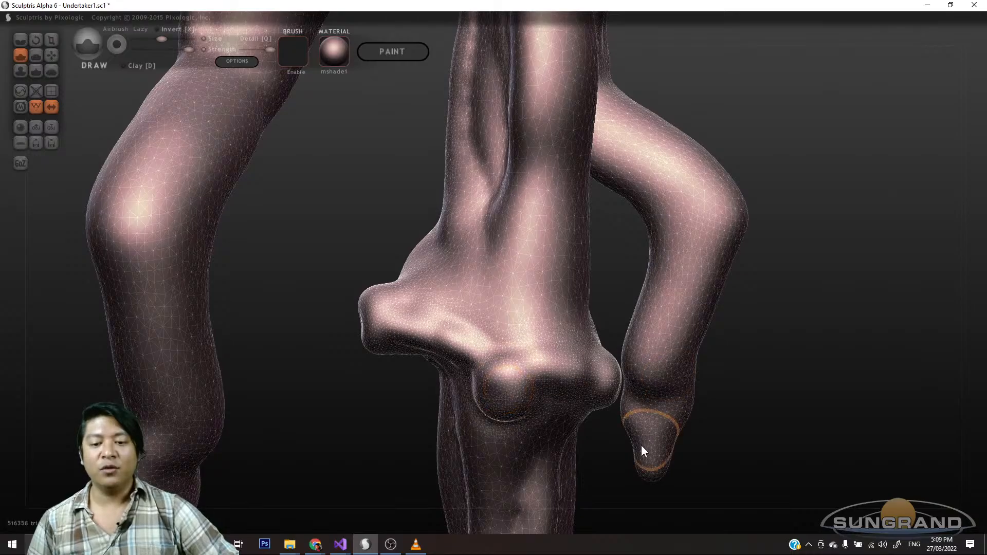
mouse_move(699, 453)
mouse_down()
mouse_move(582, 477)
mouse_move(443, 483)
mouse_up()
drag(371, 355, 433, 261)
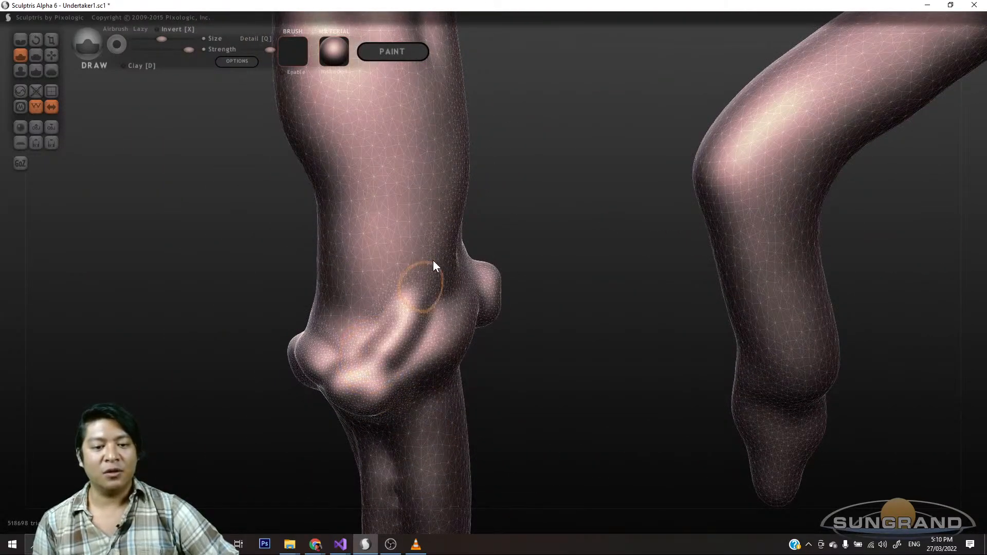
drag(529, 339, 557, 366)
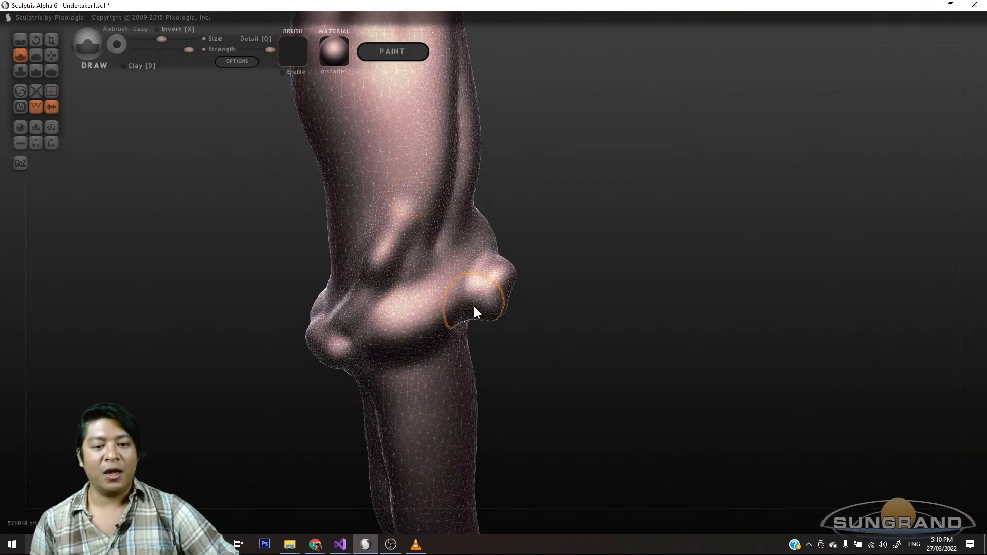
- Raise a vertical ridge from the middle of the ankle joint's front up the lower leg
scroll(485, 288, down, 3)
drag(548, 299, 388, 369)
drag(245, 341, 731, 125)
mouse_move(451, 405)
mouse_down()
mouse_move(517, 386)
mouse_move(385, 370)
mouse_up()
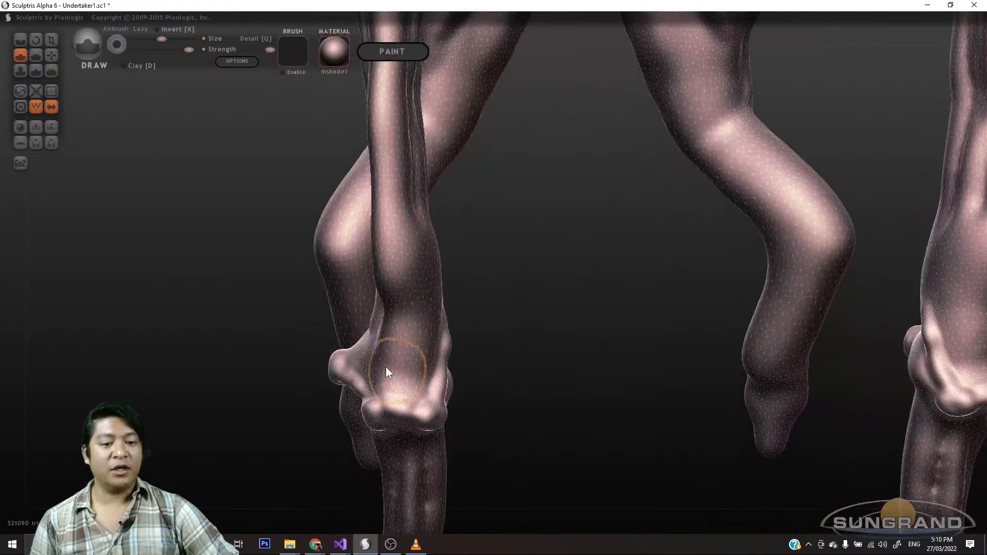
scroll(401, 379, up, 2)
scroll(409, 378, down, 3)
scroll(409, 378, up, 2)
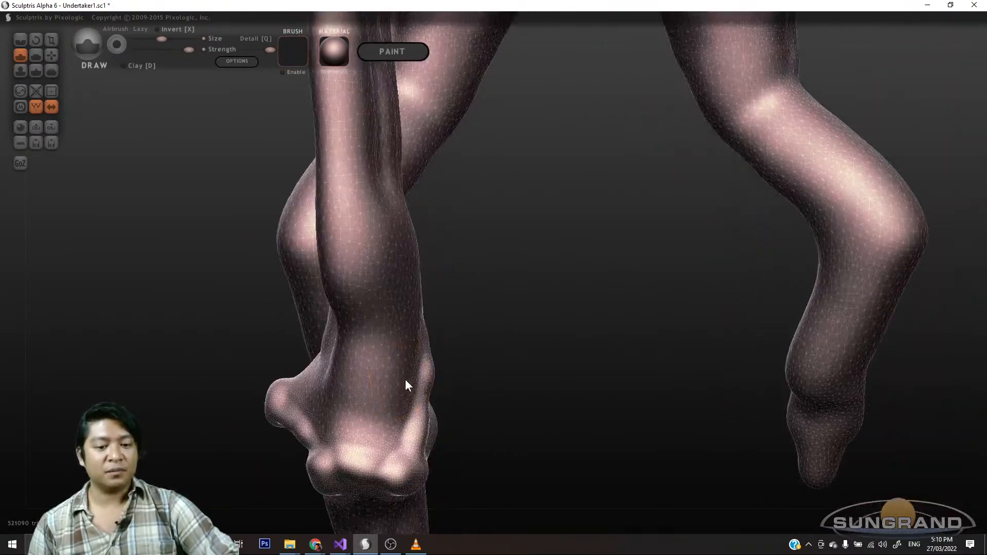
drag(367, 448, 366, 330)
drag(437, 326, 445, 360)
- Reduce the Draw brush size and raise thin diagonal tendon strands from the ankle knobs up the lower front leg
drag(156, 38, 155, 39)
scroll(427, 290, down, 3)
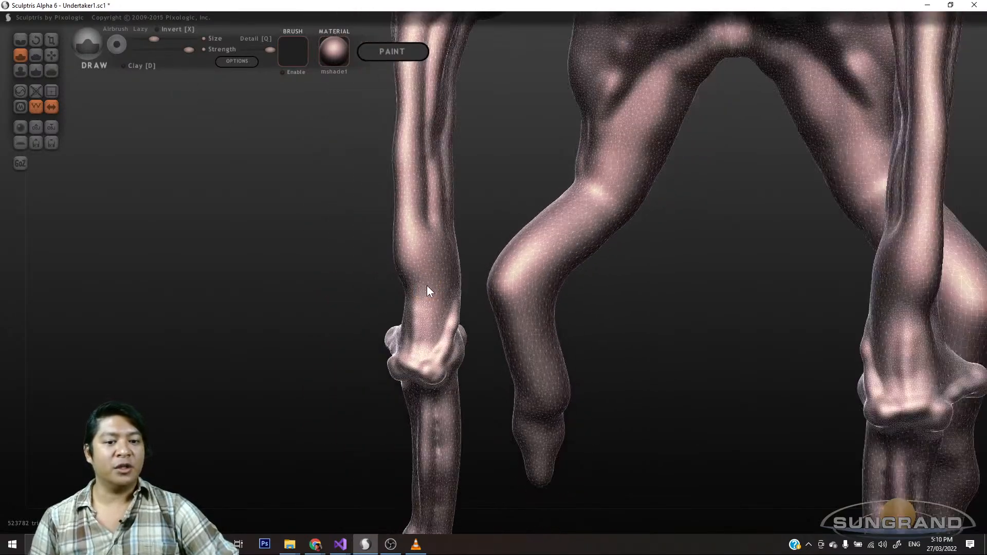
drag(414, 347, 449, 238)
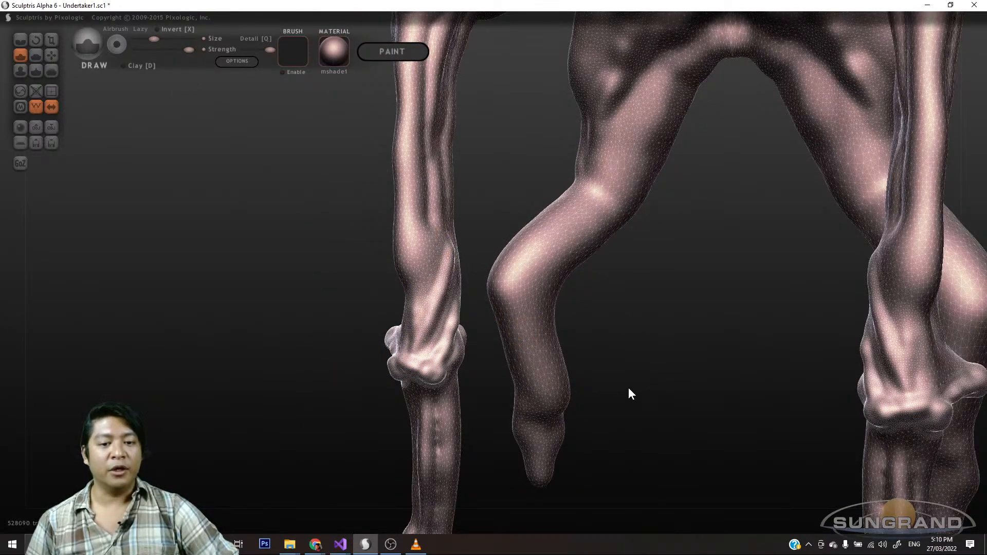
mouse_move(629, 387)
mouse_down()
mouse_move(785, 407)
mouse_move(784, 379)
mouse_move(562, 375)
mouse_move(656, 360)
mouse_move(583, 324)
mouse_move(566, 369)
mouse_up()
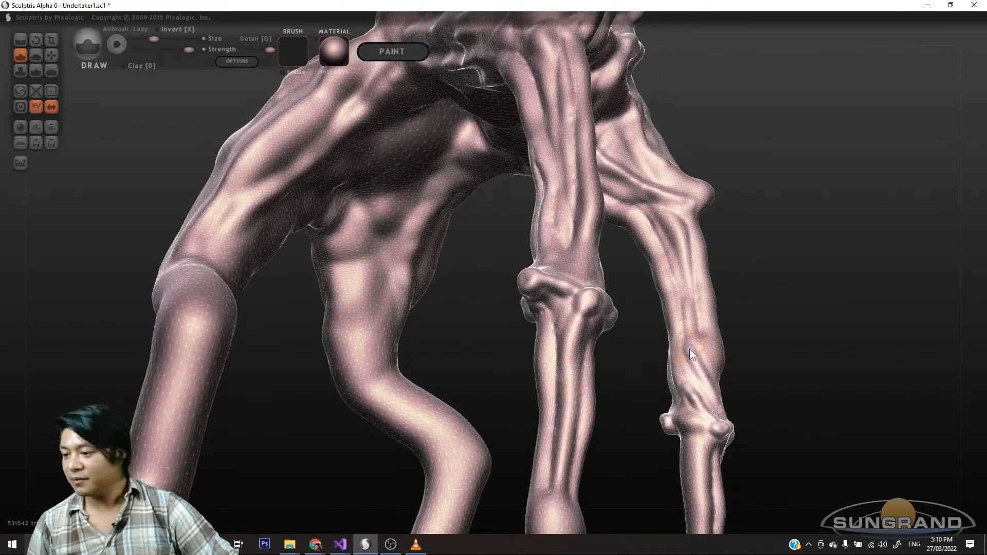
mouse_move(635, 372)
mouse_down()
mouse_move(727, 374)
mouse_move(656, 385)
mouse_move(646, 375)
mouse_move(639, 399)
mouse_move(652, 394)
mouse_move(434, 375)
mouse_move(637, 393)
mouse_move(557, 383)
mouse_move(515, 394)
mouse_move(541, 374)
mouse_up()
mouse_move(469, 385)
mouse_down()
mouse_move(418, 363)
mouse_move(403, 311)
mouse_move(475, 350)
mouse_move(375, 305)
mouse_move(464, 349)
mouse_move(525, 363)
mouse_move(554, 401)
mouse_move(563, 366)
mouse_move(440, 319)
mouse_move(436, 259)
mouse_move(445, 304)
mouse_up()
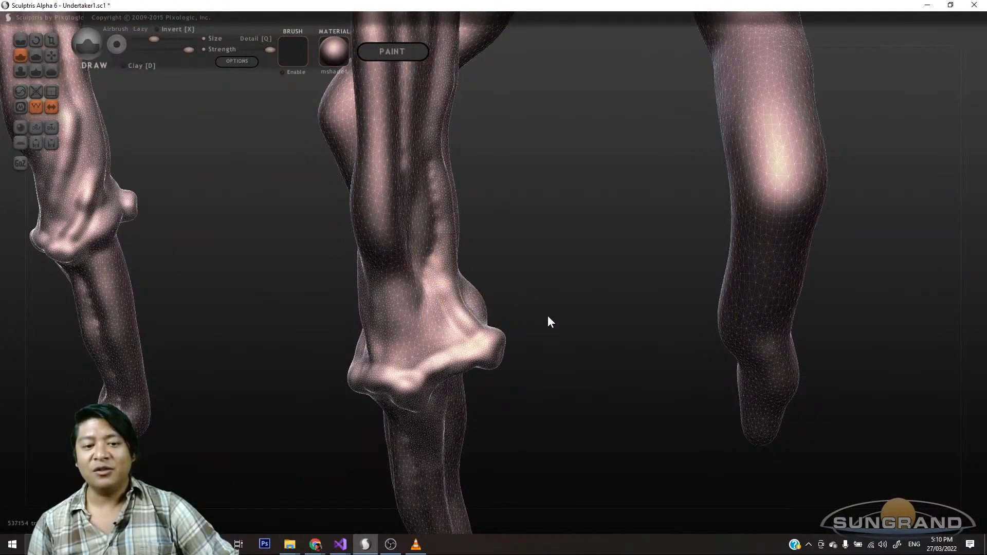
- Draw another raised tendon from the ankle's front bump up to the lower leg muscle, and check both front legs
drag(547, 318, 439, 299)
drag(512, 293, 586, 297)
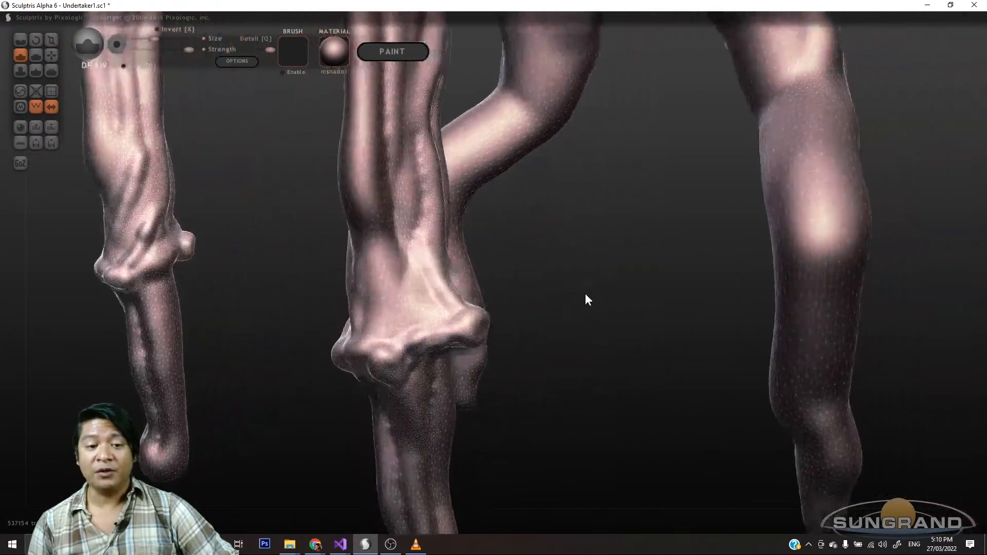
drag(397, 342, 380, 222)
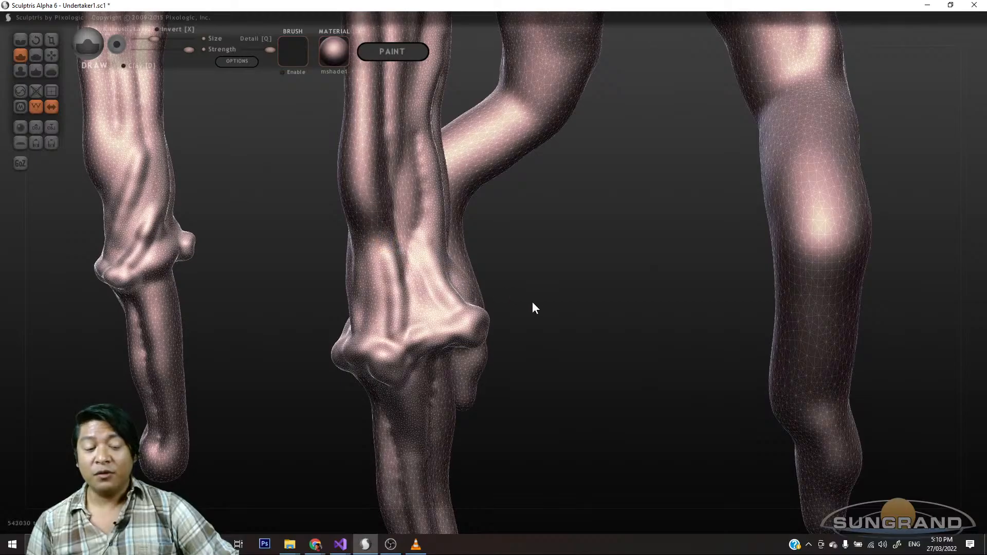
drag(532, 301, 631, 290)
drag(565, 306, 634, 344)
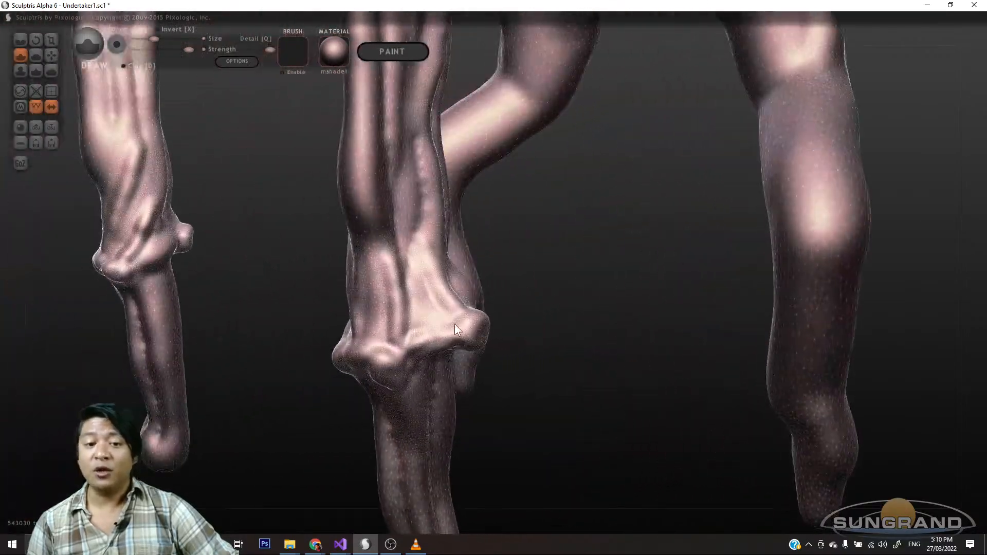
drag(489, 266, 642, 382)
scroll(642, 375, down, 3)
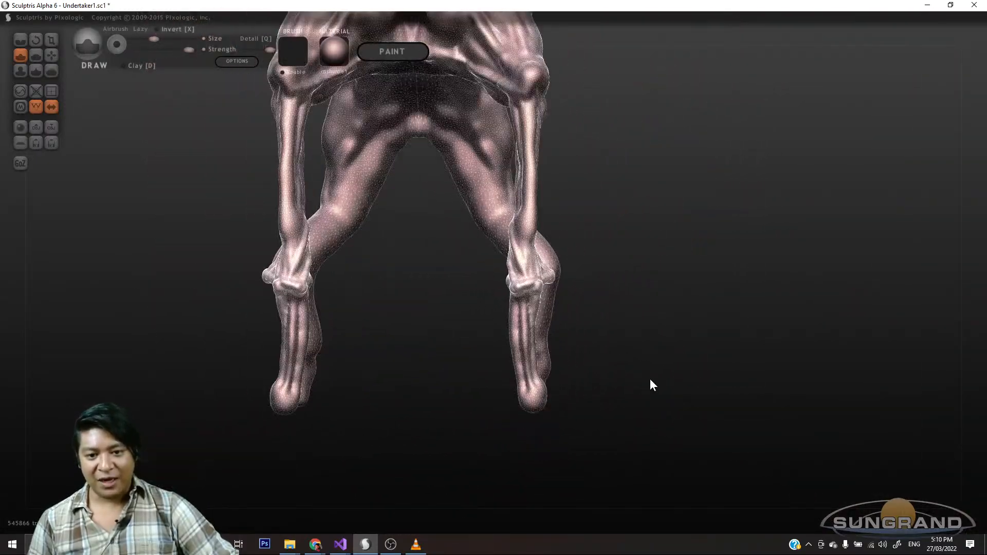
- Build up a rounded bony knob on the side of the front leg's knee joint with the Draw brush
scroll(650, 379, up, 5)
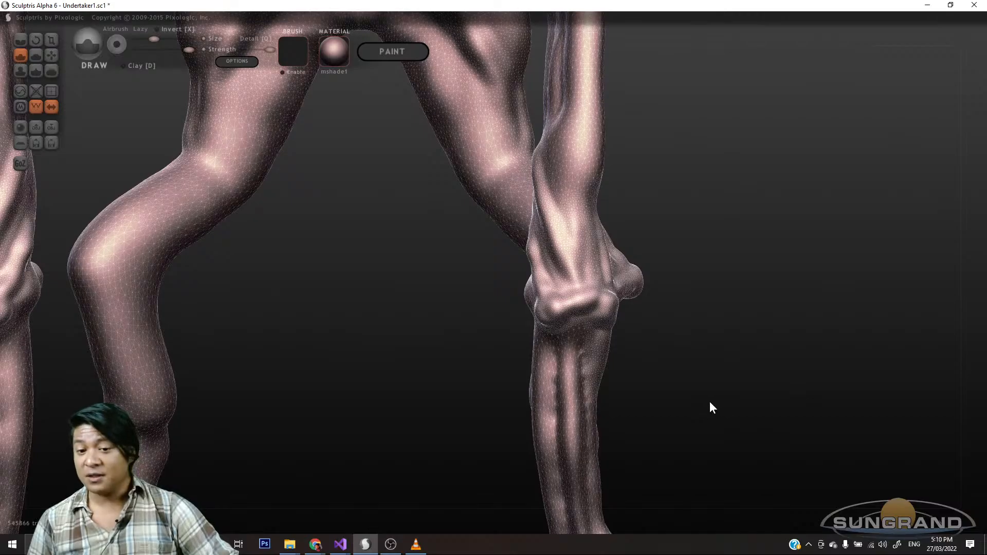
drag(710, 403, 593, 268)
drag(560, 223, 551, 224)
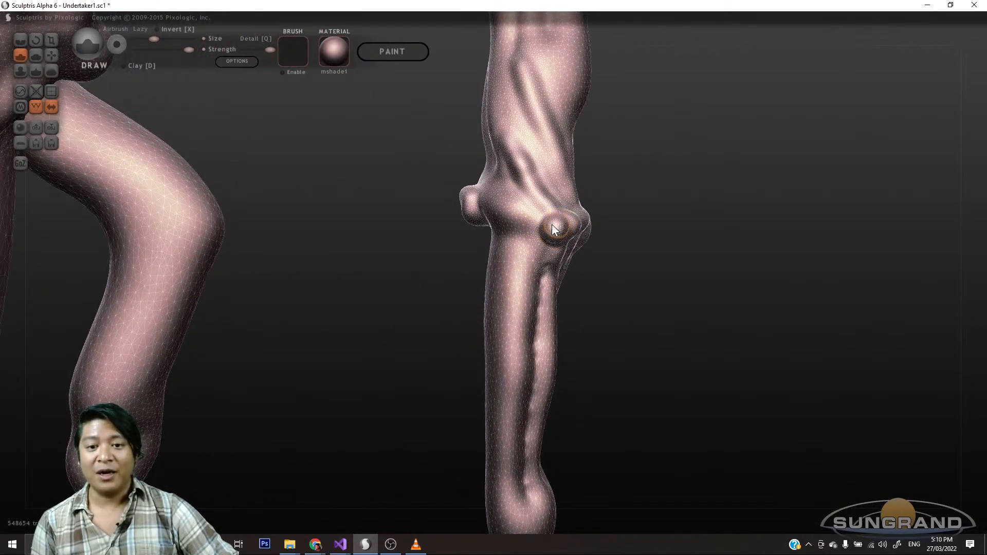
drag(647, 283, 621, 294)
scroll(601, 288, up, 6)
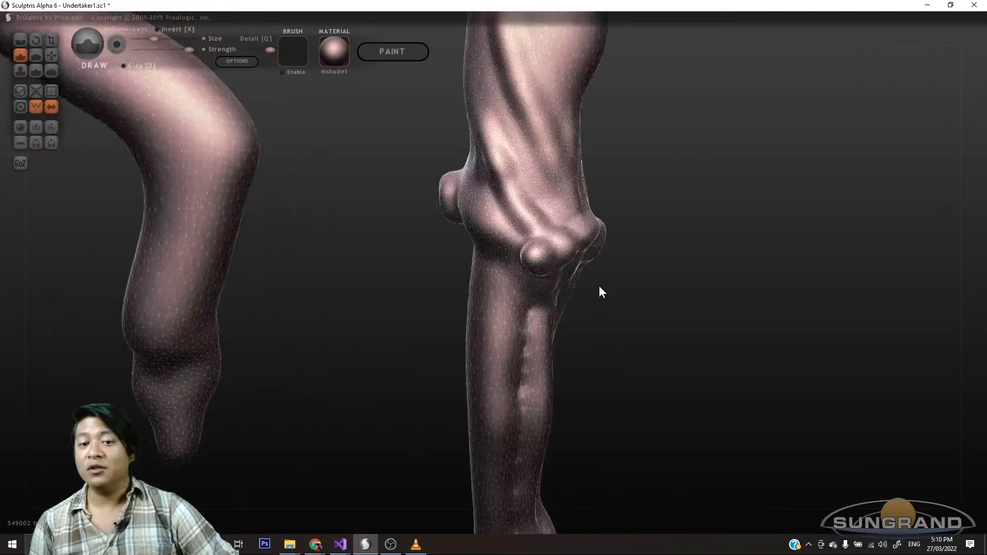
drag(553, 268, 497, 247)
mouse_move(627, 291)
mouse_down()
mouse_move(641, 291)
mouse_move(603, 281)
mouse_up()
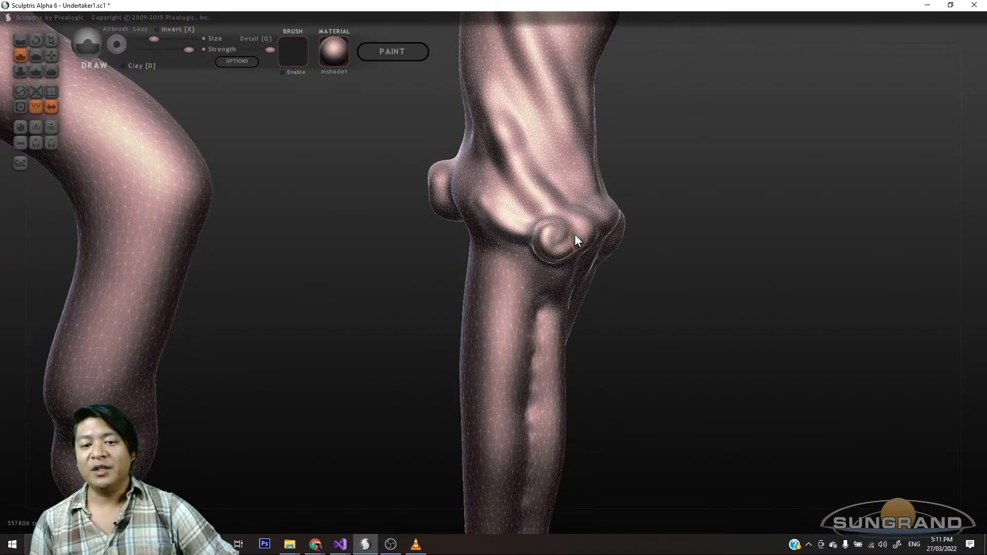
drag(697, 328, 773, 359)
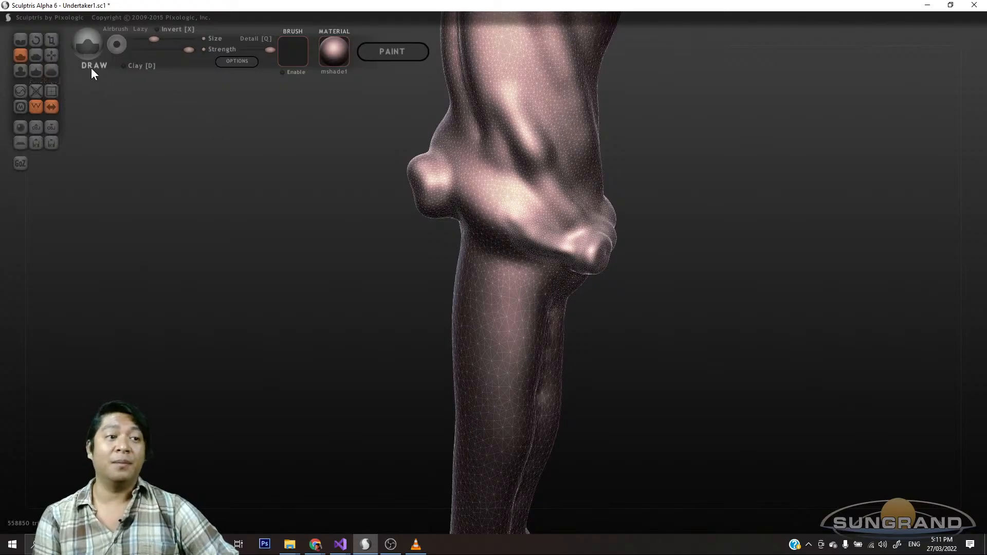
- Carve creases with the Crease brush above the bony ridge linking the knobs of the front leg's knee joint
click(22, 40)
drag(571, 232, 480, 156)
mouse_move(656, 284)
mouse_down()
mouse_move(702, 254)
mouse_move(688, 252)
mouse_up()
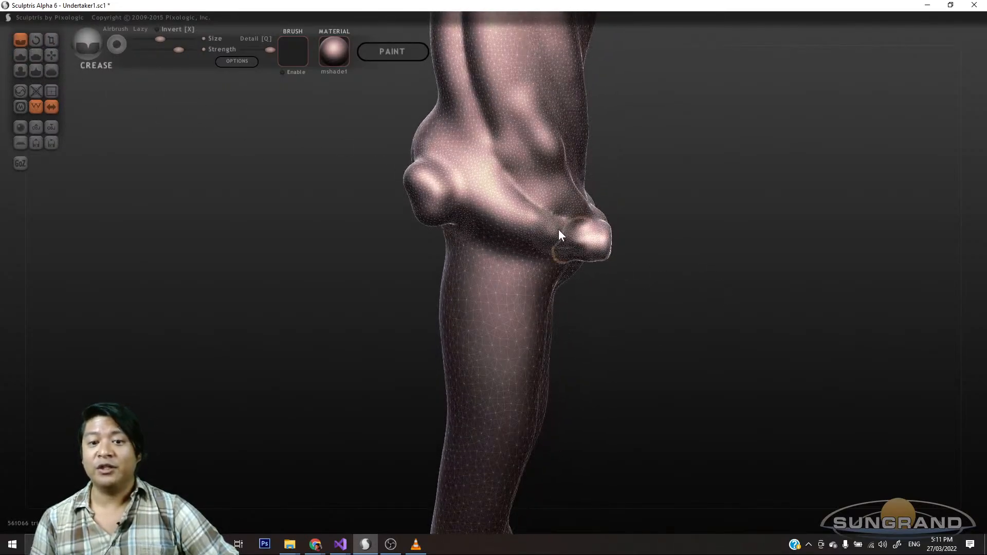
drag(558, 230, 560, 214)
mouse_move(467, 161)
mouse_down()
mouse_move(554, 193)
mouse_move(548, 124)
mouse_up()
mouse_move(687, 232)
mouse_down()
mouse_move(540, 237)
mouse_move(570, 244)
mouse_move(581, 267)
mouse_up()
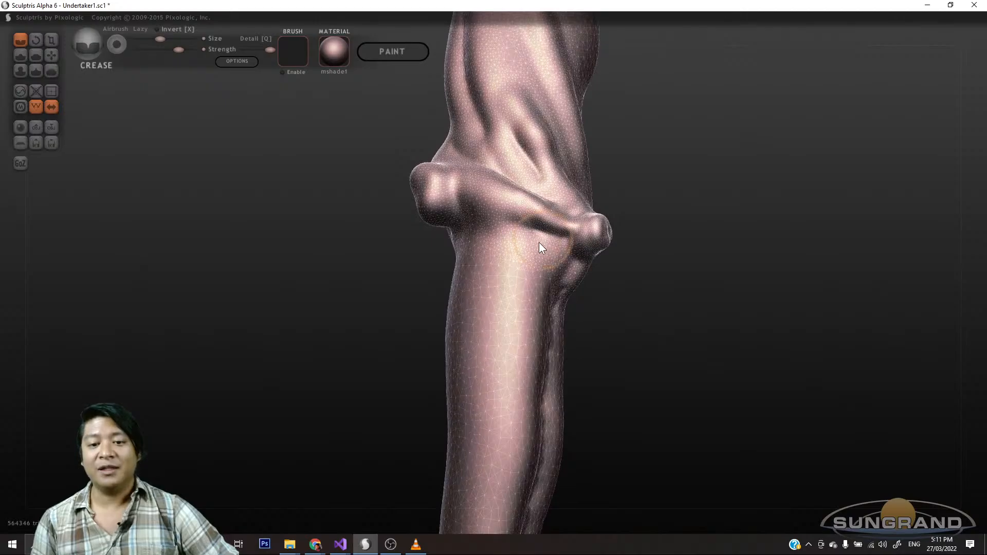
- Crease the underside of the knee's bony ridge and carve a groove from it down the upper shin
drag(510, 265, 544, 238)
drag(492, 210, 512, 286)
drag(638, 319, 623, 320)
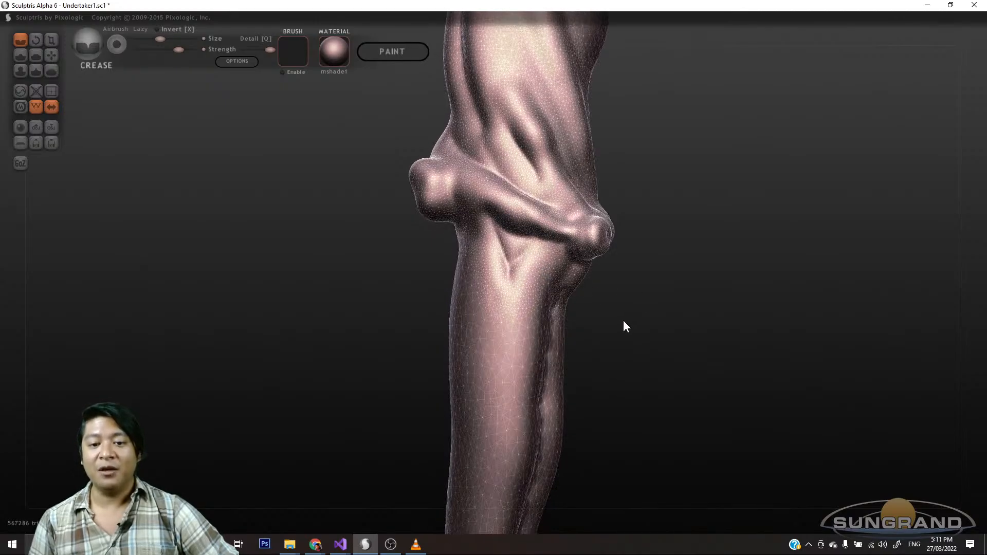
mouse_move(511, 379)
mouse_down()
mouse_move(509, 309)
mouse_move(531, 262)
mouse_up()
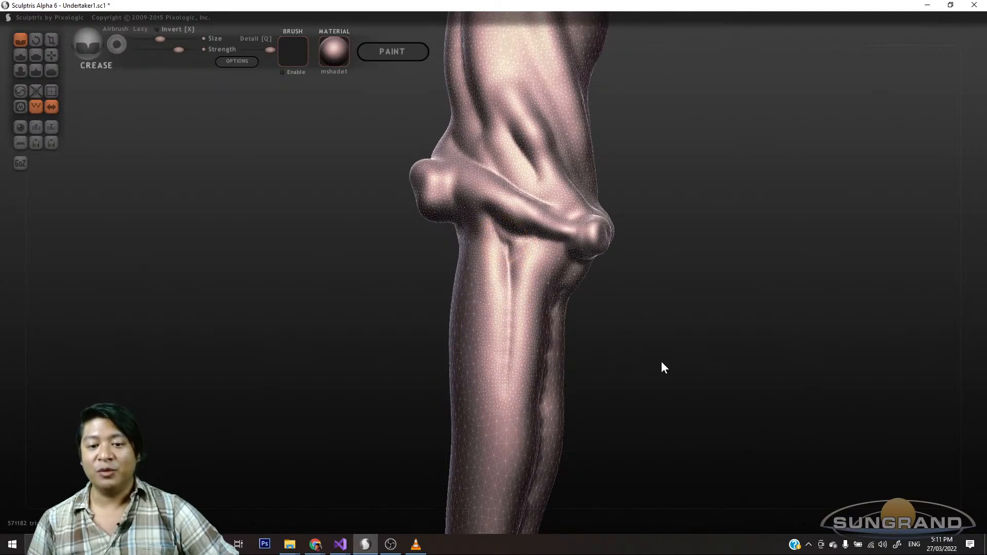
- Carve long tendon grooves from beneath the knee knobs down the shin, converging toward the middle of the lower leg
drag(689, 356, 648, 360)
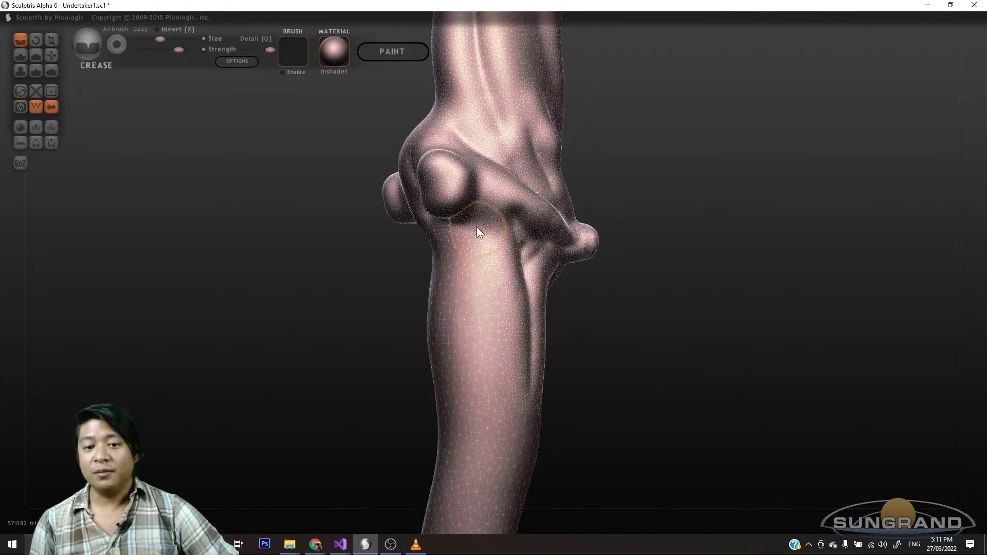
mouse_move(478, 232)
mouse_down()
mouse_move(489, 328)
mouse_move(548, 415)
mouse_move(410, 419)
mouse_move(478, 399)
mouse_move(643, 392)
mouse_up()
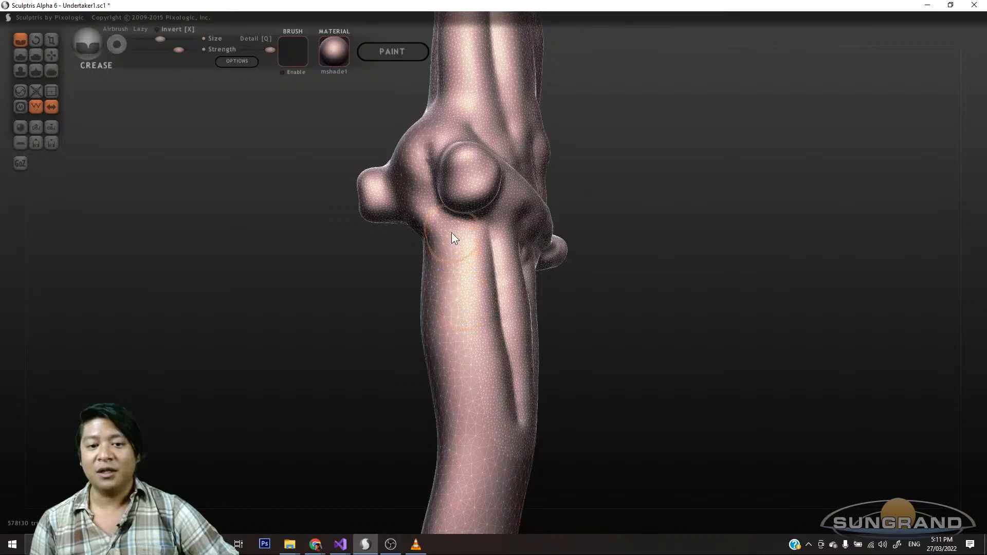
mouse_move(454, 237)
mouse_down()
mouse_move(467, 322)
mouse_move(511, 432)
mouse_up()
mouse_move(634, 441)
mouse_down()
mouse_move(526, 455)
mouse_move(505, 413)
mouse_move(492, 467)
mouse_up()
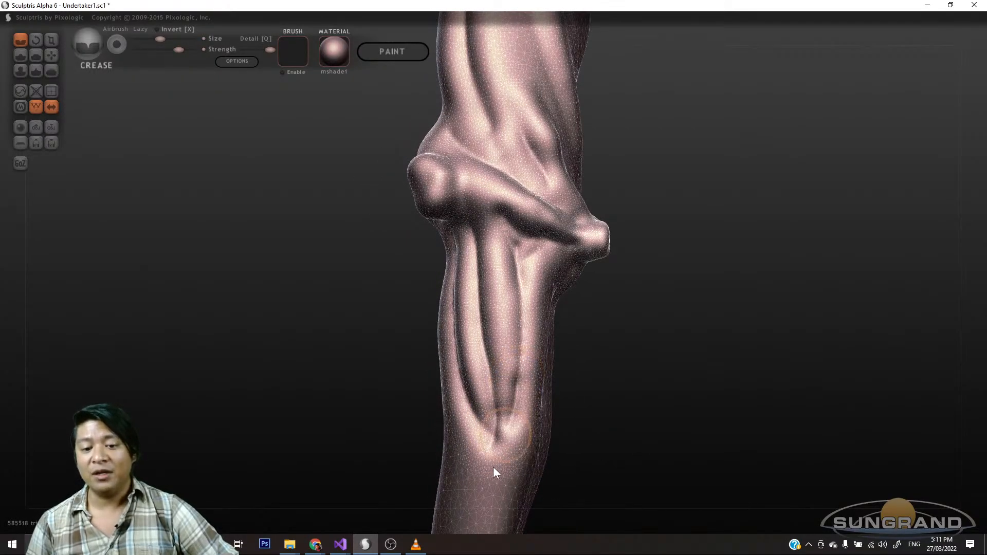
mouse_move(635, 402)
mouse_down()
mouse_move(301, 413)
mouse_move(428, 423)
mouse_move(507, 386)
mouse_up()
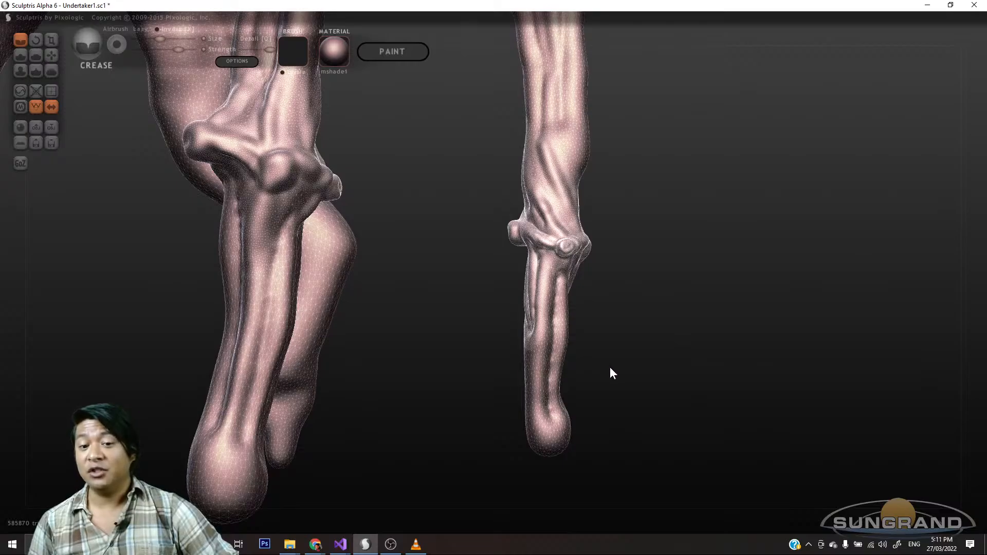
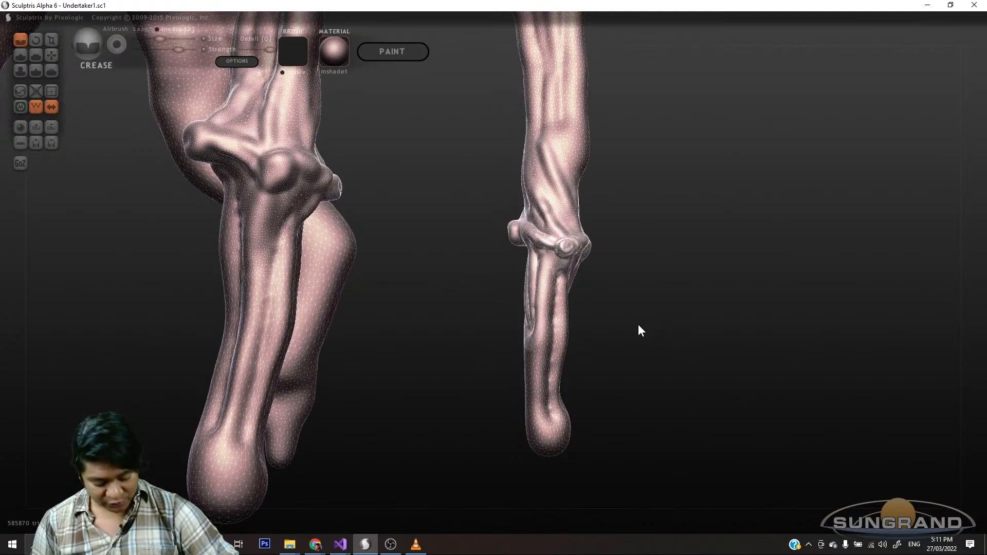
drag(648, 315, 639, 340)
scroll(624, 344, down, 1)
scroll(623, 345, up, 4)
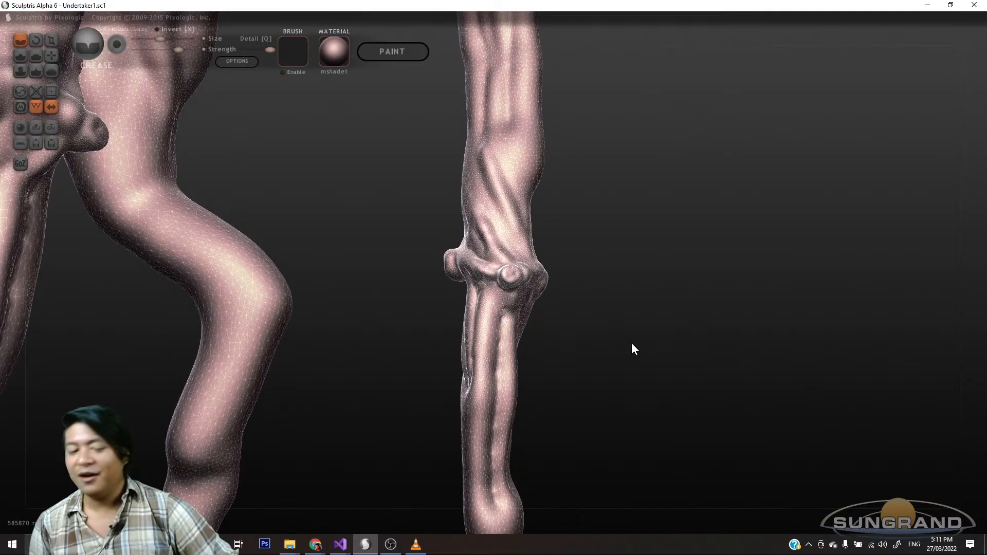
drag(645, 391, 581, 290)
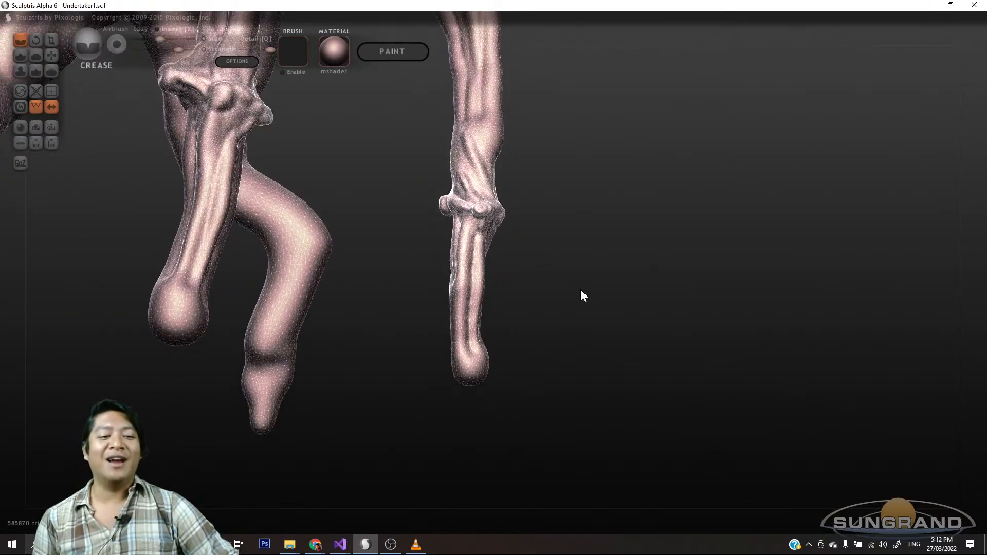
drag(578, 342, 644, 342)
- Enlarge the Draw brush slightly and build up volume on the rounded tip of the front foot
drag(650, 389, 658, 410)
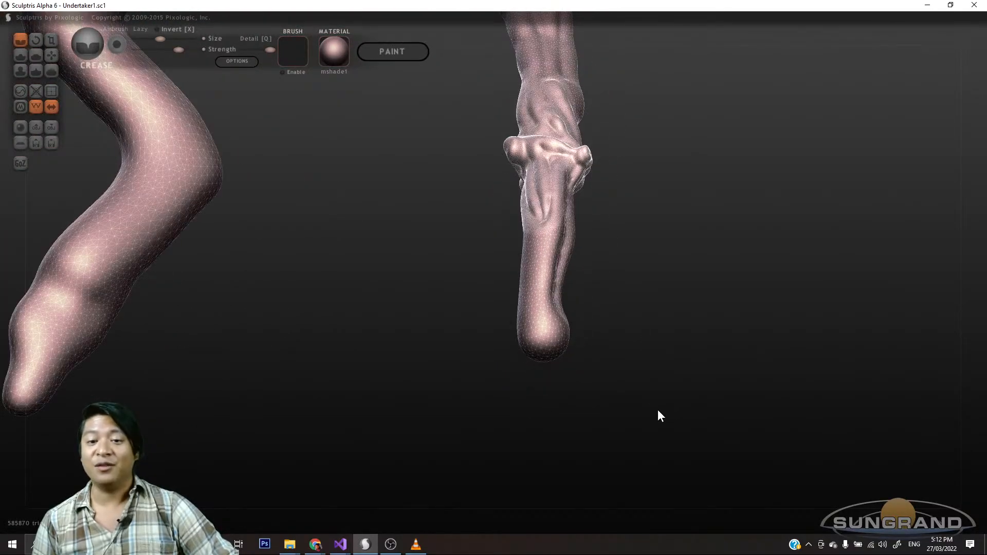
click(19, 55)
mouse_move(324, 257)
mouse_down()
mouse_move(489, 396)
mouse_move(524, 357)
mouse_up()
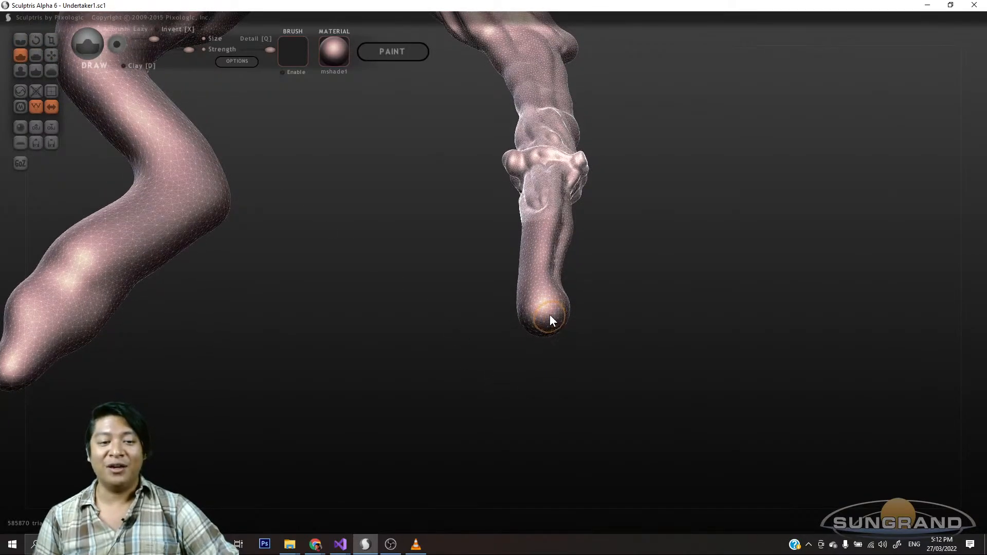
drag(155, 38, 163, 39)
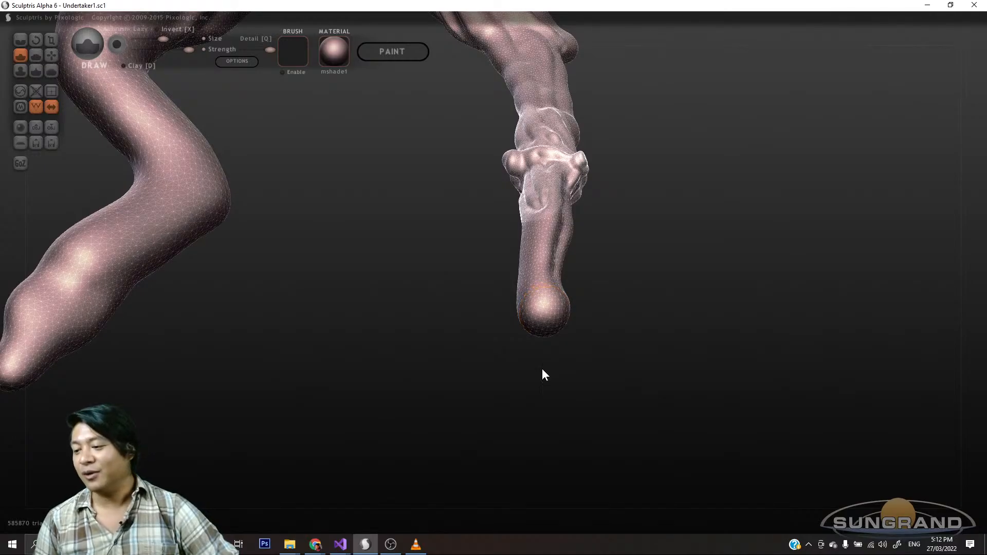
mouse_move(542, 369)
mouse_down()
mouse_move(533, 379)
mouse_move(553, 376)
mouse_up()
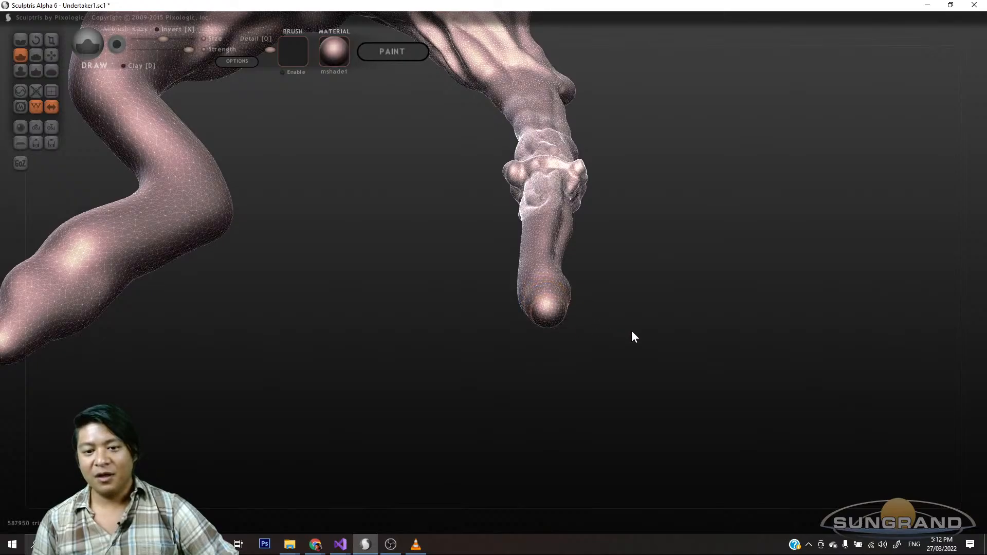
mouse_move(631, 330)
mouse_down()
mouse_move(552, 385)
mouse_move(508, 343)
mouse_move(479, 342)
mouse_up()
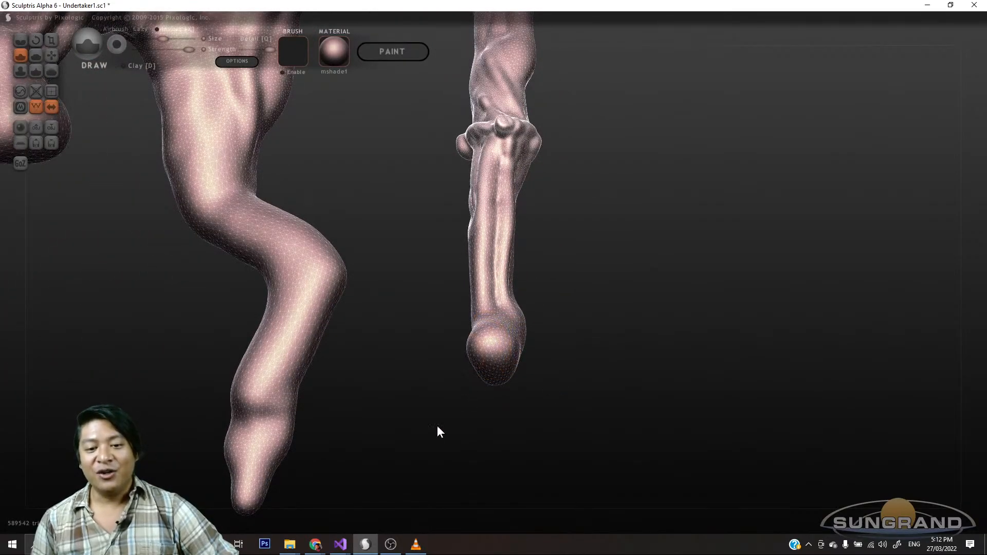
- Bulge out the front and sides of the front foot with Draw strokes to make it wider than the shin
mouse_move(437, 424)
mouse_down()
mouse_move(572, 405)
mouse_move(570, 390)
mouse_up()
drag(560, 347, 550, 343)
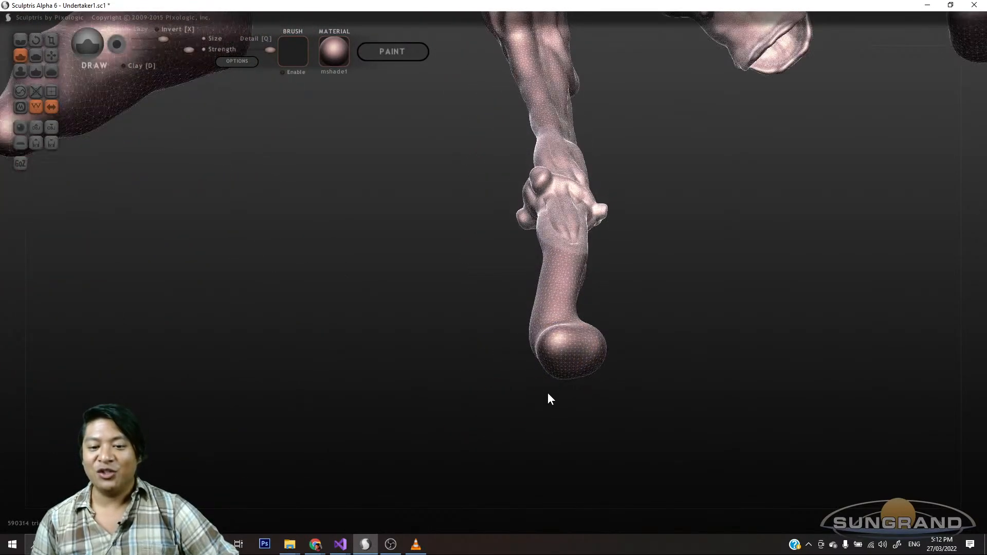
mouse_move(549, 399)
mouse_down()
mouse_move(632, 399)
mouse_move(604, 457)
mouse_move(643, 455)
mouse_up()
drag(506, 411, 479, 413)
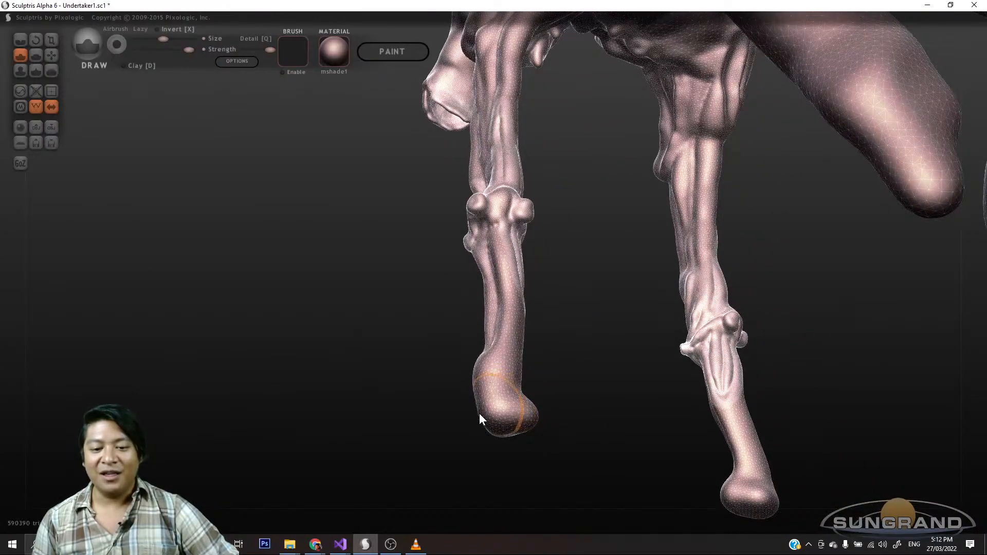
drag(431, 452, 636, 467)
key(w)
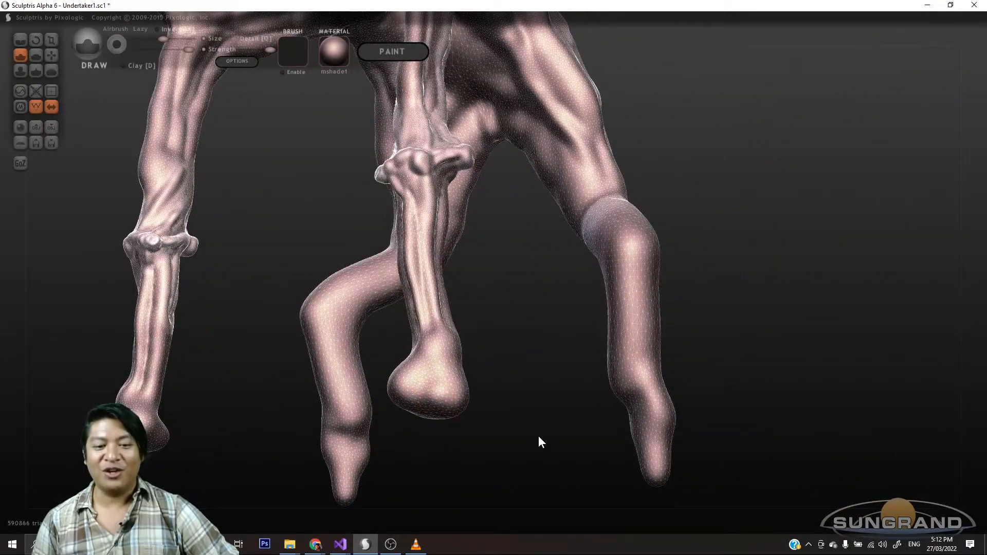
- Thicken the front foot below the ankle and extend its tip downward with Draw strokes
mouse_move(522, 401)
mouse_down()
mouse_move(507, 452)
mouse_move(465, 401)
mouse_move(522, 441)
mouse_move(516, 370)
mouse_up()
drag(427, 334, 452, 394)
mouse_move(473, 438)
mouse_down()
mouse_move(417, 359)
mouse_move(408, 322)
mouse_up()
mouse_move(506, 427)
mouse_down()
mouse_move(520, 442)
mouse_move(455, 433)
mouse_up()
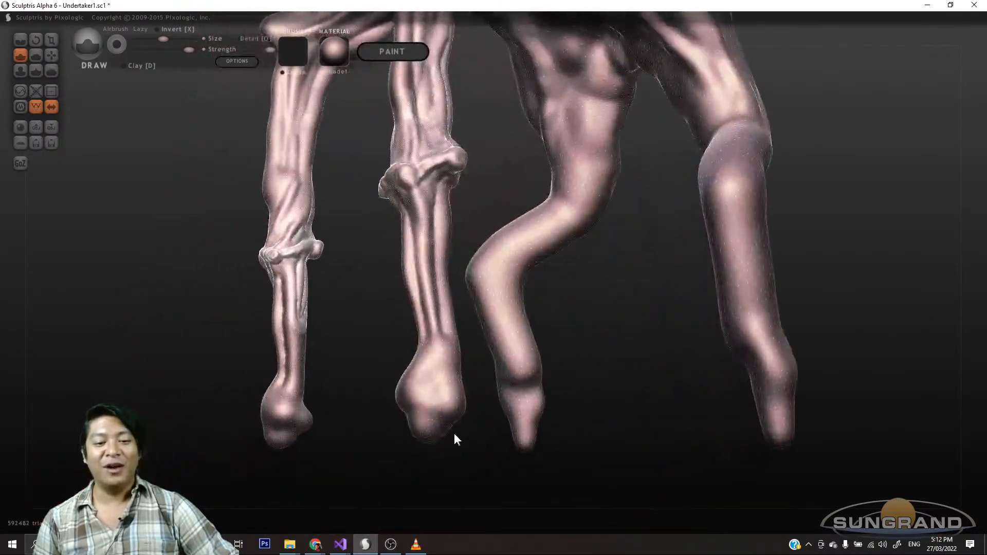
- Fill out the hollows between the bulges on the front foot's sides and lower tip with the Draw brush
drag(579, 437, 450, 393)
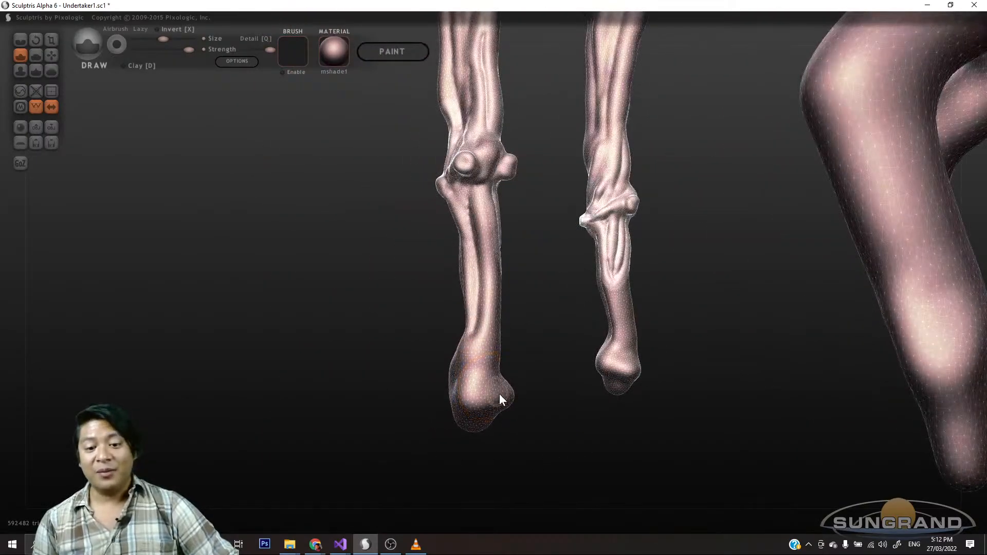
drag(440, 471, 448, 409)
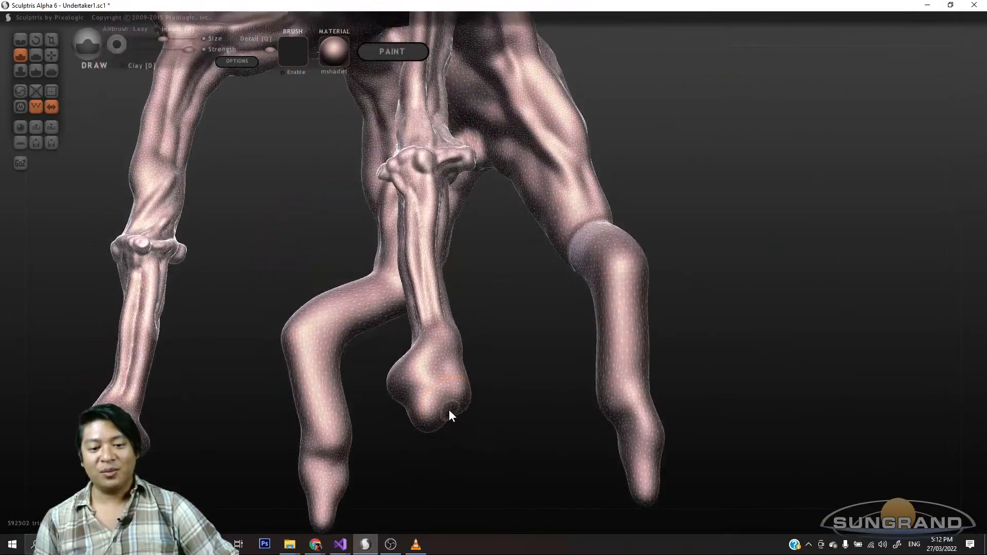
mouse_move(447, 445)
mouse_down()
mouse_move(449, 495)
mouse_move(396, 484)
mouse_up()
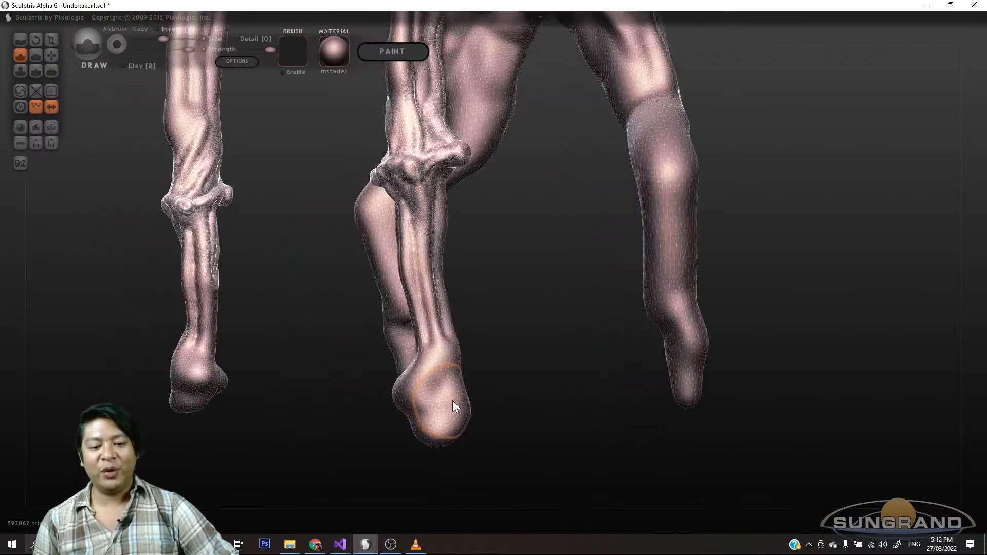
drag(452, 400, 445, 432)
drag(394, 461, 491, 391)
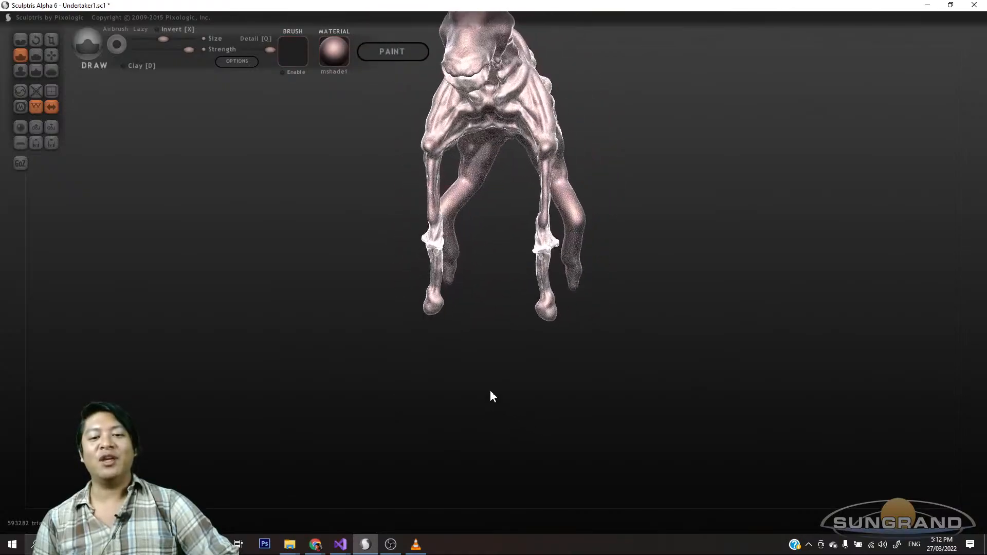
- Broaden the base of the front foot with Draw strokes into a flared hoof shape and check it against the whole leg
scroll(553, 324, up, 5)
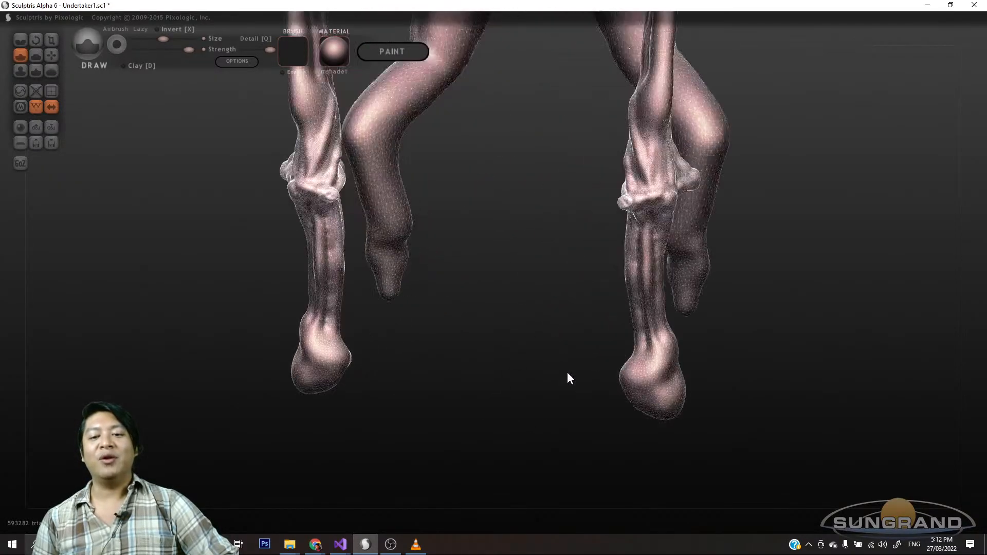
drag(544, 407, 434, 409)
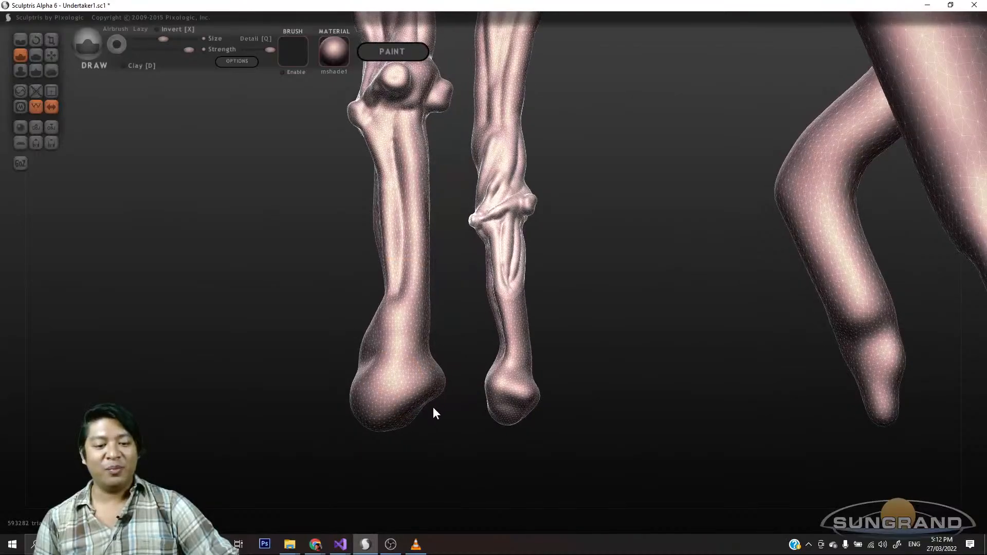
drag(344, 419, 677, 420)
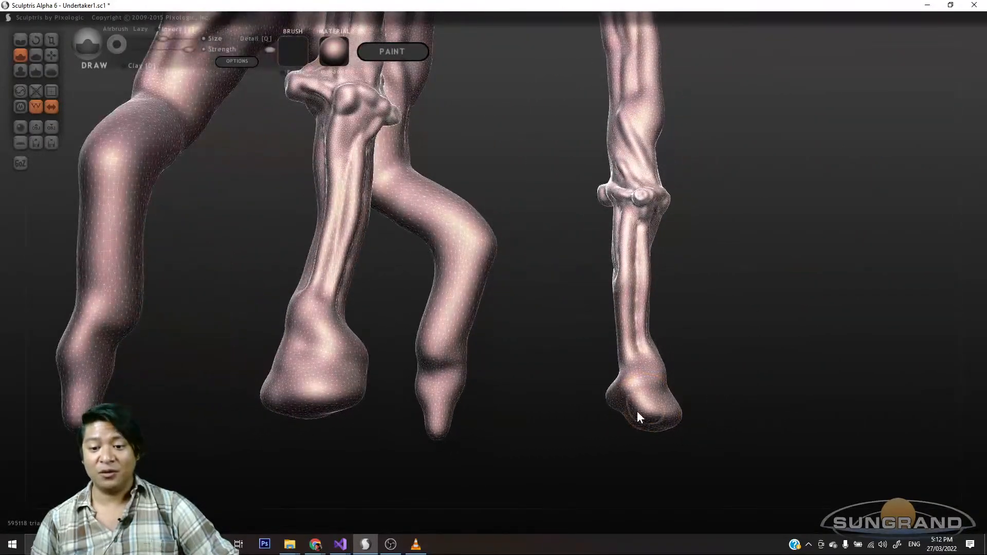
drag(608, 419, 559, 395)
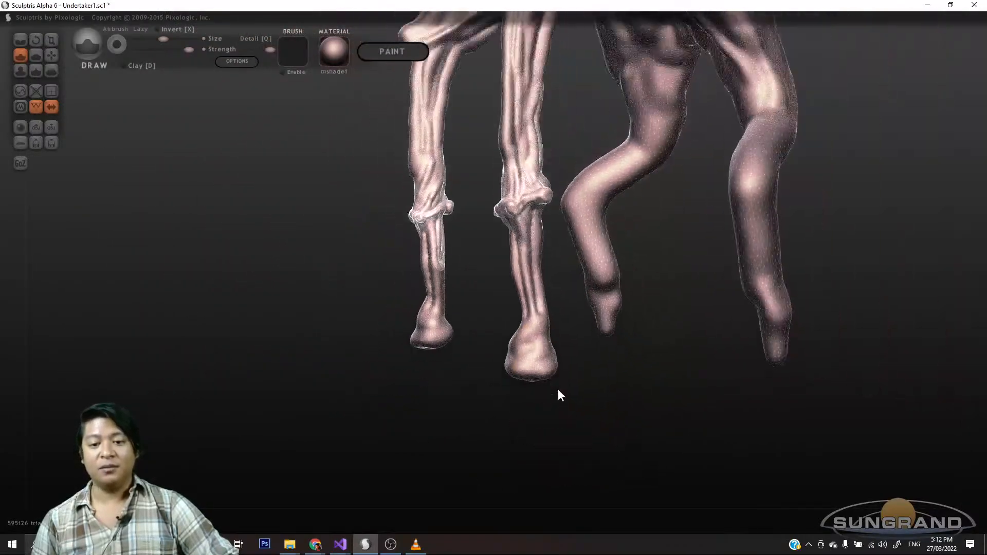
scroll(573, 390, down, 3)
scroll(572, 400, up, 6)
scroll(650, 421, down, 3)
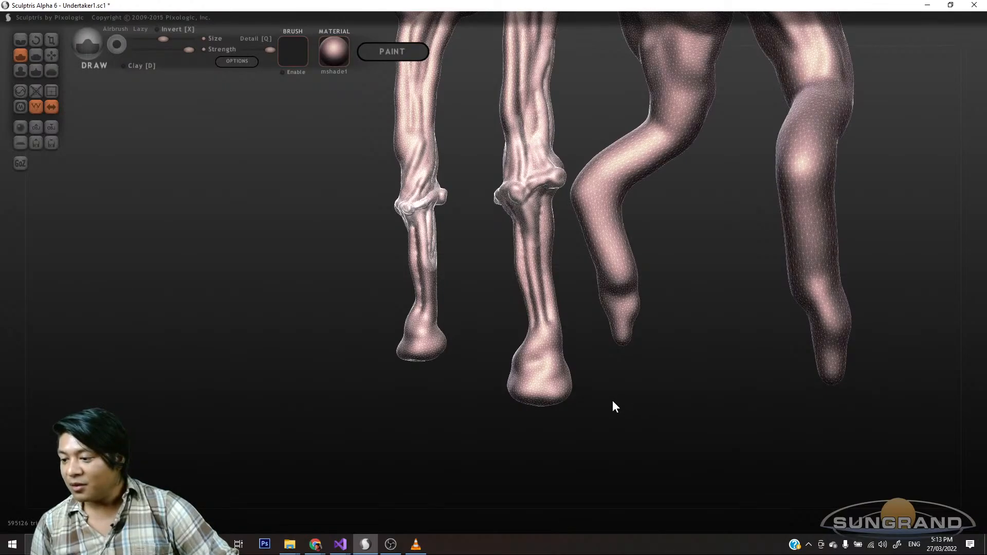
scroll(606, 405, down, 3)
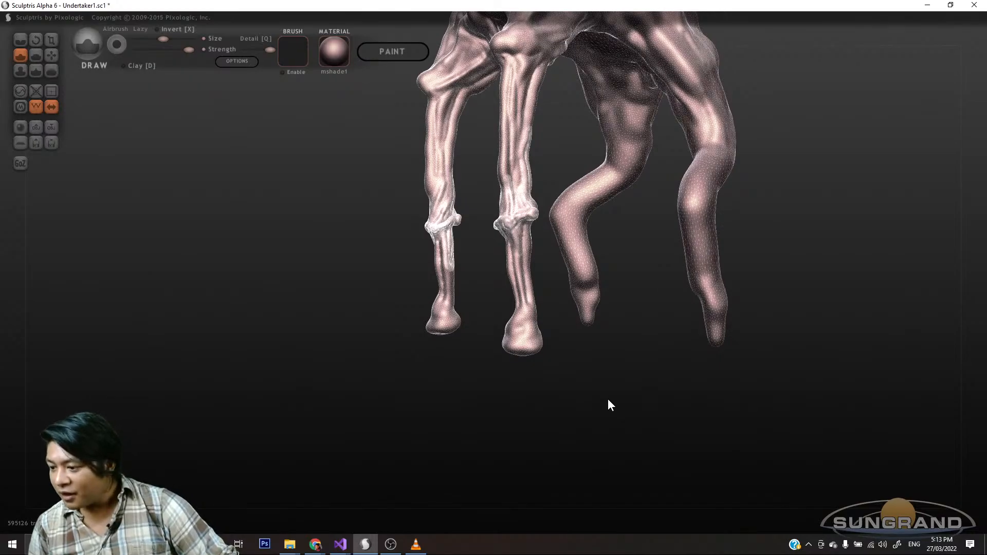
- Bulge out the narrow tip of the hind foot on its front and sides with Draw strokes
right_drag(576, 304, 606, 447)
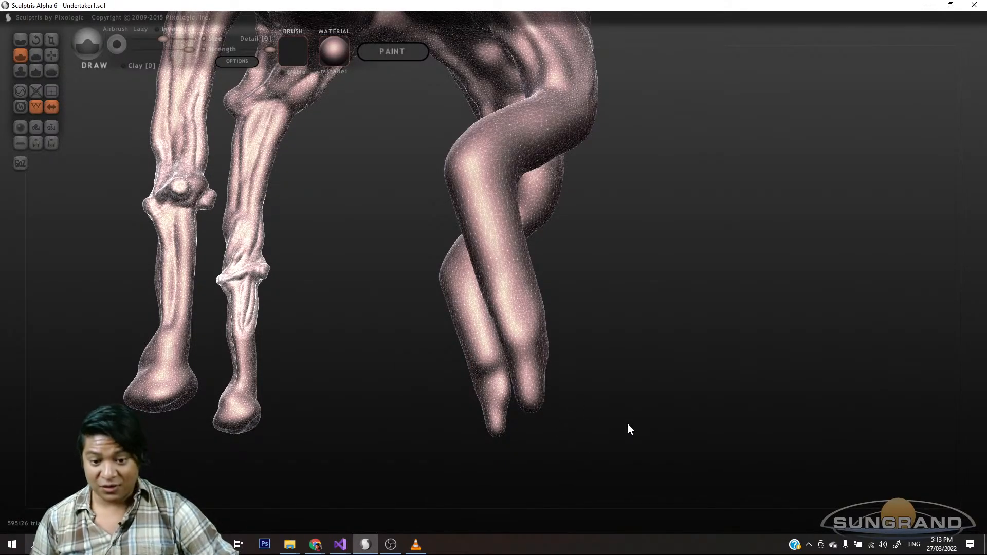
mouse_move(627, 423)
right_down()
mouse_move(546, 365)
mouse_move(509, 391)
mouse_move(537, 401)
mouse_move(478, 407)
mouse_move(445, 392)
right_up()
drag(415, 378, 400, 370)
mouse_move(411, 385)
right_down()
mouse_move(464, 448)
mouse_move(528, 374)
right_up()
drag(547, 378, 554, 372)
mouse_move(554, 372)
right_down()
mouse_move(560, 381)
mouse_move(531, 403)
mouse_move(610, 335)
right_up()
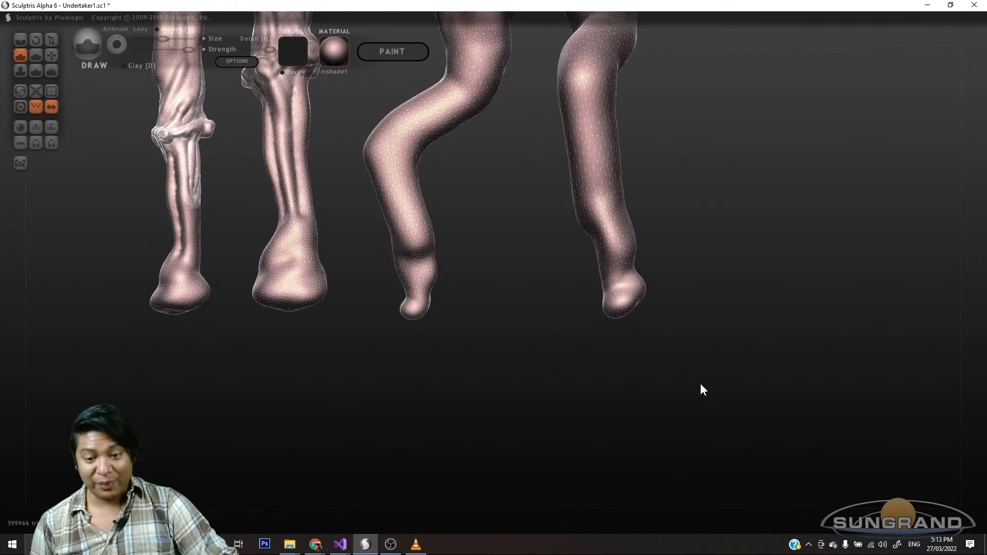
- Thicken the end of the hind foot with Draw strokes into a rounded mass wider than the ankle
mouse_move(703, 389)
right_down()
mouse_move(470, 392)
mouse_move(472, 384)
right_up()
scroll(472, 384, up, 5)
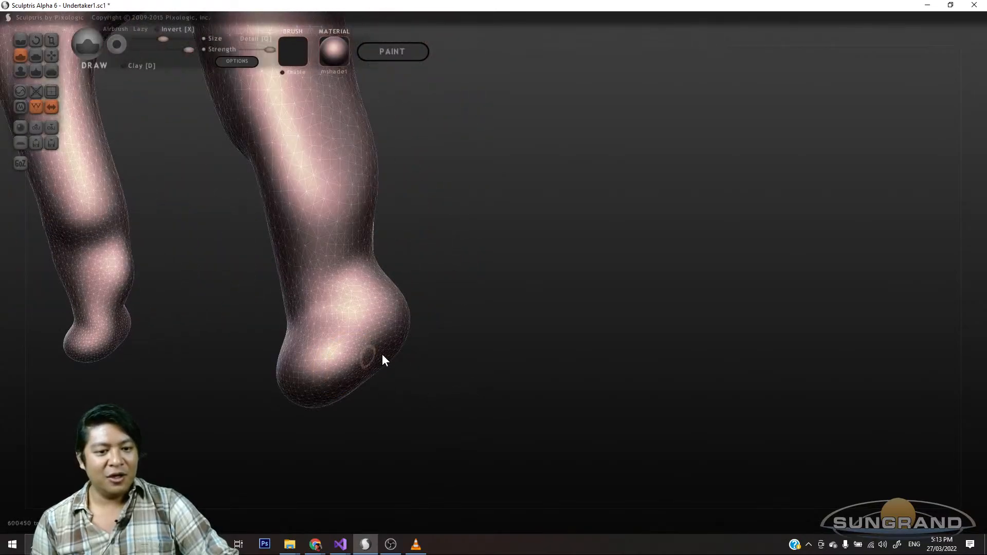
drag(383, 354, 396, 360)
scroll(406, 362, down, 4)
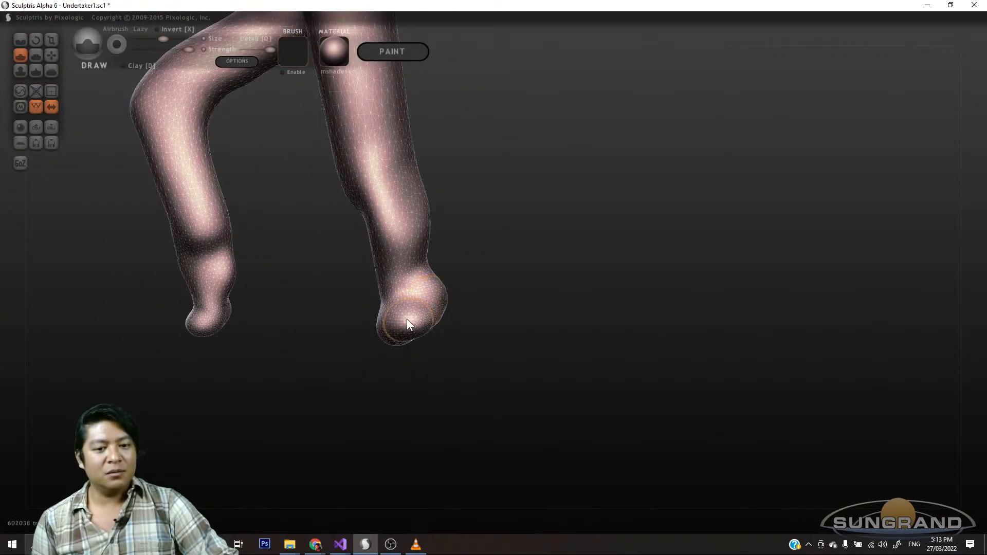
mouse_move(308, 404)
right_down()
mouse_move(485, 405)
mouse_move(571, 329)
right_up()
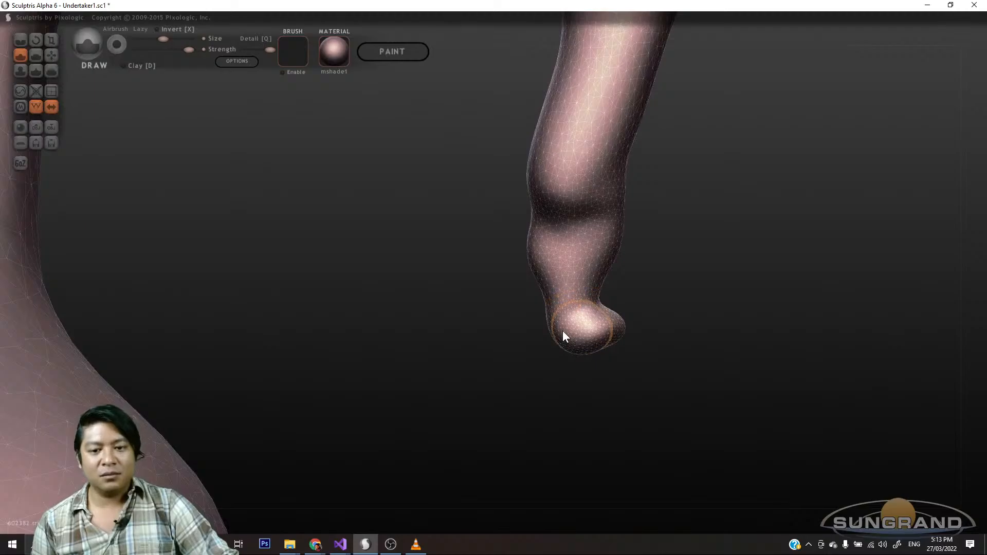
drag(562, 331, 596, 330)
- Fill out the inner, back and lower sides of the hind foot with the Draw brush into a flared hoof shape
mouse_move(597, 330)
right_down()
mouse_move(520, 389)
mouse_move(383, 381)
mouse_move(409, 323)
right_up()
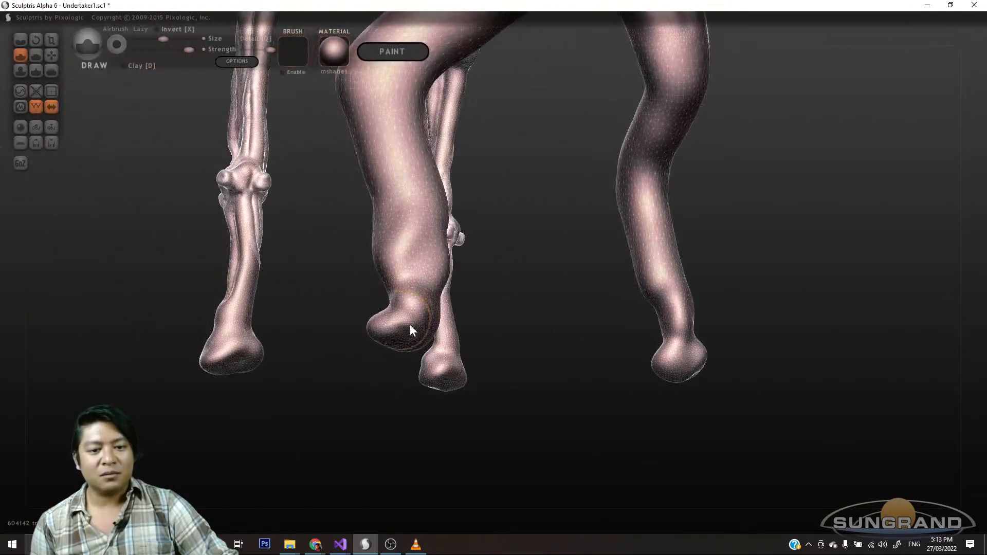
drag(429, 326, 454, 324)
mouse_move(454, 324)
right_down()
mouse_move(405, 423)
mouse_move(532, 298)
right_up()
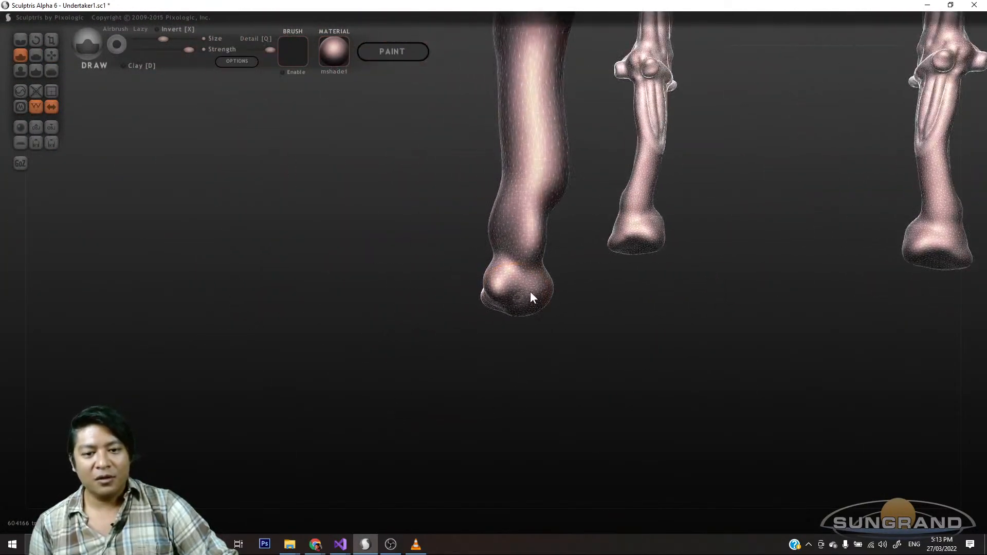
drag(530, 292, 507, 309)
mouse_move(494, 385)
mouse_down()
mouse_move(493, 394)
mouse_move(557, 314)
mouse_move(515, 337)
mouse_up()
mouse_move(439, 405)
mouse_down()
mouse_move(630, 392)
mouse_move(601, 348)
mouse_up()
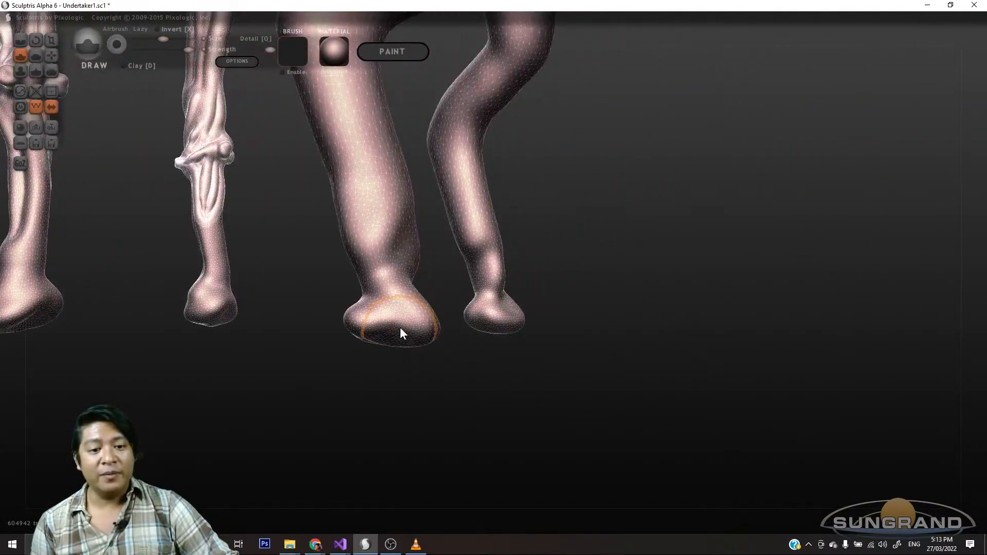
mouse_move(411, 389)
mouse_down()
mouse_move(399, 329)
mouse_move(399, 339)
mouse_up()
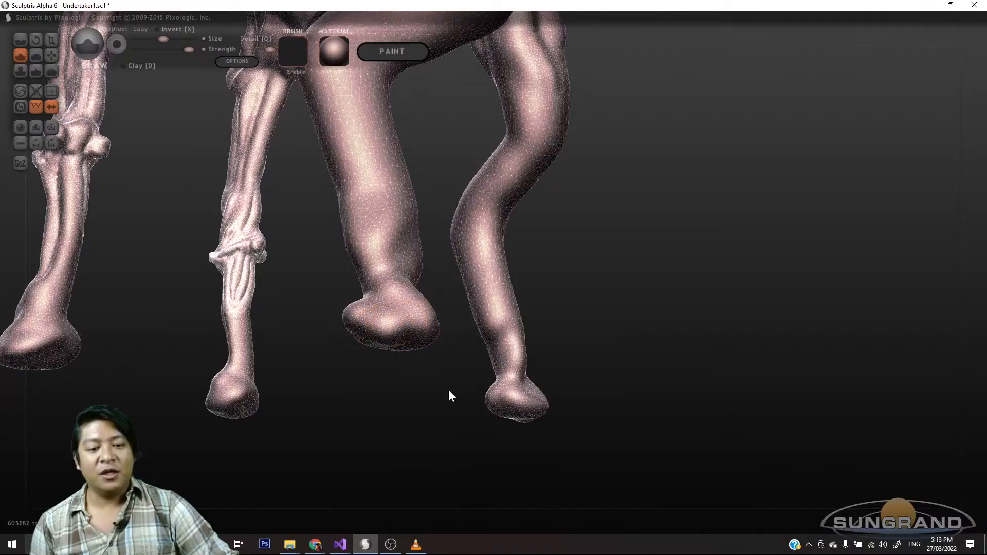
- Build up the hind ankle and the hoof's lower edge with Draw strokes, and fill out its underside
drag(448, 390, 420, 382)
drag(386, 221, 388, 268)
mouse_move(470, 334)
mouse_down()
mouse_move(508, 363)
mouse_move(582, 344)
mouse_up()
mouse_move(434, 300)
mouse_down()
mouse_move(398, 326)
mouse_move(447, 345)
mouse_move(443, 337)
mouse_up()
drag(405, 367, 427, 446)
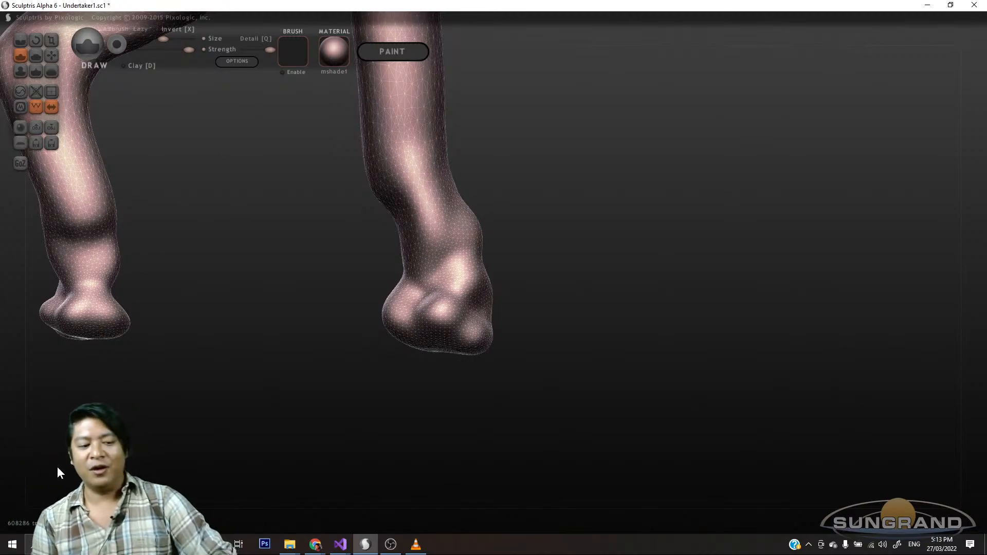
drag(411, 355, 455, 343)
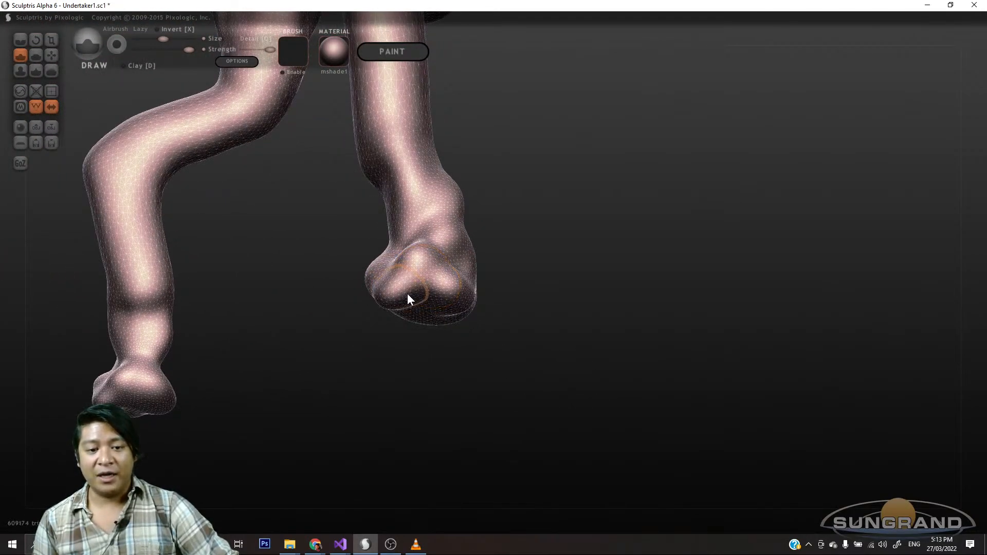
drag(550, 347, 573, 323)
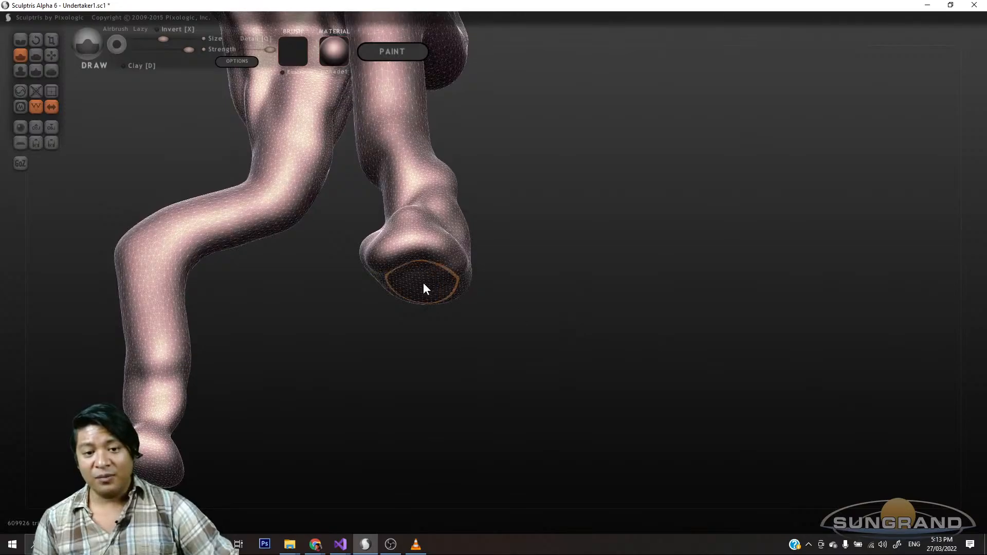
drag(519, 301, 394, 316)
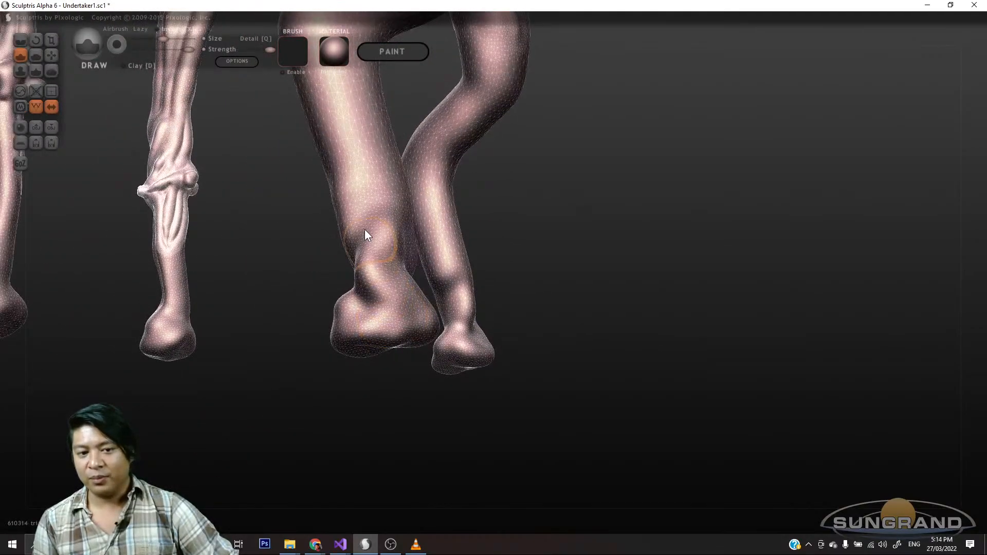
- Sculpt raised tendon ridges running from the hind ankle down to the hoof and widen the hoof's front edge
drag(500, 239, 579, 316)
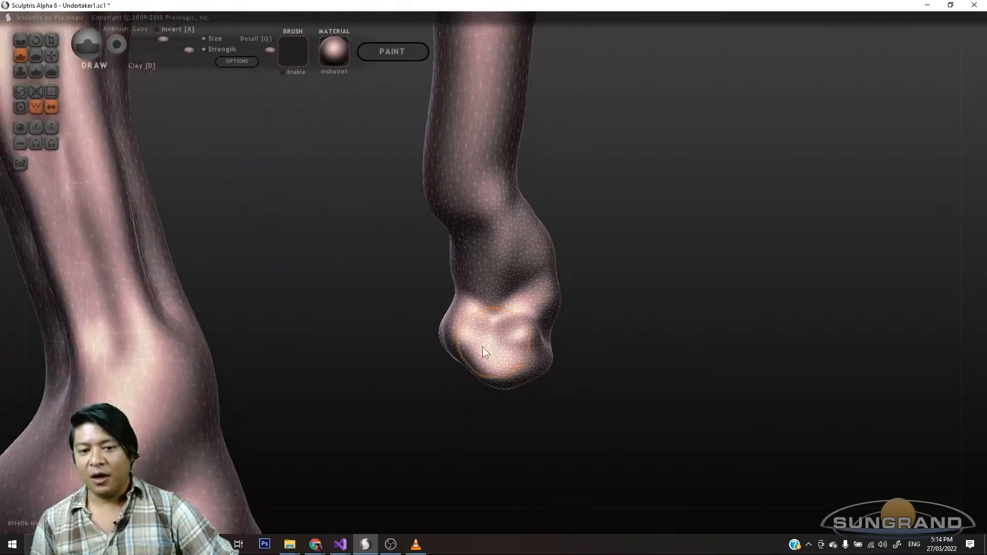
drag(441, 338, 474, 380)
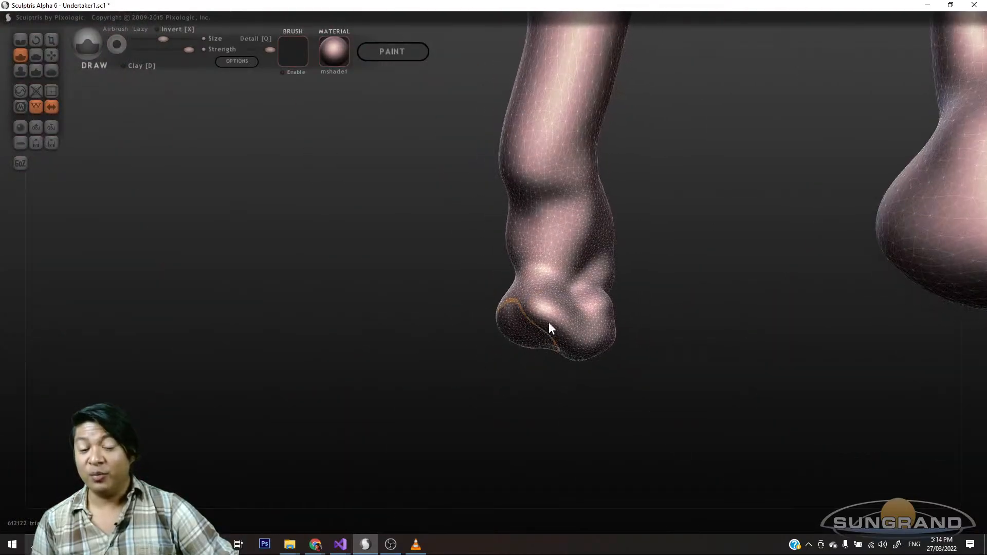
mouse_move(548, 322)
mouse_down()
mouse_move(575, 328)
mouse_move(507, 313)
mouse_up()
mouse_move(458, 347)
mouse_down()
mouse_move(569, 384)
mouse_move(463, 387)
mouse_move(433, 377)
mouse_up()
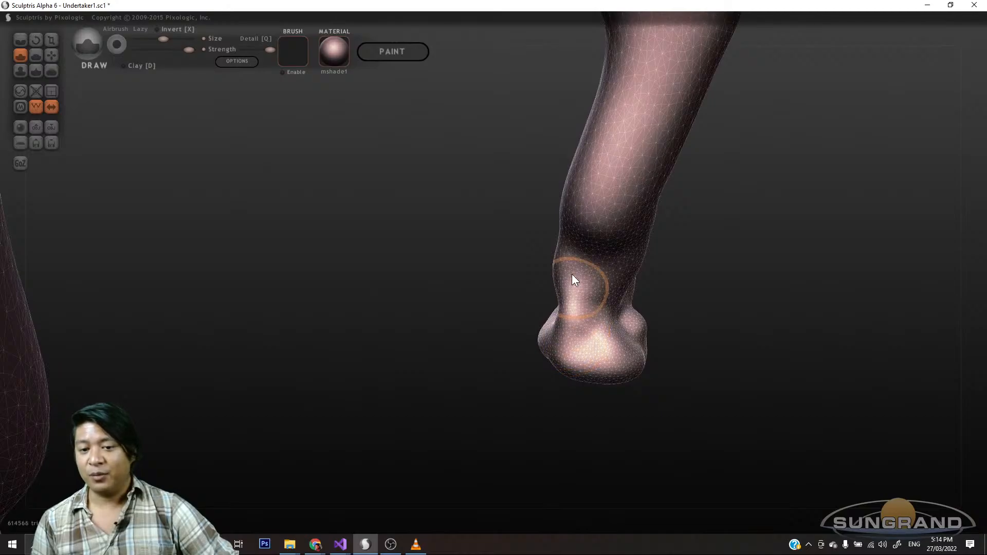
drag(513, 448, 561, 363)
drag(569, 221, 556, 341)
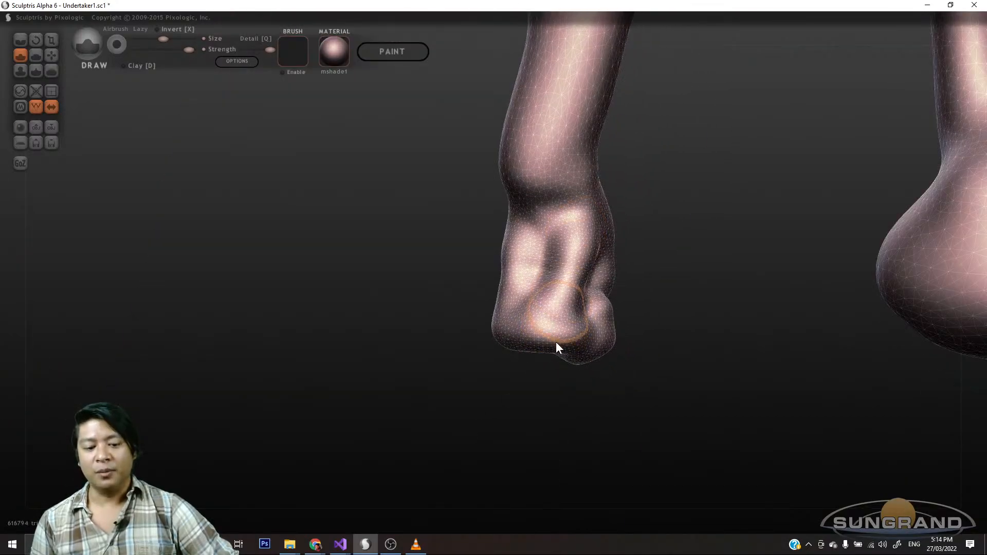
- Swell the back of the hind ankle with Draw strokes and fill the hollows between the bulges on the hoof
mouse_move(607, 360)
mouse_down()
mouse_move(649, 370)
mouse_move(456, 370)
mouse_move(442, 341)
mouse_move(445, 353)
mouse_move(400, 344)
mouse_up()
mouse_move(447, 373)
mouse_down()
mouse_move(439, 344)
mouse_move(482, 363)
mouse_move(431, 373)
mouse_up()
mouse_move(450, 444)
mouse_down()
mouse_move(541, 411)
mouse_move(408, 429)
mouse_up()
drag(439, 252, 460, 228)
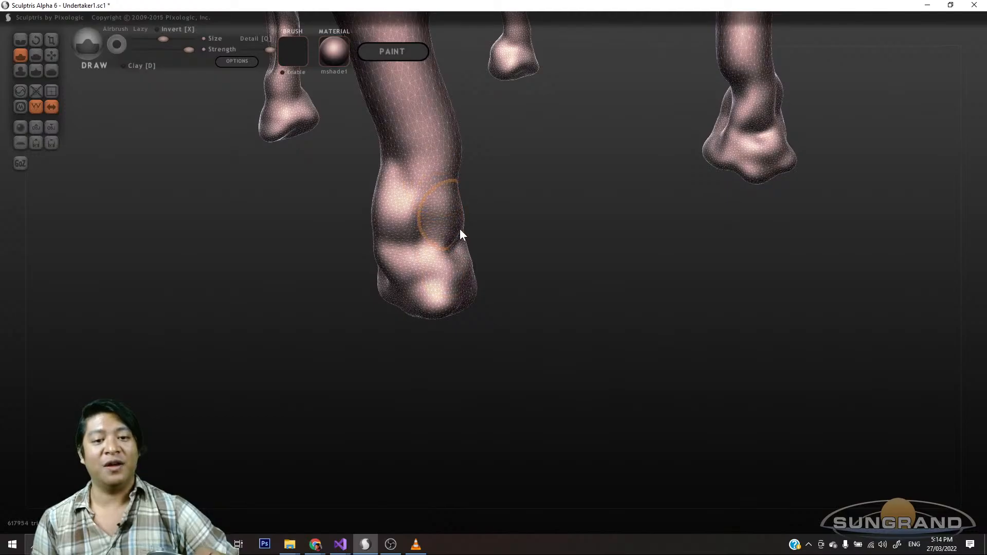
drag(360, 288, 542, 298)
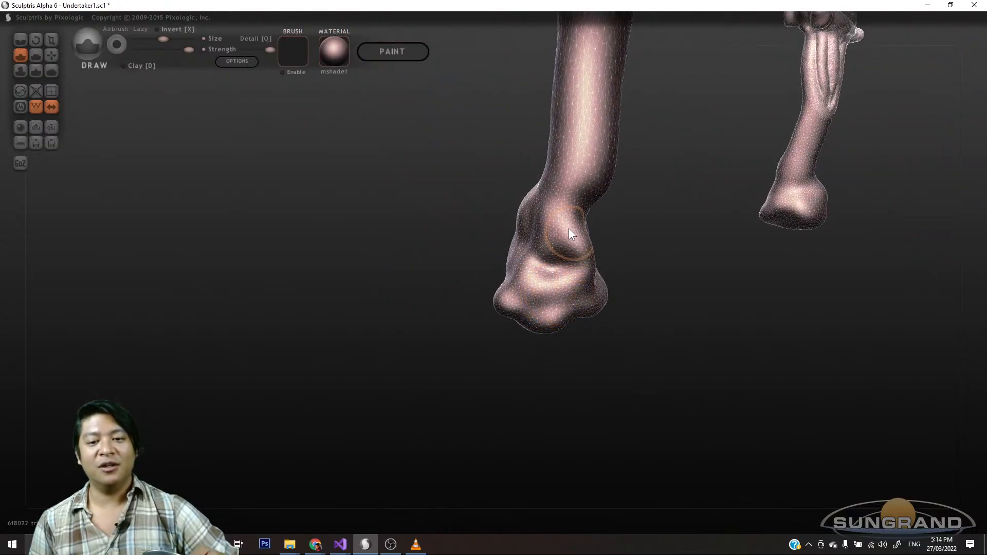
drag(568, 229, 603, 305)
drag(538, 316, 565, 296)
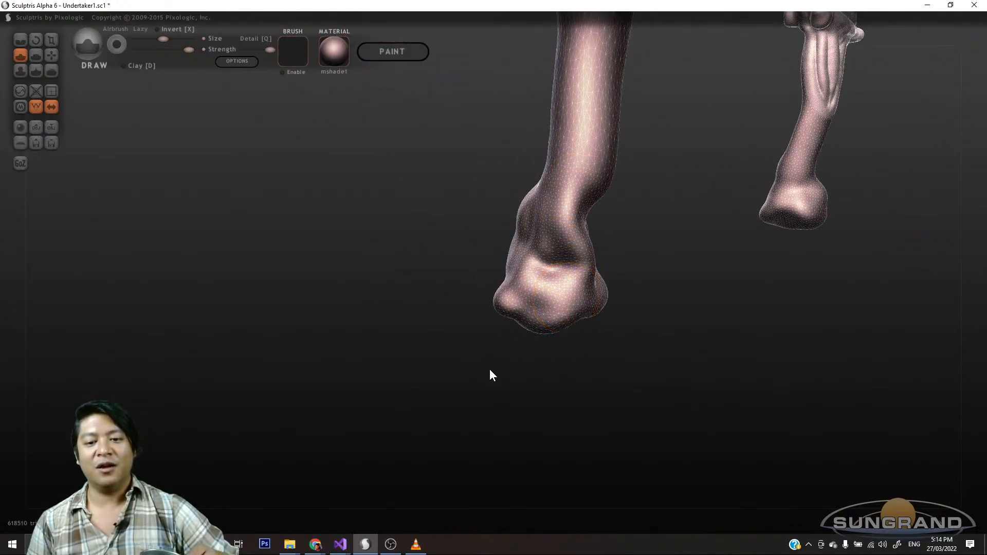
drag(634, 393, 535, 377)
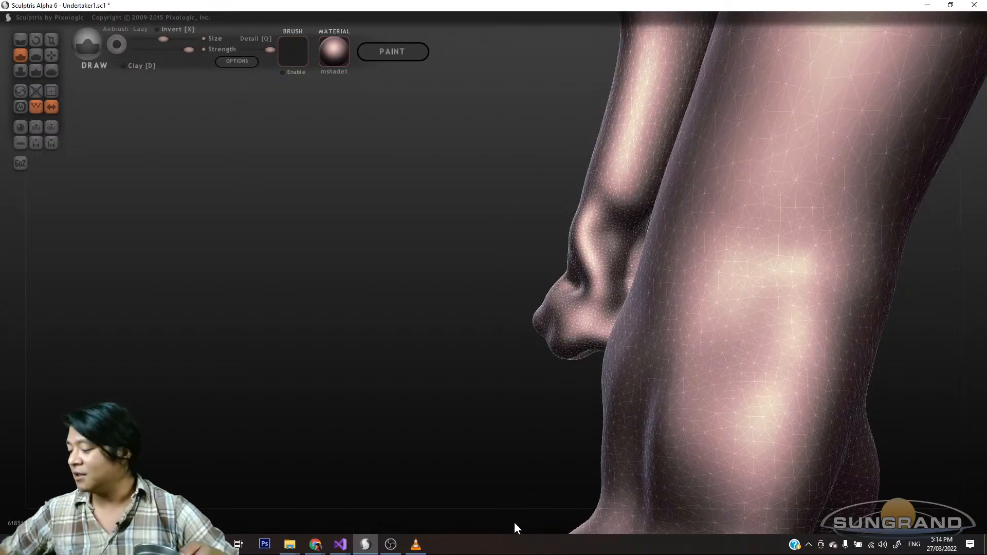
- Check the hind hoof against all four legs and change the model's material to JG_Red
scroll(515, 522, up, 3)
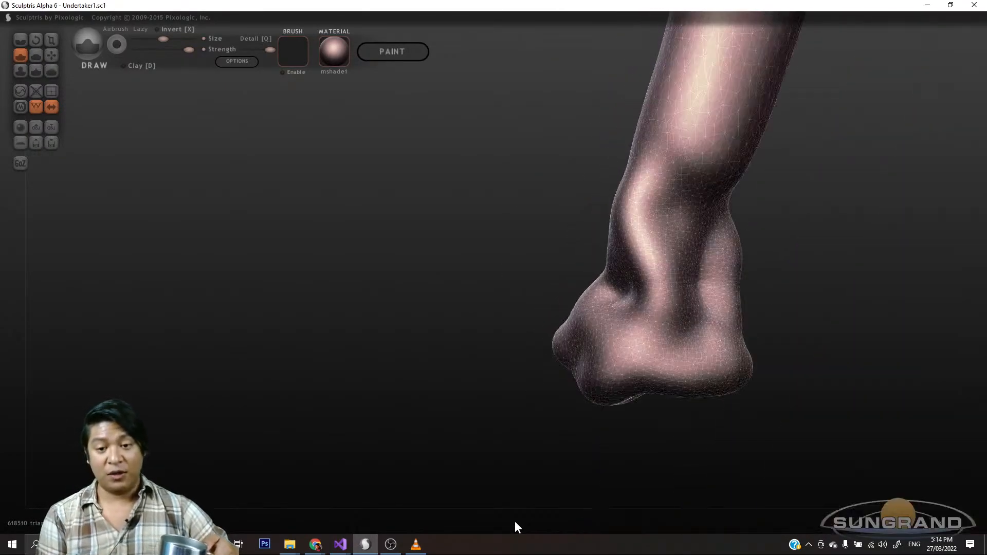
scroll(516, 521, down, 4)
scroll(516, 520, down, 5)
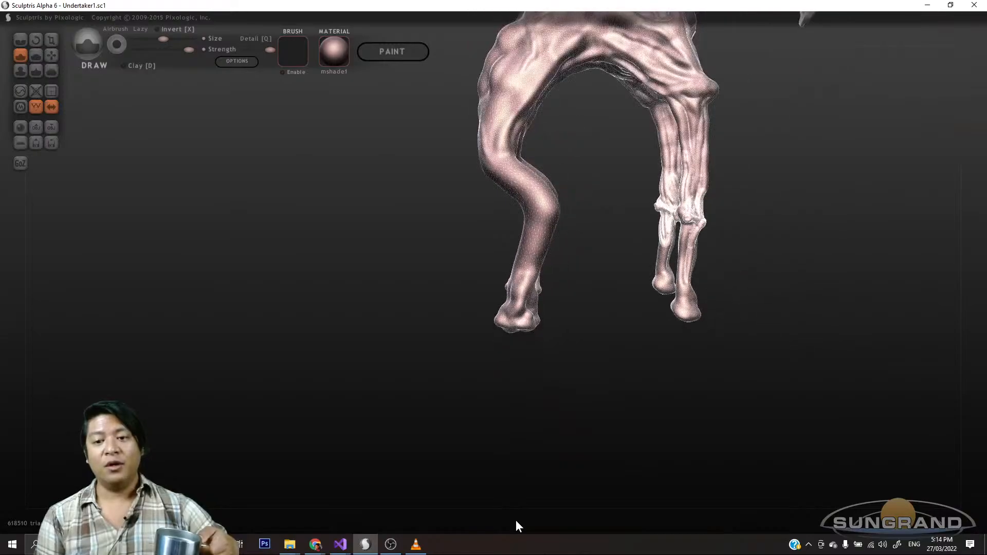
scroll(746, 299, up, 2)
drag(749, 302, 512, 235)
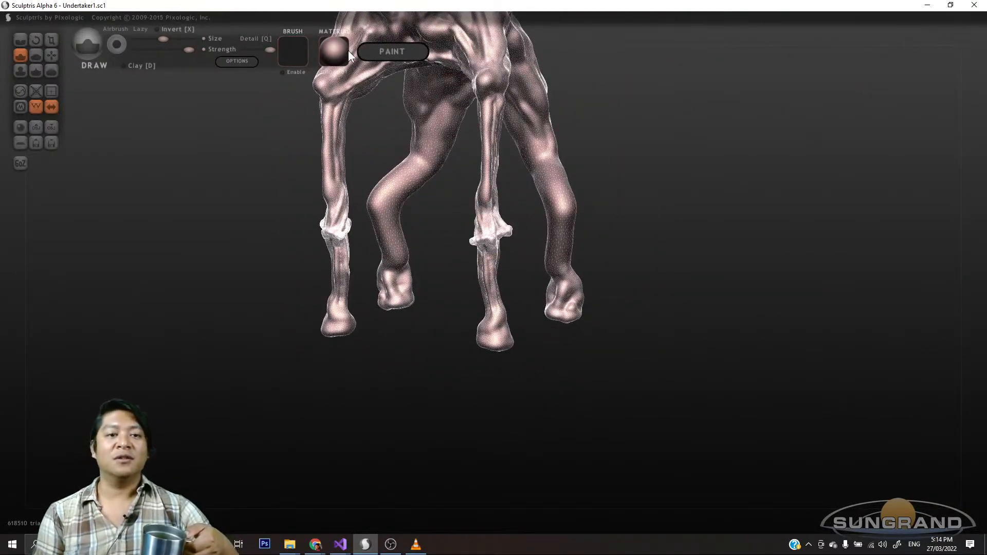
click(335, 52)
click(638, 233)
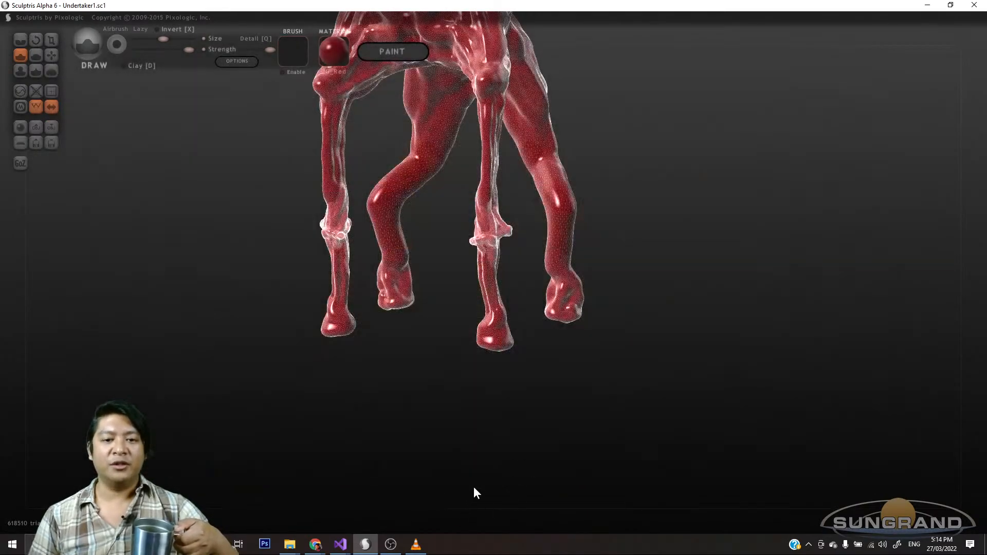
- Examine the whole creature in the new material from several angles, then inspect the front legs and knee joints up close
mouse_move(473, 486)
mouse_down()
mouse_move(635, 349)
mouse_move(627, 379)
mouse_move(681, 366)
mouse_move(740, 377)
mouse_move(738, 350)
mouse_up()
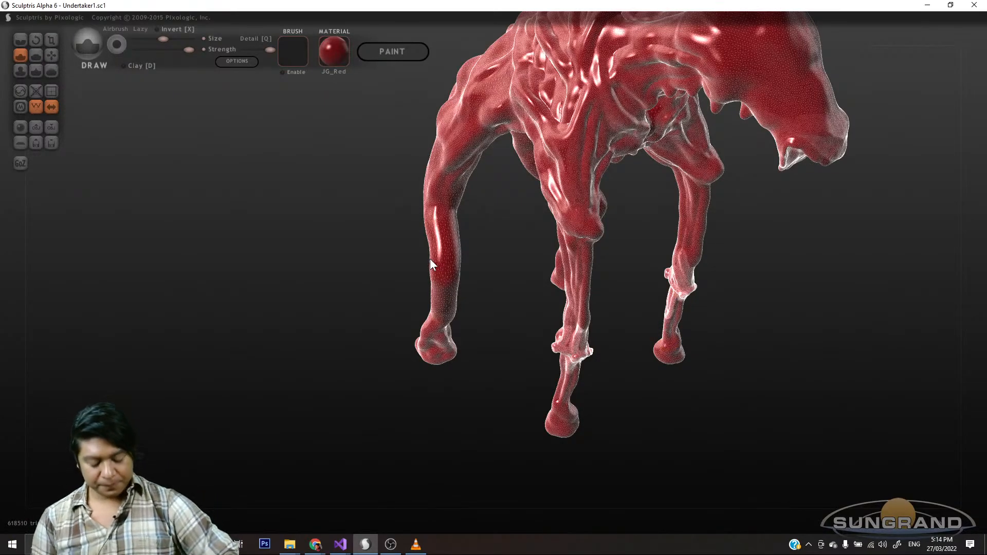
mouse_move(702, 298)
mouse_down()
mouse_move(764, 260)
mouse_move(656, 379)
mouse_move(634, 379)
mouse_move(653, 361)
mouse_move(642, 369)
mouse_up()
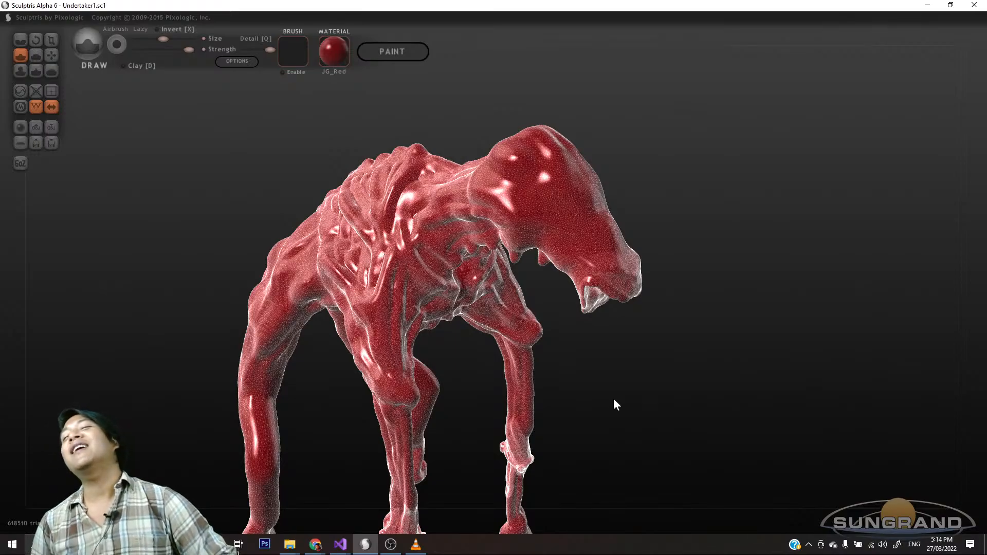
mouse_move(608, 403)
mouse_down()
mouse_move(603, 377)
mouse_move(642, 382)
mouse_move(586, 375)
mouse_move(627, 366)
mouse_up()
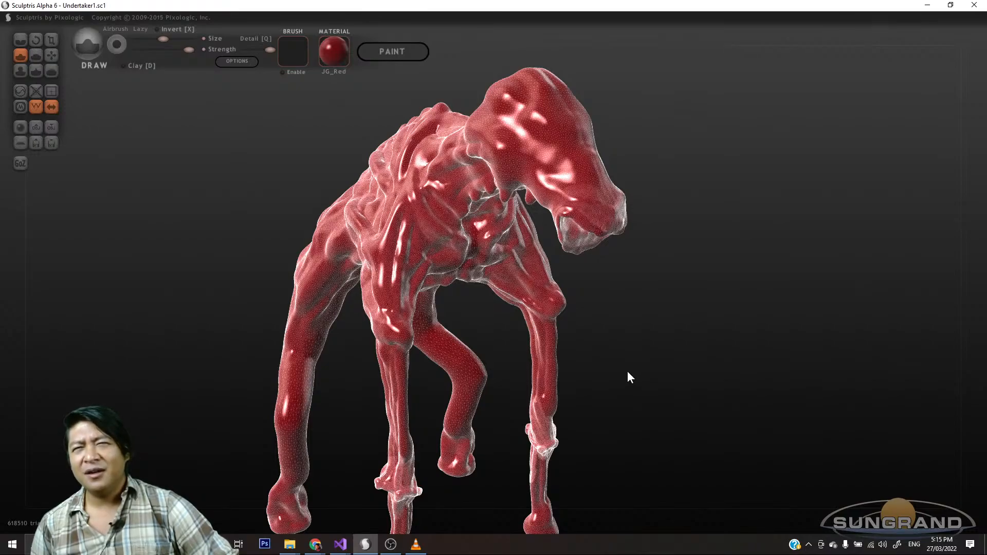
mouse_move(626, 377)
mouse_down()
mouse_move(674, 341)
mouse_move(626, 357)
mouse_move(645, 343)
mouse_move(631, 358)
mouse_move(668, 356)
mouse_up()
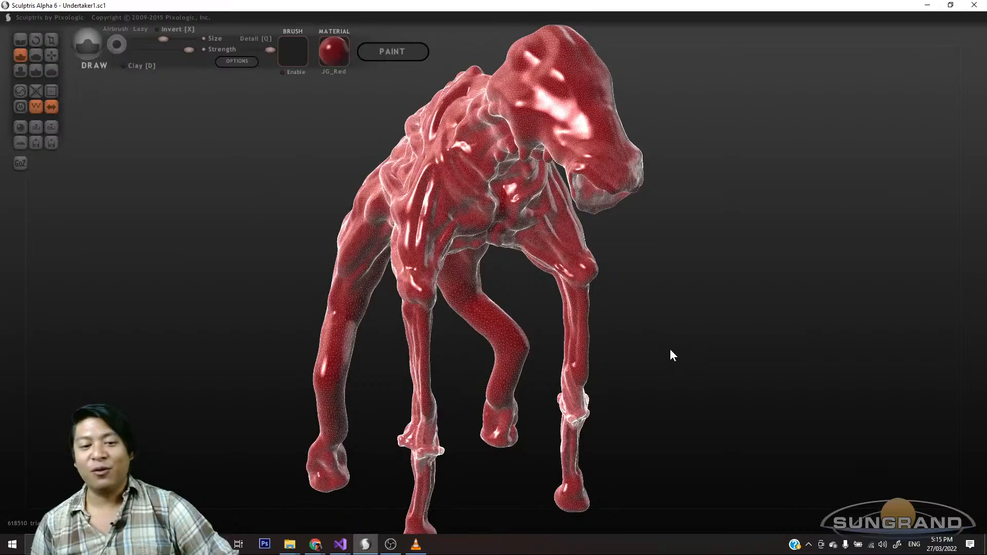
scroll(662, 343, up, 8)
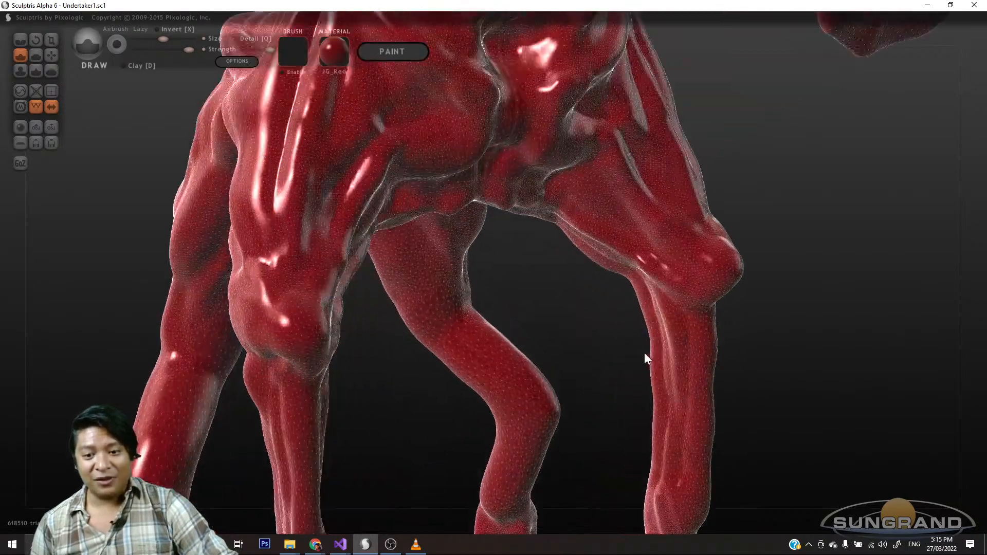
scroll(645, 353, down, 3)
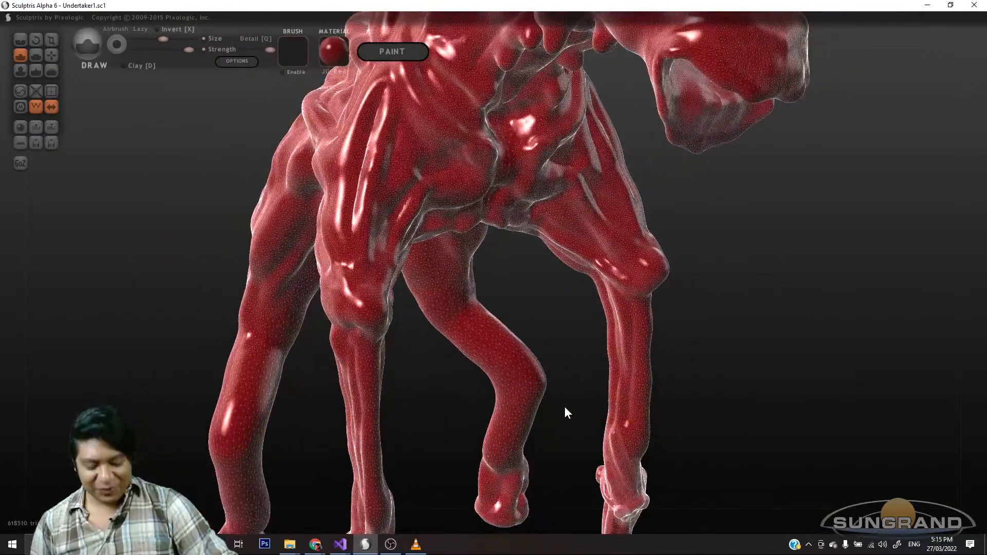
alt+drag(573, 418, 594, 279)
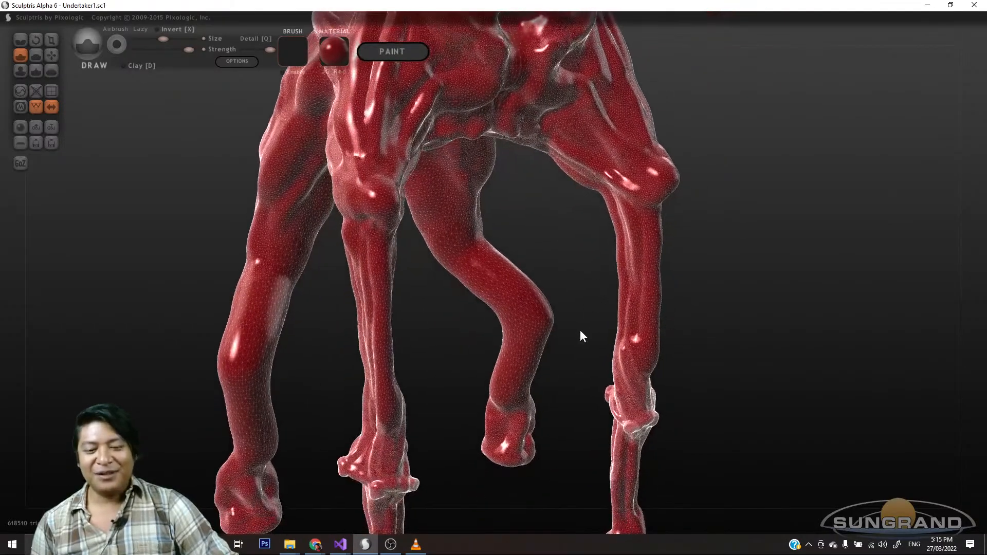
mouse_move(580, 330)
mouse_down()
mouse_move(658, 298)
mouse_move(661, 414)
mouse_move(665, 257)
mouse_move(653, 295)
mouse_up()
scroll(653, 290, up, 6)
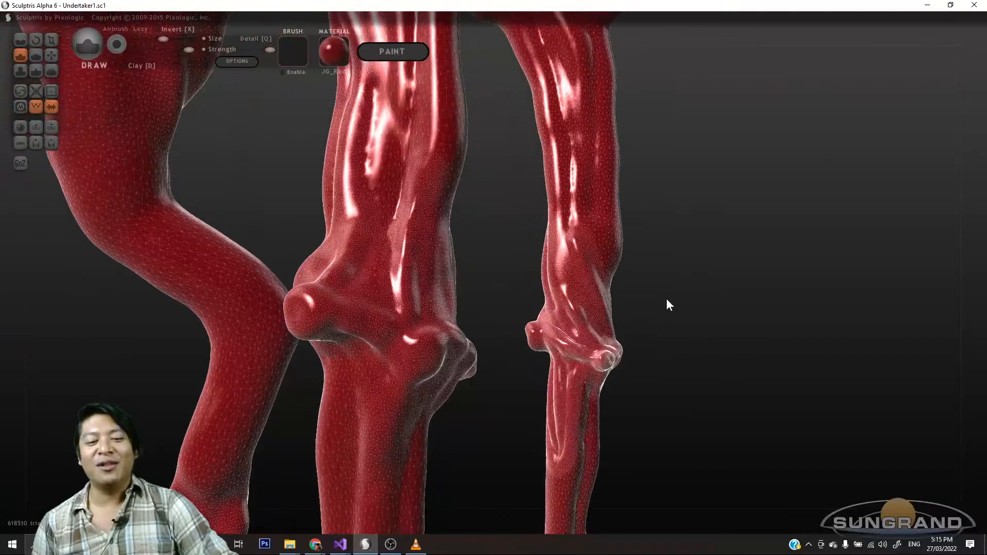
mouse_move(715, 340)
mouse_down()
mouse_move(668, 364)
mouse_move(715, 367)
mouse_move(711, 359)
mouse_up()
scroll(683, 353, down, 5)
scroll(668, 356, down, 4)
scroll(655, 352, up, 5)
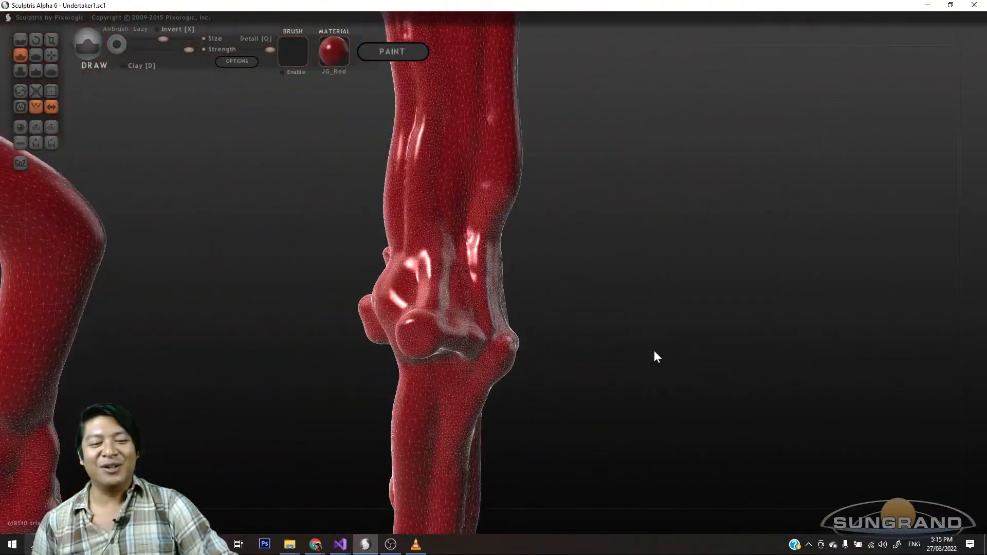
scroll(656, 358, up, 3)
scroll(657, 359, down, 3)
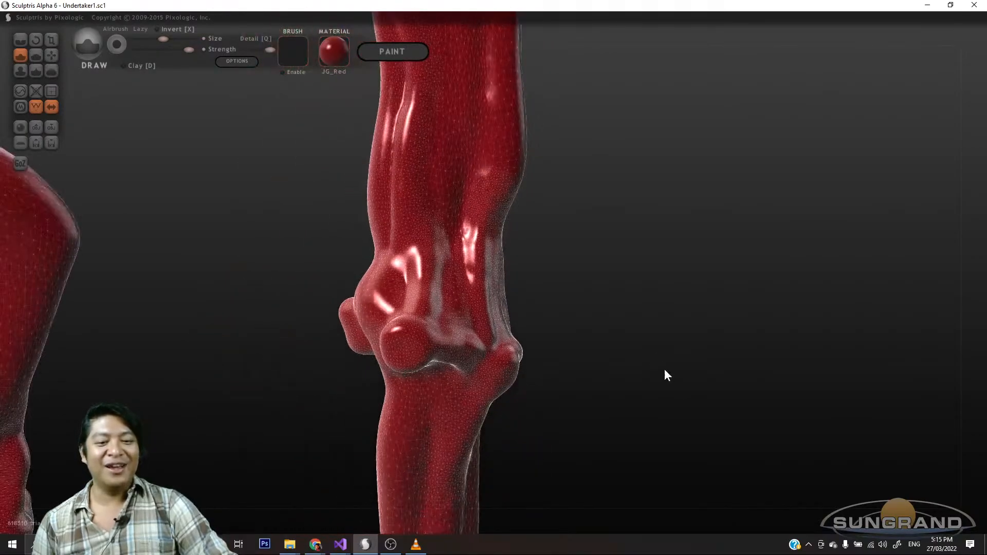
- Lower the mesh density around the front knee joint and its bony knobs with the Reduce Brush
drag(665, 375, 627, 331)
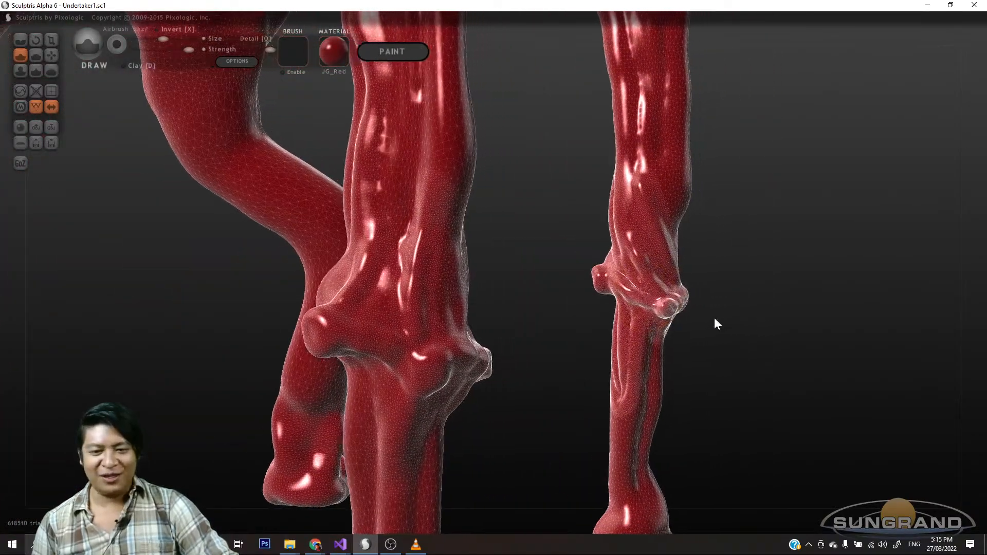
drag(716, 324, 606, 387)
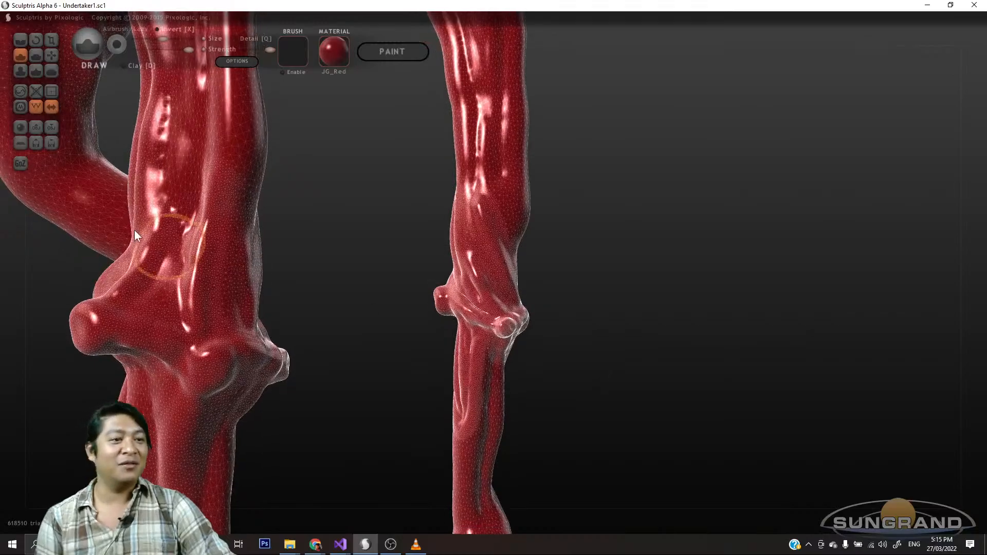
click(19, 92)
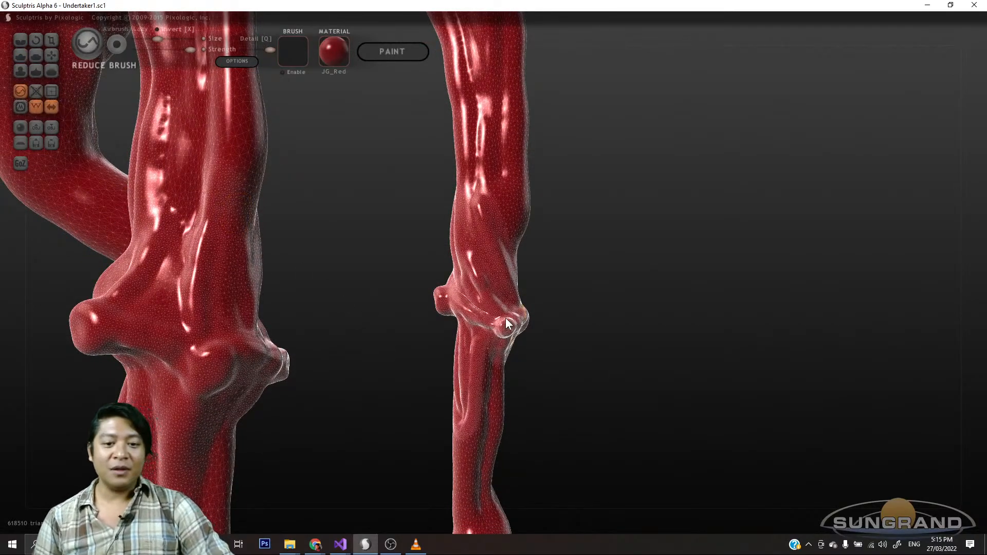
drag(513, 325, 502, 327)
mouse_move(590, 352)
mouse_down()
mouse_move(528, 338)
mouse_move(543, 365)
mouse_move(480, 324)
mouse_up()
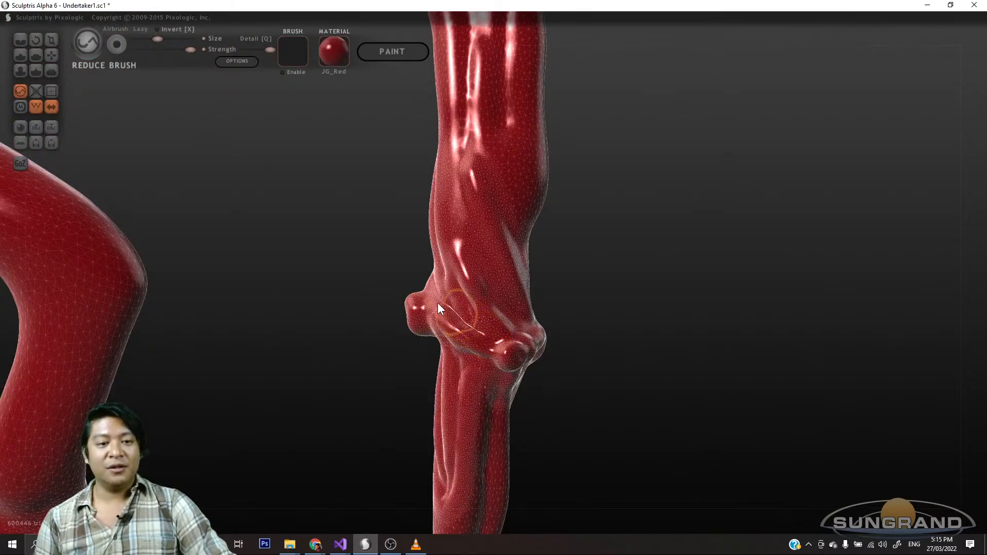
- Enlarge the Reduce Brush slightly and thin out the triangles along the front leg, above, below and around the knee
drag(158, 39, 165, 41)
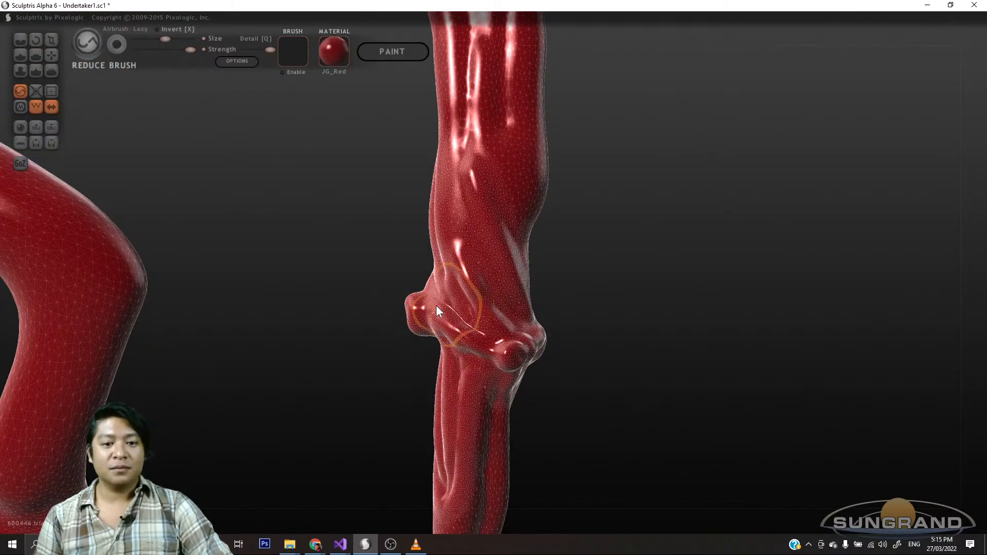
drag(436, 306, 415, 315)
mouse_move(439, 227)
mouse_down()
mouse_move(452, 294)
mouse_move(448, 180)
mouse_move(465, 166)
mouse_move(513, 267)
mouse_move(447, 191)
mouse_move(445, 141)
mouse_up()
drag(674, 418, 445, 415)
mouse_move(461, 362)
mouse_down()
mouse_move(400, 341)
mouse_move(462, 389)
mouse_move(431, 357)
mouse_move(521, 315)
mouse_move(504, 316)
mouse_move(459, 202)
mouse_move(467, 279)
mouse_up()
drag(596, 361, 423, 373)
mouse_move(535, 313)
mouse_down()
mouse_move(511, 313)
mouse_move(524, 318)
mouse_up()
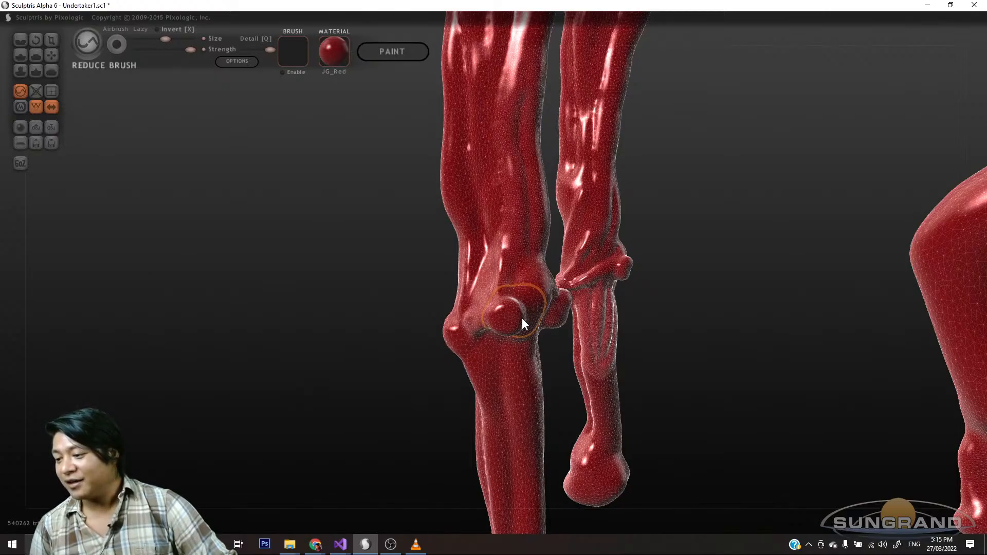
mouse_move(523, 318)
mouse_down()
mouse_move(526, 356)
mouse_move(532, 347)
mouse_move(493, 428)
mouse_move(458, 390)
mouse_up()
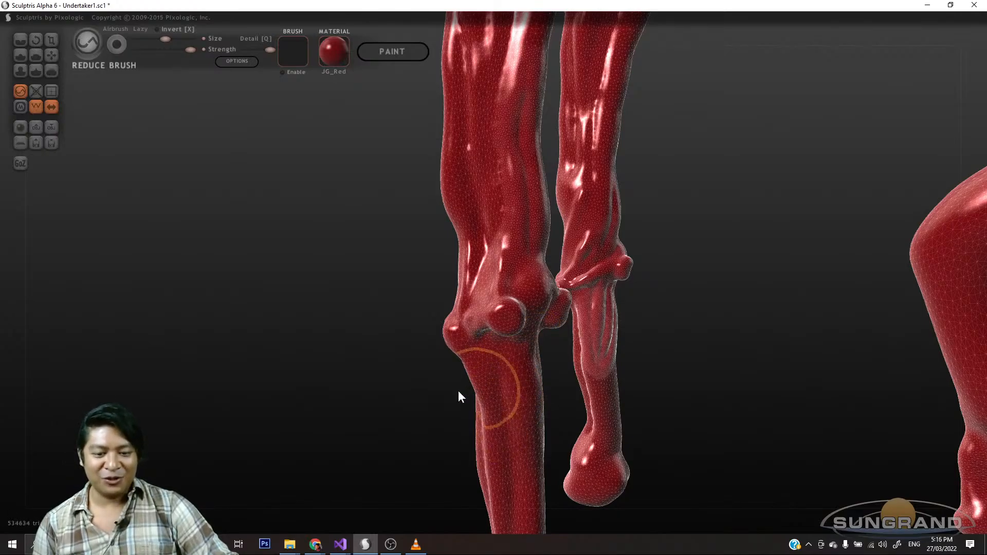
- Reduce the triangles along the front of the foreleg and across the knee as seen from the front
mouse_move(376, 432)
mouse_down()
mouse_move(537, 396)
mouse_move(576, 429)
mouse_move(556, 418)
mouse_move(598, 416)
mouse_move(546, 420)
mouse_move(544, 391)
mouse_move(559, 313)
mouse_move(611, 284)
mouse_up()
scroll(561, 423, down, 2)
scroll(606, 409, up, 4)
drag(668, 314, 547, 364)
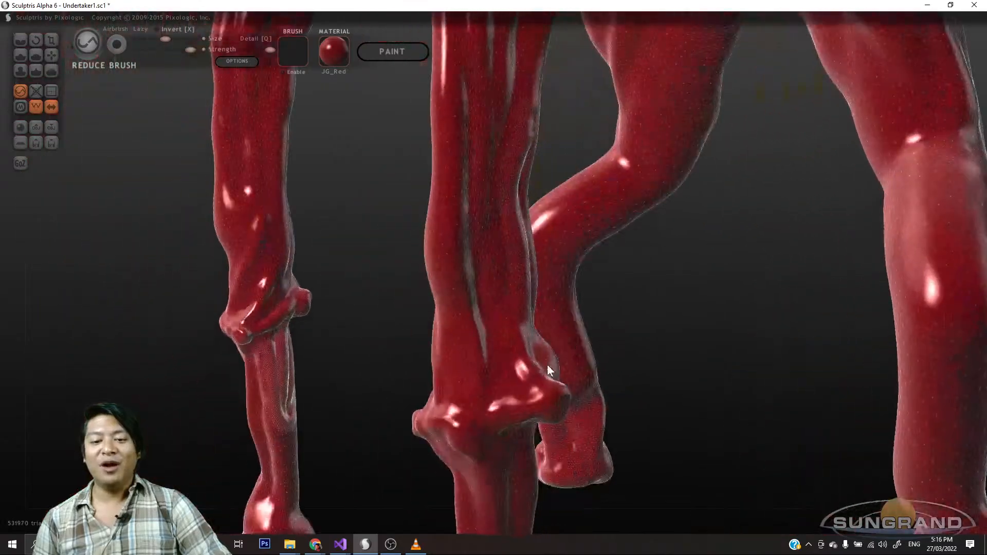
mouse_move(501, 396)
mouse_down()
mouse_move(529, 356)
mouse_move(518, 215)
mouse_move(554, 188)
mouse_up()
scroll(618, 275, up, 2)
scroll(631, 310, down, 5)
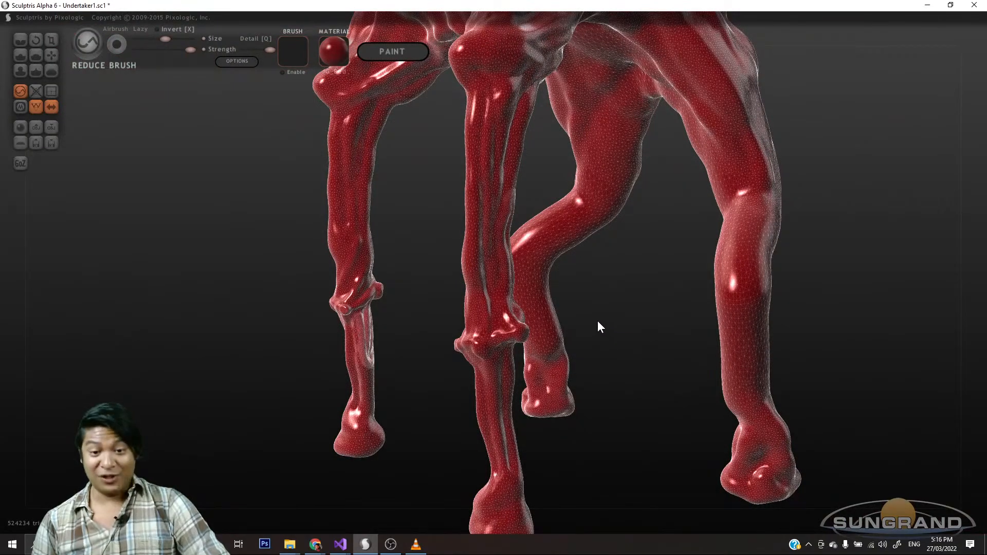
- Thin out the dense mesh on the lower and upper parts of the front legs, working from the opposite side
mouse_move(597, 320)
mouse_down()
mouse_move(688, 339)
mouse_move(545, 323)
mouse_up()
mouse_move(472, 329)
mouse_down()
mouse_move(458, 257)
mouse_move(476, 223)
mouse_move(455, 188)
mouse_move(498, 116)
mouse_move(479, 82)
mouse_up()
mouse_move(489, 301)
mouse_down()
mouse_move(491, 273)
mouse_move(514, 276)
mouse_move(514, 290)
mouse_up()
drag(541, 437, 720, 406)
drag(547, 383, 551, 398)
drag(672, 387, 712, 402)
key(w)
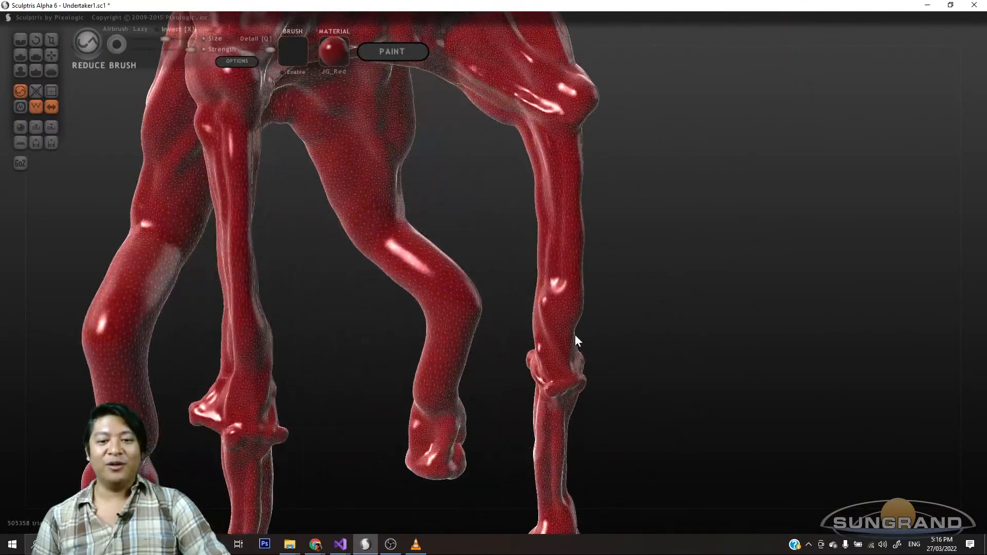
- Reduce mesh density on the upper front legs and continue up to the lower chest between them
drag(575, 334, 553, 268)
alt+drag(629, 236, 625, 356)
scroll(624, 356, up, 1)
drag(556, 390, 513, 199)
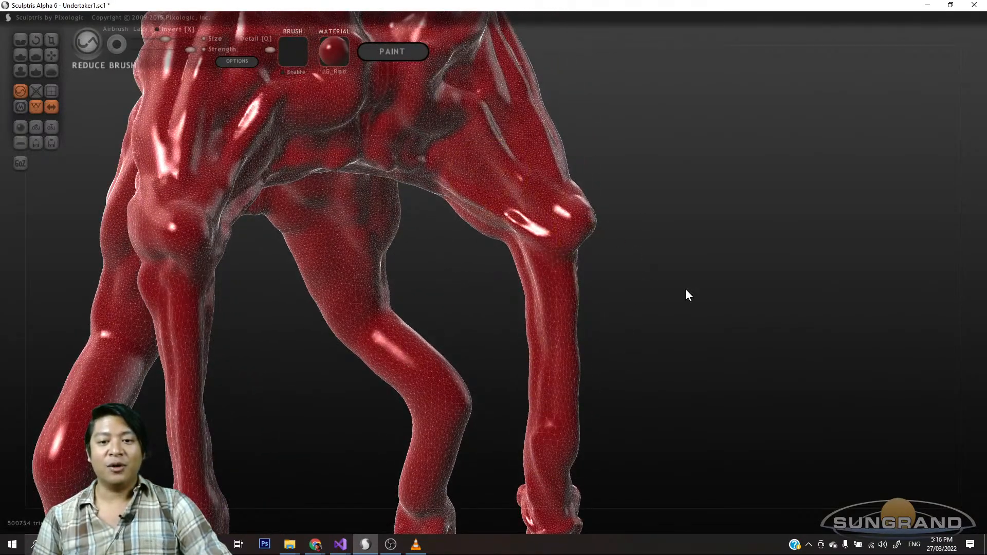
mouse_move(686, 288)
mouse_down()
mouse_move(678, 434)
mouse_move(612, 279)
mouse_move(658, 211)
mouse_move(628, 245)
mouse_up()
mouse_move(550, 412)
mouse_down()
mouse_move(587, 381)
mouse_move(564, 380)
mouse_up()
drag(540, 482, 429, 495)
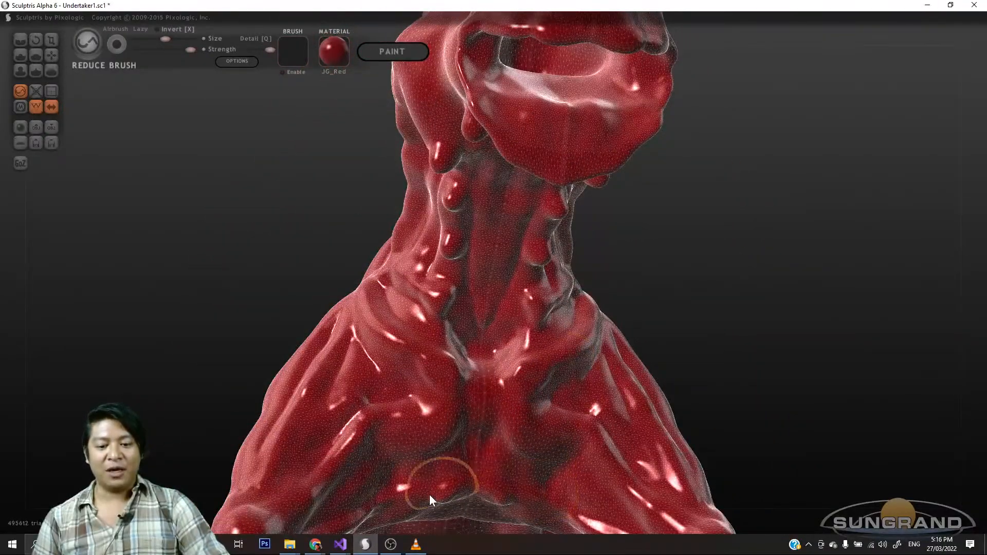
- Simplify the mesh on the chest and shoulder muscles with Reduce Brush strokes from the front and side
scroll(473, 393, down, 3)
drag(480, 396, 463, 307)
mouse_move(617, 318)
mouse_down()
mouse_move(658, 350)
mouse_move(556, 387)
mouse_move(593, 383)
mouse_move(548, 390)
mouse_up()
mouse_move(526, 355)
mouse_down()
mouse_move(637, 335)
mouse_move(591, 331)
mouse_move(607, 359)
mouse_move(511, 311)
mouse_move(494, 409)
mouse_up()
scroll(457, 356, up, 4)
mouse_move(423, 414)
mouse_down()
mouse_move(454, 436)
mouse_move(424, 446)
mouse_move(535, 408)
mouse_up()
mouse_move(397, 432)
mouse_down()
mouse_move(336, 388)
mouse_move(409, 370)
mouse_move(312, 279)
mouse_move(208, 252)
mouse_move(163, 436)
mouse_move(178, 347)
mouse_move(189, 383)
mouse_move(220, 315)
mouse_move(287, 294)
mouse_move(257, 270)
mouse_move(400, 371)
mouse_up()
scroll(388, 375, down, 2)
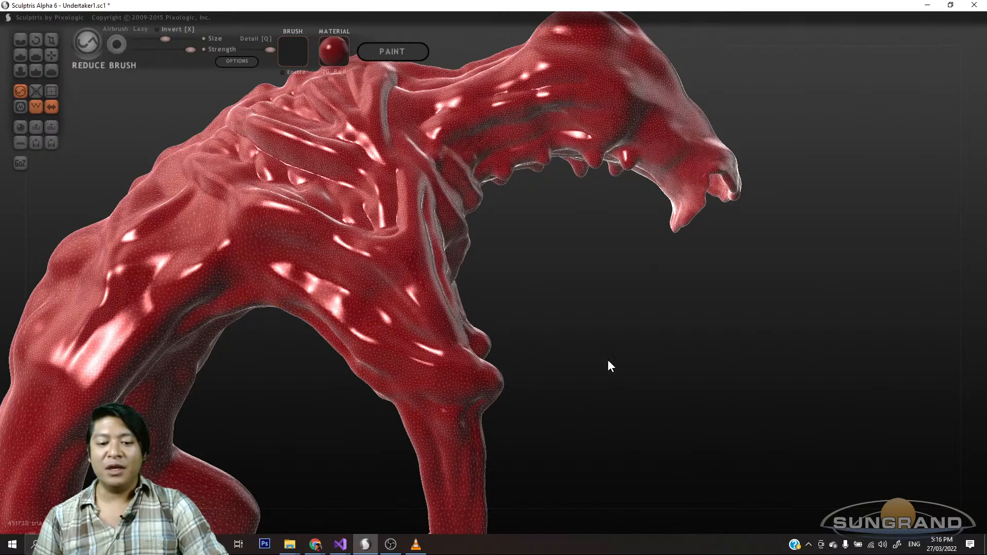
- Reduce the triangles over the shoulder, the rib ridges and the spine bumps along the upper back
drag(607, 359, 579, 365)
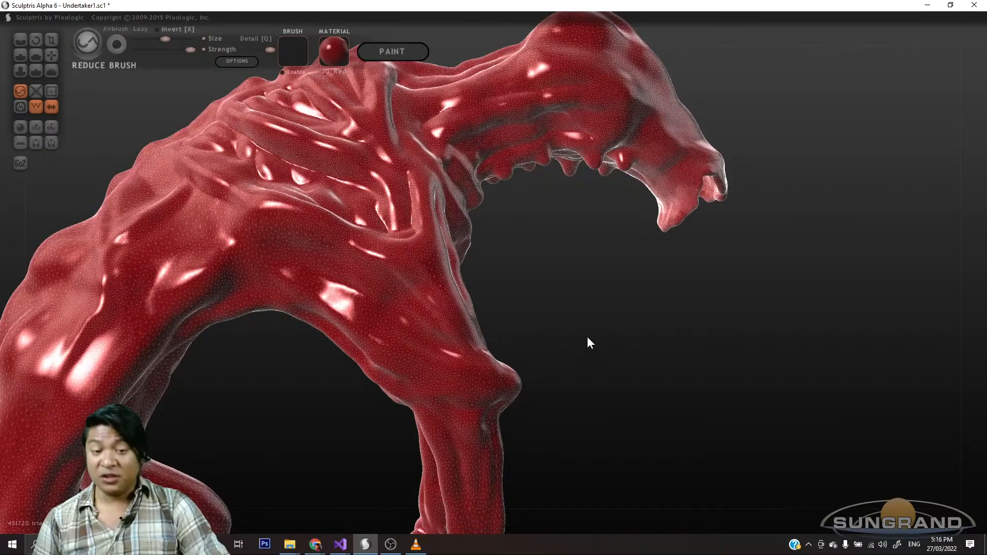
mouse_move(553, 304)
mouse_down()
mouse_move(540, 315)
mouse_move(591, 338)
mouse_move(566, 366)
mouse_move(504, 396)
mouse_move(431, 492)
mouse_move(344, 474)
mouse_move(458, 495)
mouse_move(319, 436)
mouse_move(341, 359)
mouse_move(385, 376)
mouse_move(229, 296)
mouse_move(144, 282)
mouse_move(316, 378)
mouse_move(220, 330)
mouse_move(263, 332)
mouse_up()
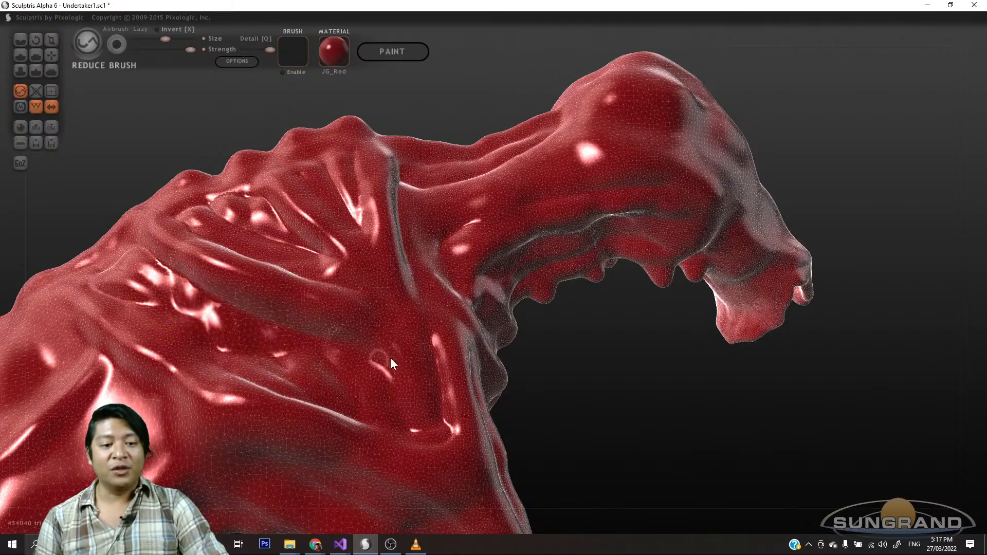
mouse_move(555, 403)
mouse_down()
mouse_move(637, 419)
mouse_move(548, 407)
mouse_up()
mouse_move(619, 387)
mouse_down()
mouse_move(572, 414)
mouse_move(427, 389)
mouse_move(340, 315)
mouse_move(331, 214)
mouse_move(292, 206)
mouse_move(212, 279)
mouse_move(183, 218)
mouse_up()
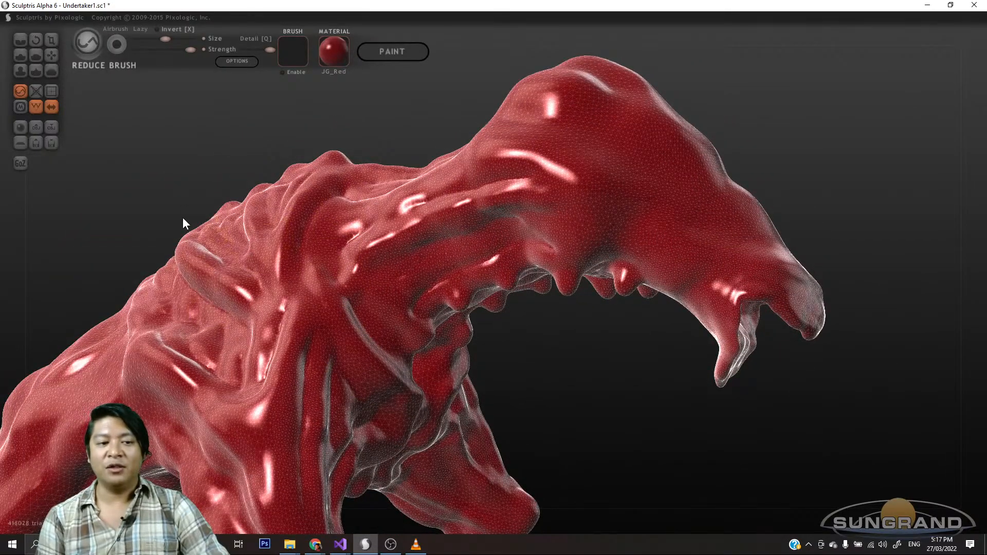
mouse_move(266, 210)
mouse_down()
mouse_move(264, 253)
mouse_move(246, 191)
mouse_up()
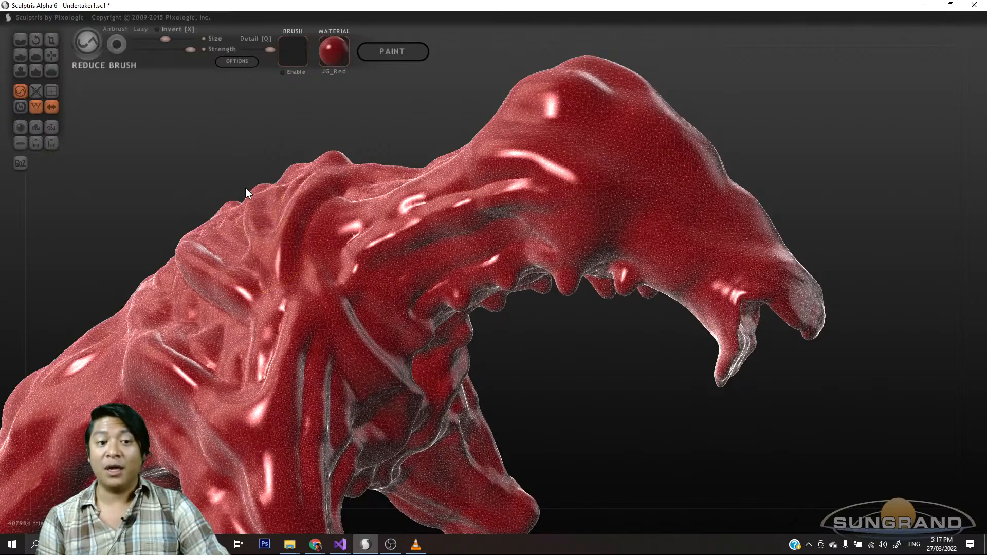
mouse_move(190, 167)
mouse_down()
mouse_move(244, 180)
mouse_move(260, 159)
mouse_move(391, 171)
mouse_move(411, 191)
mouse_move(500, 137)
mouse_move(402, 185)
mouse_up()
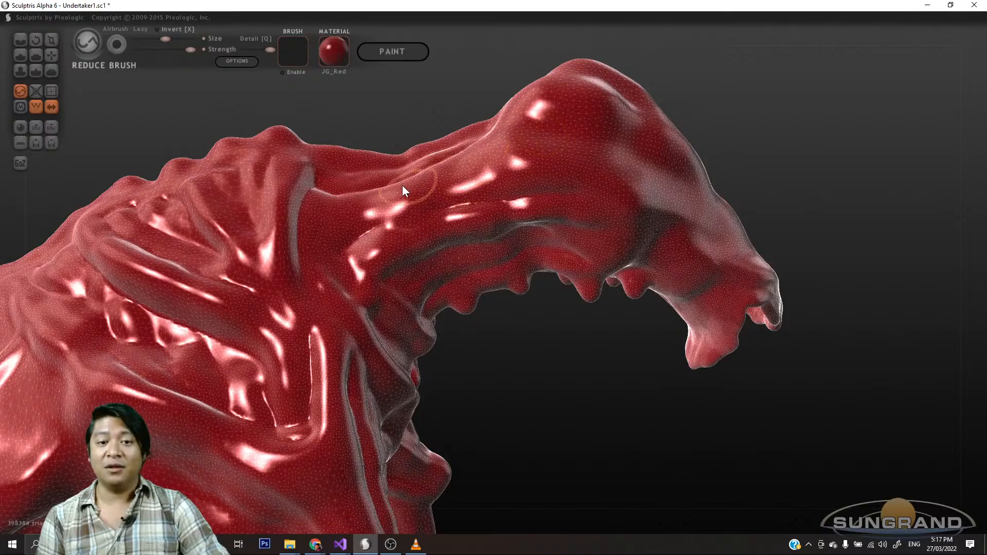
- Thin out the mesh along the side and back of the neck and the rear of the head
drag(560, 398, 494, 349)
mouse_move(412, 378)
mouse_down()
mouse_move(399, 318)
mouse_move(480, 249)
mouse_move(566, 208)
mouse_move(485, 183)
mouse_move(379, 238)
mouse_up()
drag(488, 334, 581, 410)
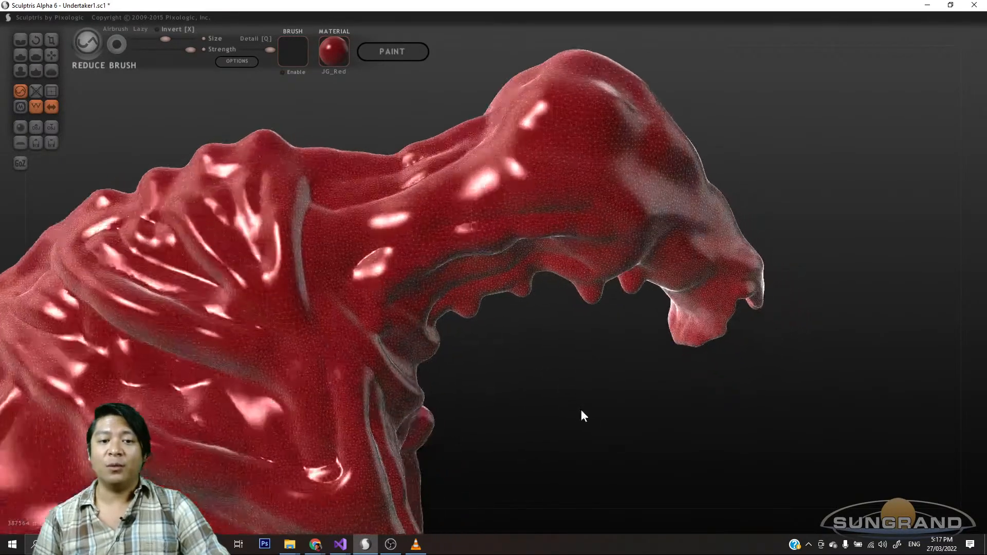
mouse_move(479, 229)
mouse_down()
mouse_move(481, 208)
mouse_move(371, 192)
mouse_move(510, 130)
mouse_up()
drag(534, 365, 607, 446)
mouse_move(437, 183)
mouse_down()
mouse_move(390, 239)
mouse_move(421, 367)
mouse_move(452, 406)
mouse_up()
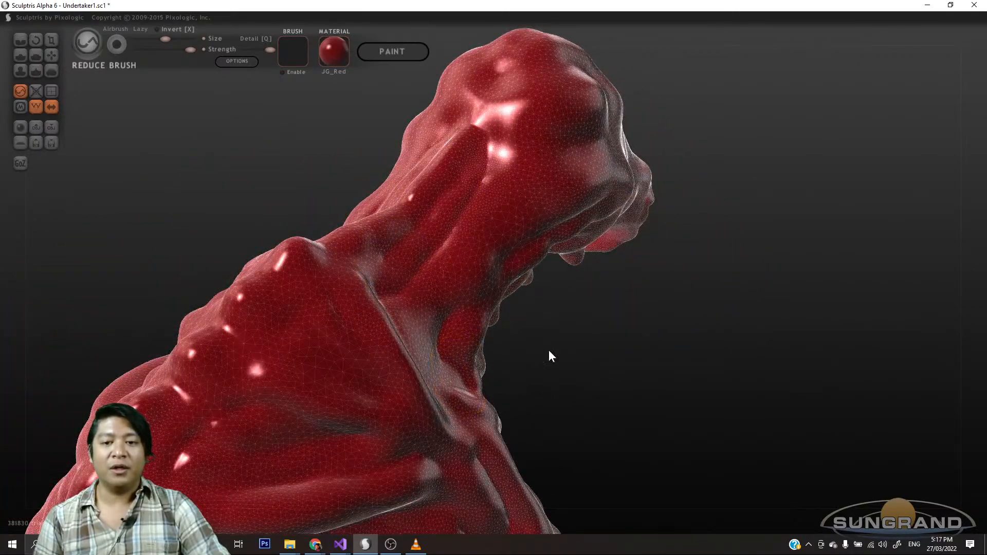
- Reduce mesh density on the throat and around the open mouth and lower jaw
drag(549, 351, 345, 271)
mouse_move(495, 96)
mouse_down()
mouse_move(529, 63)
mouse_move(545, 85)
mouse_move(581, 98)
mouse_up()
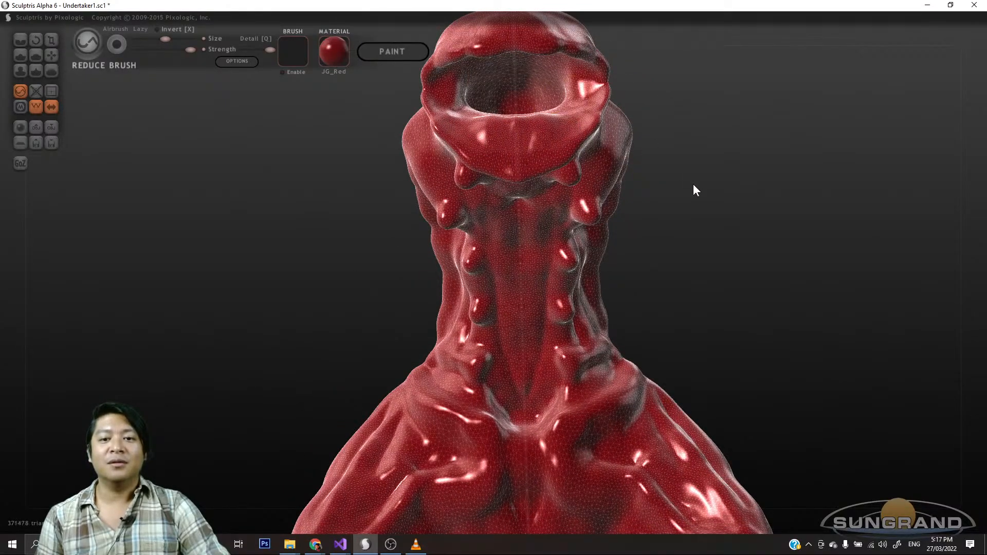
mouse_move(695, 188)
mouse_down()
mouse_move(703, 218)
mouse_move(699, 203)
mouse_up()
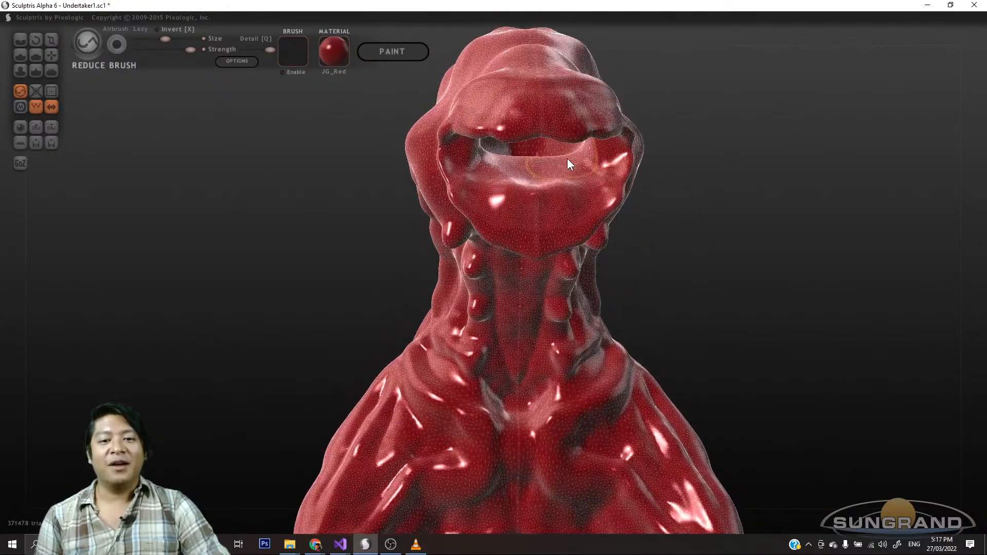
mouse_move(559, 149)
mouse_down()
mouse_move(532, 172)
mouse_move(554, 162)
mouse_move(532, 174)
mouse_move(553, 199)
mouse_move(525, 193)
mouse_move(596, 179)
mouse_move(557, 166)
mouse_up()
mouse_move(635, 176)
mouse_down()
mouse_move(714, 275)
mouse_move(668, 285)
mouse_move(481, 228)
mouse_up()
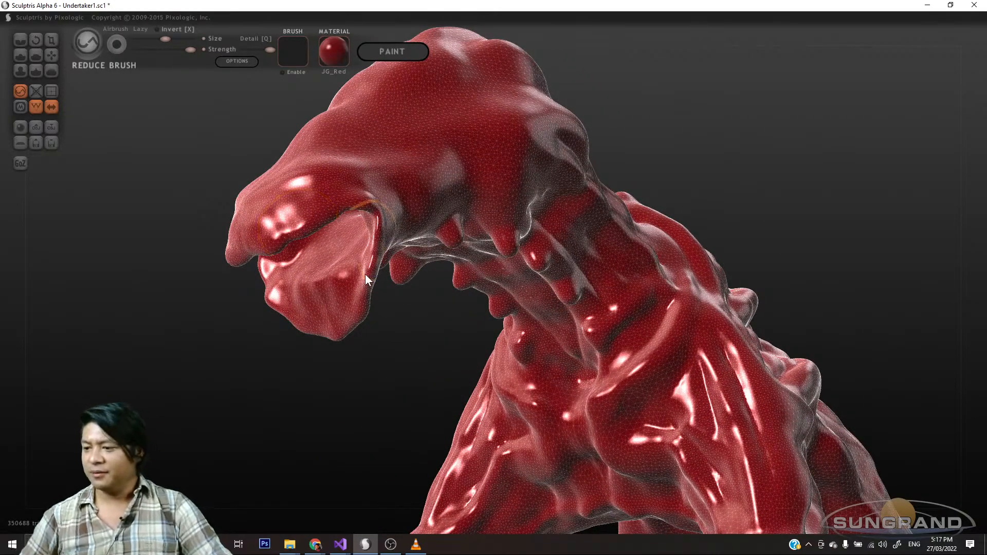
click(389, 545)
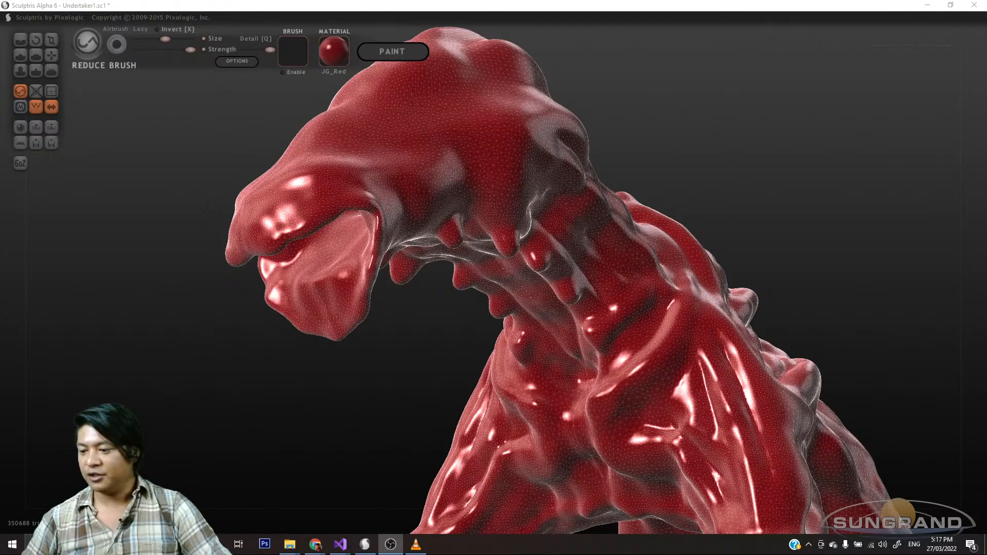
click(576, 5)
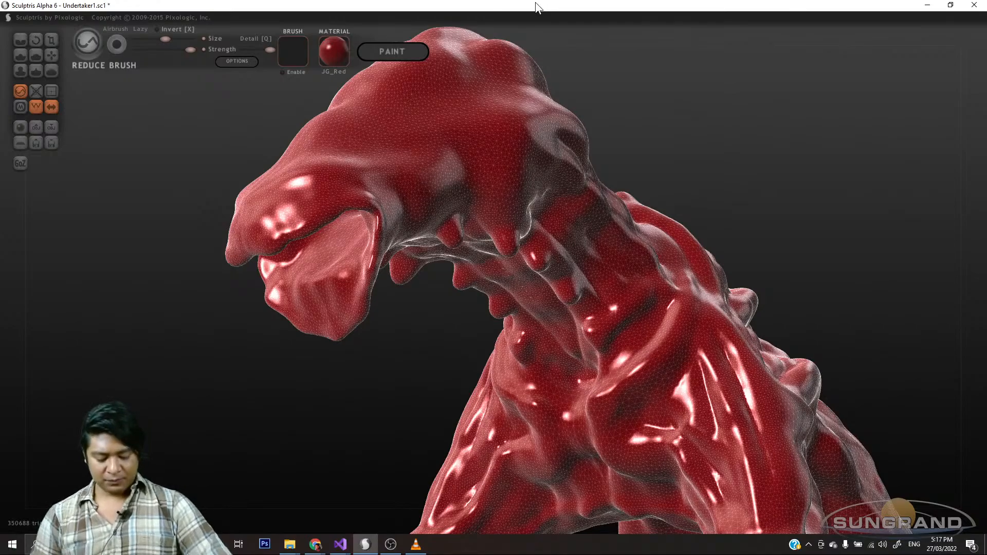
- Simplify the mesh on the drips under the head, then over the crown, forehead and snout
drag(517, 264, 484, 231)
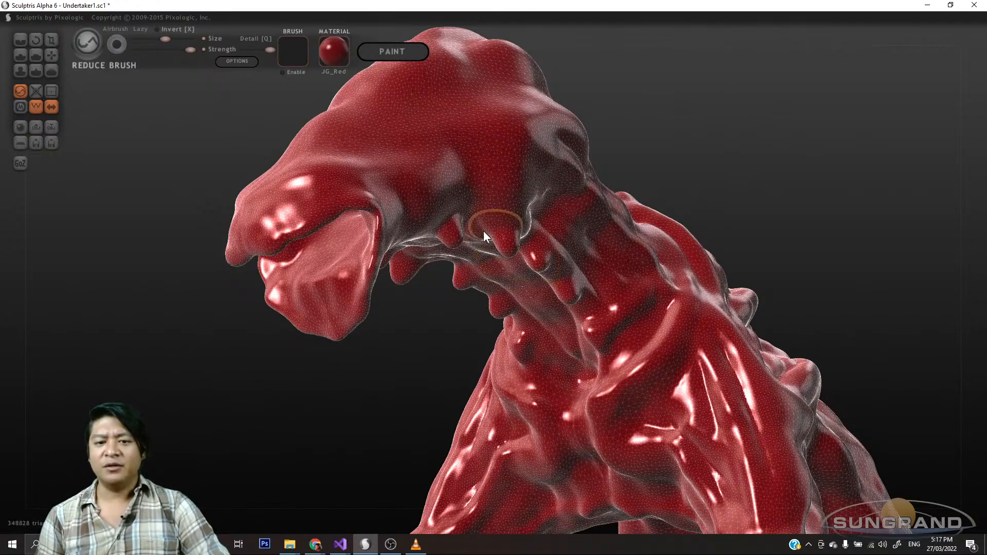
mouse_move(430, 363)
mouse_down()
mouse_move(525, 296)
mouse_move(566, 354)
mouse_move(507, 251)
mouse_move(418, 162)
mouse_up()
drag(679, 171, 631, 197)
mouse_move(628, 137)
mouse_down()
mouse_move(601, 169)
mouse_move(621, 187)
mouse_move(612, 176)
mouse_up()
mouse_move(507, 346)
mouse_down()
mouse_move(395, 313)
mouse_move(279, 328)
mouse_move(272, 290)
mouse_move(353, 235)
mouse_up()
drag(544, 154, 570, 203)
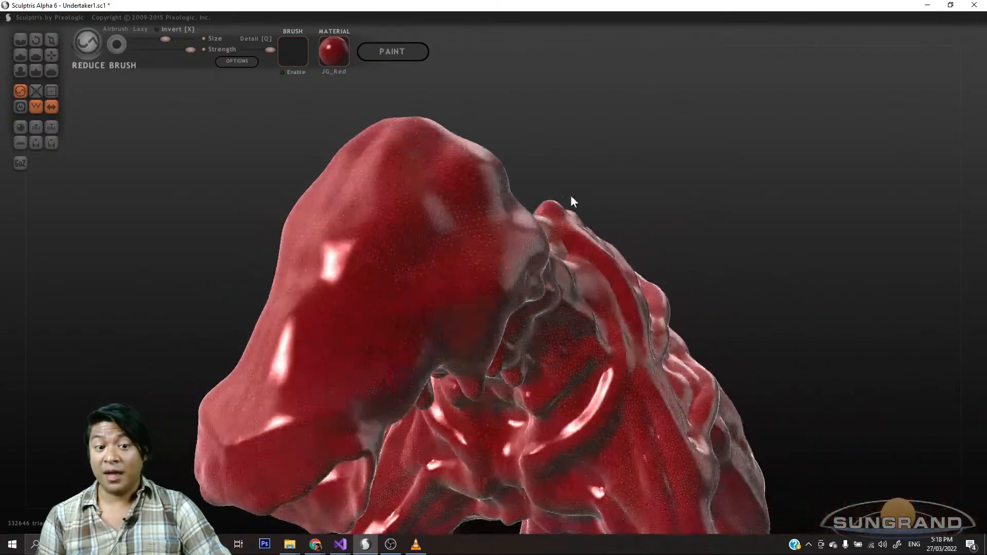
mouse_move(346, 190)
mouse_down()
mouse_move(306, 320)
mouse_move(235, 431)
mouse_move(288, 456)
mouse_up()
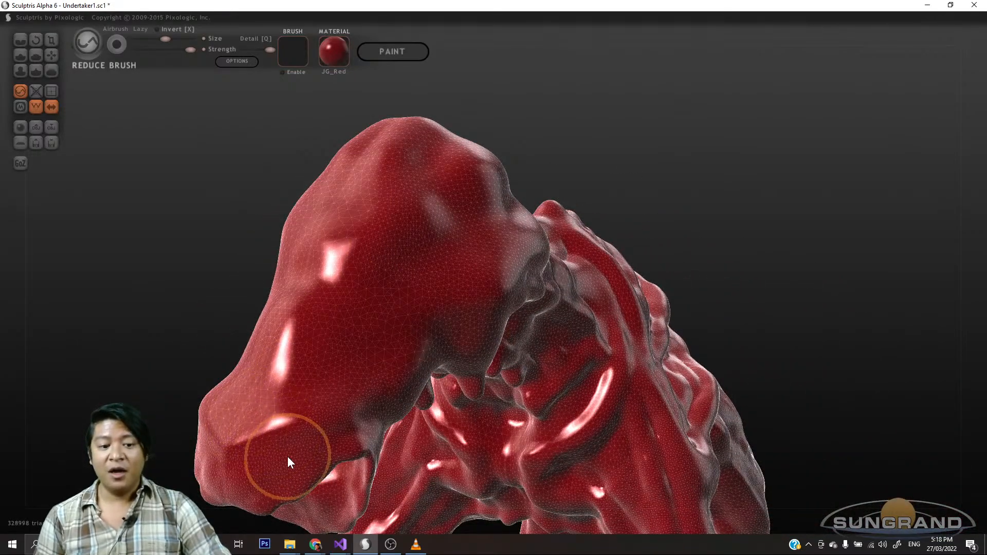
- Reduce the triangles on the cheek, inside the mouth and down the front of the throat
mouse_move(100, 434)
mouse_down()
mouse_move(82, 392)
mouse_move(49, 381)
mouse_up()
drag(304, 328, 311, 329)
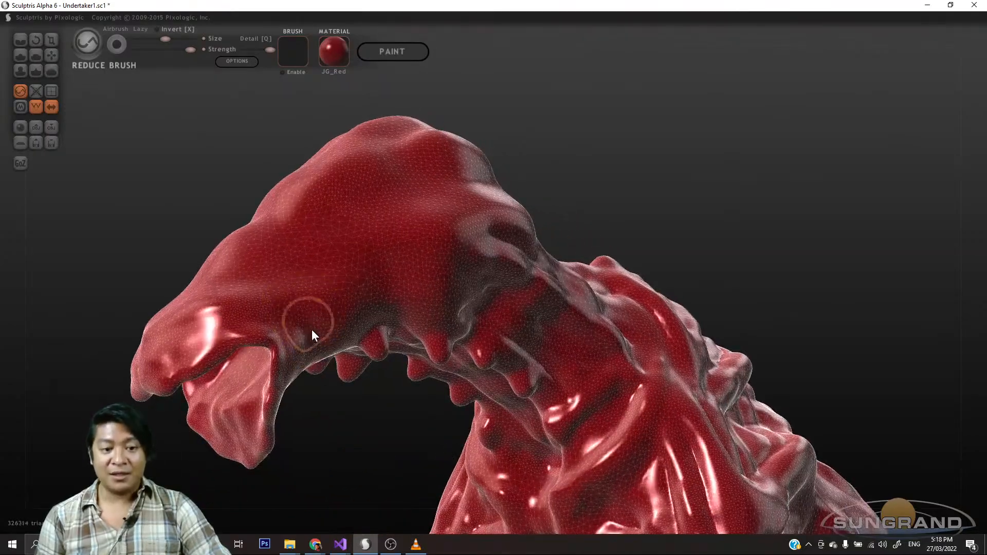
drag(317, 435, 432, 406)
mouse_move(497, 248)
mouse_down()
mouse_move(436, 265)
mouse_move(450, 224)
mouse_up()
drag(607, 257, 689, 260)
mouse_move(602, 193)
mouse_down()
mouse_move(537, 137)
mouse_move(551, 168)
mouse_move(587, 177)
mouse_up()
mouse_move(709, 260)
mouse_down()
mouse_move(673, 245)
mouse_move(637, 262)
mouse_up()
mouse_move(490, 164)
mouse_down()
mouse_move(398, 119)
mouse_move(355, 119)
mouse_move(333, 195)
mouse_move(325, 183)
mouse_up()
drag(434, 281, 449, 422)
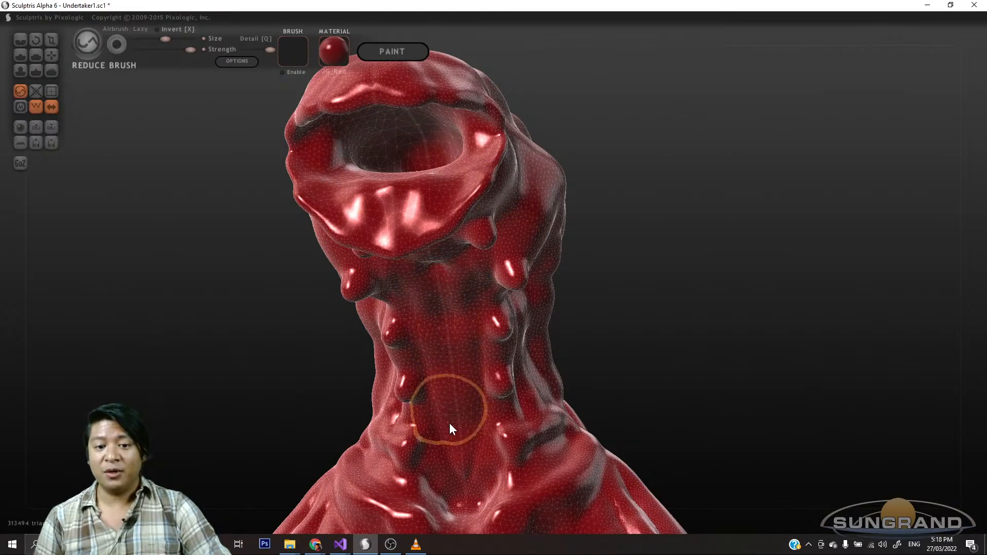
- Thin out the mesh on the other side of the neck and over the back of the head
mouse_move(650, 301)
mouse_down()
mouse_move(577, 359)
mouse_move(522, 362)
mouse_move(535, 306)
mouse_up()
key(w)
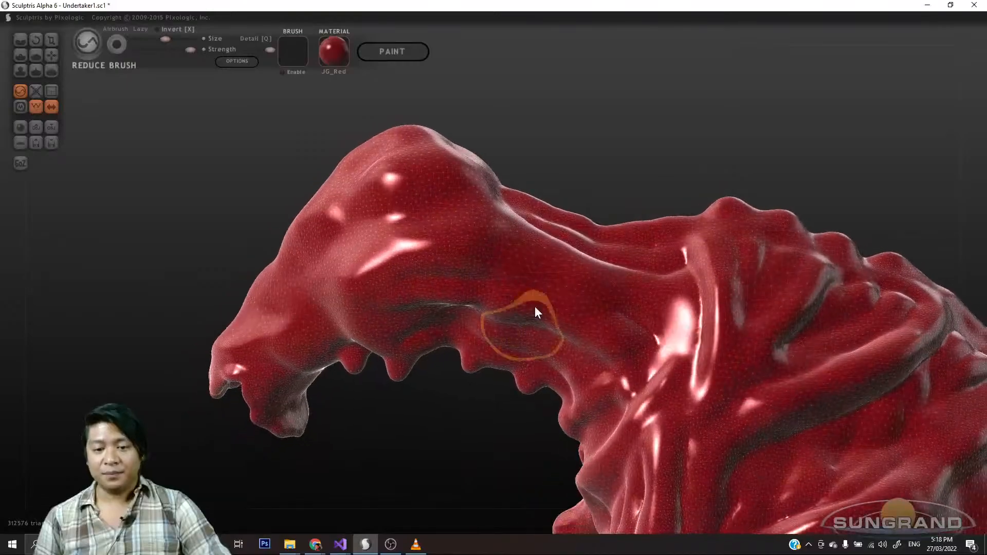
mouse_move(640, 177)
mouse_down()
mouse_move(550, 169)
mouse_move(579, 203)
mouse_up()
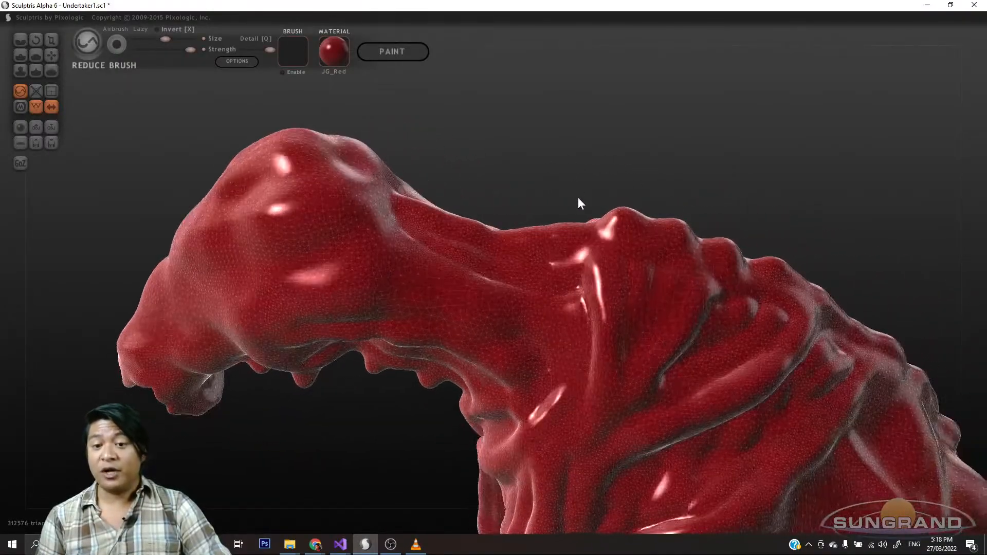
mouse_move(617, 232)
mouse_down()
mouse_move(600, 273)
mouse_move(634, 237)
mouse_up()
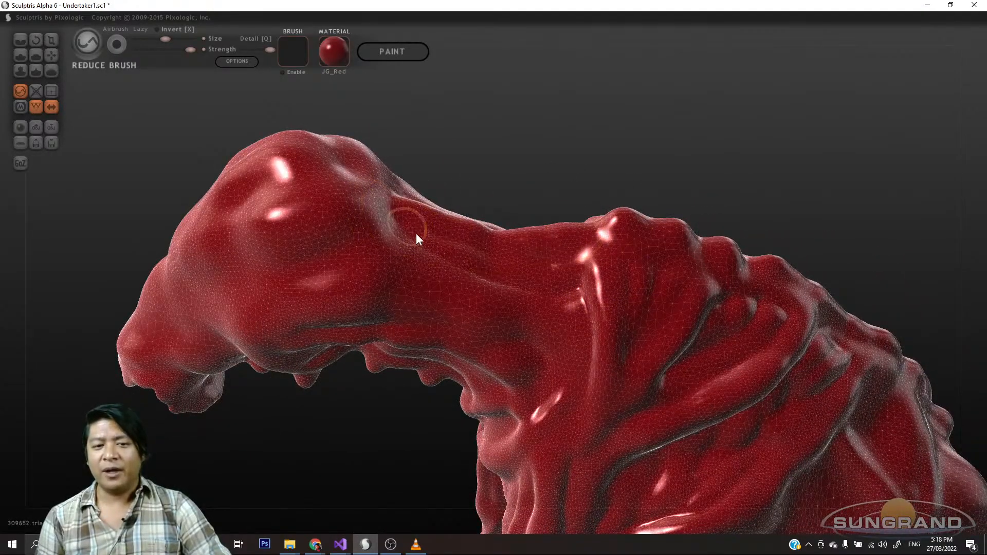
drag(479, 265, 361, 161)
drag(532, 165, 395, 162)
mouse_move(399, 160)
right_down()
mouse_move(669, 169)
mouse_move(685, 183)
right_up()
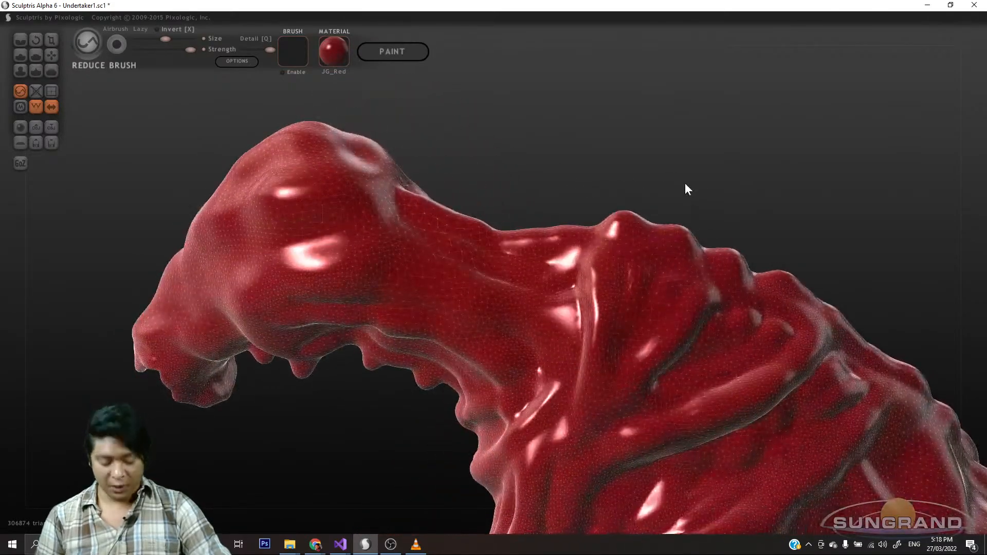
- Reduce mesh density from the neck across the shoulder blade and rib ridges on the creature's flank
mouse_move(772, 207)
mouse_down()
mouse_move(579, 171)
mouse_move(726, 236)
mouse_move(683, 242)
mouse_move(612, 329)
mouse_move(443, 187)
mouse_up()
mouse_move(444, 187)
right_down()
mouse_move(676, 208)
mouse_move(668, 216)
right_up()
drag(555, 290, 375, 378)
mouse_move(624, 246)
mouse_down()
mouse_move(662, 220)
mouse_move(559, 359)
mouse_move(501, 408)
mouse_up()
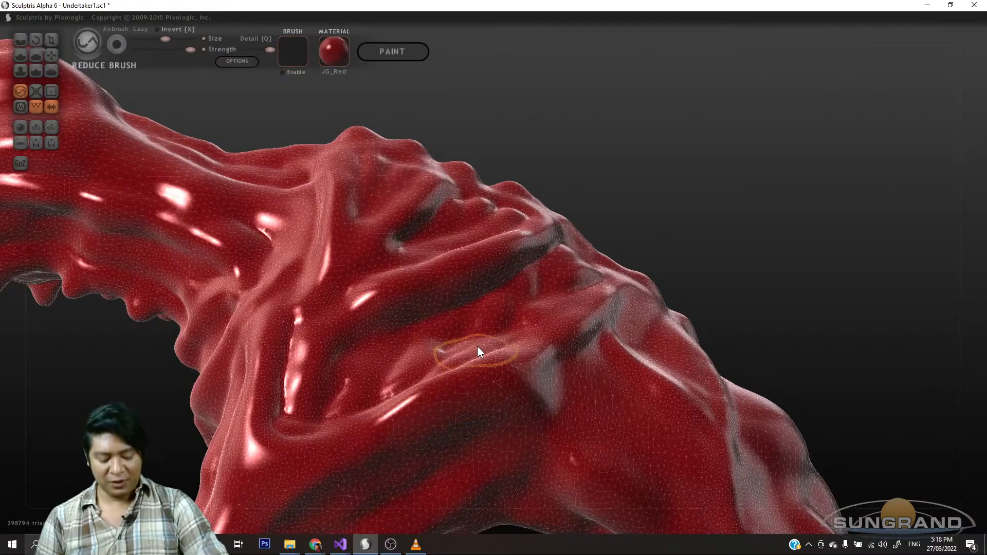
- Reduce the mesh density over the rear rib ridges and the hip of the creature's flank
scroll(494, 327, up, 2)
scroll(495, 323, down, 4)
mouse_move(649, 224)
mouse_down()
mouse_move(501, 356)
mouse_move(454, 378)
mouse_move(597, 332)
mouse_up()
drag(649, 307, 668, 246)
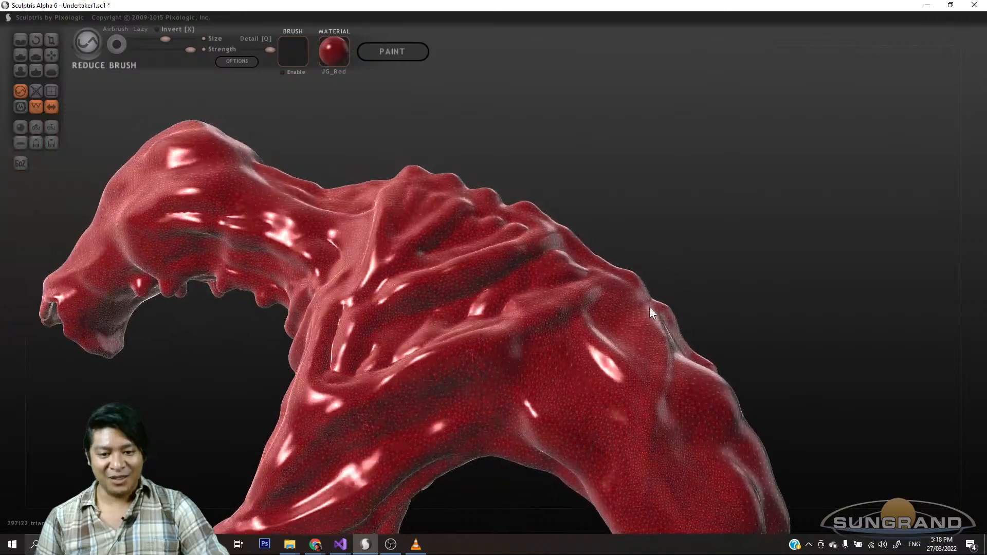
- Thin out the triangles over the rump and down the hind thigh toward the bent lower leg
mouse_move(744, 311)
mouse_down()
mouse_move(625, 172)
mouse_move(720, 317)
mouse_move(698, 240)
mouse_move(678, 249)
mouse_up()
scroll(730, 315, up, 2)
scroll(736, 320, down, 2)
scroll(642, 361, up, 3)
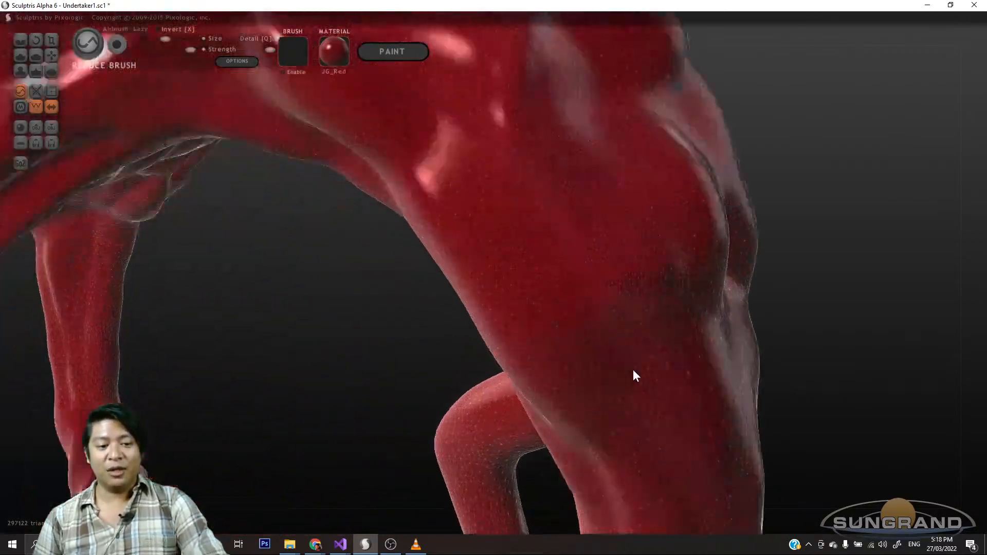
scroll(653, 383, down, 3)
mouse_move(670, 419)
mouse_down()
mouse_move(617, 269)
mouse_move(646, 333)
mouse_move(597, 375)
mouse_move(657, 339)
mouse_move(671, 352)
mouse_move(571, 363)
mouse_move(616, 357)
mouse_move(580, 368)
mouse_up()
mouse_move(540, 289)
mouse_down()
mouse_move(527, 219)
mouse_move(561, 145)
mouse_up()
mouse_move(632, 260)
mouse_down()
mouse_move(656, 249)
mouse_move(652, 348)
mouse_move(606, 326)
mouse_move(506, 322)
mouse_move(588, 298)
mouse_move(692, 326)
mouse_move(578, 359)
mouse_up()
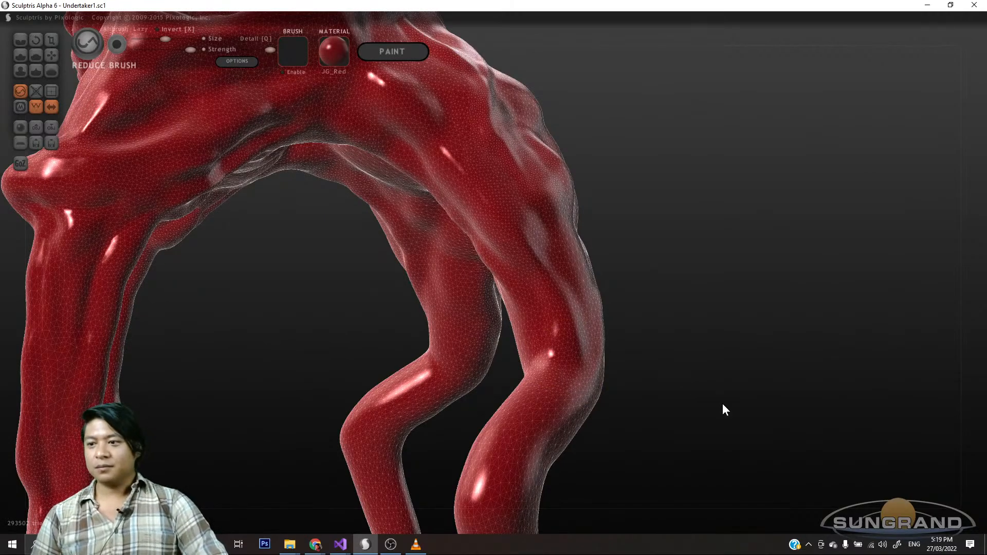
mouse_move(680, 378)
mouse_down()
mouse_move(719, 360)
mouse_move(657, 364)
mouse_move(638, 337)
mouse_move(653, 347)
mouse_up()
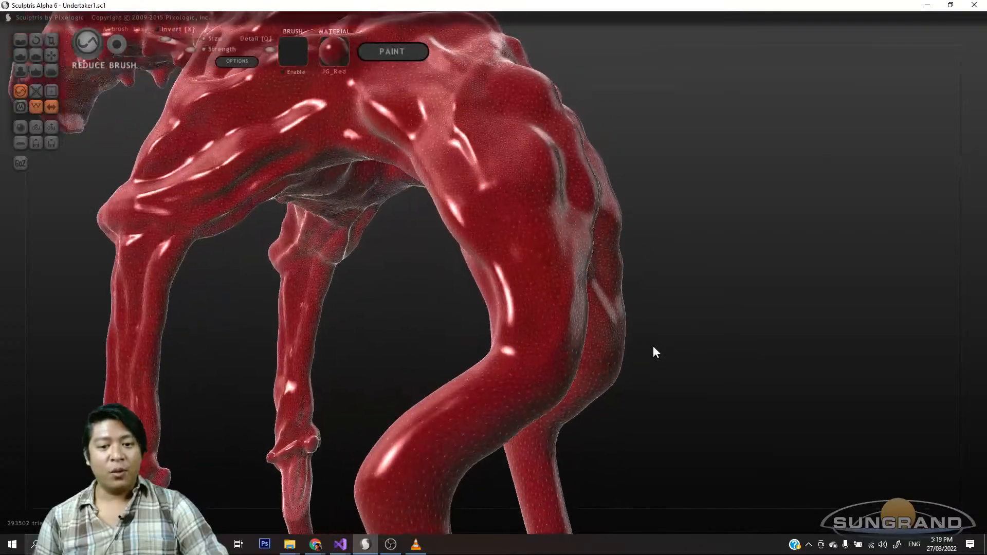
- Build up a rounded bony knob at the rear of the hind leg's upper joint with the Draw brush
click(20, 55)
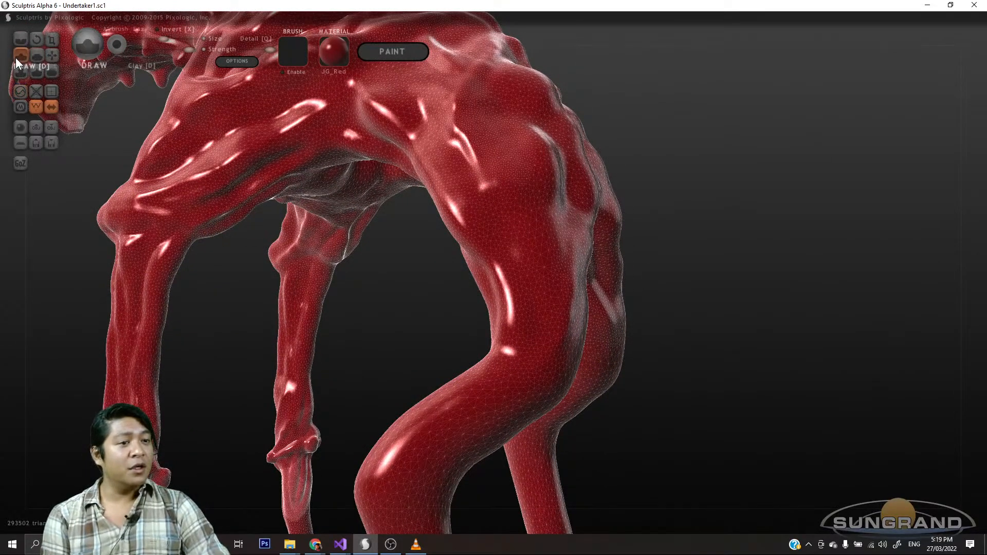
mouse_move(710, 456)
alt+mouse_down()
mouse_move(659, 376)
mouse_move(692, 424)
mouse_move(529, 323)
alt+mouse_up()
scroll(660, 379, up, 3)
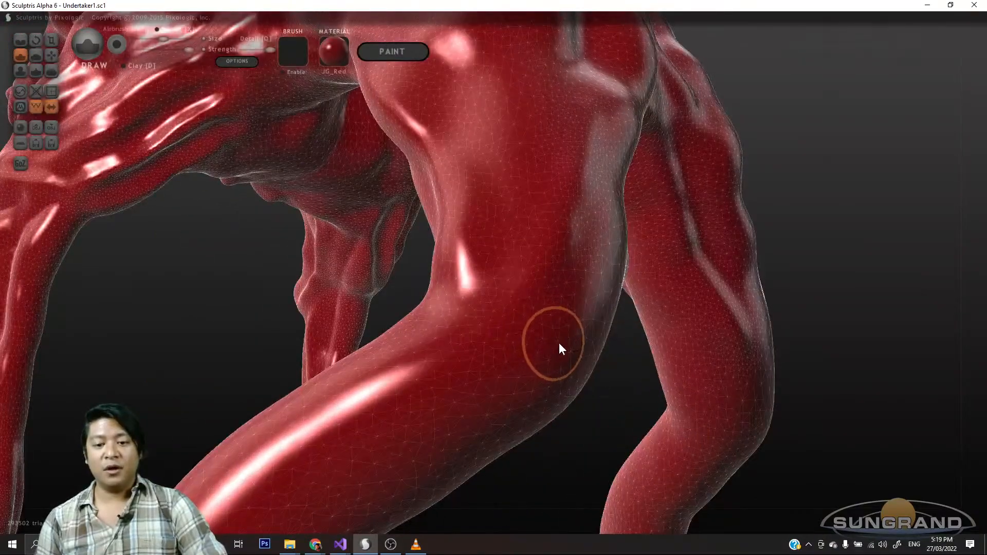
scroll(551, 333, down, 4)
drag(755, 355, 483, 304)
mouse_move(591, 393)
mouse_down()
mouse_move(543, 384)
mouse_move(452, 309)
mouse_up()
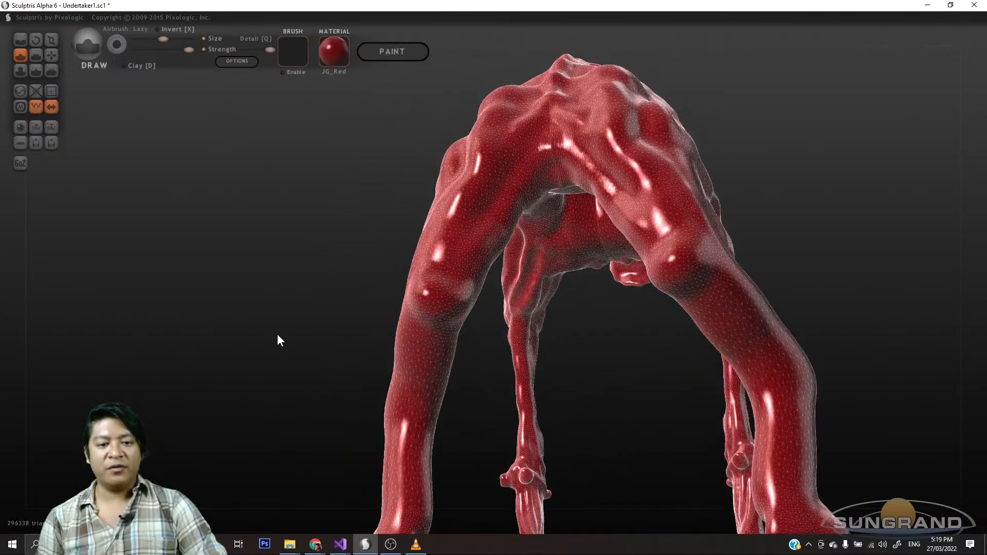
drag(277, 334, 434, 353)
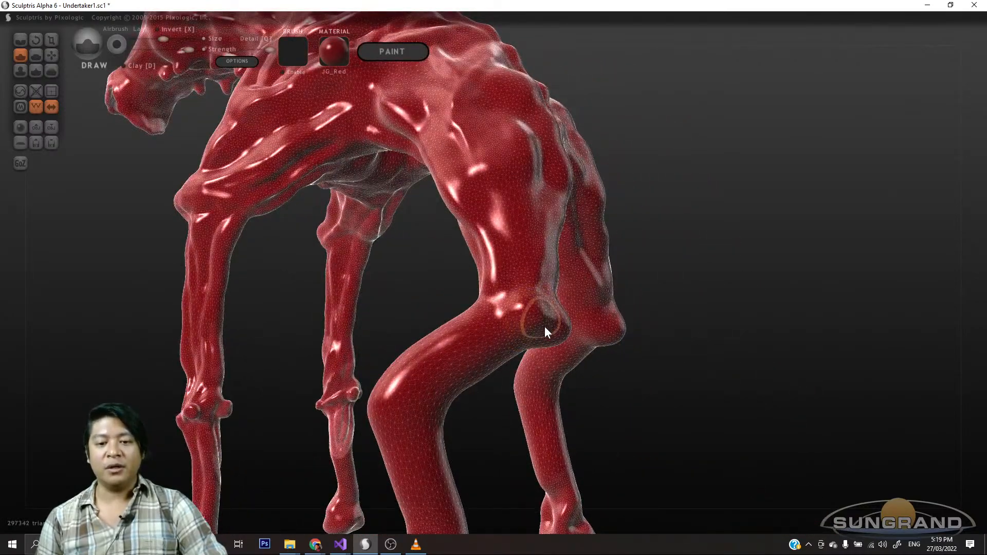
drag(596, 380, 566, 308)
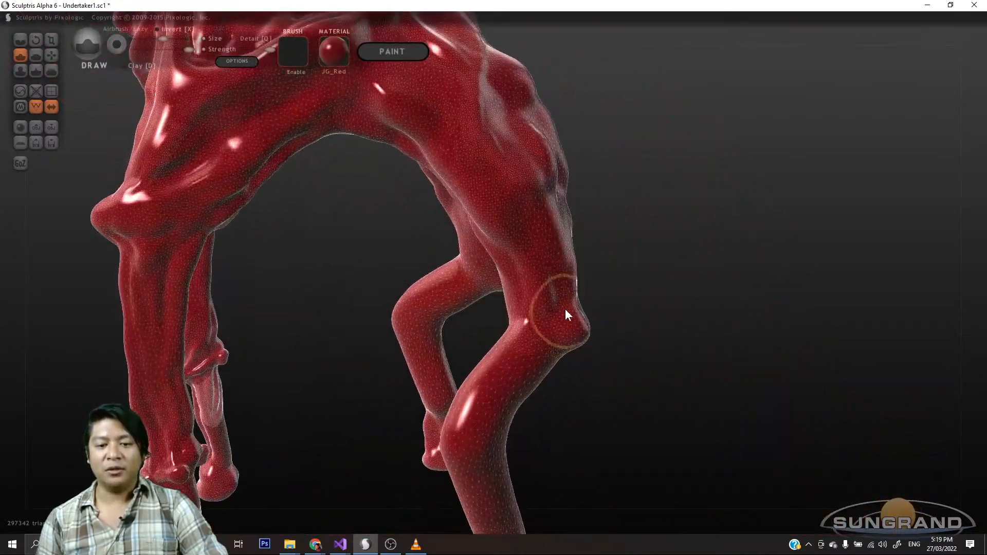
- Raise long muscle ridges down the outer thigh toward the knobbed joint on the hind leg
scroll(593, 350, up, 3)
drag(712, 433, 628, 408)
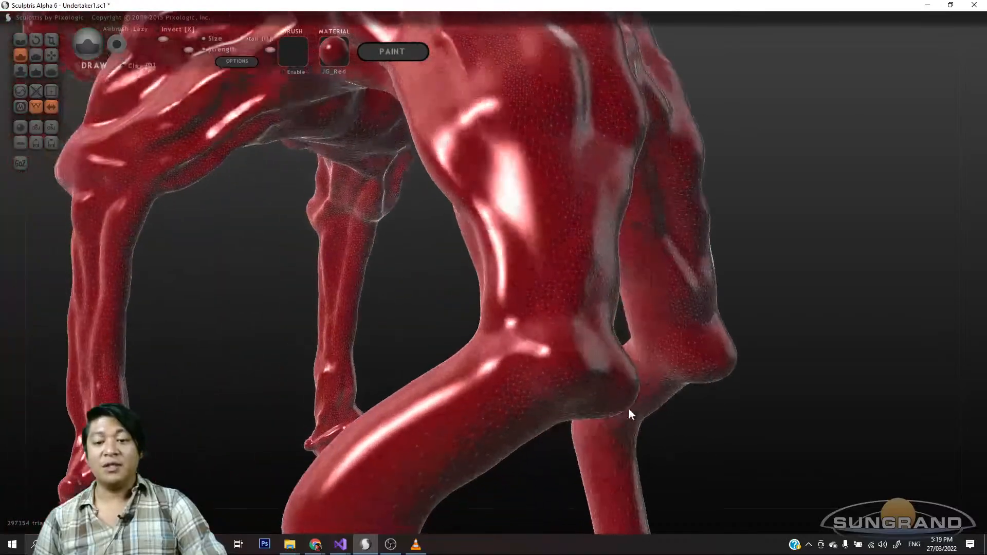
mouse_move(552, 304)
mouse_down()
mouse_move(547, 245)
mouse_move(522, 206)
mouse_up()
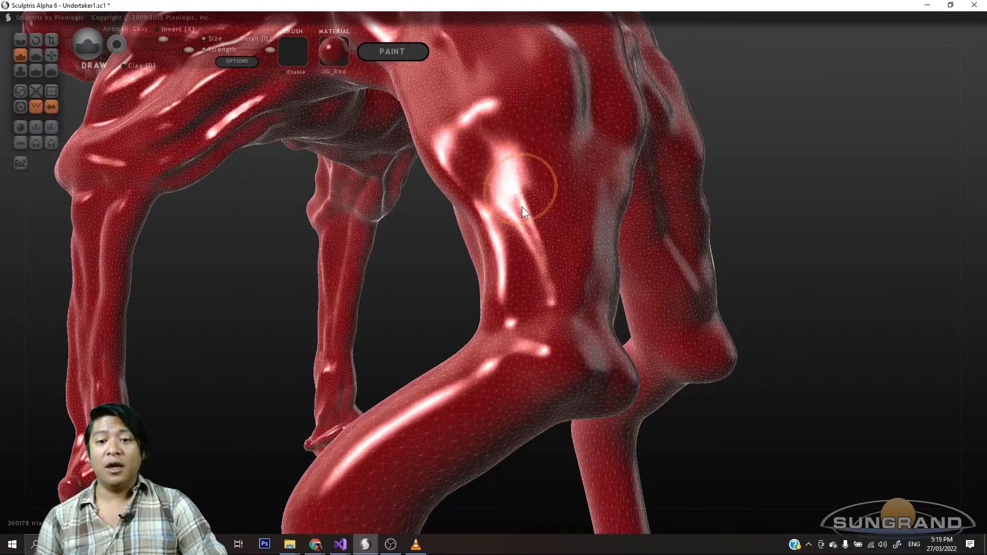
mouse_move(771, 369)
mouse_down()
mouse_move(744, 368)
mouse_move(753, 368)
mouse_up()
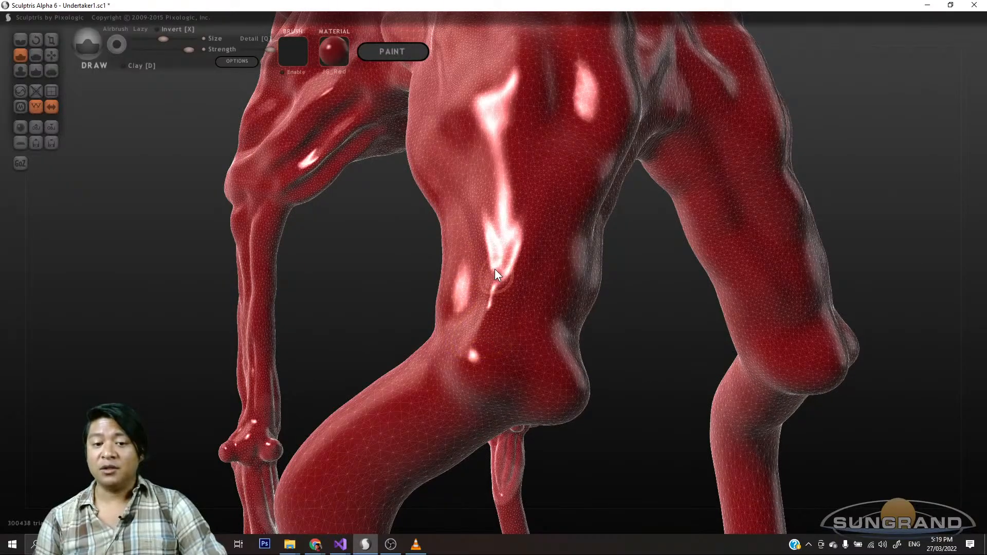
mouse_move(618, 359)
mouse_down()
mouse_move(658, 338)
mouse_move(640, 356)
mouse_move(590, 357)
mouse_move(465, 322)
mouse_up()
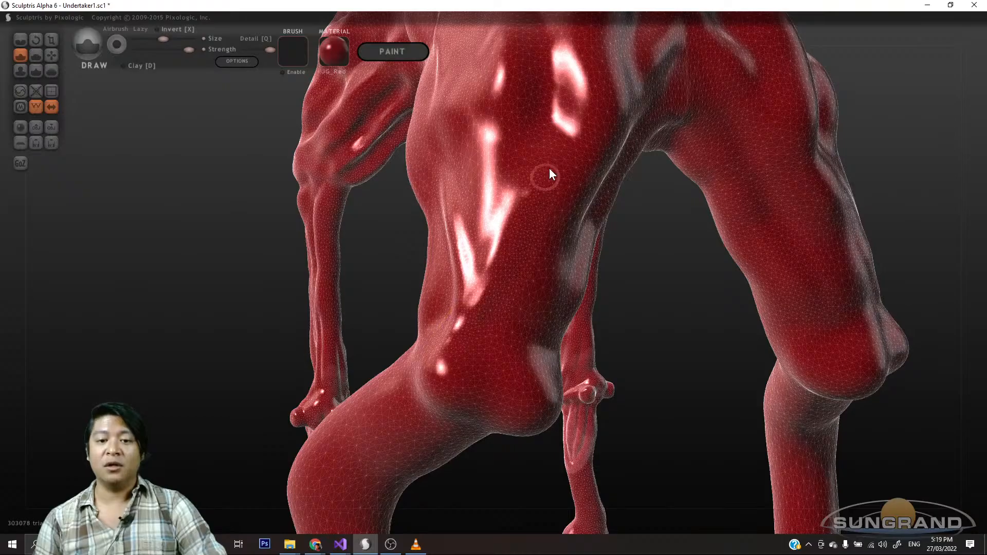
- Add more muscle strands along the lower part of the hind thigh, running up from the joint knob
mouse_move(676, 361)
mouse_down()
mouse_move(648, 341)
mouse_move(435, 284)
mouse_move(426, 227)
mouse_move(483, 162)
mouse_up()
mouse_move(632, 366)
mouse_down()
mouse_move(587, 362)
mouse_move(558, 337)
mouse_up()
drag(397, 300, 465, 159)
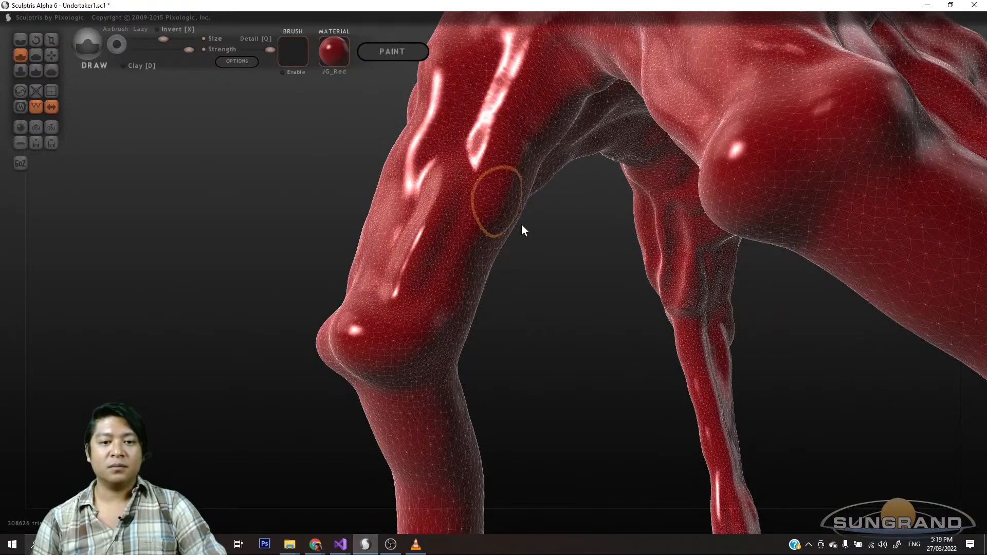
mouse_move(521, 223)
mouse_down()
mouse_move(585, 353)
mouse_move(619, 370)
mouse_move(457, 331)
mouse_move(371, 329)
mouse_up()
drag(415, 378, 449, 206)
- Sculpt parallel tendon ridges along the inner hind thigh from the joint up to the groin
mouse_move(570, 277)
mouse_down()
mouse_move(547, 341)
mouse_move(502, 314)
mouse_move(542, 318)
mouse_up()
drag(524, 353, 446, 171)
drag(647, 325, 652, 304)
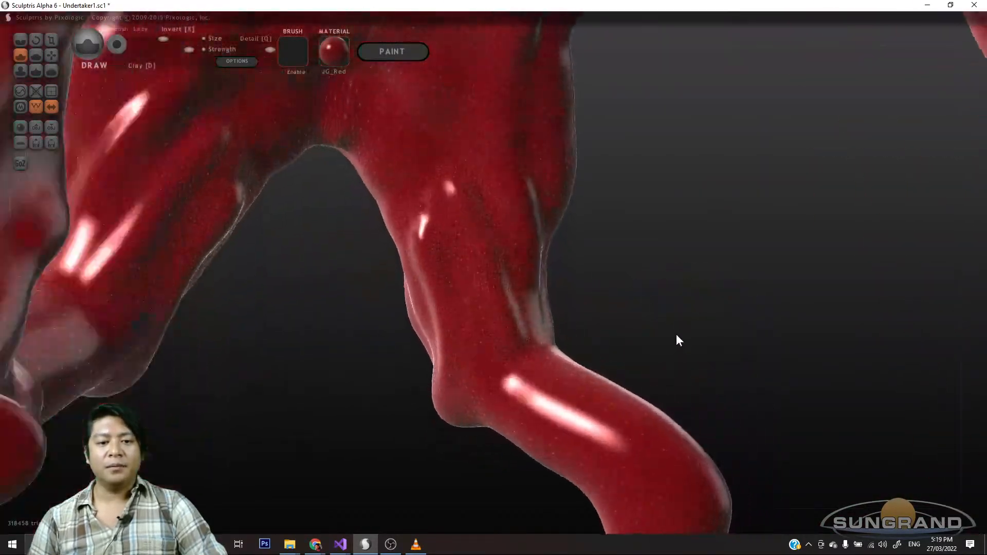
drag(418, 249, 383, 165)
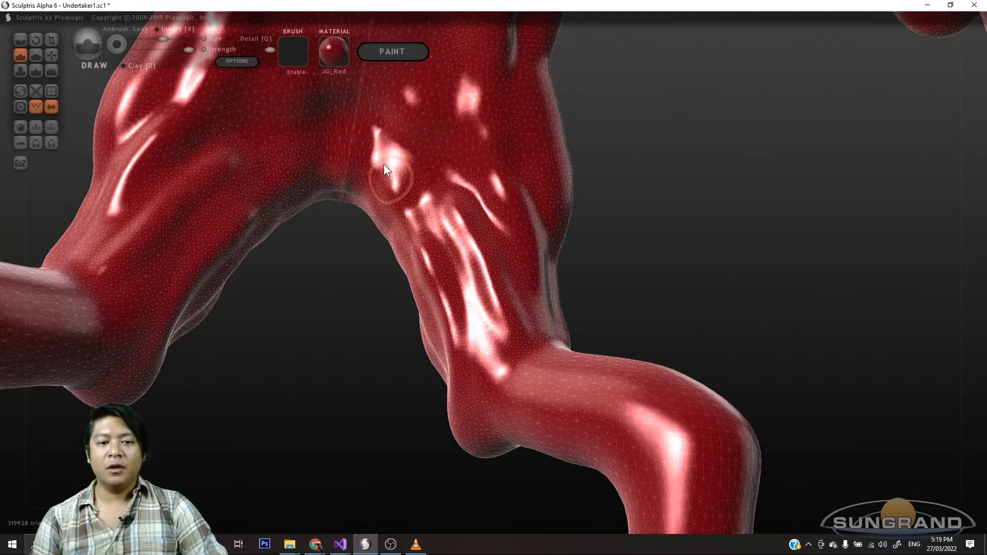
mouse_move(603, 283)
mouse_down()
mouse_move(640, 315)
mouse_move(824, 345)
mouse_up()
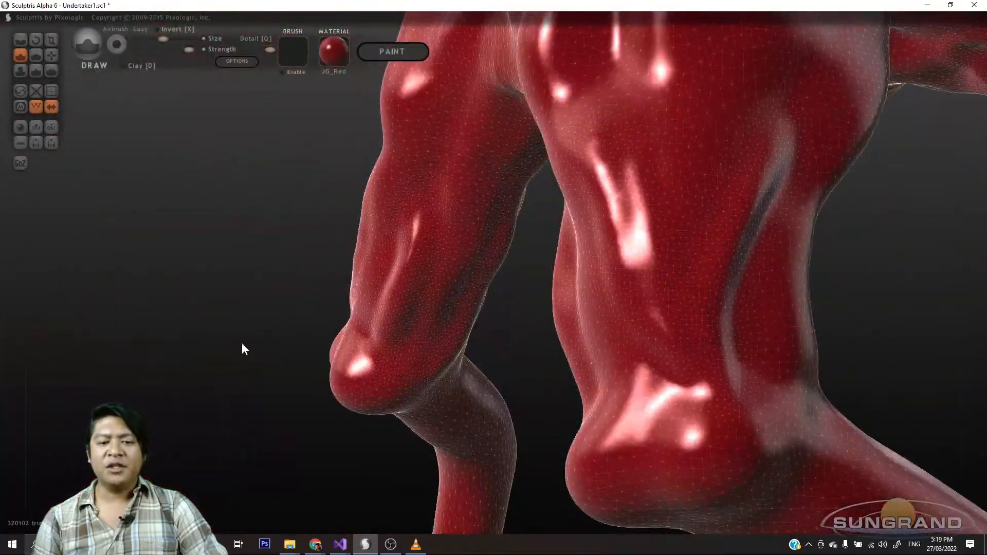
- Bulk up the bony knob on the hind leg joint and shape its underside where it meets the lower leg
mouse_move(242, 344)
mouse_down()
mouse_move(585, 329)
mouse_move(580, 303)
mouse_move(611, 357)
mouse_up()
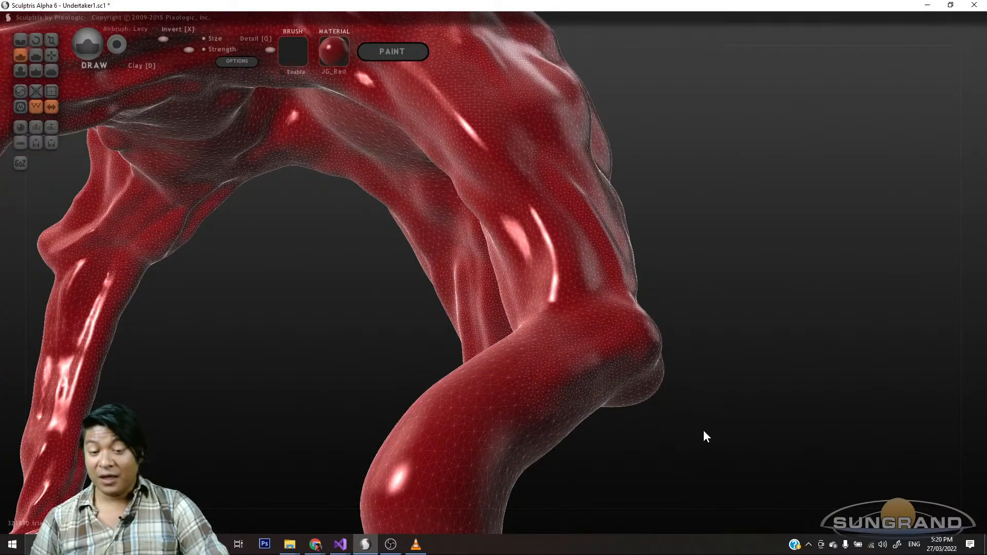
mouse_move(704, 431)
mouse_down()
mouse_move(615, 352)
mouse_move(606, 388)
mouse_move(540, 325)
mouse_move(564, 272)
mouse_up()
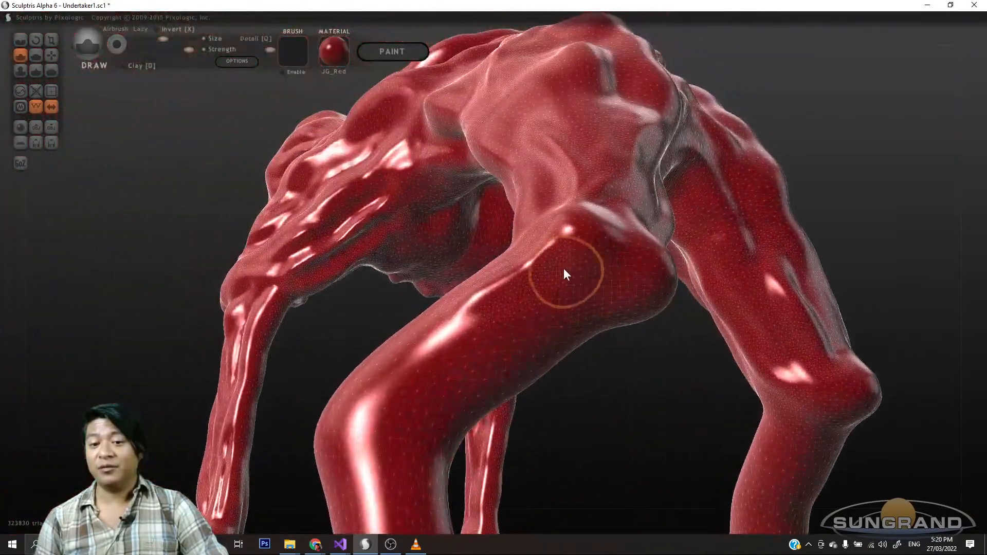
drag(628, 298, 563, 237)
mouse_move(649, 411)
mouse_down()
mouse_move(630, 374)
mouse_move(692, 411)
mouse_move(736, 321)
mouse_up()
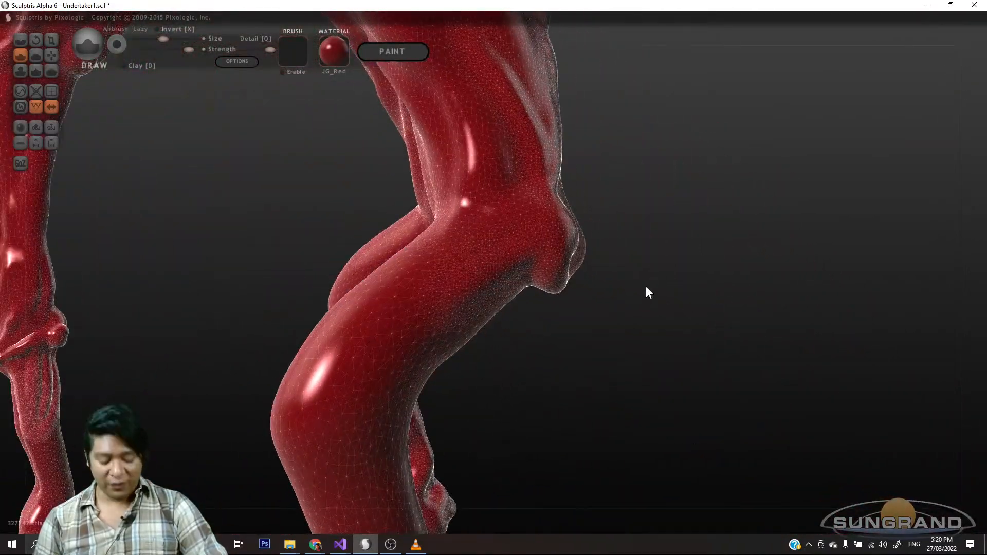
mouse_move(655, 282)
mouse_down()
mouse_move(709, 352)
mouse_move(683, 323)
mouse_move(717, 326)
mouse_move(583, 311)
mouse_move(496, 402)
mouse_up()
drag(625, 411, 674, 407)
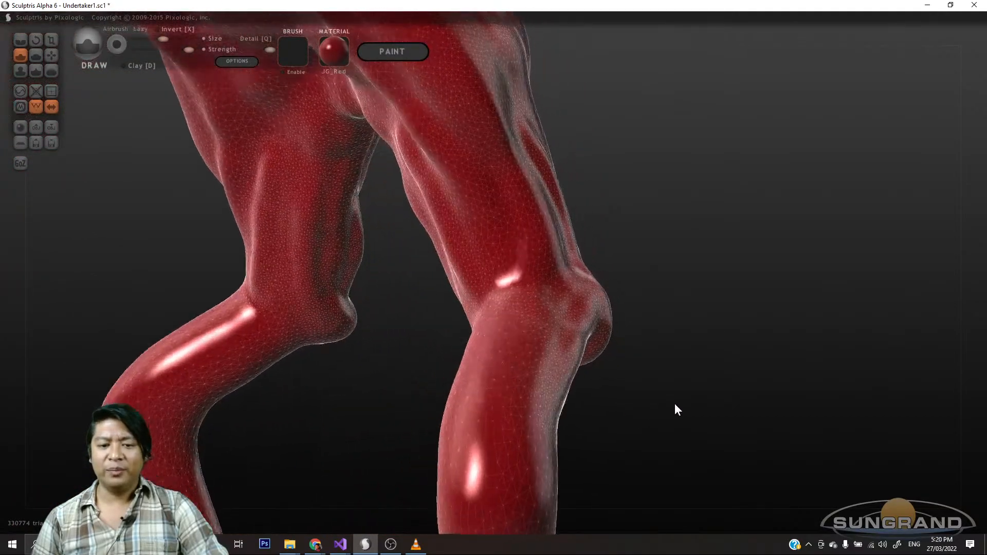
- Strengthen the tendon ridges down the front and side of the hind thigh into the joint
mouse_move(444, 140)
mouse_down()
mouse_move(510, 255)
mouse_move(514, 288)
mouse_up()
mouse_move(686, 272)
alt+mouse_down()
mouse_move(699, 285)
mouse_move(690, 371)
mouse_move(619, 366)
alt+mouse_up()
drag(462, 400, 476, 326)
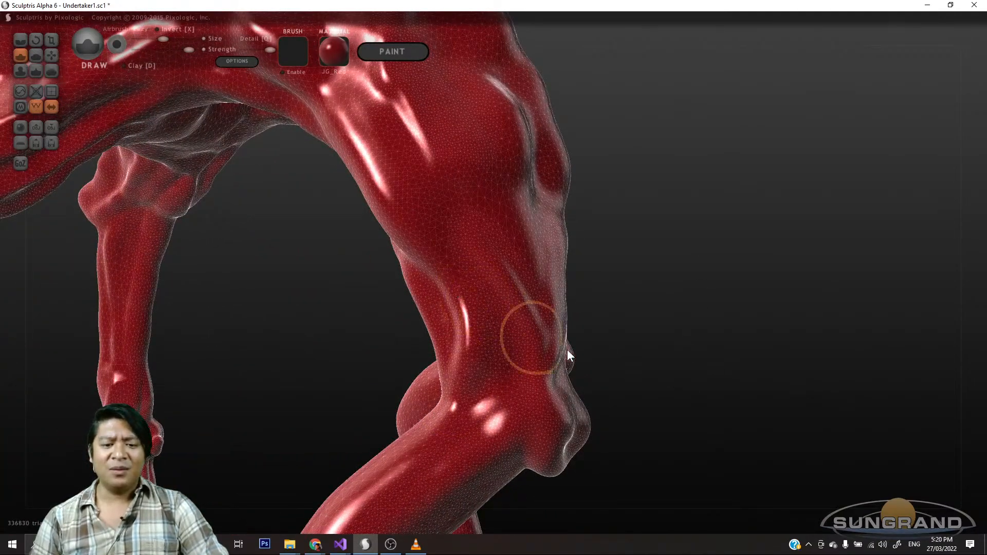
mouse_move(673, 349)
mouse_down()
mouse_move(605, 347)
mouse_move(661, 362)
mouse_move(693, 346)
mouse_move(655, 346)
mouse_move(695, 315)
mouse_move(686, 296)
mouse_move(756, 309)
mouse_move(740, 282)
mouse_move(679, 326)
mouse_move(513, 352)
mouse_move(406, 170)
mouse_up()
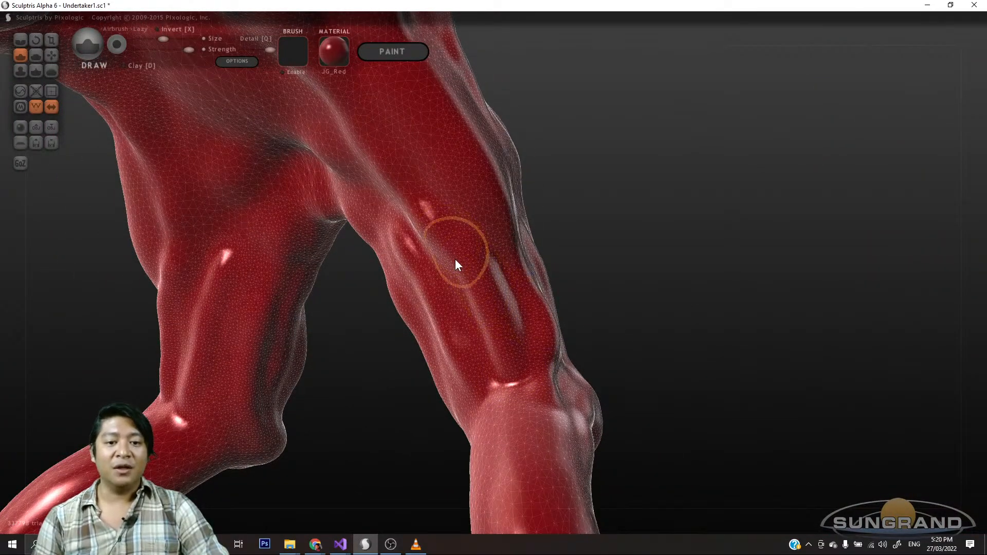
drag(443, 253, 390, 145)
- Raise muscle strands from the hind joint knob down the outer and rear side of the lower leg
mouse_move(663, 324)
mouse_down()
mouse_move(526, 364)
mouse_move(643, 397)
mouse_move(649, 242)
mouse_move(668, 326)
mouse_move(692, 334)
mouse_move(612, 379)
mouse_move(641, 368)
mouse_move(520, 338)
mouse_move(508, 326)
mouse_move(617, 334)
mouse_move(588, 345)
mouse_move(529, 297)
mouse_move(567, 272)
mouse_up()
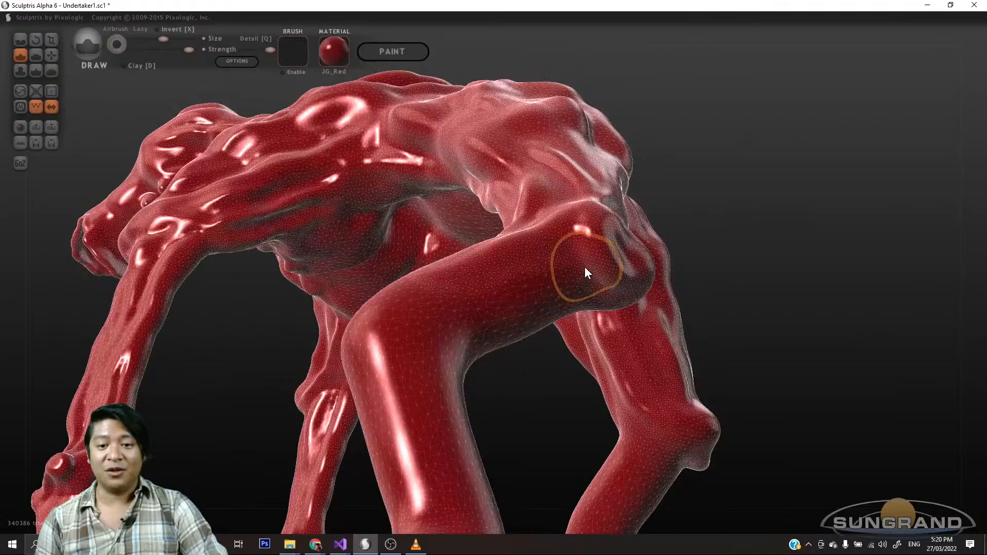
mouse_move(535, 310)
right_down()
mouse_move(736, 306)
mouse_move(705, 270)
right_up()
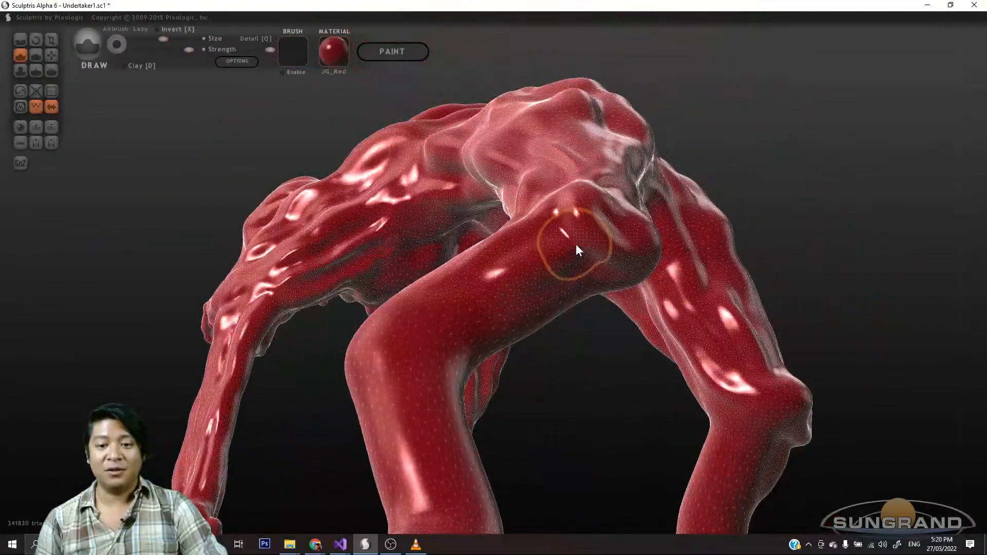
mouse_move(555, 373)
mouse_down()
mouse_move(563, 390)
mouse_move(563, 360)
mouse_up()
drag(563, 246, 577, 233)
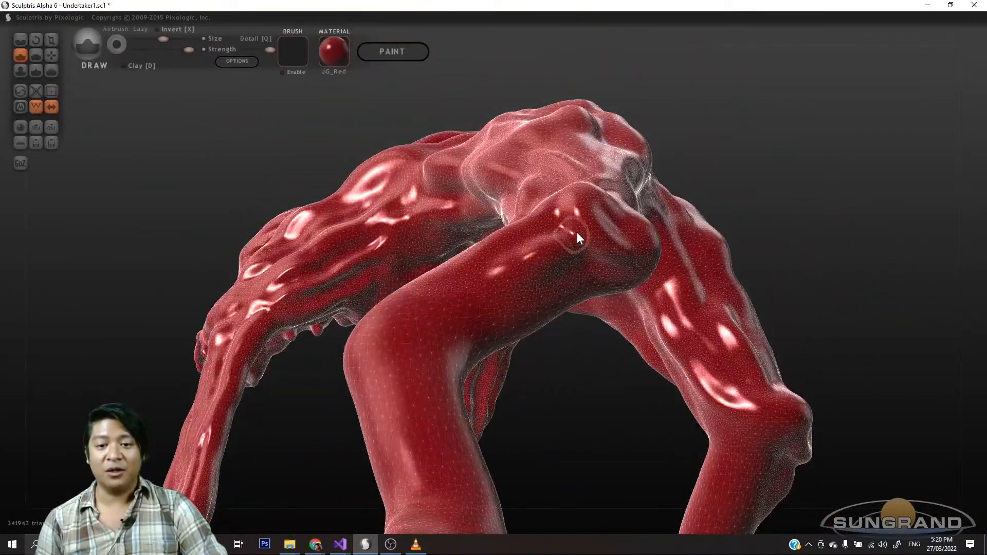
mouse_move(563, 372)
mouse_down()
mouse_move(560, 386)
mouse_move(661, 393)
mouse_move(670, 379)
mouse_move(674, 390)
mouse_move(565, 276)
mouse_move(600, 353)
mouse_up()
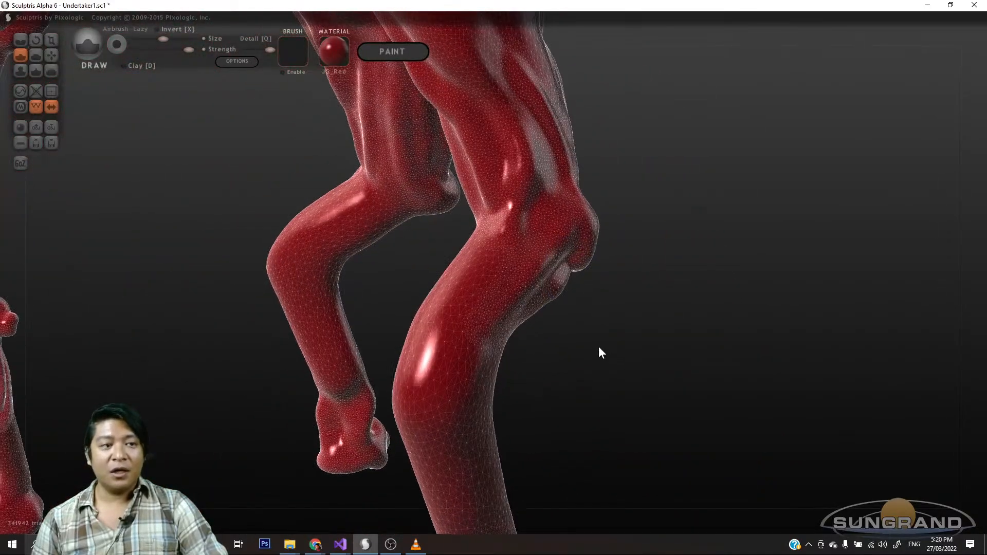
- Carve grooves between the muscle strands on the outer hind lower leg with the Crease brush
click(20, 40)
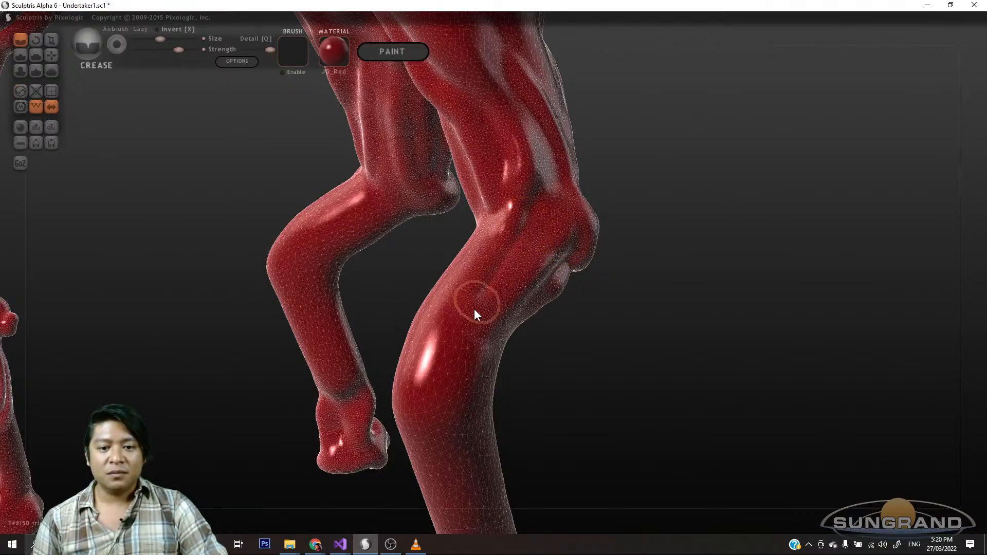
drag(562, 400, 505, 402)
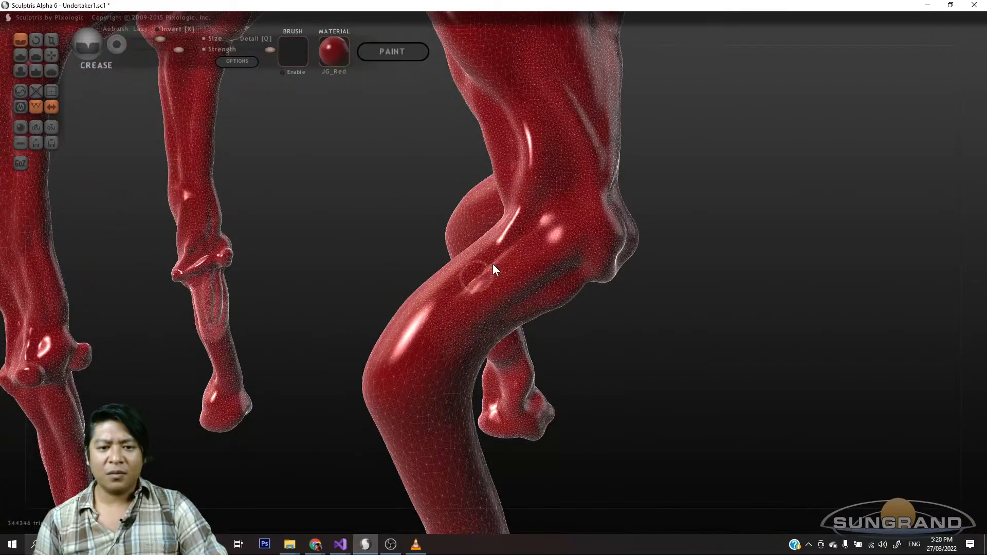
mouse_move(585, 397)
mouse_down()
mouse_move(576, 352)
mouse_move(590, 354)
mouse_move(579, 375)
mouse_move(641, 440)
mouse_move(625, 438)
mouse_move(656, 426)
mouse_move(531, 298)
mouse_up()
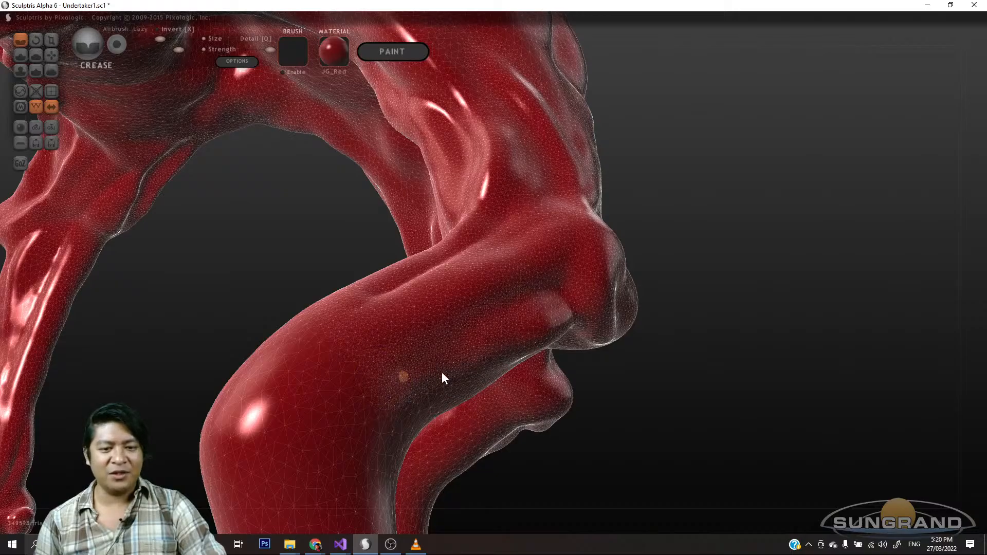
- Crease a lengthwise groove down the inner side of the hind lower leg just below the joint, replacing the first stroke
mouse_move(442, 371)
right_down()
mouse_move(536, 376)
mouse_move(580, 425)
mouse_move(574, 441)
mouse_move(540, 430)
mouse_move(562, 429)
mouse_move(588, 403)
mouse_move(450, 404)
mouse_move(429, 346)
mouse_move(485, 353)
mouse_move(438, 346)
mouse_move(454, 236)
right_up()
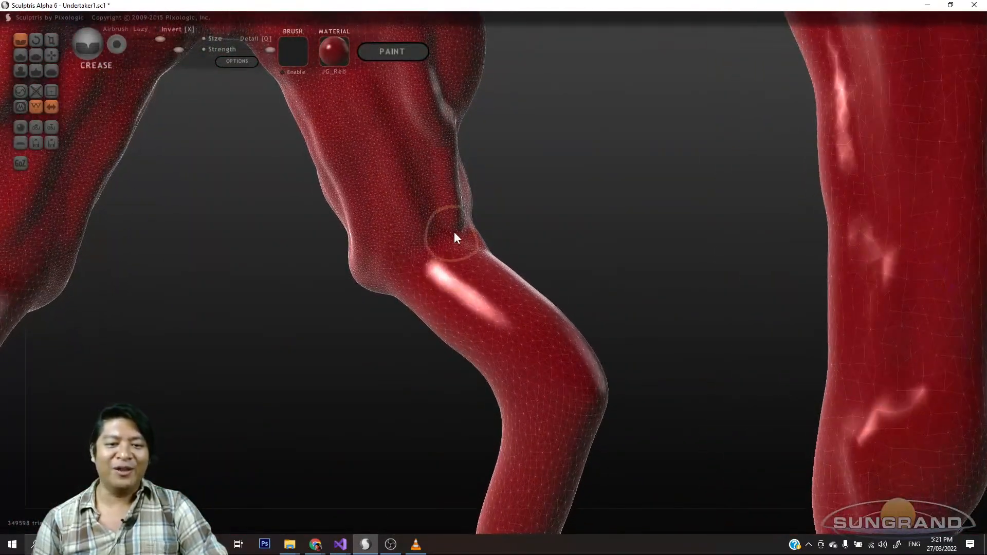
drag(432, 254, 496, 337)
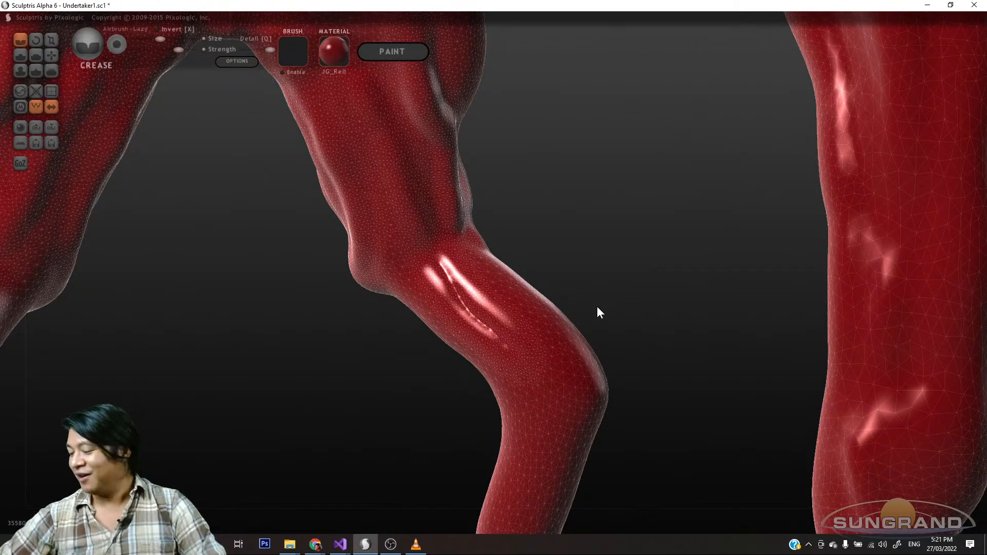
key(ctrl+z)
mouse_move(572, 262)
right_down()
mouse_move(583, 217)
mouse_move(500, 229)
right_up()
scroll(453, 245, down, 3)
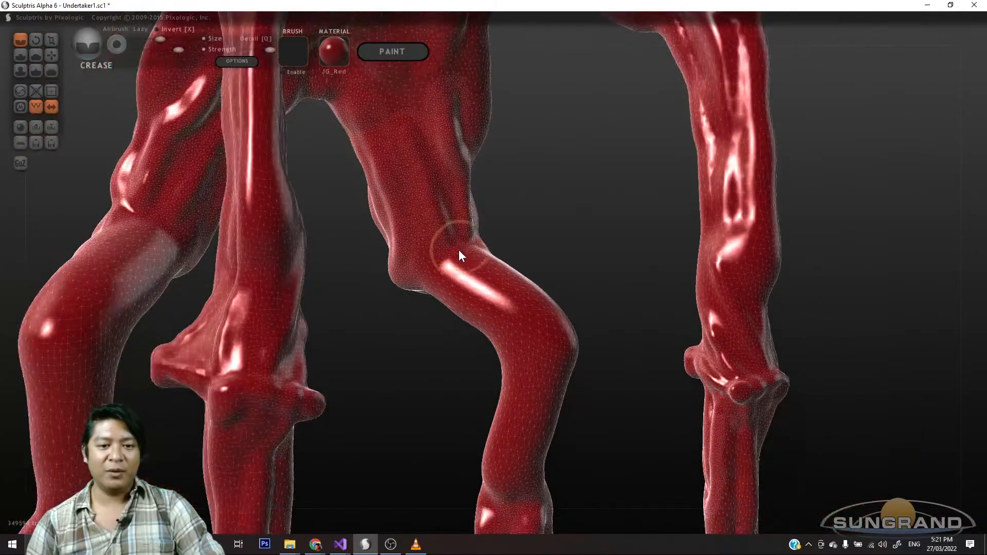
drag(460, 252, 517, 320)
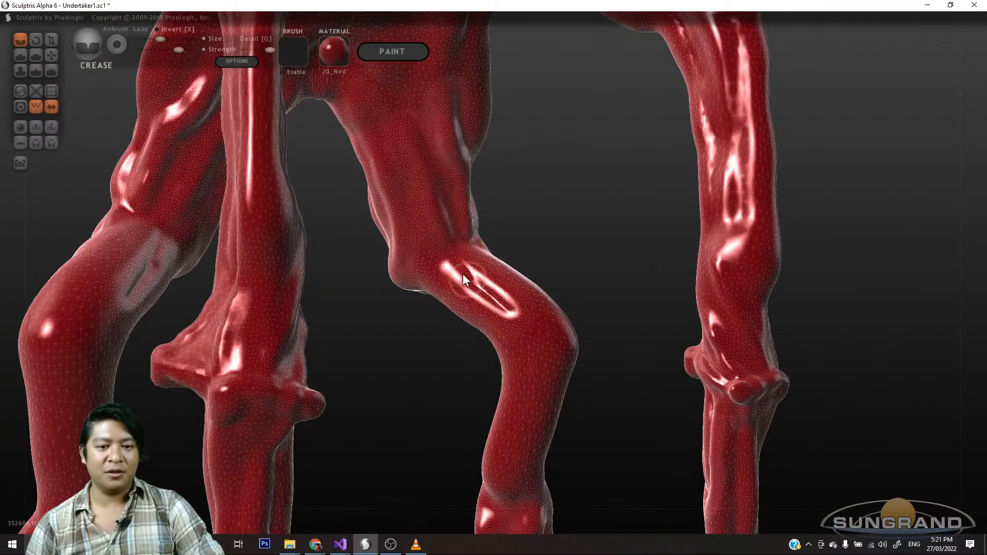
right_drag(597, 278, 521, 273)
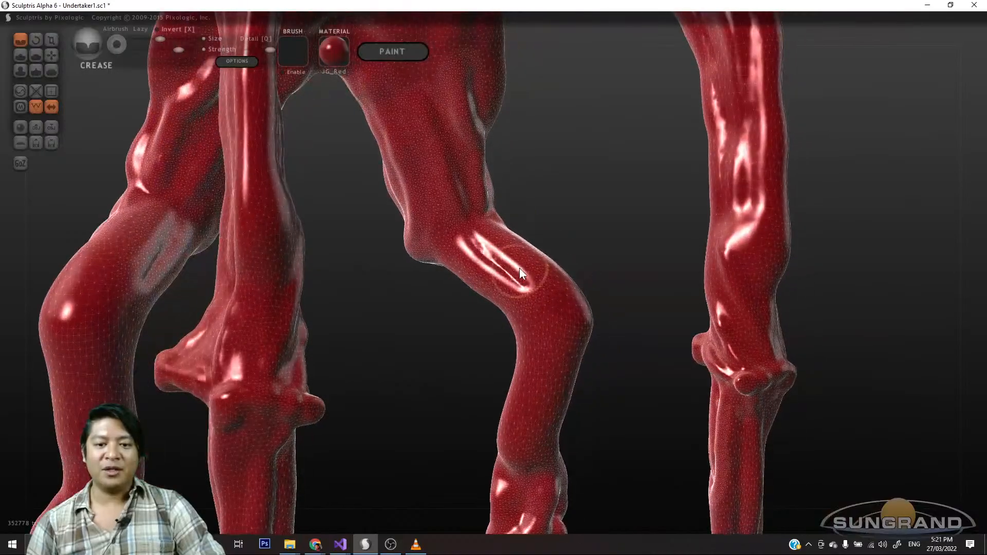
- Crease several lengthwise grooves down the inner side of the hind lower leg, between the upper joint knob and the lower bend
mouse_move(542, 293)
mouse_down()
mouse_move(466, 245)
mouse_move(536, 295)
mouse_up()
mouse_move(537, 295)
right_down()
mouse_move(455, 307)
mouse_move(477, 310)
mouse_move(456, 242)
right_up()
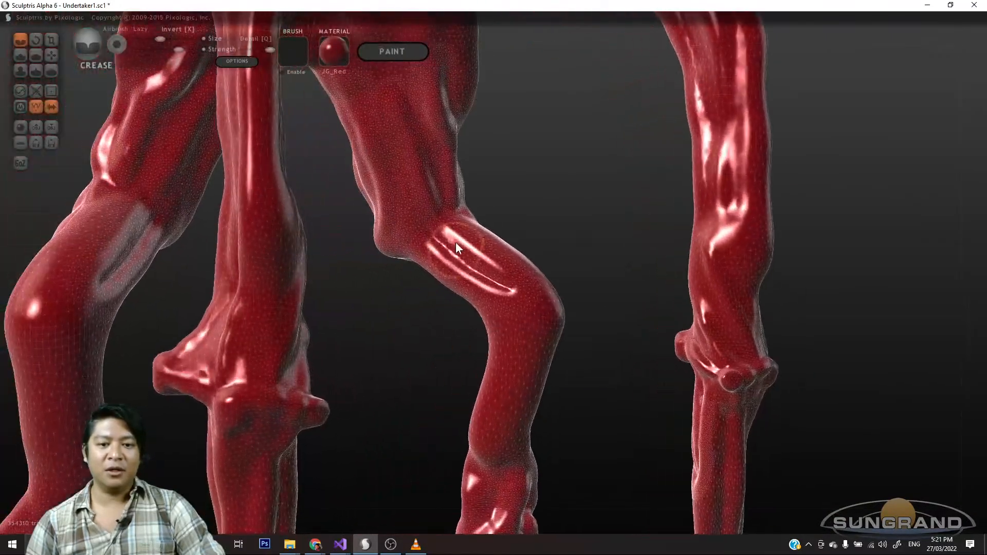
mouse_move(452, 230)
mouse_down()
mouse_move(523, 301)
mouse_move(469, 308)
mouse_up()
right_drag(432, 354, 530, 318)
mouse_move(211, 356)
right_down()
mouse_move(428, 260)
mouse_move(464, 324)
right_up()
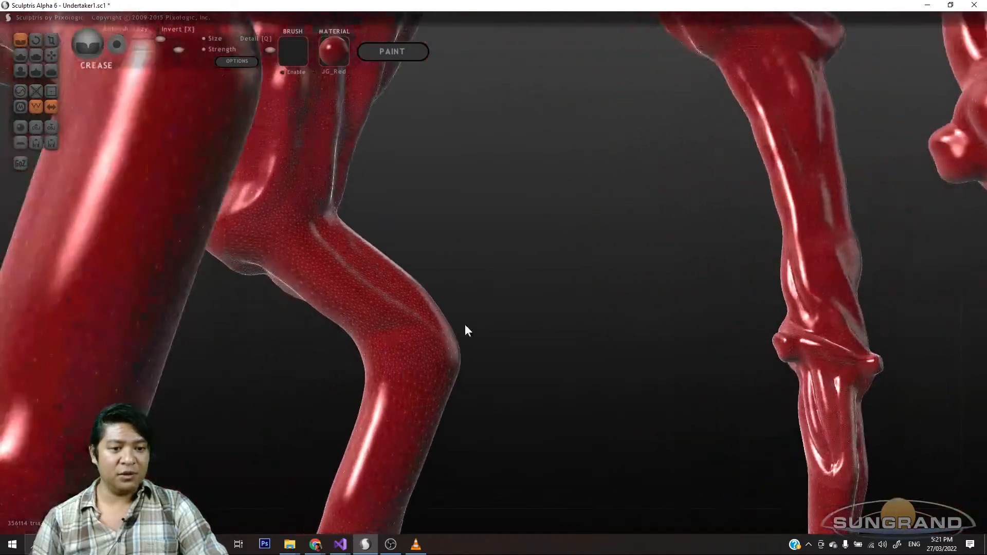
drag(390, 312, 303, 254)
- Crease muscle separations along the rear of the hind lower leg and lengthen the inner groove towards the lower bend
mouse_move(288, 386)
mouse_down()
mouse_move(438, 387)
mouse_move(414, 381)
mouse_up()
drag(490, 184, 497, 244)
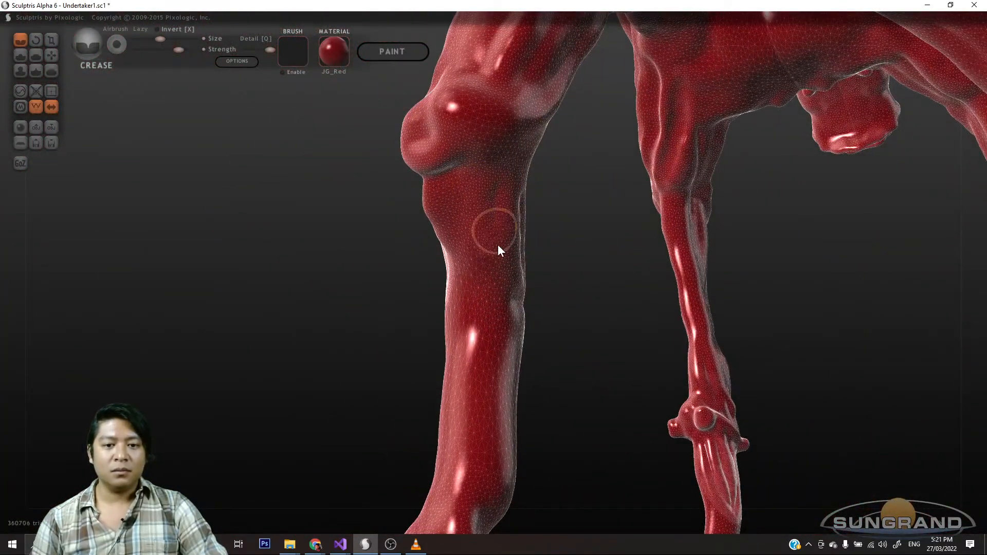
mouse_move(584, 289)
mouse_down()
mouse_move(488, 298)
mouse_move(649, 270)
mouse_move(647, 292)
mouse_move(598, 211)
mouse_move(550, 329)
mouse_up()
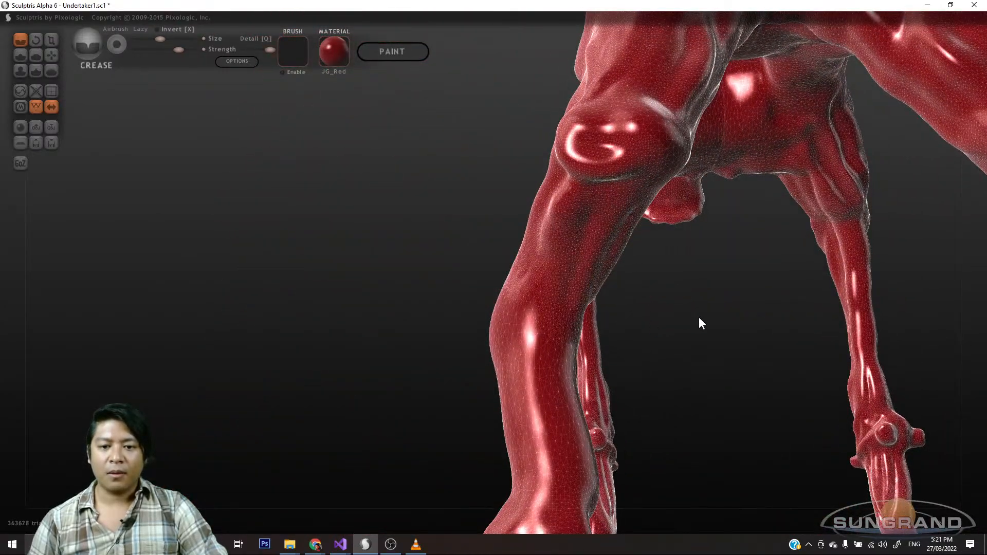
mouse_move(699, 317)
mouse_down()
mouse_move(553, 328)
mouse_move(463, 321)
mouse_up()
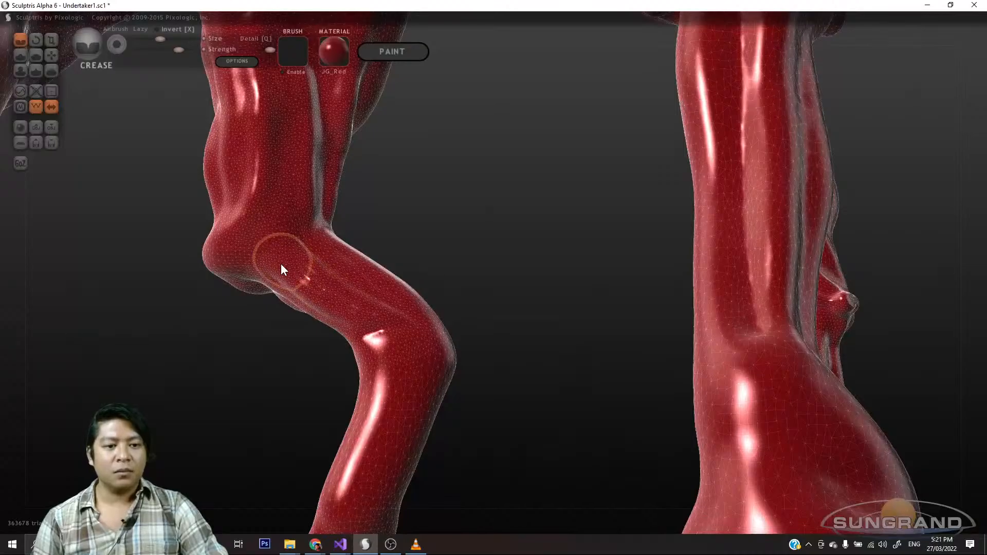
mouse_move(279, 266)
mouse_down()
mouse_move(406, 323)
mouse_move(431, 313)
mouse_up()
mouse_move(546, 260)
mouse_down()
mouse_move(470, 314)
mouse_move(457, 277)
mouse_move(419, 317)
mouse_move(251, 329)
mouse_move(532, 285)
mouse_move(537, 319)
mouse_up()
mouse_move(617, 339)
mouse_down()
mouse_move(652, 347)
mouse_move(628, 362)
mouse_up()
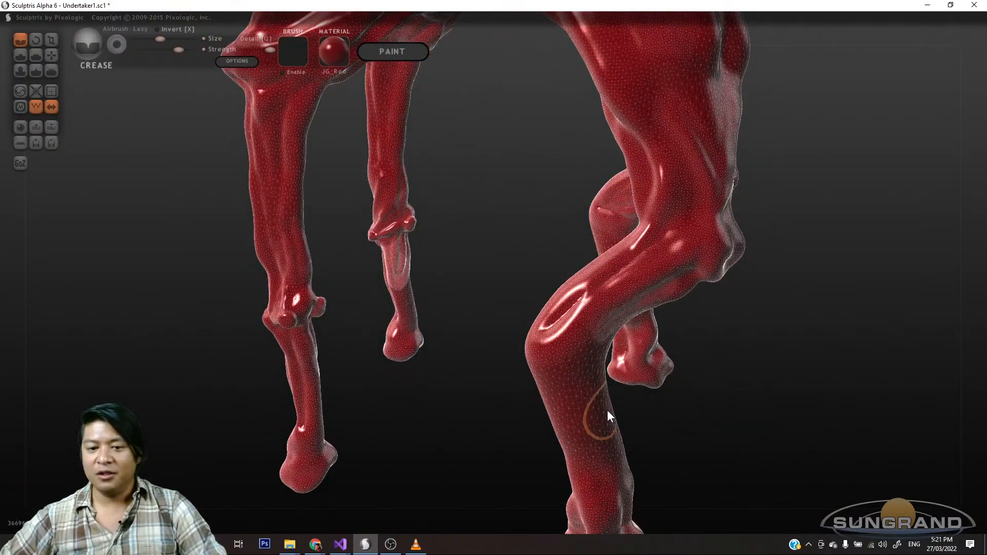
key(ctrl+z)
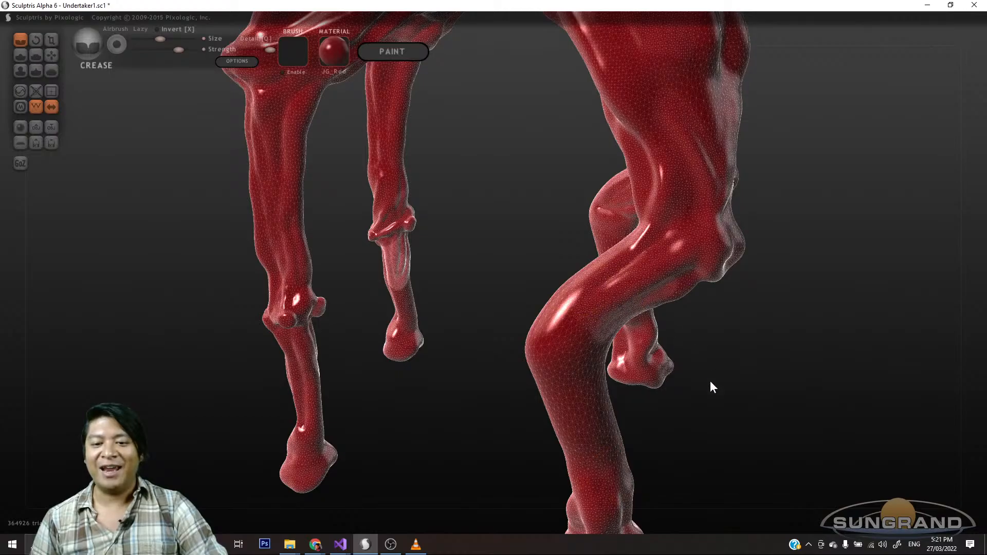
- Crease short folds across the outer and rear side of the hind leg's lower bend
drag(710, 380, 561, 324)
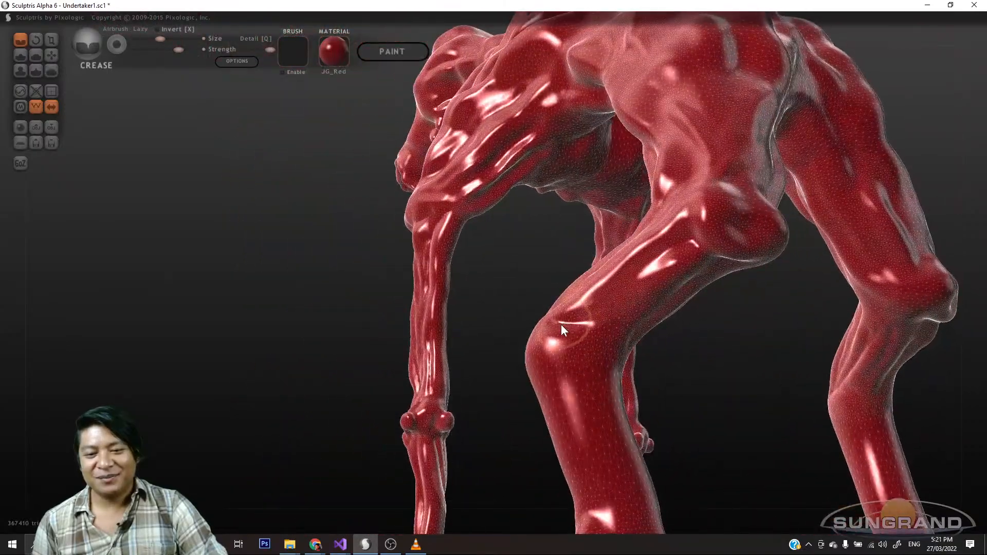
mouse_move(622, 371)
mouse_down()
mouse_move(683, 389)
mouse_move(643, 390)
mouse_move(643, 366)
mouse_up()
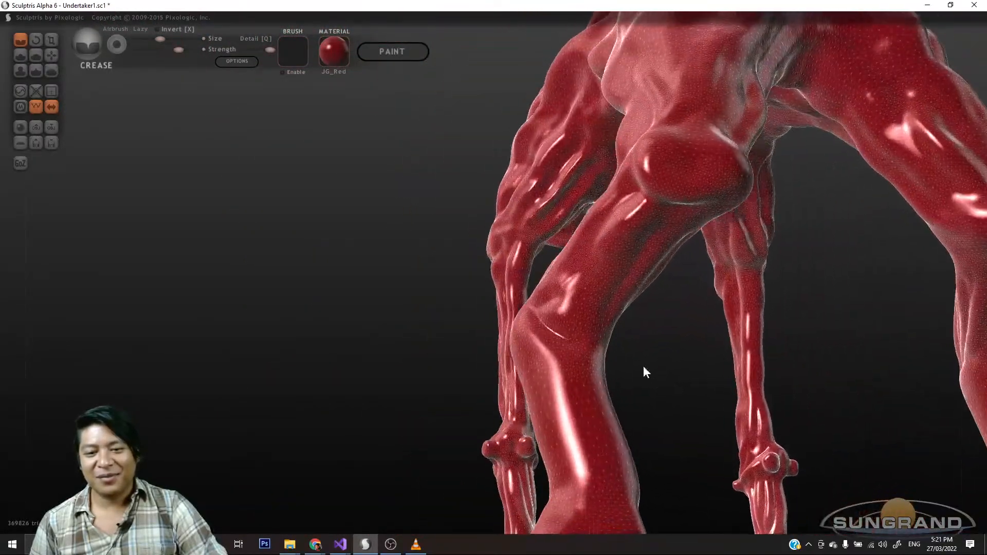
mouse_move(599, 313)
mouse_down()
mouse_move(581, 337)
mouse_move(722, 396)
mouse_move(699, 382)
mouse_up()
drag(652, 273, 609, 317)
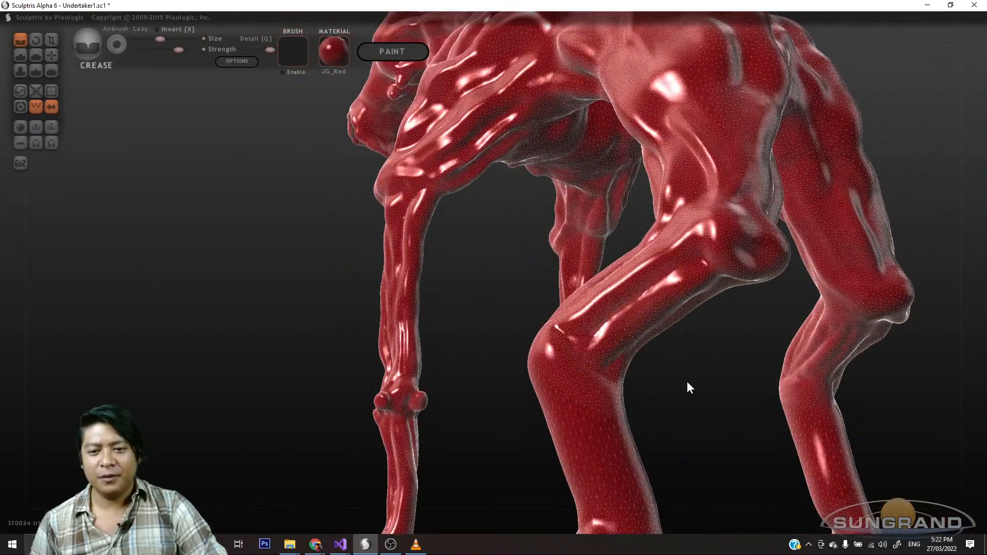
- Deepen the grooves between the muscle strands running into the lower bend on the outer and inner sides of the hind leg
mouse_move(686, 381)
mouse_down()
mouse_move(736, 430)
mouse_move(744, 408)
mouse_move(647, 357)
mouse_up()
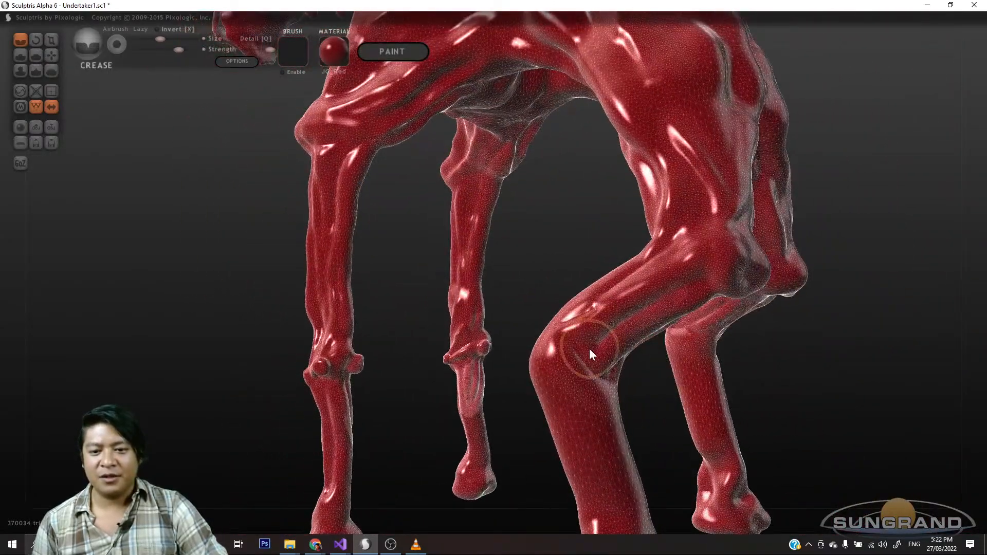
drag(589, 348, 699, 285)
mouse_move(757, 375)
mouse_down()
mouse_move(723, 381)
mouse_move(770, 399)
mouse_move(677, 348)
mouse_move(646, 368)
mouse_move(548, 319)
mouse_move(454, 371)
mouse_move(419, 273)
mouse_up()
mouse_move(487, 401)
mouse_down()
mouse_move(488, 357)
mouse_move(566, 353)
mouse_move(643, 392)
mouse_move(590, 343)
mouse_move(155, 211)
mouse_up()
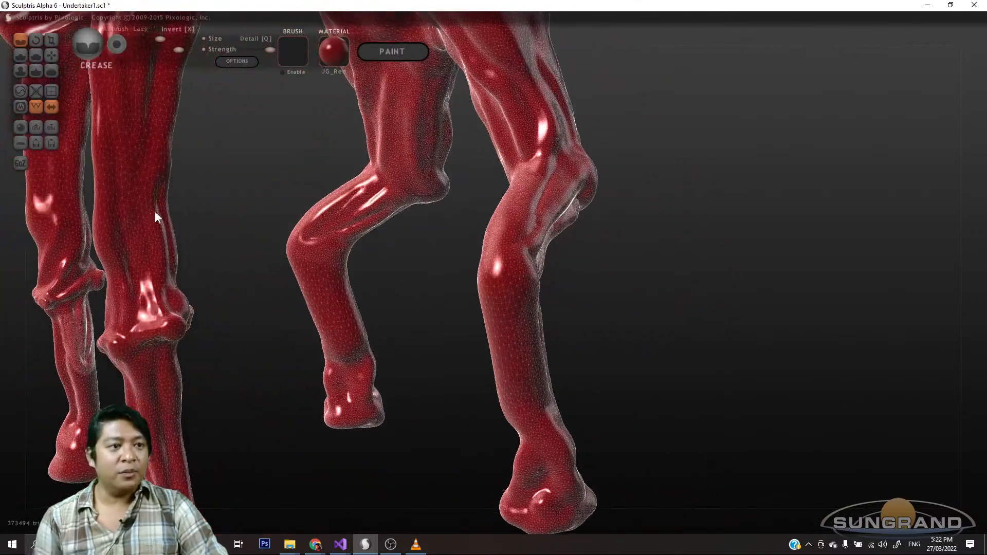
- Raise bony knobs on the hind leg's lower joint and a tendon ridge down the back of the shank with the Draw brush
click(19, 55)
drag(618, 306, 708, 311)
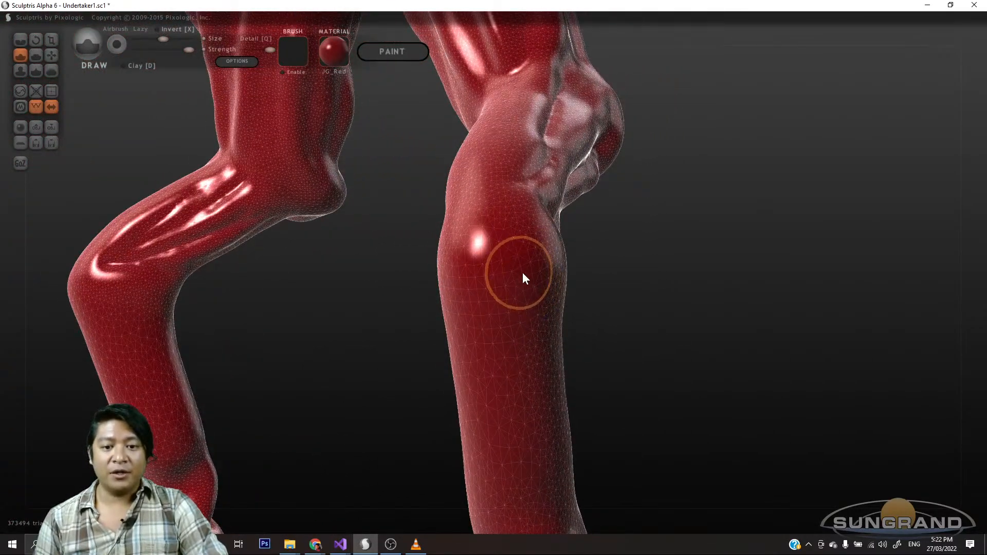
scroll(523, 273, down, 5)
scroll(498, 258, up, 2)
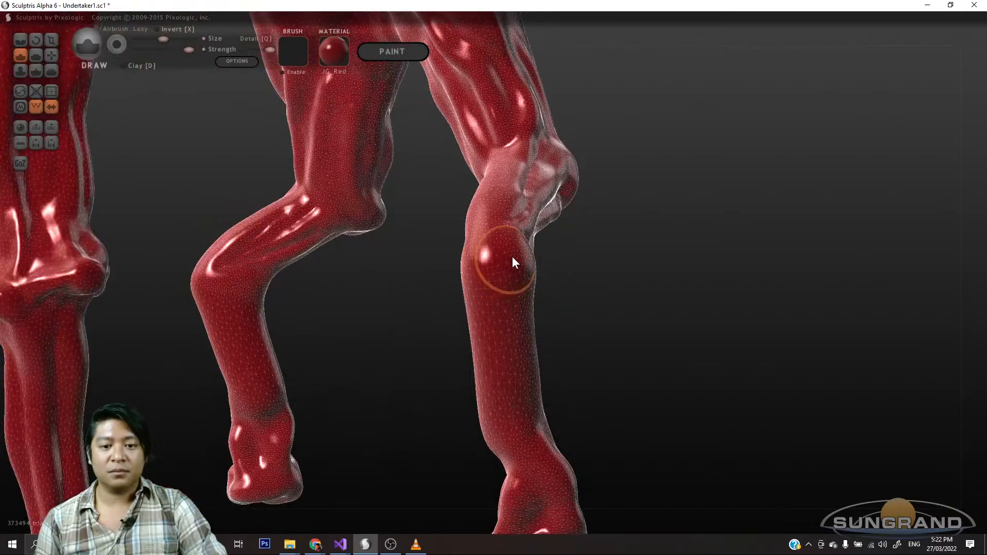
mouse_move(512, 257)
mouse_down()
mouse_move(490, 270)
mouse_move(513, 268)
mouse_up()
drag(607, 288, 617, 308)
click(459, 255)
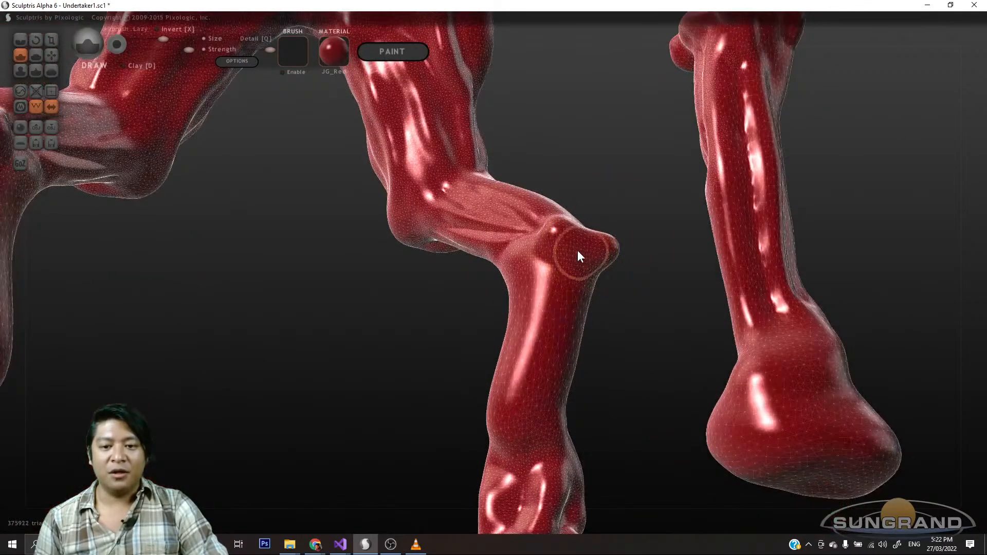
mouse_move(852, 260)
mouse_down()
mouse_move(708, 285)
mouse_move(654, 252)
mouse_move(553, 262)
mouse_up()
drag(607, 329, 236, 237)
- Crease around the lower joint's knobs and carve lengthwise grooves down the outer side of the shank with the Crease brush
click(21, 40)
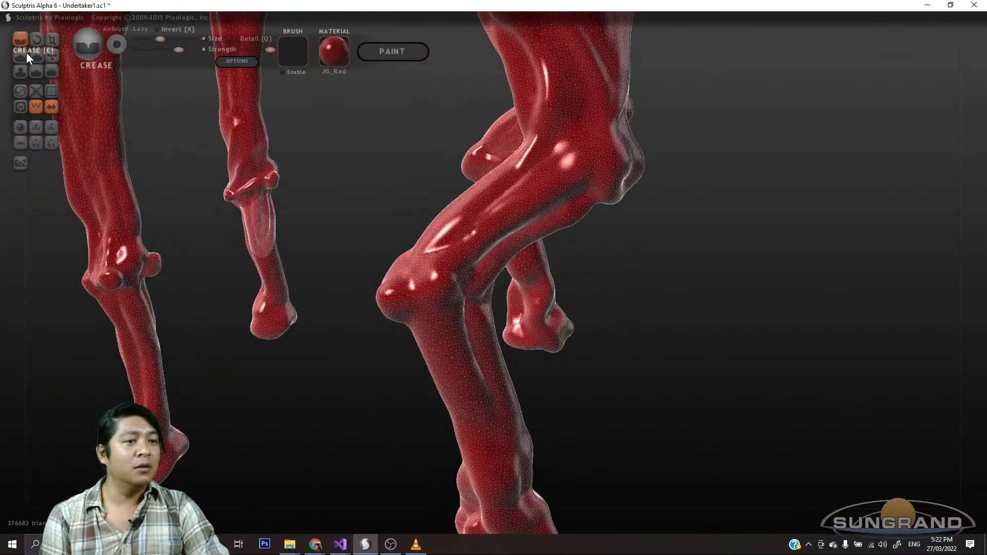
mouse_move(308, 349)
mouse_down()
mouse_move(366, 396)
mouse_move(453, 289)
mouse_move(442, 243)
mouse_up()
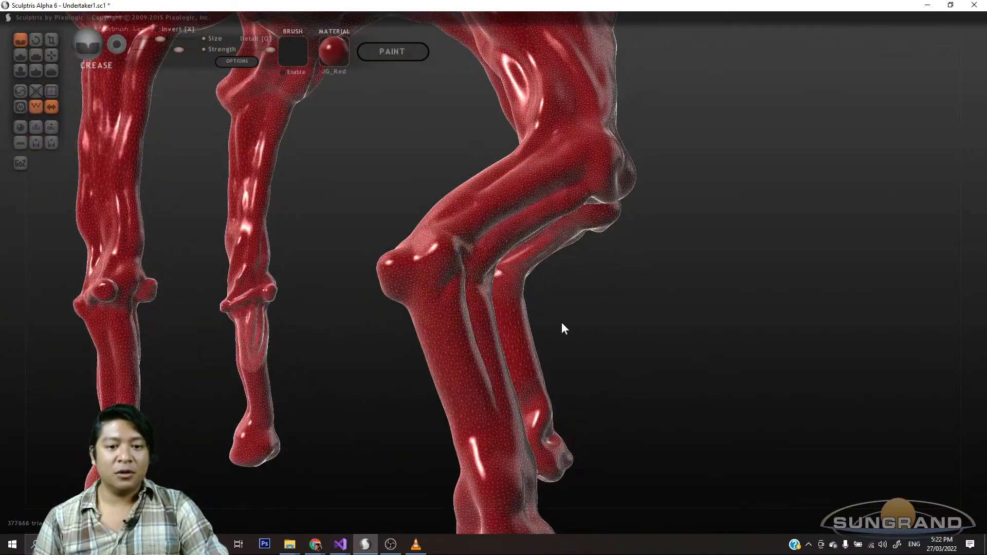
drag(561, 322, 613, 363)
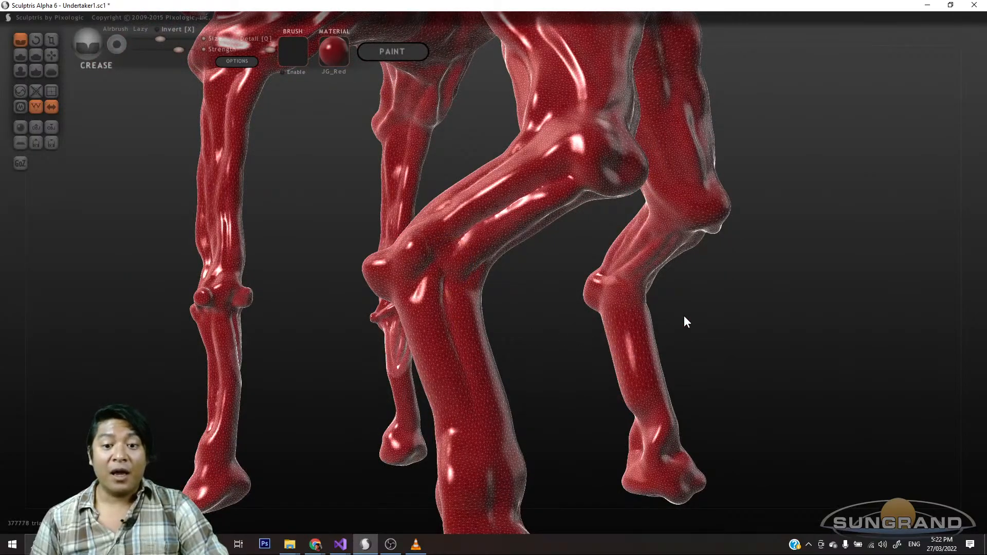
drag(683, 316, 469, 275)
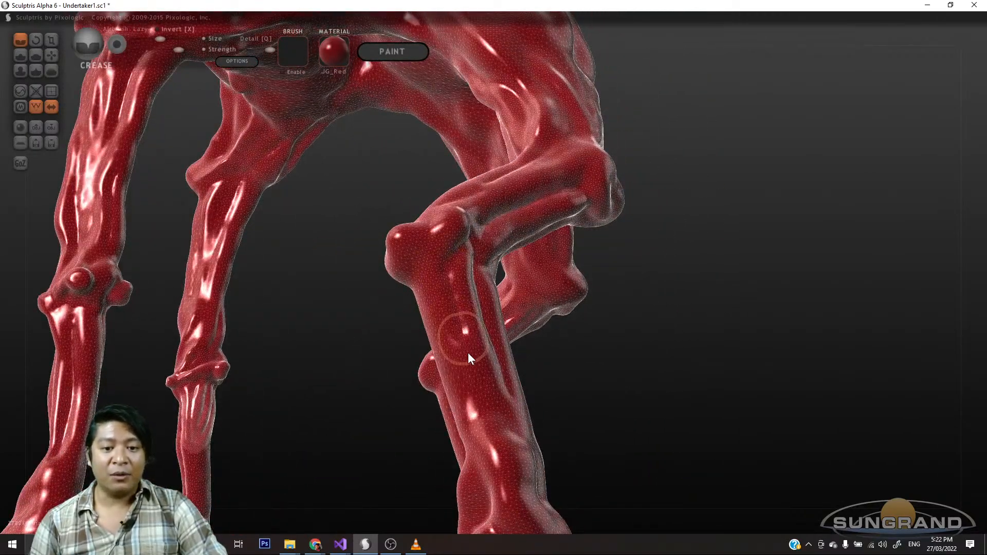
drag(631, 405, 504, 345)
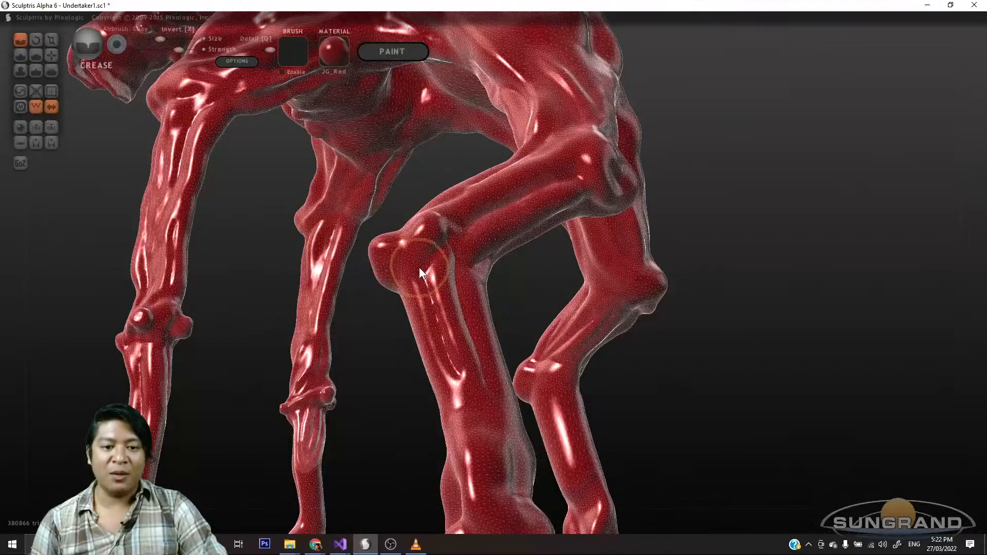
mouse_move(419, 266)
mouse_down()
mouse_move(460, 363)
mouse_move(457, 405)
mouse_up()
- Crease long tendon grooves down the rear of the hind shank below the lower joint
mouse_move(617, 391)
mouse_down()
mouse_move(615, 412)
mouse_move(518, 411)
mouse_move(471, 305)
mouse_move(455, 362)
mouse_up()
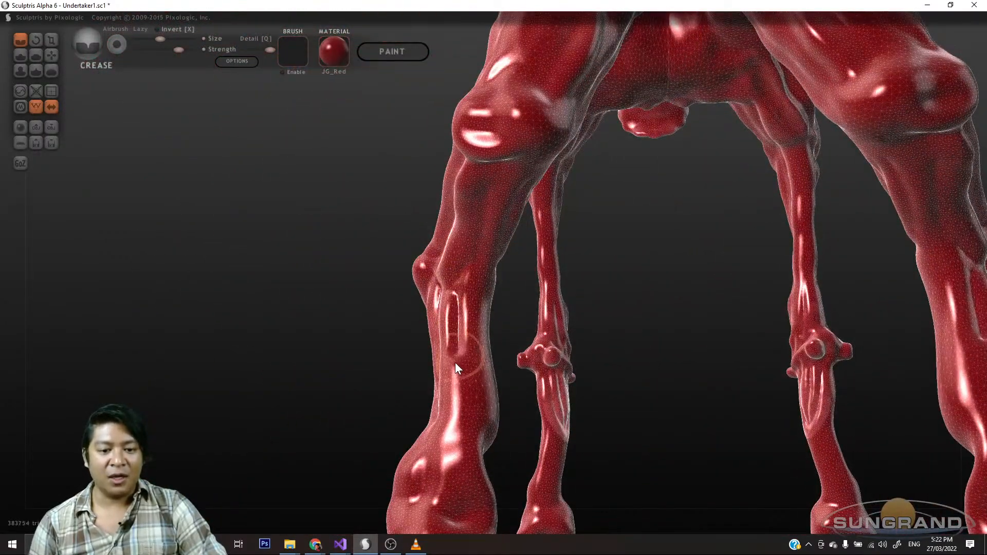
mouse_move(578, 369)
mouse_down()
mouse_move(690, 305)
mouse_move(590, 359)
mouse_up()
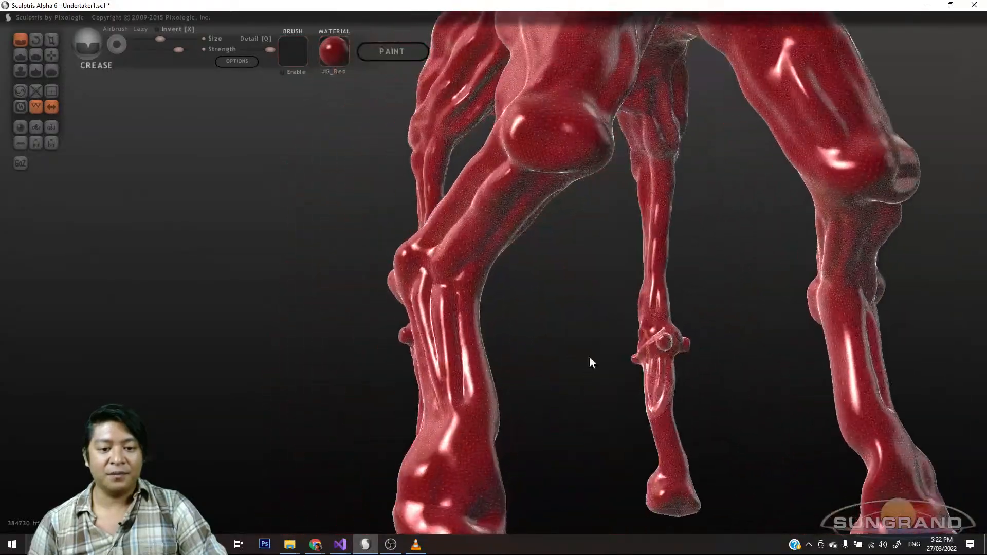
mouse_move(467, 288)
mouse_down()
mouse_move(458, 338)
mouse_move(478, 433)
mouse_up()
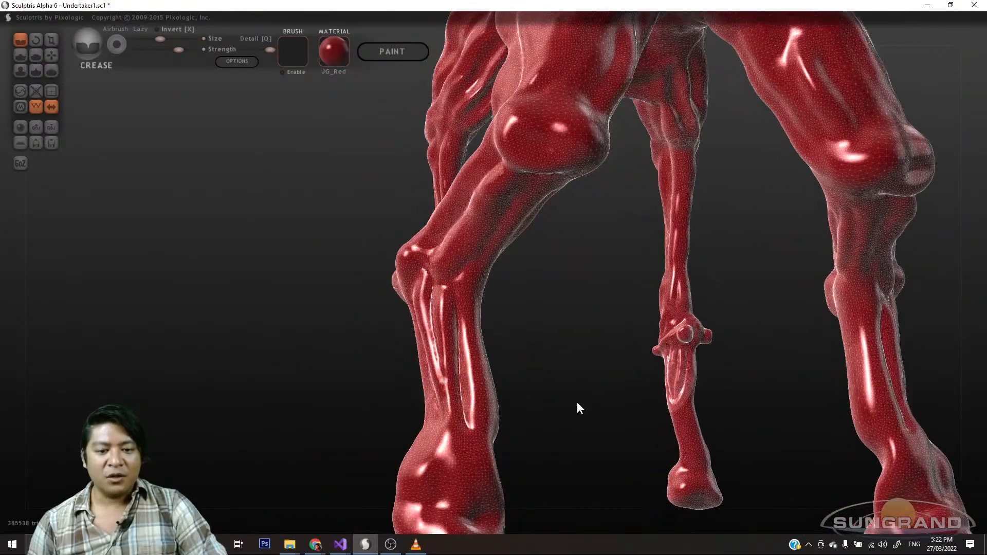
- Carve tendon grooves down the inner side of the hind shank, starting at the lower joint
drag(577, 402, 334, 397)
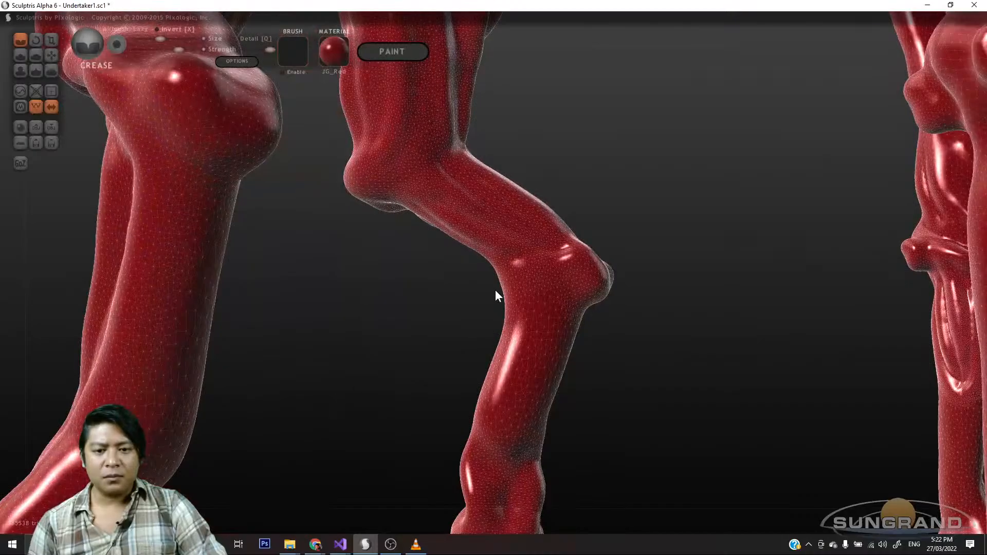
mouse_move(511, 271)
mouse_down()
mouse_move(514, 434)
mouse_move(615, 412)
mouse_move(550, 387)
mouse_move(563, 336)
mouse_up()
mouse_move(522, 283)
mouse_down()
mouse_move(535, 322)
mouse_move(531, 420)
mouse_up()
mouse_move(630, 392)
mouse_down()
mouse_move(558, 378)
mouse_move(624, 403)
mouse_up()
drag(564, 294, 529, 446)
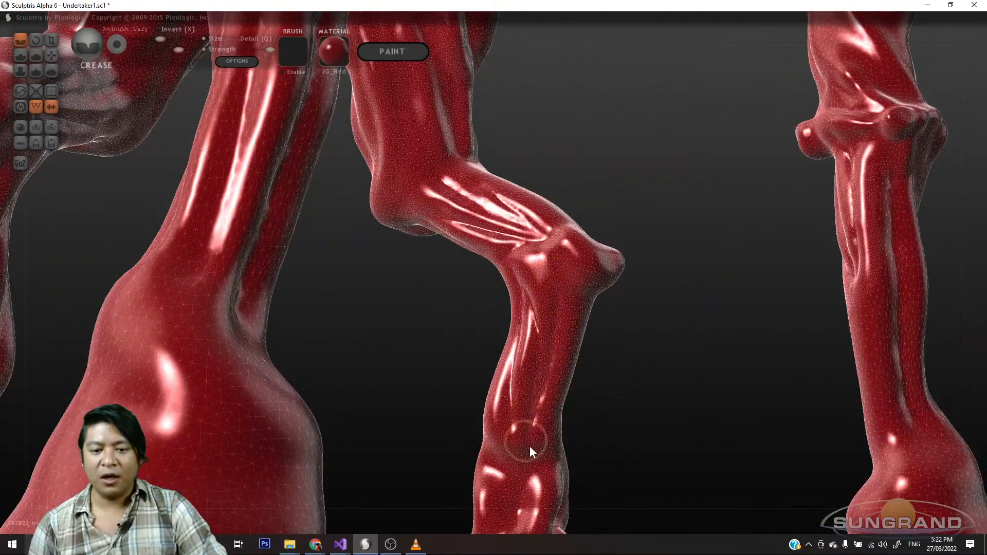
- Add finer creases between the tendons on the lower half of the hind shank's inner and rear sides
mouse_move(637, 407)
mouse_down()
mouse_move(649, 352)
mouse_move(529, 420)
mouse_up()
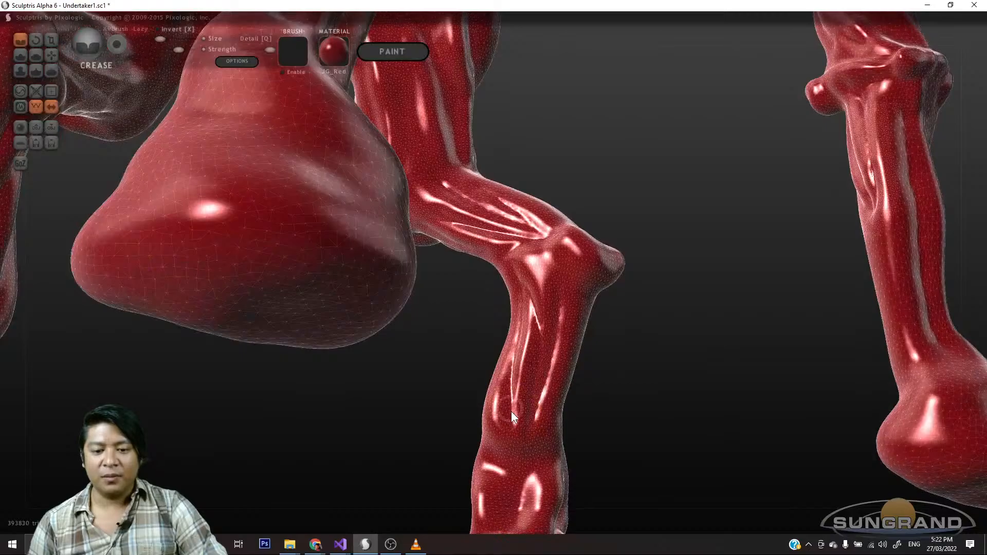
drag(625, 394, 513, 377)
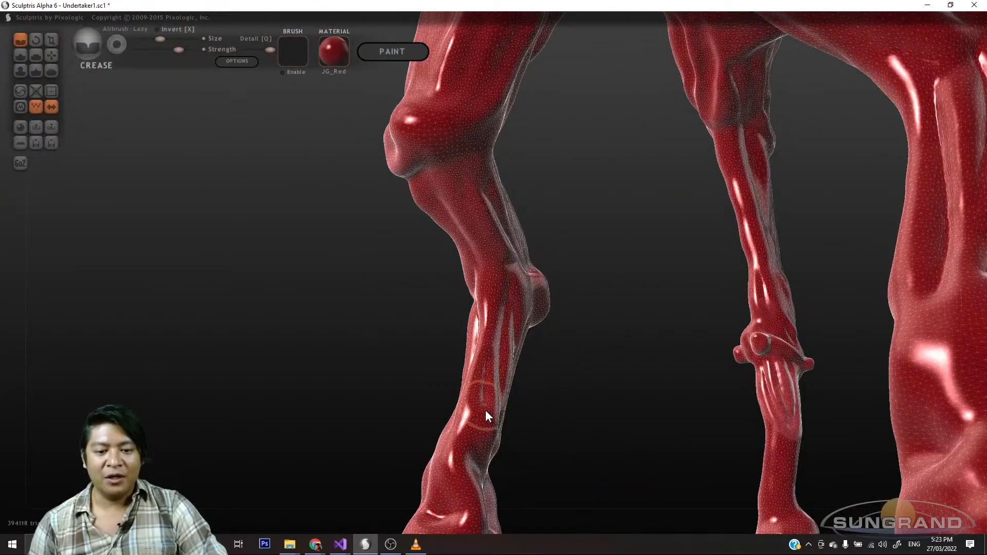
mouse_move(571, 432)
mouse_down()
mouse_move(406, 434)
mouse_move(483, 393)
mouse_move(468, 432)
mouse_move(480, 419)
mouse_up()
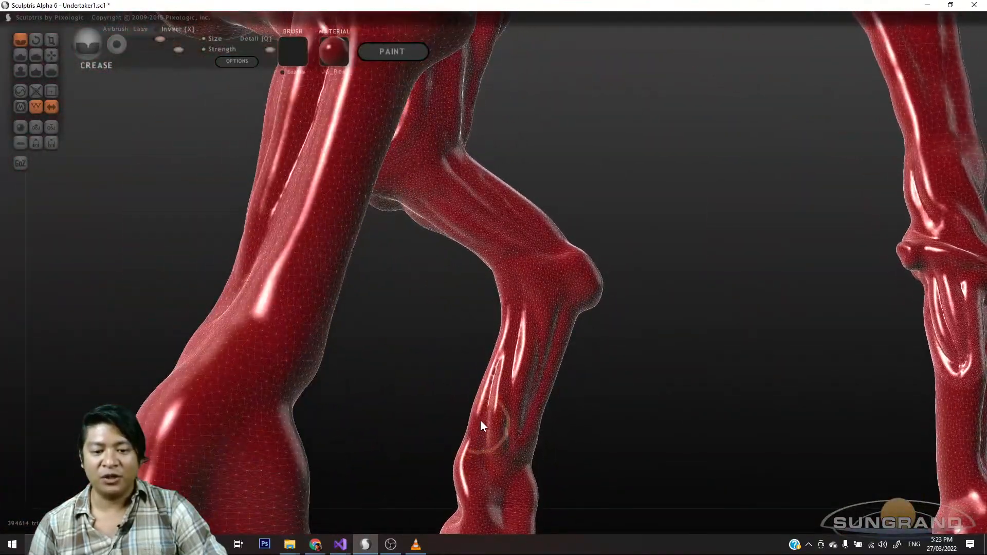
drag(492, 382, 492, 374)
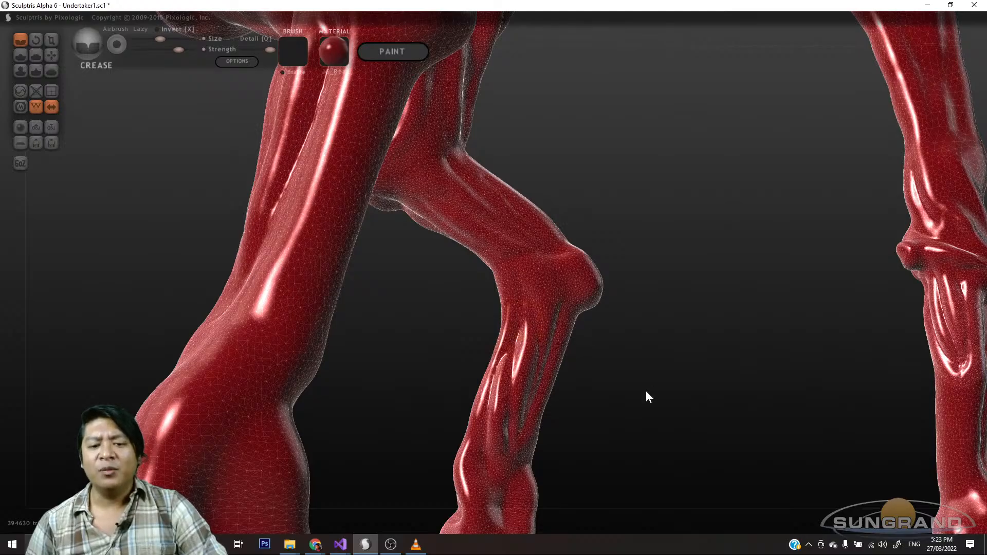
- Crease around the front of the lower hind joint and down the front and outer side of the shank
drag(646, 393, 565, 274)
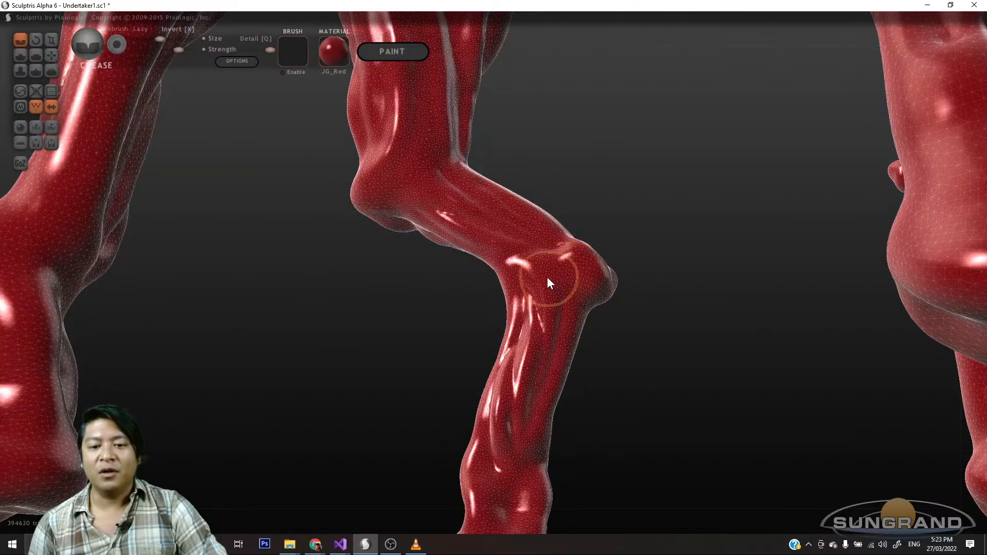
mouse_move(605, 309)
mouse_down()
mouse_move(626, 387)
mouse_move(544, 294)
mouse_move(567, 263)
mouse_up()
mouse_move(633, 343)
mouse_down()
mouse_move(618, 297)
mouse_move(643, 343)
mouse_move(582, 263)
mouse_move(587, 295)
mouse_move(622, 310)
mouse_move(560, 332)
mouse_move(623, 322)
mouse_move(481, 343)
mouse_move(509, 303)
mouse_up()
drag(527, 242, 524, 316)
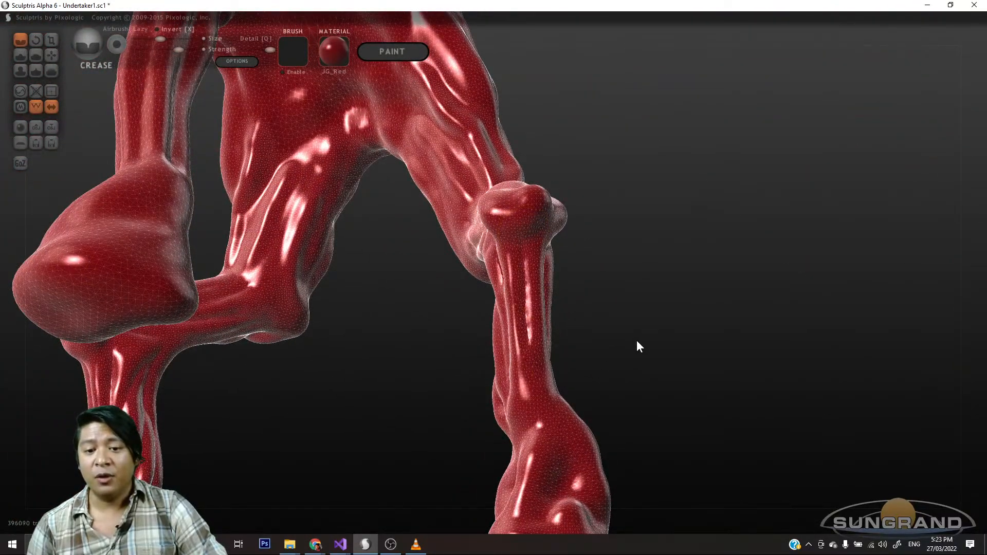
mouse_move(636, 342)
mouse_down()
mouse_move(544, 355)
mouse_move(473, 279)
mouse_up()
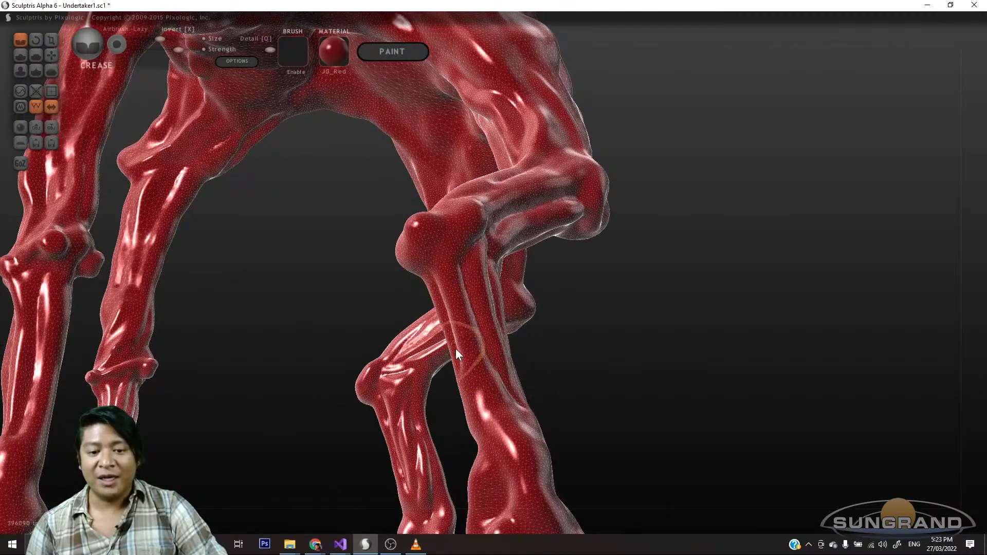
drag(494, 401, 506, 426)
- Extend the tendon creases down the inner, rear and outer sides of the hind shank to just above the hoof
mouse_move(599, 388)
mouse_down()
mouse_move(668, 341)
mouse_move(601, 350)
mouse_move(621, 375)
mouse_move(591, 298)
mouse_move(556, 310)
mouse_move(591, 295)
mouse_move(672, 352)
mouse_up()
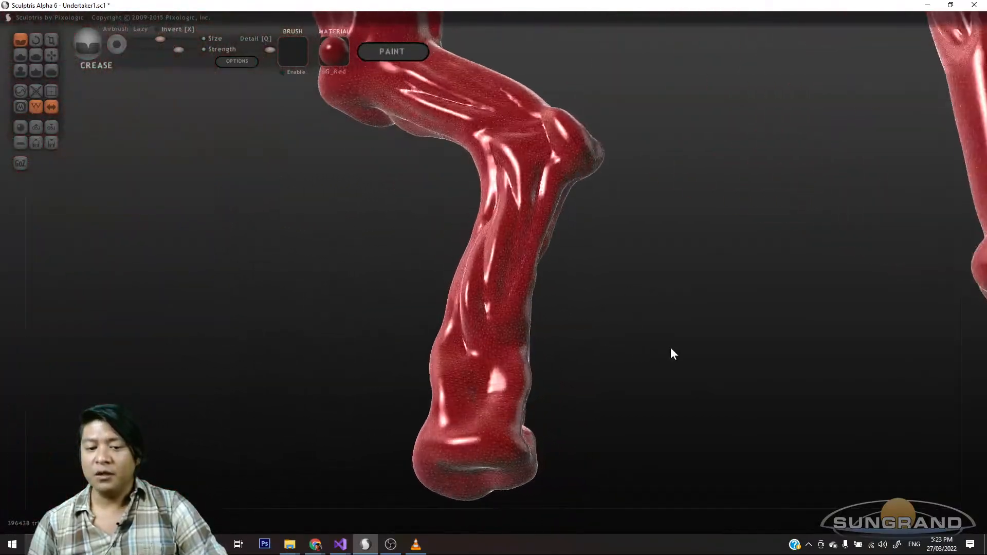
drag(511, 289, 501, 306)
mouse_move(574, 333)
mouse_down()
mouse_move(590, 334)
mouse_move(581, 345)
mouse_move(671, 344)
mouse_move(576, 366)
mouse_move(652, 362)
mouse_move(540, 343)
mouse_up()
drag(507, 308, 522, 399)
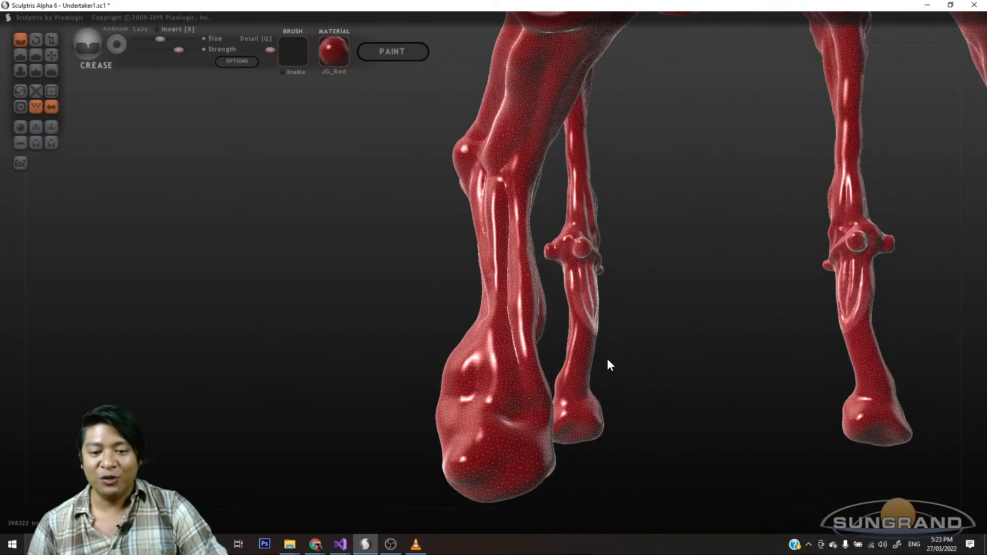
mouse_move(608, 364)
mouse_down()
mouse_move(628, 359)
mouse_move(511, 323)
mouse_move(505, 372)
mouse_up()
drag(486, 309, 476, 393)
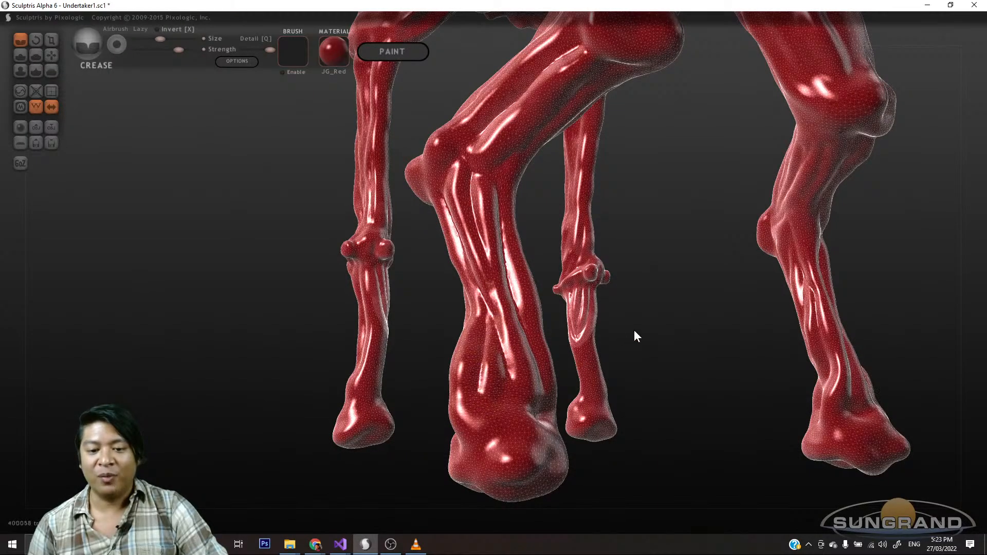
- Crease the tendons on the outer and front sides of the lower hind shank down to the ankle
mouse_move(636, 335)
mouse_down()
mouse_move(535, 370)
mouse_move(412, 366)
mouse_move(596, 381)
mouse_move(482, 357)
mouse_move(529, 378)
mouse_up()
drag(480, 322, 465, 376)
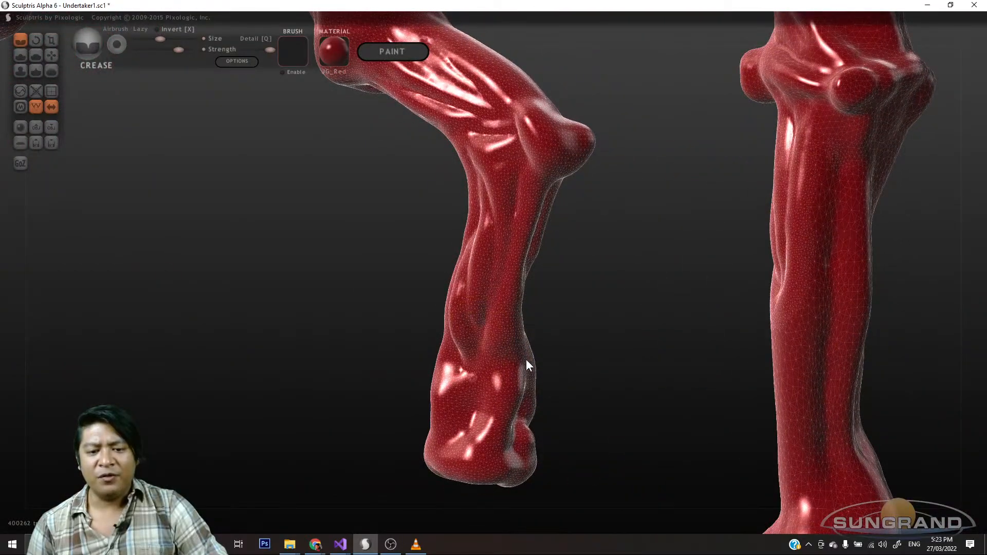
mouse_move(526, 359)
mouse_down()
mouse_move(551, 326)
mouse_move(455, 301)
mouse_move(506, 336)
mouse_move(493, 330)
mouse_move(504, 363)
mouse_up()
mouse_move(547, 400)
mouse_down()
mouse_move(531, 369)
mouse_move(539, 381)
mouse_move(516, 378)
mouse_up()
drag(468, 307, 482, 378)
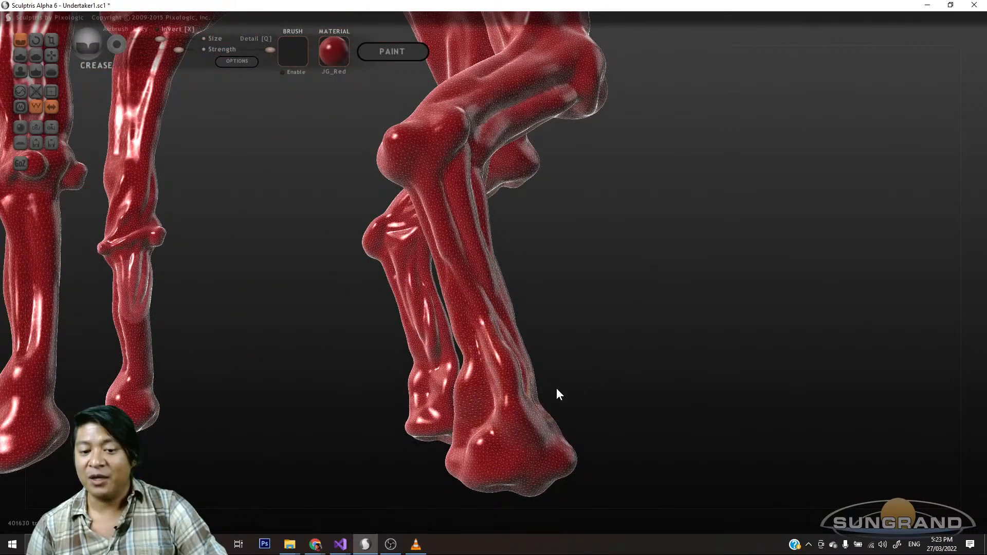
- Deepen the creases around the hind ankle, carrying the tendon lines from the rear and outer shank into the hoof
mouse_move(556, 388)
mouse_down()
mouse_move(543, 365)
mouse_move(481, 352)
mouse_move(492, 426)
mouse_up()
mouse_move(601, 397)
mouse_down()
mouse_move(547, 403)
mouse_move(578, 417)
mouse_move(603, 479)
mouse_up()
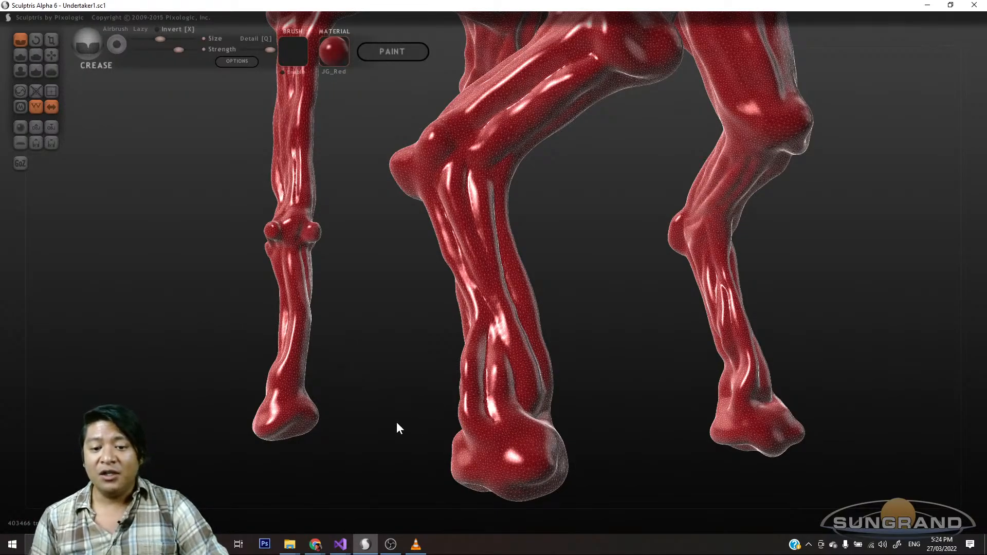
drag(399, 429, 448, 425)
drag(586, 392, 416, 377)
drag(535, 406, 483, 365)
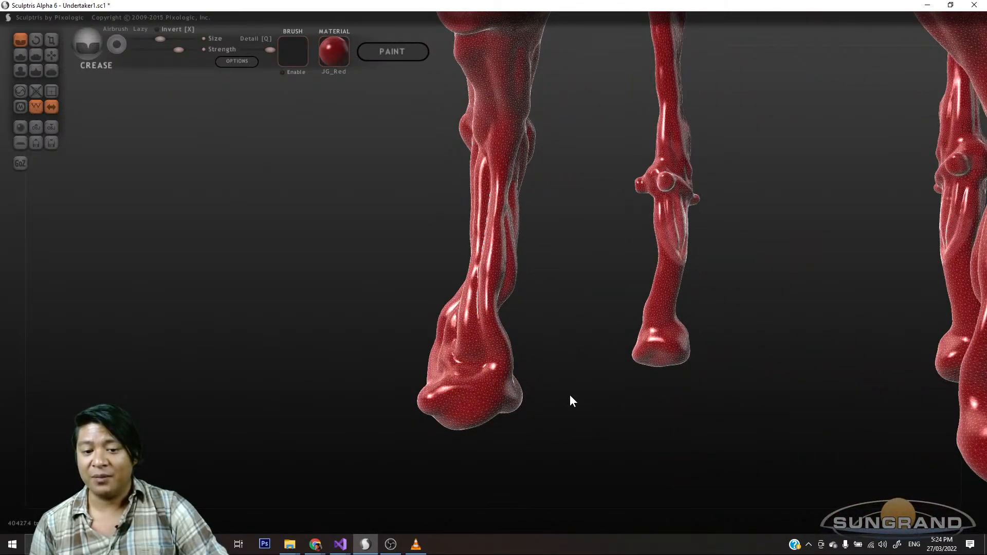
- Crease the front and rear of the hind ankle just above the hoof
drag(569, 399, 410, 397)
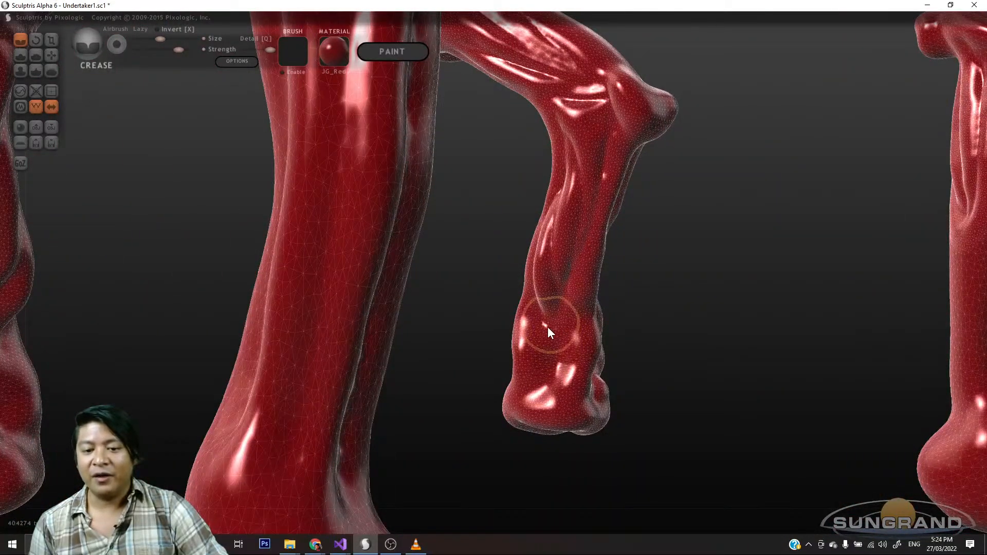
drag(585, 393, 589, 344)
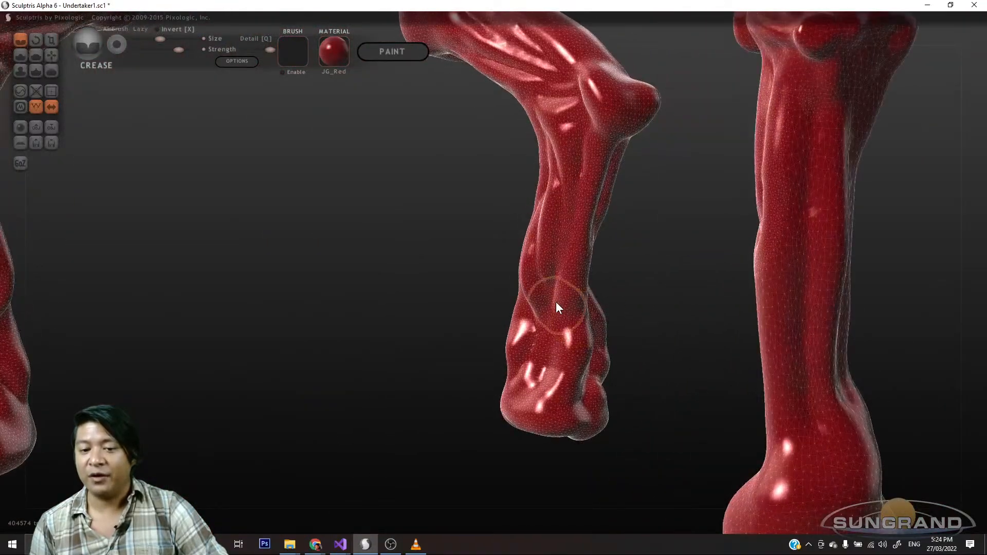
mouse_move(655, 349)
mouse_down()
mouse_move(543, 354)
mouse_move(515, 337)
mouse_up()
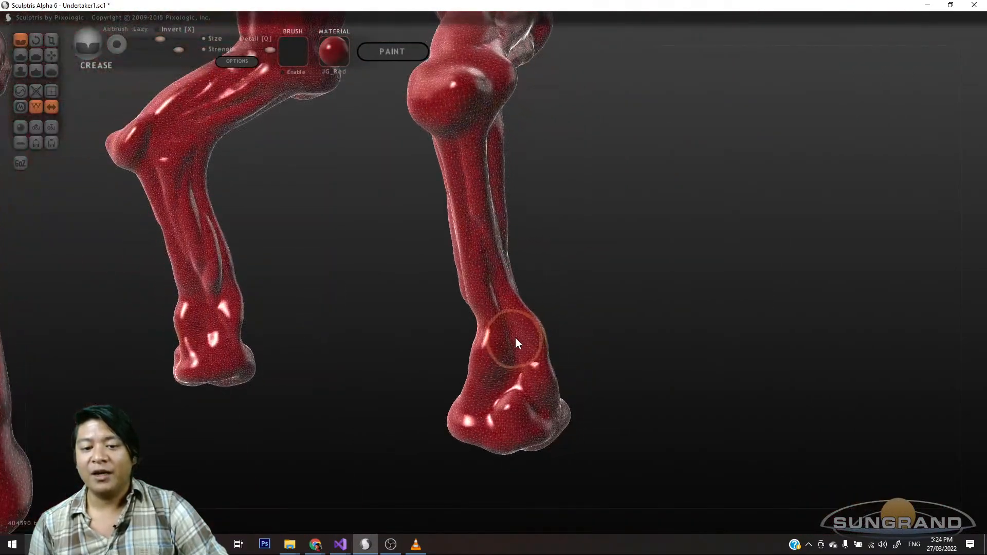
drag(534, 405, 621, 430)
mouse_move(535, 435)
mouse_down()
mouse_move(615, 430)
mouse_move(582, 330)
mouse_move(574, 358)
mouse_up()
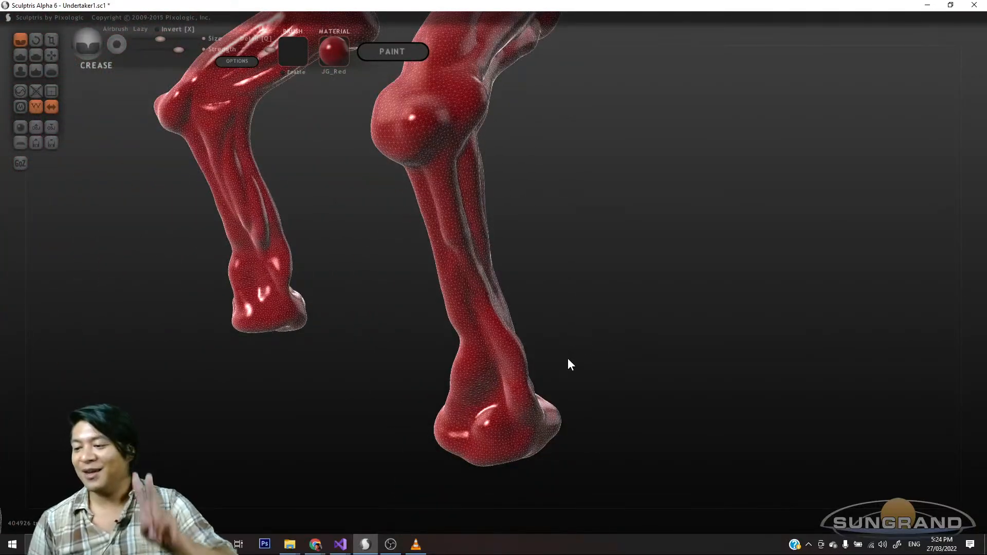
- Examine the whole creature from several angles, comparing the detailed hind legs with the front legs
drag(310, 370, 445, 329)
mouse_move(603, 291)
mouse_down()
mouse_move(632, 344)
mouse_move(593, 346)
mouse_move(586, 338)
mouse_move(700, 326)
mouse_move(533, 363)
mouse_move(625, 341)
mouse_move(600, 359)
mouse_move(511, 365)
mouse_move(433, 346)
mouse_move(676, 356)
mouse_move(743, 350)
mouse_up()
scroll(578, 344, up, 3)
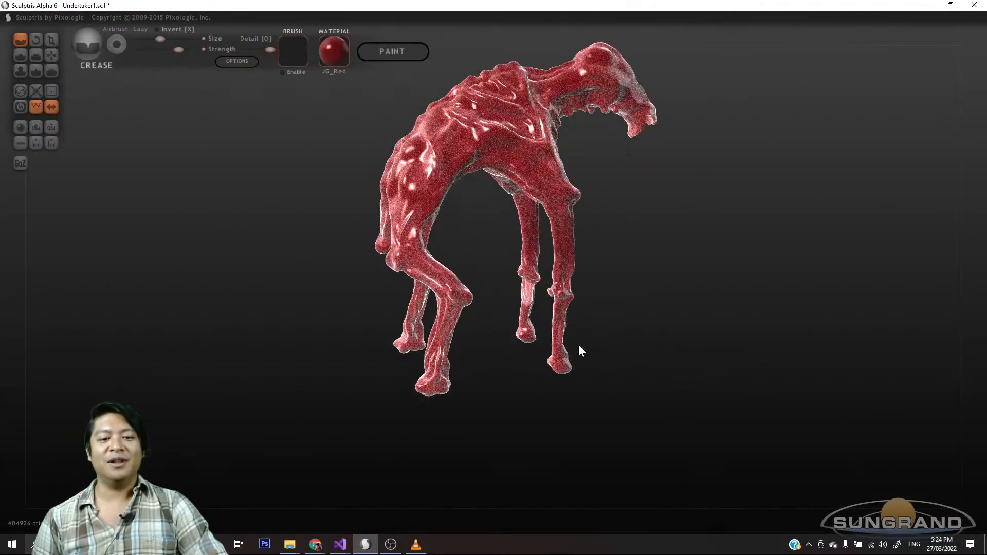
drag(491, 389, 442, 366)
scroll(442, 365, down, 5)
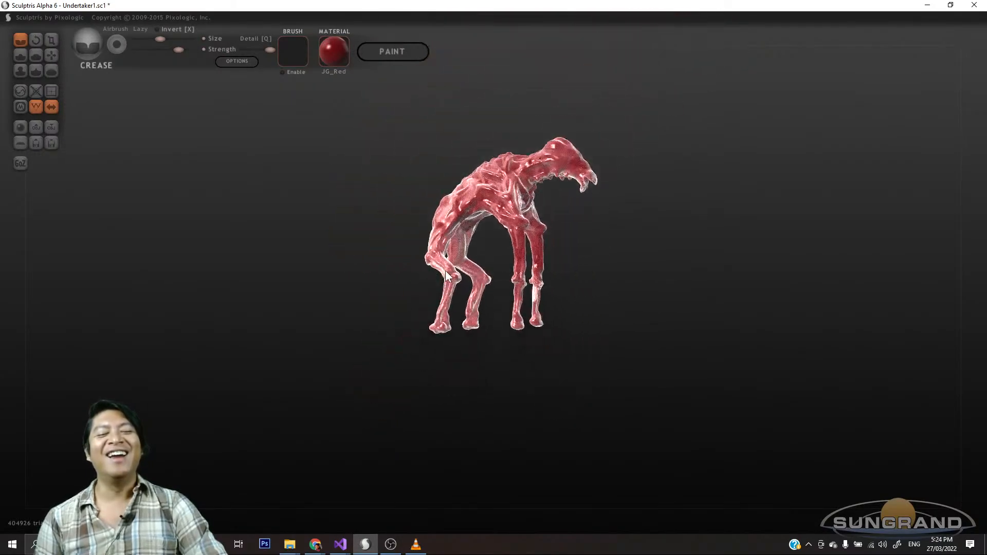
drag(443, 311, 434, 354)
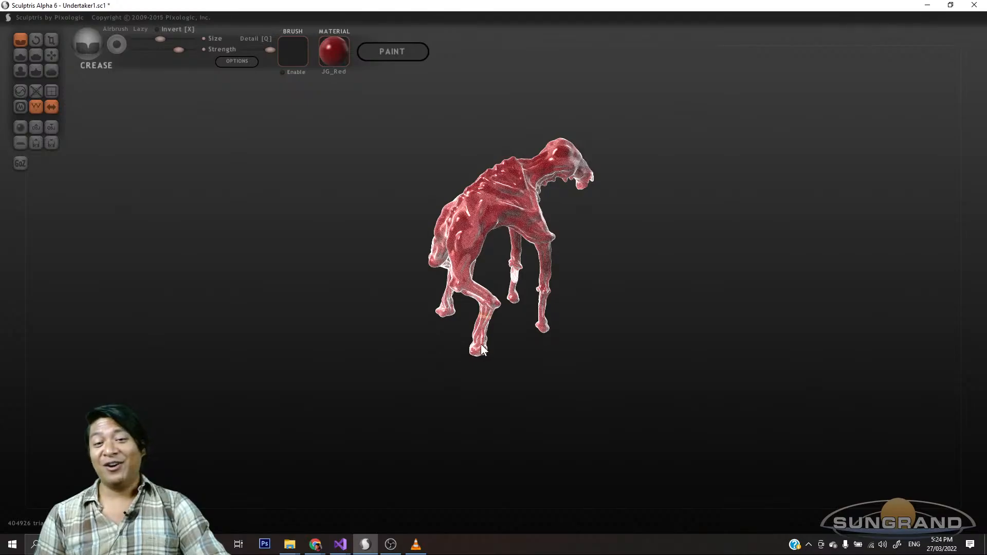
scroll(482, 350, up, 3)
drag(664, 376, 570, 370)
scroll(716, 389, up, 5)
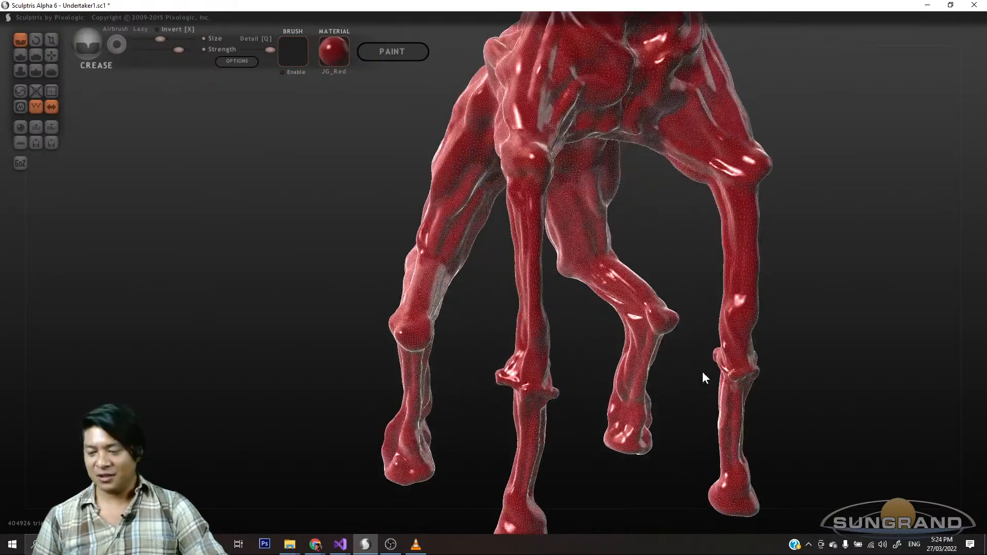
- Examine the front leg's knee joint and shank up close
drag(677, 411, 357, 293)
scroll(609, 351, up, 3)
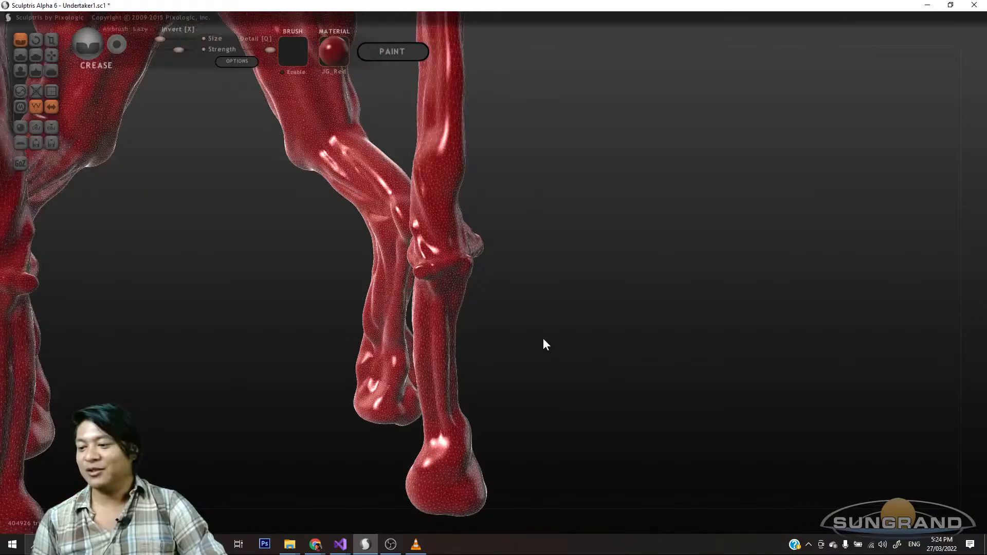
drag(543, 338, 564, 324)
scroll(433, 271, up, 5)
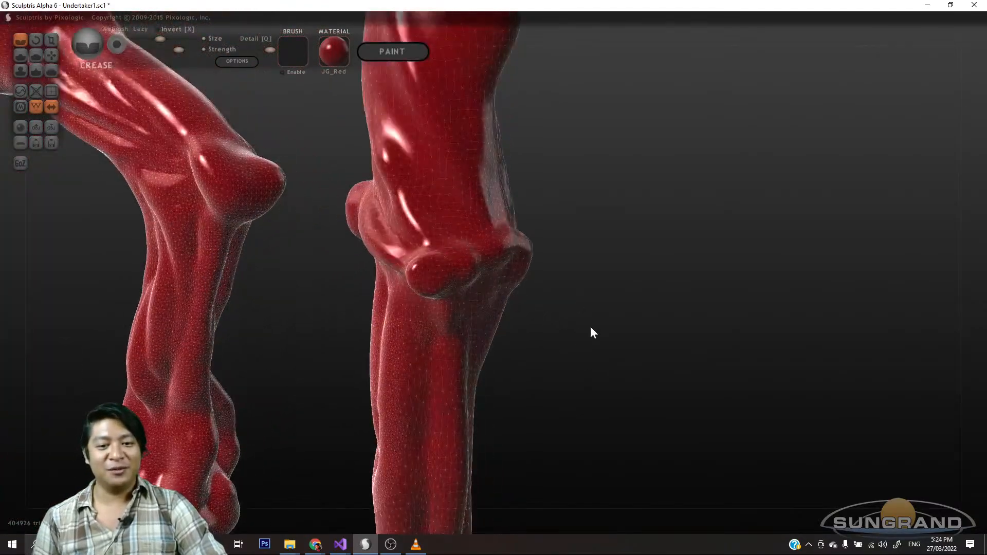
scroll(576, 334, down, 5)
scroll(609, 332, up, 5)
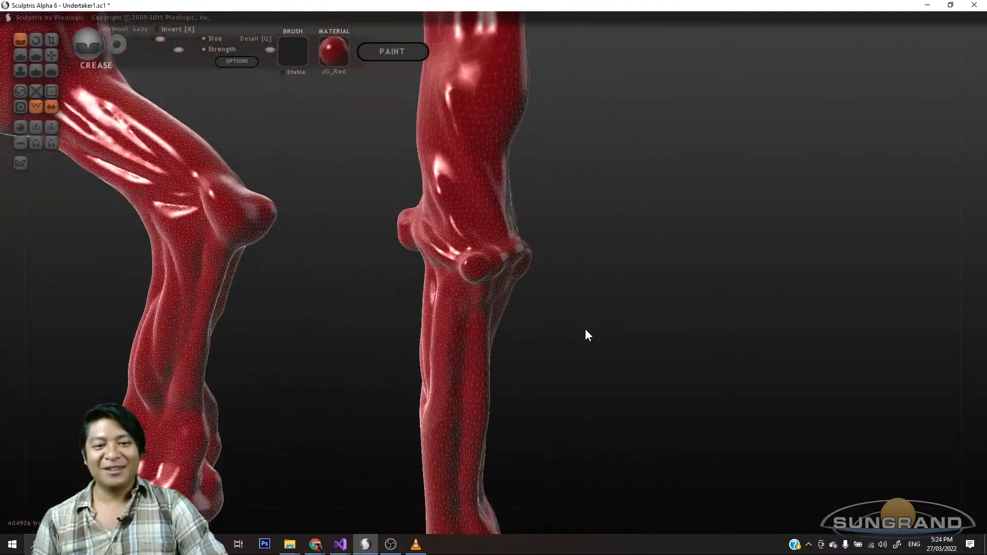
drag(586, 329, 534, 298)
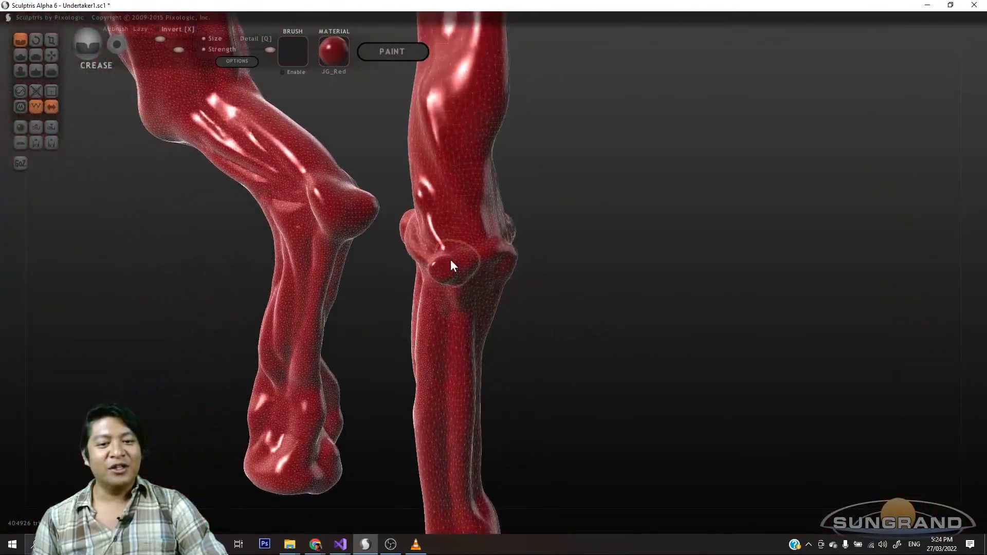
scroll(452, 262, down, 5)
scroll(476, 282, up, 5)
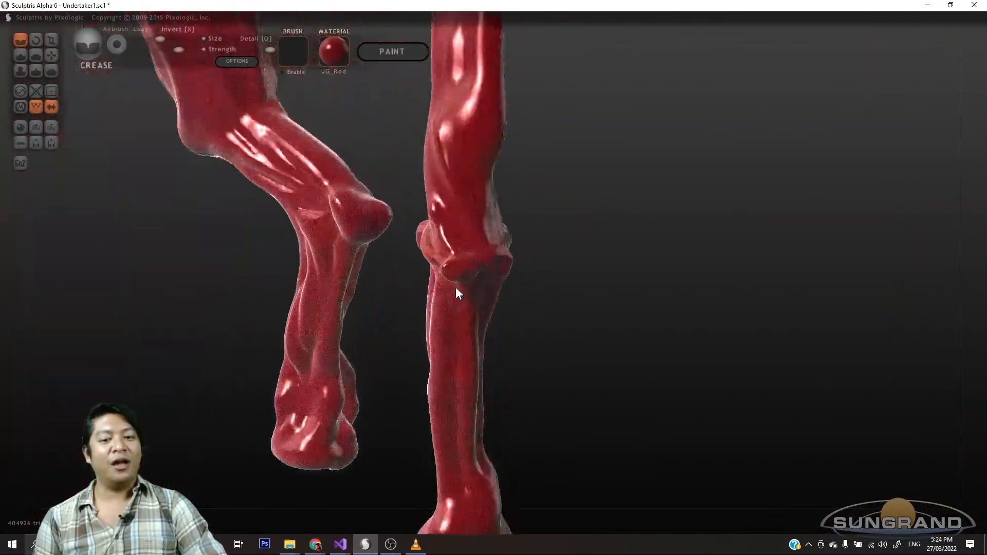
scroll(452, 265, up, 3)
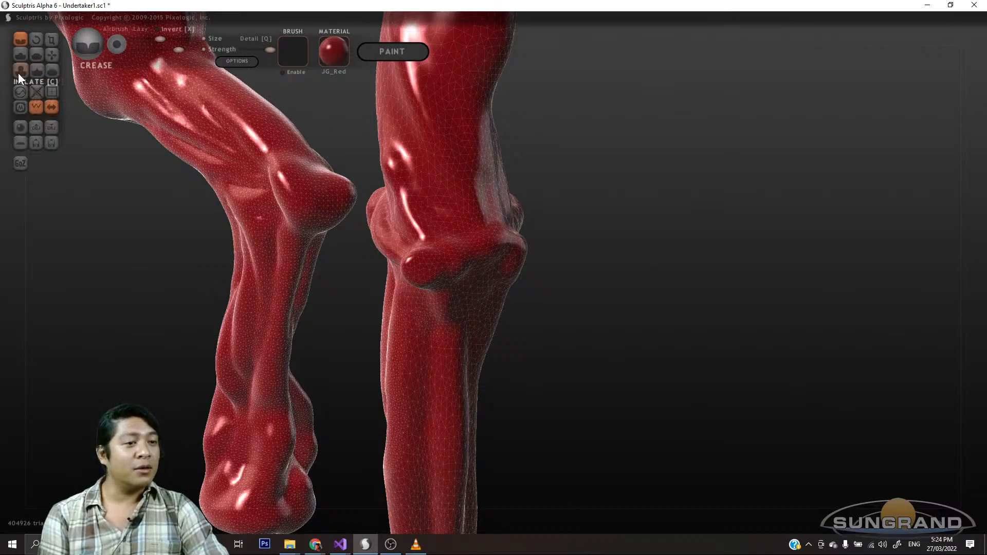
- Inflate the bony knobs around the front knee joint with the Inflate brush
click(20, 71)
right_drag(481, 295, 475, 280)
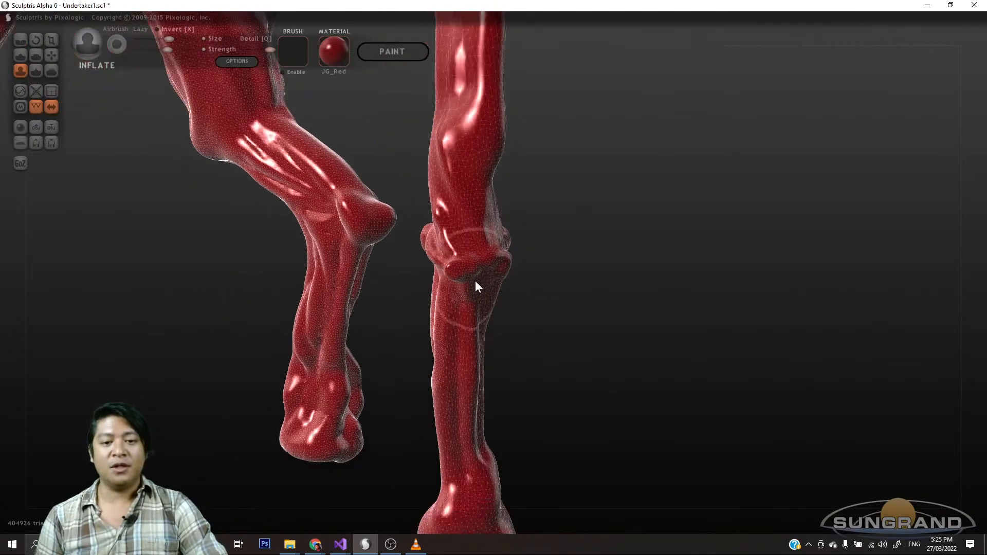
scroll(457, 269, up, 1)
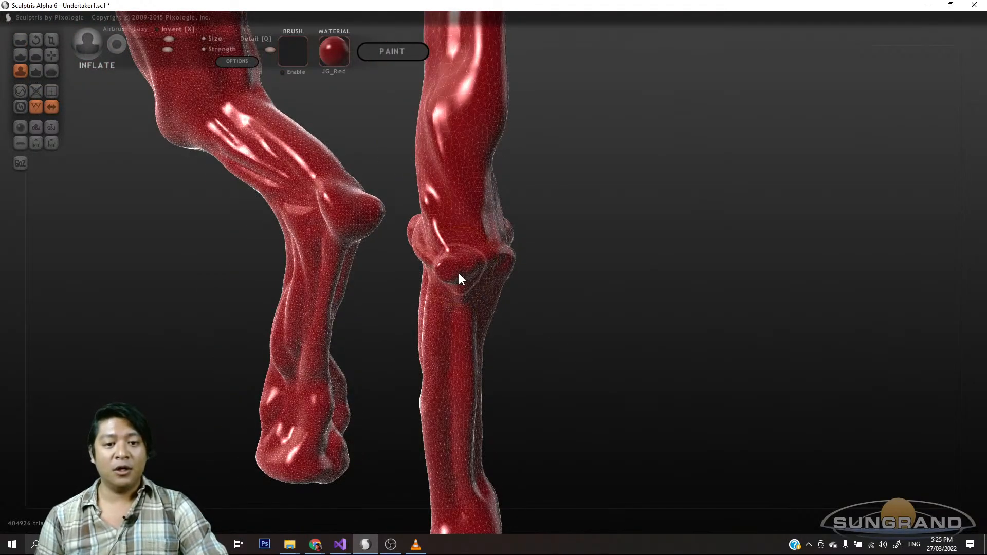
drag(459, 273, 460, 274)
drag(627, 324, 454, 313)
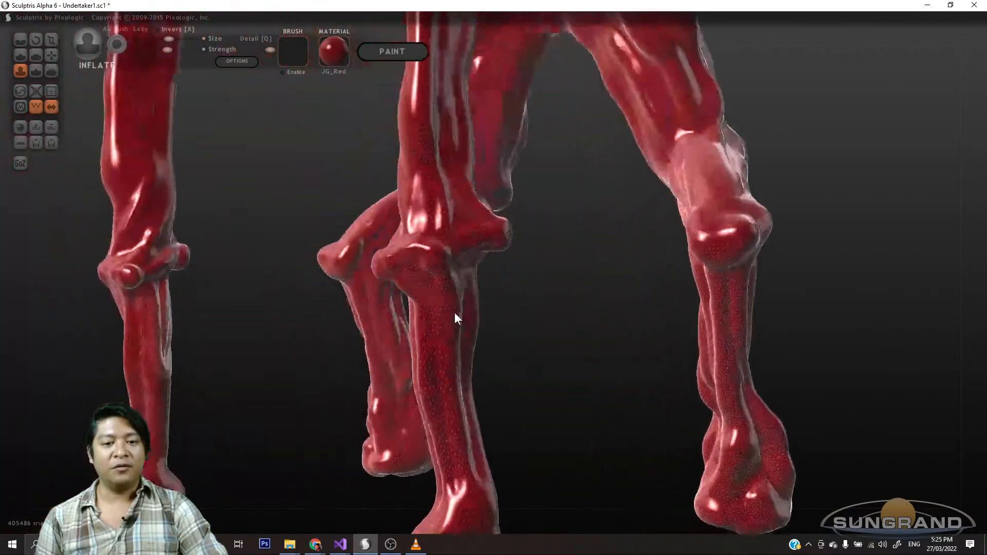
drag(433, 265, 435, 263)
drag(581, 324, 401, 311)
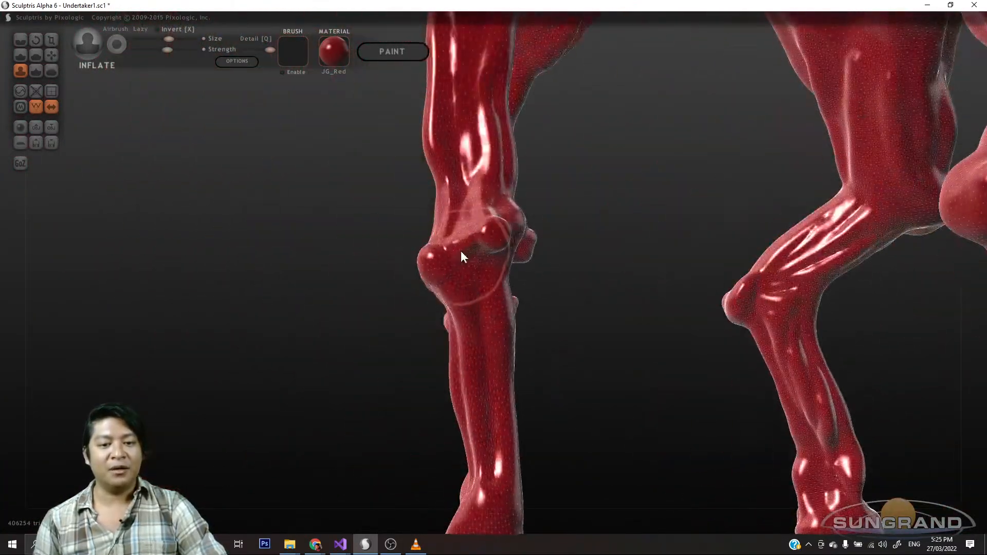
drag(612, 301, 476, 278)
drag(532, 223, 525, 219)
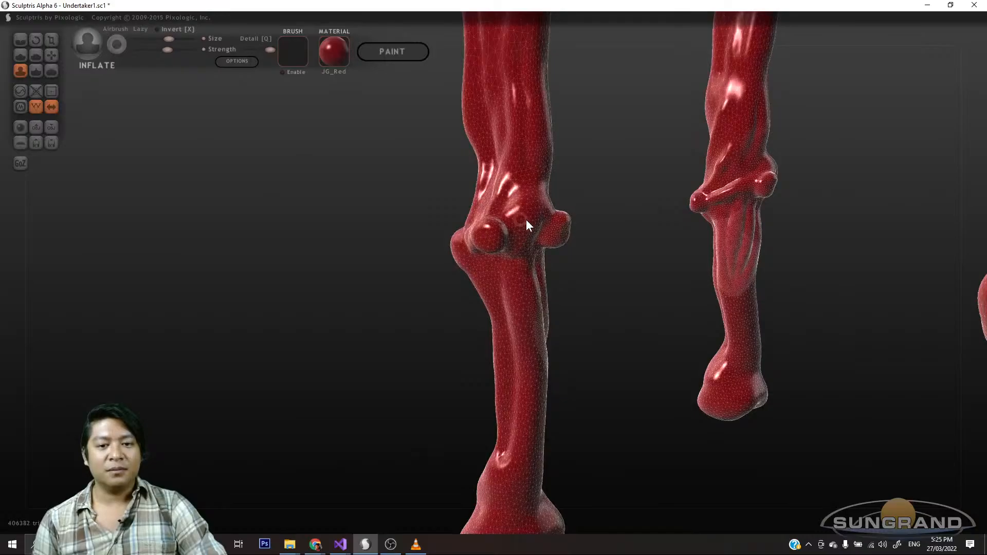
drag(411, 280, 490, 333)
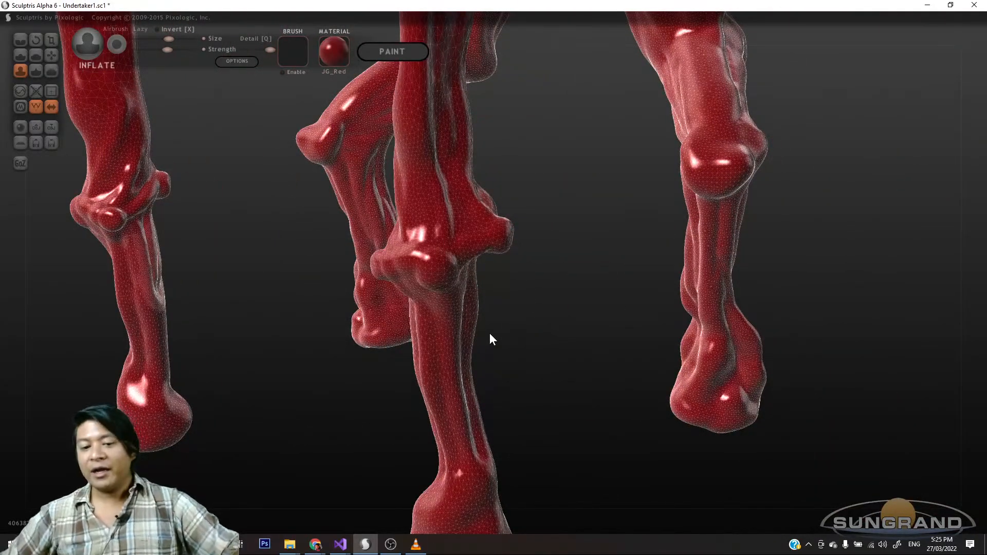
click(397, 547)
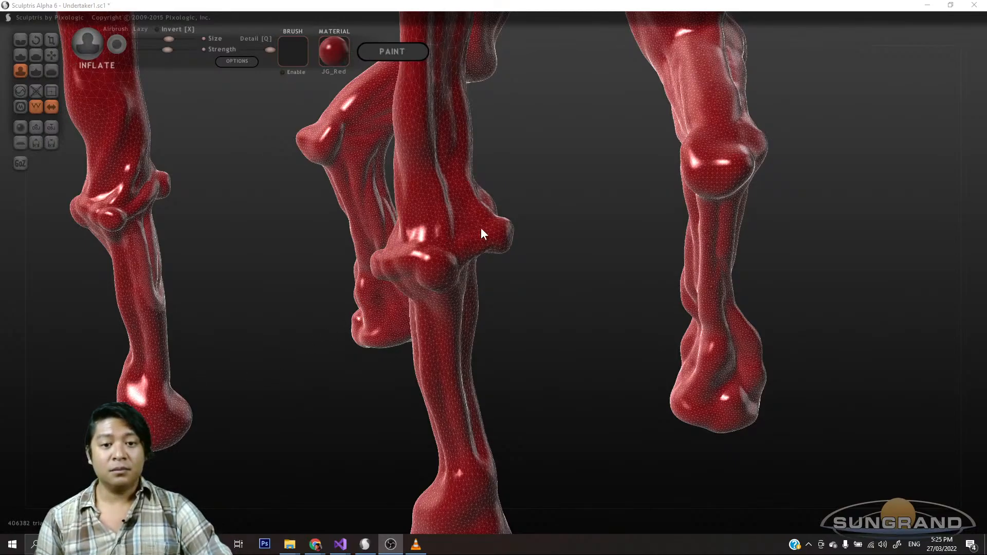
- Inflate the ridges between the front knee's knobs and the muscle just above the joint
mouse_move(591, 287)
mouse_down()
mouse_move(572, 319)
mouse_move(540, 319)
mouse_up()
mouse_move(464, 263)
mouse_down()
mouse_move(436, 240)
mouse_move(430, 189)
mouse_up()
drag(570, 303, 467, 303)
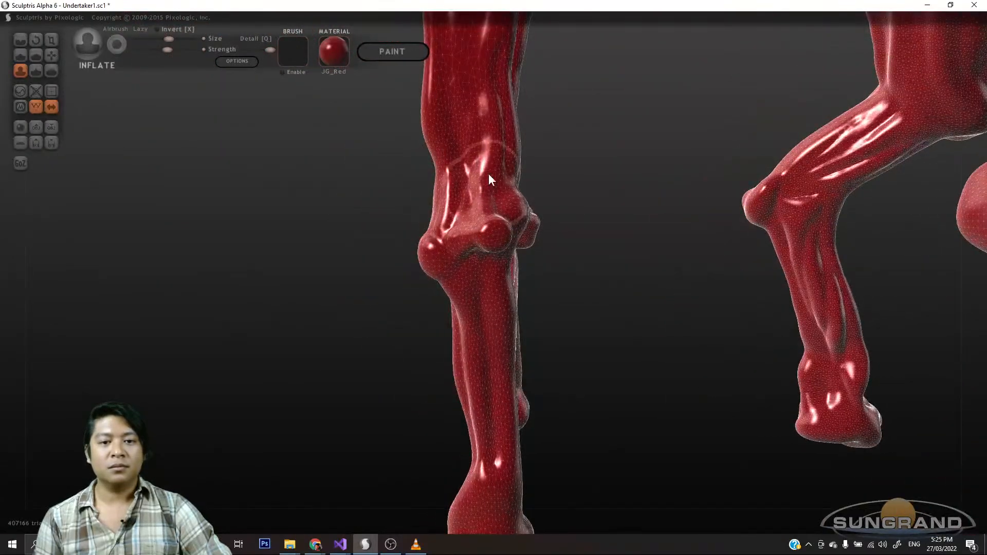
drag(489, 178, 480, 126)
mouse_move(332, 276)
mouse_down()
mouse_move(562, 257)
mouse_move(530, 260)
mouse_up()
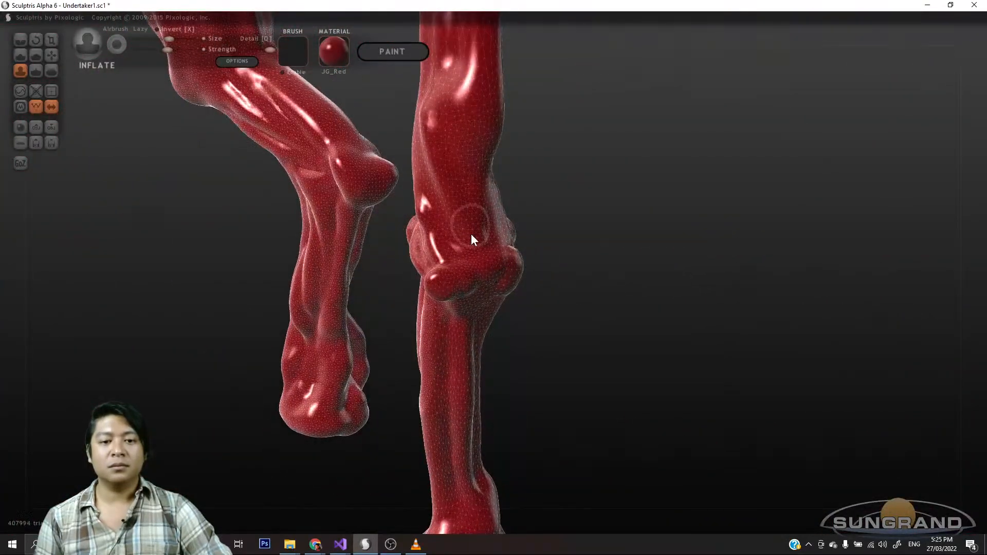
drag(471, 235, 476, 264)
drag(580, 273, 521, 249)
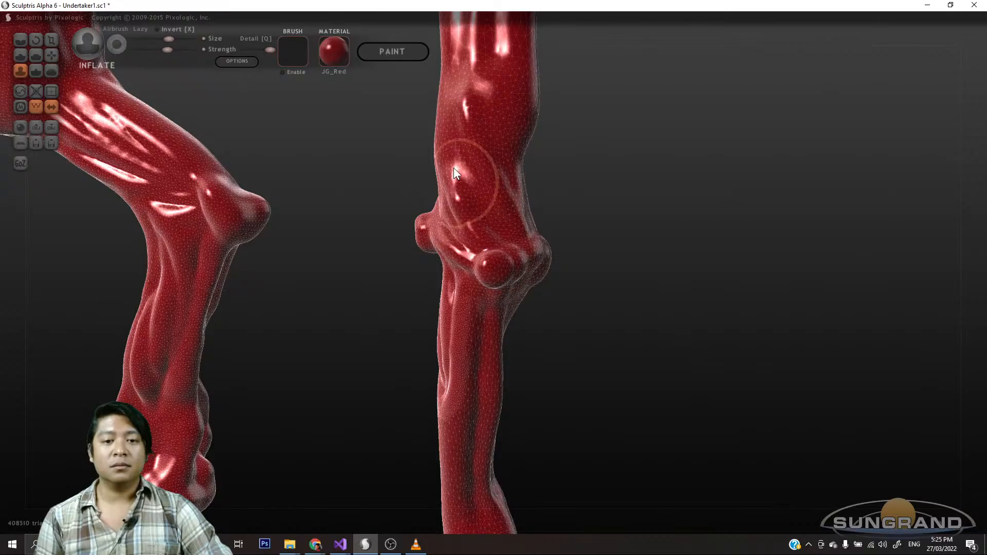
drag(580, 205, 594, 239)
- Inflate the back of the front knee and the tendons below it, down the shank toward the hoof
drag(767, 383, 685, 359)
drag(355, 327, 505, 329)
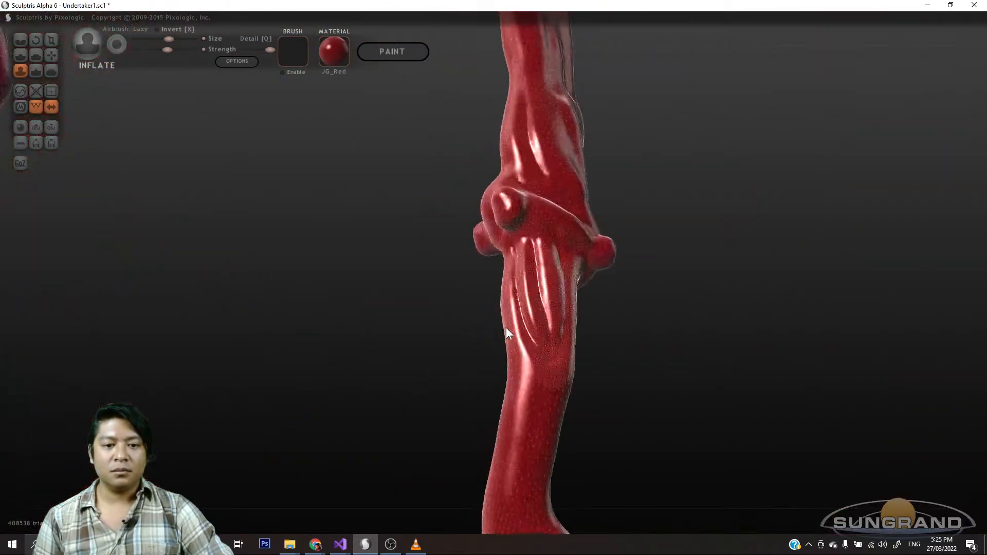
drag(522, 249, 532, 292)
drag(486, 214, 500, 245)
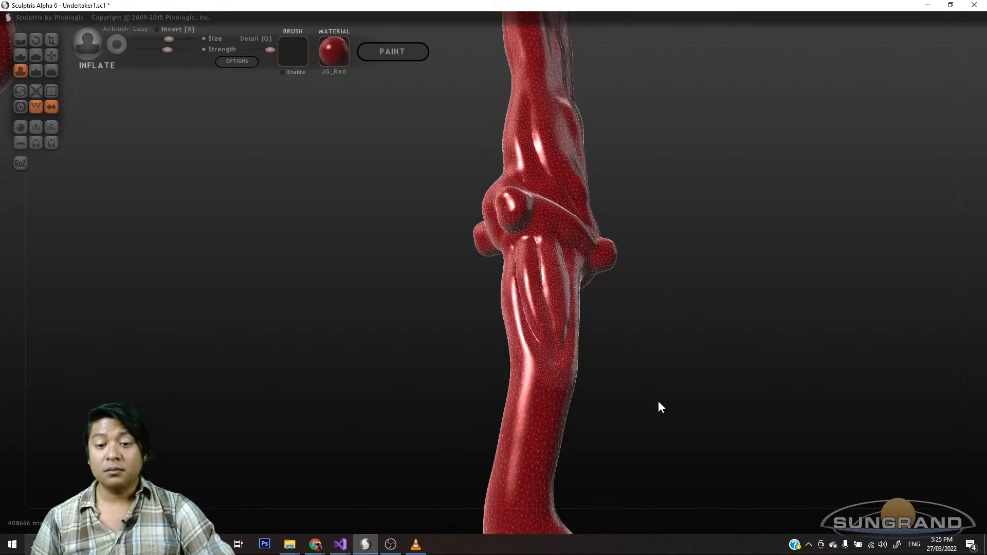
mouse_move(658, 406)
mouse_down()
mouse_move(568, 293)
mouse_move(650, 346)
mouse_move(485, 265)
mouse_up()
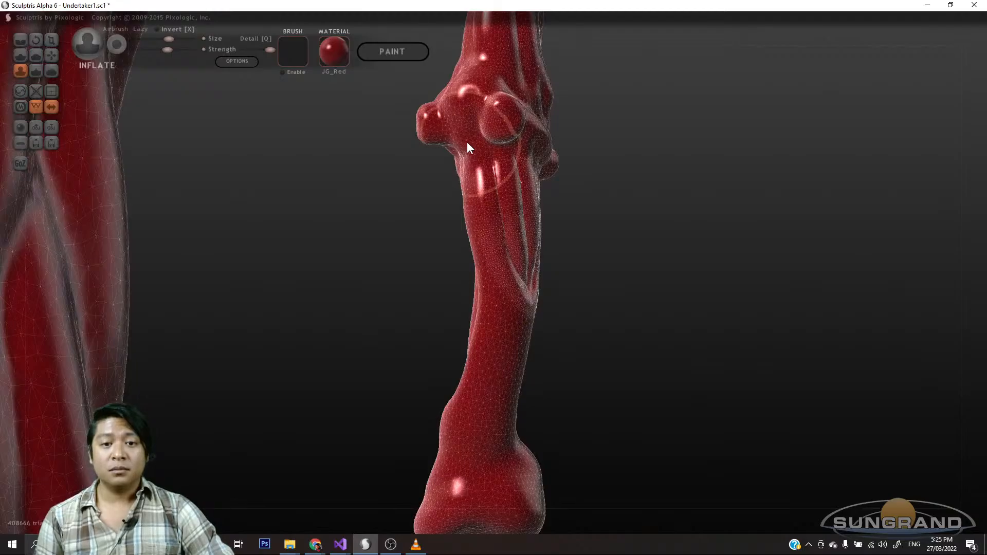
mouse_move(467, 142)
mouse_down()
mouse_move(488, 115)
mouse_move(476, 157)
mouse_up()
mouse_move(511, 198)
mouse_down()
mouse_move(475, 187)
mouse_move(473, 340)
mouse_move(488, 340)
mouse_move(464, 204)
mouse_move(425, 322)
mouse_move(524, 260)
mouse_up()
mouse_move(519, 168)
mouse_down()
mouse_move(531, 190)
mouse_move(535, 412)
mouse_up()
drag(461, 423, 486, 376)
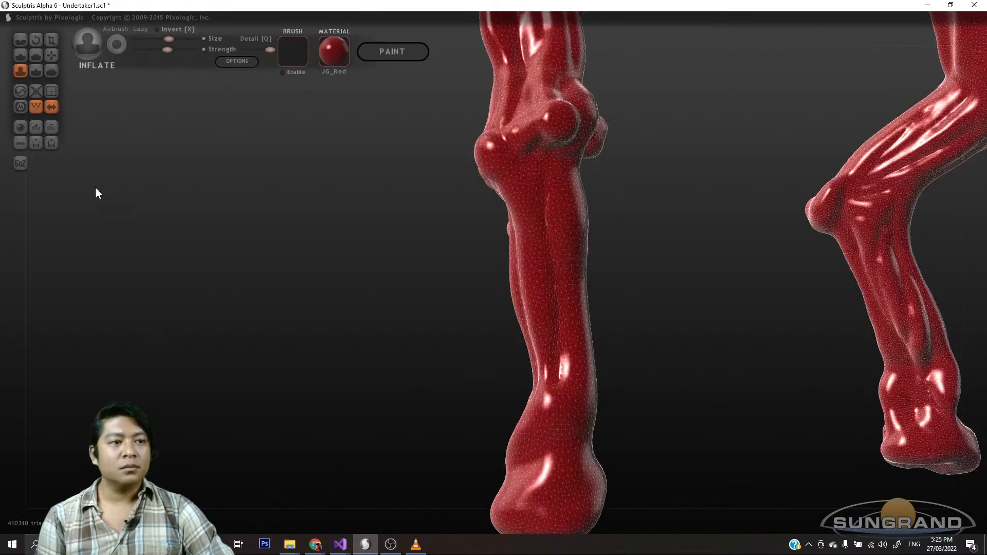
- Reduce the mesh density over the tendon creases below the front knee with the Reduce Brush
click(20, 91)
mouse_move(547, 216)
mouse_down()
mouse_move(548, 274)
mouse_move(600, 283)
mouse_move(548, 318)
mouse_move(403, 303)
mouse_move(461, 186)
mouse_move(464, 216)
mouse_move(452, 184)
mouse_move(448, 236)
mouse_move(432, 186)
mouse_up()
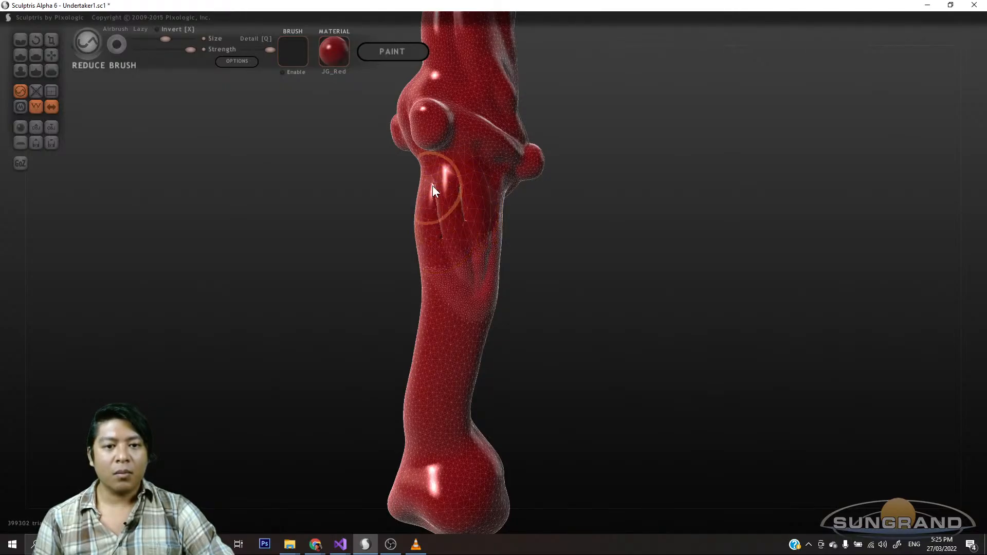
drag(585, 258, 624, 252)
mouse_move(460, 178)
mouse_down()
mouse_move(488, 197)
mouse_move(516, 257)
mouse_up()
mouse_move(586, 273)
mouse_down()
mouse_move(514, 296)
mouse_move(488, 280)
mouse_up()
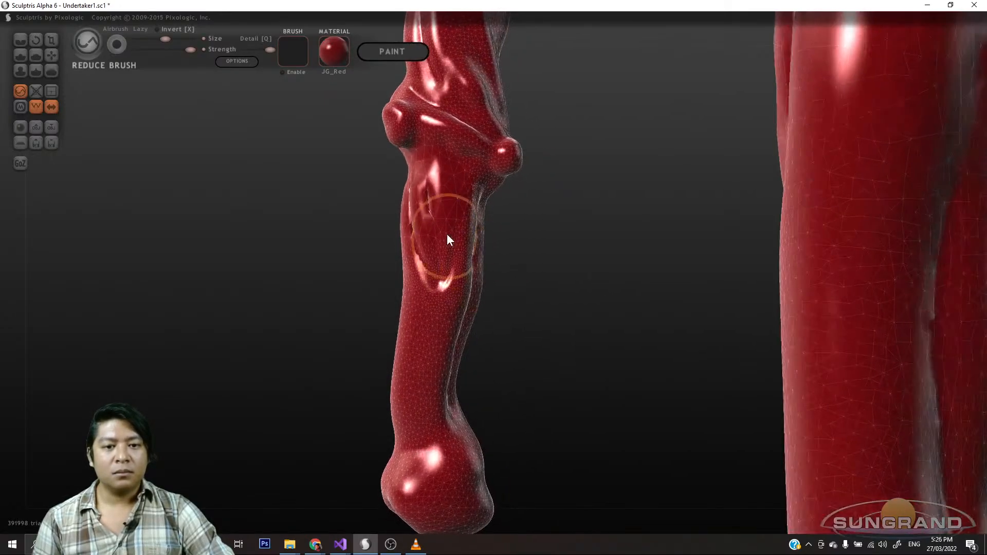
drag(446, 234, 455, 246)
drag(535, 270, 601, 272)
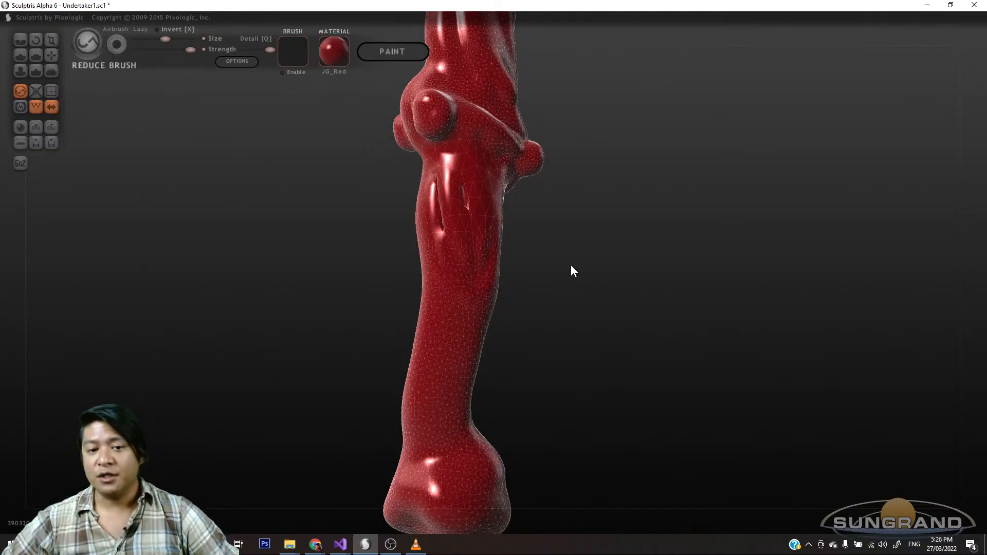
- Undo the recent Reduce Brush strokes over the tendon creases below the front knee
key(ctrl+z)
key(ctrl+z)
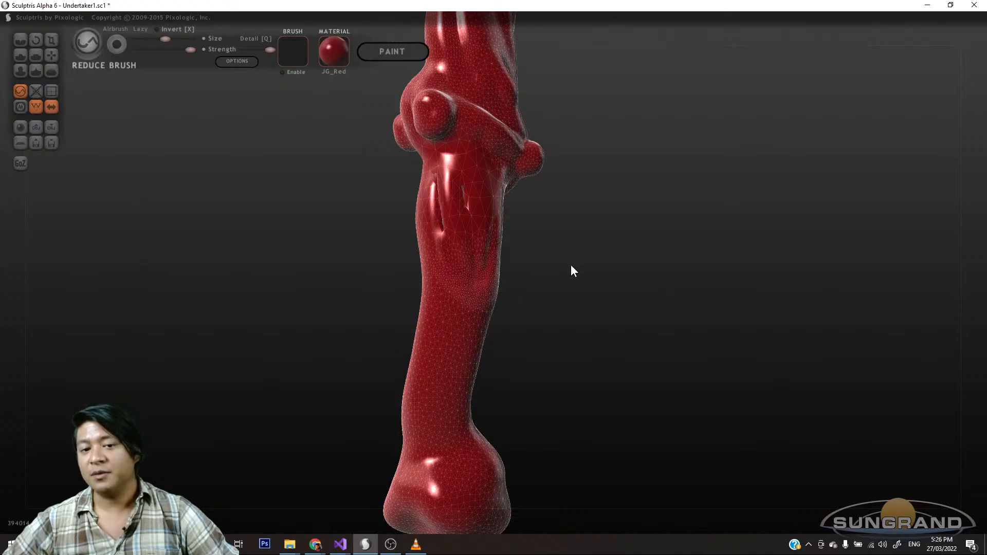
key(ctrl+z)
key(ctrl+z)
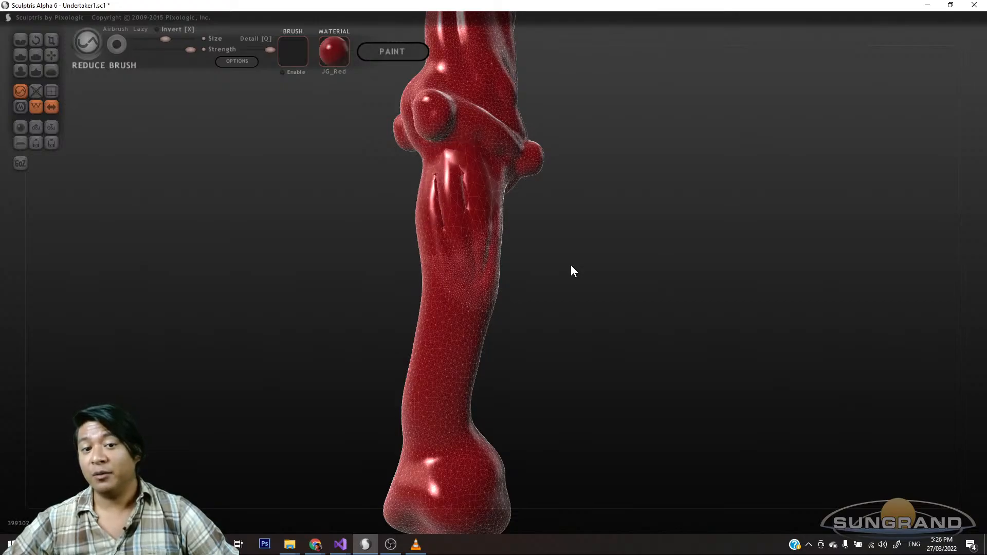
key(ctrl+z)
key(ctrl+z)
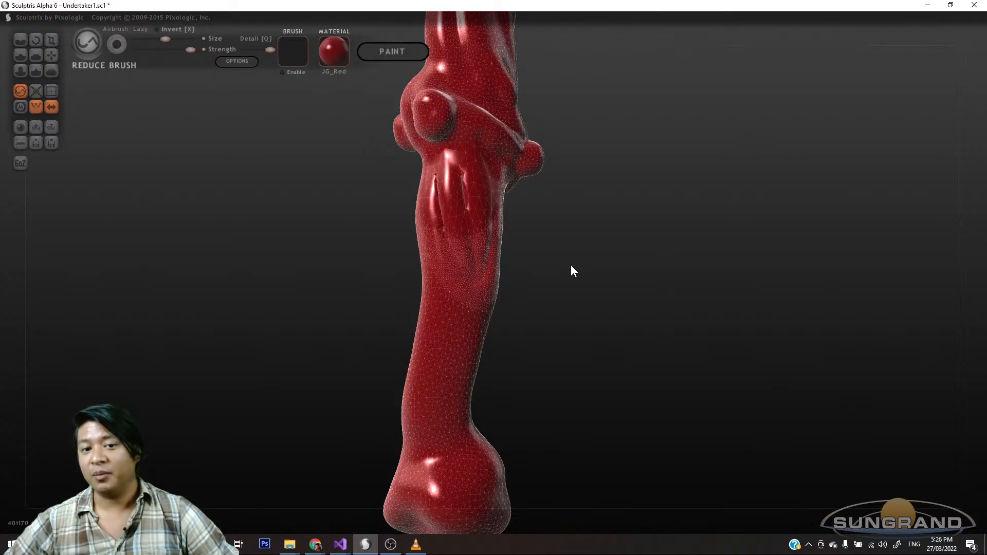
key(ctrl+z)
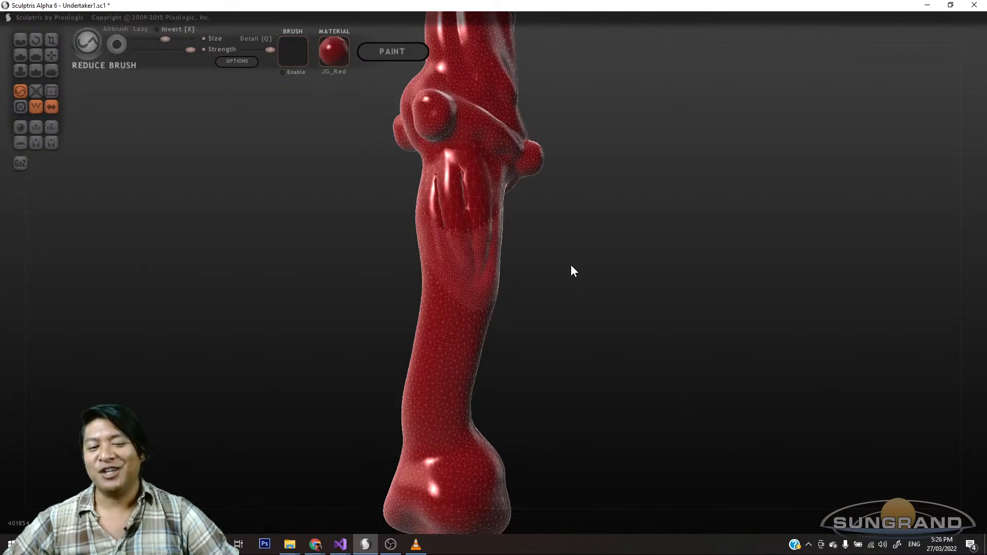
key(ctrl+z)
key(ctrl+z)
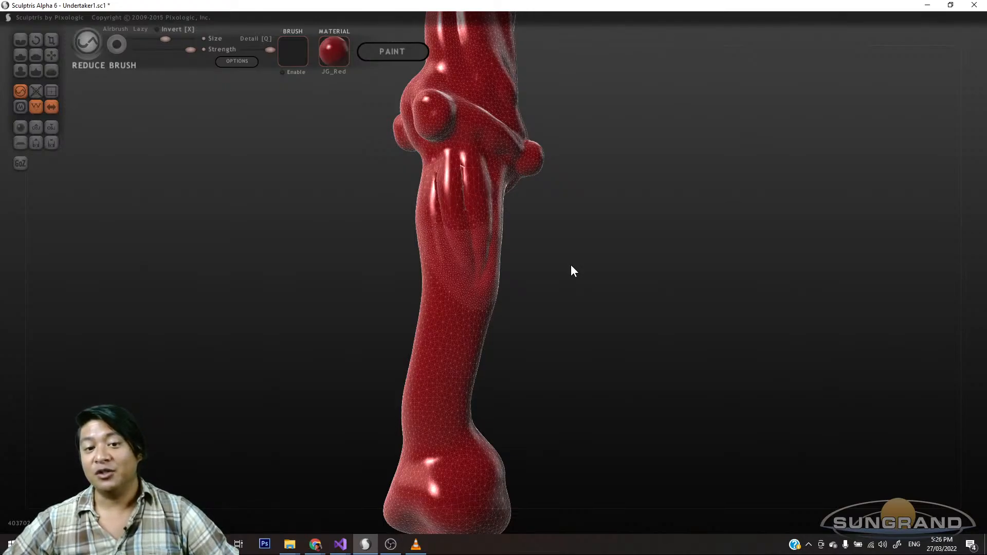
key(ctrl+z)
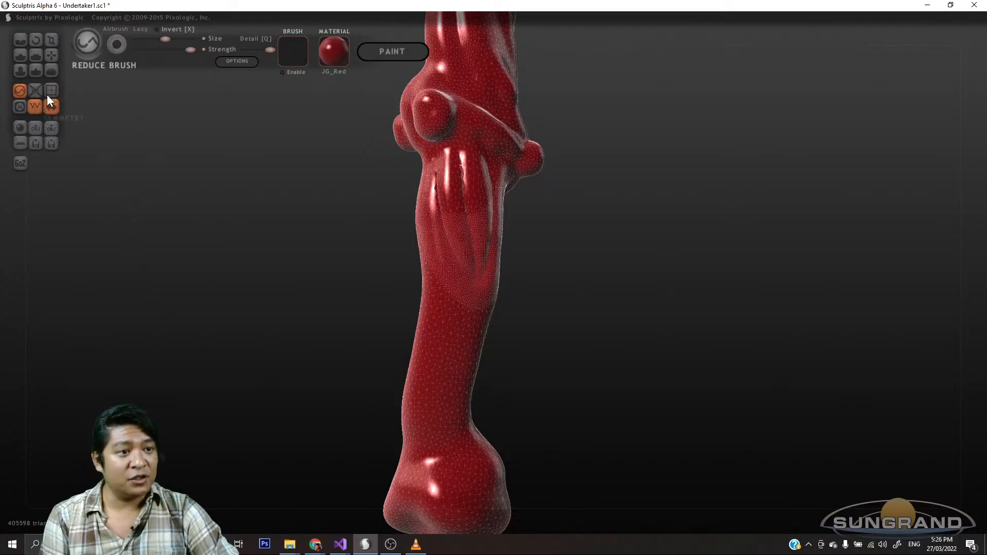
- Soften the tendon creases below the front knee with the Smooth brush
click(52, 71)
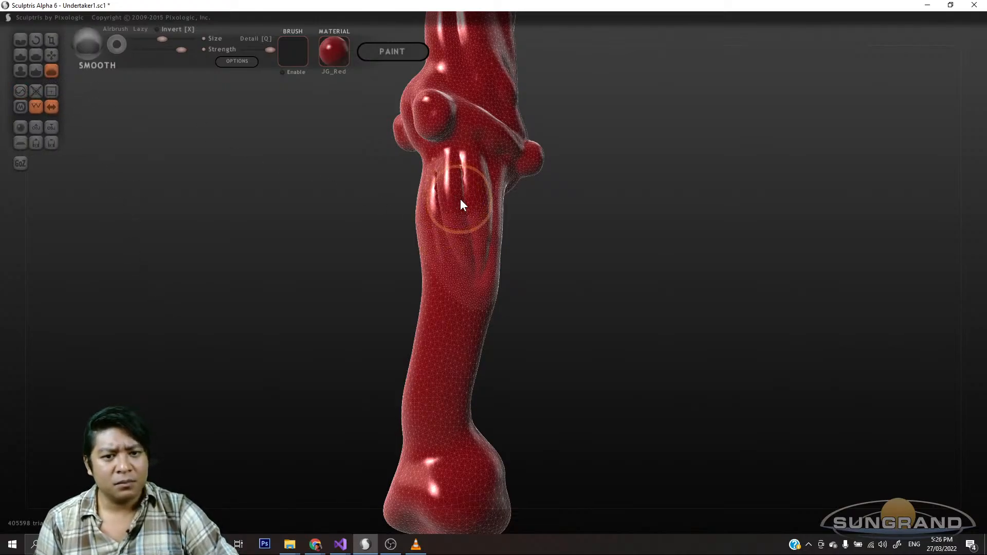
drag(586, 246, 566, 263)
mouse_move(481, 175)
mouse_down()
mouse_move(466, 178)
mouse_move(481, 242)
mouse_up()
drag(593, 296, 564, 301)
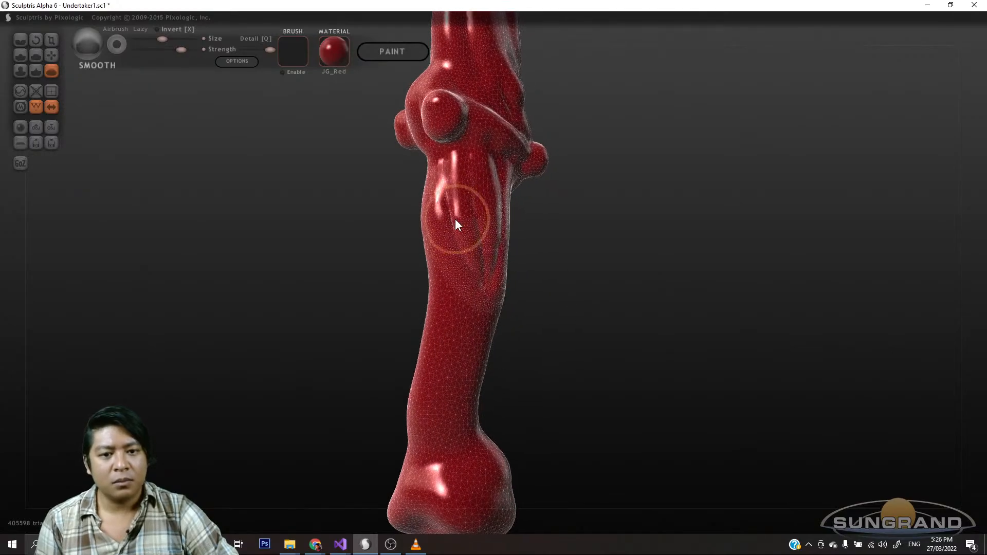
drag(455, 219, 446, 206)
mouse_move(605, 310)
mouse_down()
mouse_move(496, 315)
mouse_move(495, 263)
mouse_up()
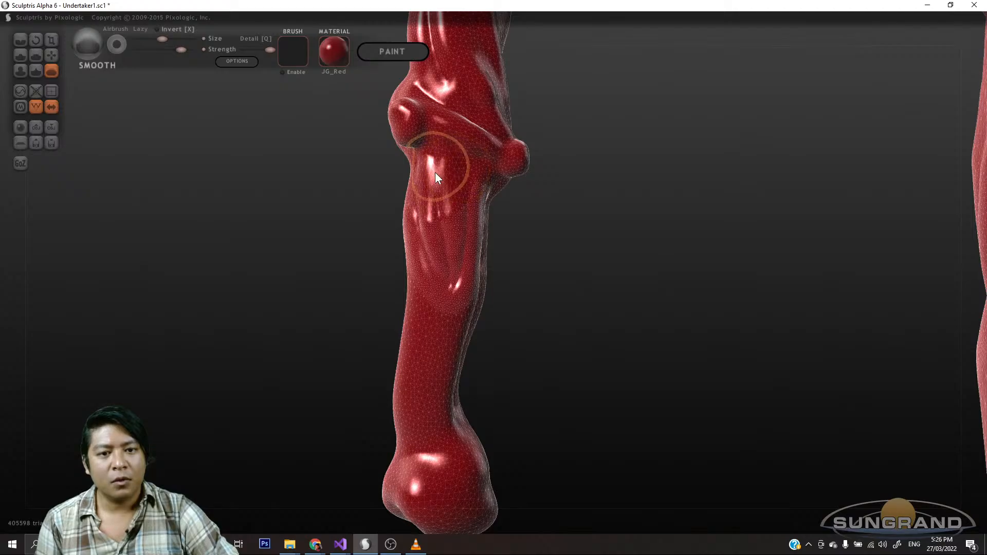
scroll(498, 214, up, 3)
drag(571, 241, 606, 257)
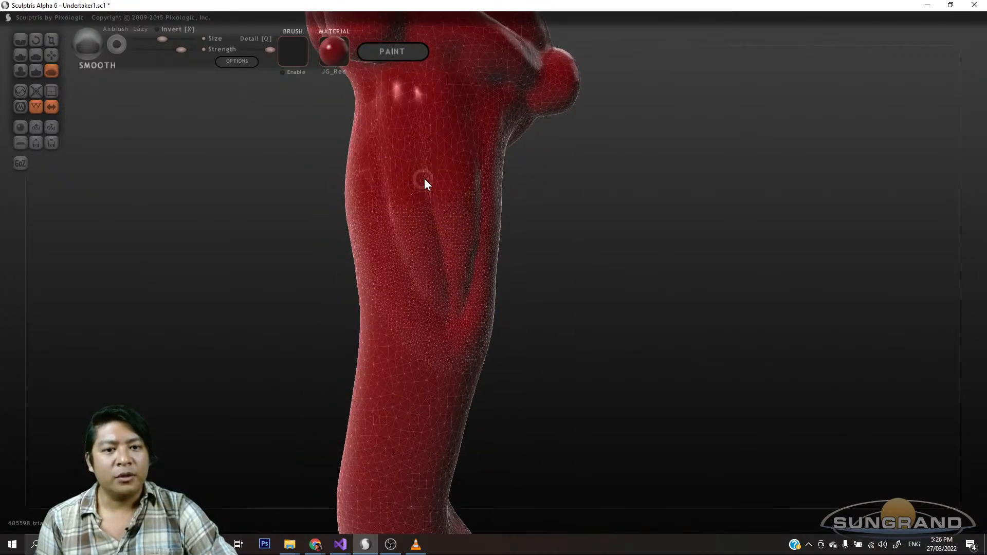
mouse_move(504, 257)
mouse_down()
mouse_move(523, 269)
mouse_move(379, 269)
mouse_move(387, 238)
mouse_up()
- Reduce the mesh density over the smoothed tendons and shank below the front knee with the Reduce Brush
mouse_move(495, 215)
mouse_down()
mouse_move(445, 256)
mouse_move(319, 298)
mouse_move(482, 373)
mouse_up()
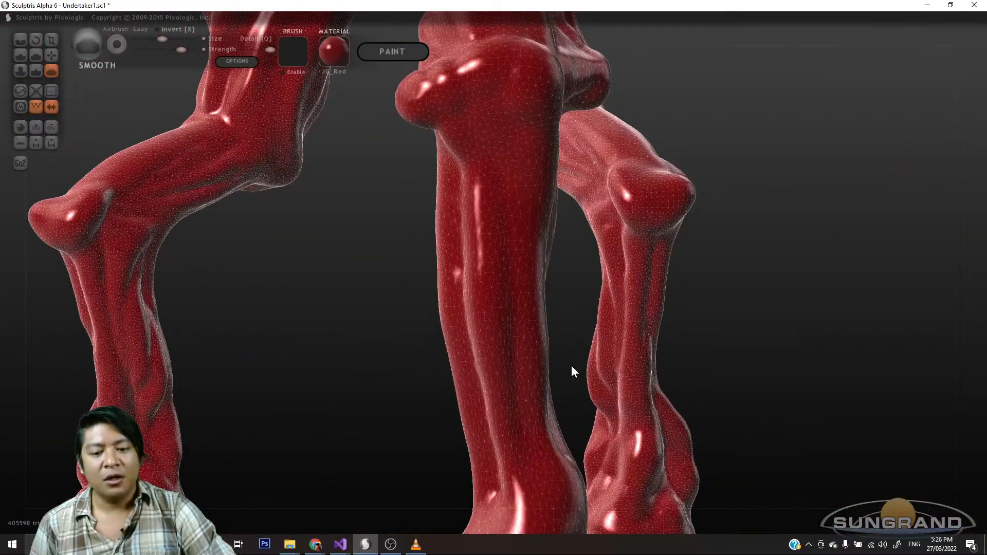
drag(572, 366, 570, 411)
drag(358, 369, 320, 321)
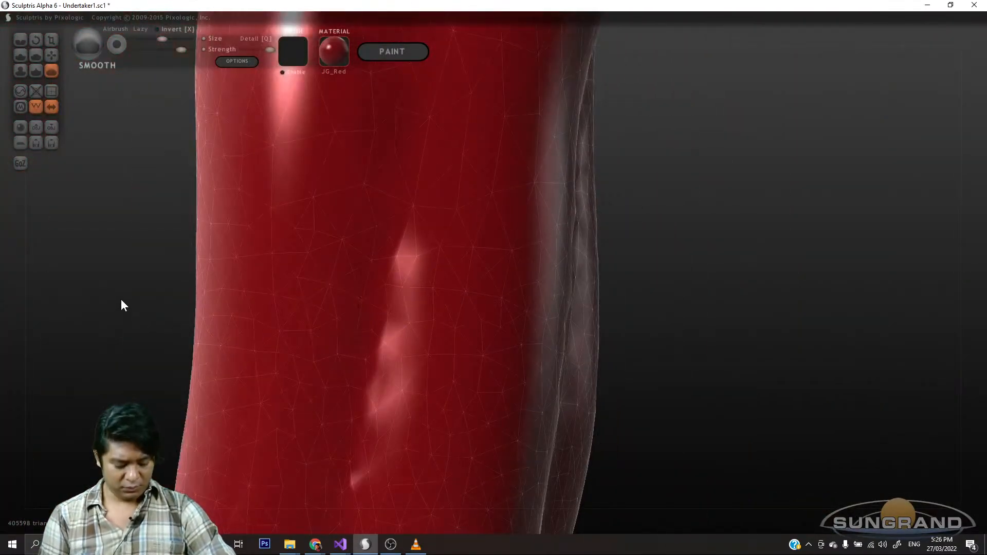
drag(123, 278, 589, 371)
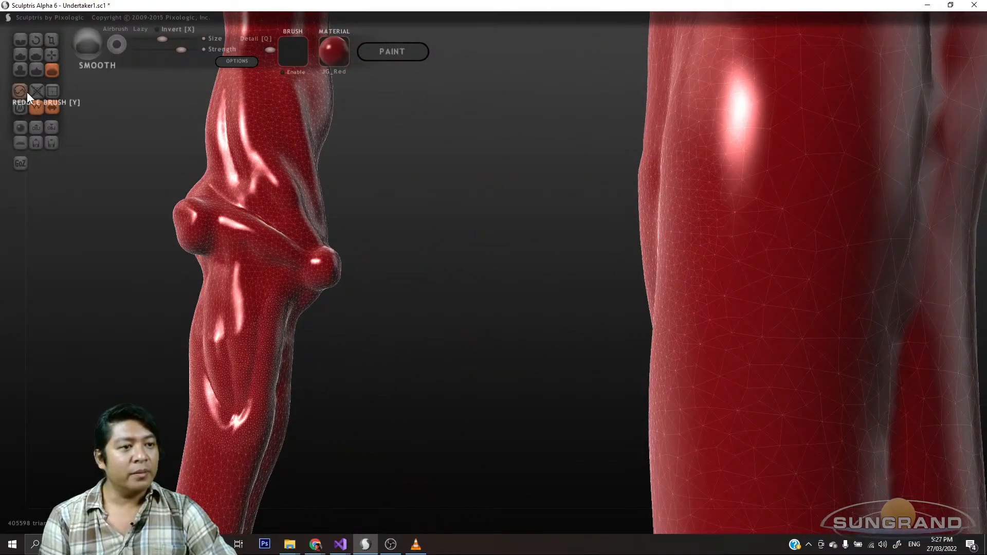
click(23, 92)
scroll(291, 339, down, 2)
mouse_move(295, 342)
mouse_down()
mouse_move(293, 376)
mouse_move(271, 330)
mouse_move(304, 279)
mouse_move(335, 319)
mouse_move(322, 326)
mouse_move(267, 262)
mouse_up()
mouse_move(206, 334)
mouse_down()
mouse_move(436, 368)
mouse_move(433, 326)
mouse_move(473, 290)
mouse_move(461, 219)
mouse_move(518, 203)
mouse_move(548, 226)
mouse_move(517, 285)
mouse_up()
scroll(434, 325, down, 2)
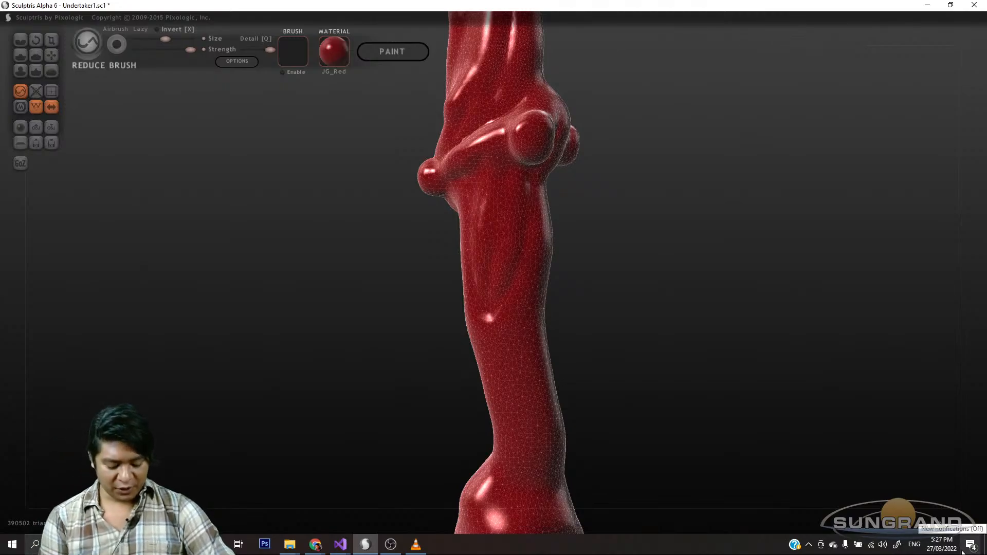
- Reduce the mesh density around the front knee's knobs and on the leg just above the joint
drag(660, 282, 604, 275)
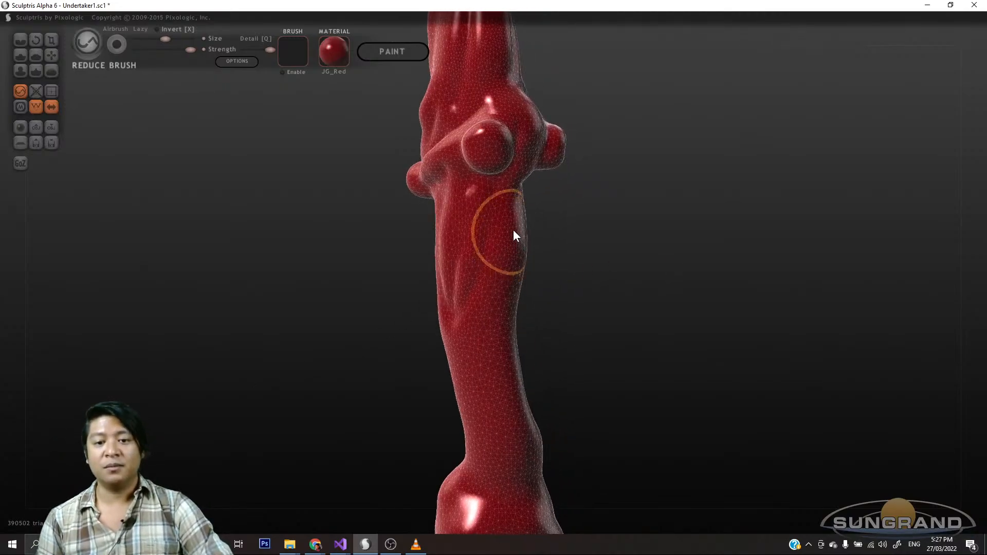
scroll(509, 267, down, 1)
click(489, 163)
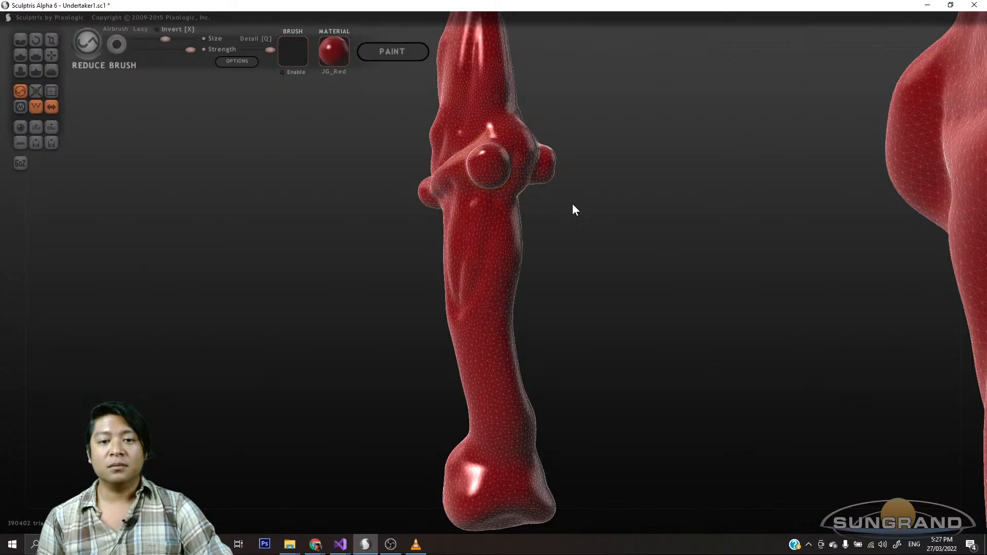
mouse_move(572, 204)
mouse_down()
mouse_move(492, 244)
mouse_move(488, 184)
mouse_up()
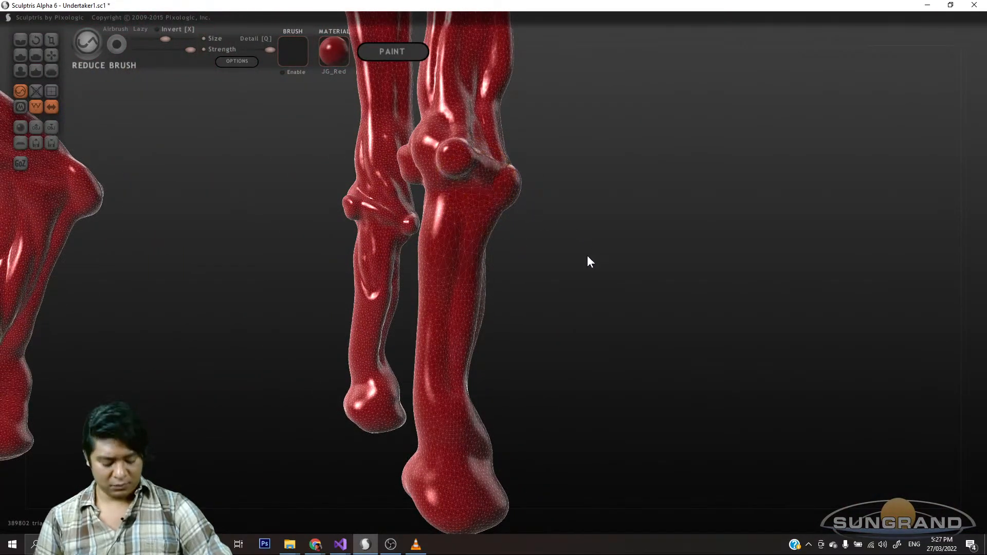
alt+drag(585, 233, 536, 497)
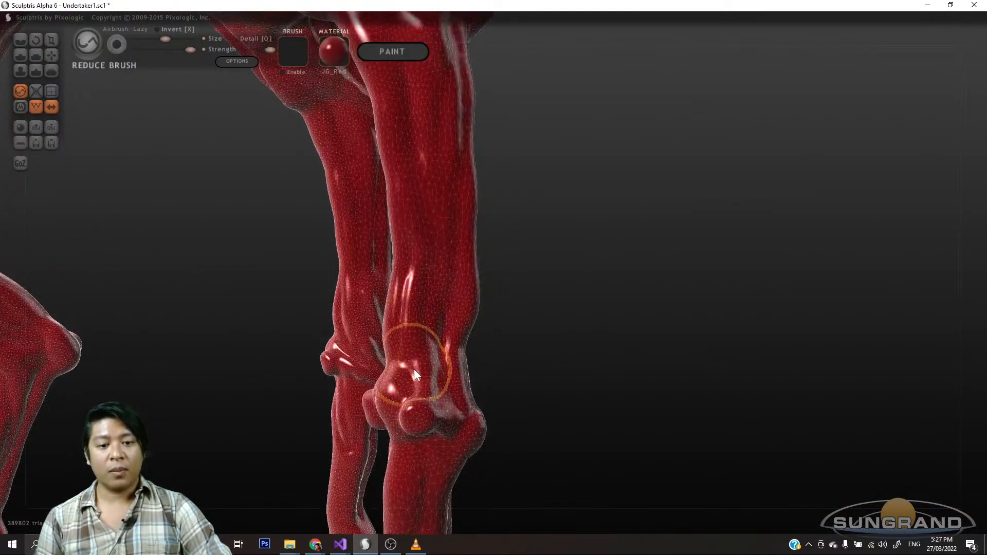
scroll(411, 355, up, 1)
mouse_move(410, 344)
mouse_down()
mouse_move(404, 309)
mouse_move(417, 293)
mouse_up()
- Reduce the mesh density over the creature's chest, head and hindquarters with the Reduce Brush
scroll(492, 276, down, 4)
mouse_move(563, 308)
mouse_down()
mouse_move(409, 301)
mouse_move(596, 236)
mouse_up()
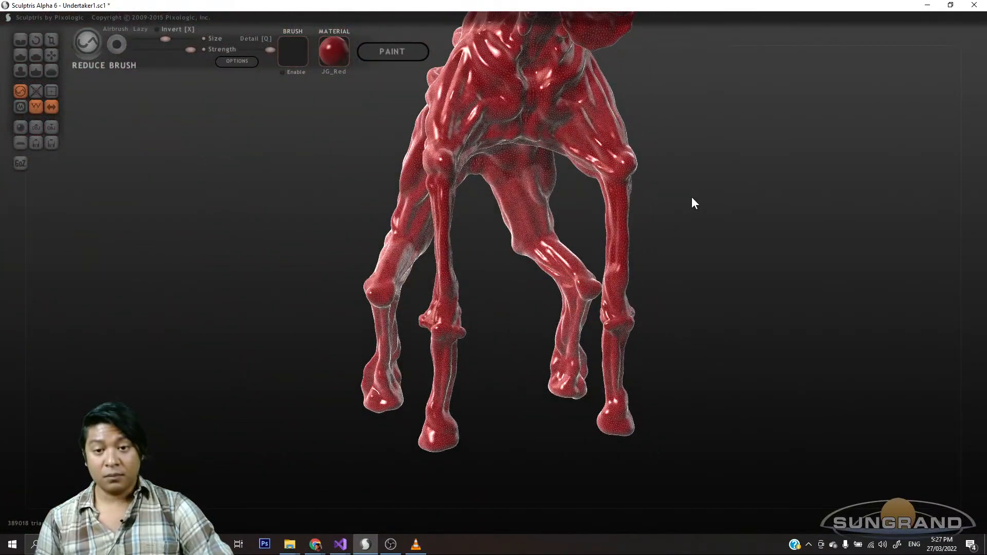
drag(692, 203, 570, 323)
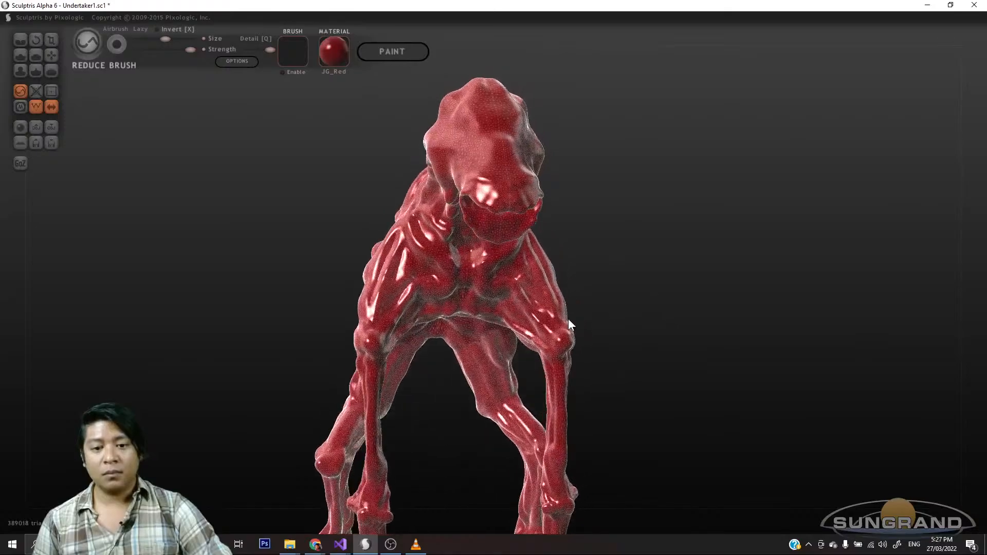
mouse_move(500, 310)
mouse_down()
mouse_move(468, 282)
mouse_move(514, 292)
mouse_up()
mouse_move(663, 289)
mouse_down()
mouse_move(557, 286)
mouse_move(581, 278)
mouse_up()
drag(521, 155, 475, 138)
mouse_move(288, 231)
mouse_down()
mouse_move(337, 308)
mouse_move(343, 203)
mouse_move(302, 313)
mouse_move(287, 312)
mouse_move(404, 221)
mouse_move(463, 231)
mouse_up()
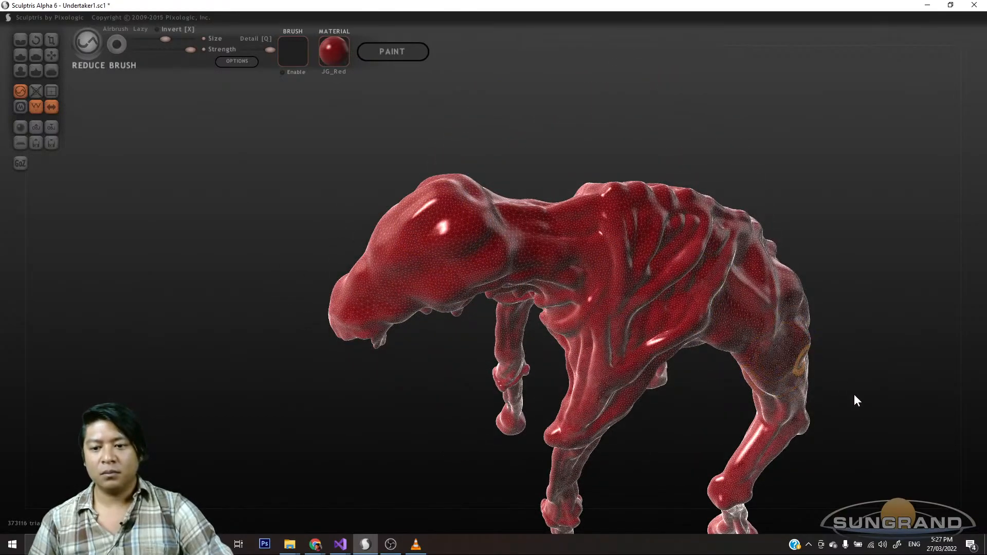
drag(861, 413, 806, 387)
drag(796, 363, 724, 386)
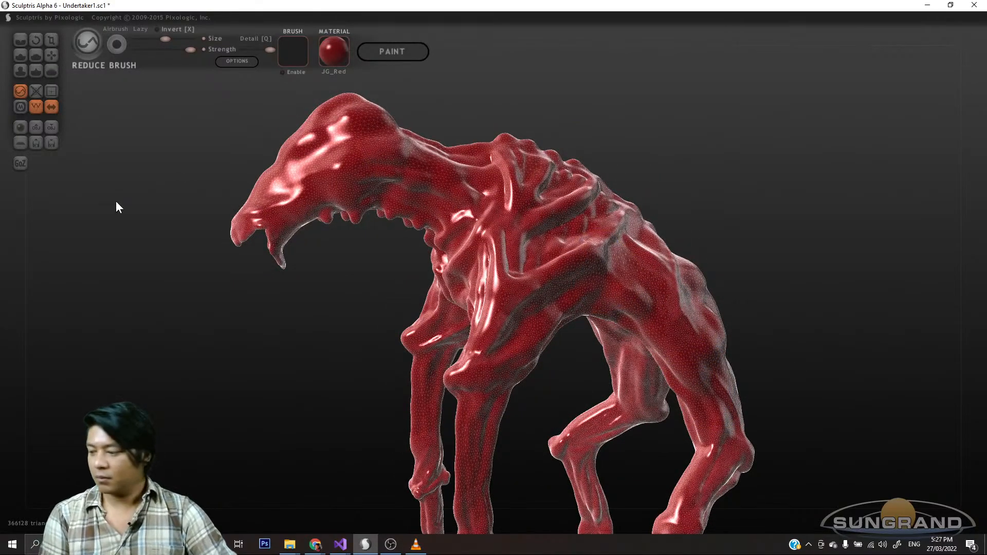
- Save the sculpt and turn off the wireframe display
key(ctrl+s)
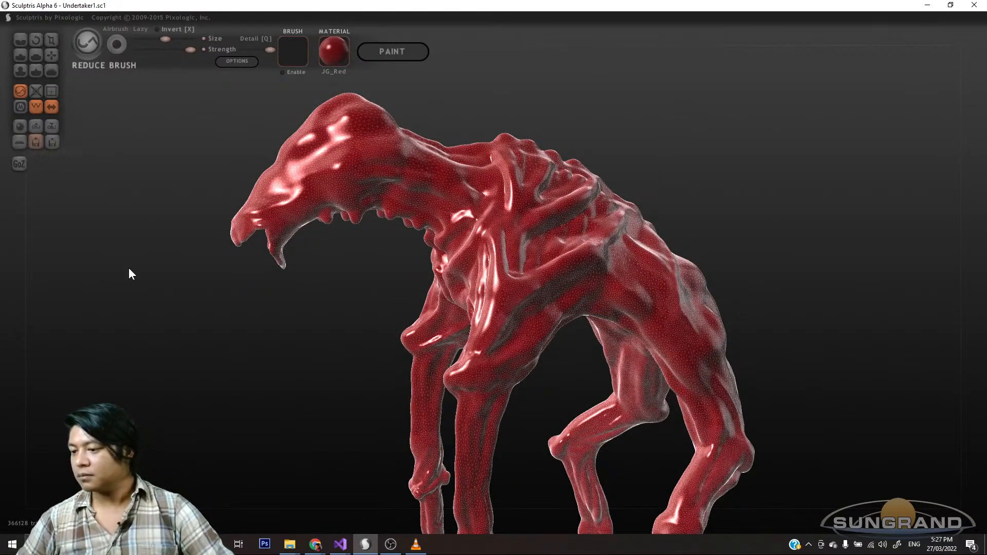
key(alt+Tab)
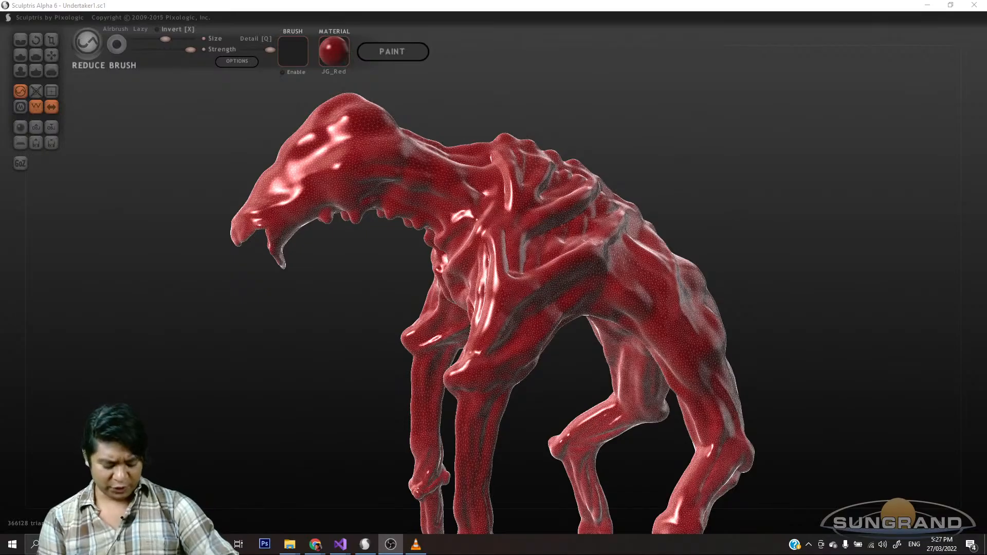
click(36, 105)
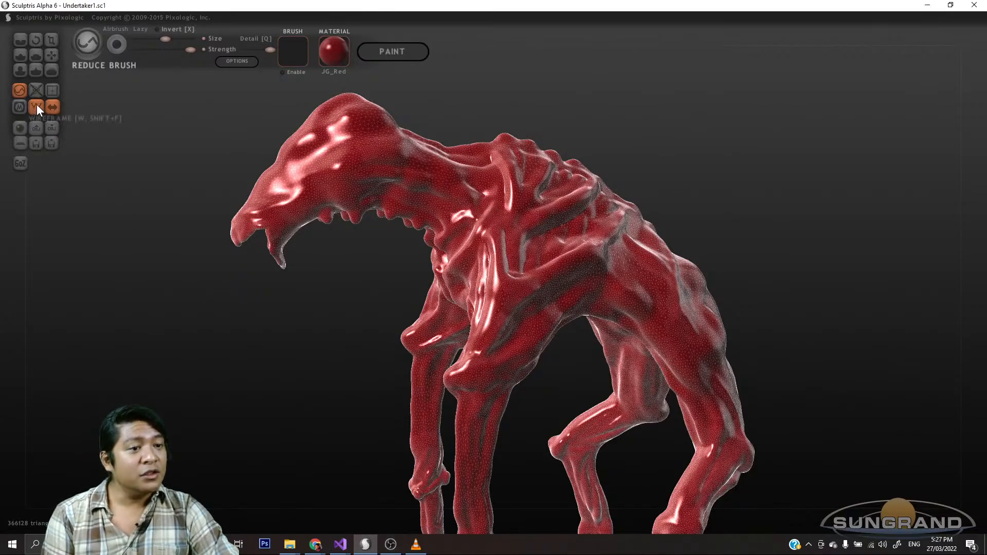
click(36, 105)
- Examine the whole creature from the sides, rear and front, checking its body, head and leg anatomy
drag(184, 300, 487, 374)
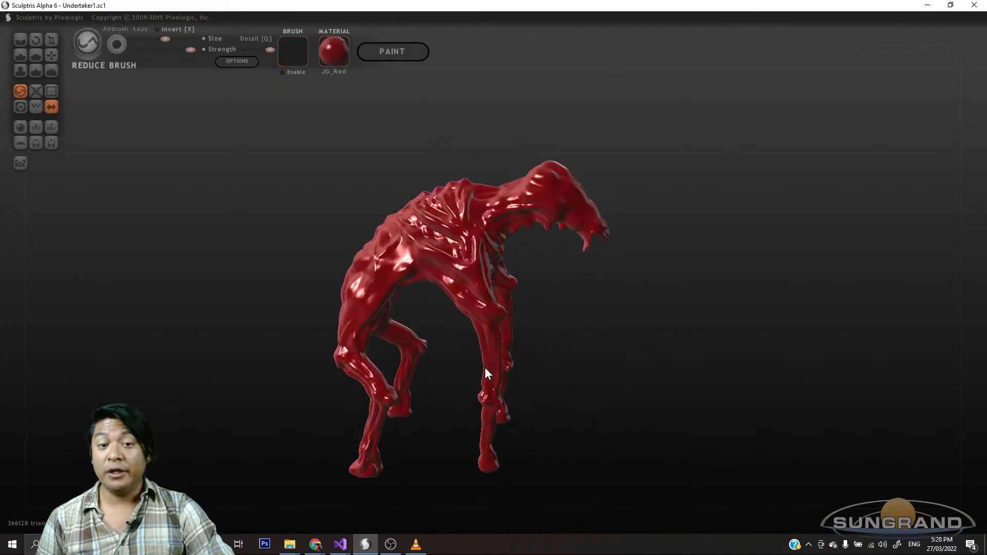
drag(586, 380, 352, 344)
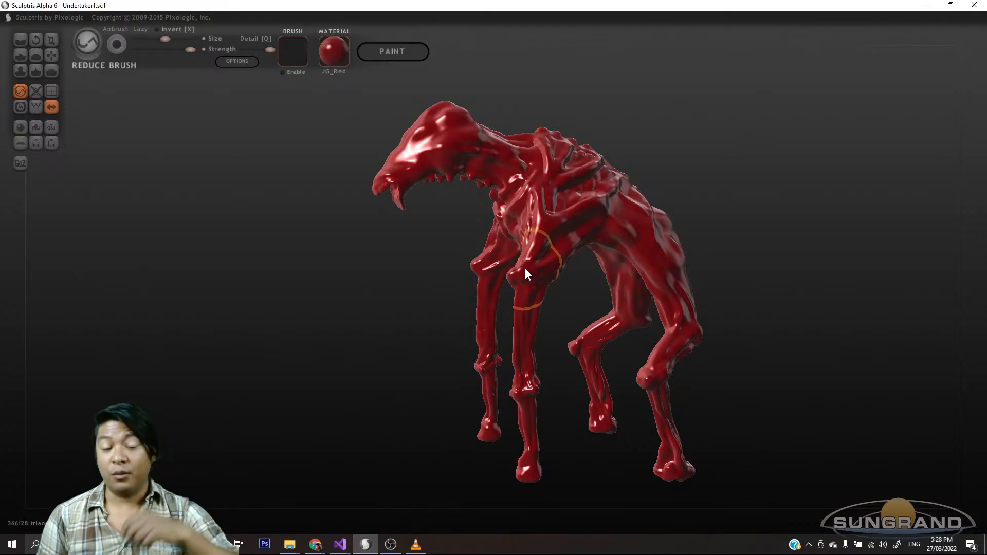
drag(709, 226, 591, 257)
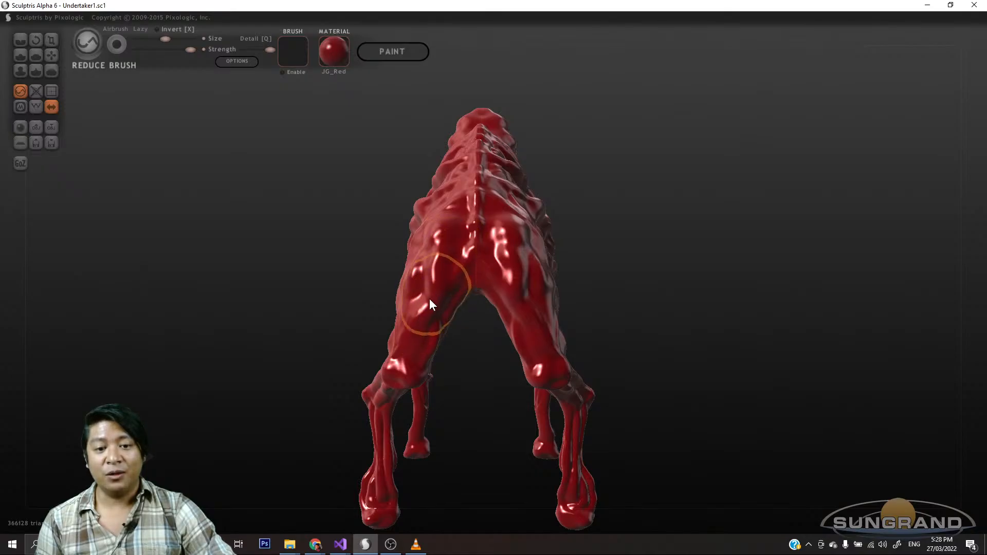
drag(329, 369, 369, 378)
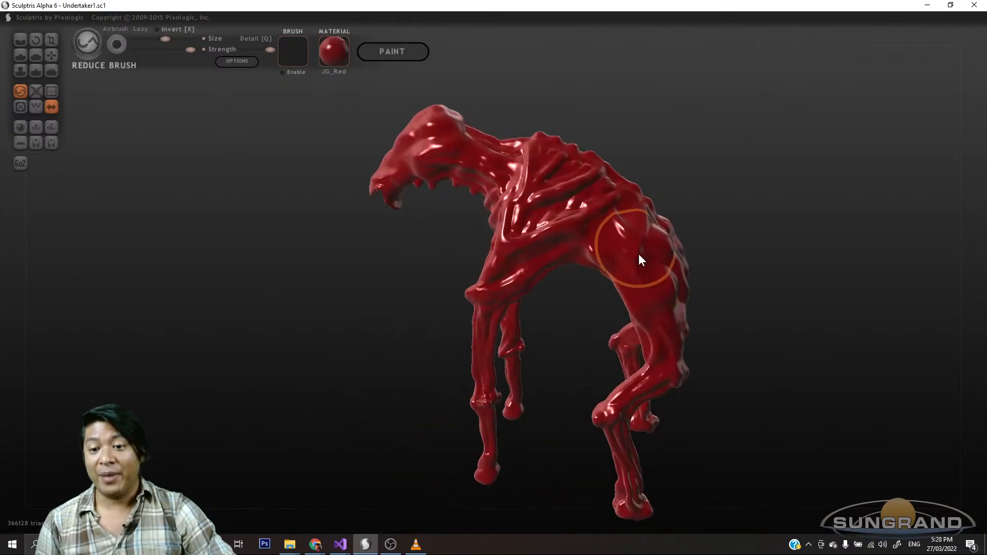
drag(751, 285, 566, 270)
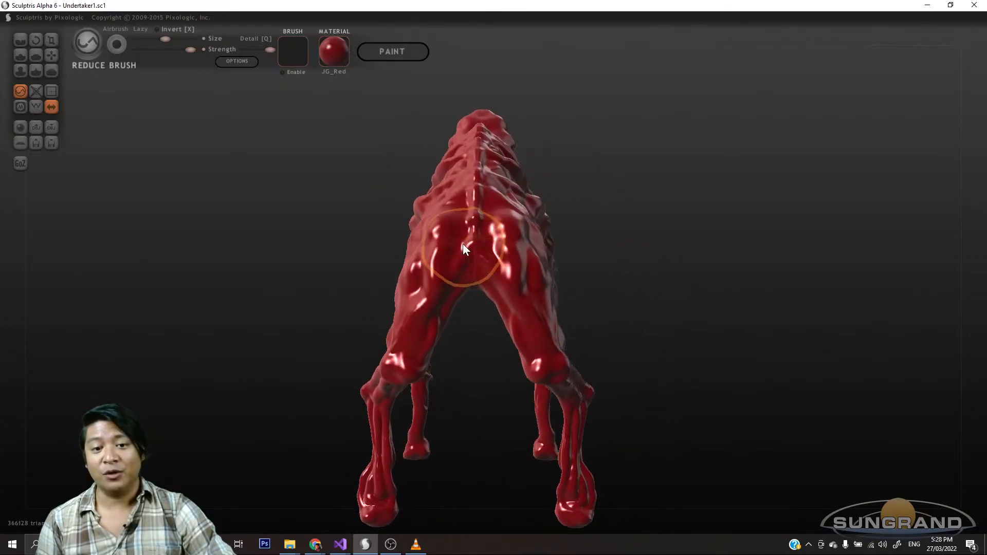
mouse_move(345, 337)
mouse_down()
mouse_move(396, 323)
mouse_move(535, 326)
mouse_move(591, 310)
mouse_move(562, 352)
mouse_move(502, 357)
mouse_move(537, 341)
mouse_move(529, 233)
mouse_up()
scroll(528, 228, up, 3)
mouse_move(736, 228)
mouse_down()
mouse_move(646, 272)
mouse_move(588, 257)
mouse_up()
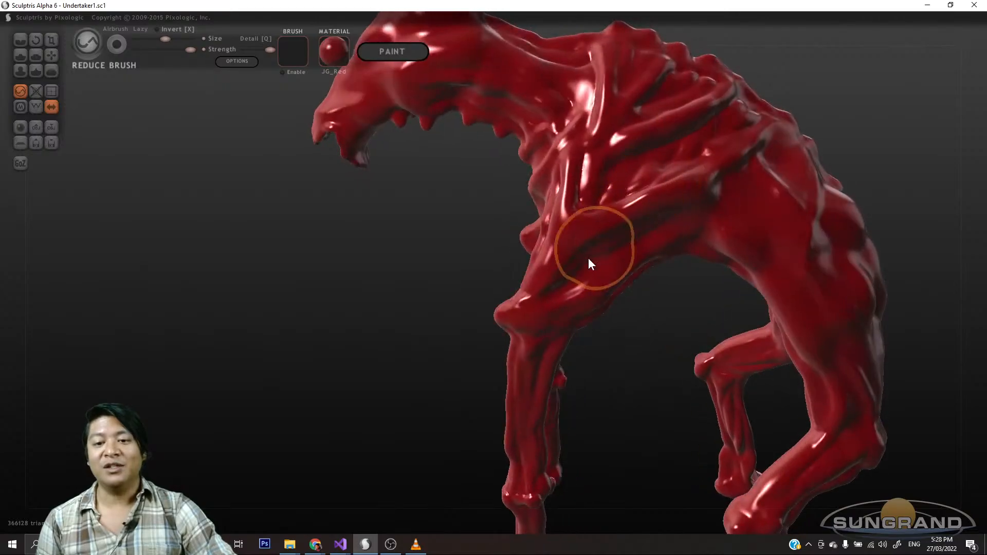
scroll(582, 267, down, 3)
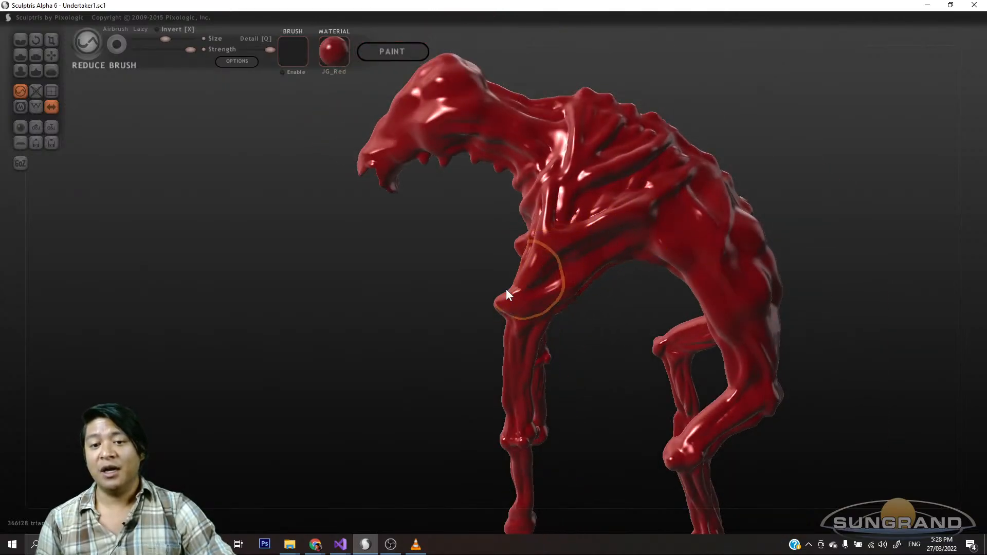
mouse_move(506, 289)
mouse_down()
mouse_move(542, 303)
mouse_move(490, 233)
mouse_move(596, 309)
mouse_move(557, 257)
mouse_up()
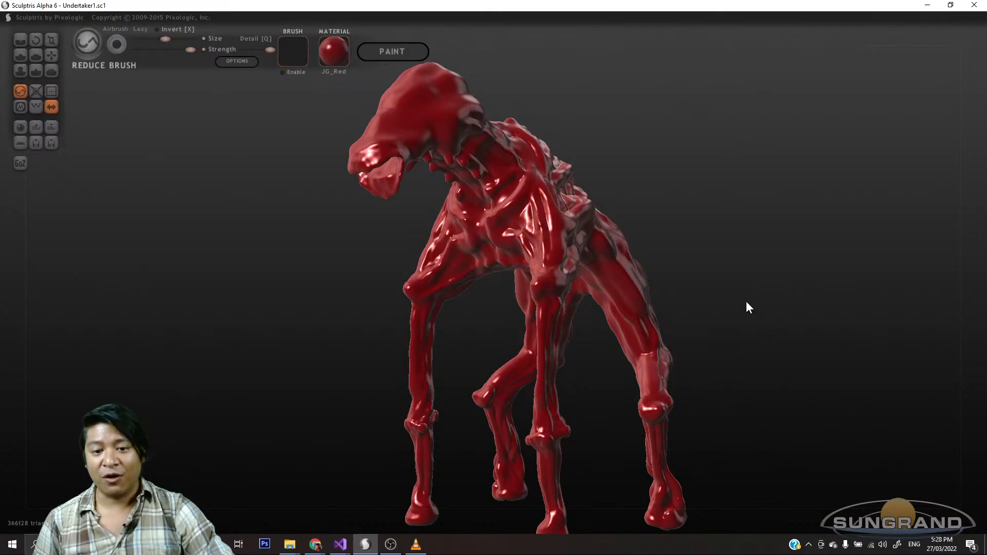
drag(746, 303, 517, 385)
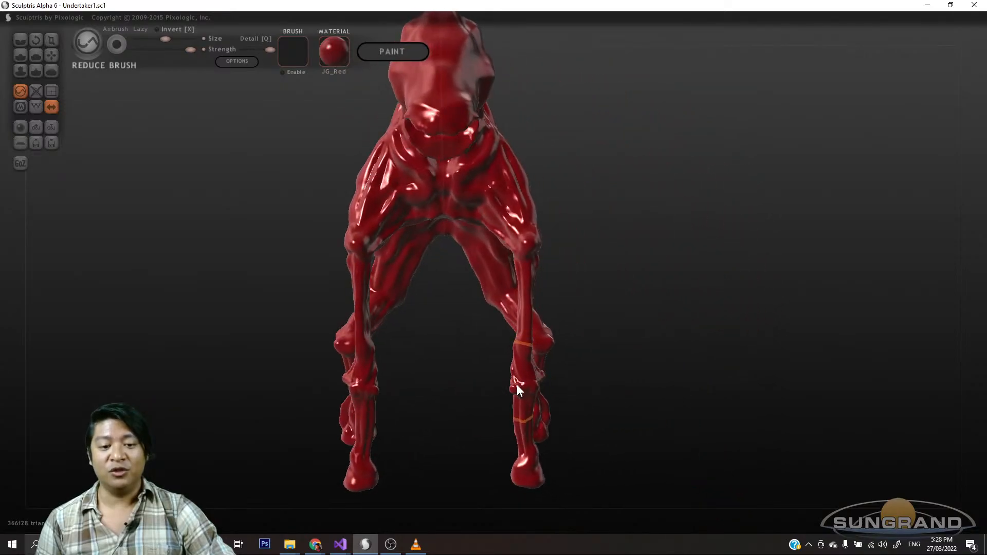
drag(644, 367, 409, 289)
alt+drag(451, 226, 586, 327)
scroll(400, 327, up, 3)
scroll(397, 330, down, 1)
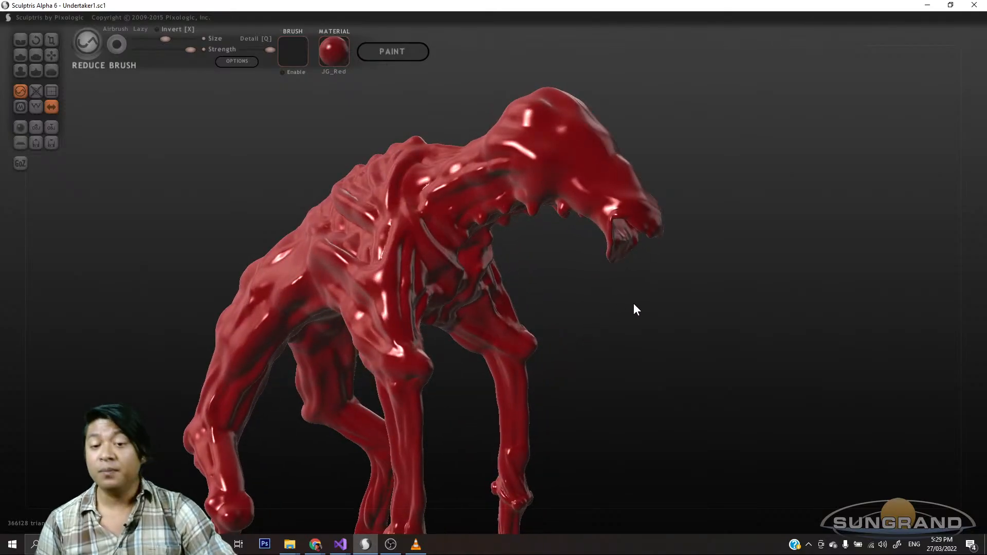
- Turn on the wireframe display and inspect the mesh over the creature's flanks, hindquarters and legs
drag(633, 304, 690, 310)
scroll(575, 308, down, 3)
scroll(594, 325, up, 5)
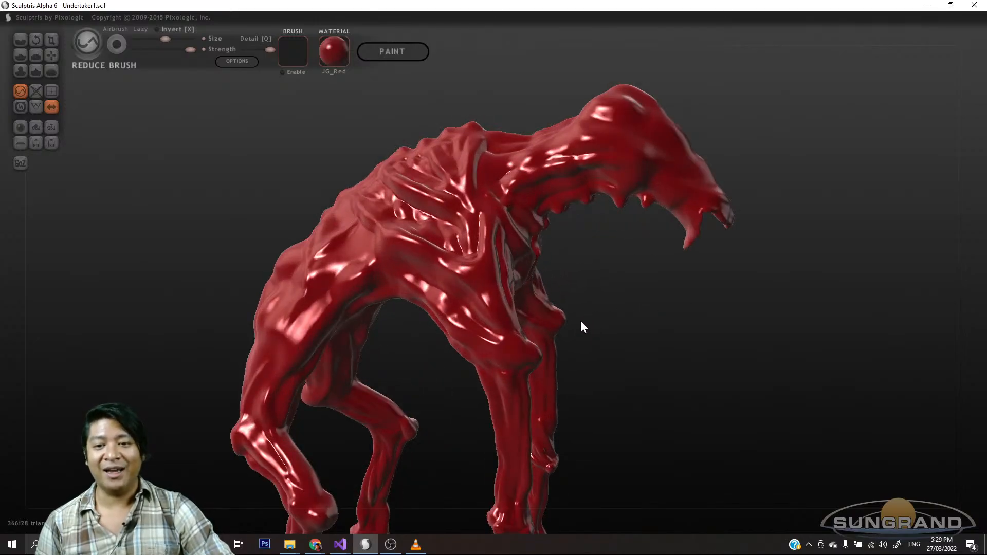
drag(544, 287, 637, 315)
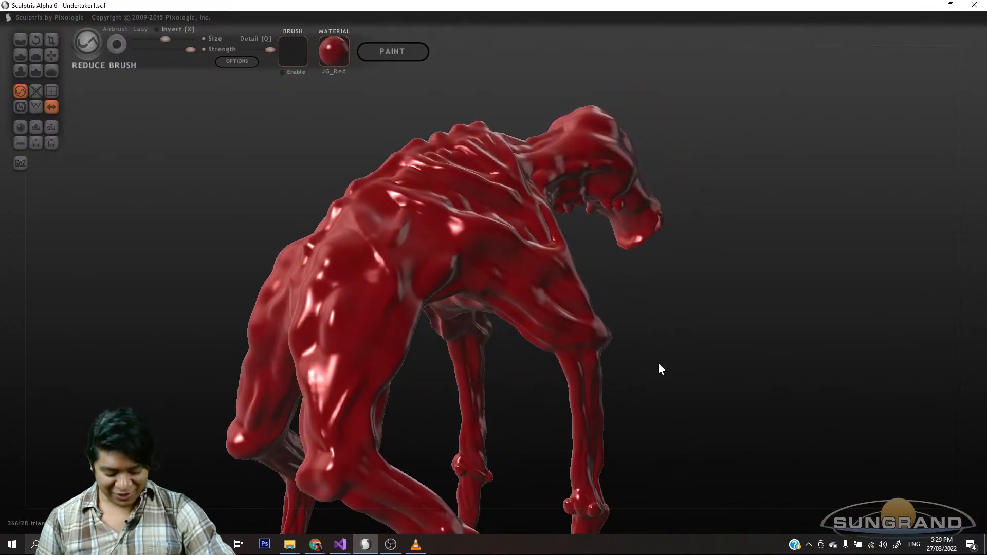
drag(659, 364, 607, 277)
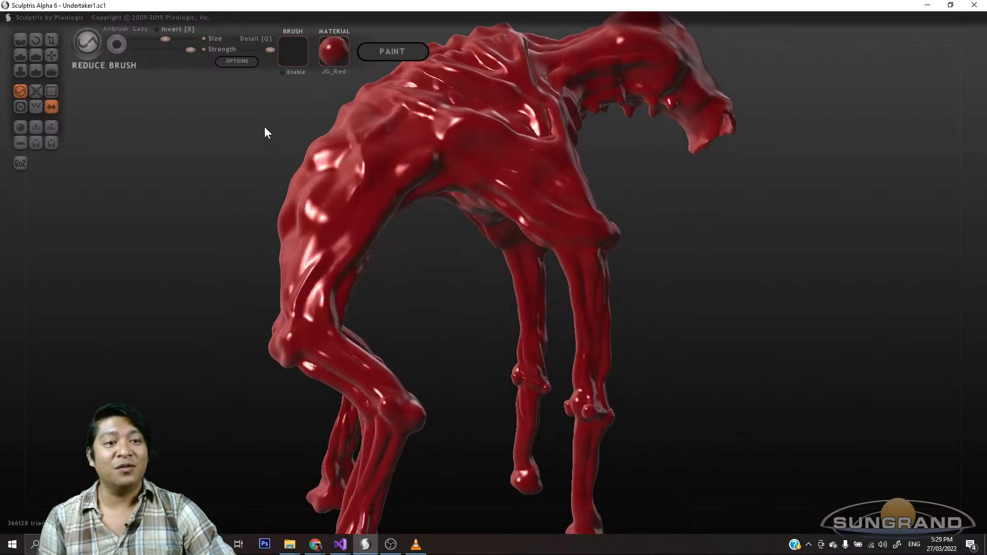
click(35, 106)
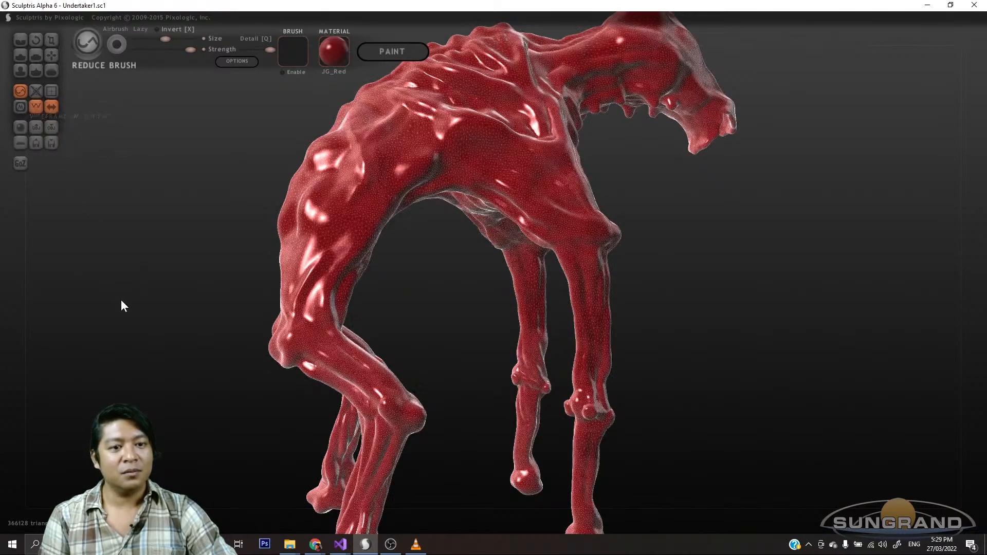
drag(122, 300, 420, 344)
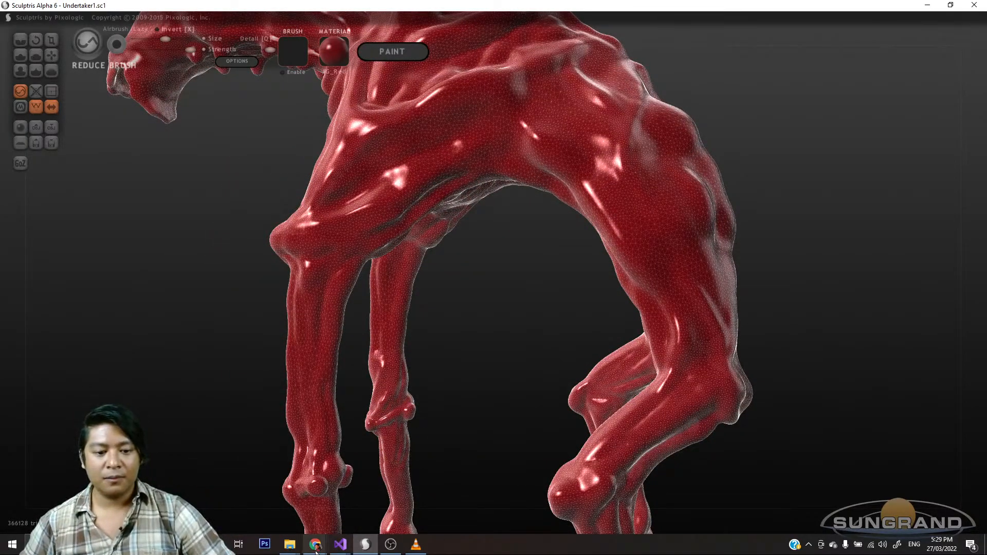
mouse_move(319, 545)
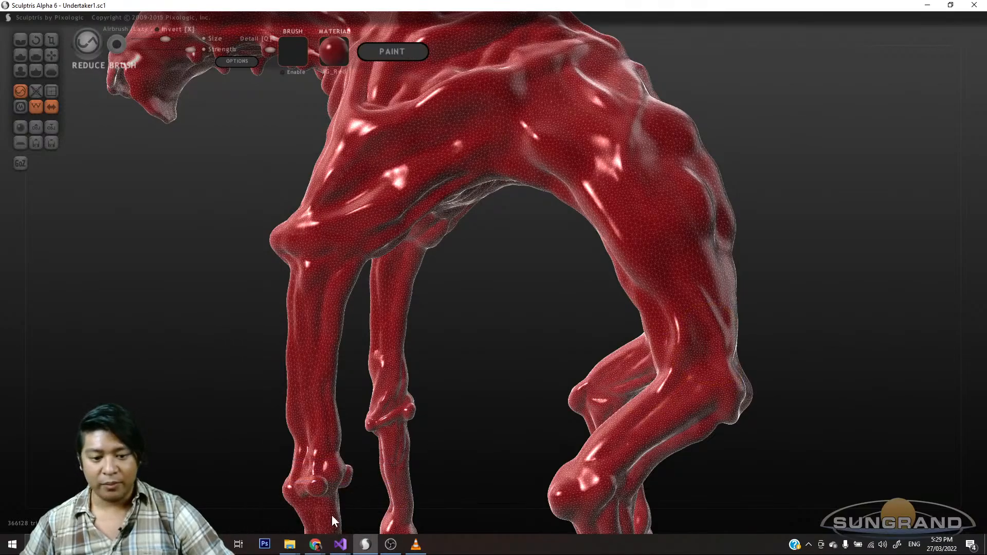
click(315, 544)
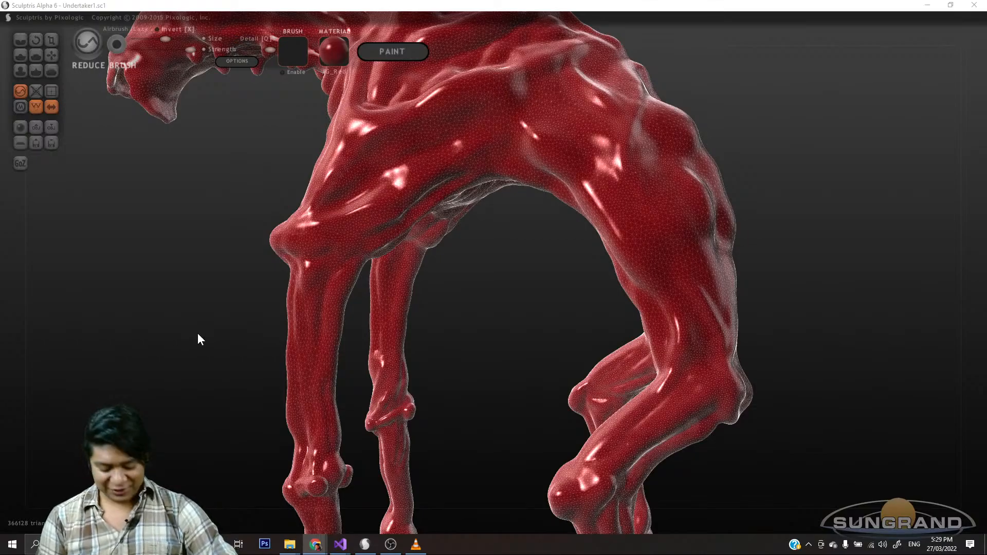
mouse_move(483, 307)
mouse_down()
mouse_move(542, 311)
mouse_move(799, 268)
mouse_move(807, 280)
mouse_move(756, 284)
mouse_move(752, 304)
mouse_move(711, 299)
mouse_move(707, 262)
mouse_move(707, 283)
mouse_move(741, 290)
mouse_move(720, 267)
mouse_move(733, 303)
mouse_move(644, 288)
mouse_move(551, 289)
mouse_move(578, 333)
mouse_move(639, 352)
mouse_move(613, 333)
mouse_move(670, 285)
mouse_move(722, 287)
mouse_move(660, 308)
mouse_up()
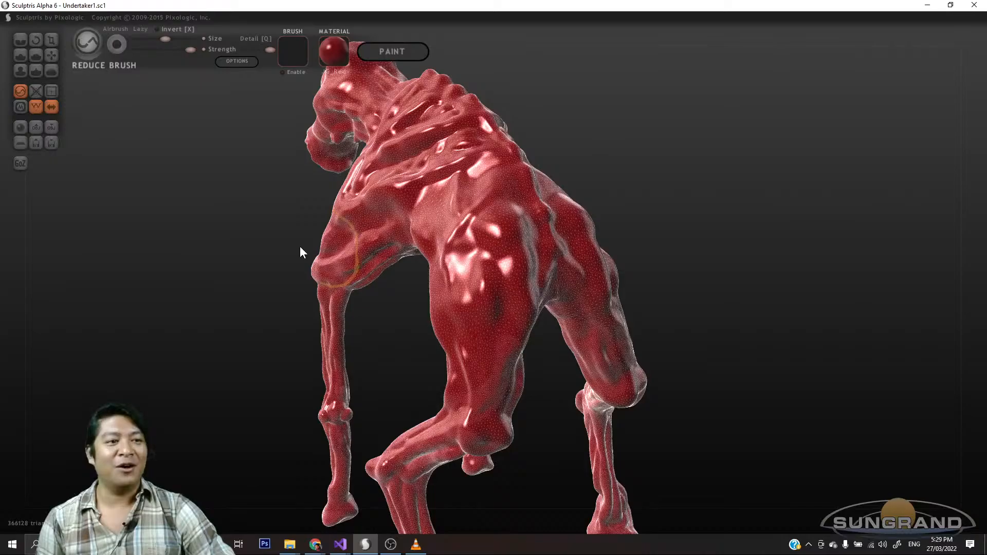
- Swell the rear of the hind thigh just below the rump with the Inflate brush
click(20, 70)
drag(740, 264, 652, 262)
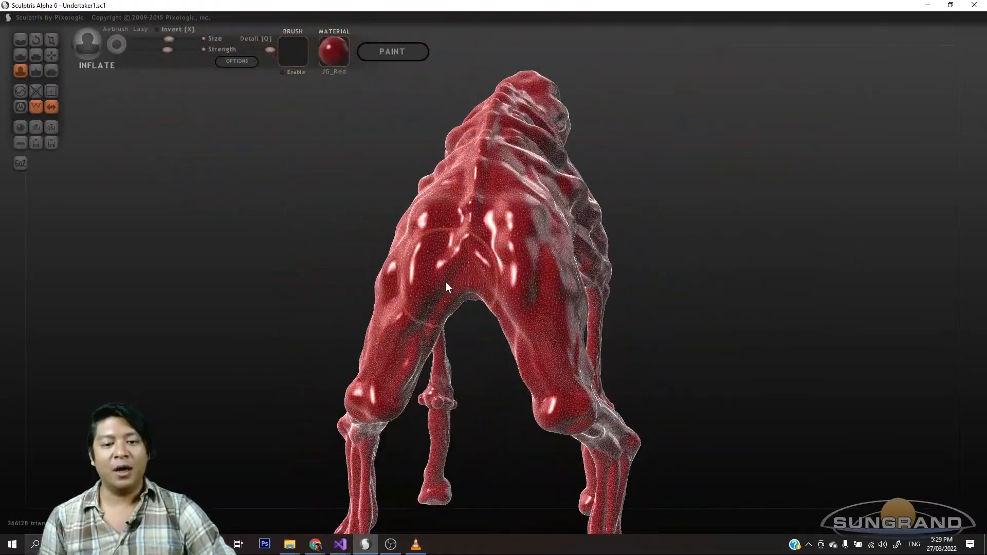
mouse_move(433, 284)
mouse_down()
mouse_move(426, 316)
mouse_move(442, 295)
mouse_move(432, 314)
mouse_up()
drag(319, 353, 553, 305)
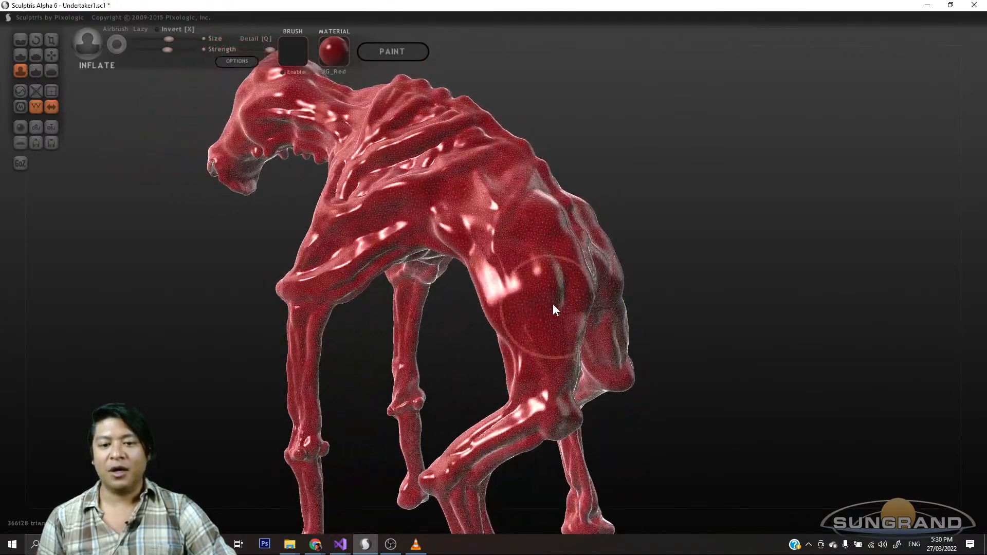
- Examine the creature's ribs, hips and legs from the side, front and rear, checking its muscle shapes
drag(724, 322, 560, 235)
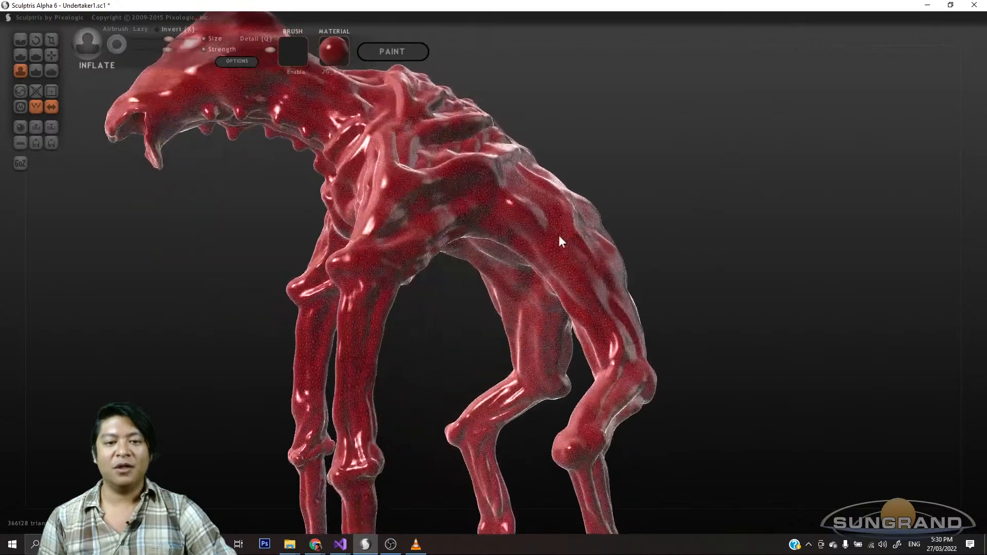
drag(644, 208, 665, 169)
scroll(665, 168, up, 5)
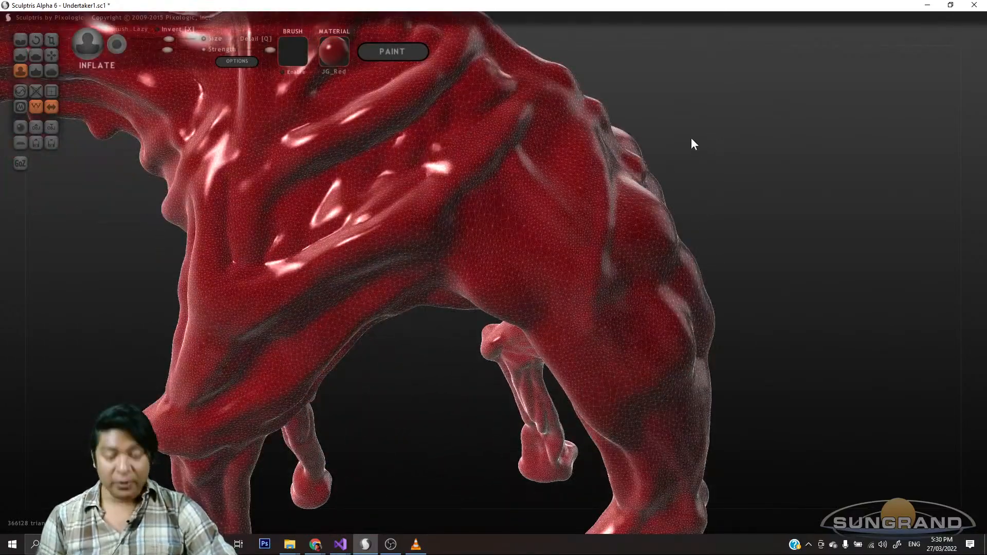
alt+drag(692, 138, 690, 313)
scroll(586, 171, up, 3)
drag(585, 173, 716, 263)
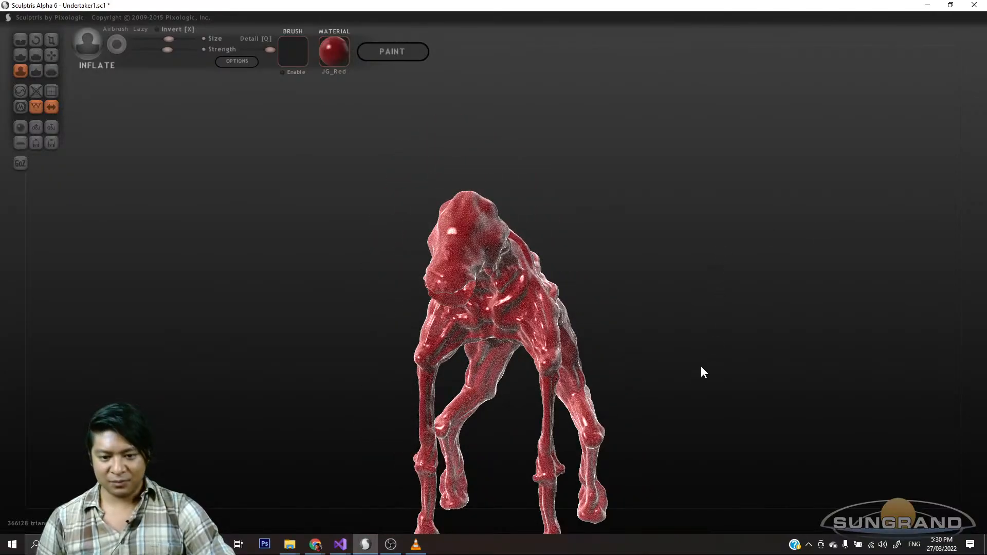
drag(687, 382, 704, 272)
scroll(708, 268, up, 5)
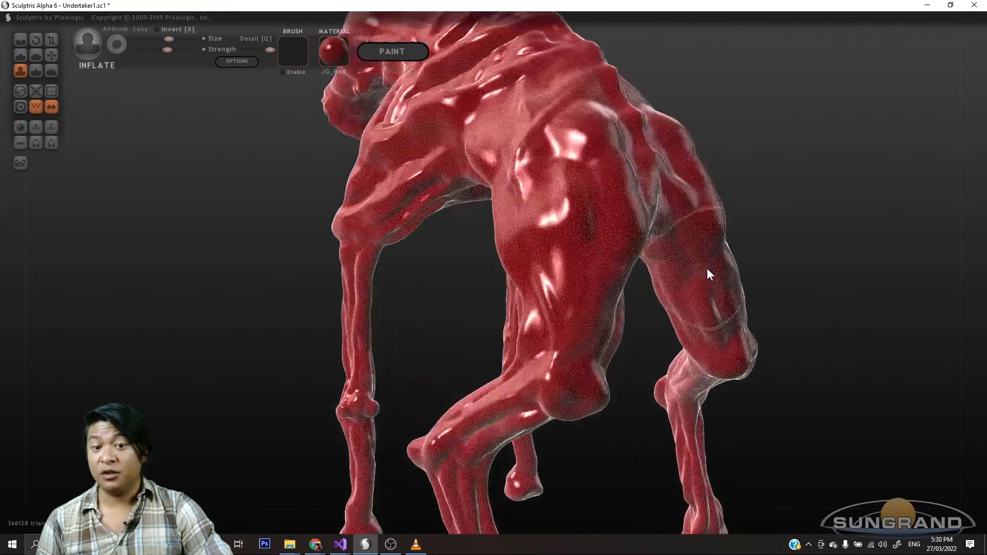
drag(418, 319, 359, 244)
- Save the sculpt as Undertaker2.sc1 and carve long muscle creases down the outer hind thigh with the Crease brush
click(20, 39)
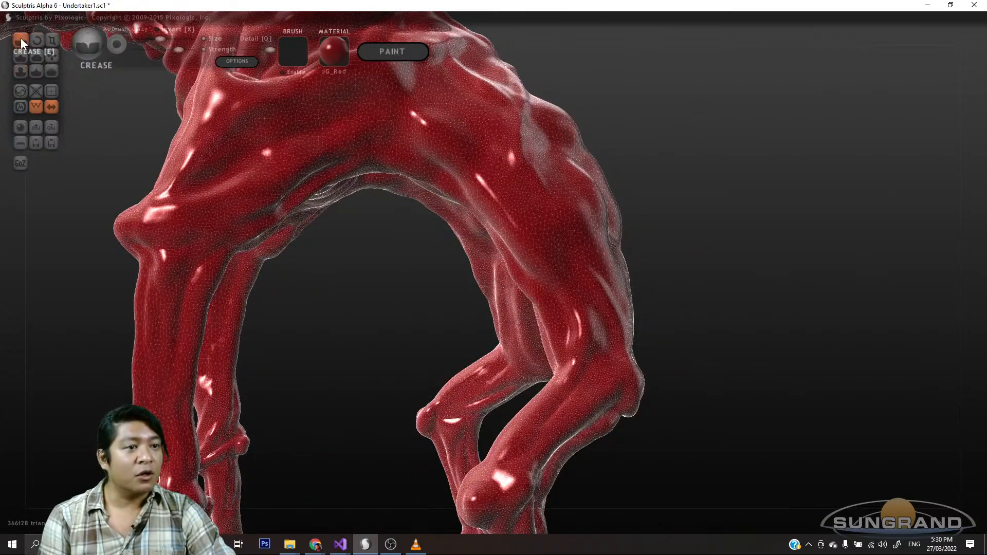
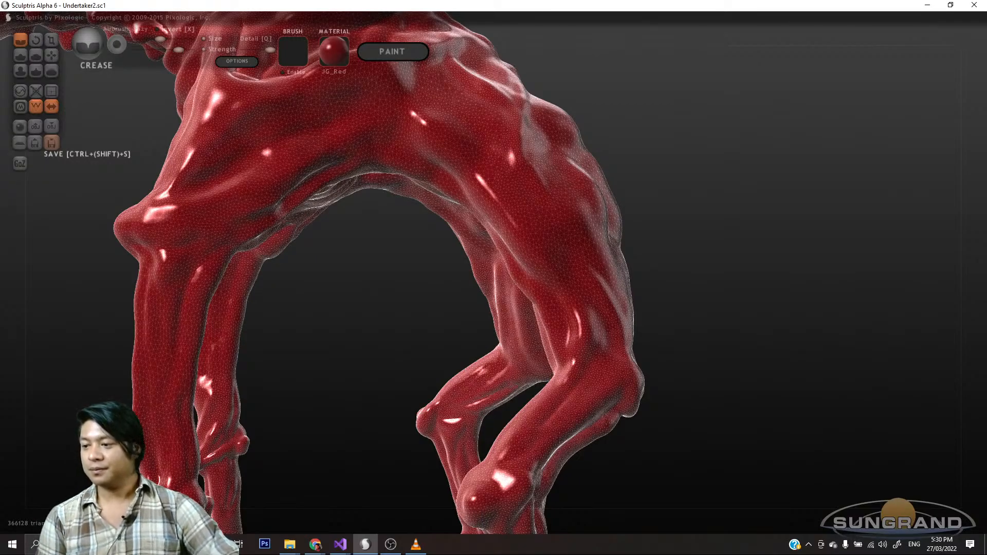
mouse_move(651, 304)
mouse_down()
mouse_move(646, 282)
mouse_move(691, 288)
mouse_move(654, 324)
mouse_move(595, 295)
mouse_move(622, 294)
mouse_move(635, 319)
mouse_move(353, 238)
mouse_up()
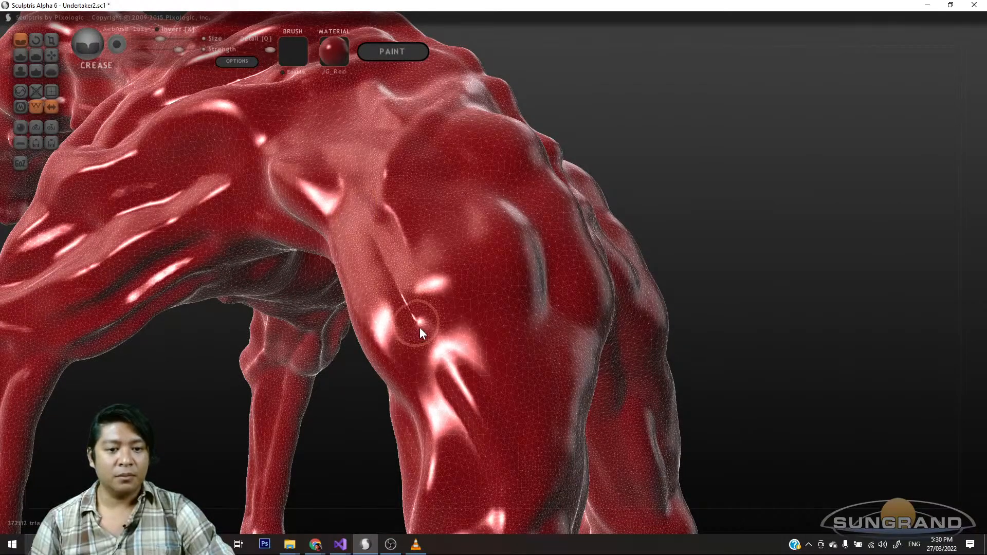
mouse_move(684, 340)
mouse_down()
mouse_move(742, 310)
mouse_move(804, 311)
mouse_move(756, 353)
mouse_move(748, 330)
mouse_move(378, 236)
mouse_up()
drag(396, 230, 470, 353)
mouse_move(619, 380)
mouse_down()
mouse_move(711, 322)
mouse_move(584, 409)
mouse_move(606, 408)
mouse_move(632, 377)
mouse_up()
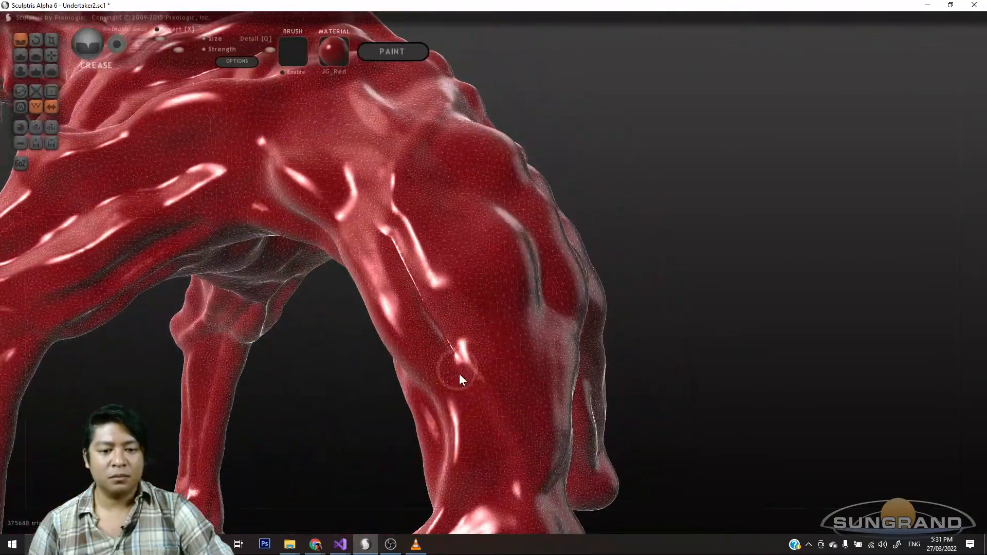
mouse_move(591, 465)
mouse_down()
mouse_move(742, 347)
mouse_move(689, 359)
mouse_move(683, 403)
mouse_move(440, 257)
mouse_up()
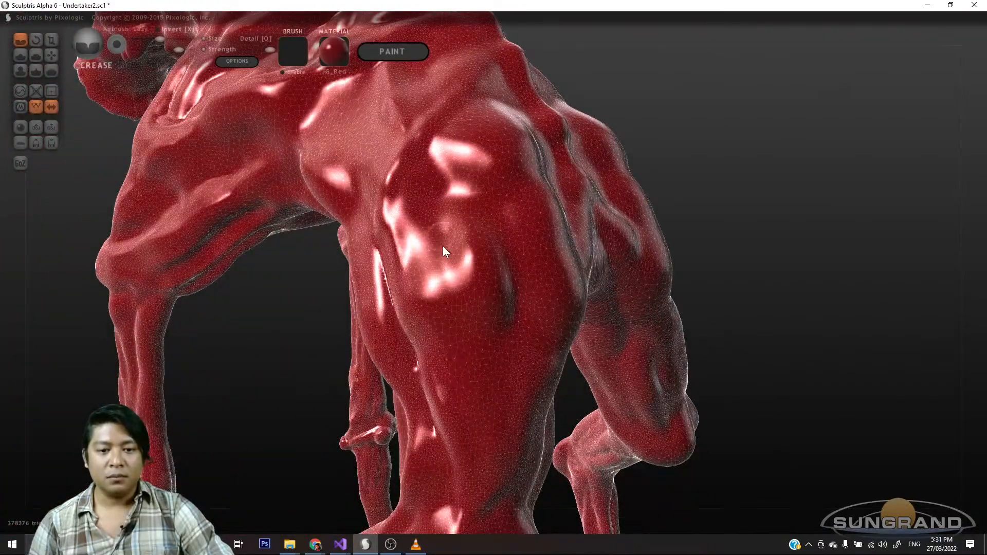
mouse_move(668, 358)
mouse_down()
mouse_move(735, 318)
mouse_move(876, 303)
mouse_move(668, 255)
mouse_move(566, 200)
mouse_up()
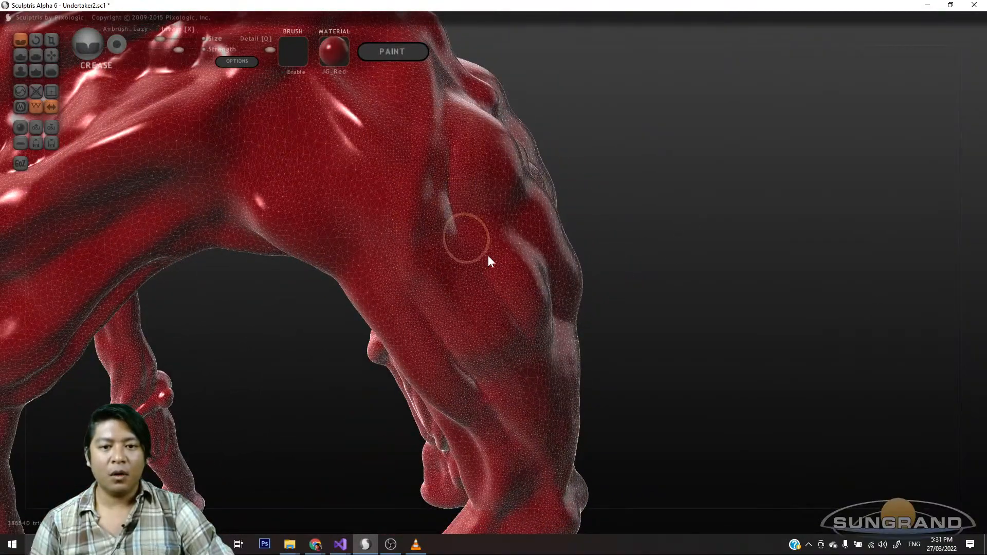
- Carve creases across the flank between the belly and the front of the hind thigh
mouse_move(668, 287)
mouse_down()
mouse_move(708, 293)
mouse_move(742, 247)
mouse_move(710, 232)
mouse_move(705, 313)
mouse_move(680, 247)
mouse_move(689, 306)
mouse_move(597, 326)
mouse_move(610, 345)
mouse_move(459, 298)
mouse_up()
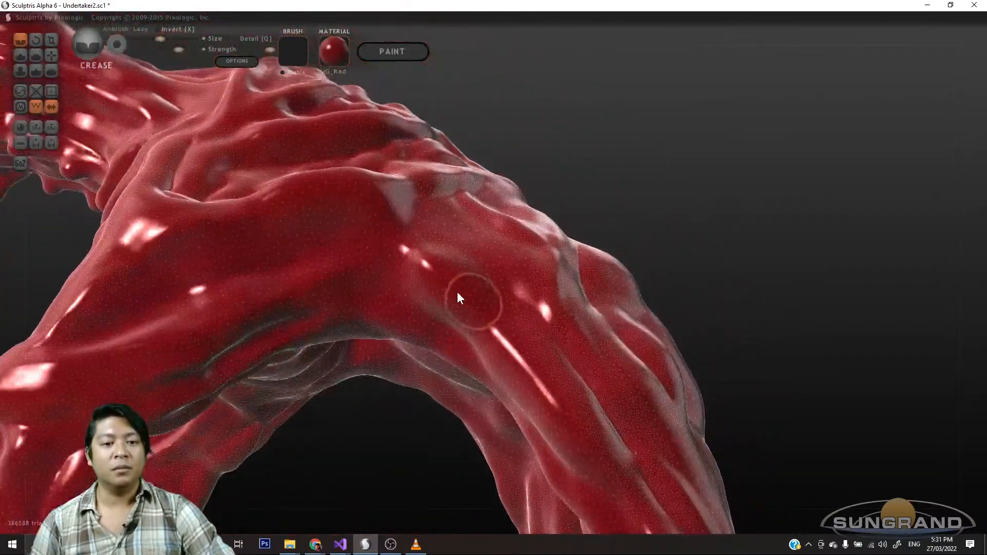
drag(374, 274, 470, 339)
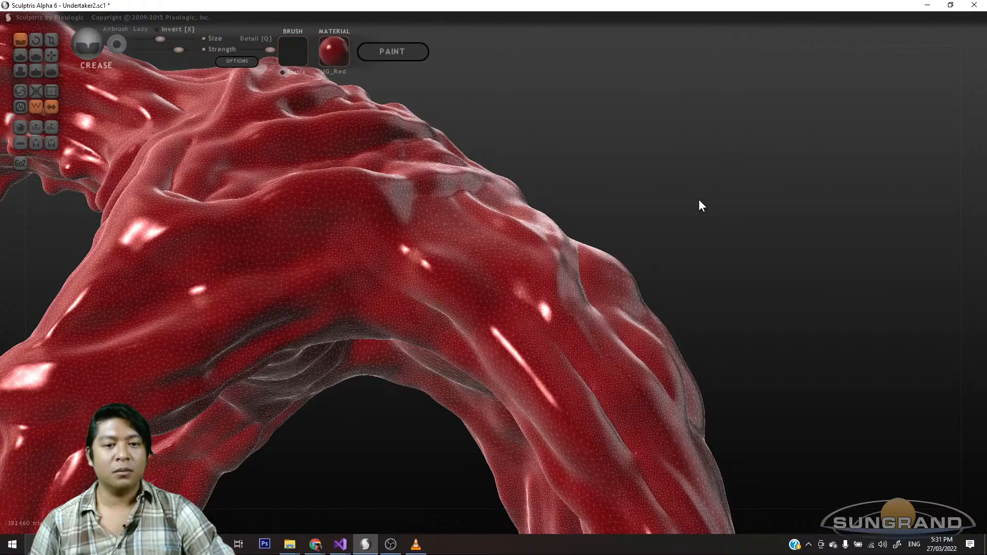
drag(699, 200, 687, 253)
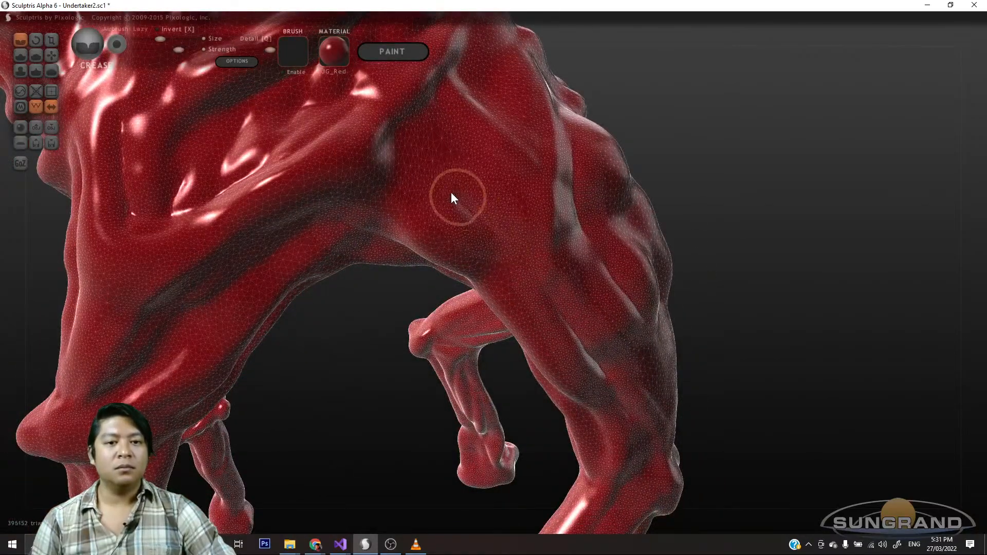
drag(452, 192, 406, 154)
- Carve thin creases between the rear ribs and down the waist behind the ribcage
mouse_move(718, 156)
mouse_down()
mouse_move(742, 150)
mouse_move(734, 113)
mouse_move(684, 126)
mouse_move(680, 110)
mouse_move(702, 278)
mouse_move(700, 244)
mouse_move(658, 200)
mouse_move(705, 194)
mouse_move(591, 236)
mouse_move(593, 203)
mouse_move(532, 203)
mouse_move(438, 267)
mouse_up()
scroll(434, 291, up, 3)
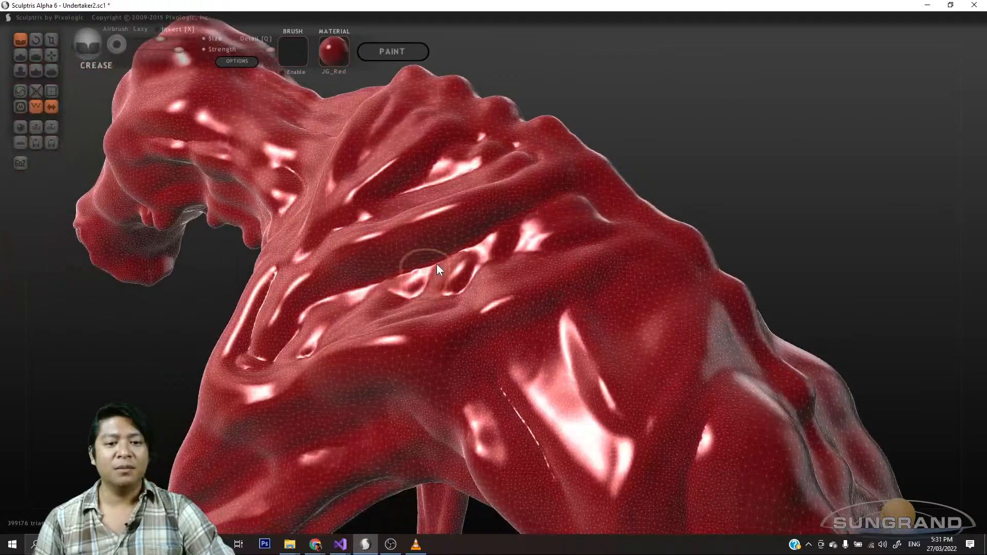
mouse_move(727, 188)
mouse_down()
mouse_move(816, 177)
mouse_move(814, 211)
mouse_move(735, 263)
mouse_move(615, 214)
mouse_move(744, 198)
mouse_move(618, 196)
mouse_move(563, 218)
mouse_move(664, 204)
mouse_move(584, 222)
mouse_move(637, 227)
mouse_up()
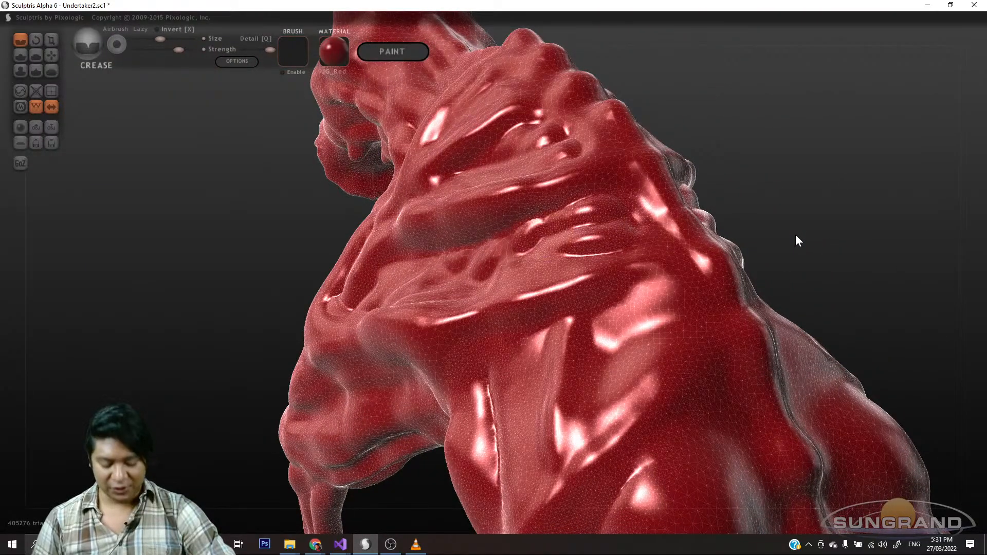
- Crease the lower back and rump, separating the hip muscles on both sides of the spine and tail base
mouse_move(811, 240)
mouse_down()
mouse_move(727, 172)
mouse_move(727, 205)
mouse_move(656, 246)
mouse_up()
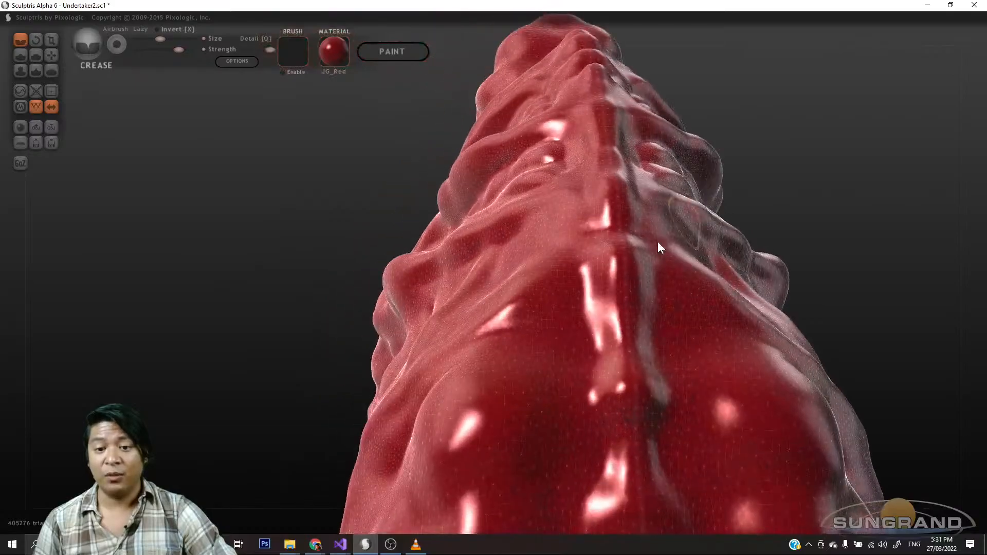
drag(570, 286, 507, 330)
mouse_move(780, 239)
mouse_down()
mouse_move(892, 248)
mouse_move(778, 225)
mouse_move(781, 261)
mouse_move(737, 190)
mouse_move(754, 216)
mouse_move(748, 205)
mouse_up()
mouse_move(488, 305)
mouse_down()
mouse_move(532, 206)
mouse_move(668, 169)
mouse_up()
mouse_move(787, 152)
mouse_down()
mouse_move(738, 138)
mouse_move(554, 222)
mouse_up()
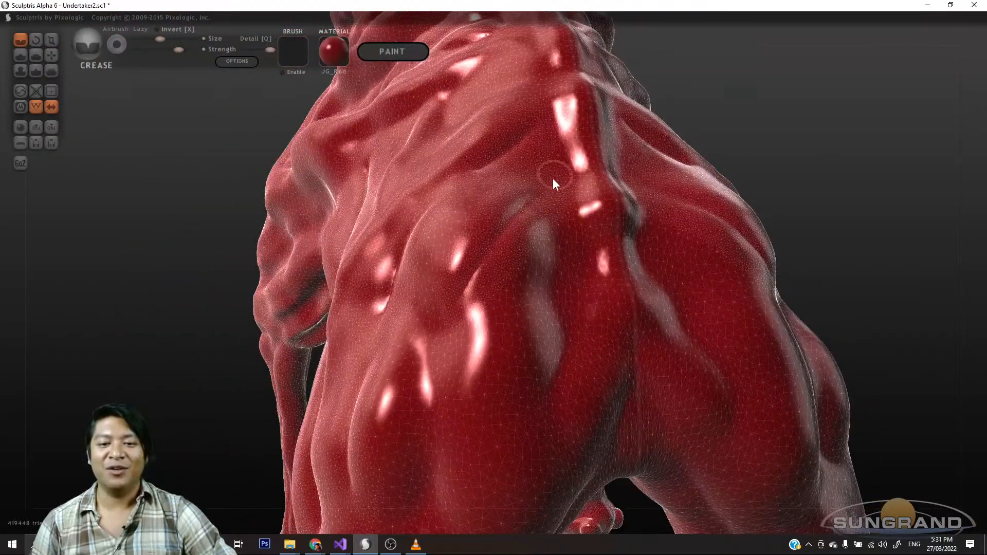
drag(504, 252, 459, 313)
drag(577, 232, 557, 372)
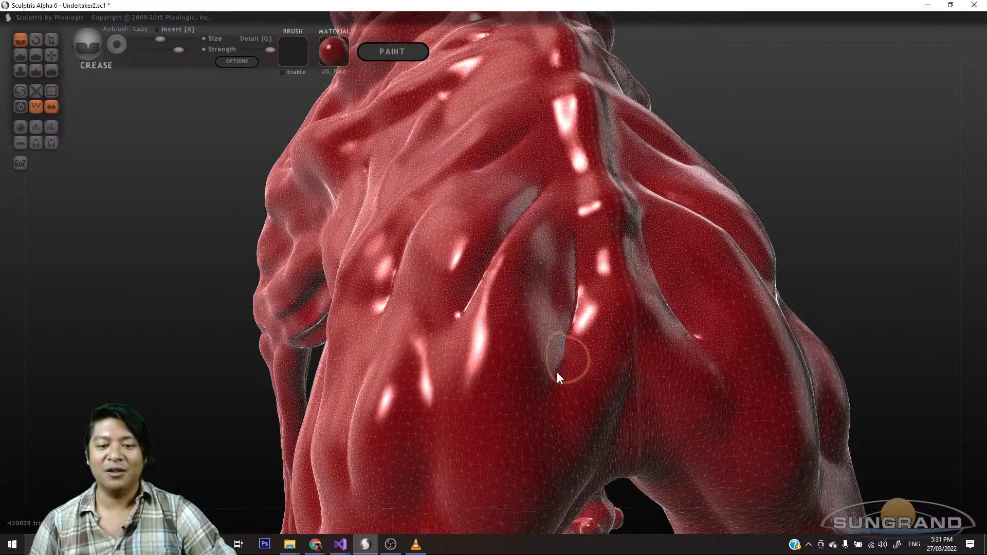
- Carve diagonal muscle creases across the back of the hind thighs below the rump
mouse_move(839, 240)
mouse_down()
mouse_move(825, 192)
mouse_move(841, 159)
mouse_move(894, 156)
mouse_move(866, 279)
mouse_move(830, 194)
mouse_move(756, 228)
mouse_up()
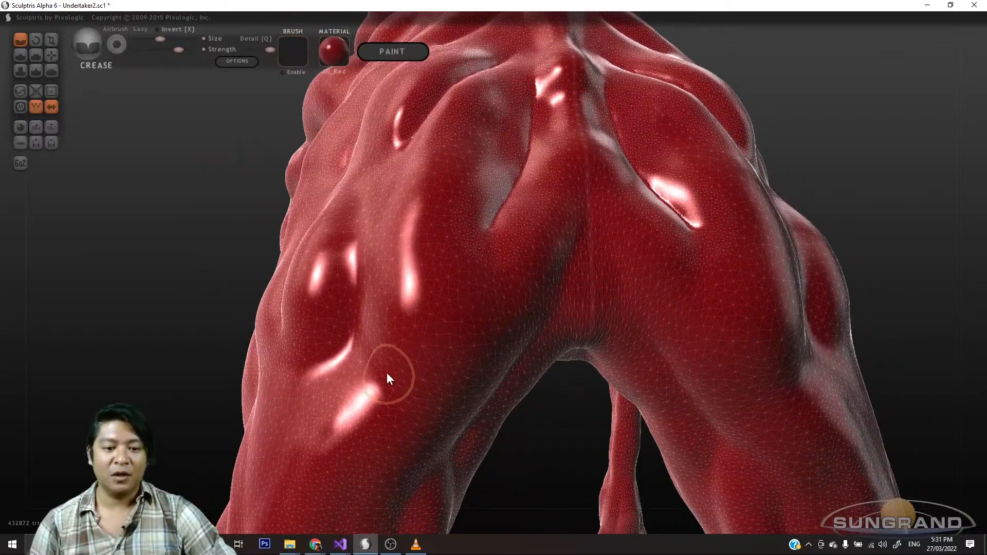
drag(374, 364, 438, 302)
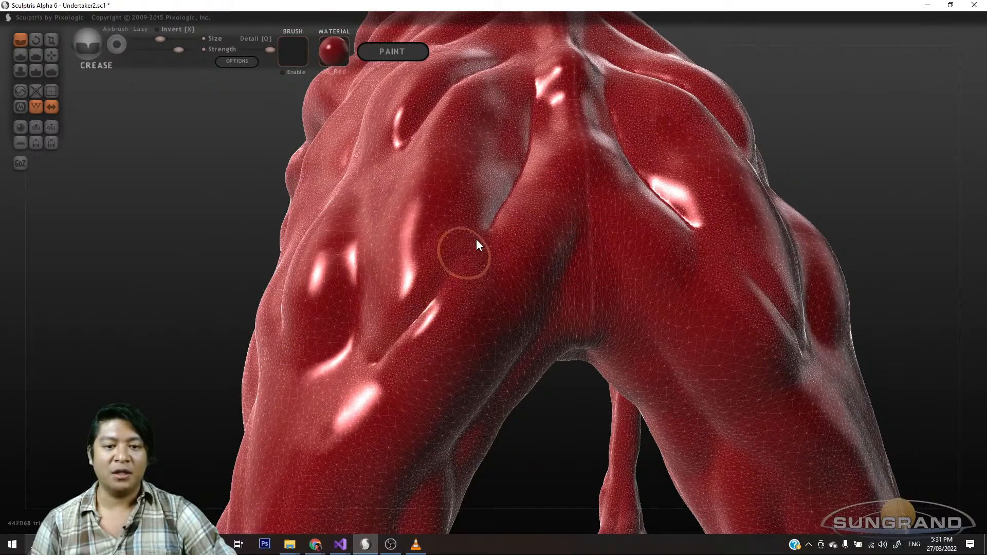
drag(476, 239, 483, 231)
mouse_move(819, 184)
mouse_down()
mouse_move(840, 149)
mouse_move(869, 142)
mouse_up()
mouse_move(428, 420)
mouse_down()
mouse_move(524, 308)
mouse_move(556, 289)
mouse_move(417, 432)
mouse_up()
- Crease the inner and rear surfaces of the lower hind thighs, from the crotch down to the joint
mouse_move(787, 219)
mouse_down()
mouse_move(802, 189)
mouse_move(816, 189)
mouse_move(854, 241)
mouse_move(755, 257)
mouse_move(796, 257)
mouse_move(781, 263)
mouse_up()
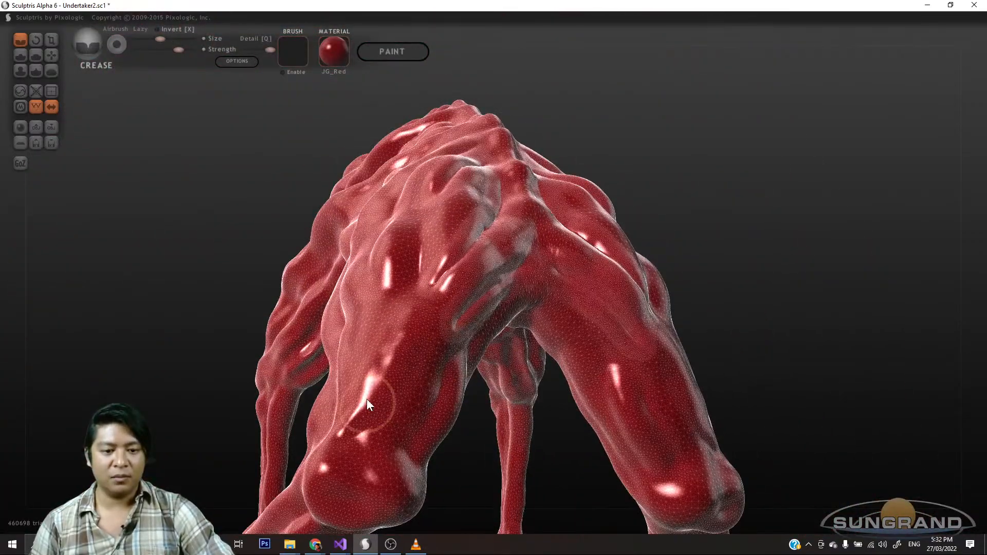
drag(366, 399, 451, 317)
drag(799, 256, 688, 248)
mouse_move(532, 309)
mouse_down()
mouse_move(509, 332)
mouse_move(529, 368)
mouse_up()
mouse_move(812, 216)
mouse_down()
mouse_move(752, 194)
mouse_move(797, 247)
mouse_move(870, 236)
mouse_move(802, 247)
mouse_up()
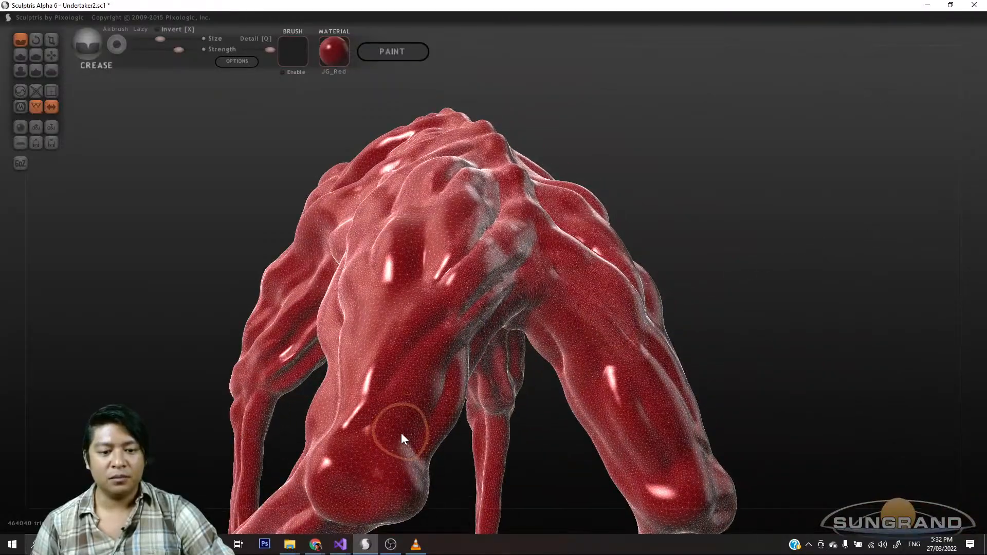
drag(401, 433, 457, 377)
drag(379, 405, 418, 343)
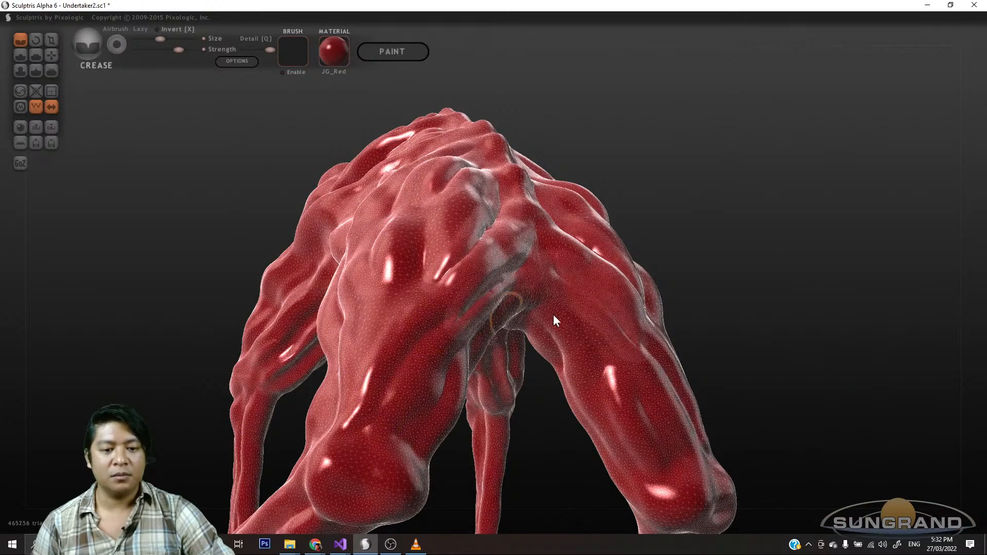
- Deepen the crease running from the tail base along the rump's inner edge
mouse_move(709, 278)
mouse_down()
mouse_move(756, 269)
mouse_move(793, 347)
mouse_up()
mouse_move(696, 231)
mouse_down()
mouse_move(677, 181)
mouse_move(642, 192)
mouse_up()
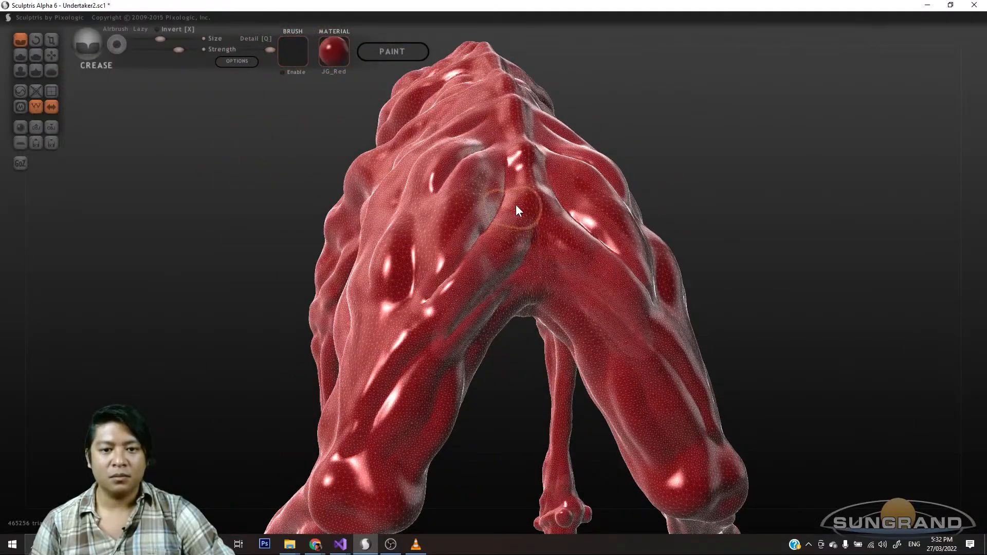
drag(516, 205, 492, 239)
drag(654, 193, 797, 174)
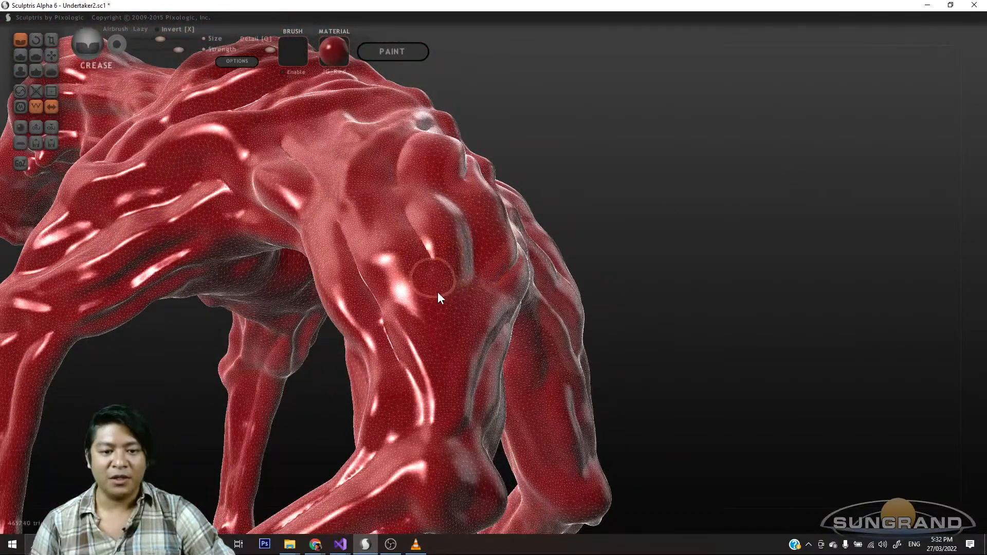
- Carve lengthwise creases between the muscles on the side of the rump and upper hind thigh
drag(439, 297, 486, 291)
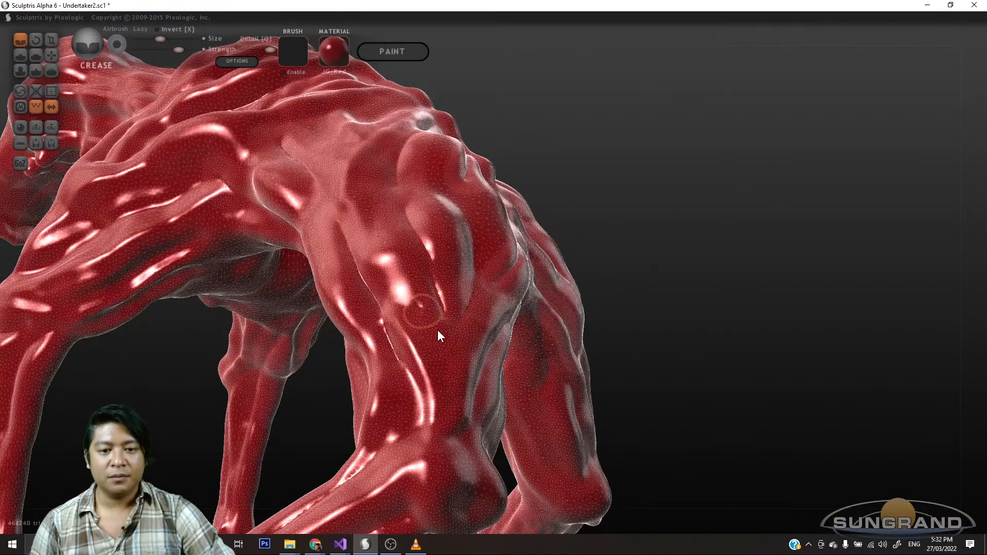
drag(438, 331, 429, 311)
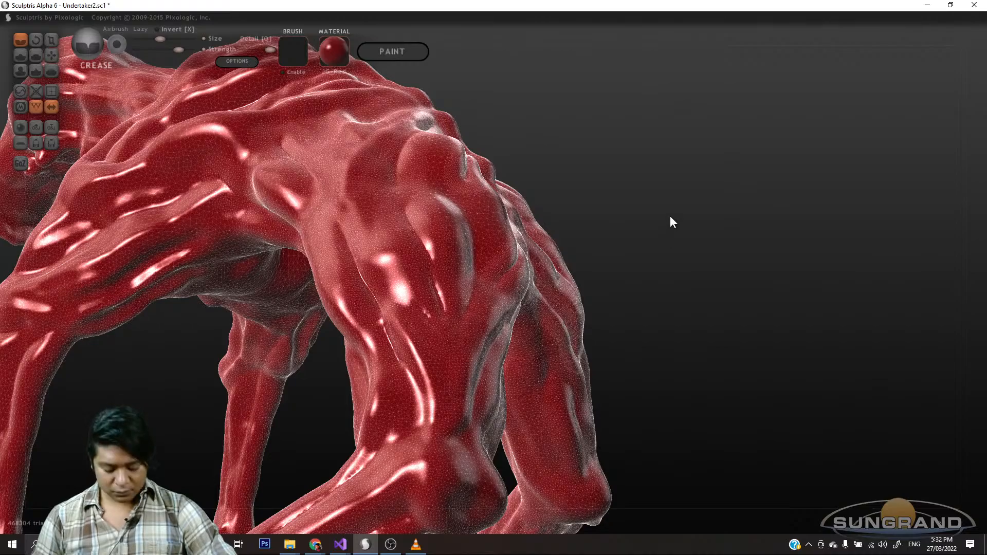
mouse_move(670, 217)
mouse_down()
mouse_move(627, 211)
mouse_move(667, 284)
mouse_move(643, 295)
mouse_move(712, 247)
mouse_move(671, 251)
mouse_up()
drag(474, 283, 455, 410)
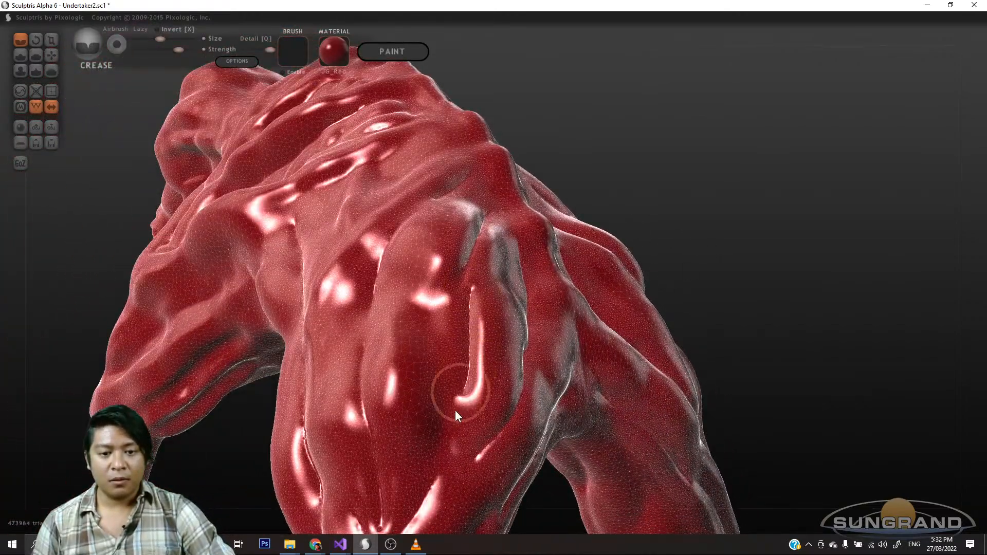
- Crease the outline of a hollow on the lower back, between the rear ribs and the hip muscle
mouse_move(782, 257)
mouse_down()
mouse_move(677, 244)
mouse_move(692, 295)
mouse_move(739, 261)
mouse_move(811, 237)
mouse_move(699, 298)
mouse_move(548, 304)
mouse_move(506, 342)
mouse_move(702, 325)
mouse_move(822, 266)
mouse_move(824, 281)
mouse_move(794, 284)
mouse_move(828, 276)
mouse_move(786, 254)
mouse_up()
mouse_move(705, 198)
mouse_down()
mouse_move(661, 176)
mouse_move(661, 352)
mouse_move(621, 236)
mouse_move(684, 226)
mouse_move(529, 229)
mouse_up()
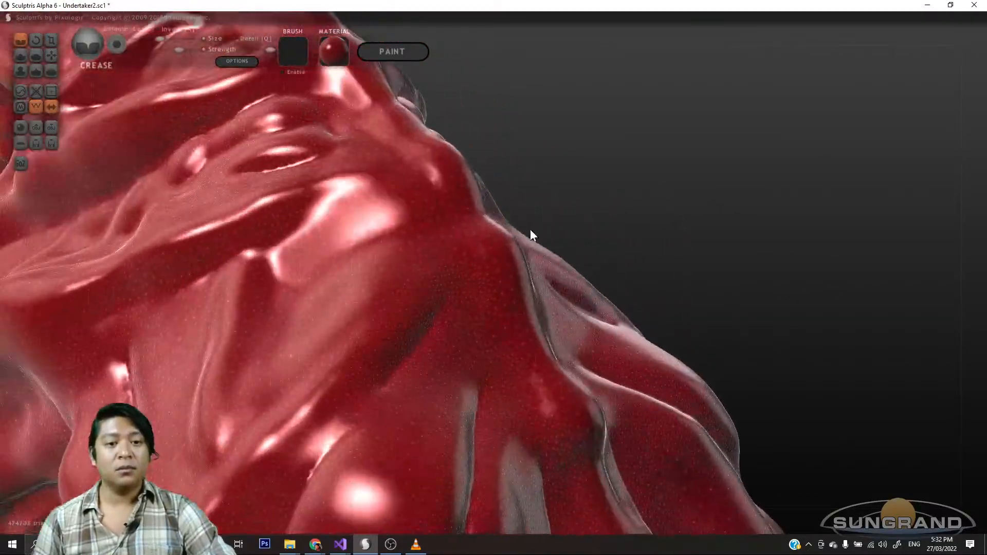
mouse_move(283, 239)
mouse_down()
mouse_move(402, 206)
mouse_move(307, 326)
mouse_up()
drag(268, 389, 253, 405)
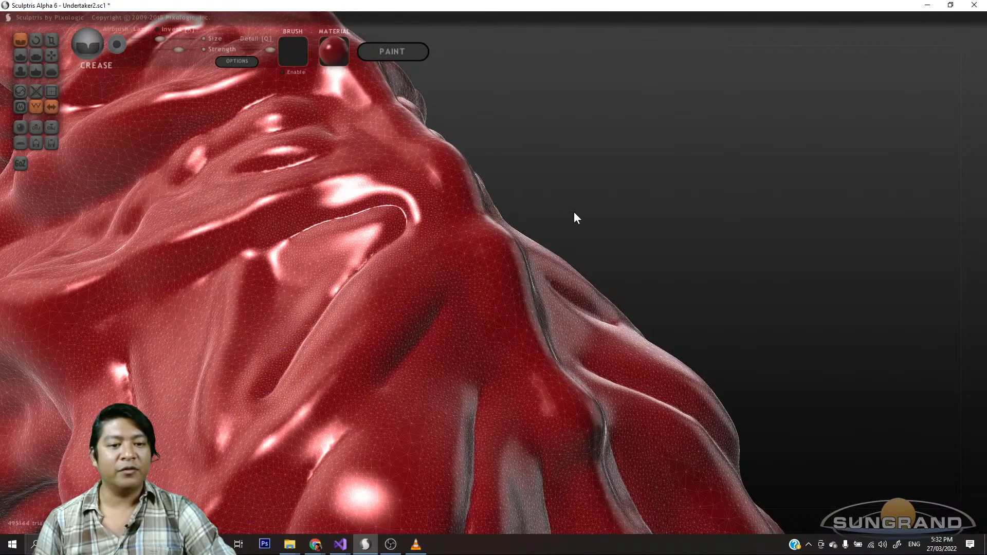
drag(574, 211, 653, 200)
mouse_move(234, 268)
mouse_down()
mouse_move(285, 336)
mouse_move(315, 406)
mouse_up()
drag(690, 228, 677, 228)
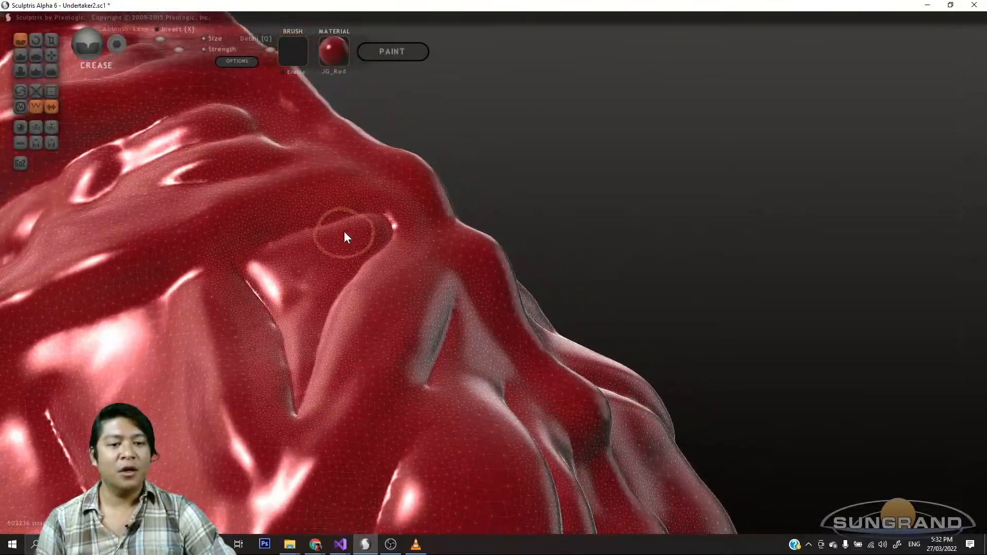
mouse_move(381, 245)
mouse_down()
mouse_move(348, 263)
mouse_move(243, 263)
mouse_move(313, 248)
mouse_move(305, 376)
mouse_up()
mouse_move(607, 221)
mouse_down()
mouse_move(646, 194)
mouse_move(656, 220)
mouse_up()
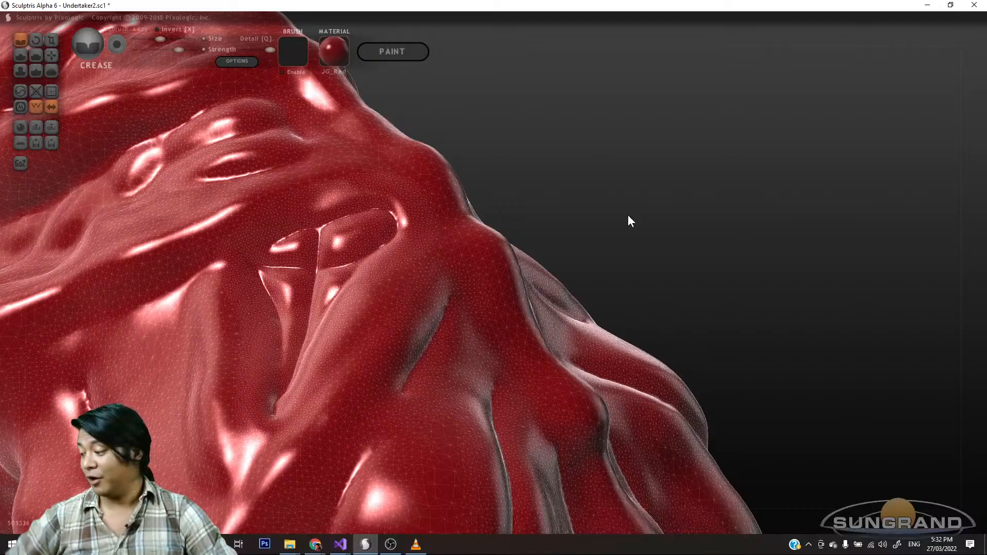
key(ctrl+z)
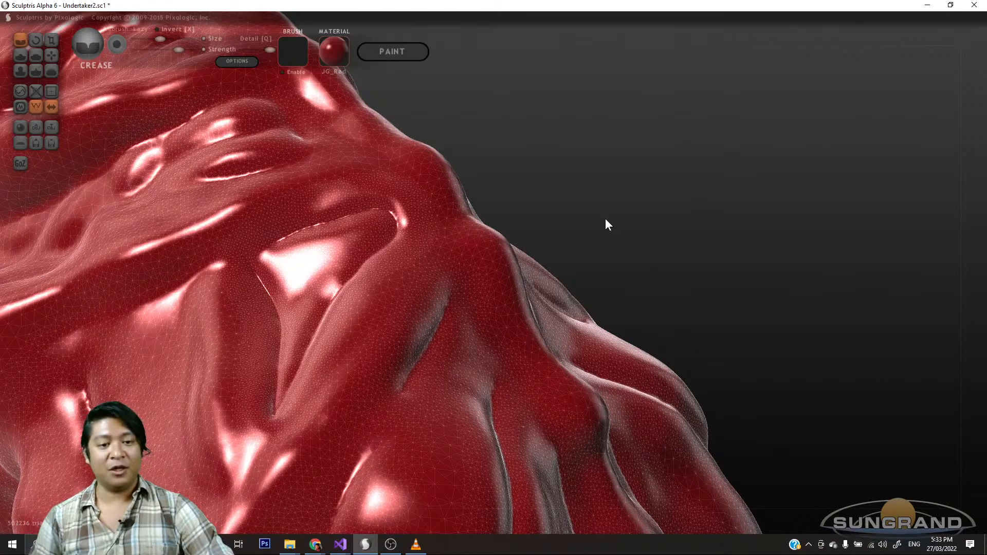
- Carve thin muscle strands inside the lower-back hollow and diagonal creases across the flank in front of the hip
mouse_move(581, 197)
mouse_down()
mouse_move(658, 183)
mouse_move(381, 238)
mouse_move(326, 310)
mouse_move(311, 368)
mouse_up()
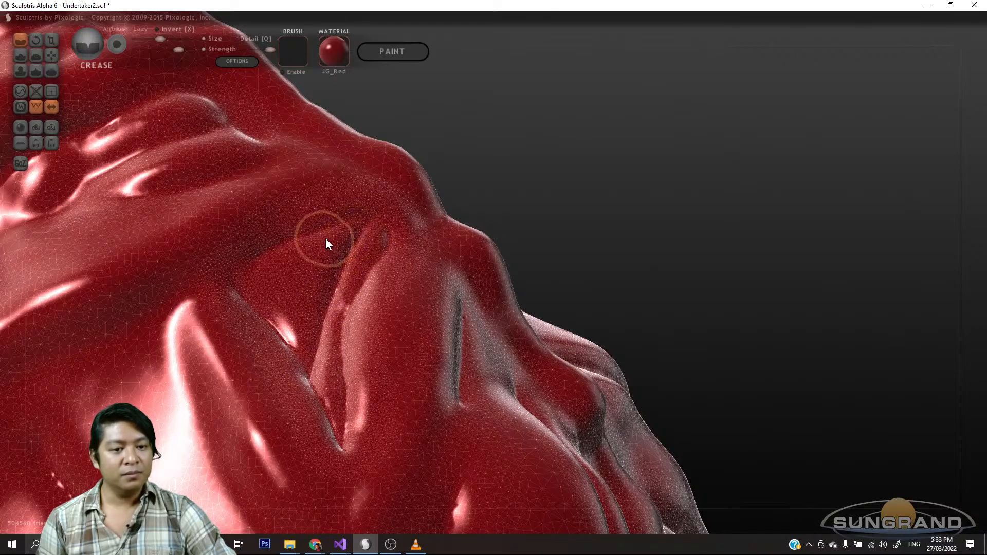
drag(545, 254, 678, 226)
mouse_move(540, 231)
mouse_down()
mouse_move(600, 227)
mouse_move(661, 172)
mouse_move(602, 225)
mouse_move(672, 227)
mouse_move(428, 260)
mouse_up()
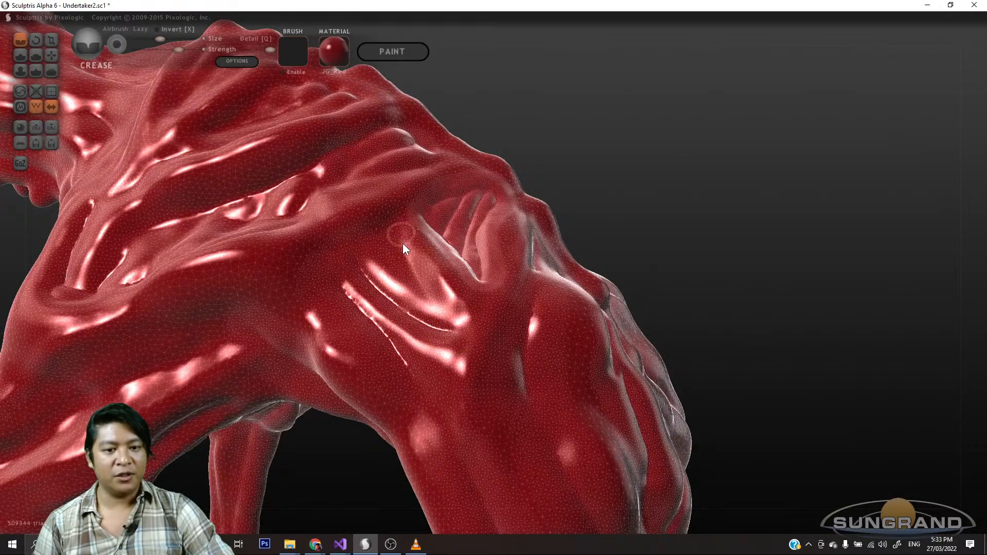
drag(403, 243, 440, 320)
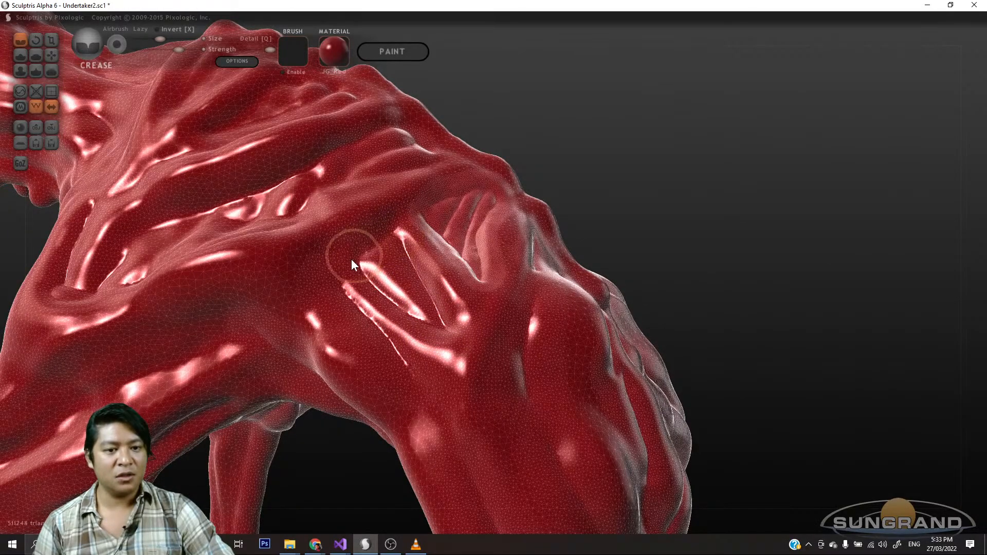
drag(633, 226, 599, 232)
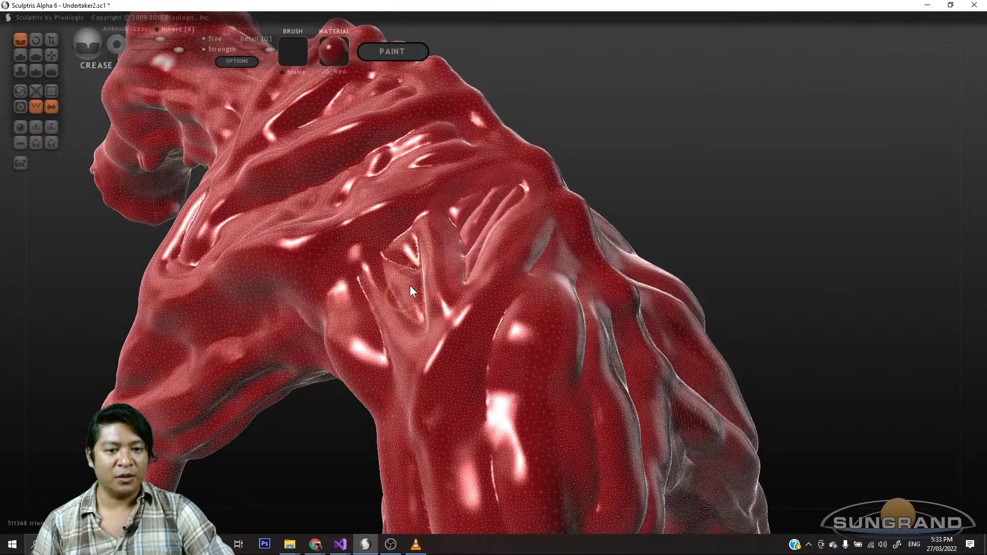
- Build up two rounded bumps on each side of the throat base with the Draw brush, continuing the neck's rows
drag(321, 443, 544, 283)
scroll(603, 269, down, 4)
mouse_move(604, 269)
mouse_down()
mouse_move(560, 337)
mouse_move(627, 289)
mouse_move(634, 270)
mouse_move(718, 273)
mouse_move(670, 260)
mouse_move(636, 273)
mouse_move(619, 302)
mouse_move(676, 229)
mouse_move(655, 235)
mouse_up()
scroll(628, 279, up, 5)
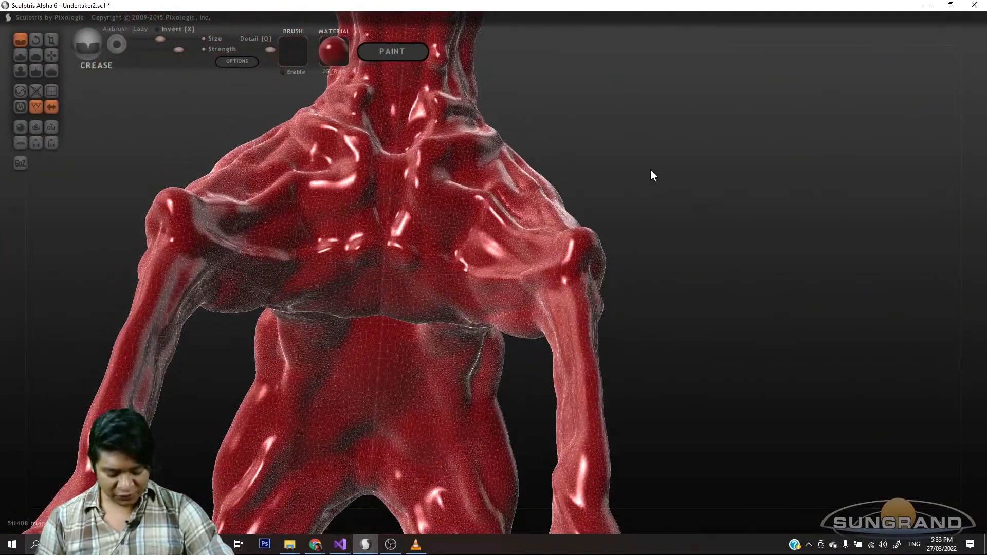
mouse_move(650, 175)
mouse_down()
mouse_move(636, 132)
mouse_move(632, 380)
mouse_move(632, 269)
mouse_move(504, 316)
mouse_move(430, 251)
mouse_up()
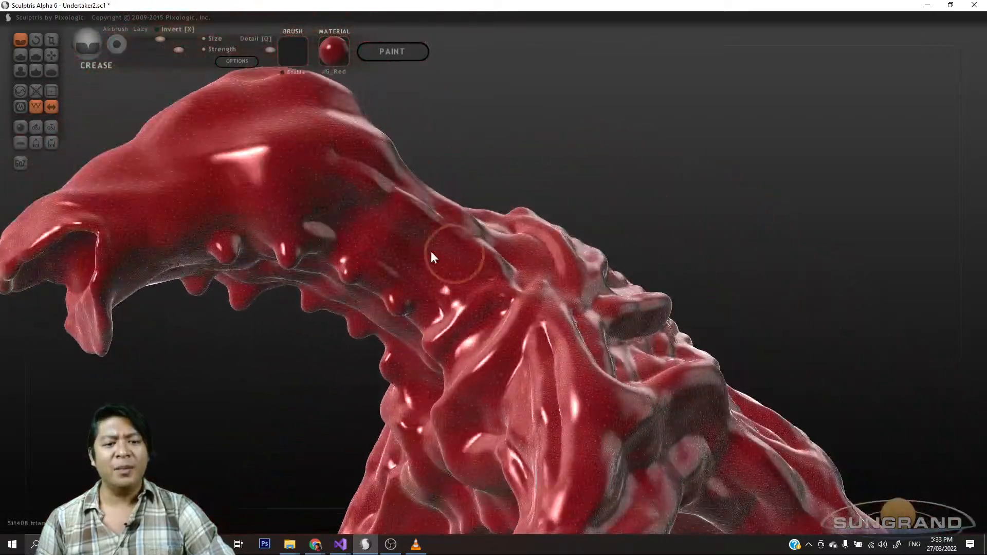
click(17, 57)
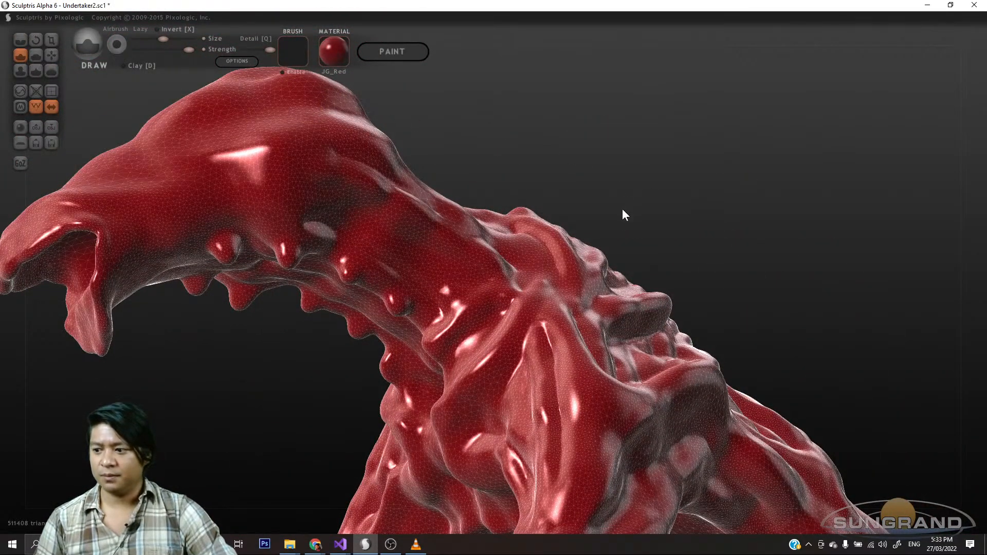
mouse_move(625, 217)
mouse_down()
mouse_move(639, 153)
mouse_move(711, 176)
mouse_move(784, 146)
mouse_move(656, 231)
mouse_move(585, 263)
mouse_move(615, 256)
mouse_move(621, 267)
mouse_move(637, 242)
mouse_move(459, 199)
mouse_up()
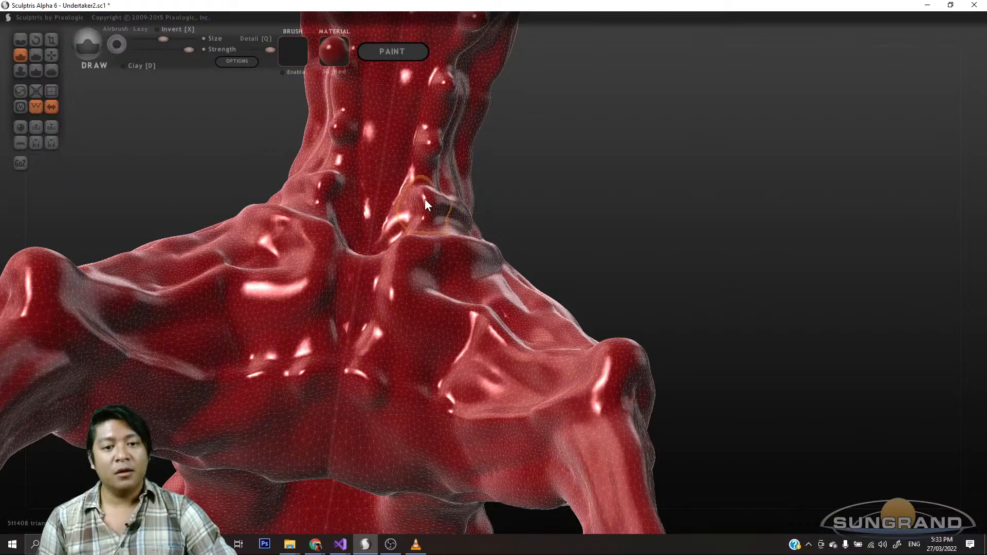
scroll(422, 199, up, 3)
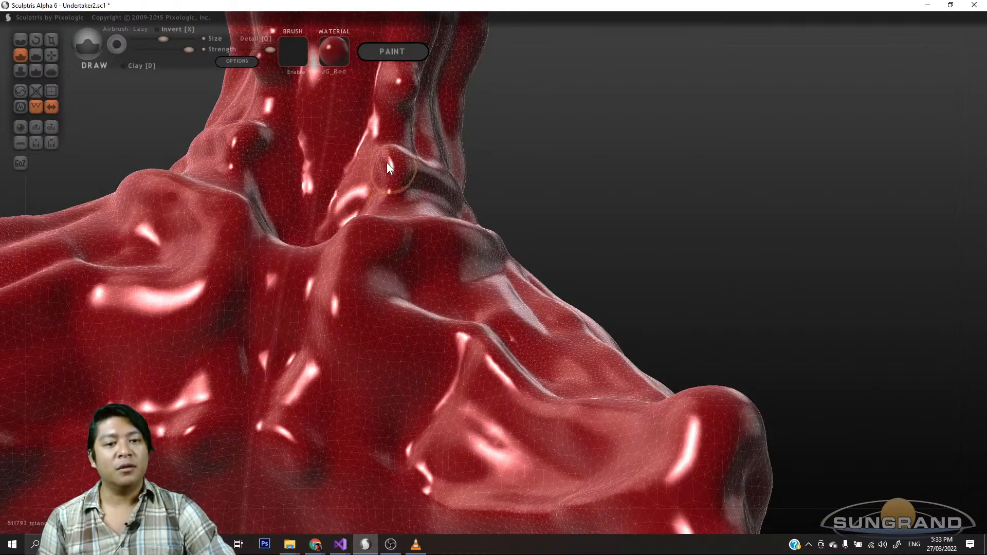
drag(387, 163, 391, 171)
drag(382, 237, 368, 237)
drag(623, 270, 631, 249)
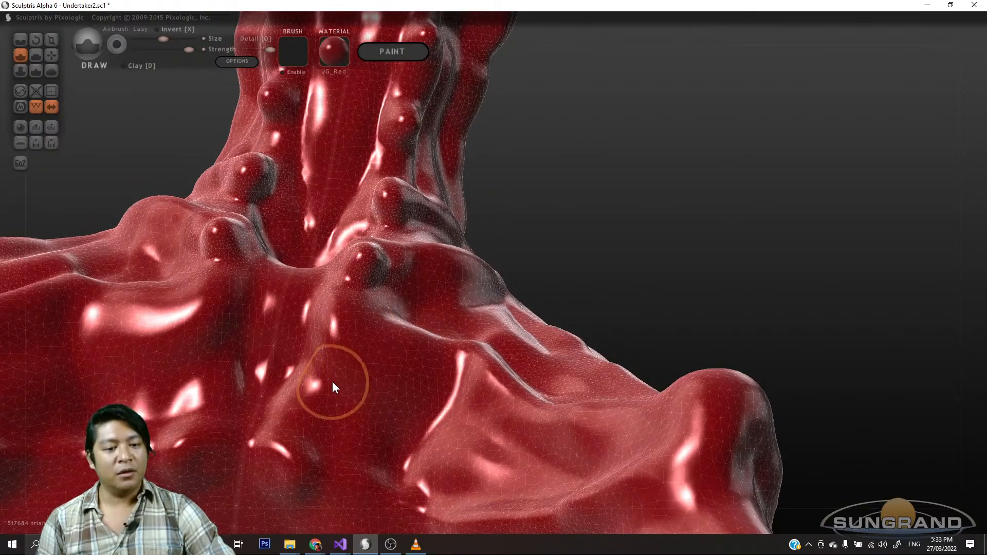
- Extend both rows of rounded bumps down the front of the chest with two more bumps per side
drag(332, 381, 349, 375)
scroll(465, 345, down, 2)
scroll(465, 344, down, 3)
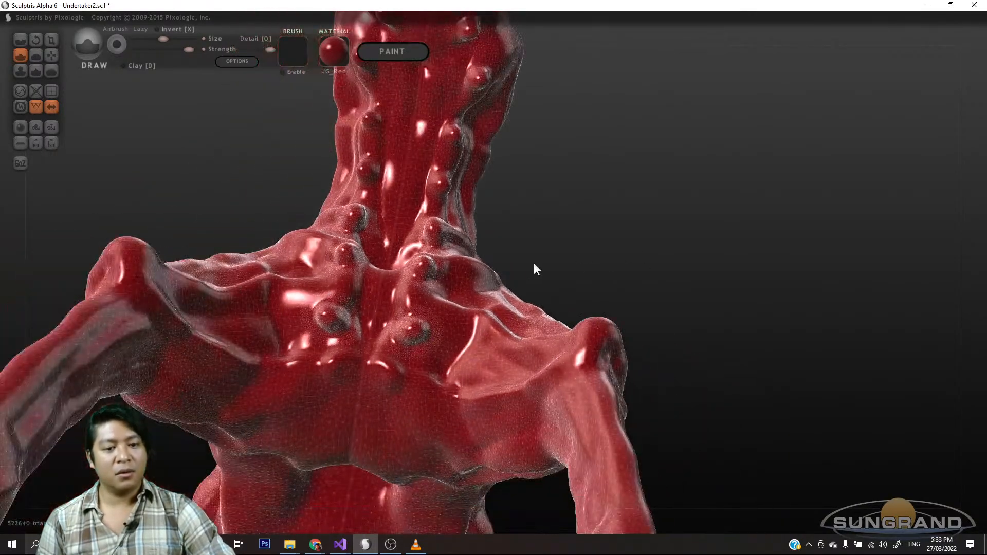
drag(629, 222, 609, 95)
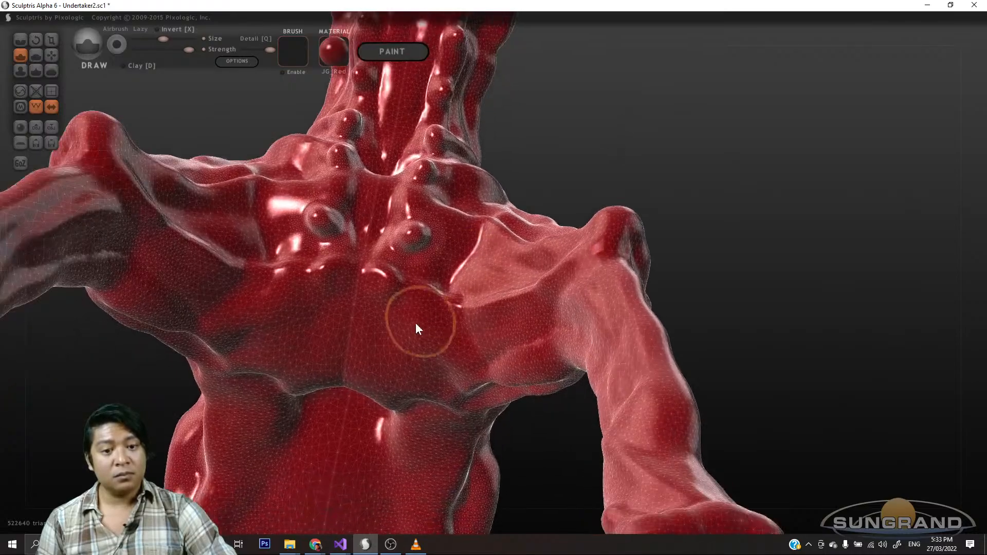
mouse_move(388, 320)
mouse_down()
mouse_move(398, 323)
mouse_move(387, 332)
mouse_move(403, 328)
mouse_up()
- Examine the legs and the creature's overall shape from both sides
scroll(682, 199, down, 3)
drag(683, 198, 514, 267)
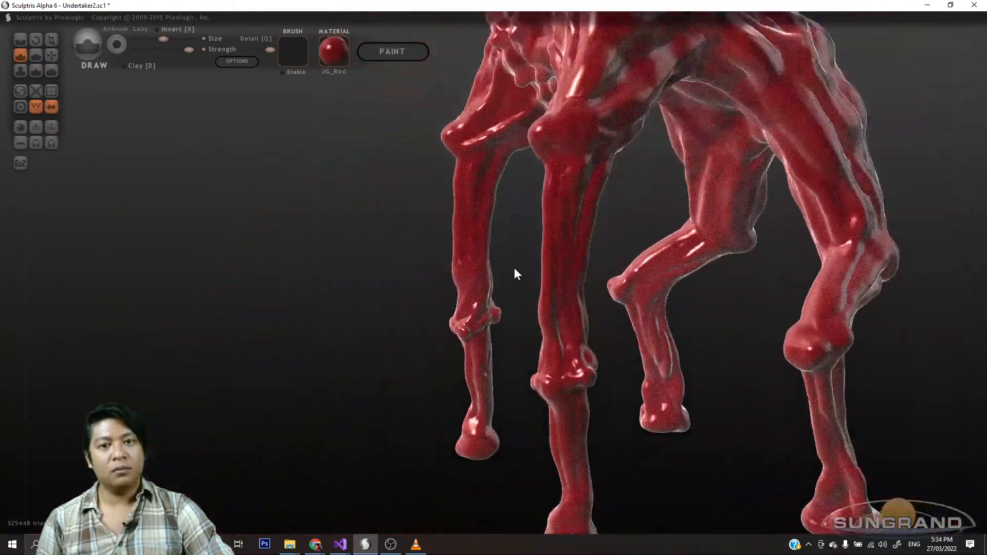
scroll(454, 236, down, 3)
drag(454, 236, 612, 249)
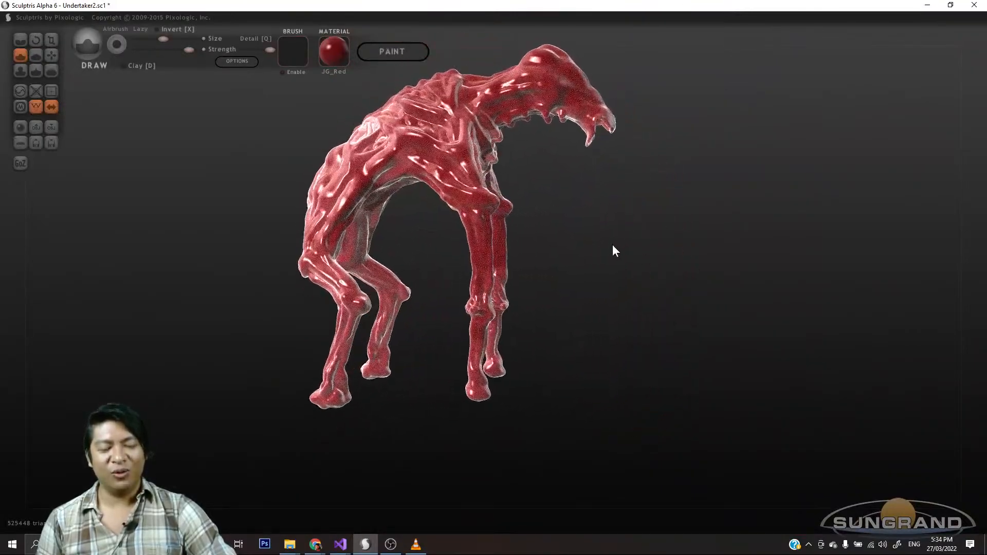
scroll(634, 234, up, 5)
alt+drag(704, 165, 542, 414)
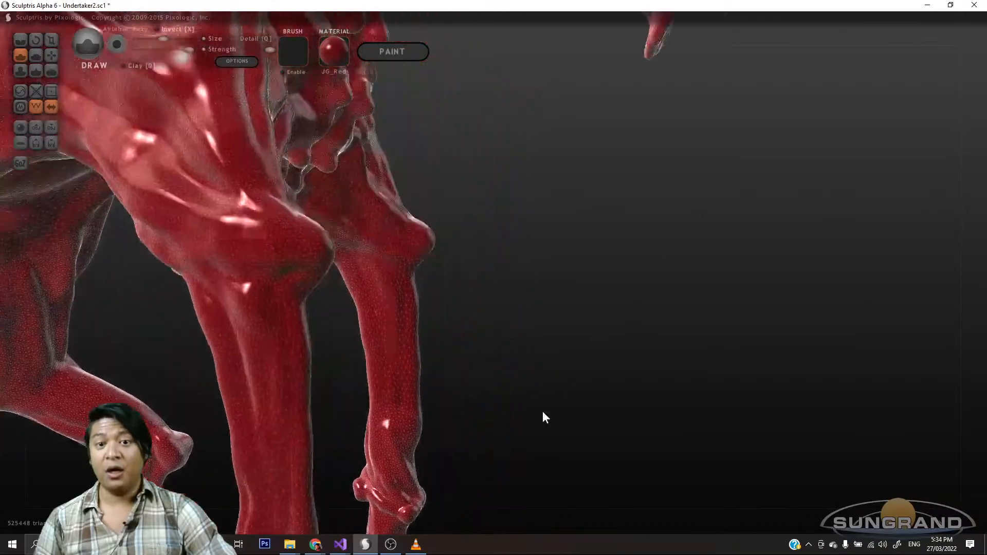
alt+drag(648, 229, 572, 335)
- Add a mirrored pair of rounded bumps to the underside of the head, just behind the lower jaw
mouse_move(647, 199)
alt+mouse_down()
mouse_move(545, 368)
mouse_move(594, 332)
mouse_move(609, 353)
mouse_move(674, 297)
alt+mouse_up()
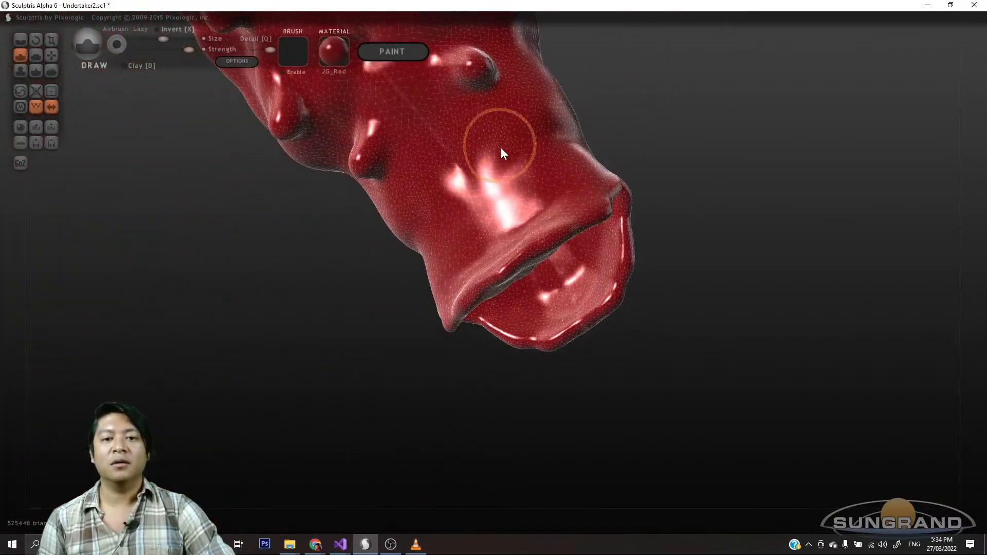
scroll(520, 134, up, 1)
scroll(520, 135, down, 1)
scroll(600, 131, up, 2)
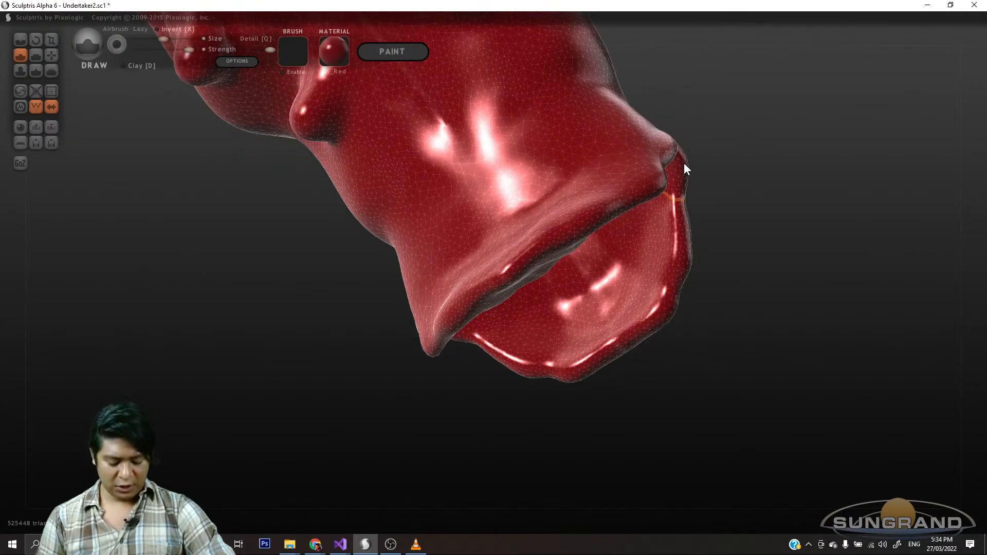
alt+drag(730, 160, 706, 273)
drag(709, 208, 694, 220)
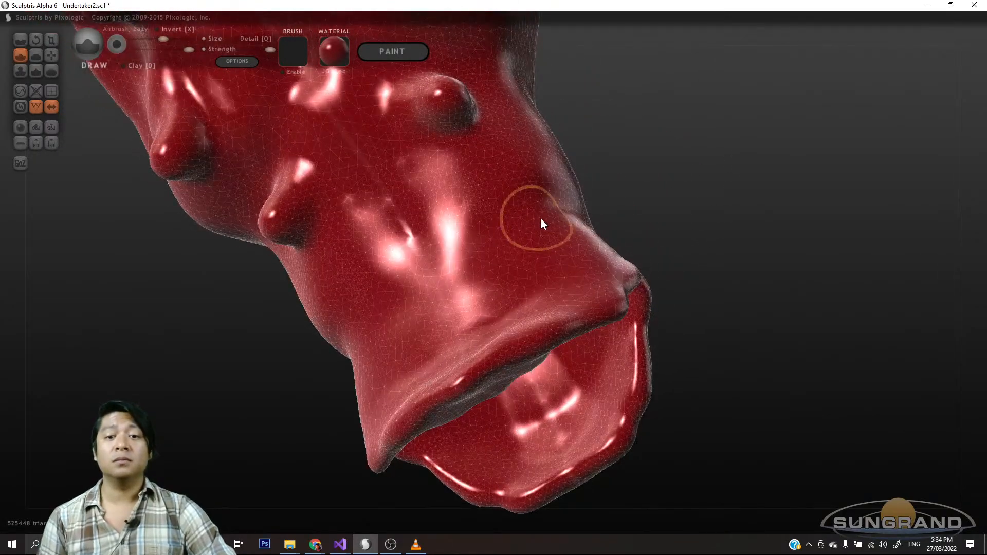
drag(509, 215, 507, 223)
click(508, 216)
scroll(689, 215, down, 5)
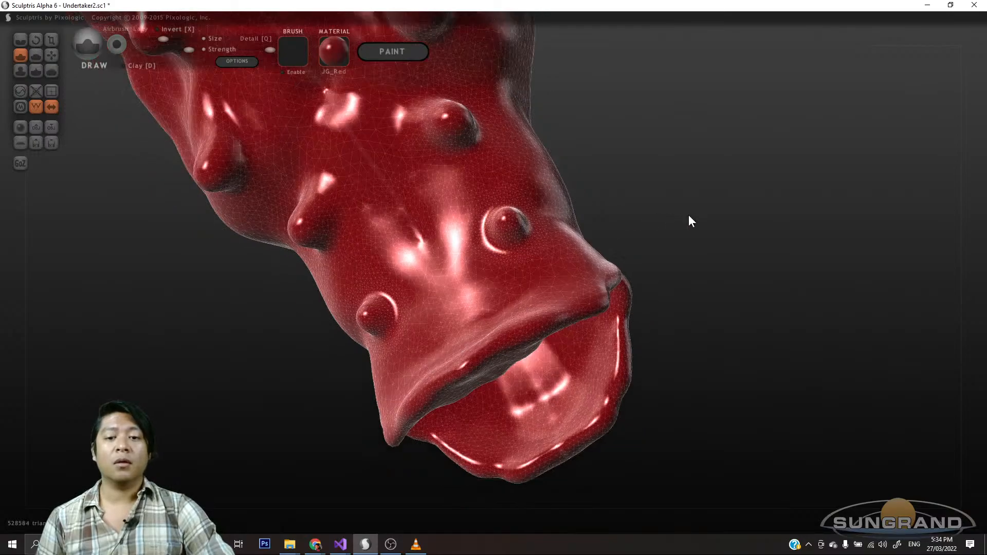
- Add a smaller mirrored bump along the lower jaw, closer to the mouth opening
drag(682, 251, 630, 247)
scroll(630, 247, up, 5)
mouse_move(665, 203)
mouse_down()
mouse_move(542, 226)
mouse_move(509, 269)
mouse_up()
drag(606, 257, 426, 346)
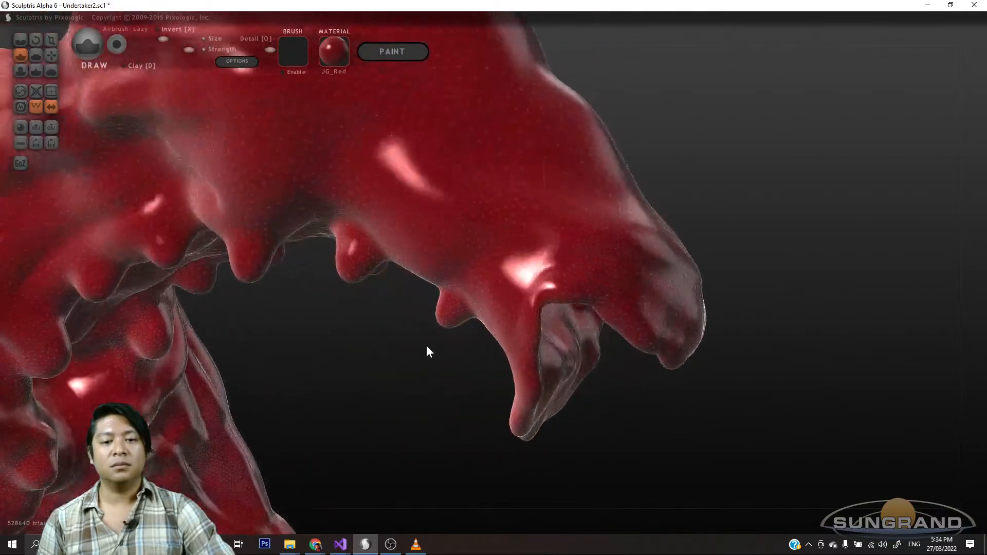
scroll(480, 374, down, 6)
drag(610, 385, 409, 360)
scroll(411, 403, up, 5)
scroll(410, 400, up, 5)
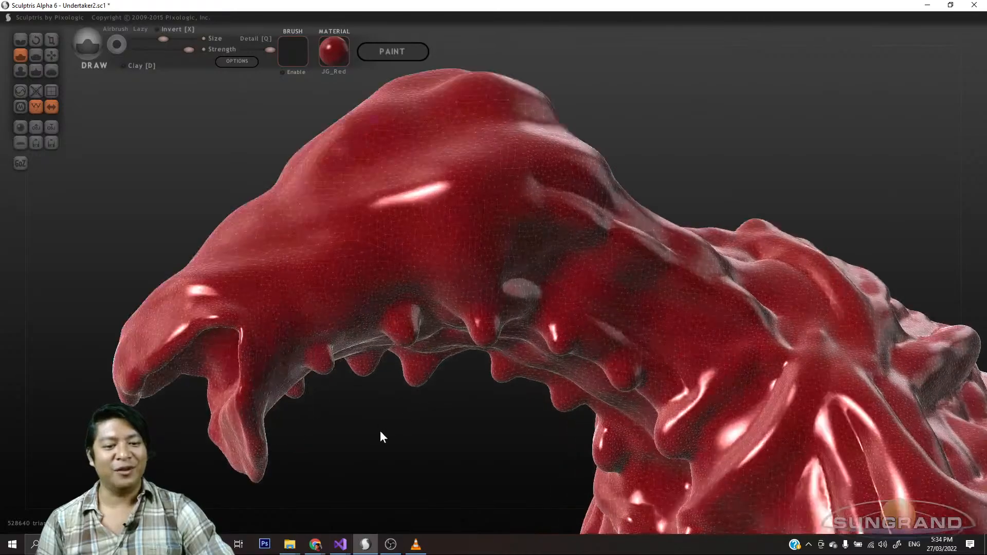
click(279, 372)
mouse_move(301, 397)
mouse_down()
mouse_move(347, 404)
mouse_move(267, 260)
mouse_up()
- Examine the front legs, belly and underside of the chest from the side and from below
mouse_move(393, 257)
mouse_down()
mouse_move(514, 260)
mouse_move(617, 183)
mouse_move(732, 271)
mouse_move(789, 287)
mouse_up()
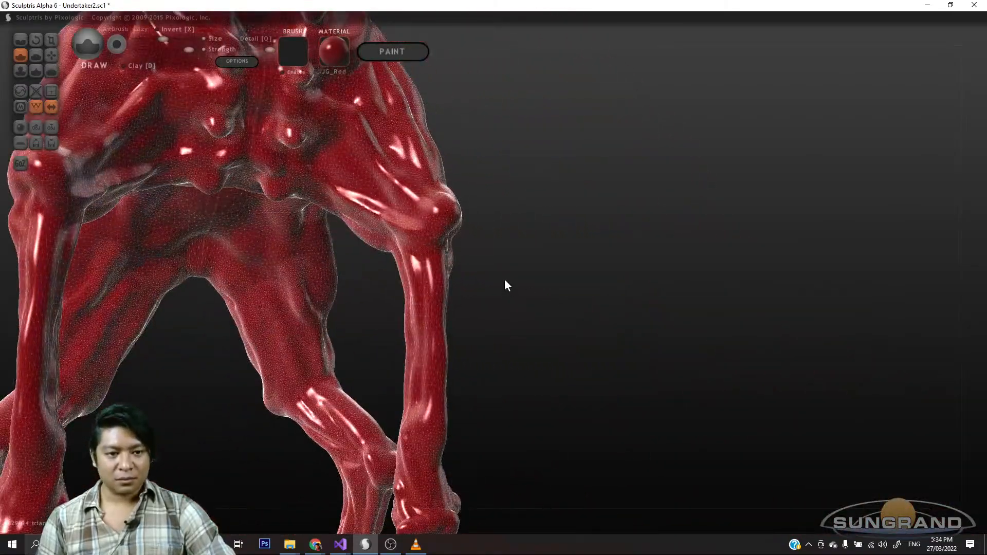
mouse_move(502, 285)
mouse_down()
mouse_move(716, 249)
mouse_move(739, 258)
mouse_move(556, 253)
mouse_move(749, 247)
mouse_move(707, 222)
mouse_up()
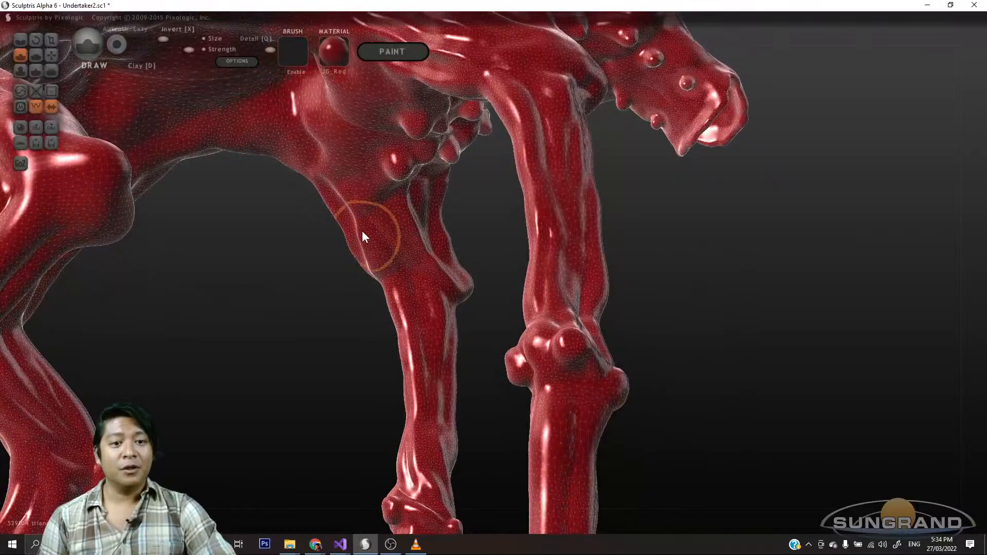
scroll(362, 230, up, 5)
scroll(273, 267, down, 5)
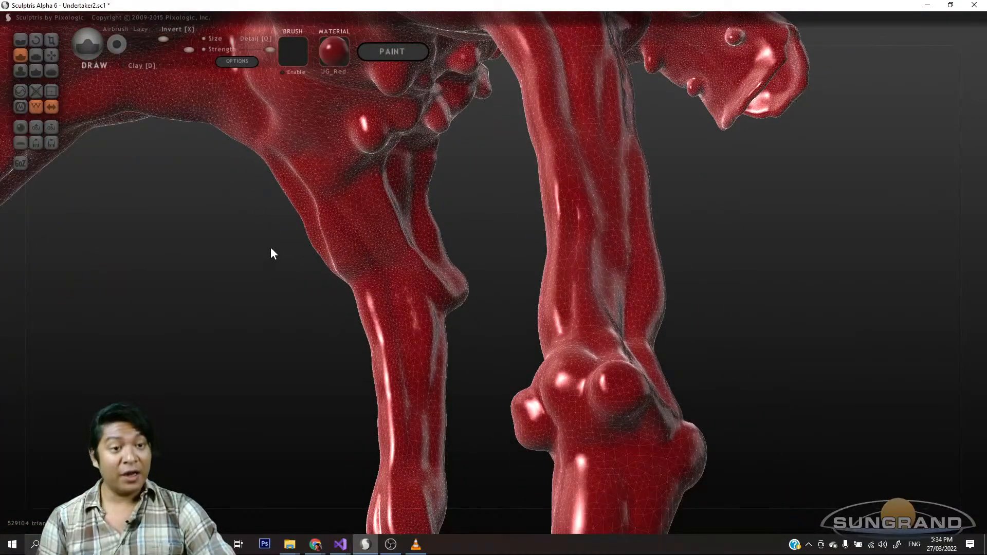
mouse_move(270, 247)
mouse_down()
mouse_move(417, 448)
mouse_move(319, 378)
mouse_move(341, 485)
mouse_move(352, 315)
mouse_move(379, 412)
mouse_move(368, 355)
mouse_move(373, 401)
mouse_move(403, 419)
mouse_move(399, 434)
mouse_move(410, 403)
mouse_move(414, 421)
mouse_move(381, 399)
mouse_move(428, 431)
mouse_move(453, 419)
mouse_move(309, 450)
mouse_move(282, 423)
mouse_up()
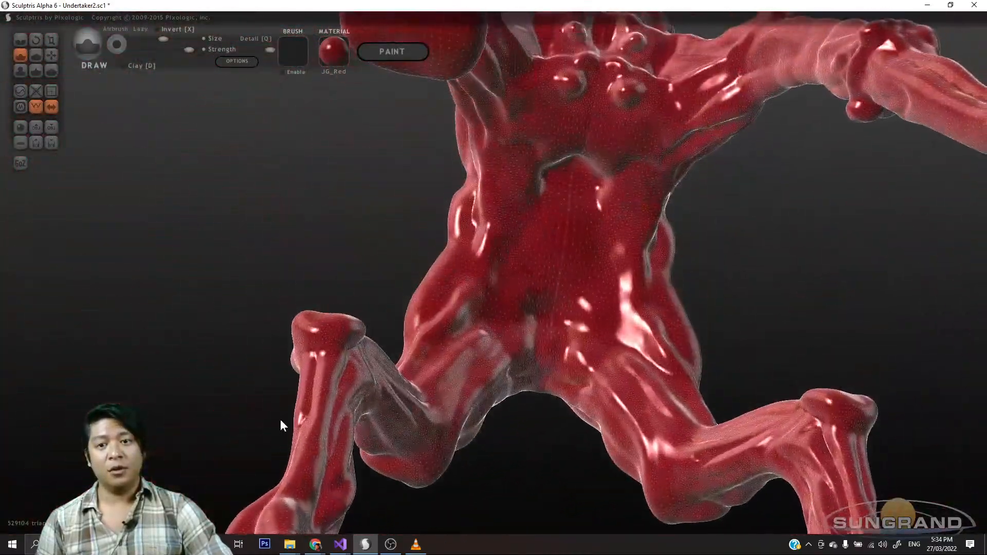
drag(705, 249, 611, 388)
scroll(612, 388, up, 3)
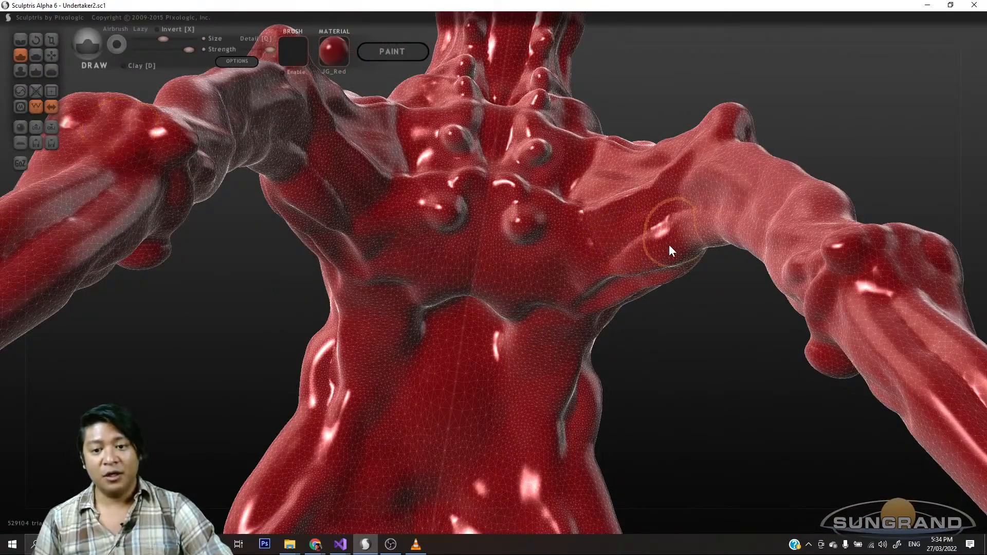
scroll(560, 297, down, 3)
scroll(553, 290, up, 3)
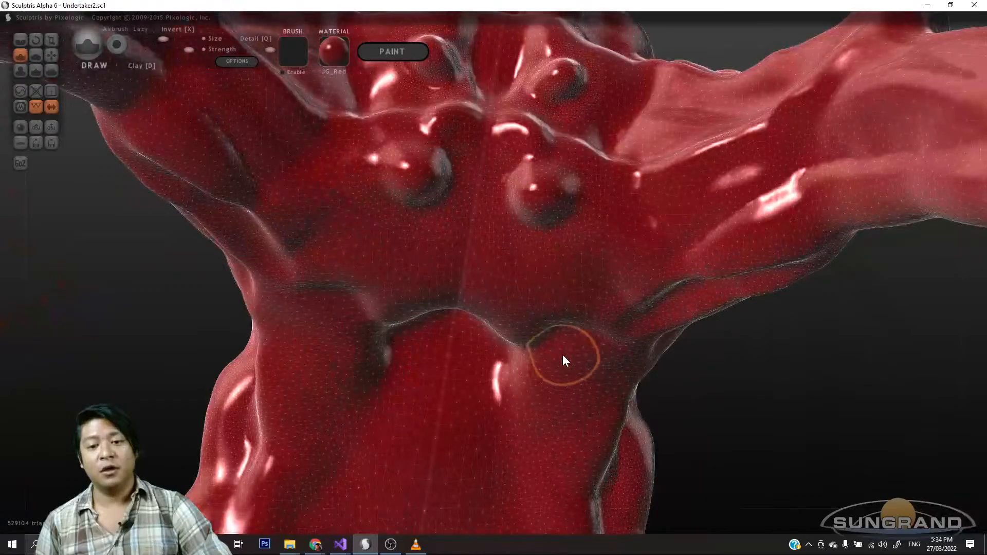
- Enlarge the Draw brush slightly and build up mirrored mass along the chest's lower edge, where it meets the belly
drag(162, 39, 169, 40)
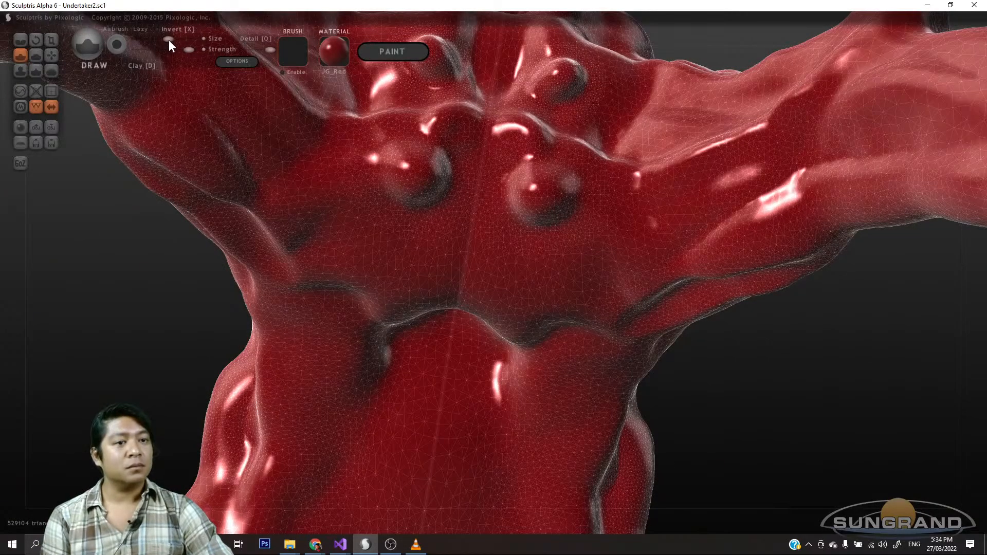
scroll(520, 312, down, 4)
drag(519, 295, 539, 303)
mouse_move(607, 371)
mouse_down()
mouse_move(620, 324)
mouse_move(613, 367)
mouse_up()
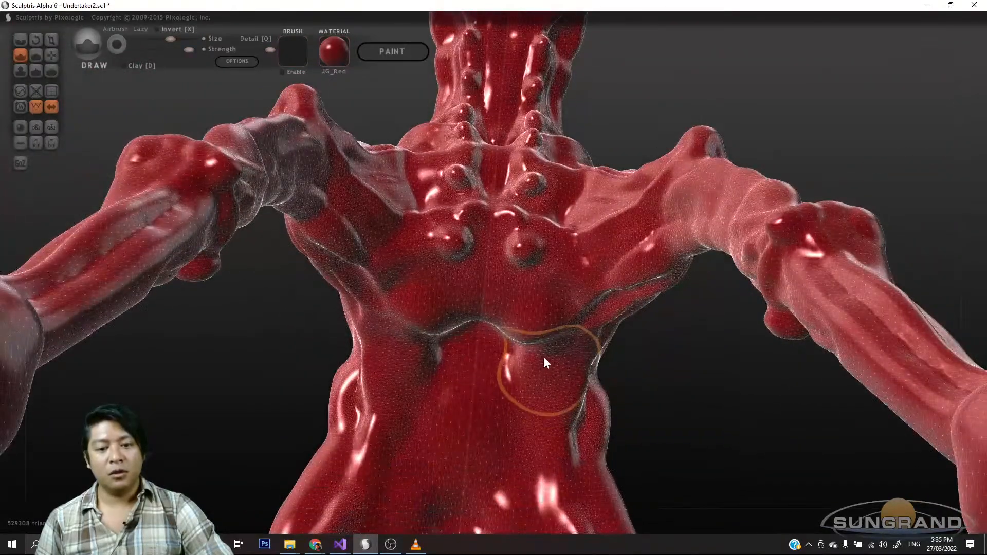
drag(544, 356, 565, 406)
- Build up mirrored ridges from the chest's lower edge down the sides of the belly, and thicken the arch between them
scroll(669, 405, down, 1)
mouse_move(680, 405)
mouse_down()
mouse_move(584, 239)
mouse_move(569, 287)
mouse_up()
scroll(461, 251, up, 3)
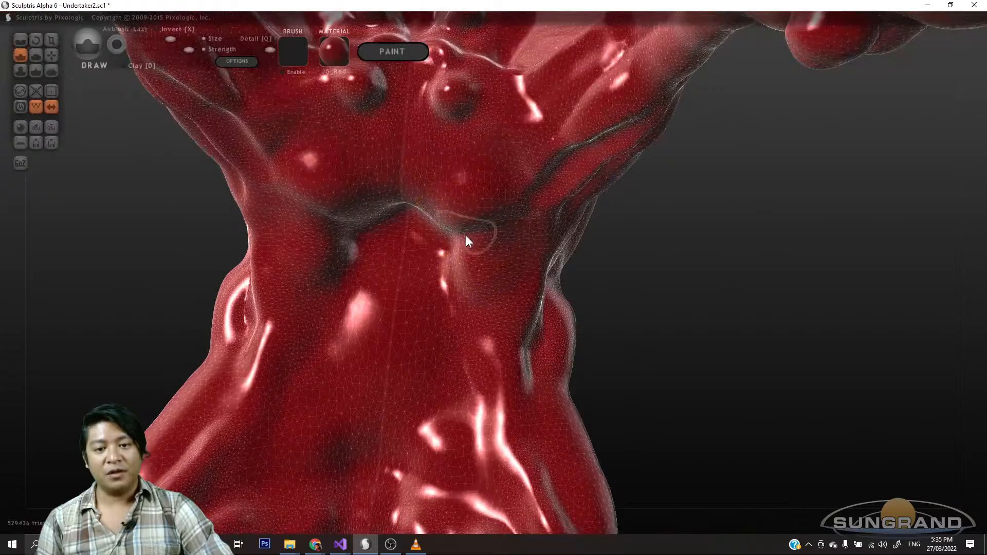
drag(466, 235, 506, 358)
drag(492, 320, 592, 358)
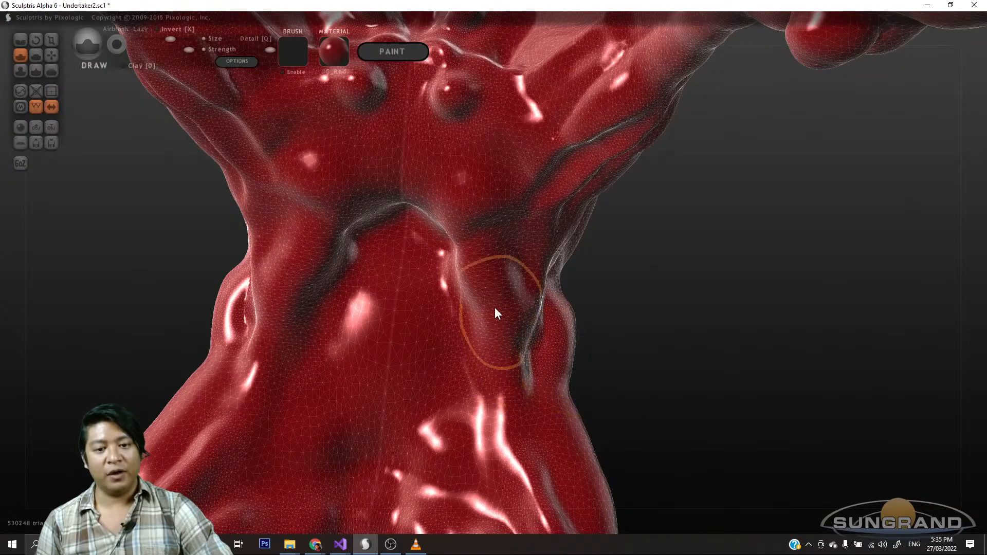
drag(392, 186, 379, 184)
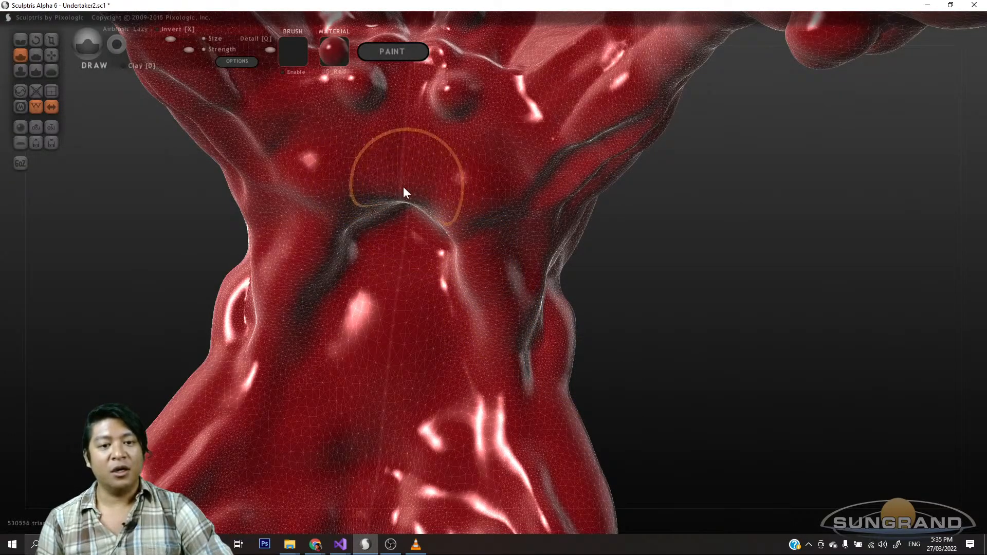
mouse_move(320, 196)
mouse_down()
mouse_move(278, 210)
mouse_move(267, 134)
mouse_move(286, 144)
mouse_move(290, 187)
mouse_move(411, 177)
mouse_up()
mouse_move(647, 304)
mouse_down()
mouse_move(554, 359)
mouse_move(454, 446)
mouse_move(624, 375)
mouse_move(713, 373)
mouse_move(561, 378)
mouse_up()
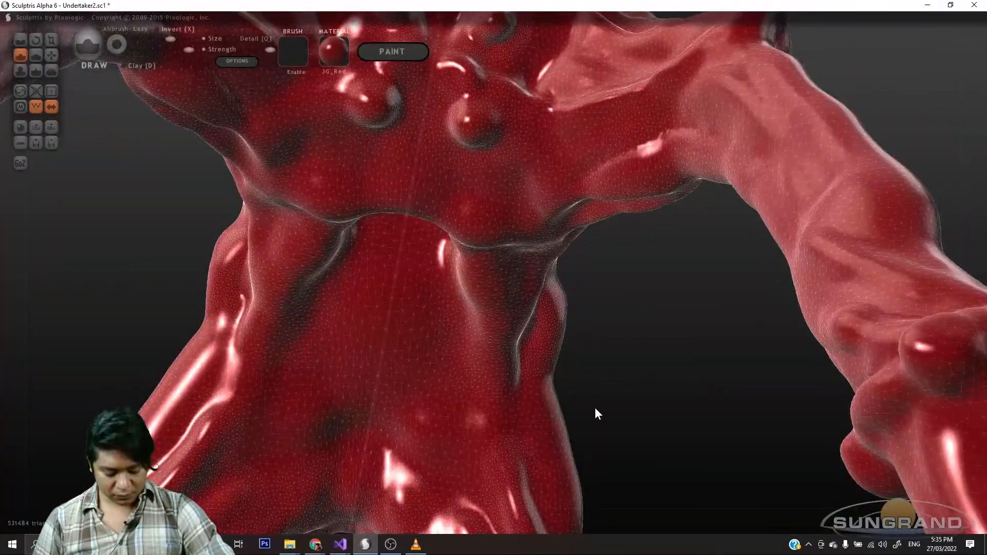
mouse_move(595, 408)
mouse_down()
mouse_move(617, 304)
mouse_move(621, 344)
mouse_move(714, 370)
mouse_move(720, 394)
mouse_move(612, 368)
mouse_move(602, 355)
mouse_up()
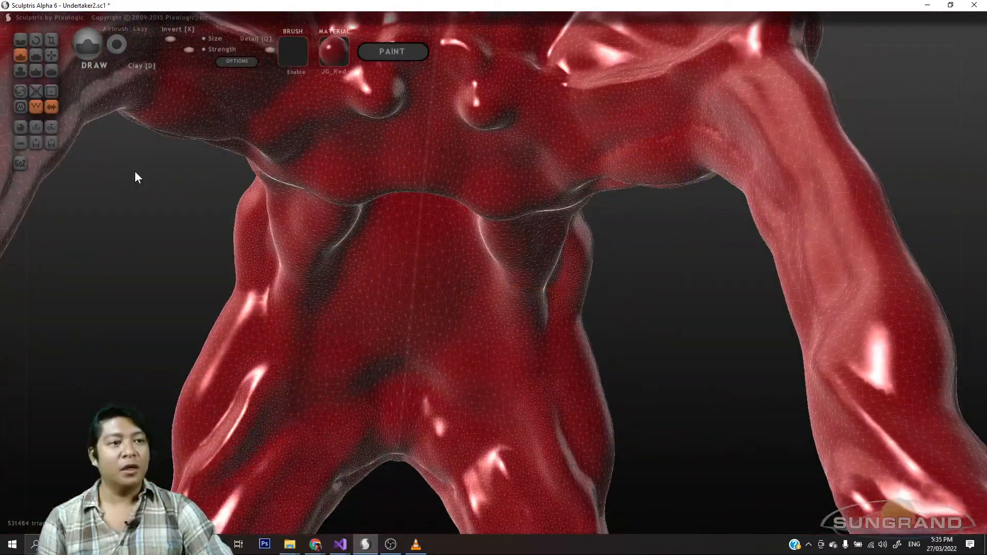
- Use Grab to pull the middle of the chest's lower edge downward and back toward the belly
click(51, 54)
mouse_move(478, 303)
mouse_down()
mouse_move(588, 341)
mouse_move(575, 334)
mouse_move(636, 333)
mouse_move(729, 353)
mouse_move(403, 264)
mouse_up()
mouse_move(330, 229)
mouse_down()
mouse_move(472, 392)
mouse_move(458, 352)
mouse_move(489, 313)
mouse_move(514, 322)
mouse_move(534, 287)
mouse_up()
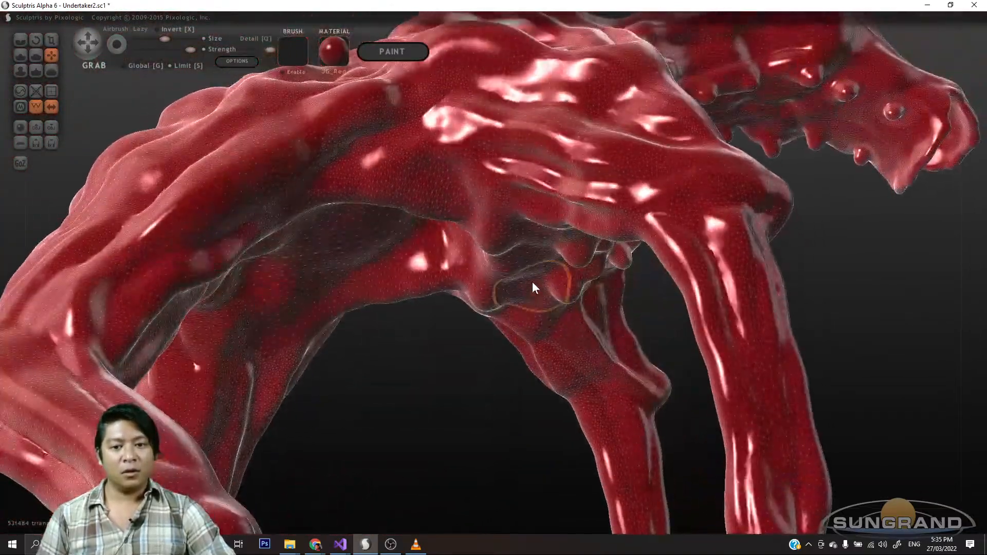
scroll(533, 275, down, 5)
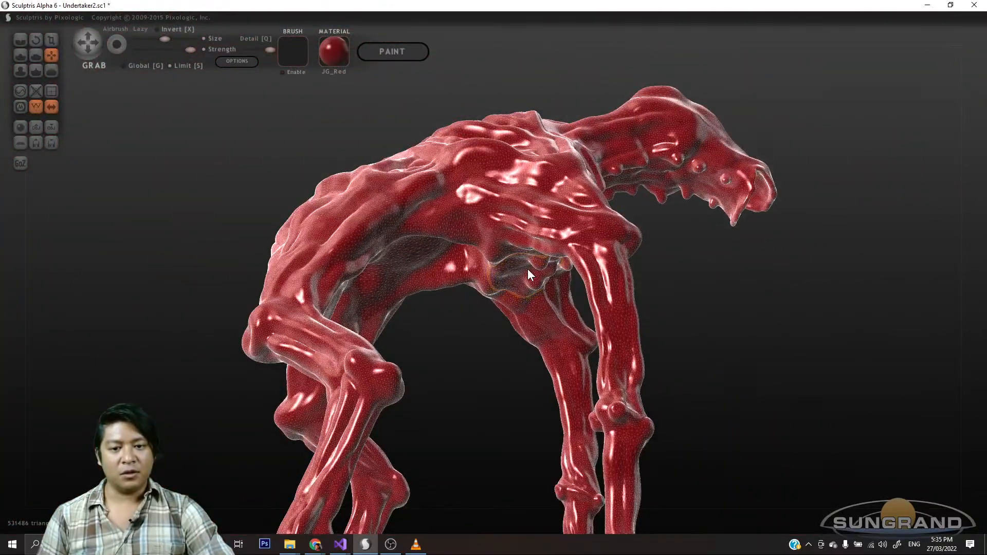
mouse_move(687, 307)
mouse_down()
mouse_move(602, 337)
mouse_move(595, 385)
mouse_move(603, 392)
mouse_move(557, 374)
mouse_move(627, 273)
mouse_up()
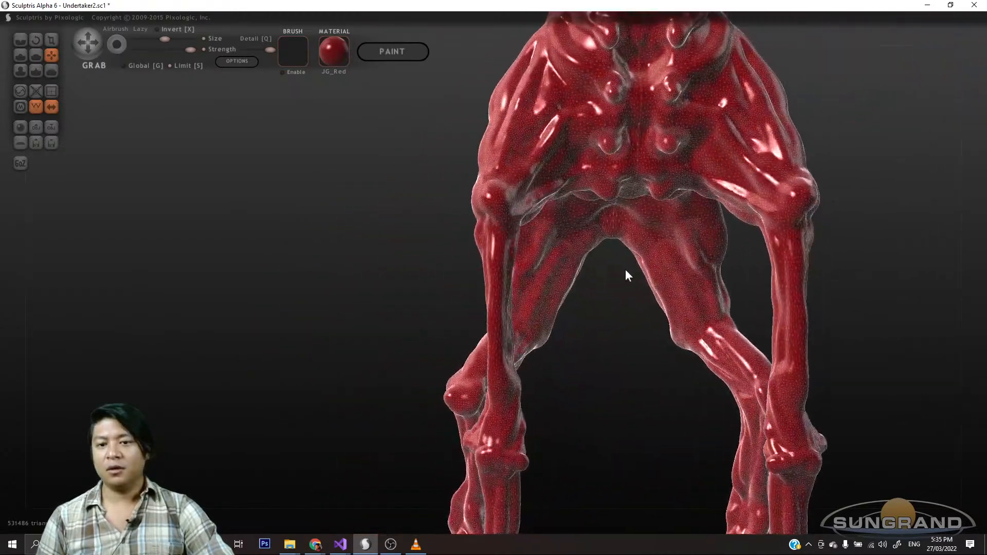
scroll(630, 181, down, 3)
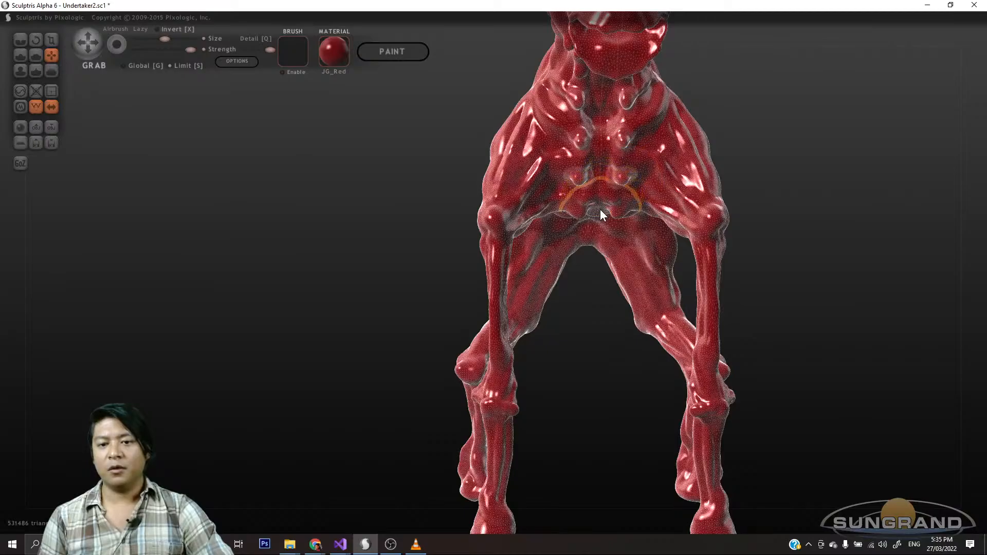
drag(600, 209, 600, 220)
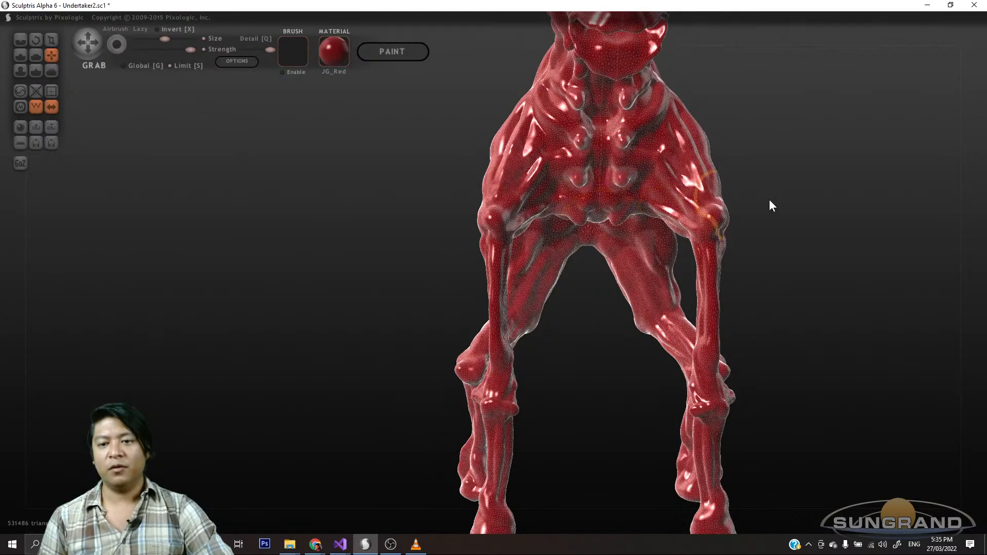
mouse_move(769, 206)
mouse_down()
mouse_move(793, 200)
mouse_move(807, 156)
mouse_move(786, 190)
mouse_up()
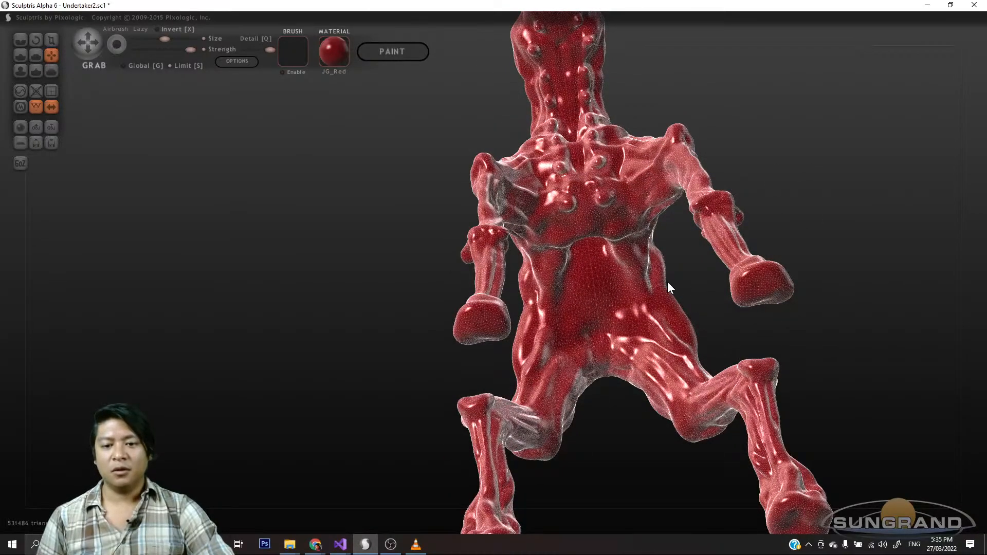
drag(606, 242, 627, 258)
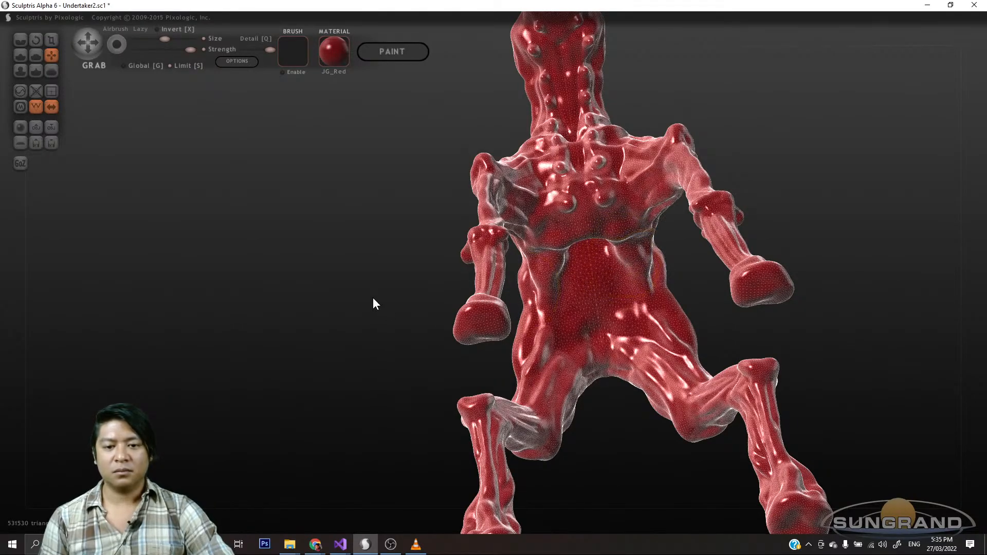
- Pull the belly surface just behind the chest upward with Grab to tuck in the waist
mouse_move(374, 303)
mouse_down()
mouse_move(509, 340)
mouse_move(502, 355)
mouse_up()
scroll(501, 346, up, 5)
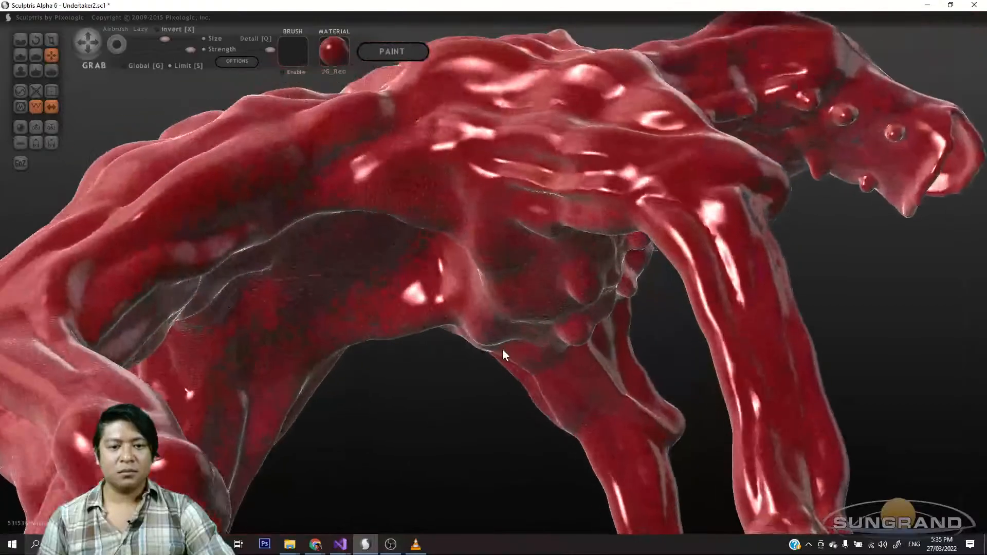
scroll(360, 272, down, 3)
scroll(371, 267, down, 3)
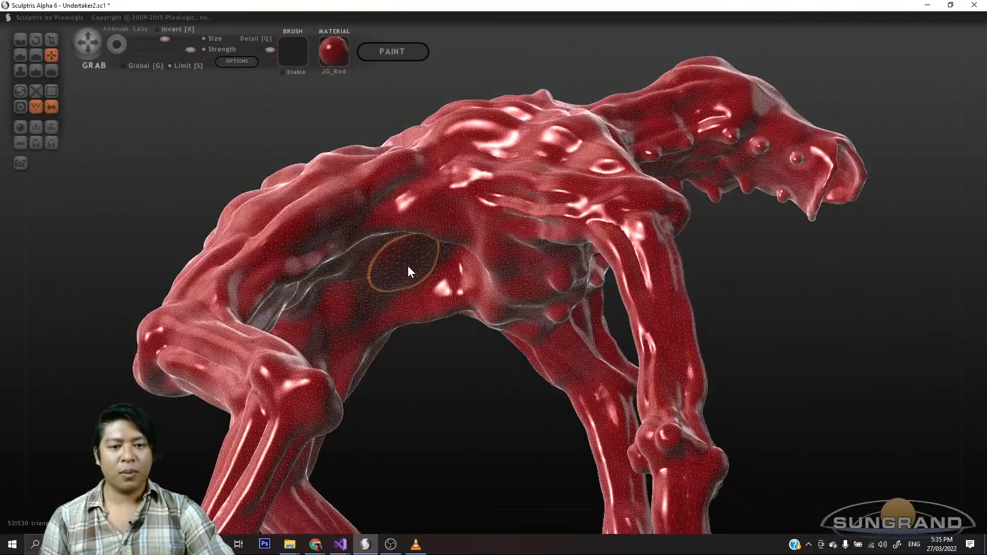
drag(408, 265, 391, 244)
mouse_move(432, 335)
mouse_down()
mouse_move(502, 400)
mouse_move(500, 382)
mouse_up()
drag(399, 267, 416, 250)
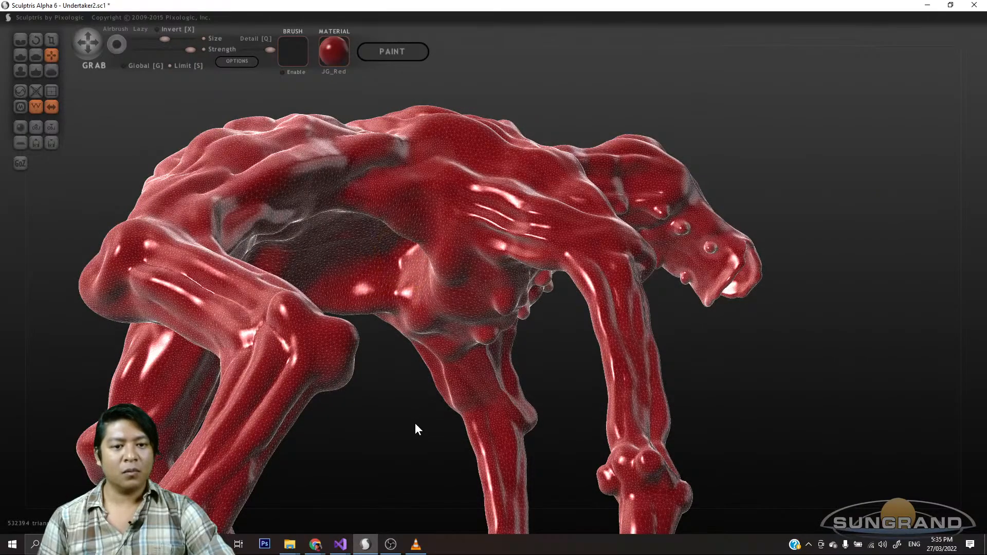
- Examine the creature from the front and from below, focusing on the chest's lower edge and the belly
drag(415, 423, 208, 508)
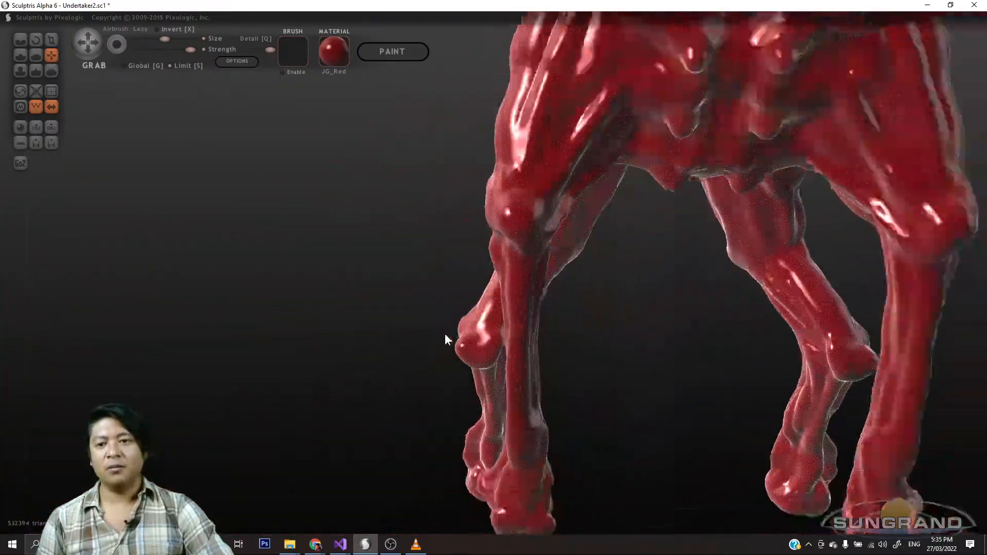
scroll(446, 334, down, 3)
mouse_move(553, 337)
mouse_down()
mouse_move(544, 369)
mouse_move(547, 323)
mouse_move(665, 332)
mouse_move(501, 349)
mouse_move(558, 334)
mouse_up()
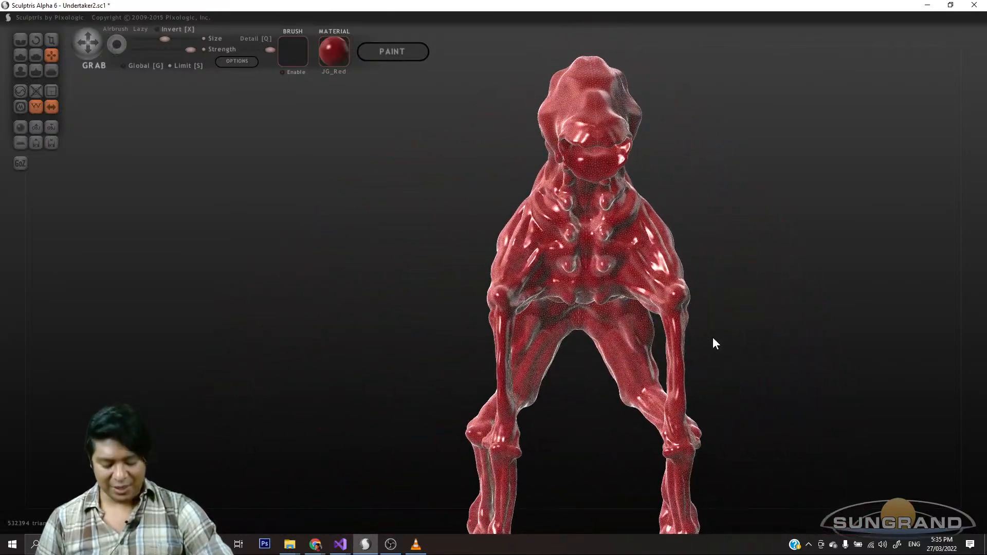
drag(723, 348, 679, 324)
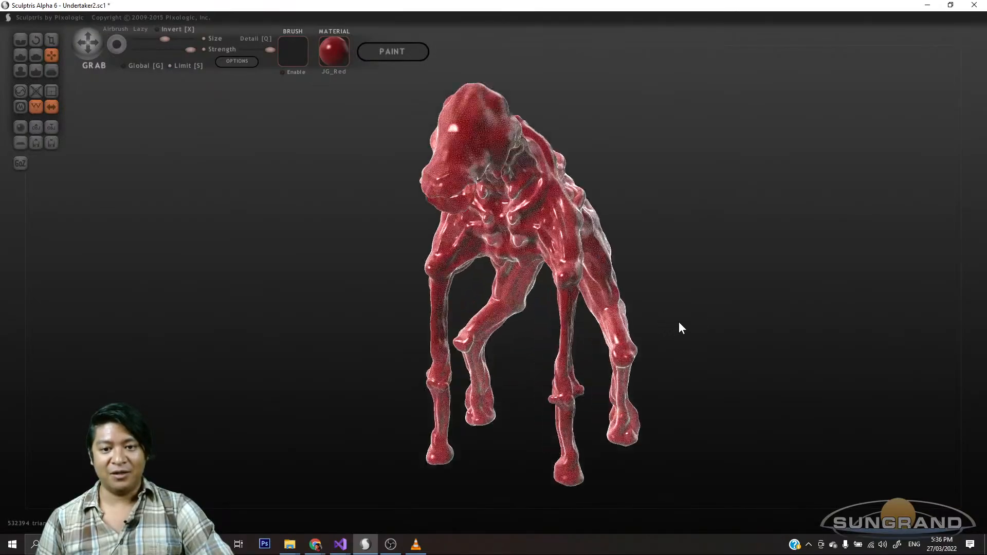
scroll(679, 322, up, 4)
drag(576, 362, 496, 264)
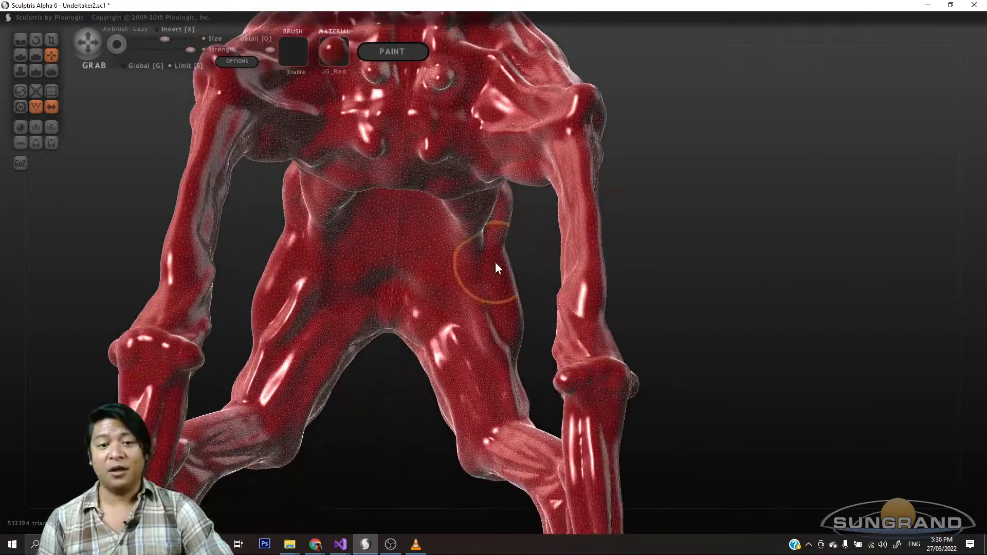
scroll(495, 261, up, 3)
drag(564, 282, 564, 258)
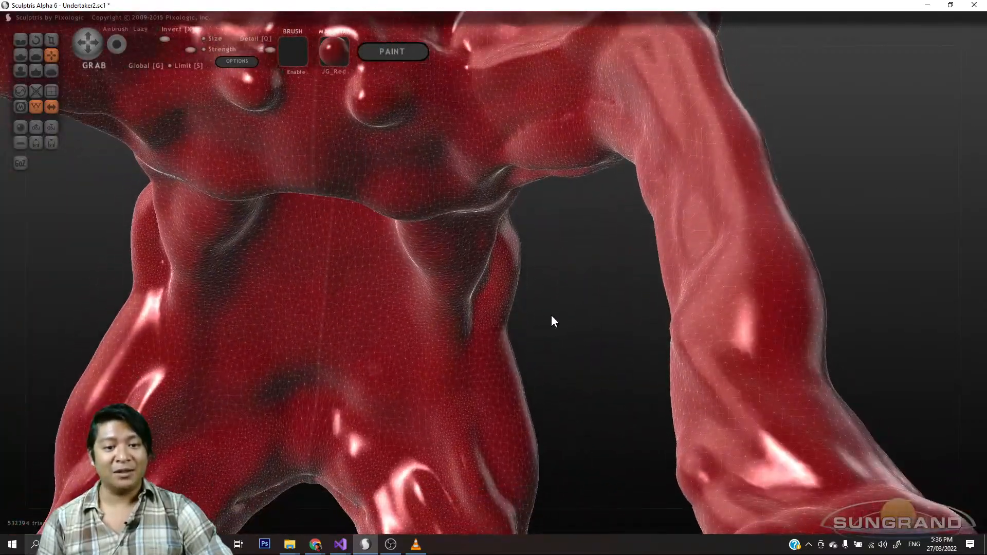
drag(551, 316, 550, 300)
drag(540, 408, 565, 315)
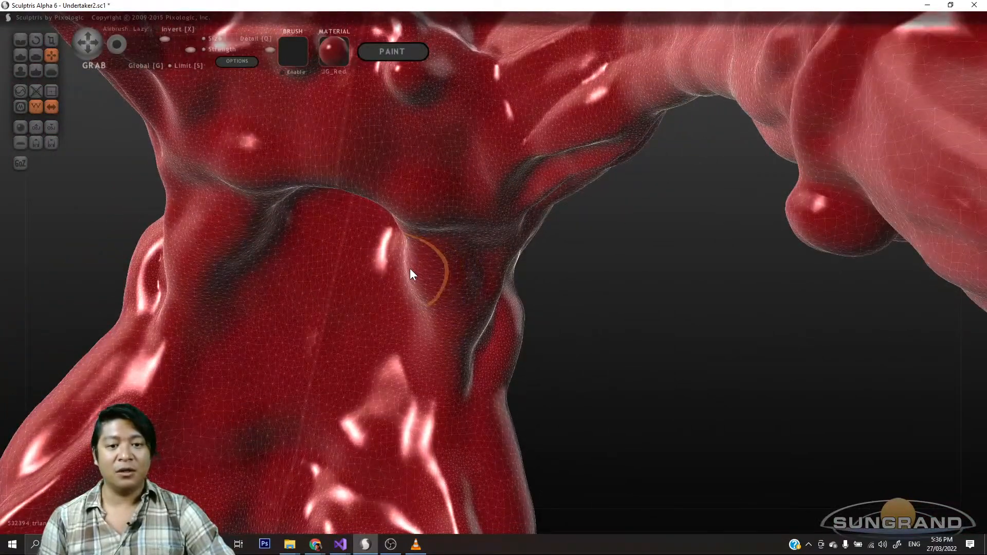
- Carve mirrored creases with the Crease brush along the inner edges of the belly's side ridges and across the lower belly
click(20, 40)
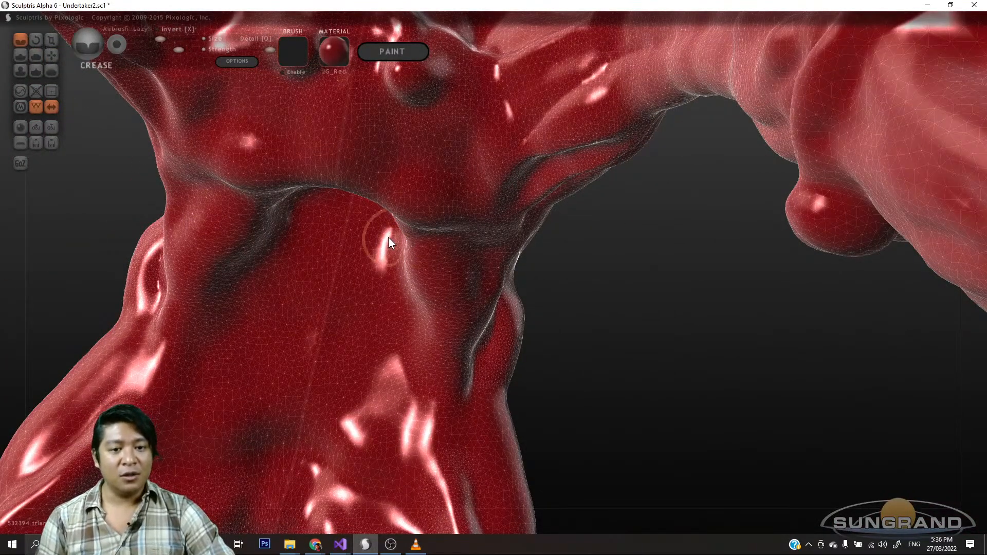
mouse_move(388, 237)
mouse_down()
mouse_move(420, 359)
mouse_move(456, 432)
mouse_up()
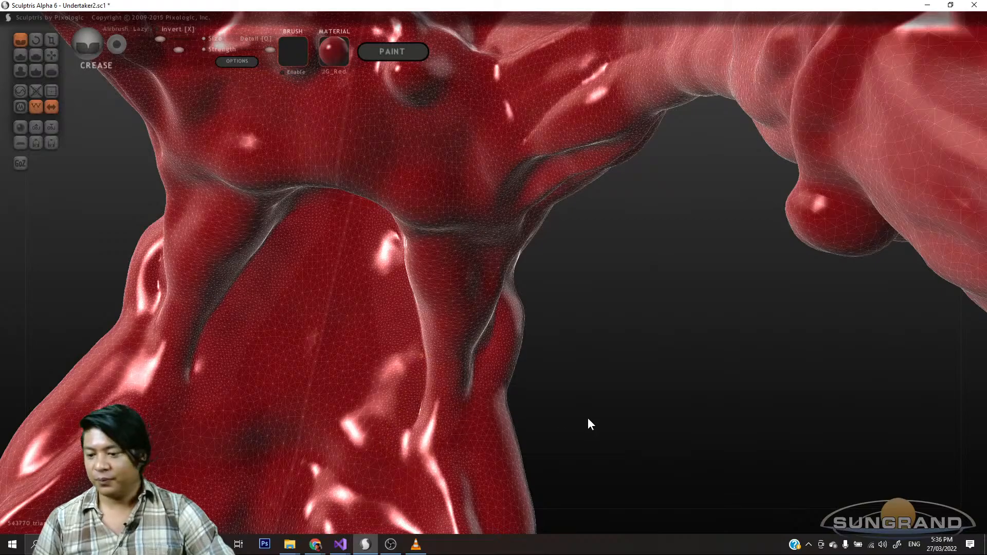
mouse_move(611, 432)
mouse_down()
mouse_move(625, 399)
mouse_move(623, 322)
mouse_move(595, 324)
mouse_move(603, 278)
mouse_up()
mouse_move(578, 225)
mouse_down()
mouse_move(637, 315)
mouse_move(418, 341)
mouse_up()
mouse_move(411, 407)
mouse_down()
mouse_move(476, 369)
mouse_move(398, 420)
mouse_up()
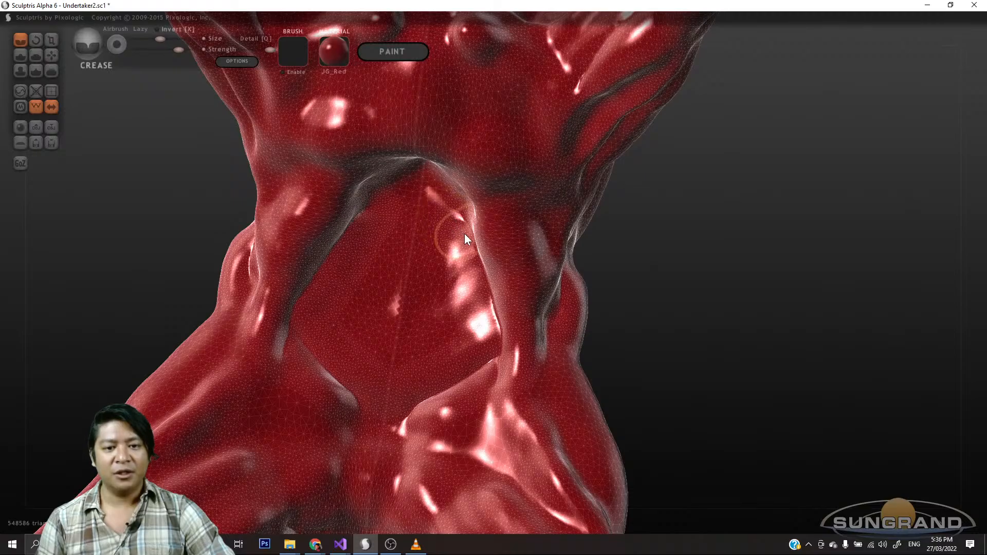
- Carve a series of mirrored curved creases across the belly, from its centre line out to the side ridges
drag(464, 234, 409, 277)
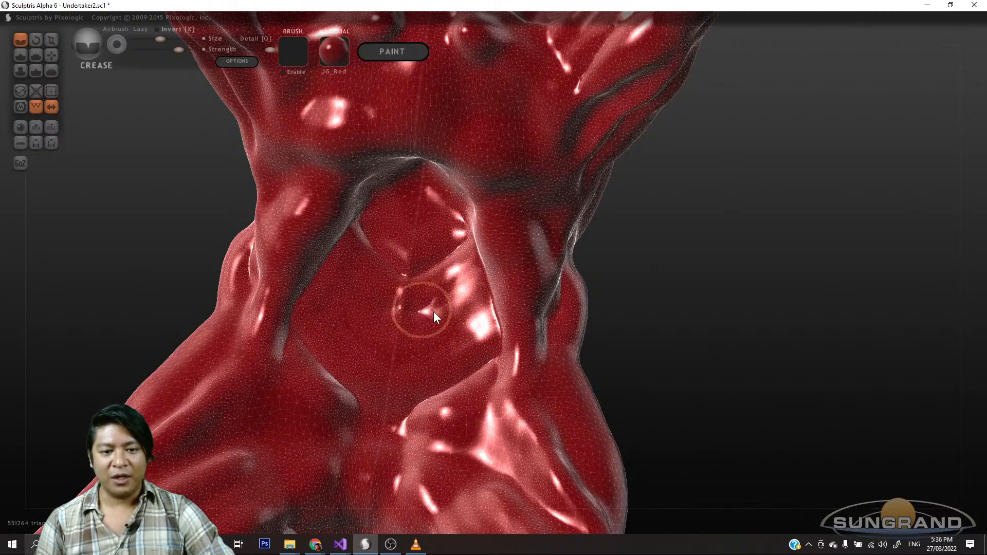
drag(434, 311, 485, 303)
drag(399, 353, 488, 347)
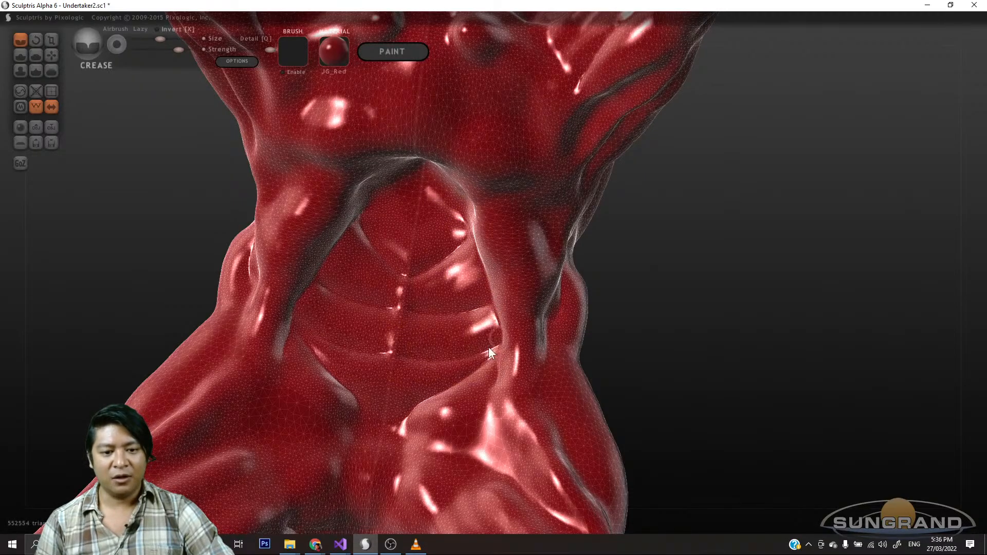
mouse_move(396, 389)
mouse_down()
mouse_move(435, 384)
mouse_move(493, 351)
mouse_up()
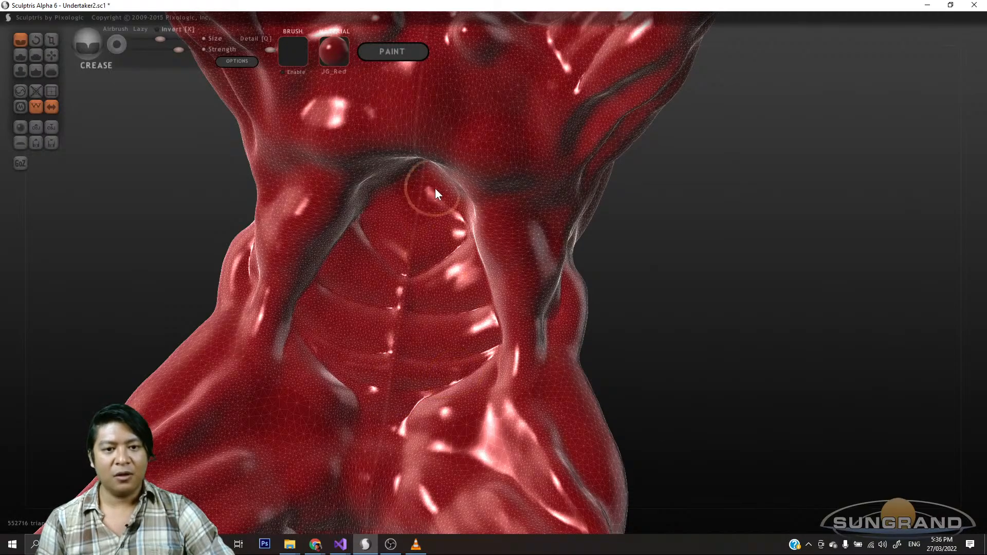
- Add mirrored creases fanning out from the top of the belly's centre line and deepen the creases across the lower belly
mouse_move(431, 174)
mouse_down()
mouse_move(430, 231)
mouse_move(406, 270)
mouse_move(457, 254)
mouse_move(414, 308)
mouse_up()
mouse_move(481, 307)
mouse_down()
mouse_move(442, 344)
mouse_move(474, 368)
mouse_move(453, 363)
mouse_up()
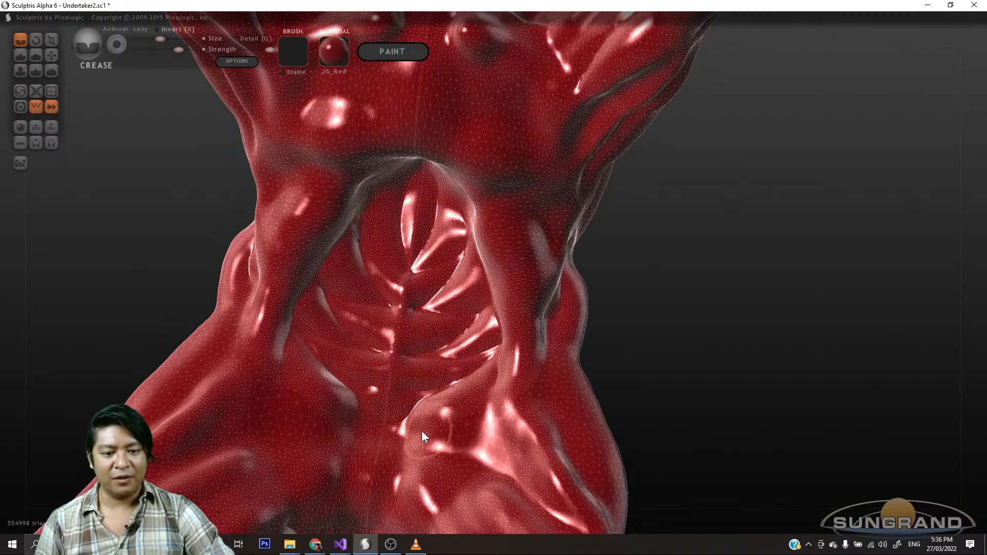
mouse_move(394, 429)
mouse_down()
mouse_move(454, 435)
mouse_move(484, 396)
mouse_move(504, 344)
mouse_up()
mouse_move(653, 354)
mouse_down()
mouse_move(668, 394)
mouse_move(663, 451)
mouse_move(540, 432)
mouse_up()
mouse_move(416, 392)
mouse_down()
mouse_move(437, 396)
mouse_move(485, 373)
mouse_up()
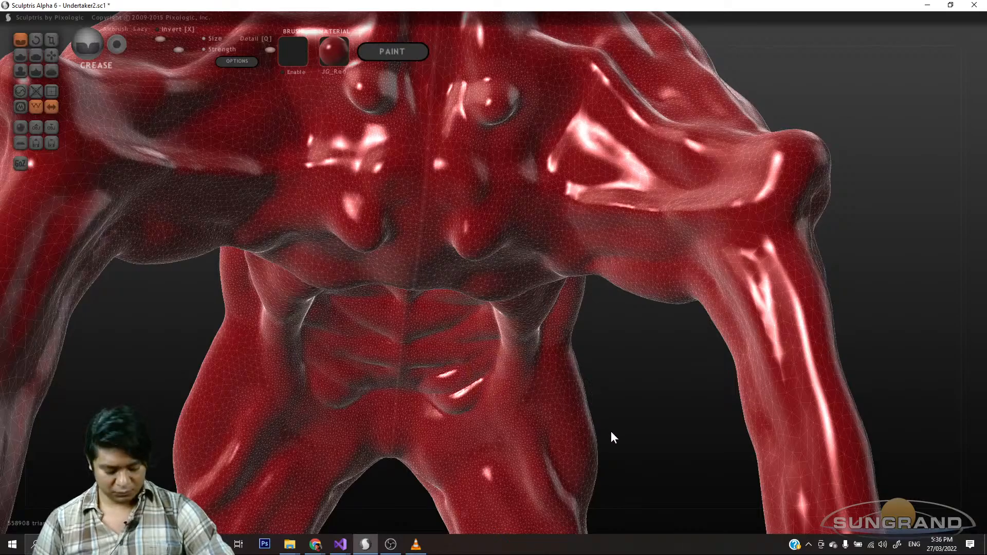
- Carve a mirrored crease from the groin outward across the top of each inner hind thigh
alt+drag(619, 444, 569, 177)
mouse_move(569, 294)
mouse_down()
mouse_move(569, 282)
mouse_move(569, 308)
mouse_up()
mouse_move(385, 166)
mouse_down()
mouse_move(464, 237)
mouse_move(406, 172)
mouse_move(434, 177)
mouse_move(456, 202)
mouse_up()
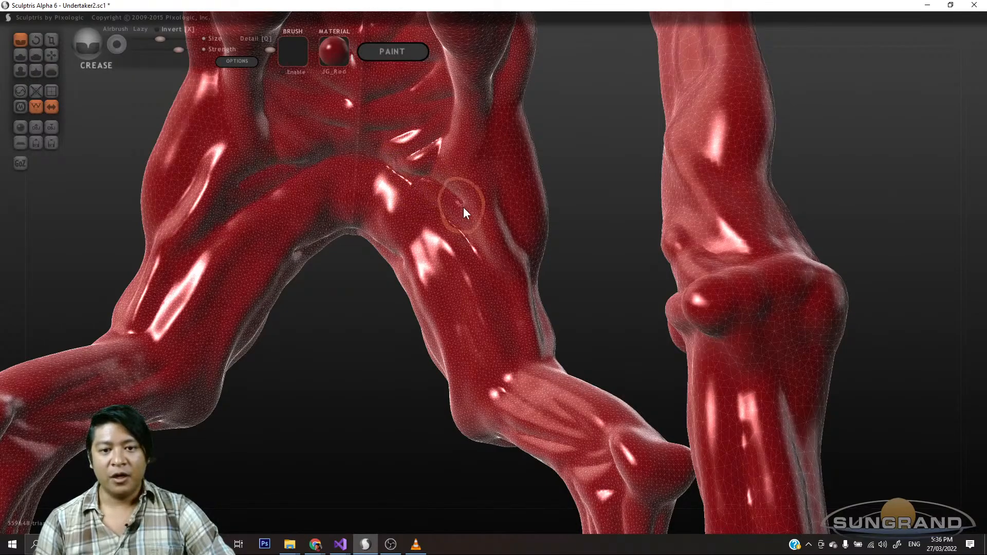
- Extend mirrored creases from the belly's side ridges down over the hips to the upper hind thighs
mouse_move(573, 200)
mouse_down()
mouse_move(516, 159)
mouse_move(586, 162)
mouse_move(517, 277)
mouse_up()
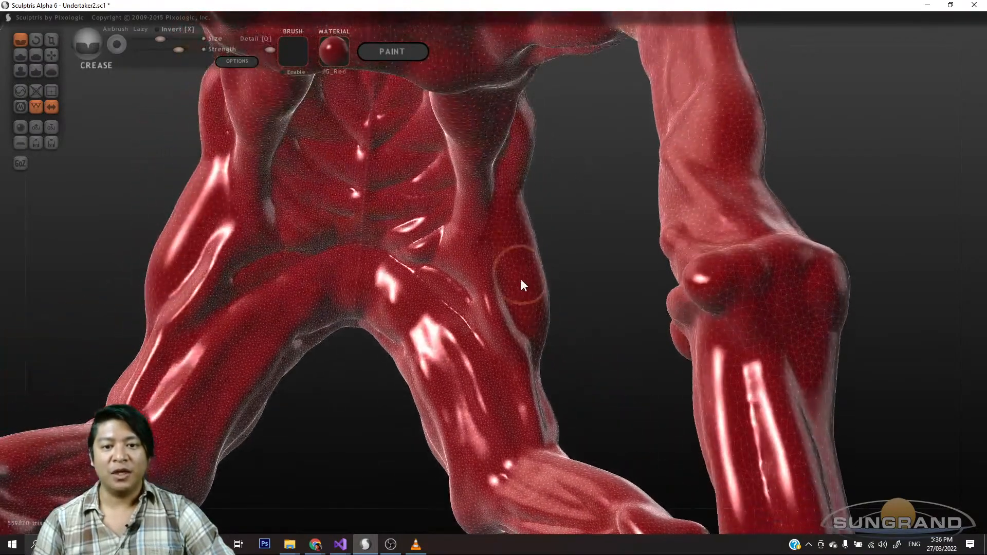
mouse_move(511, 312)
mouse_down()
mouse_move(503, 187)
mouse_move(578, 243)
mouse_move(469, 289)
mouse_up()
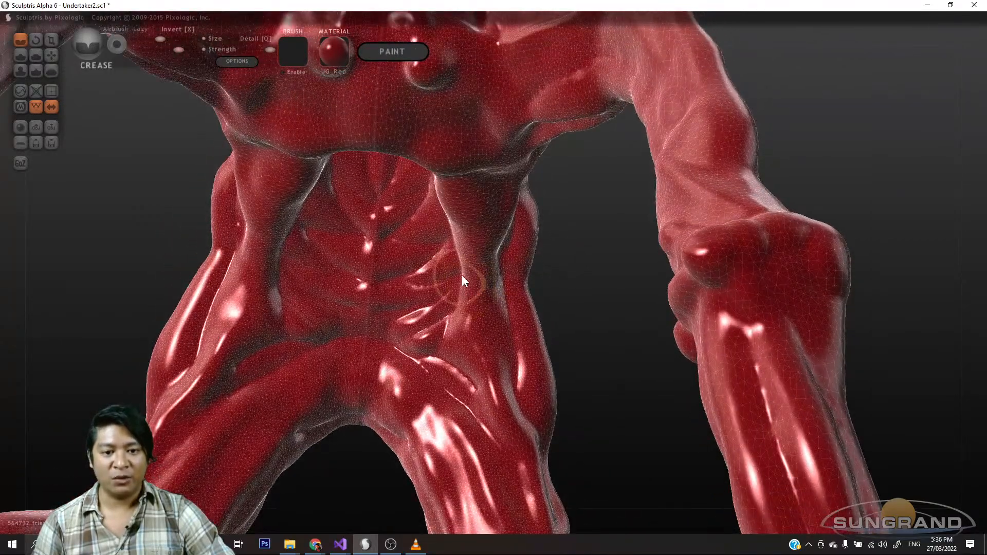
mouse_move(467, 256)
mouse_down()
mouse_move(475, 366)
mouse_move(514, 384)
mouse_up()
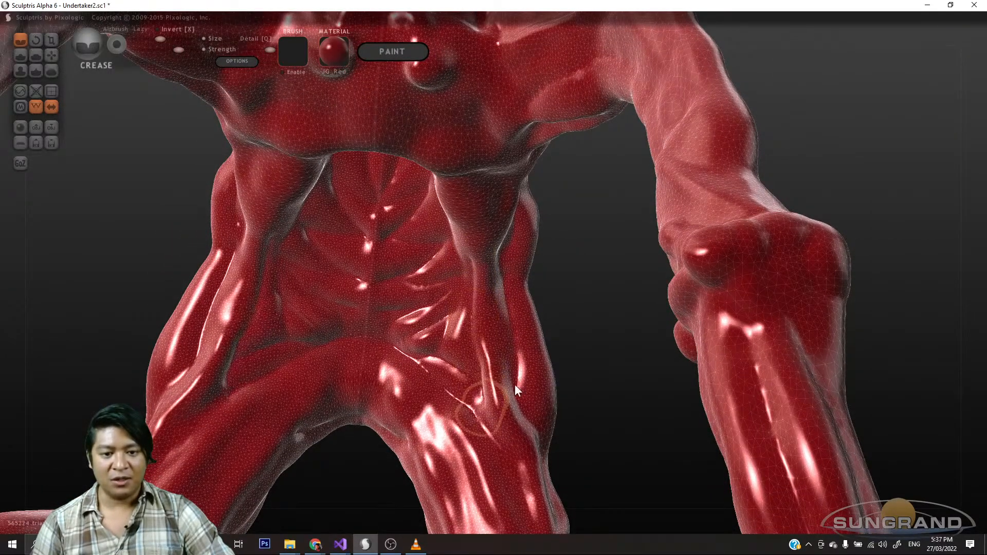
- Carve mirrored creases running from the groin down the inner hind thighs
drag(590, 380, 580, 395)
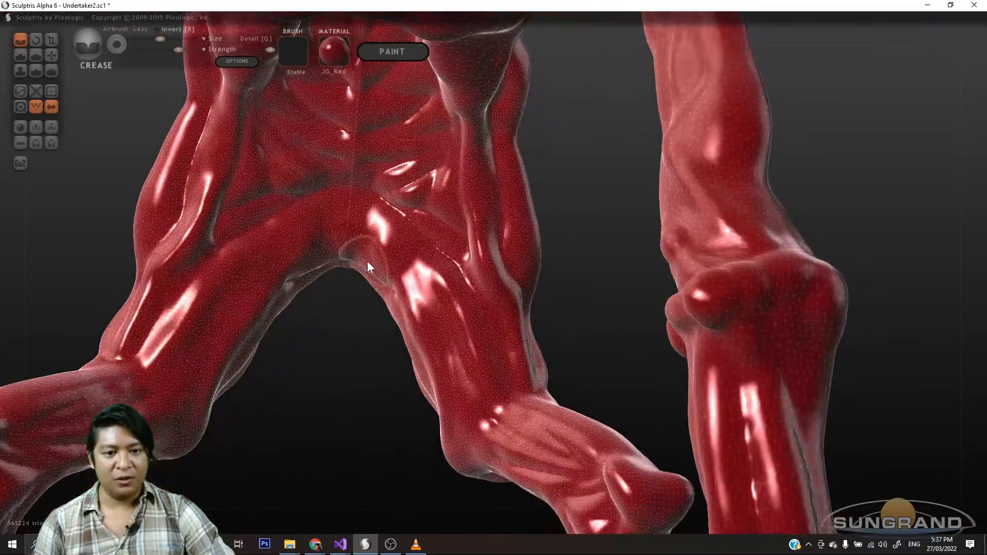
mouse_move(409, 280)
mouse_down()
mouse_move(372, 204)
mouse_move(364, 218)
mouse_move(424, 285)
mouse_move(486, 314)
mouse_move(472, 280)
mouse_move(504, 341)
mouse_up()
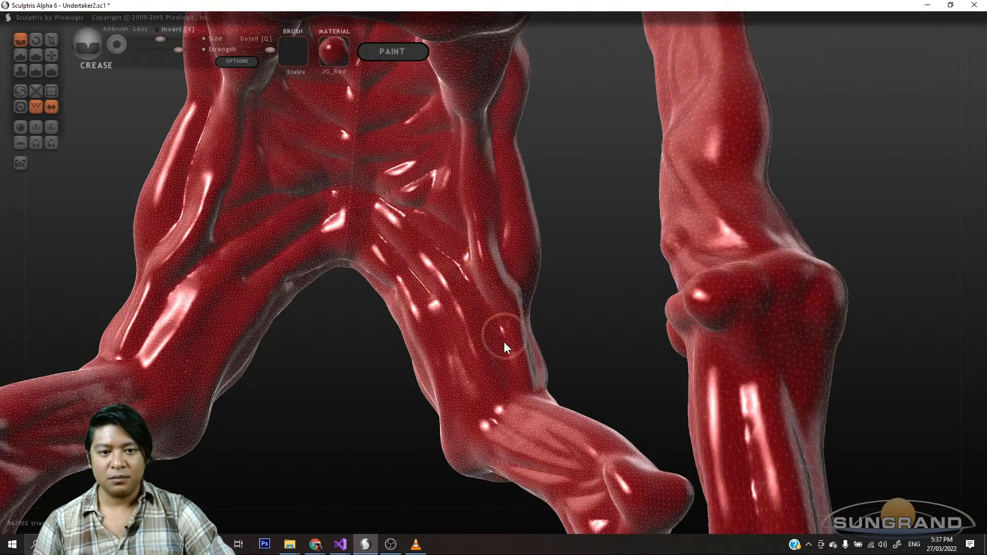
- Build up thin mirrored muscle strands along the belly's side ridges and upper hind thighs with a smaller Draw brush
click(22, 56)
scroll(498, 205, up, 3)
drag(673, 252, 606, 258)
scroll(607, 258, down, 2)
scroll(606, 259, up, 4)
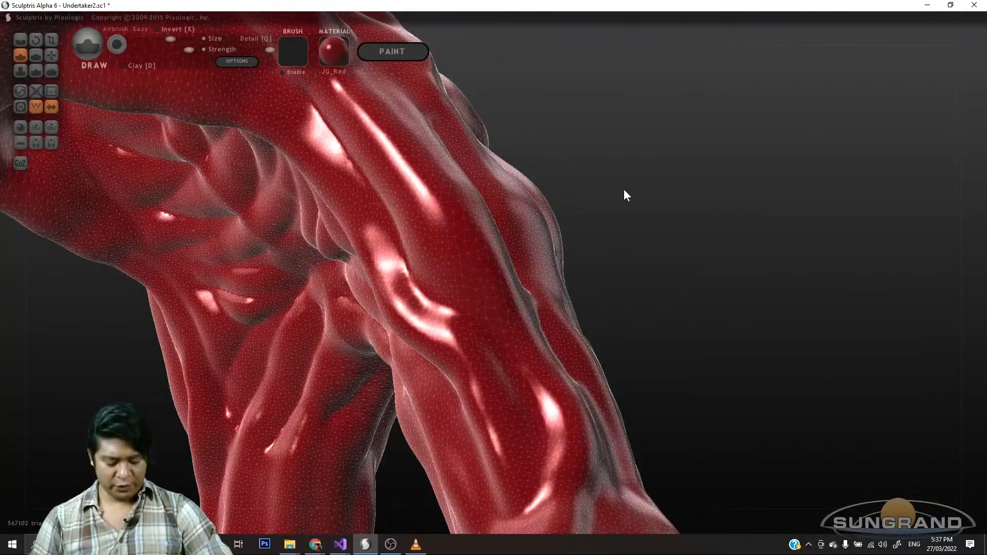
drag(624, 189, 304, 228)
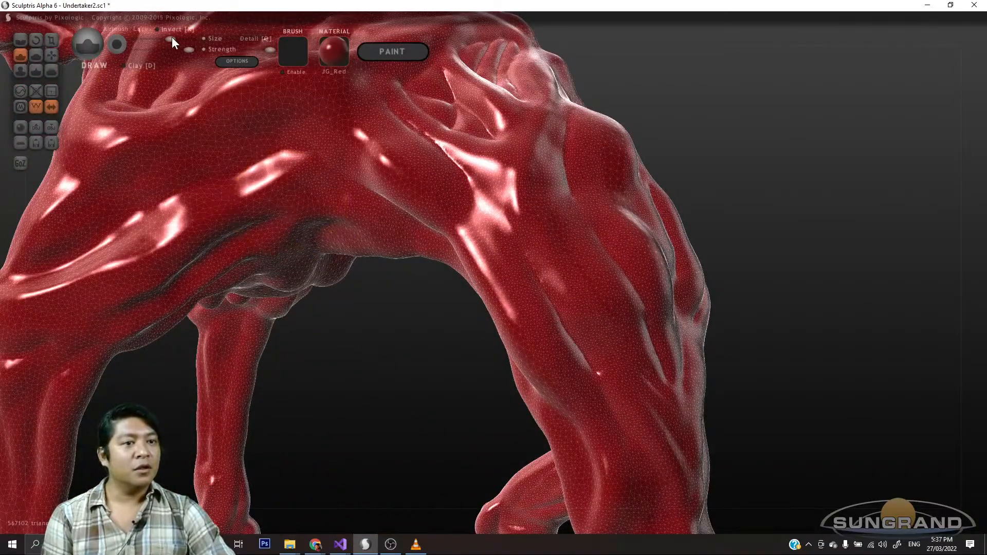
drag(172, 37, 155, 42)
right_drag(232, 219, 404, 330)
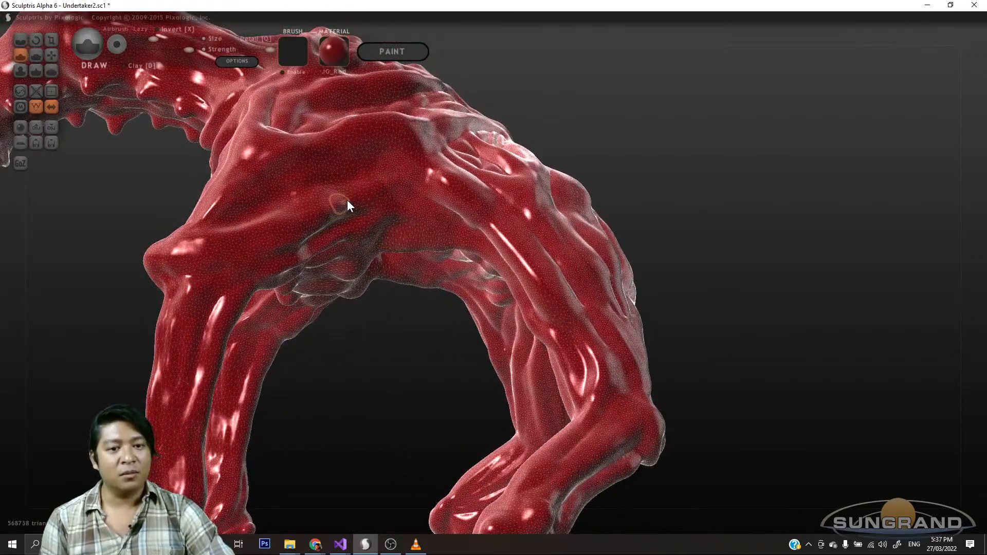
right_drag(408, 178, 560, 221)
scroll(582, 300, up, 2)
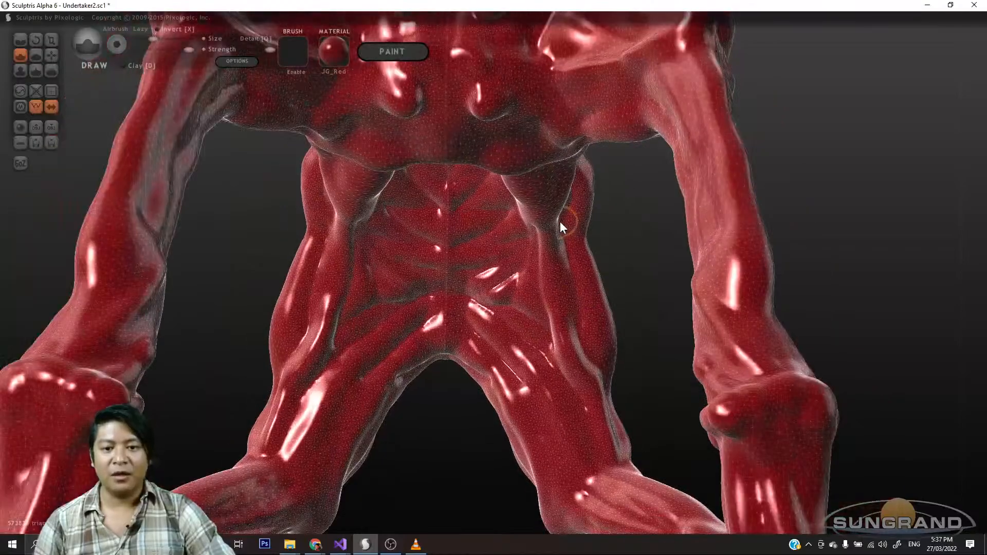
scroll(561, 230, up, 2)
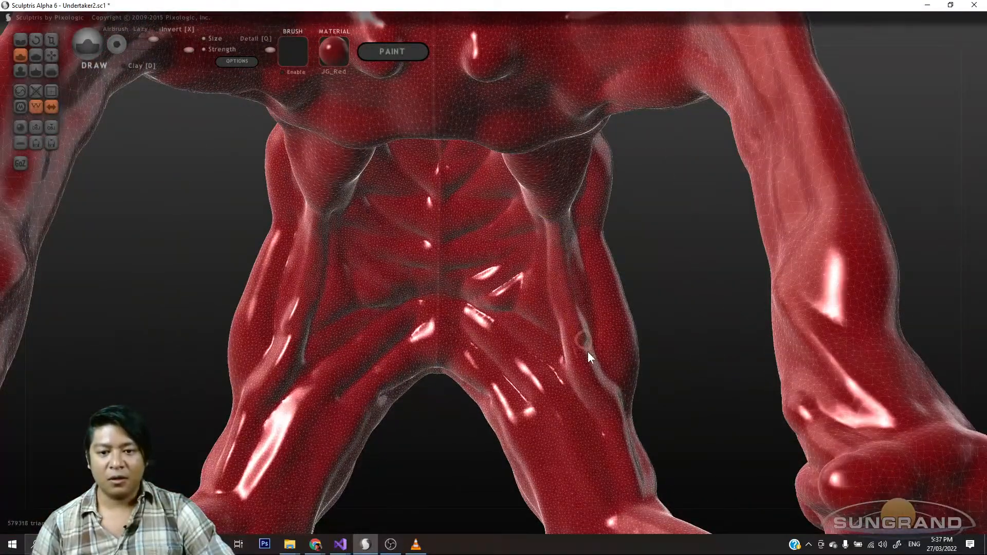
right_drag(680, 332, 546, 381)
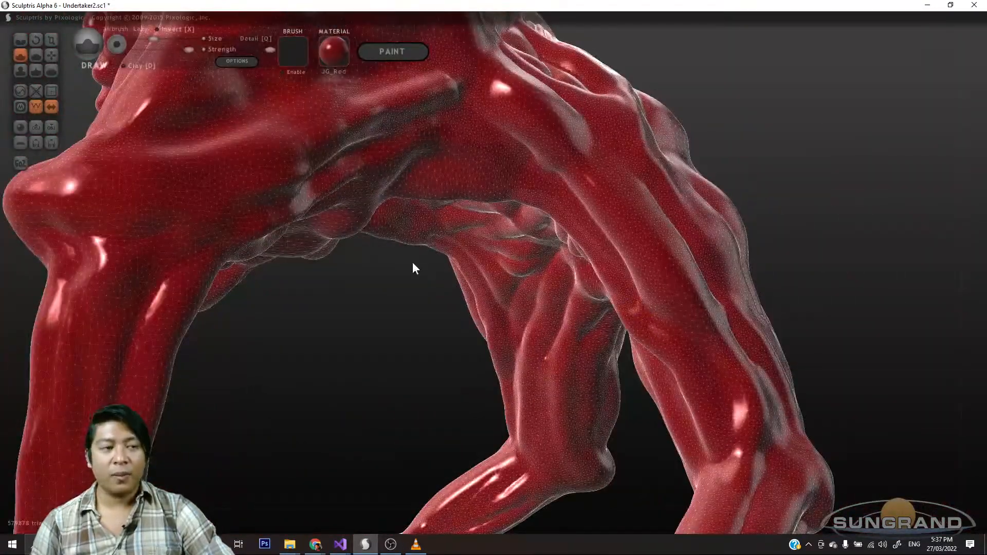
- Carve long mirrored Crease strokes from the flank down the outer hind thigh towards the knee
click(21, 40)
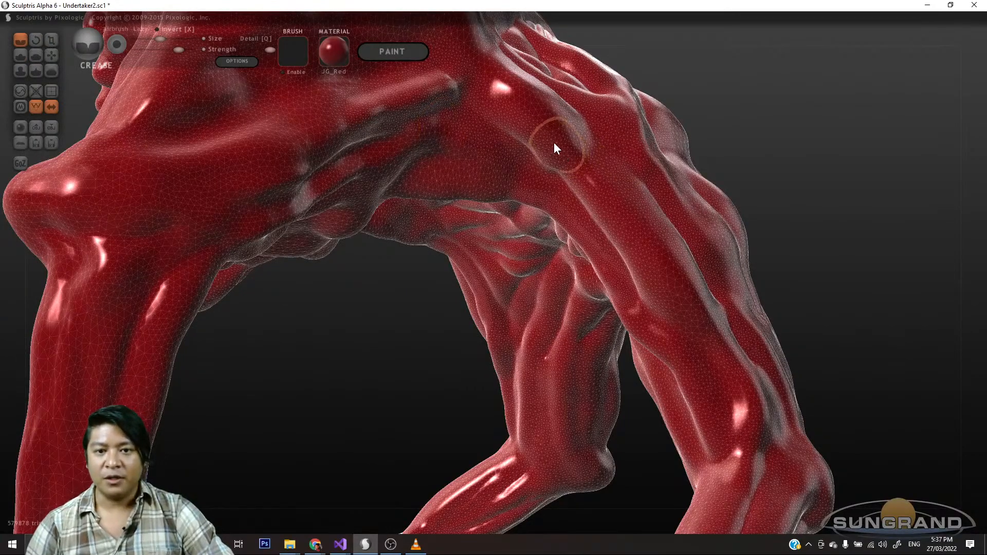
drag(480, 107, 544, 144)
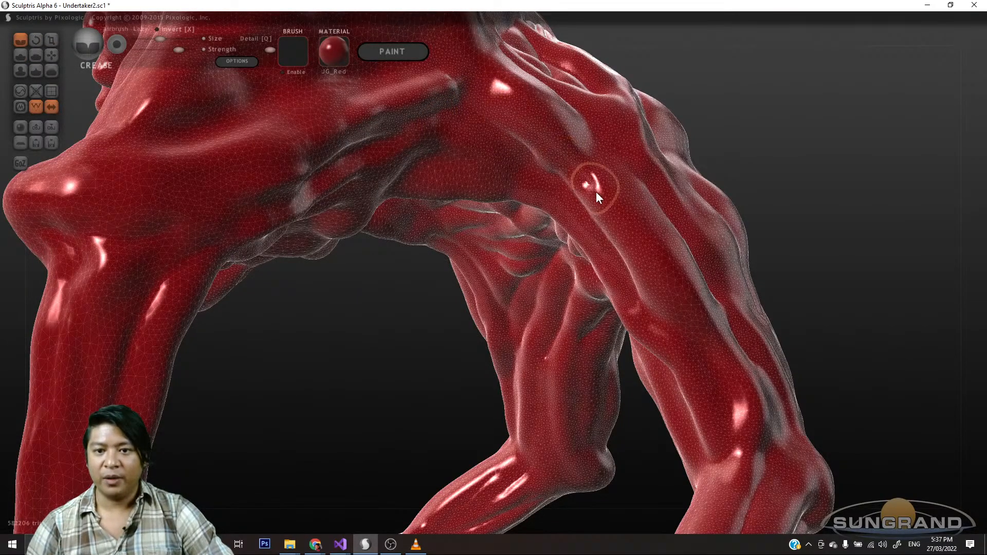
drag(596, 192, 667, 278)
mouse_move(699, 322)
mouse_down()
mouse_move(725, 412)
mouse_move(740, 427)
mouse_up()
mouse_move(791, 355)
mouse_down()
mouse_move(759, 333)
mouse_move(769, 343)
mouse_move(856, 304)
mouse_move(872, 246)
mouse_move(876, 280)
mouse_move(853, 262)
mouse_move(713, 259)
mouse_up()
drag(622, 250, 509, 108)
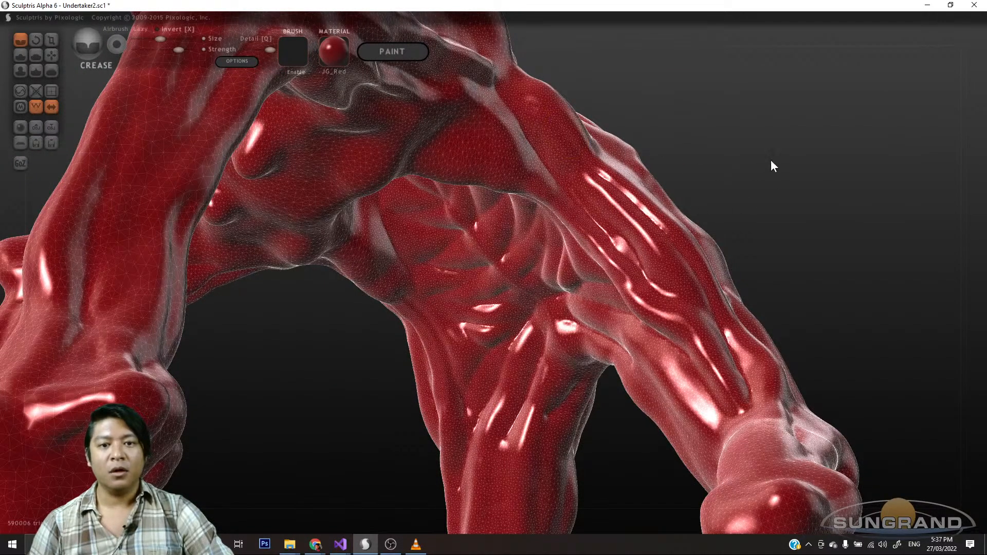
- Carve mirrored creases along the flank between the rib cage and the top of the hind thigh
mouse_move(771, 164)
mouse_down()
mouse_move(736, 185)
mouse_move(710, 168)
mouse_move(368, 190)
mouse_move(423, 166)
mouse_move(482, 160)
mouse_up()
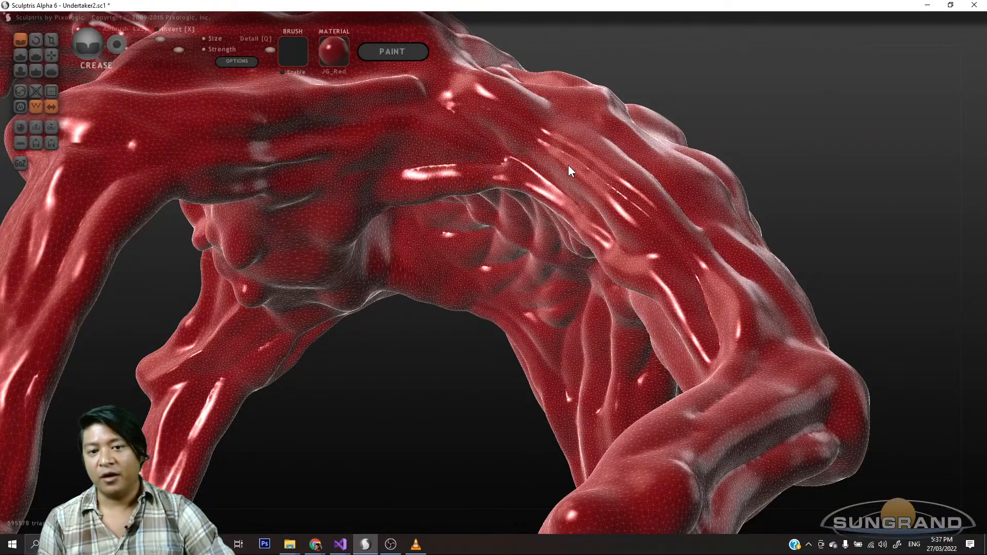
mouse_move(761, 142)
mouse_down()
mouse_move(732, 157)
mouse_move(742, 169)
mouse_move(508, 186)
mouse_up()
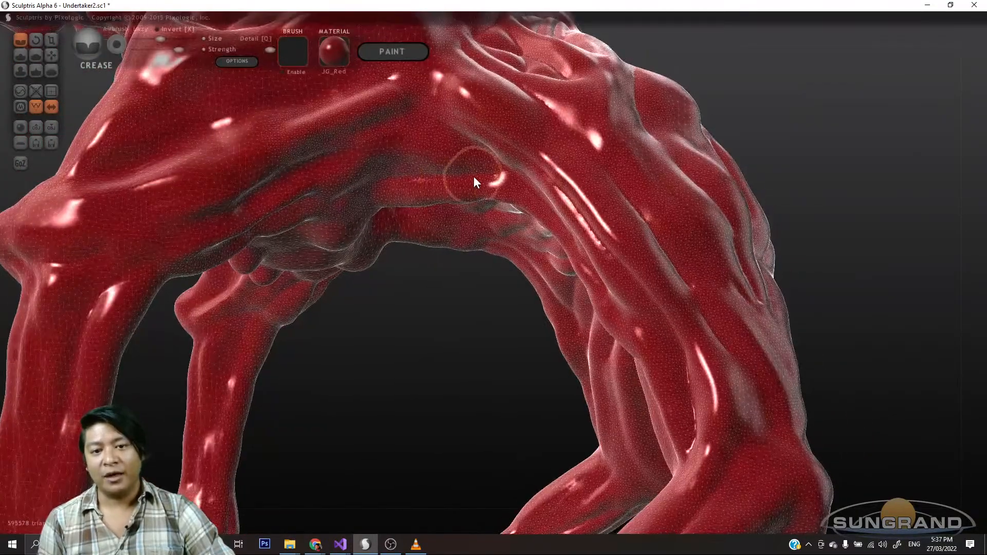
mouse_move(781, 144)
mouse_down()
mouse_move(786, 134)
mouse_move(375, 125)
mouse_up()
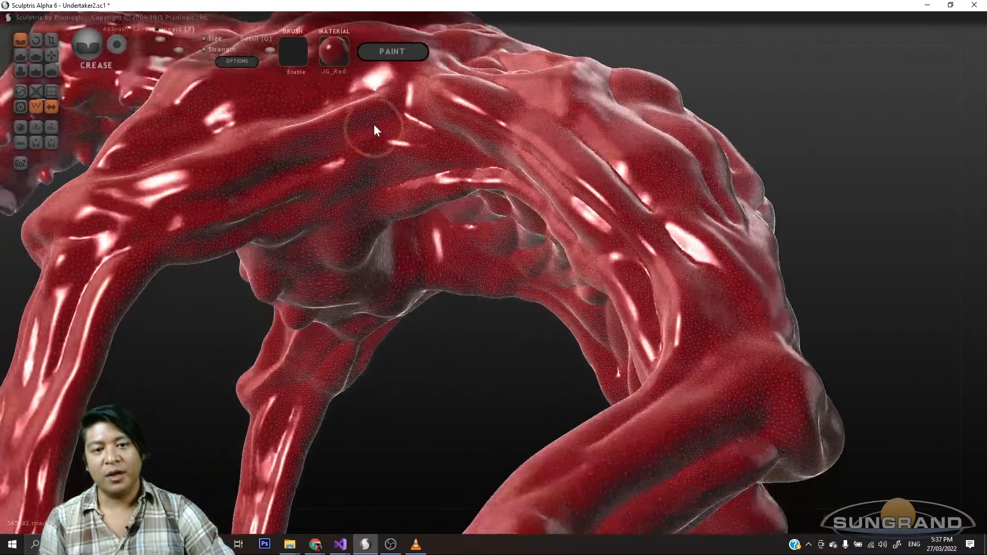
mouse_move(449, 140)
mouse_down()
mouse_move(388, 125)
mouse_move(311, 138)
mouse_up()
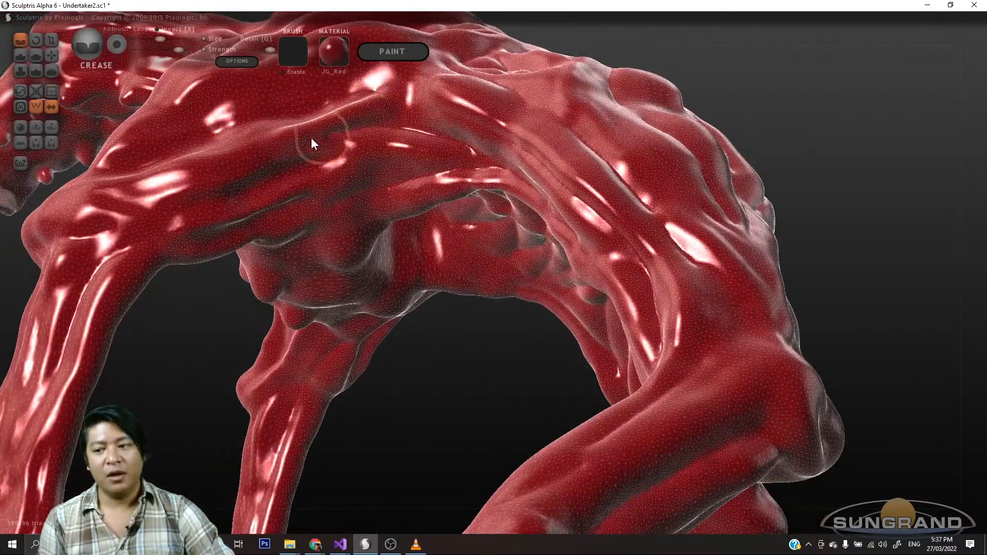
mouse_move(773, 145)
mouse_down()
mouse_move(754, 124)
mouse_move(403, 183)
mouse_move(436, 170)
mouse_up()
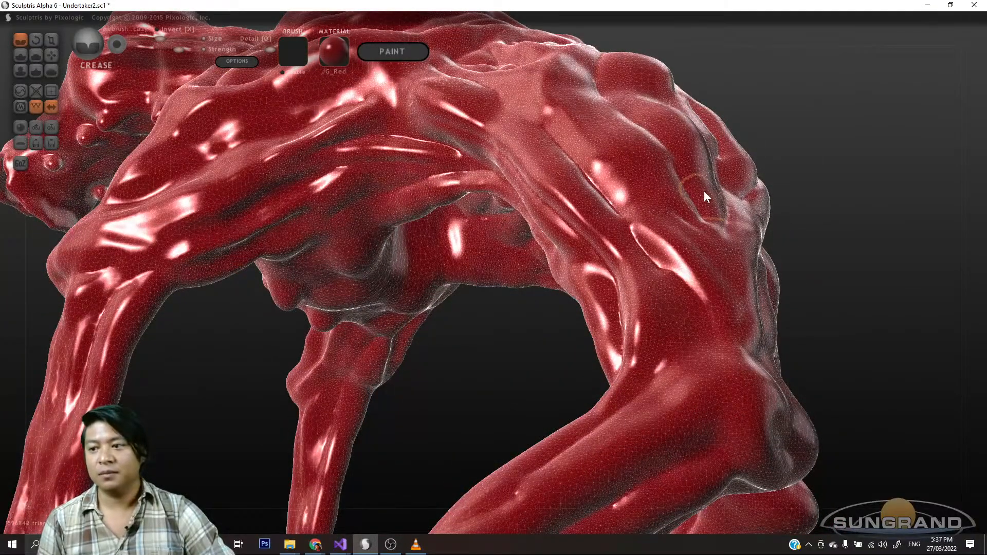
- Extend the mirrored muscle creases onto the hind legs, between the knee and the hock
drag(721, 169, 928, 242)
mouse_move(732, 341)
mouse_down()
mouse_move(661, 363)
mouse_move(673, 400)
mouse_move(628, 252)
mouse_move(489, 289)
mouse_move(473, 318)
mouse_move(495, 406)
mouse_move(550, 407)
mouse_move(472, 285)
mouse_move(543, 354)
mouse_up()
mouse_move(602, 331)
mouse_down()
mouse_move(610, 349)
mouse_move(594, 364)
mouse_move(496, 327)
mouse_up()
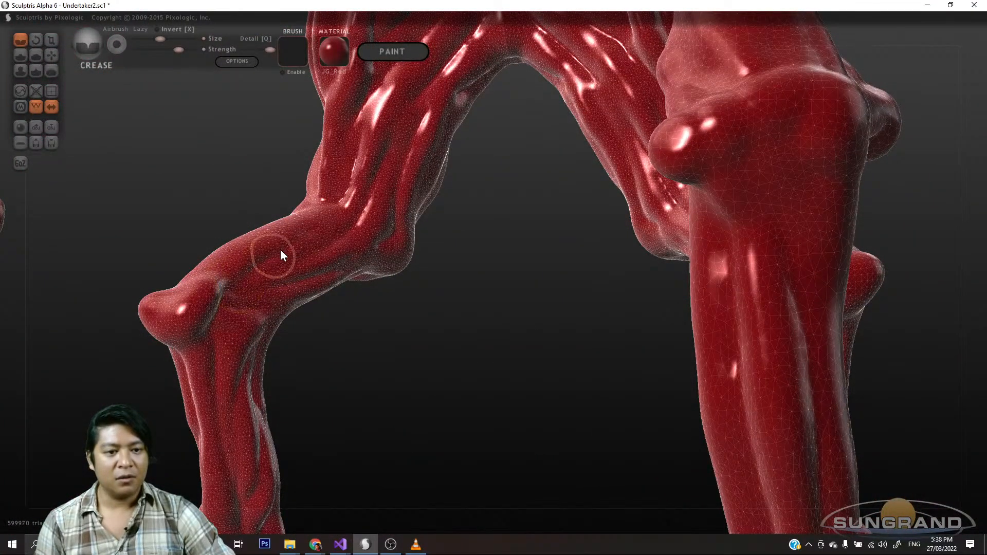
drag(281, 249, 337, 221)
mouse_move(390, 308)
mouse_down()
mouse_move(456, 363)
mouse_move(422, 367)
mouse_up()
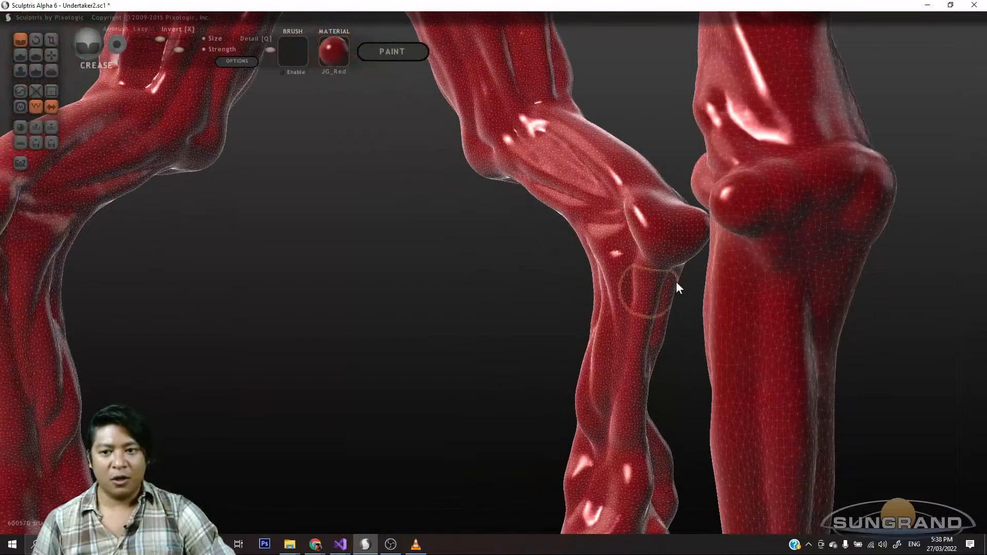
mouse_move(836, 300)
mouse_down()
mouse_move(809, 337)
mouse_move(315, 321)
mouse_move(509, 335)
mouse_move(580, 328)
mouse_move(731, 357)
mouse_move(668, 379)
mouse_move(734, 346)
mouse_up()
drag(823, 343, 610, 334)
mouse_move(748, 370)
mouse_down()
mouse_move(657, 360)
mouse_move(570, 379)
mouse_move(738, 386)
mouse_move(819, 348)
mouse_move(787, 411)
mouse_move(591, 329)
mouse_up()
- Carve lengthwise mirrored creases down the front and outer side of the hind shanks to the hock
click(20, 55)
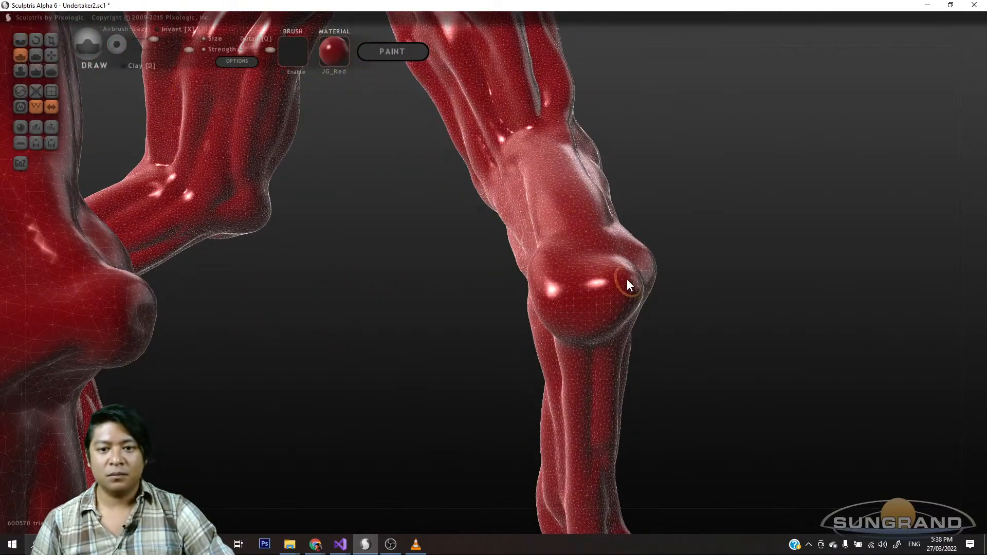
mouse_move(732, 328)
mouse_down()
mouse_move(566, 355)
mouse_move(711, 377)
mouse_move(182, 183)
mouse_up()
click(20, 40)
mouse_move(627, 224)
mouse_down()
mouse_move(634, 341)
mouse_move(517, 290)
mouse_move(546, 230)
mouse_up()
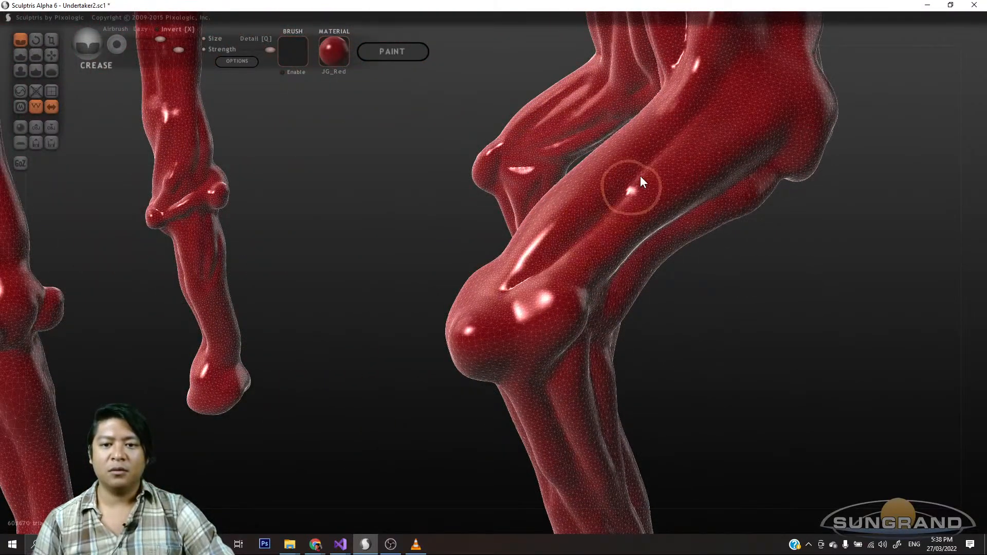
drag(683, 349, 824, 356)
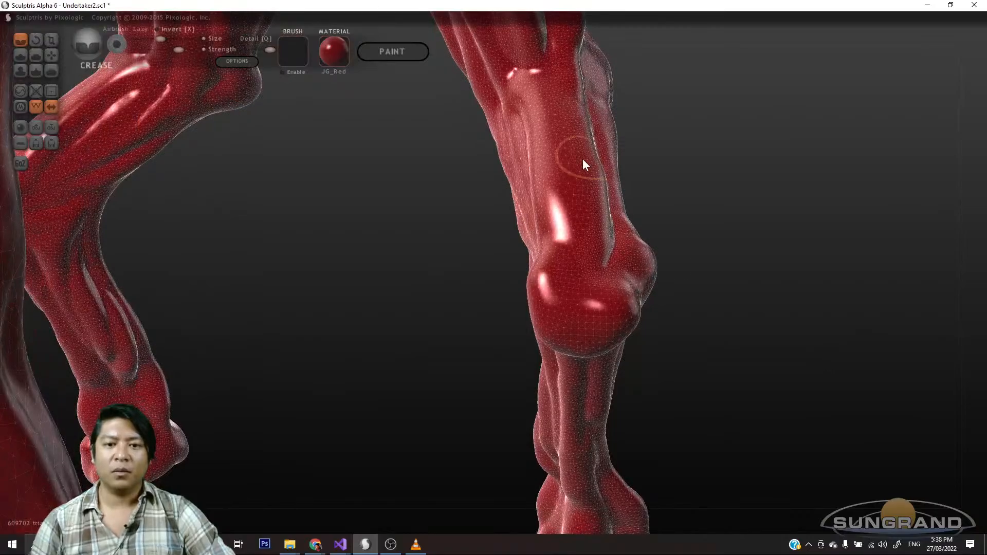
drag(545, 114, 574, 254)
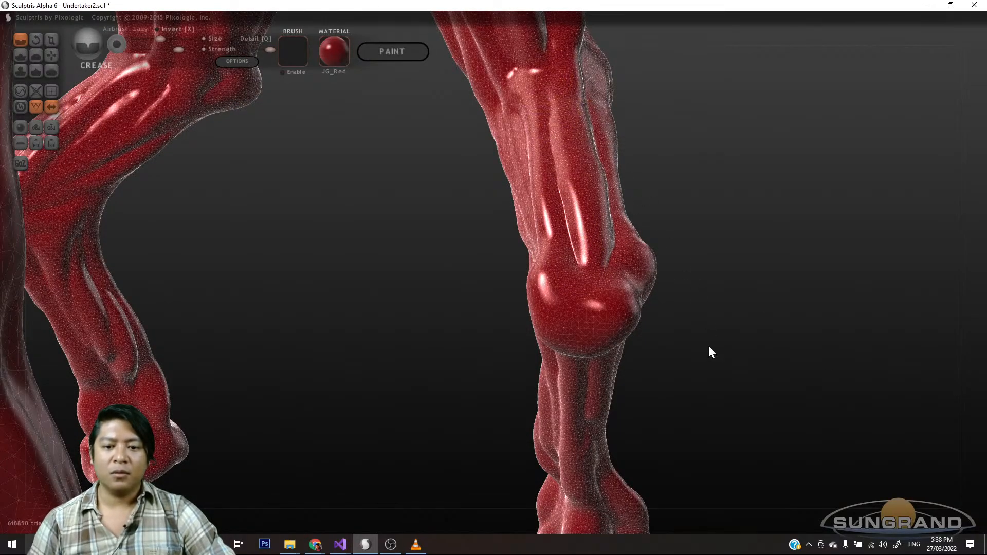
mouse_move(709, 345)
mouse_down()
mouse_move(670, 294)
mouse_move(613, 306)
mouse_move(584, 407)
mouse_move(628, 529)
mouse_up()
mouse_move(745, 347)
mouse_down()
mouse_move(724, 359)
mouse_move(608, 370)
mouse_move(813, 383)
mouse_move(722, 406)
mouse_move(646, 406)
mouse_up()
- Try to build up the top of the hind hock with the Draw brush
click(19, 56)
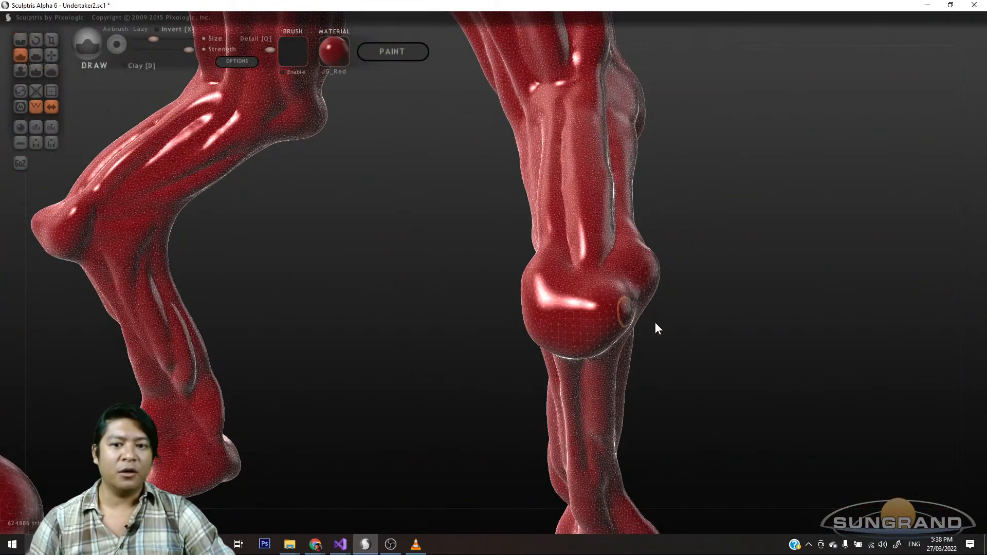
drag(656, 327, 720, 387)
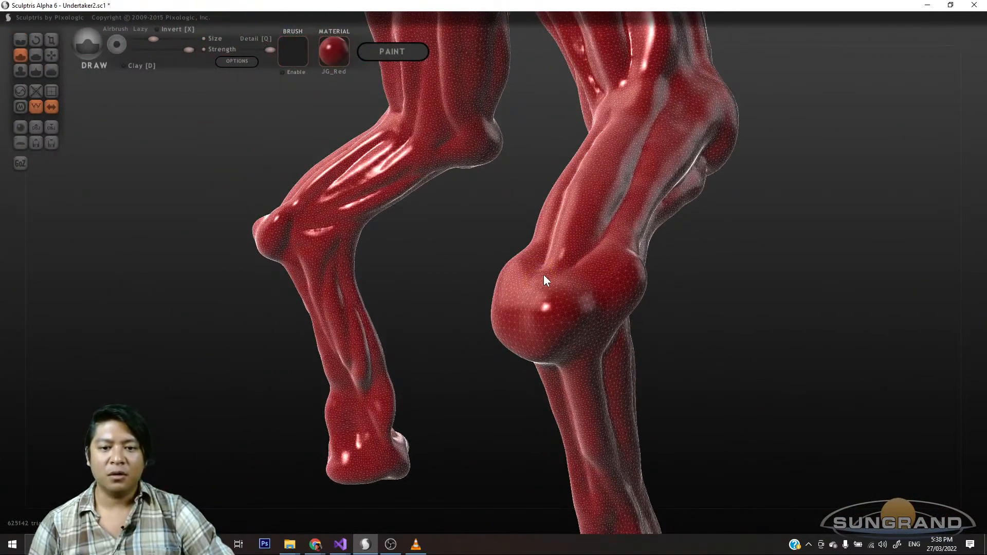
drag(544, 275, 532, 280)
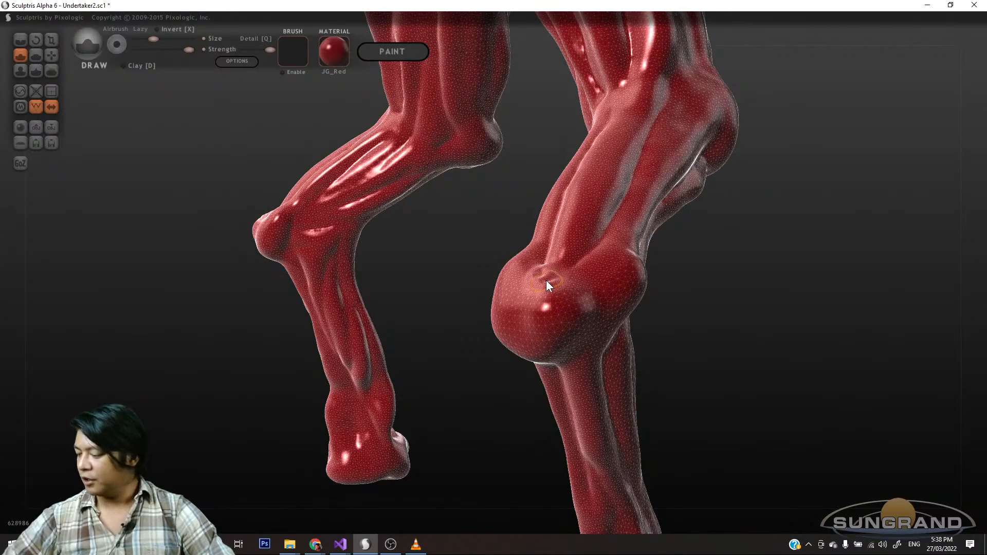
key(ctrl+z)
key(ctrl+z)
- Build up the tendon ends on top of the hind hock with a slightly larger Draw brush
scroll(387, 254, up, 1)
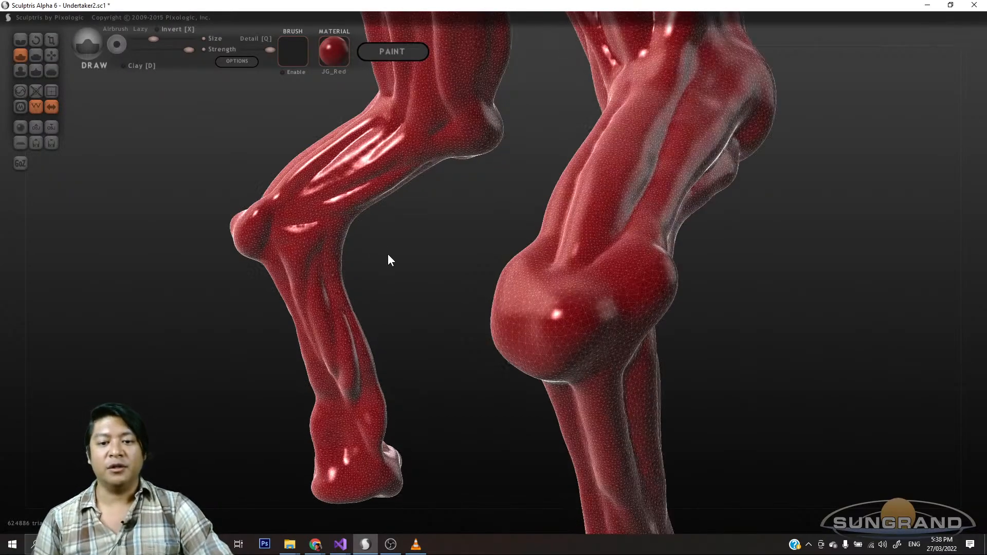
scroll(533, 245, down, 5)
drag(626, 303, 237, 153)
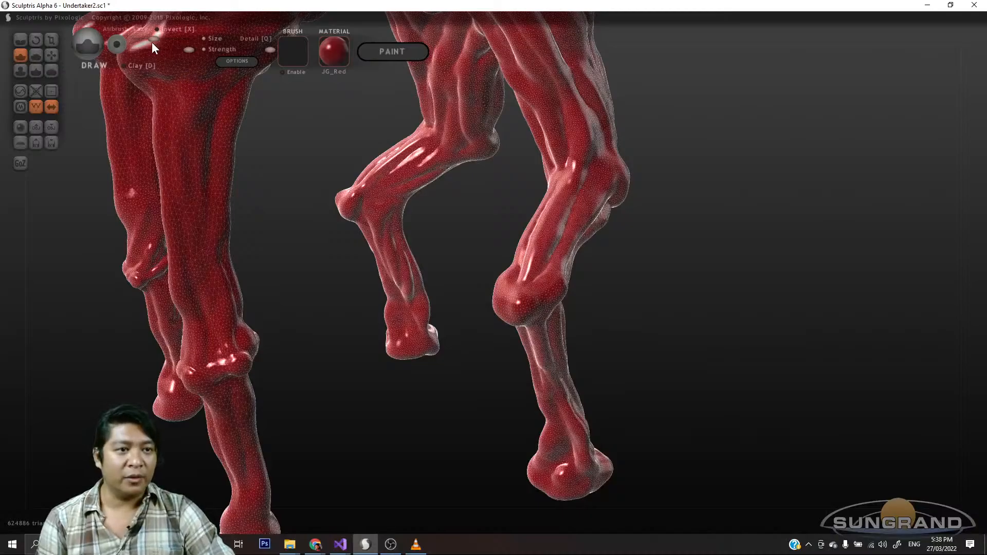
drag(465, 202, 538, 283)
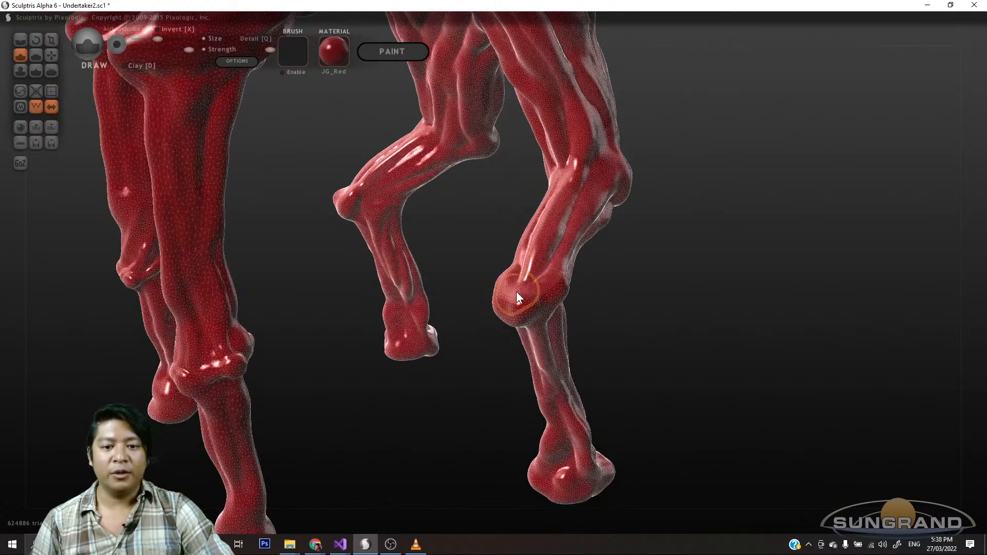
scroll(516, 297, up, 2)
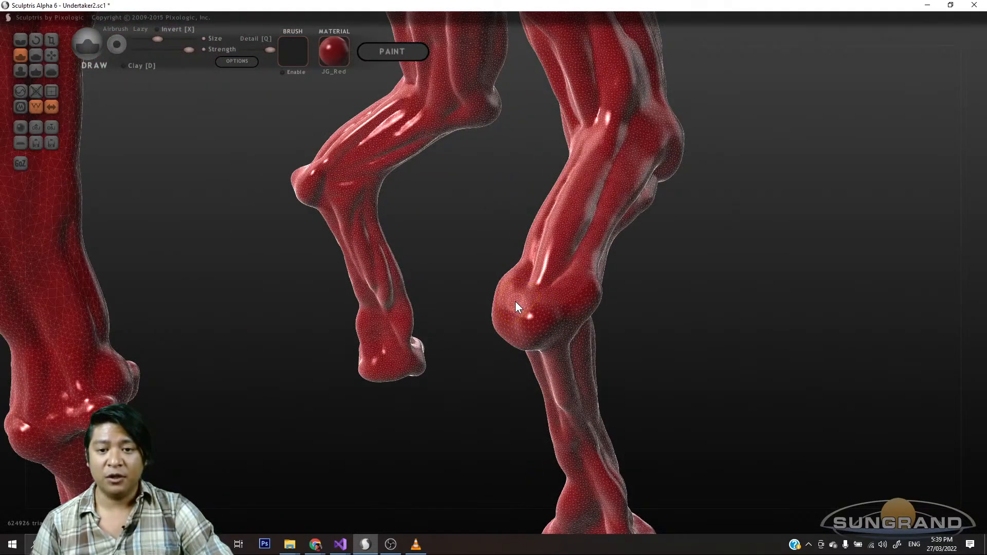
mouse_move(515, 302)
mouse_down()
mouse_move(562, 242)
mouse_move(586, 182)
mouse_up()
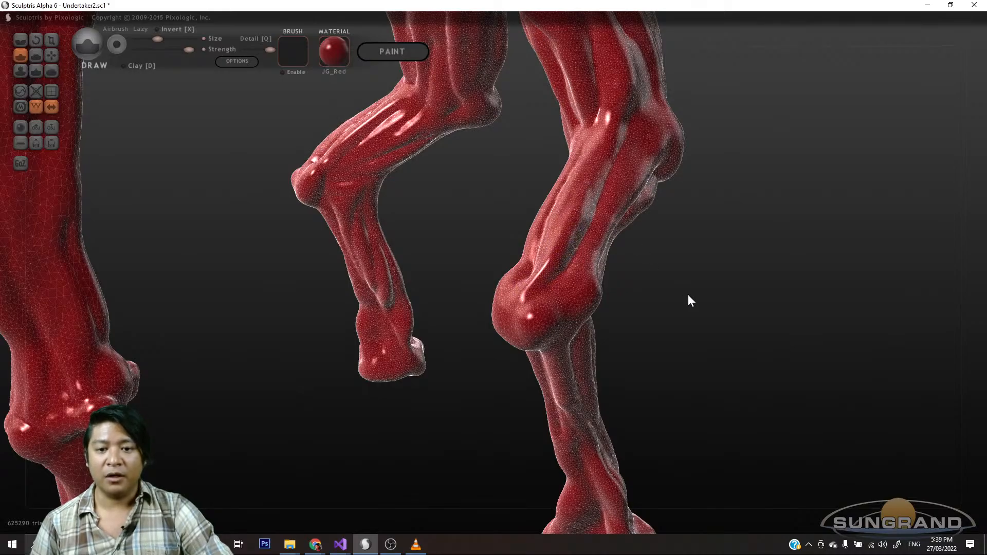
drag(643, 289, 615, 304)
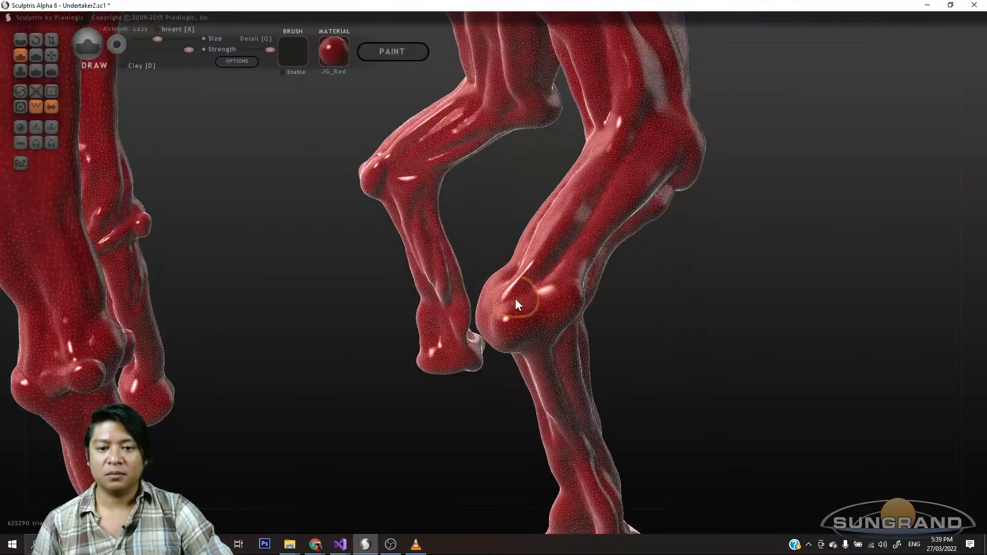
- Build up the front, sides and underside of the hind hocks with mirrored Draw strokes that join the tendons to the shanks
mouse_move(636, 207)
mouse_down()
mouse_move(640, 334)
mouse_move(557, 330)
mouse_move(545, 341)
mouse_move(551, 335)
mouse_up()
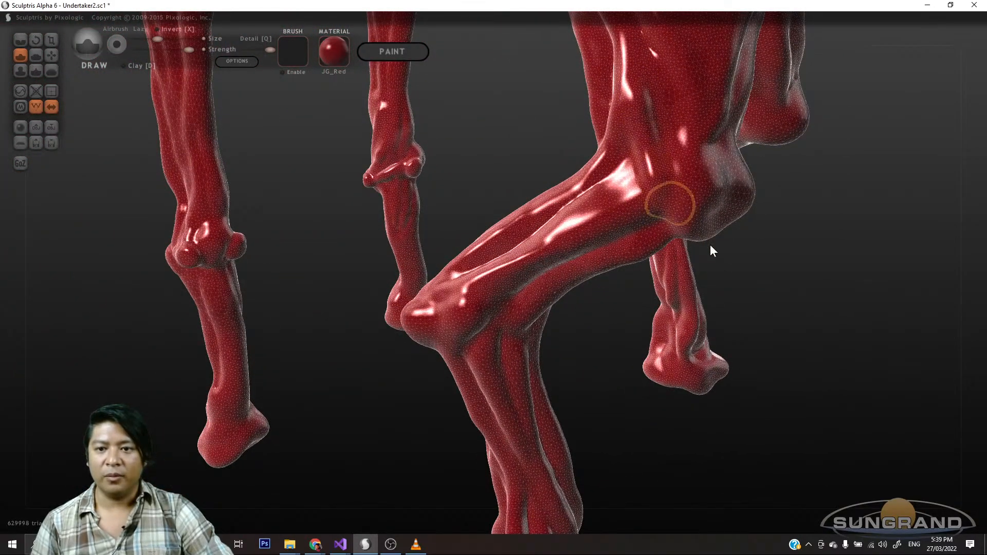
mouse_move(774, 291)
mouse_down()
mouse_move(742, 325)
mouse_move(754, 317)
mouse_move(846, 324)
mouse_move(779, 261)
mouse_move(815, 257)
mouse_move(748, 273)
mouse_move(654, 243)
mouse_move(611, 277)
mouse_move(614, 198)
mouse_move(591, 103)
mouse_up()
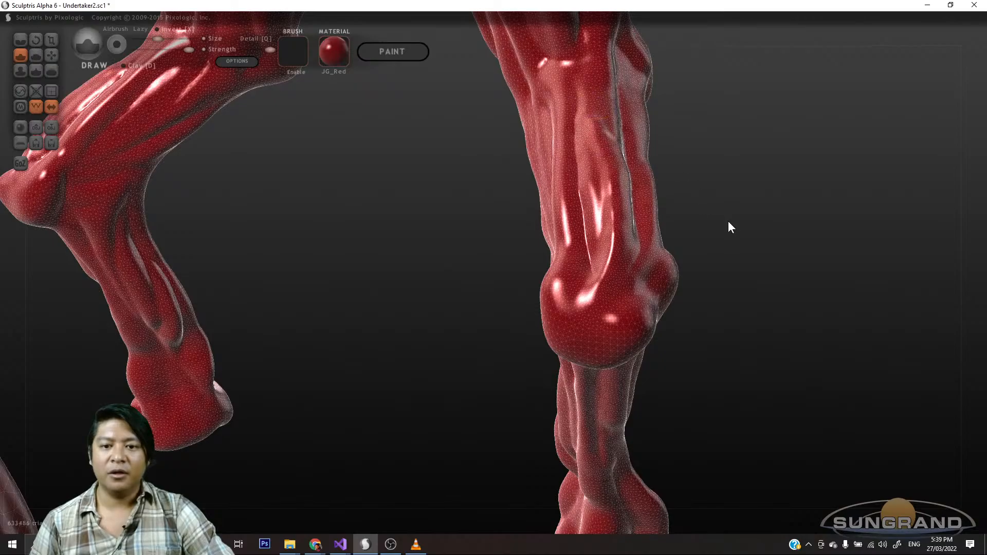
mouse_move(728, 221)
mouse_down()
mouse_move(809, 176)
mouse_move(837, 185)
mouse_move(676, 278)
mouse_up()
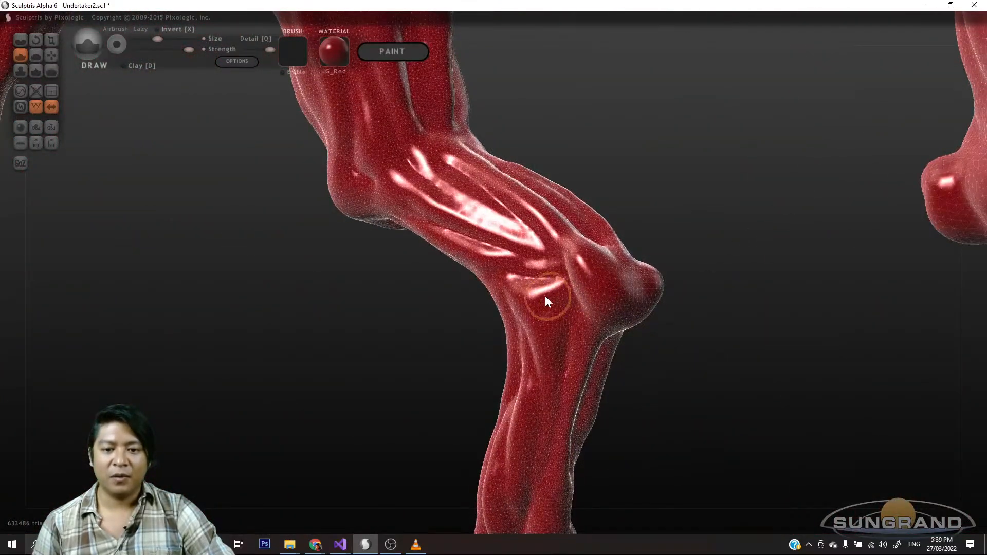
mouse_move(572, 288)
mouse_down()
mouse_move(665, 331)
mouse_move(572, 352)
mouse_move(589, 311)
mouse_up()
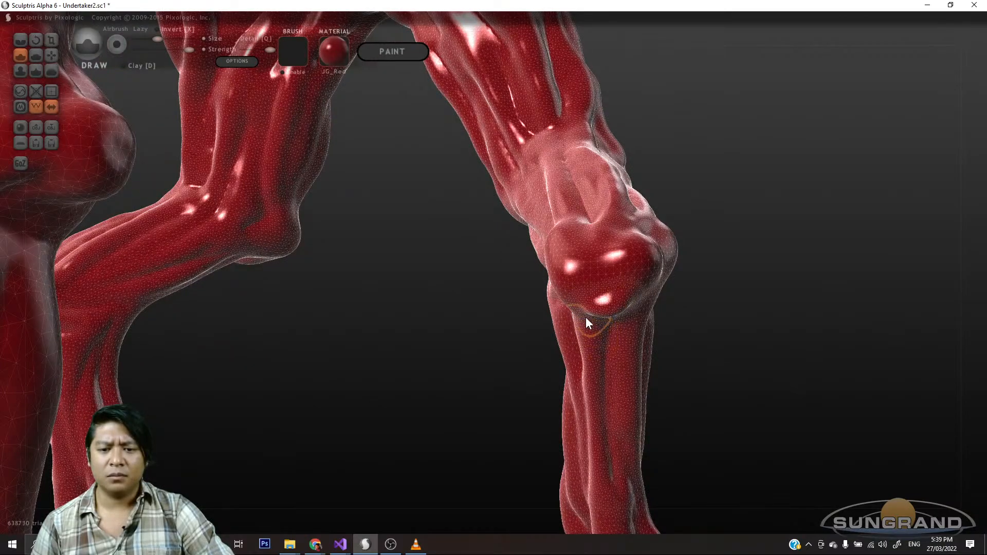
drag(648, 385, 635, 201)
scroll(679, 360, down, 3)
drag(621, 149, 648, 350)
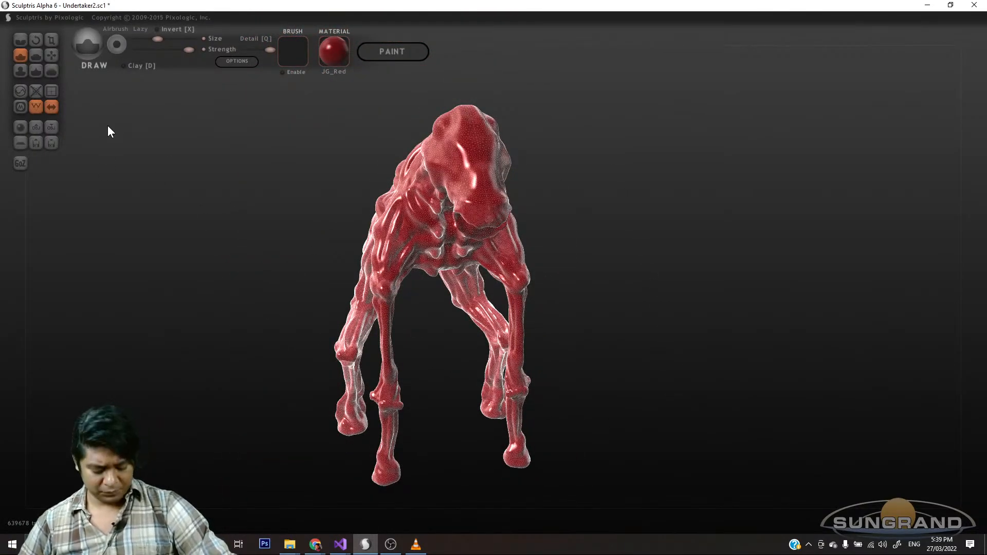
- Save the sculpt Undertaker2.sc1 and turn off the wireframe display
drag(144, 263, 44, 3)
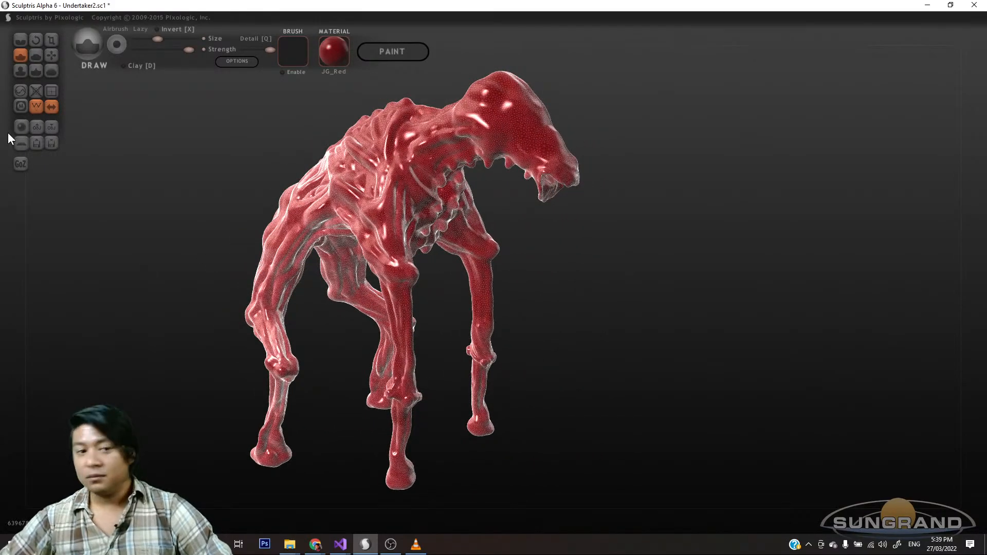
click(36, 106)
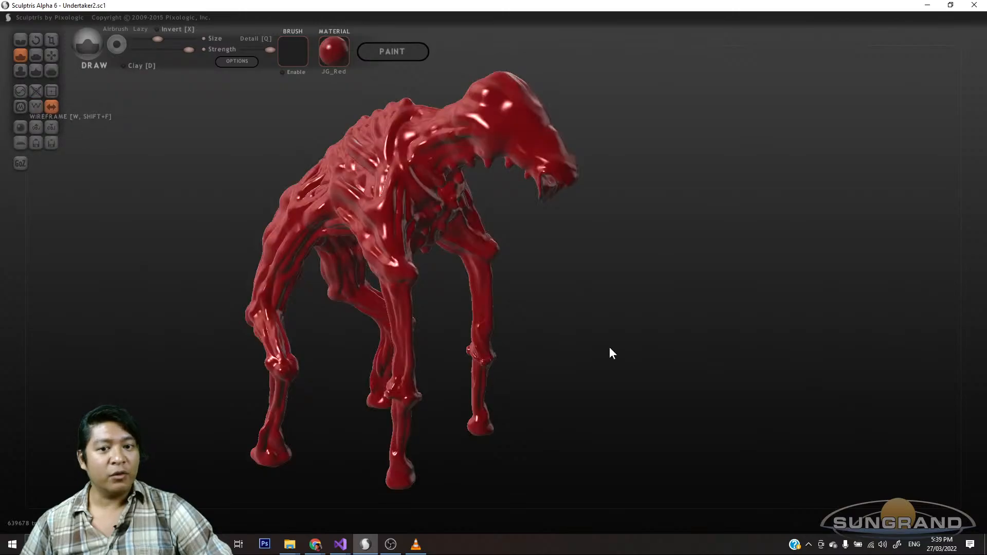
- Examine the whole creature without wireframe from the front, both sides and the rear, near and far, checking its silhouette and muscle detail
drag(632, 359, 508, 316)
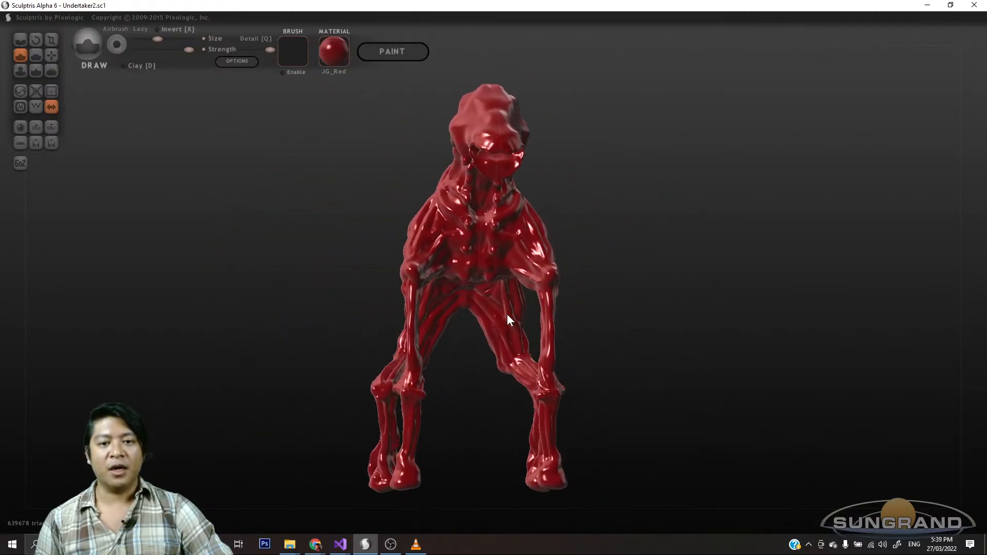
scroll(507, 316, down, 6)
scroll(578, 328, up, 2)
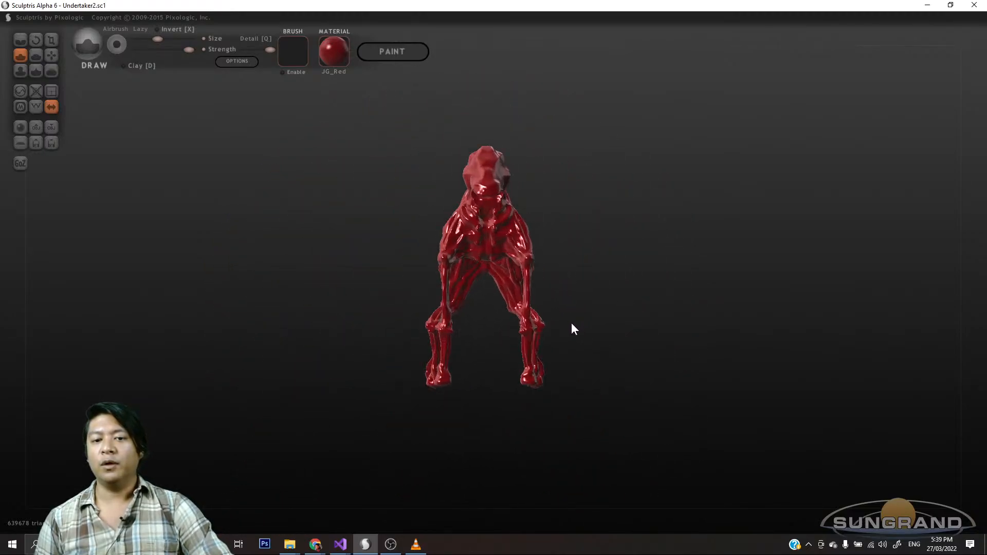
scroll(575, 323, up, 3)
scroll(617, 241, up, 2)
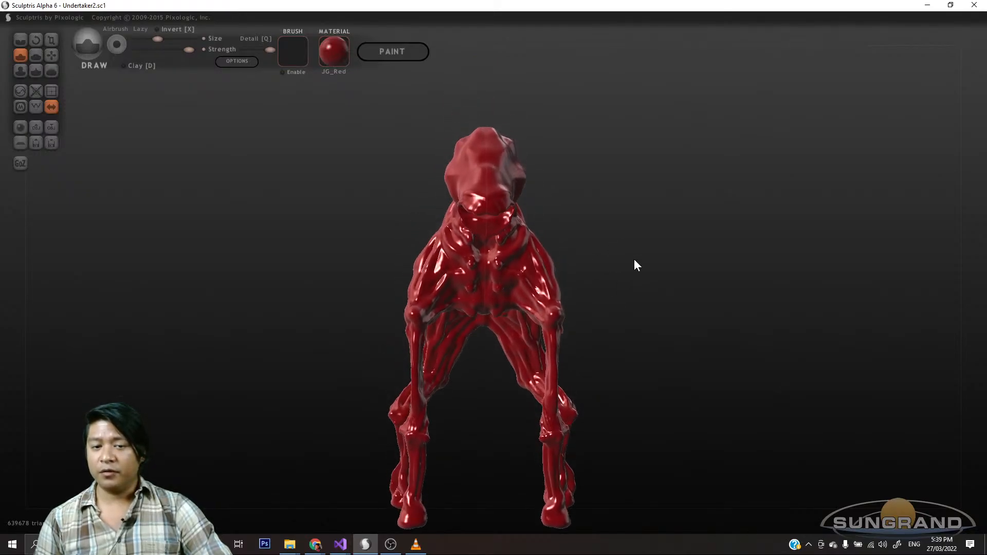
drag(634, 262, 443, 243)
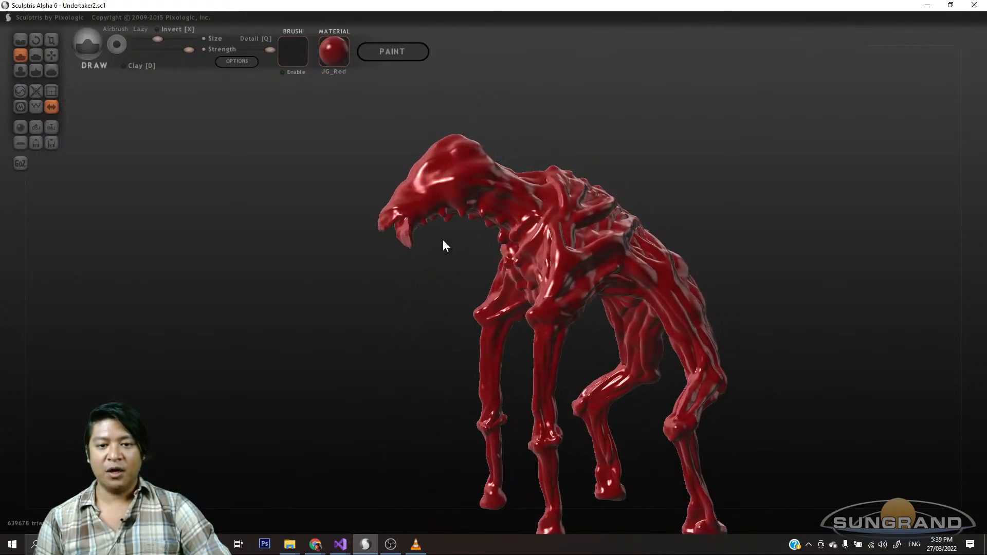
scroll(419, 268, down, 4)
scroll(425, 260, up, 6)
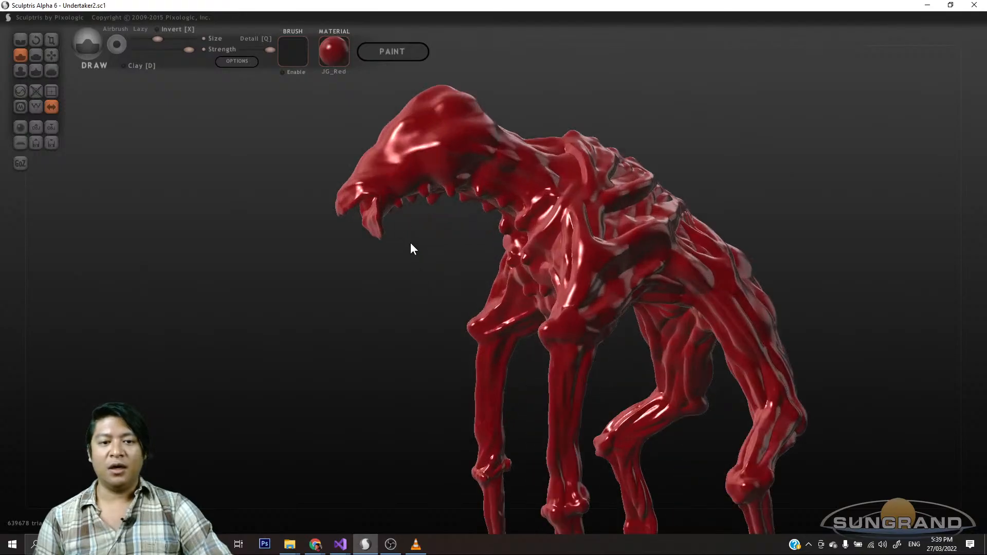
scroll(410, 247, down, 2)
drag(383, 257, 629, 314)
scroll(610, 336, down, 4)
scroll(610, 337, up, 5)
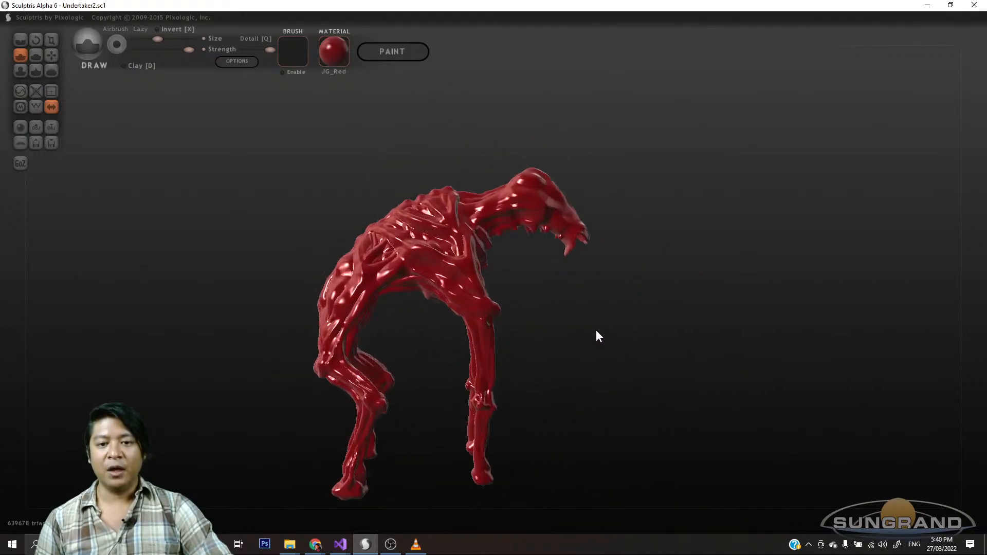
drag(617, 324, 674, 335)
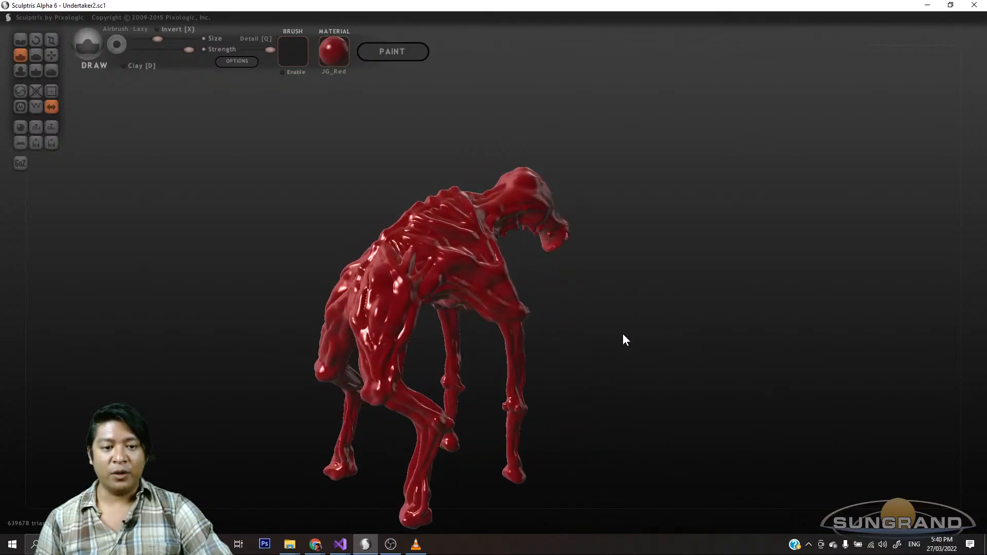
scroll(588, 318, up, 2)
drag(588, 319, 619, 321)
scroll(612, 389, down, 2)
scroll(627, 317, down, 2)
scroll(628, 316, up, 4)
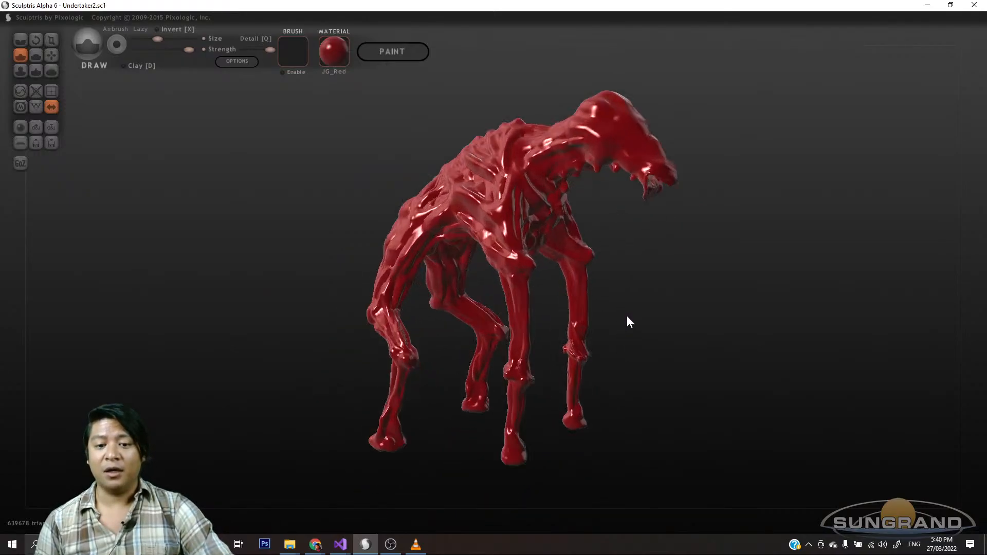
drag(653, 336, 631, 338)
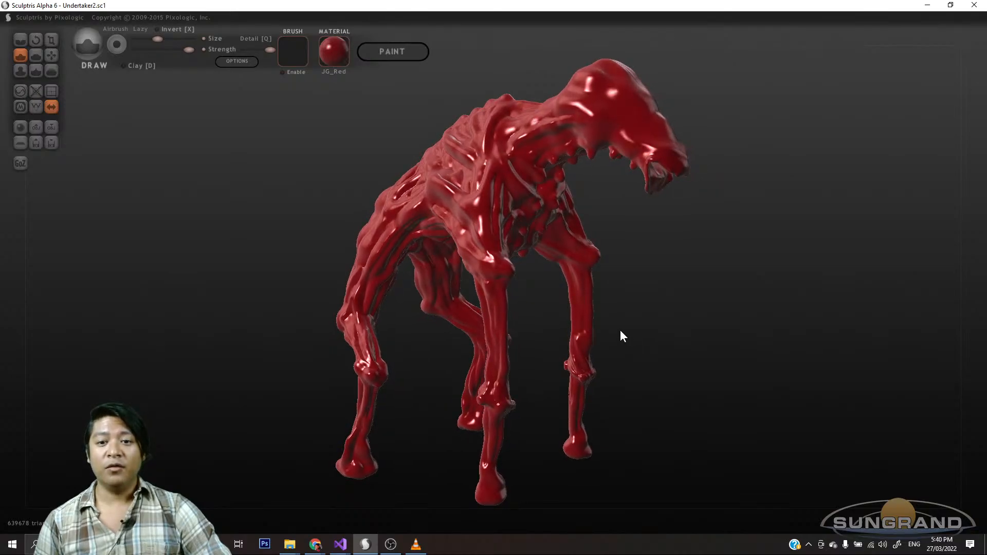